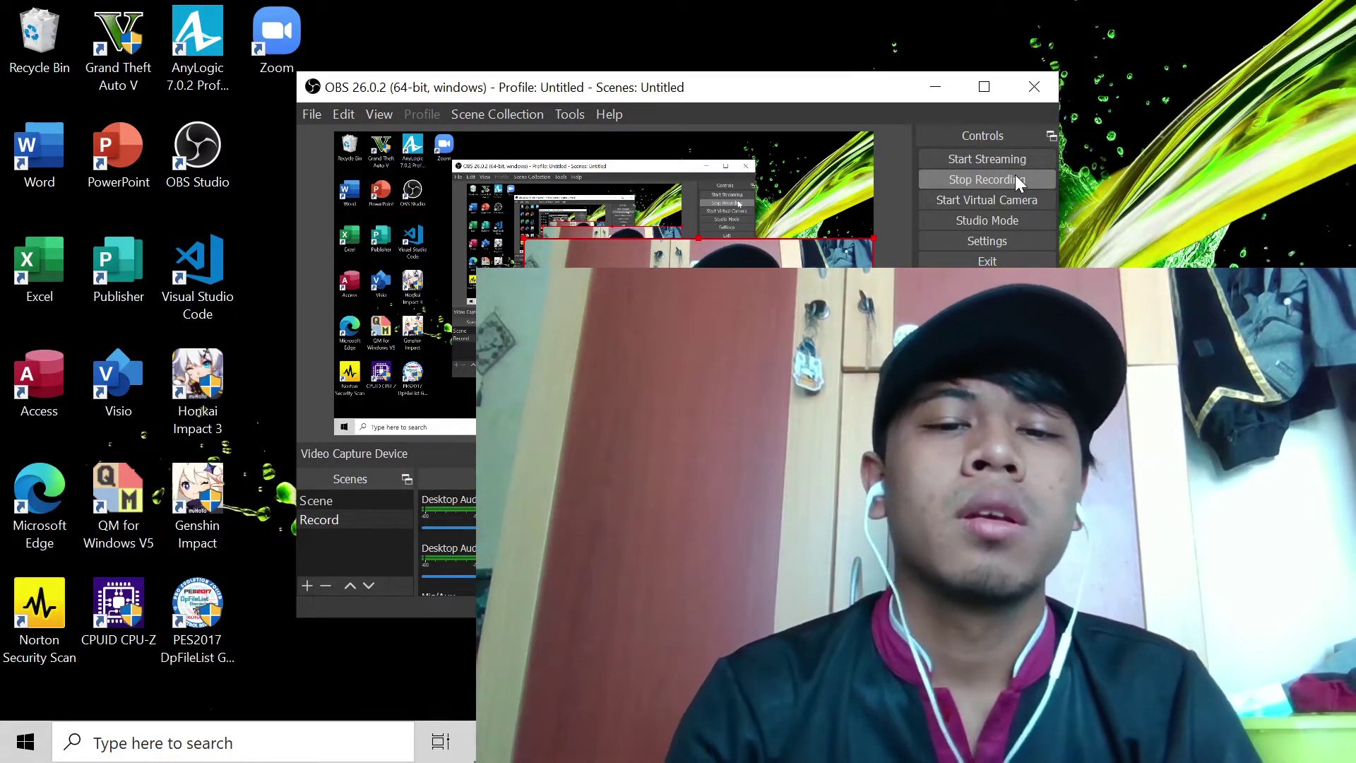
# Switch to the course page in the browser and review the Kuliah-4 to Kuliah-6 materials and assignments.
pyautogui.hotkey('alt', 'Tab')
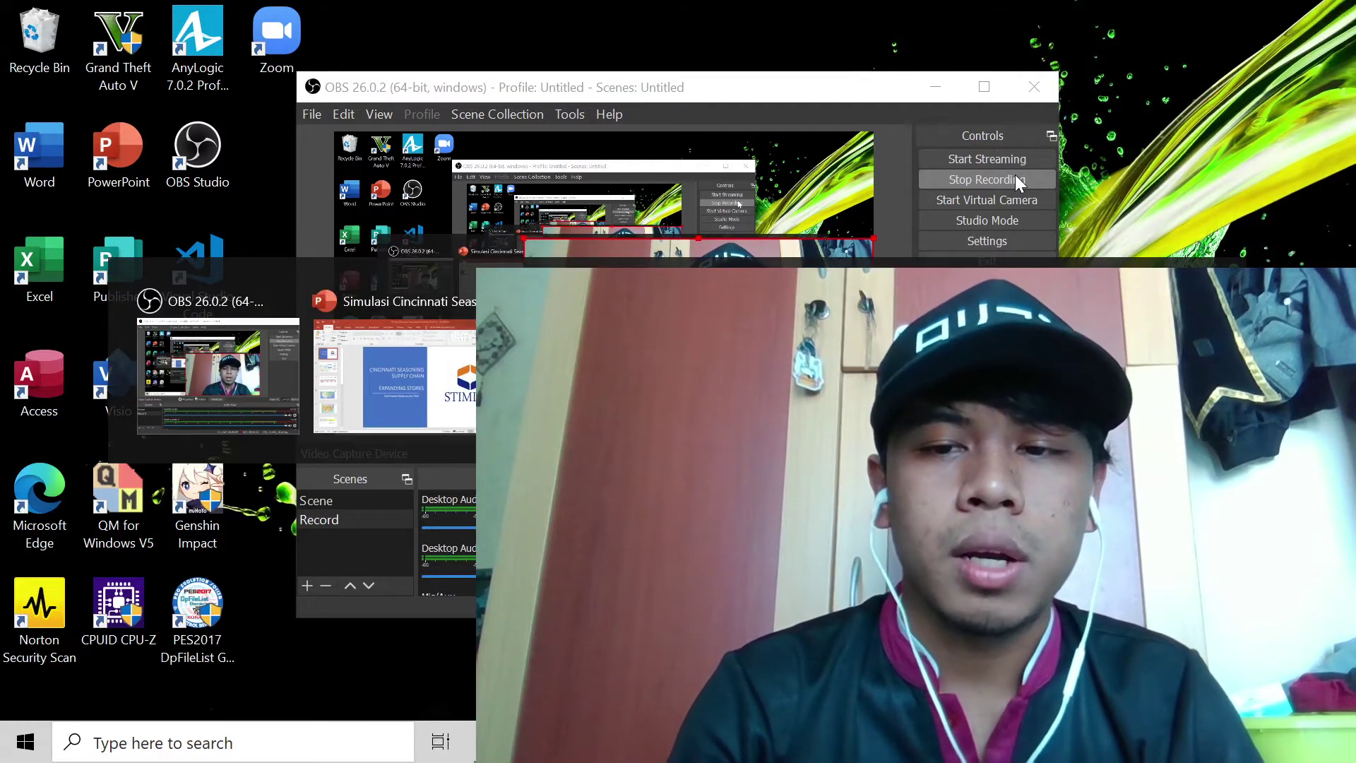
pyautogui.hotkey('alt', 'Tab')
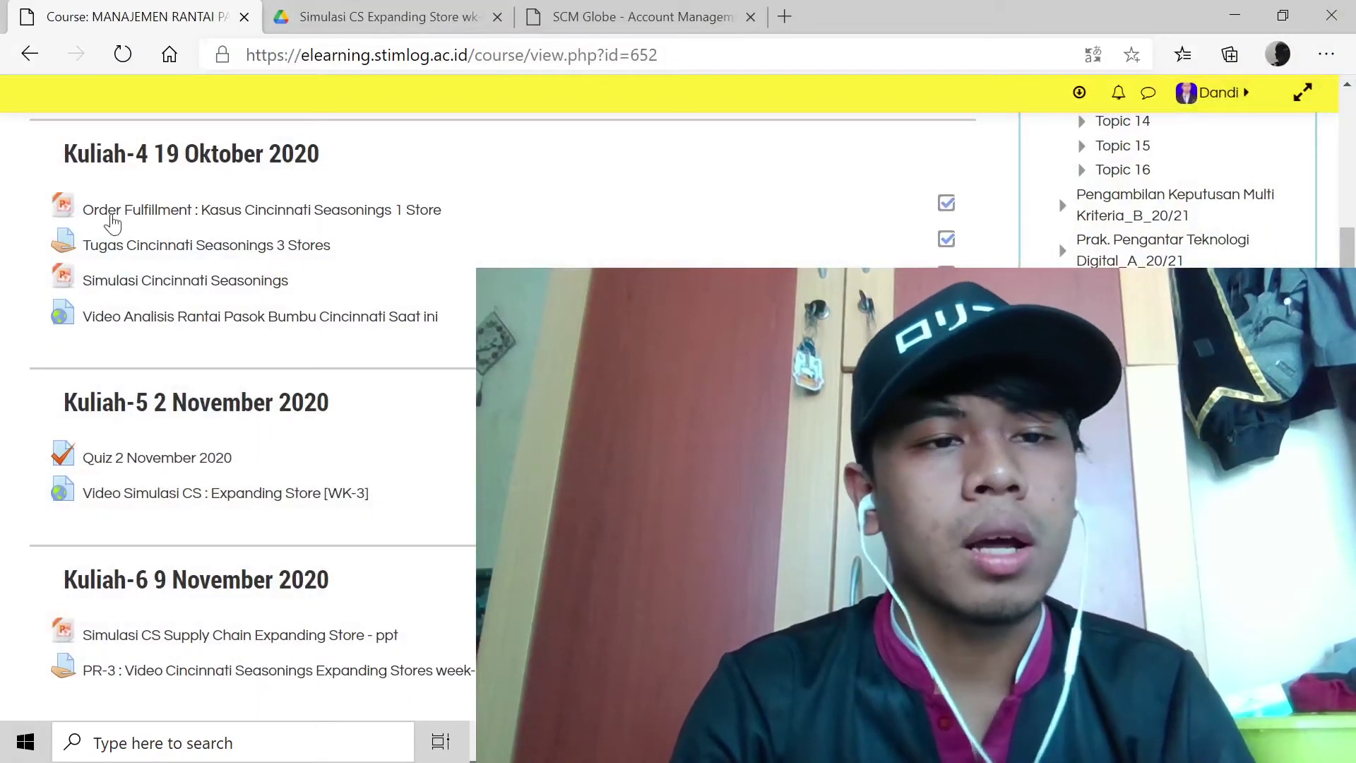
pyautogui.hotkey('alt', 'Tab')
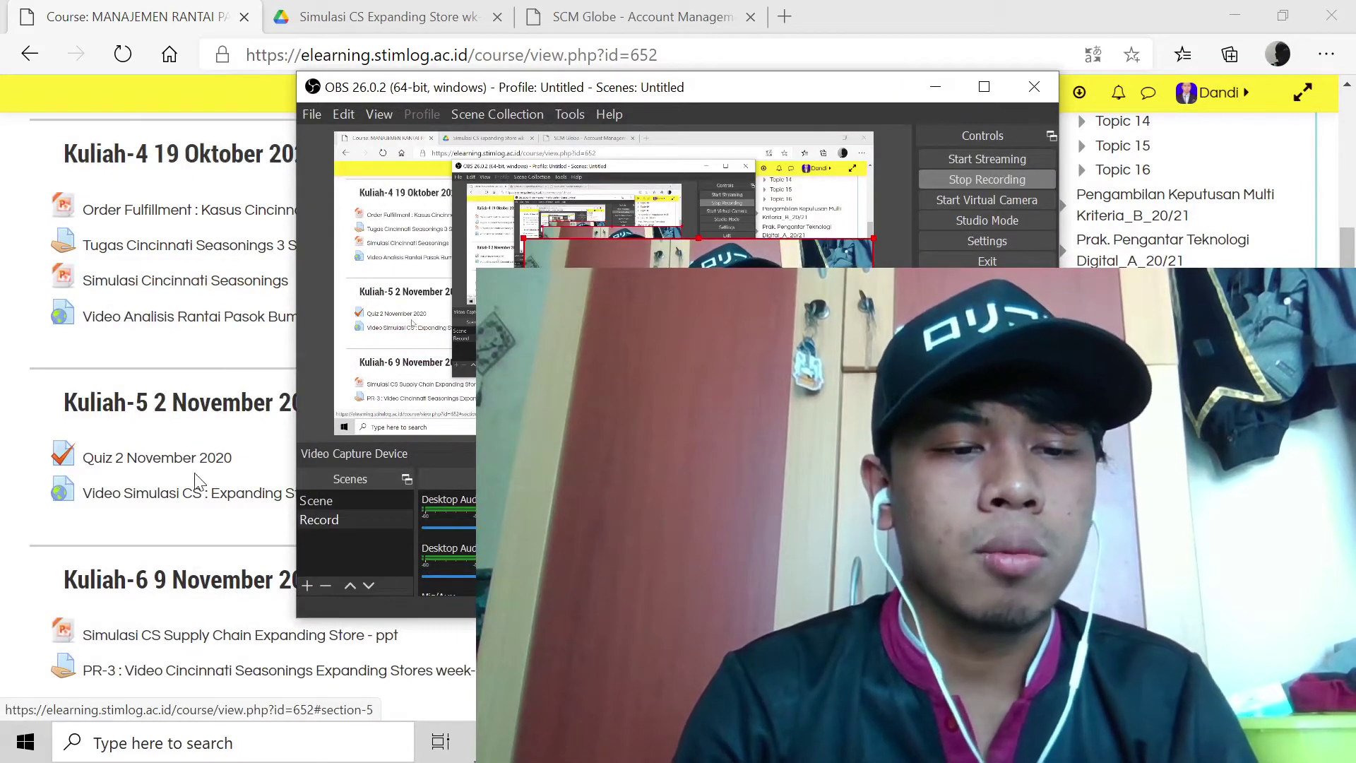
pyautogui.scroll(-1, 198, 482)
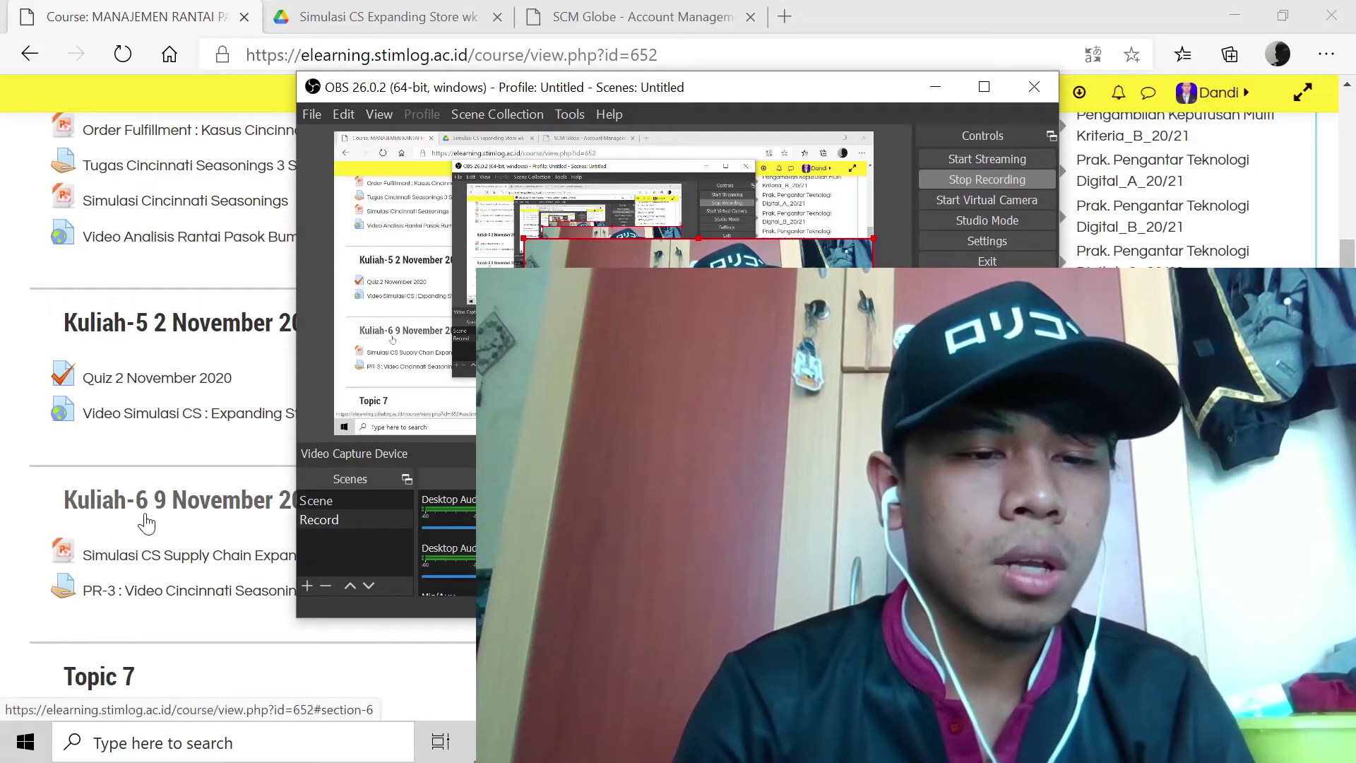
pyautogui.scroll(-1, 146, 523)
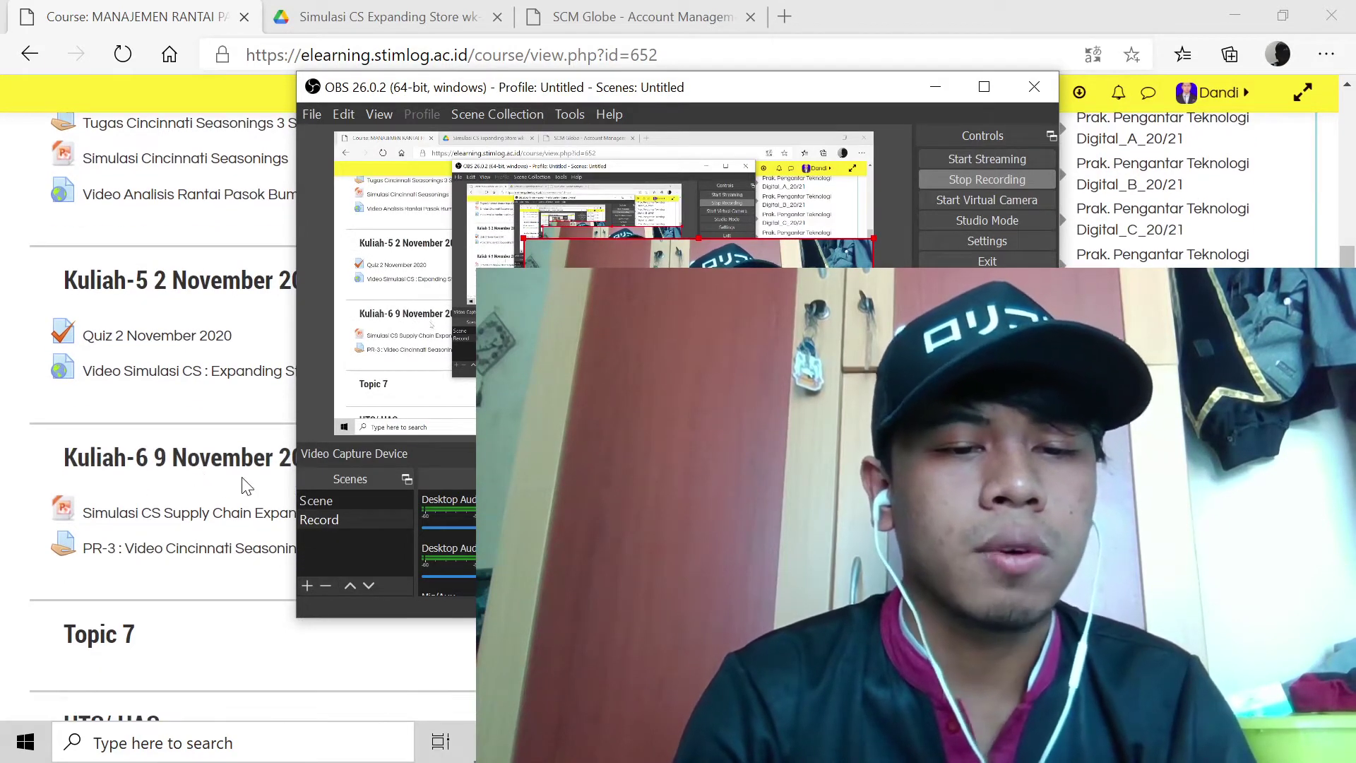
pyautogui.scroll(1, 247, 402)
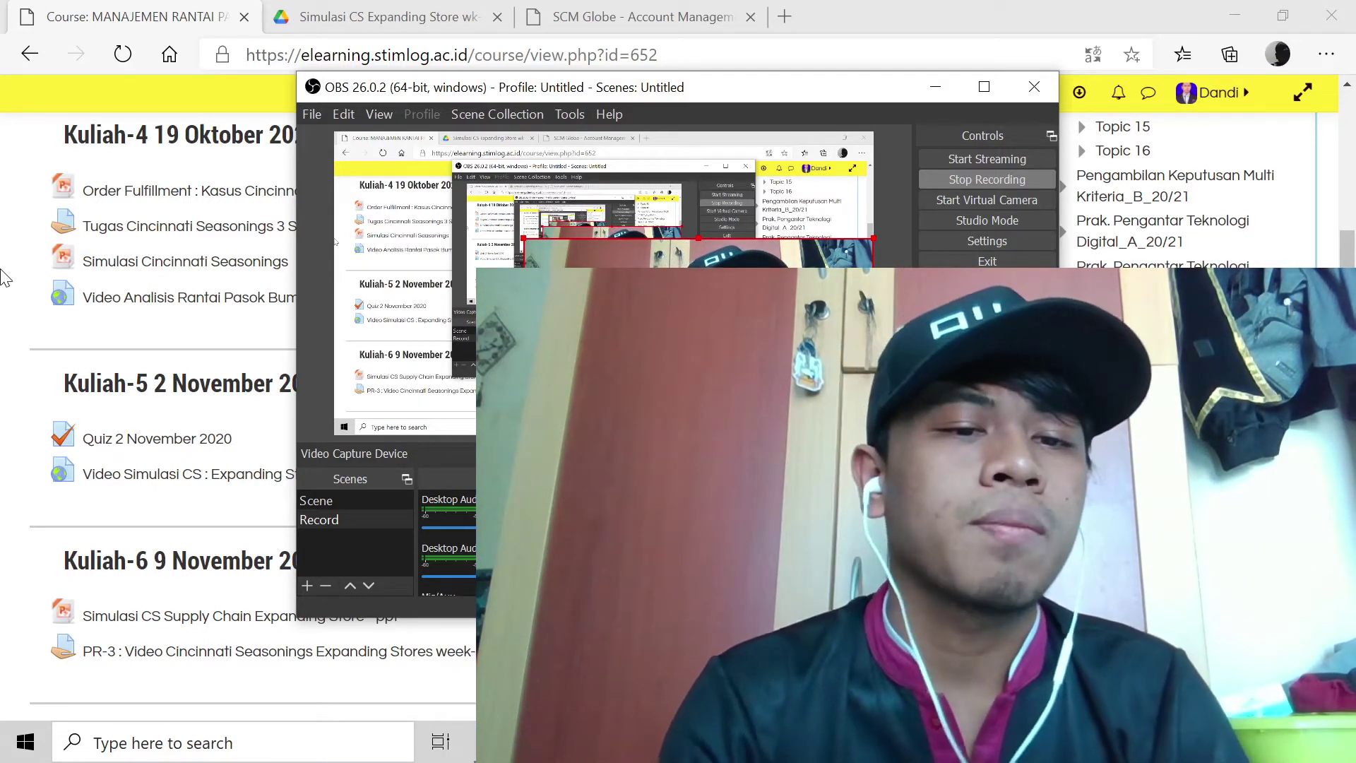
pyautogui.click(4, 278)
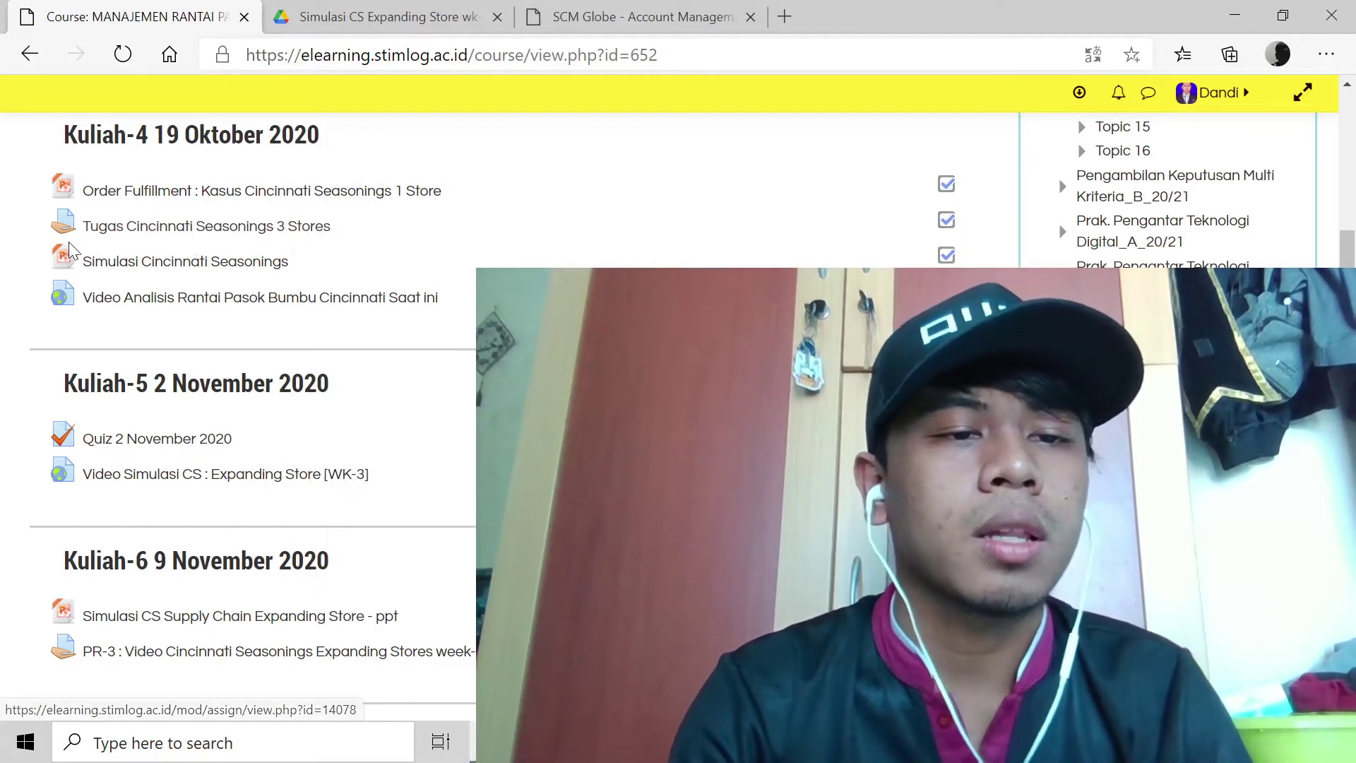
pyautogui.scroll(-1, 49, 370)
pyautogui.hotkey('alt', 'Tab')
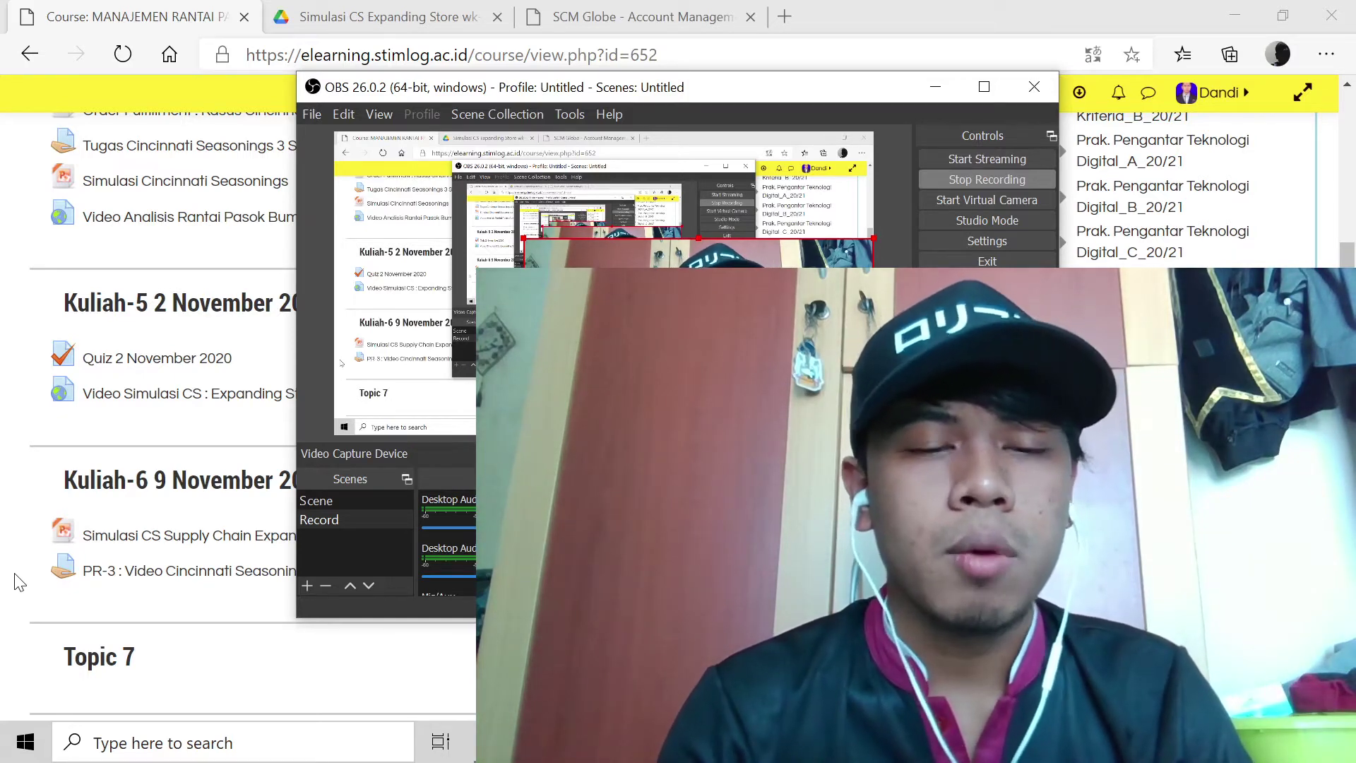
pyautogui.scroll(1, 17, 371)
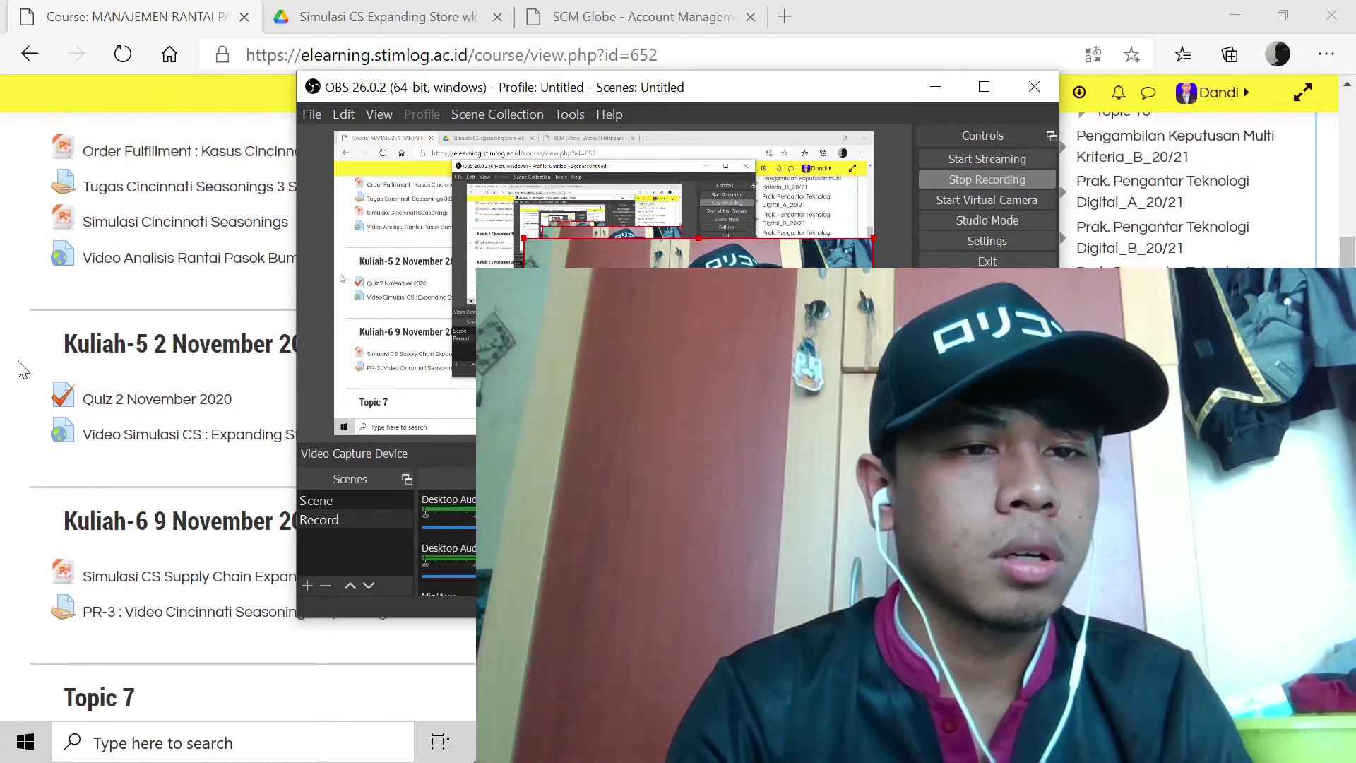
pyautogui.scroll(3, 80, 295)
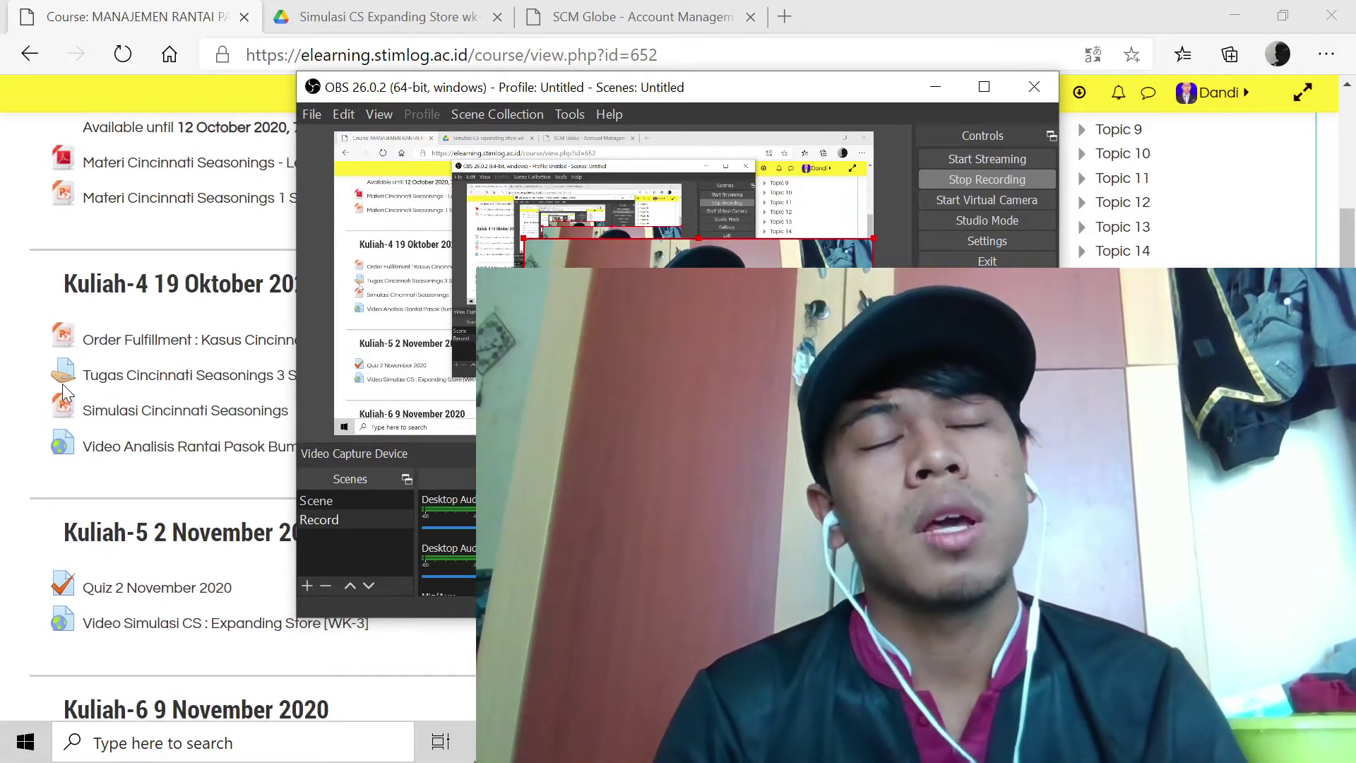
pyautogui.scroll(-2, 62, 383)
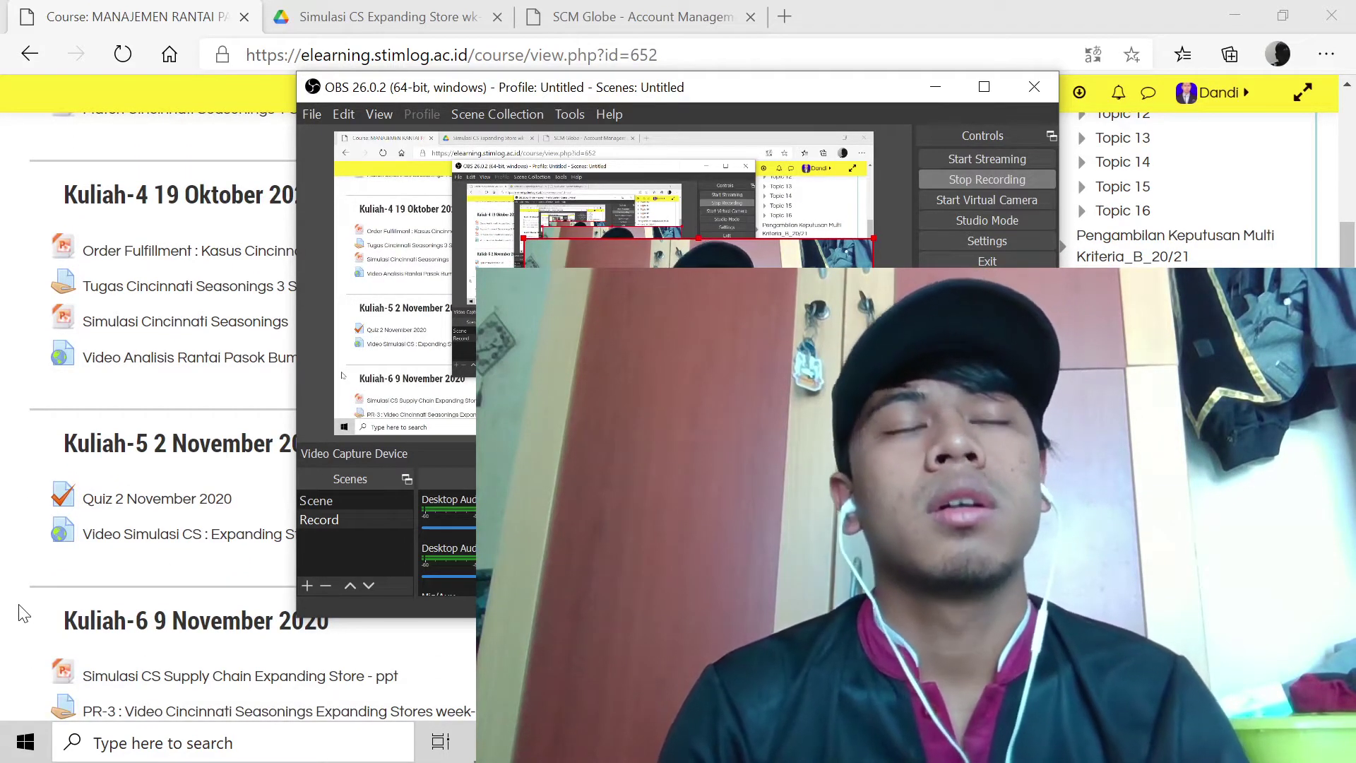
pyautogui.scroll(-1, 21, 613)
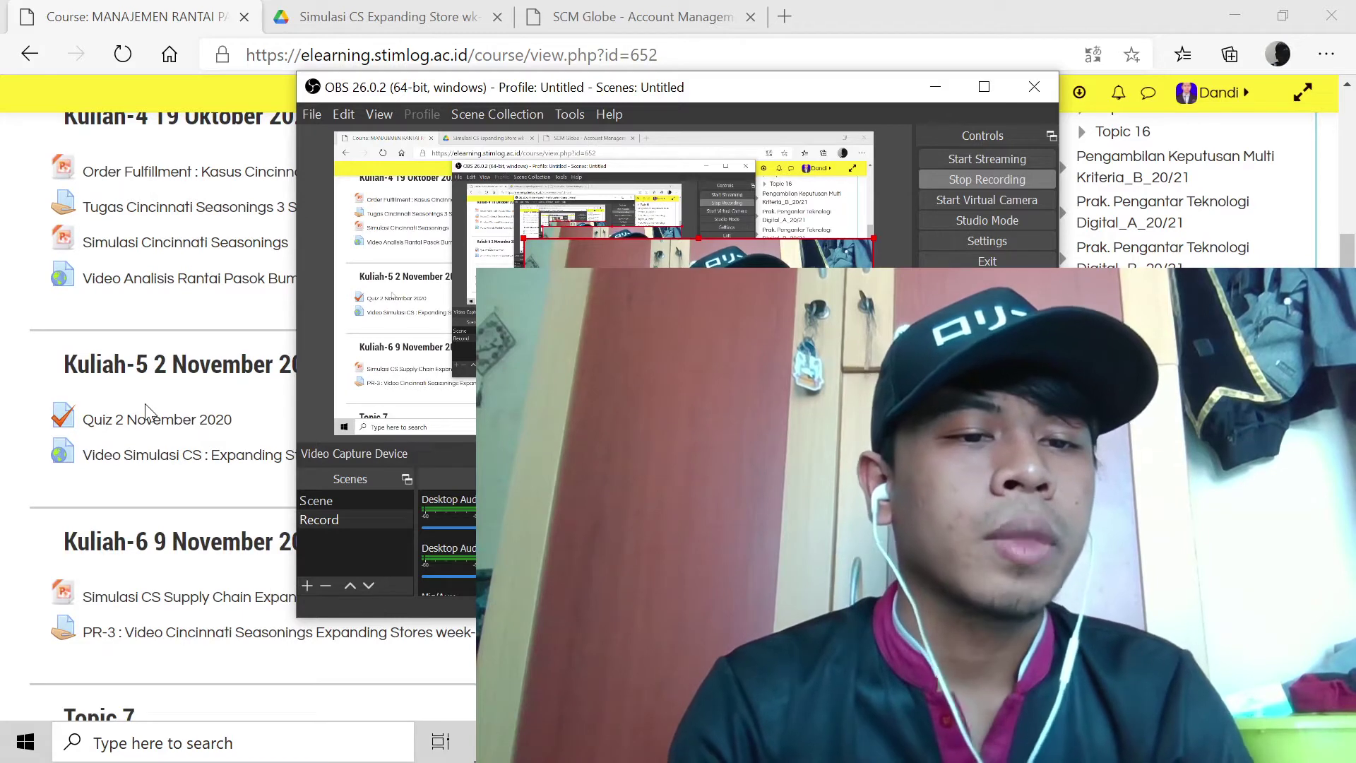
pyautogui.scroll(1, 16, 391)
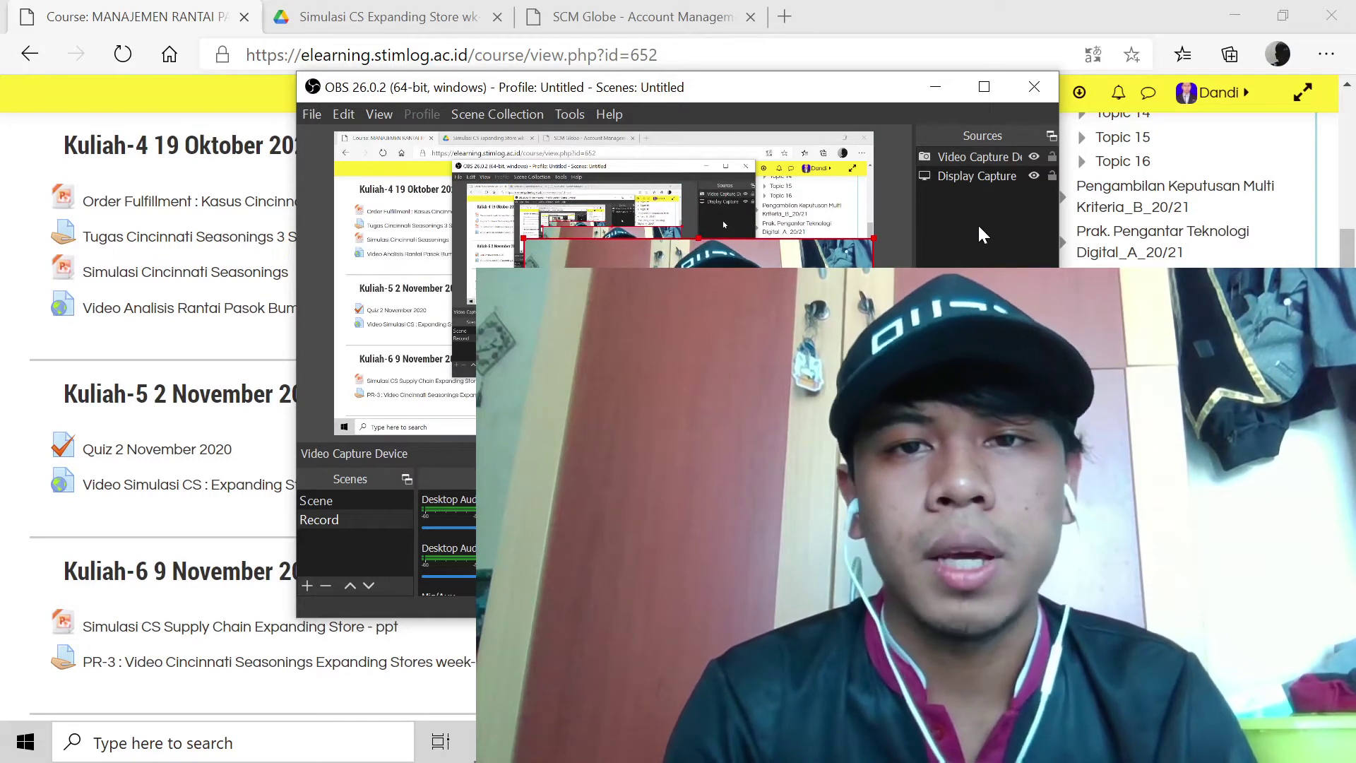
# Deactivate the Video Capture Device source in OBS and minimize the OBS window to reveal the browser.
pyautogui.click(939, 160)
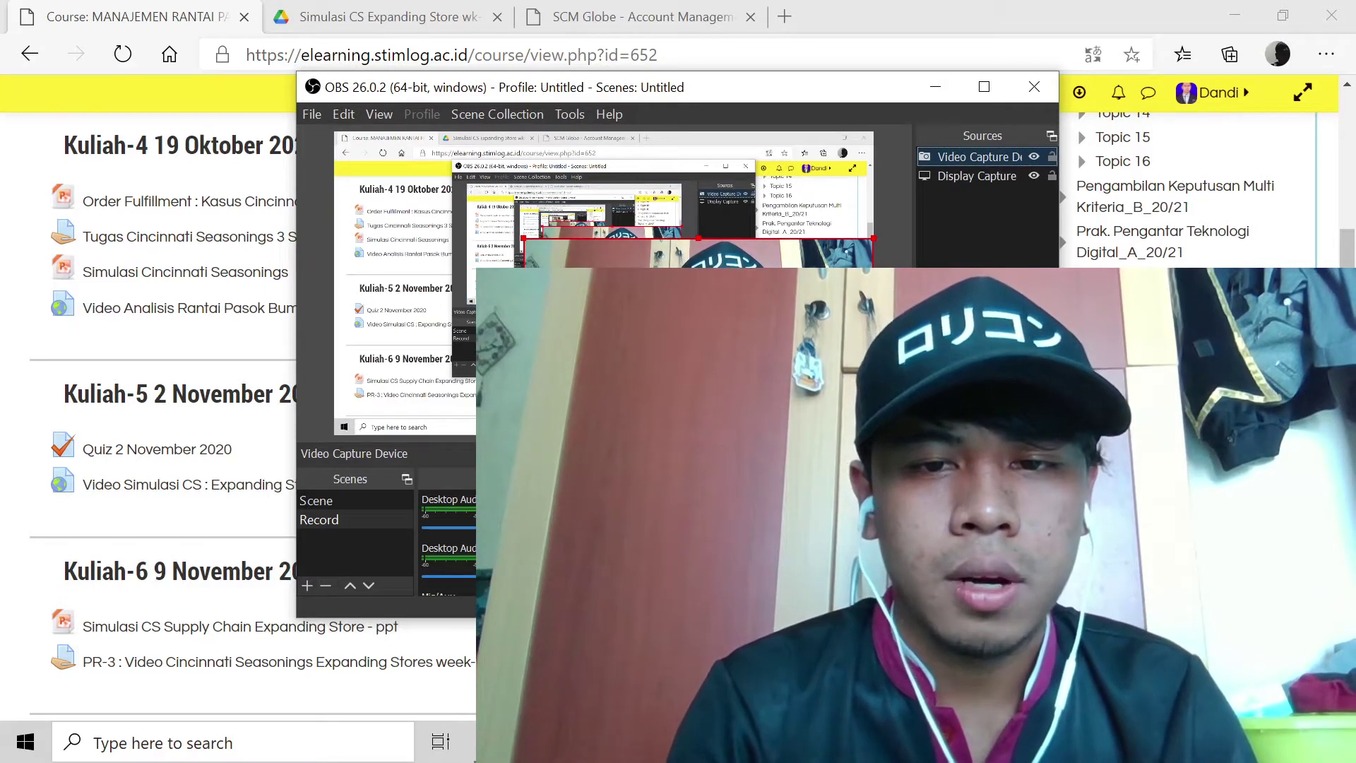
pyautogui.click(679, 455)
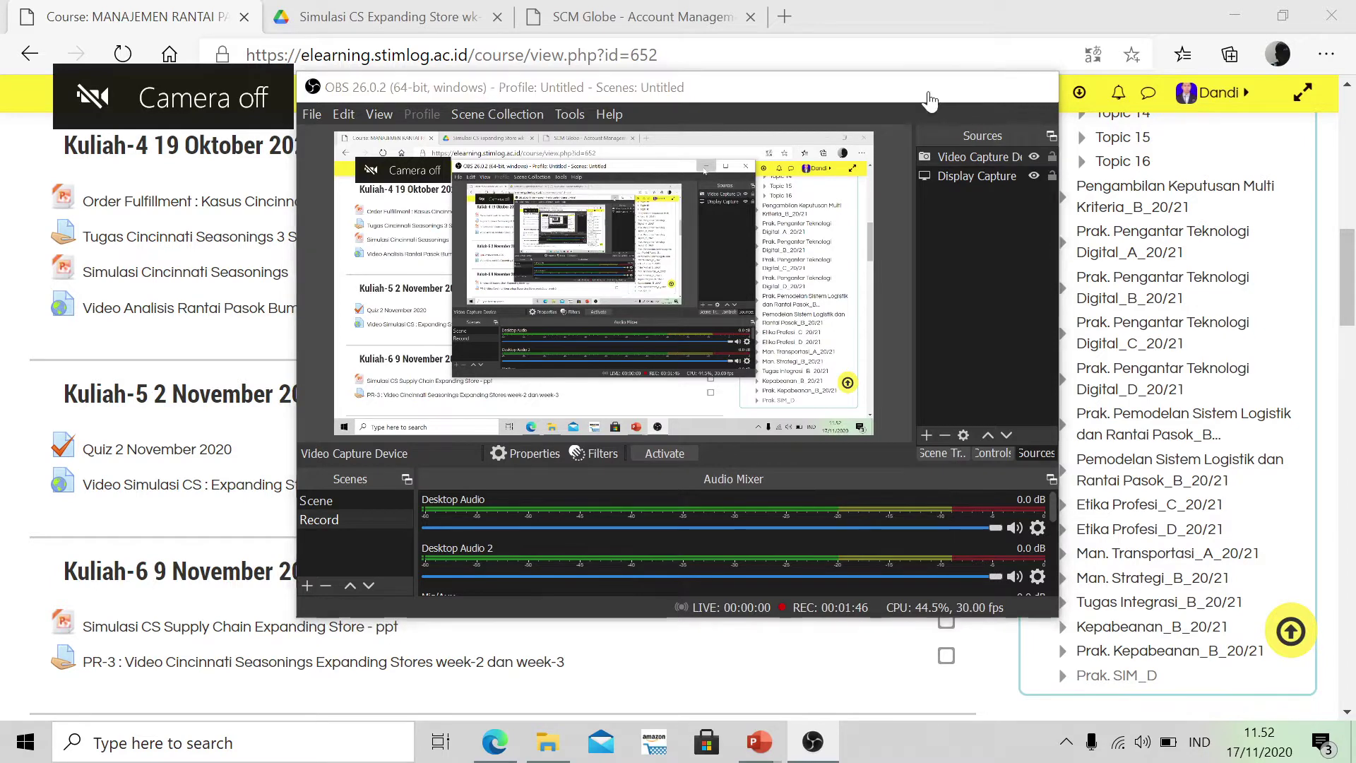
pyautogui.click(934, 88)
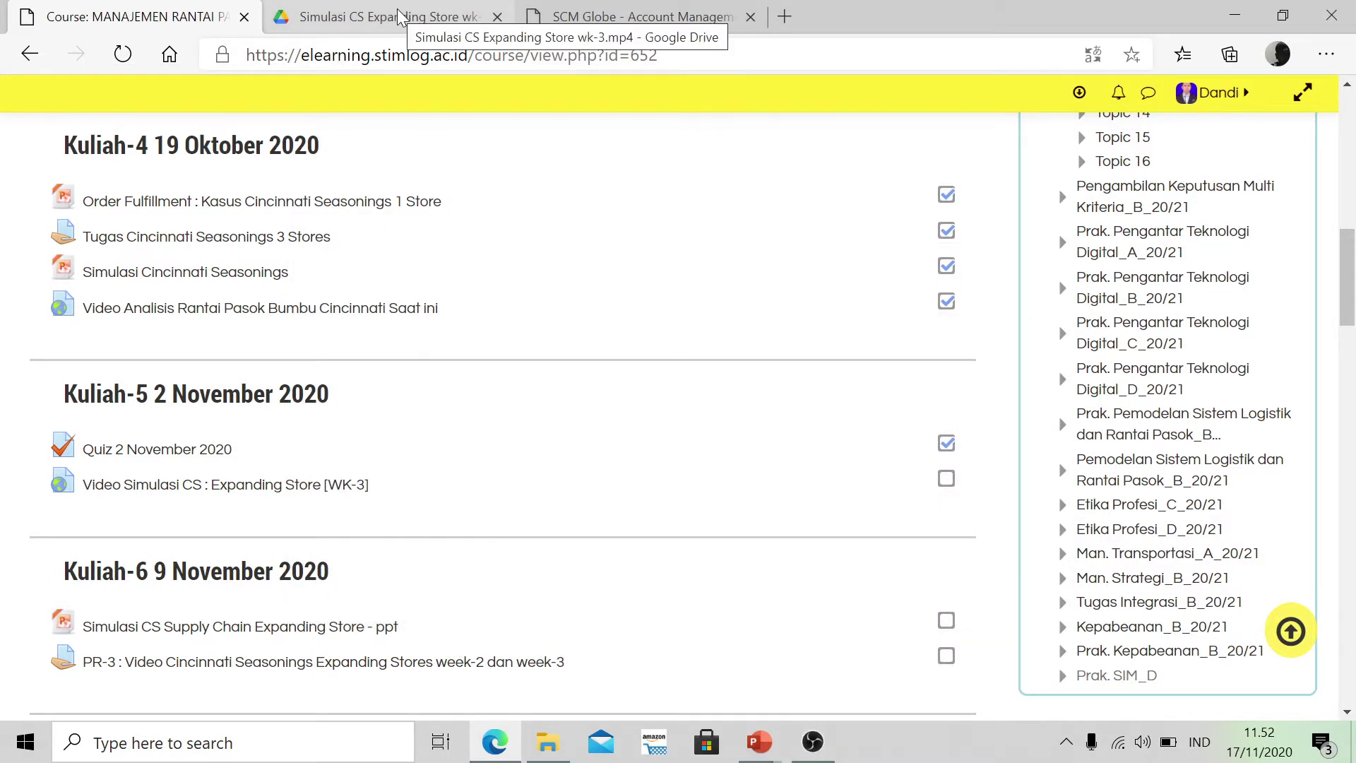
# Switch to the SCM Globe account management page and review the existing supply chains and save states.
pyautogui.click(565, 26)
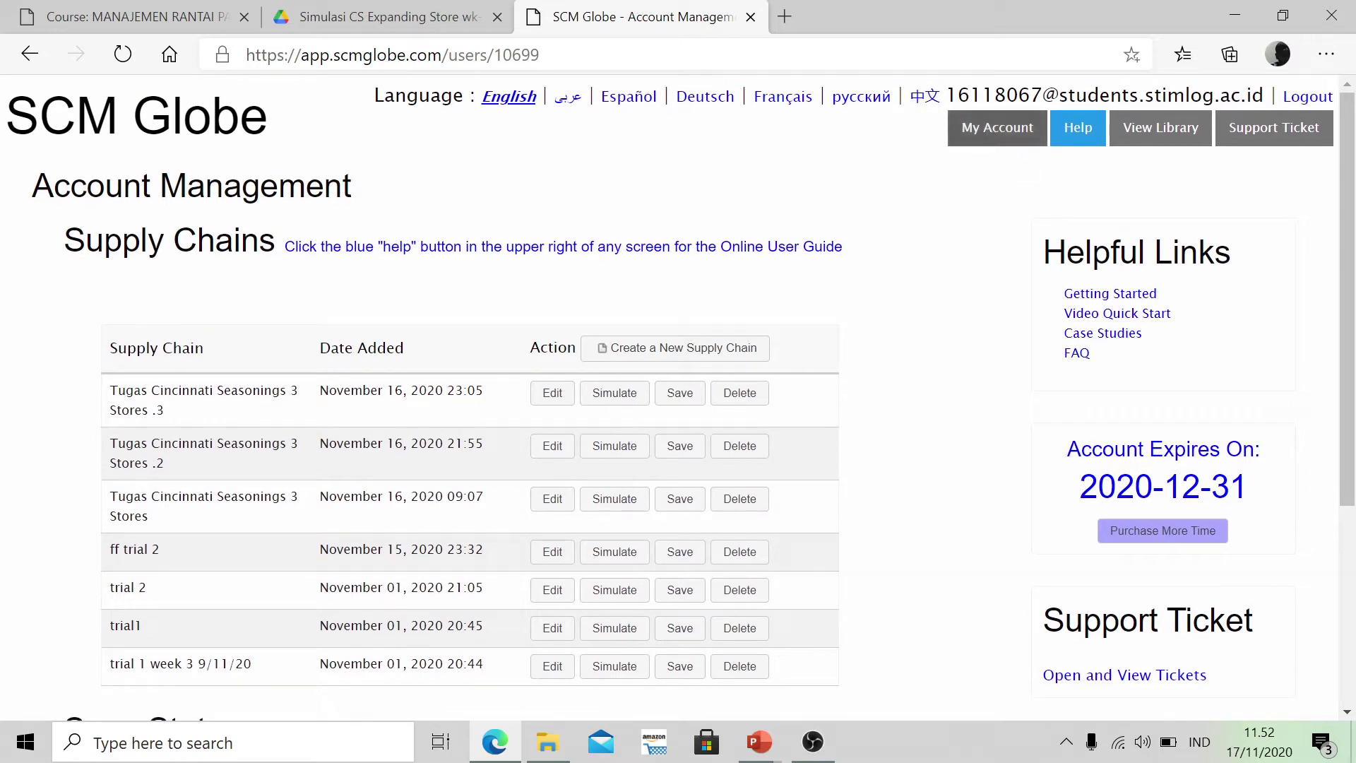
pyautogui.moveTo(947, 95); pyautogui.dragTo(1042, 95)
pyautogui.scroll(-2, 759, 332)
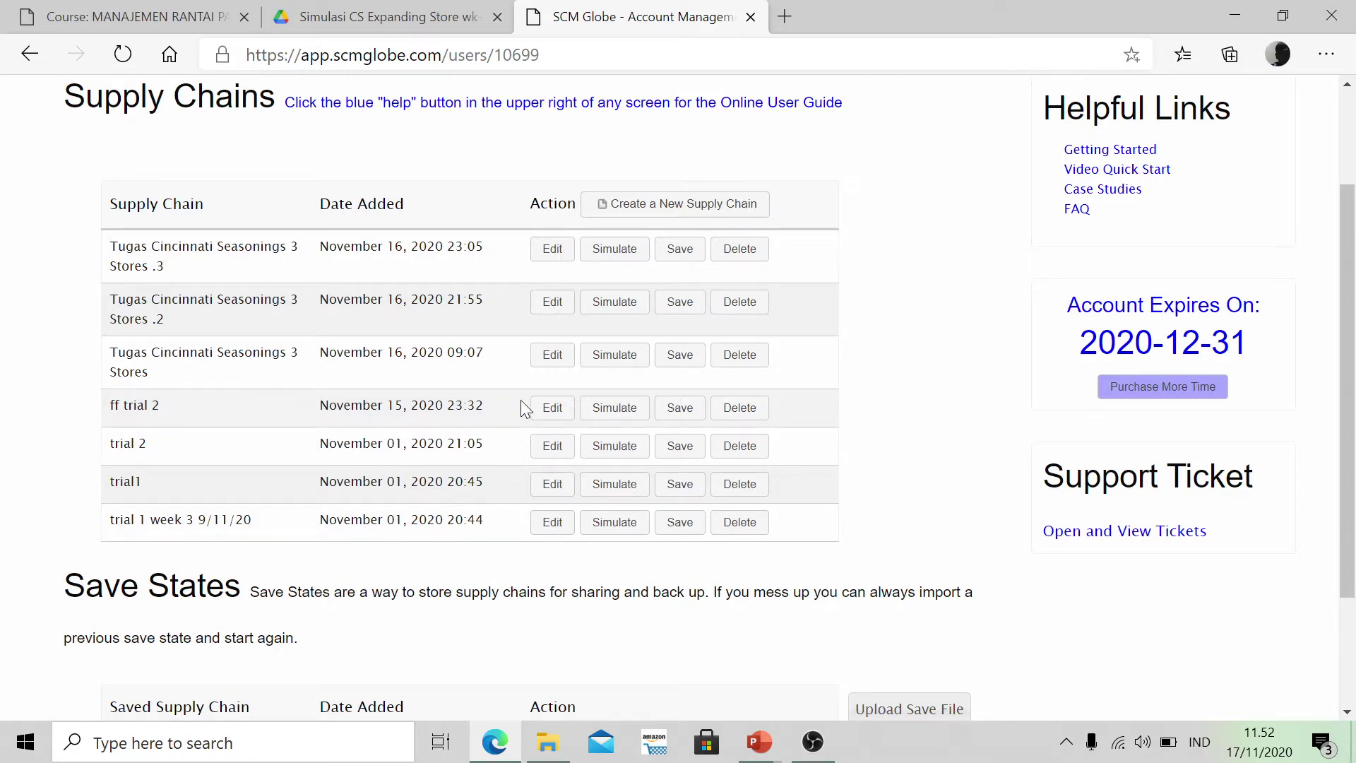
pyautogui.scroll(2, 865, 325)
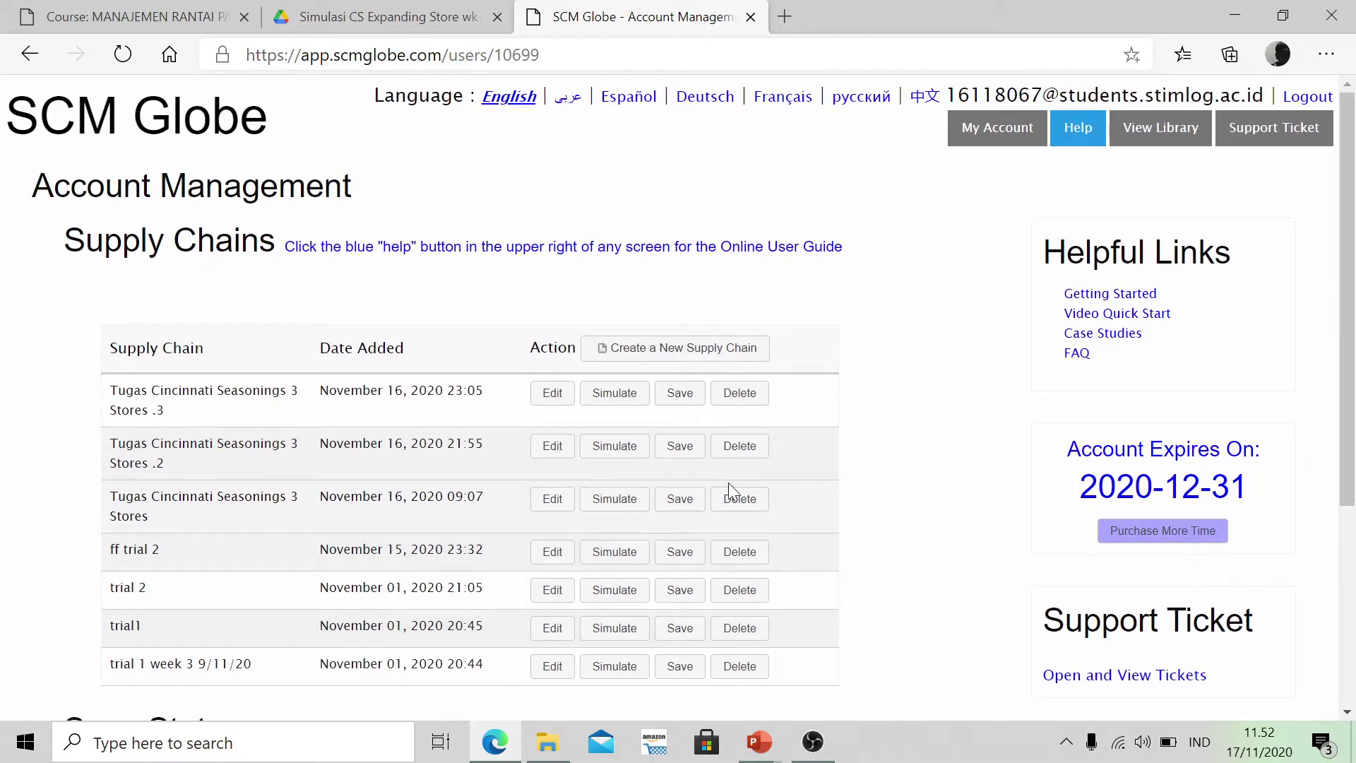
pyautogui.scroll(-1, 915, 441)
pyautogui.scroll(1, 914, 441)
pyautogui.scroll(-1, 917, 443)
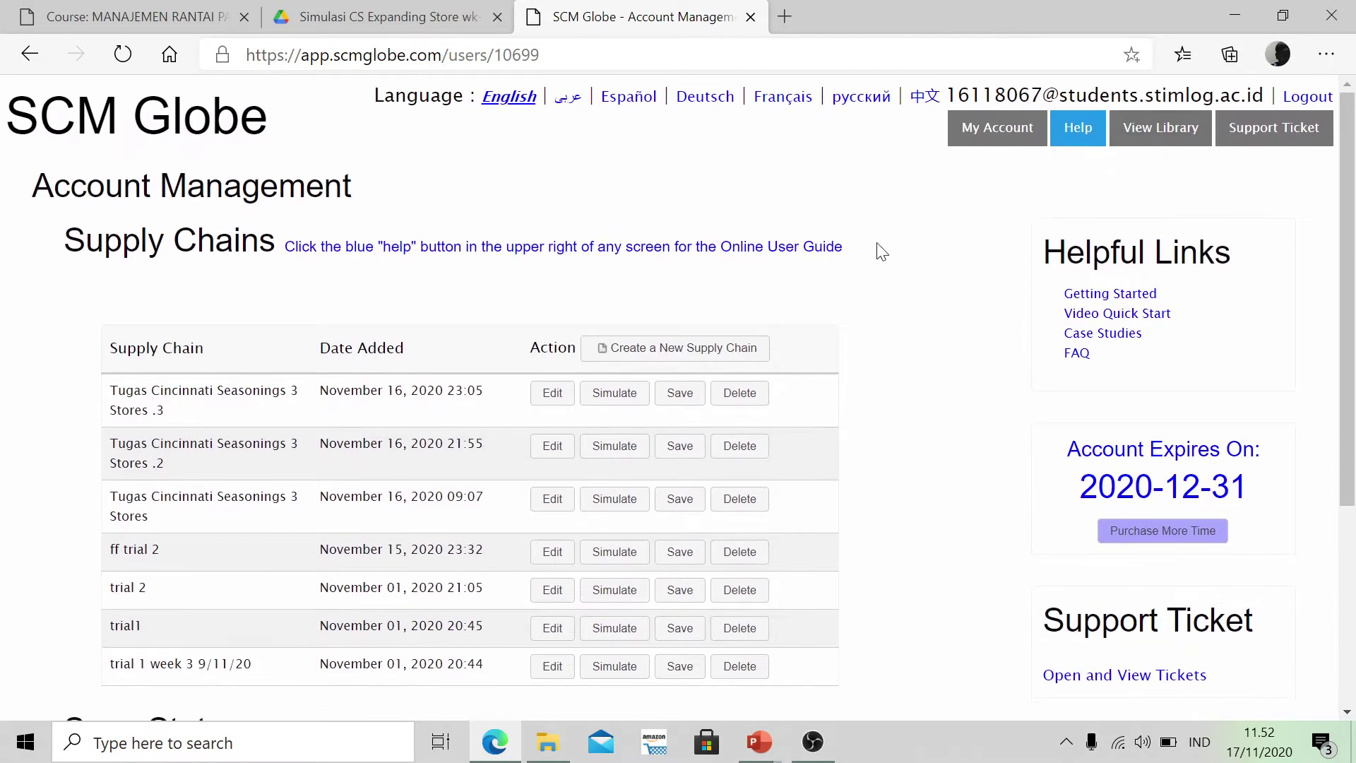
# Open the SCM Globe library and start importing the Cincinnati Seasonings supply chain.
pyautogui.hotkey('alt', 'Tab')
pyautogui.hotkey('alt', 'Tab')
pyautogui.hotkey('alt', 'Tab')
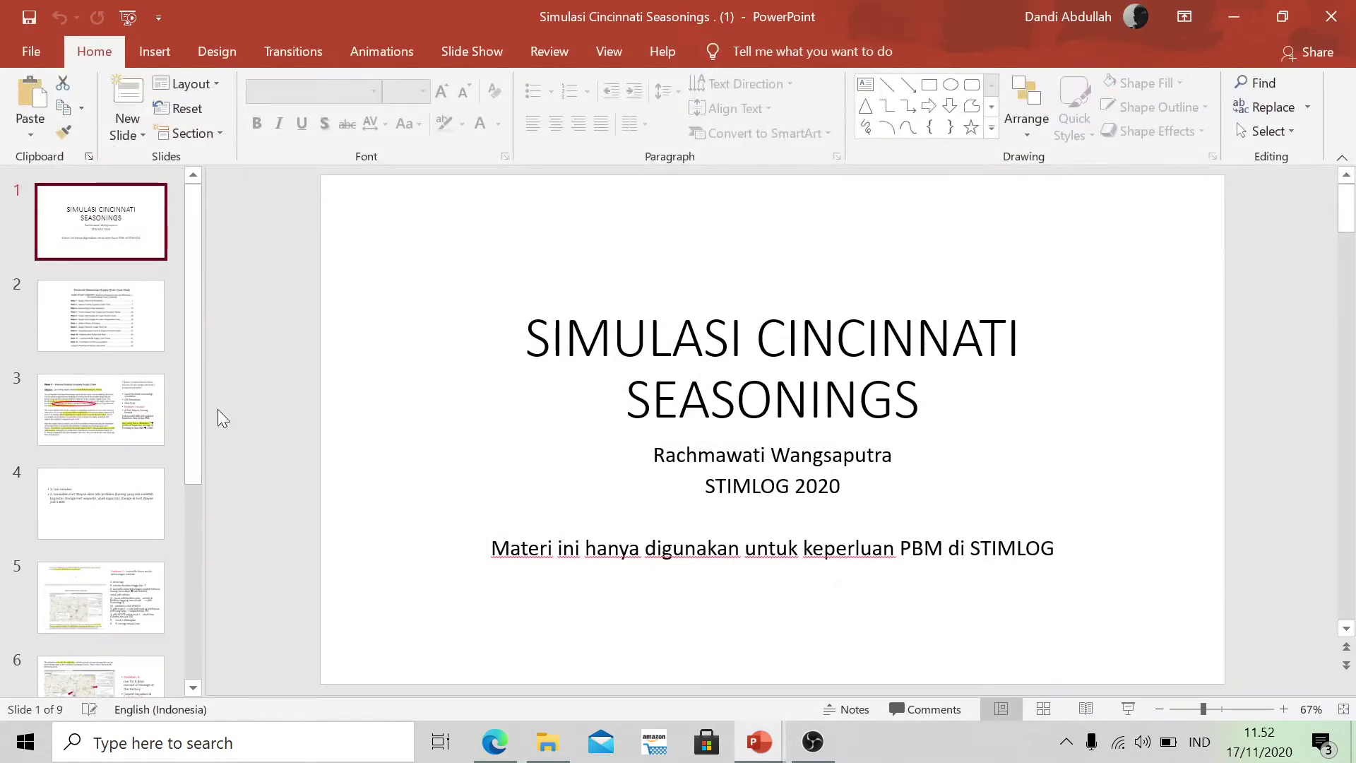
pyautogui.hotkey('alt', 'Tab')
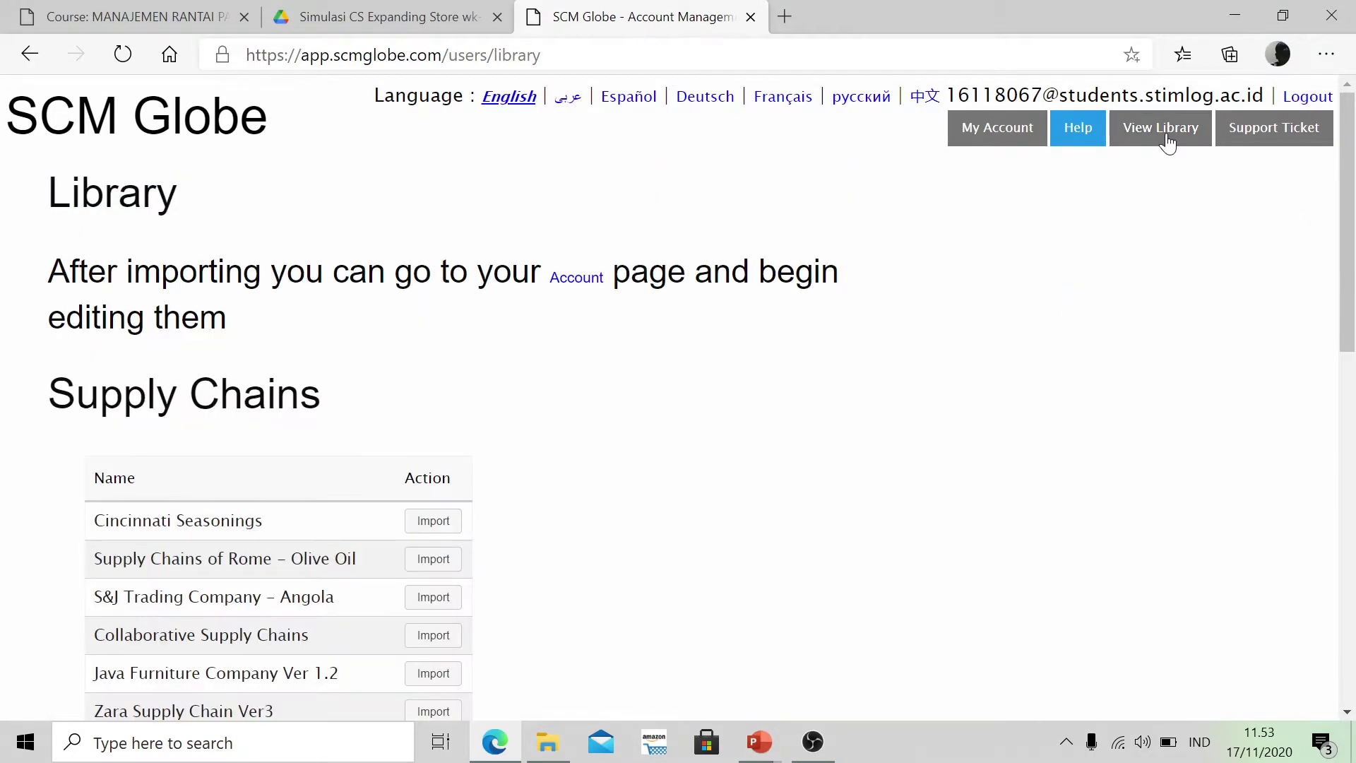
pyautogui.scroll(-1, 257, 516)
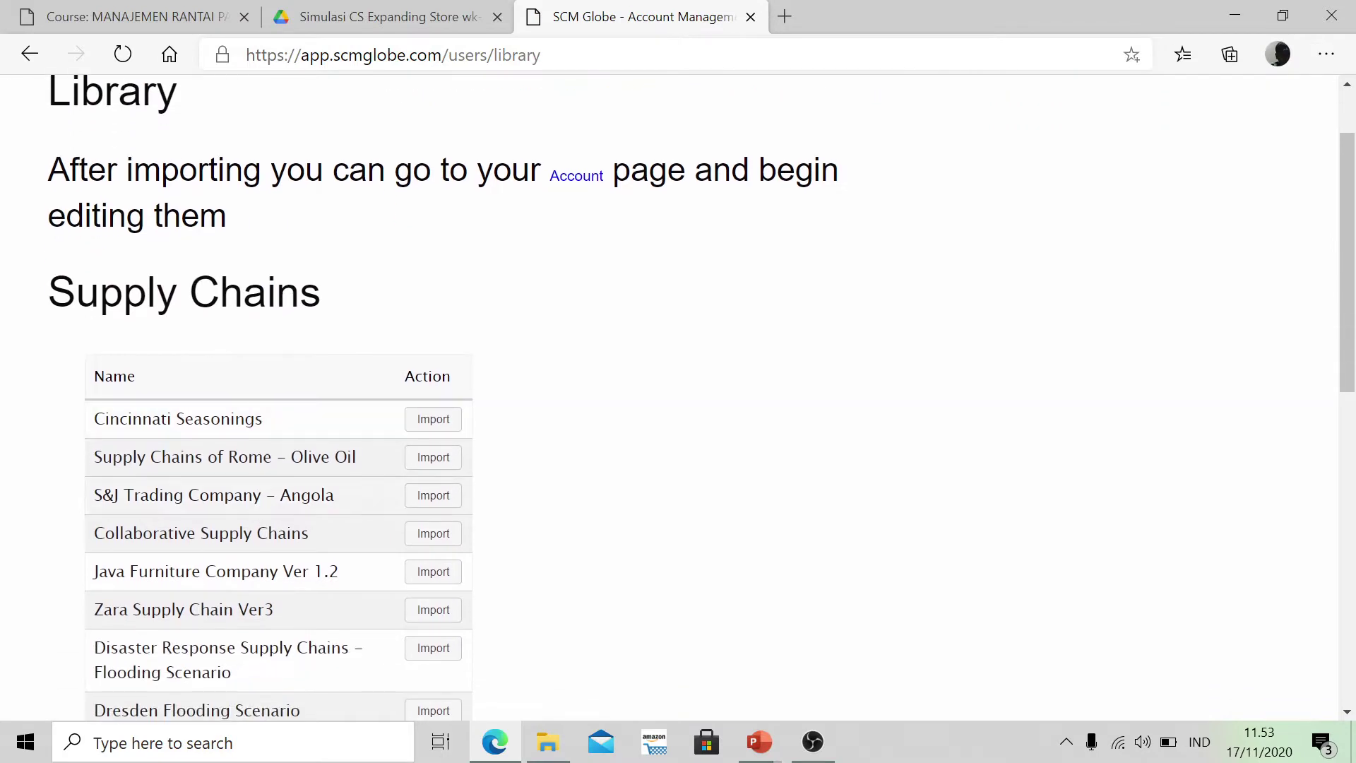
pyautogui.click(433, 426)
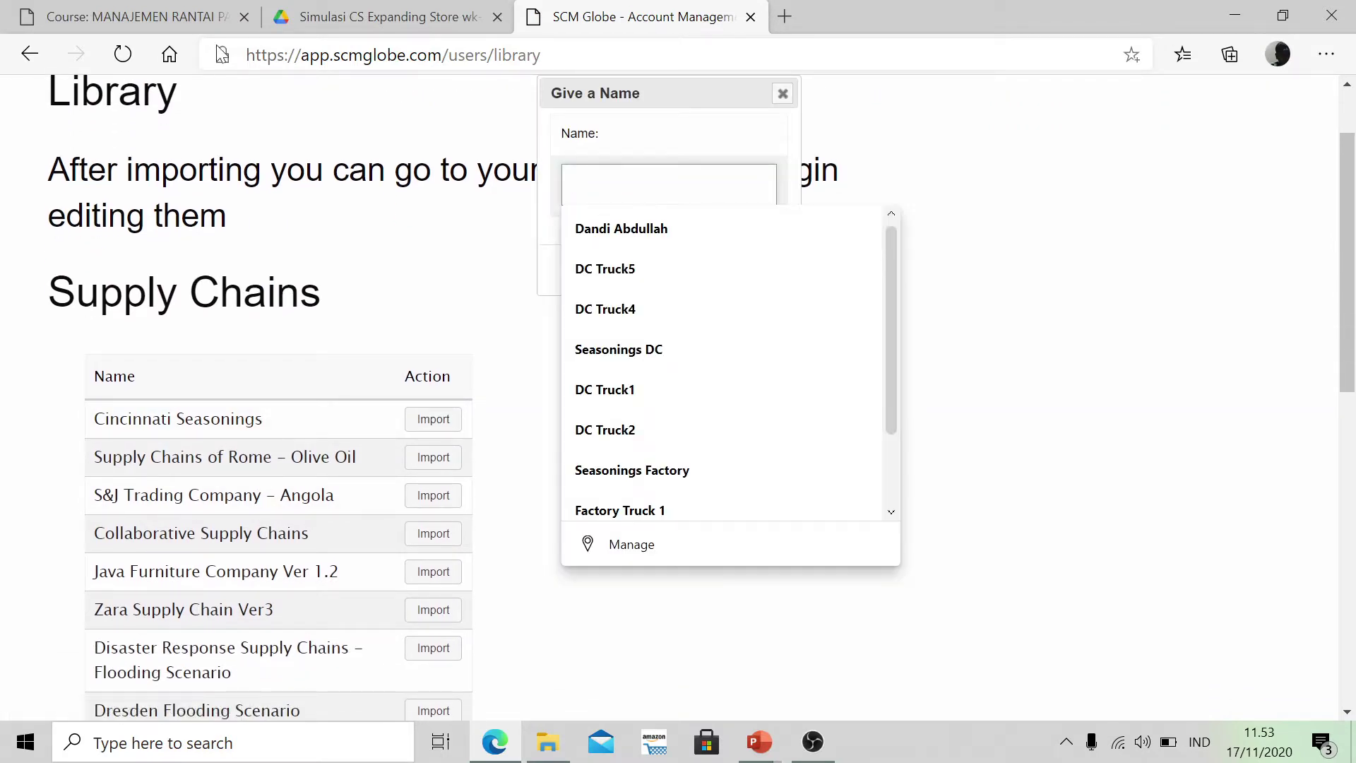
# Switch to the Simulasi Cincinnati Seasonings presentation in PowerPoint and copy the title text from its first slide.
pyautogui.click(182, 14)
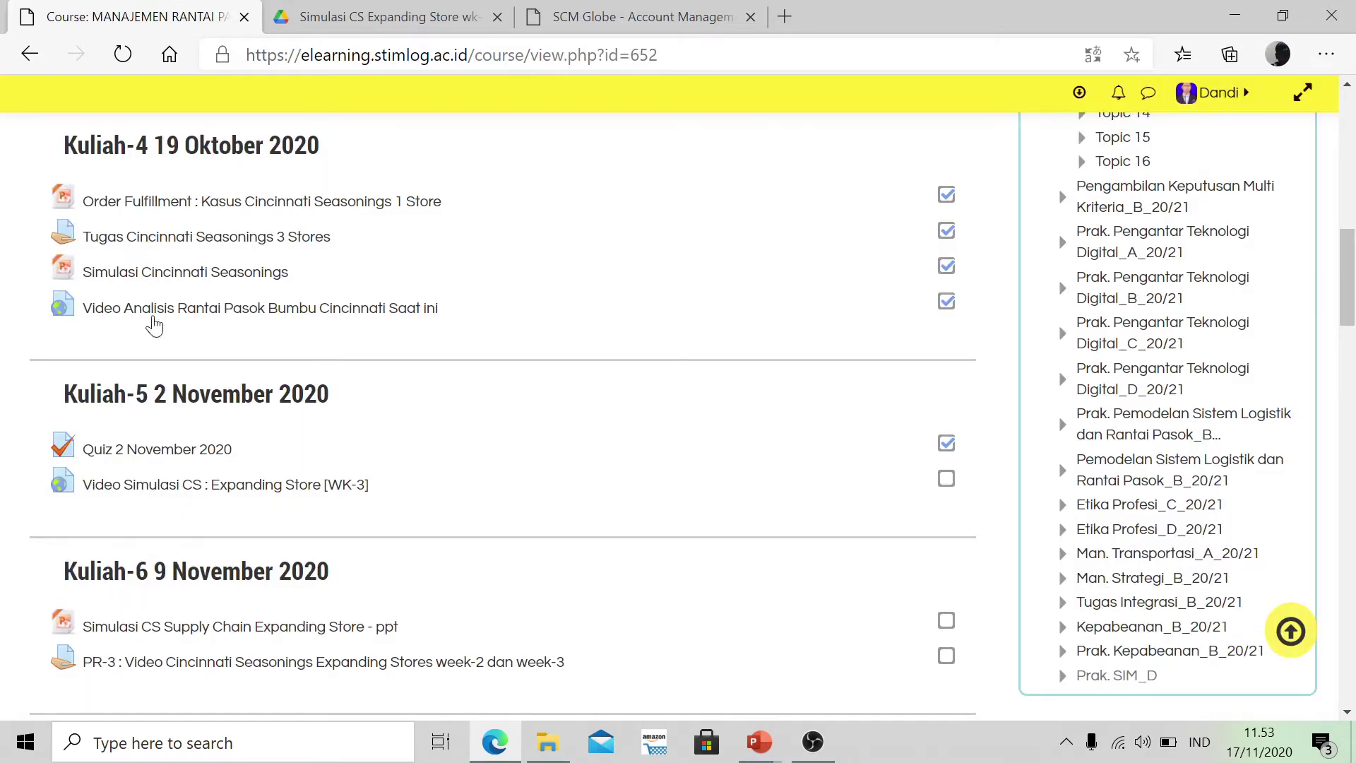
pyautogui.hotkey('alt', 'Tab')
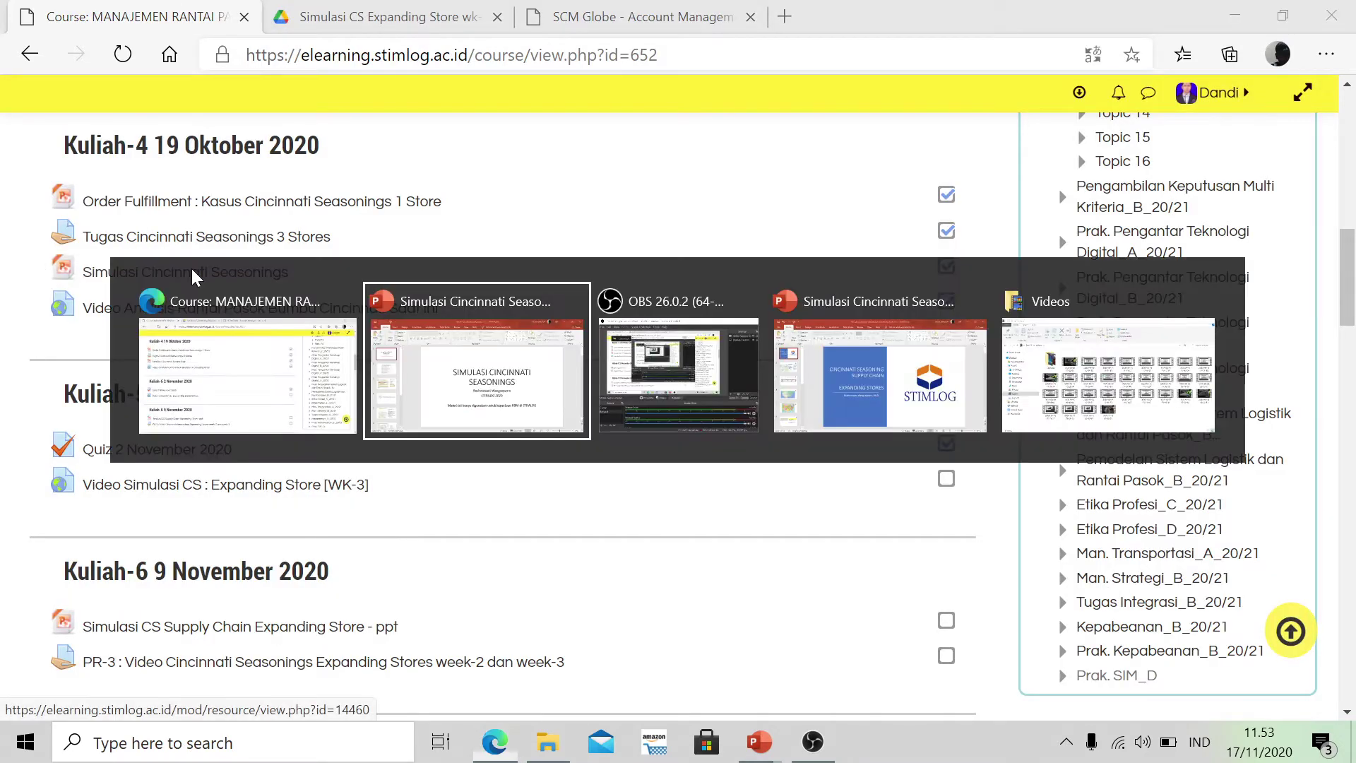
pyautogui.tripleClick(597, 344)
pyautogui.hotkey('ctrl', 'c')
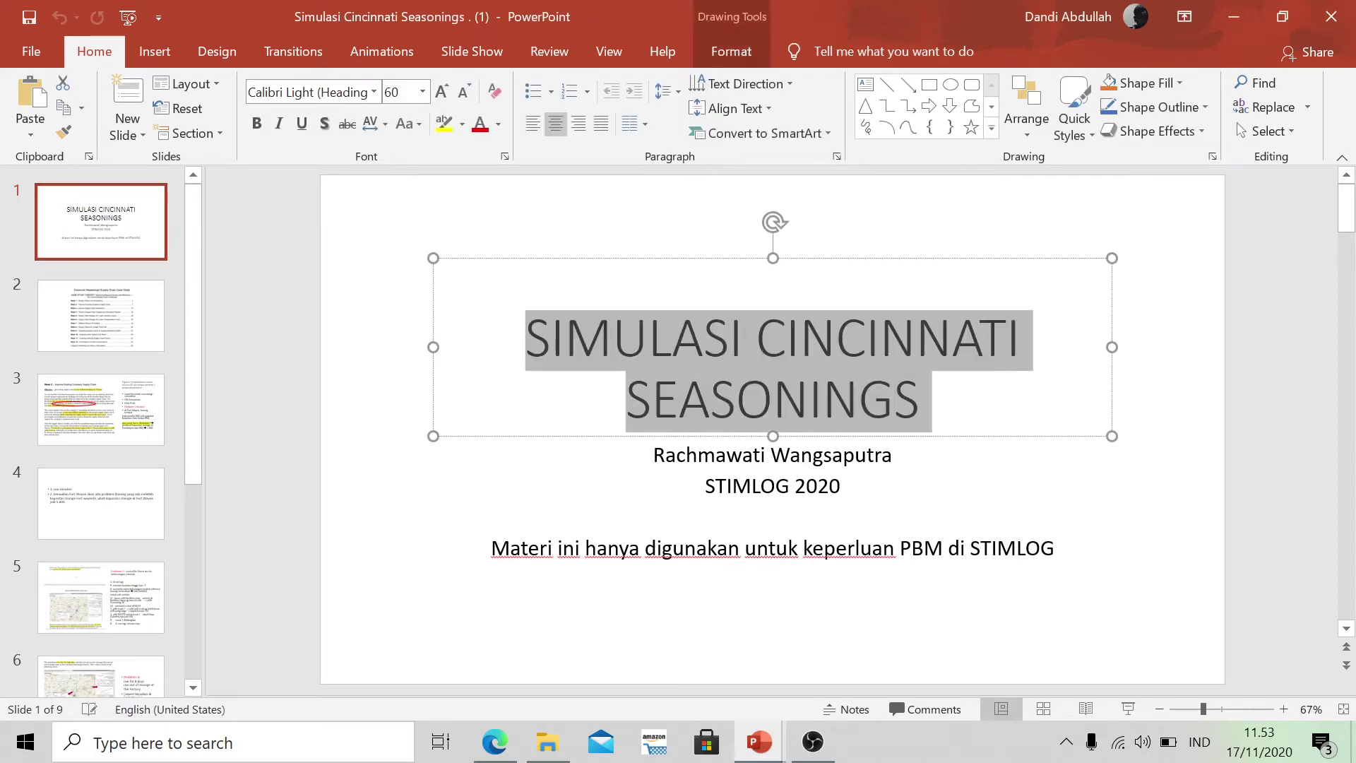
# Back in SCM Globe, name the imported supply chain "SIMULASI CINCINNATI SEASONINGS fix" using the copied title, and save it.
pyautogui.hotkey('alt', 'Tab')
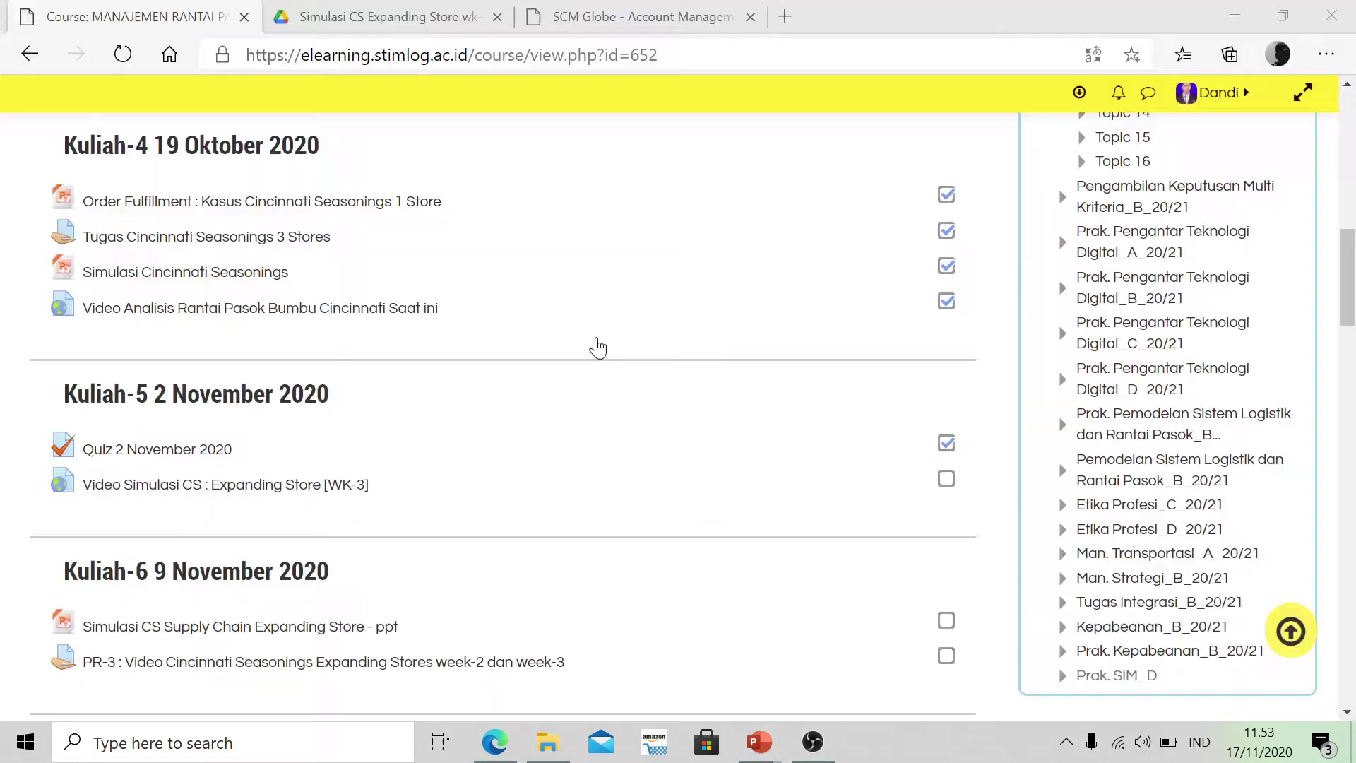
pyautogui.click(627, 13)
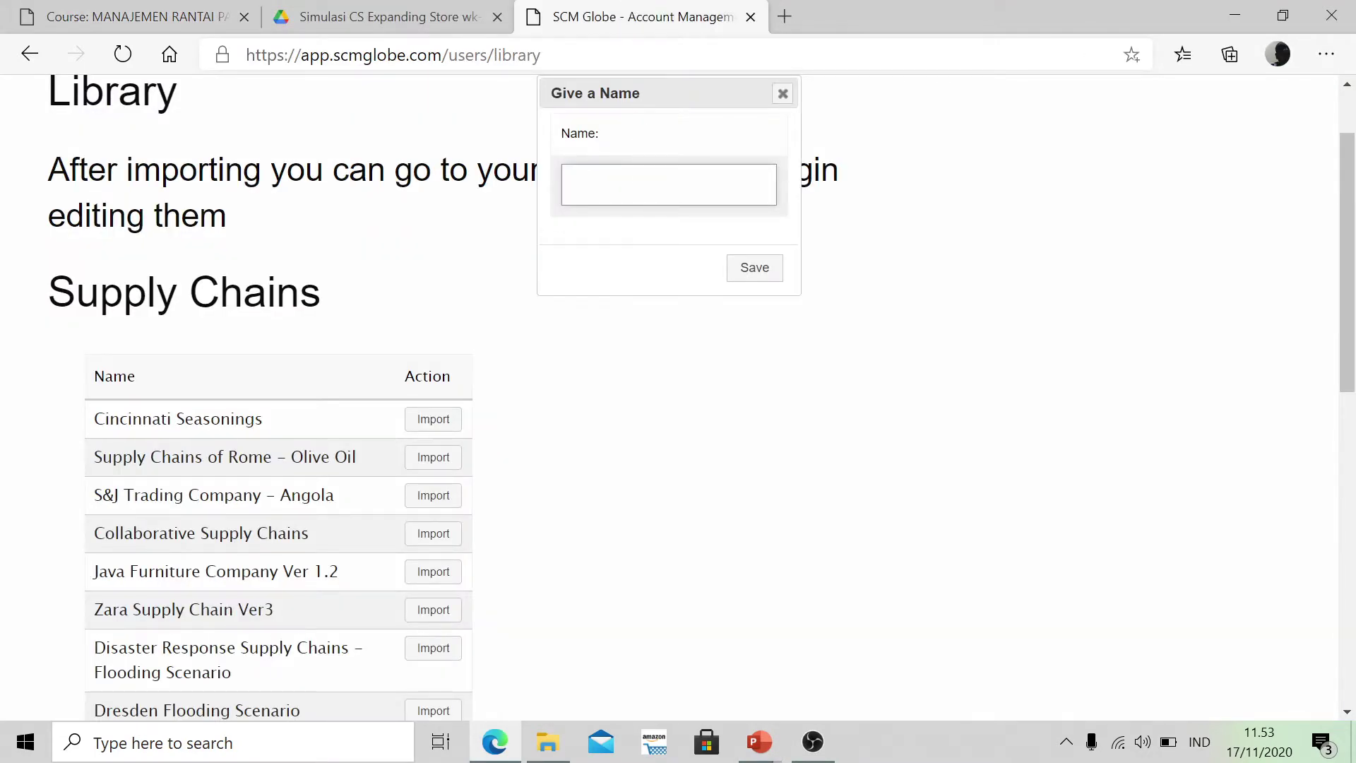
pyautogui.click(668, 184)
pyautogui.hotkey('ctrl', 'v')
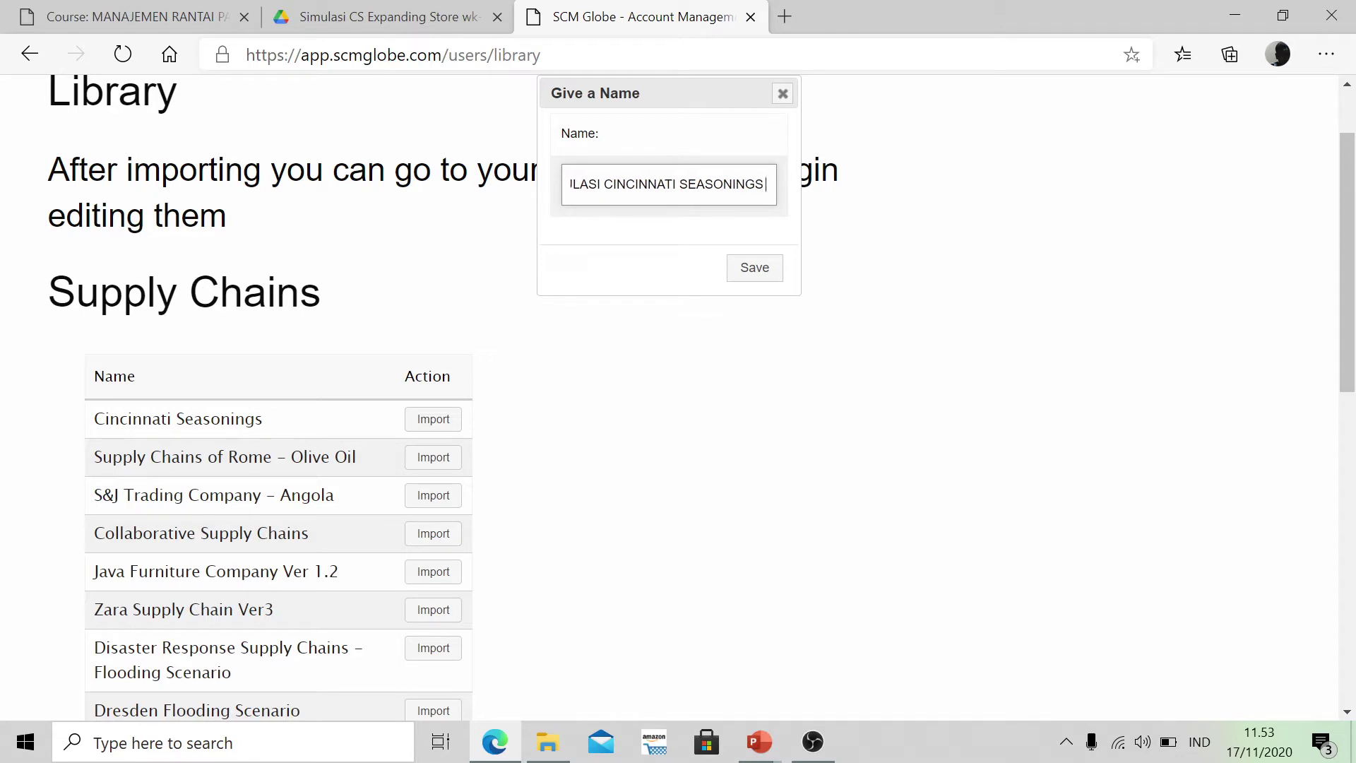
pyautogui.write('fix')
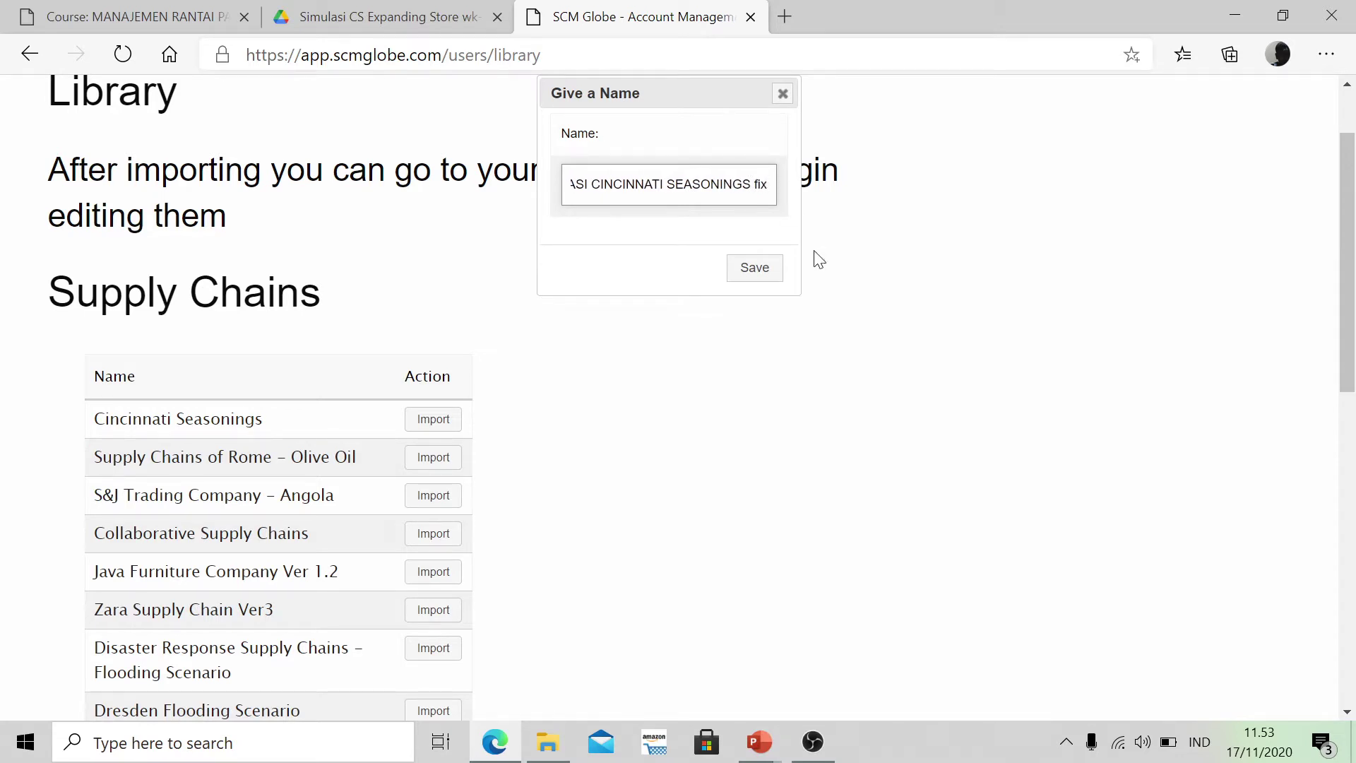
pyautogui.click(754, 272)
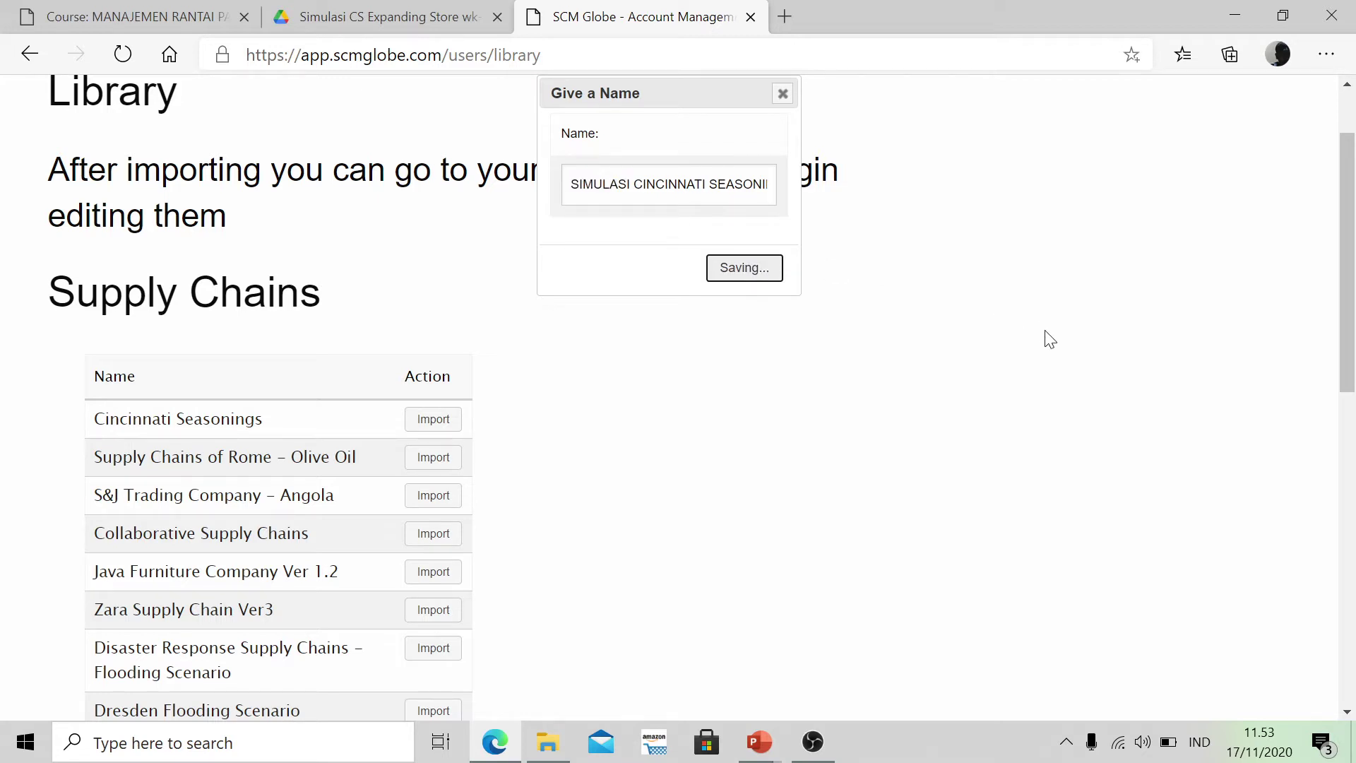
# Return to the account management page and show the list of supply chains with the new import.
pyautogui.scroll(2, 757, 293)
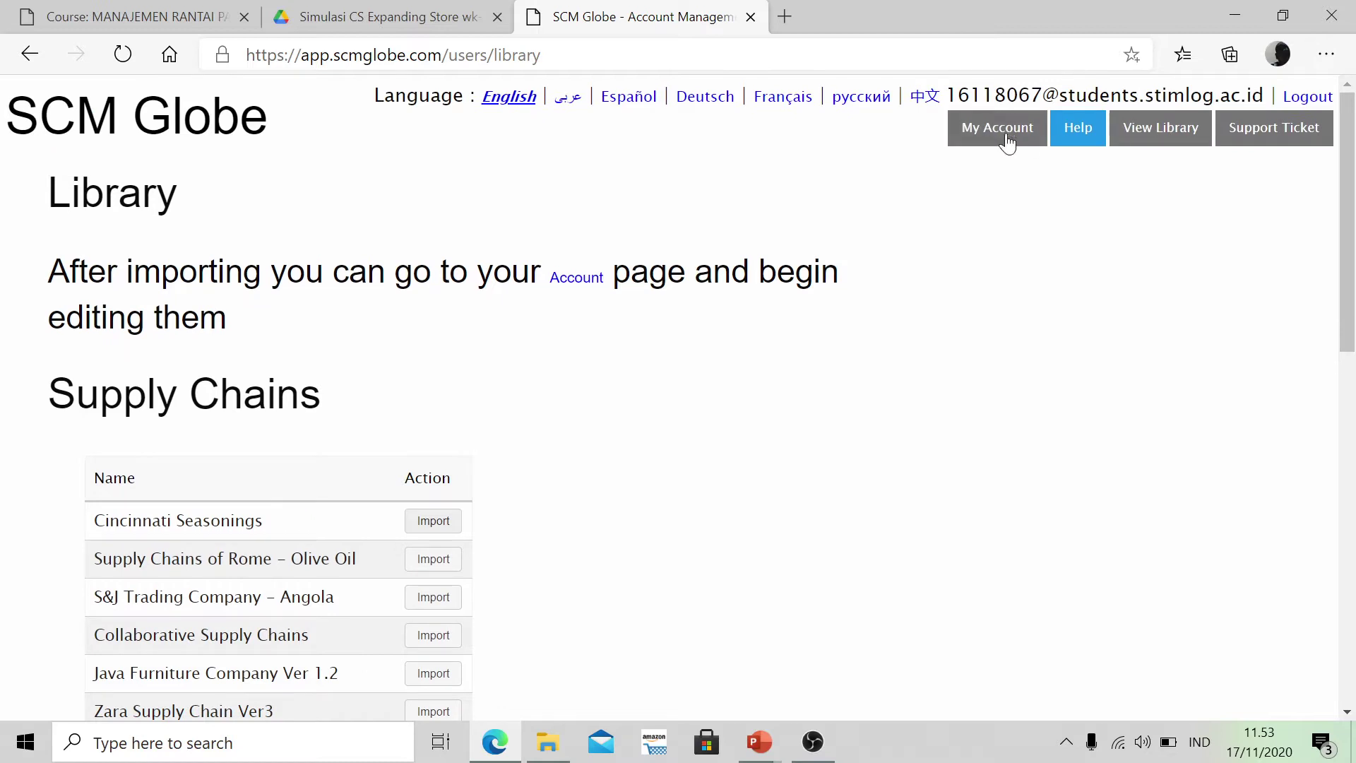
pyautogui.click(995, 134)
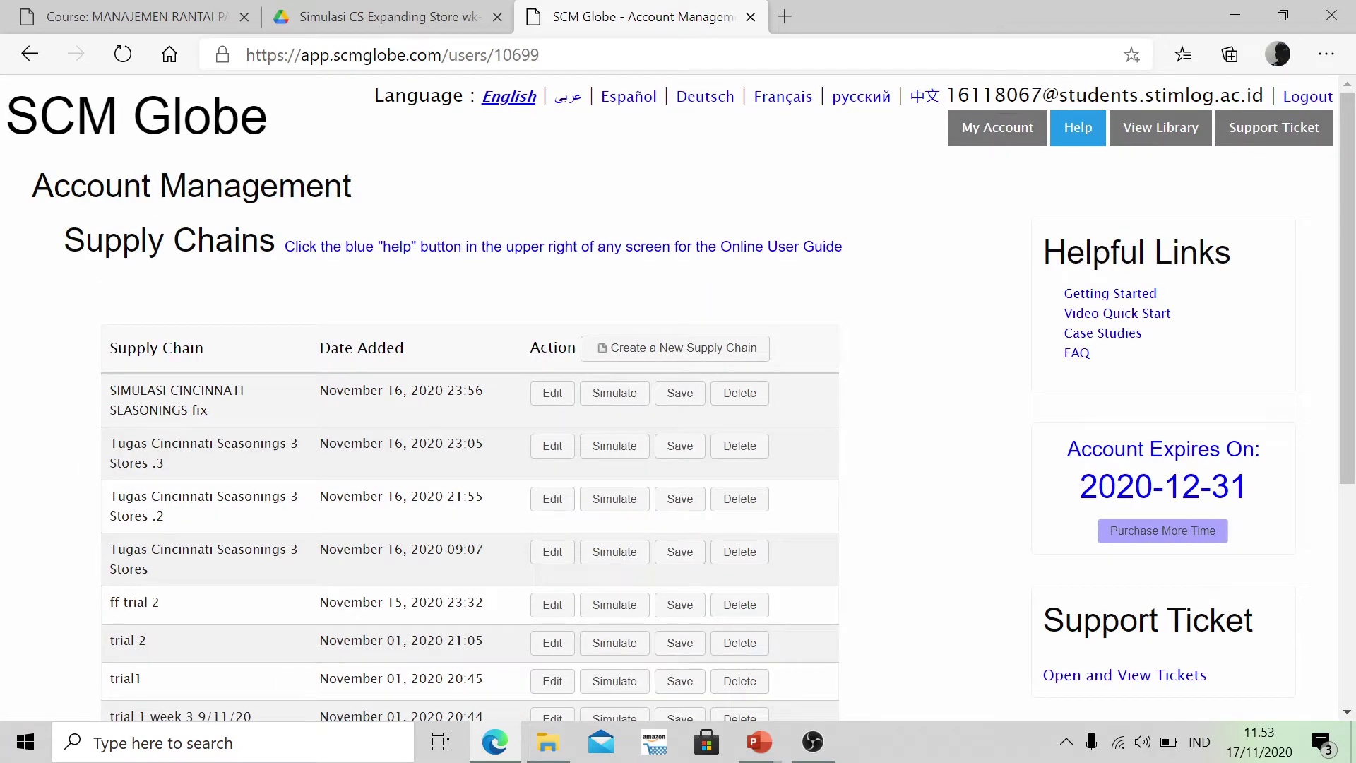
pyautogui.scroll(-1, 678, 395)
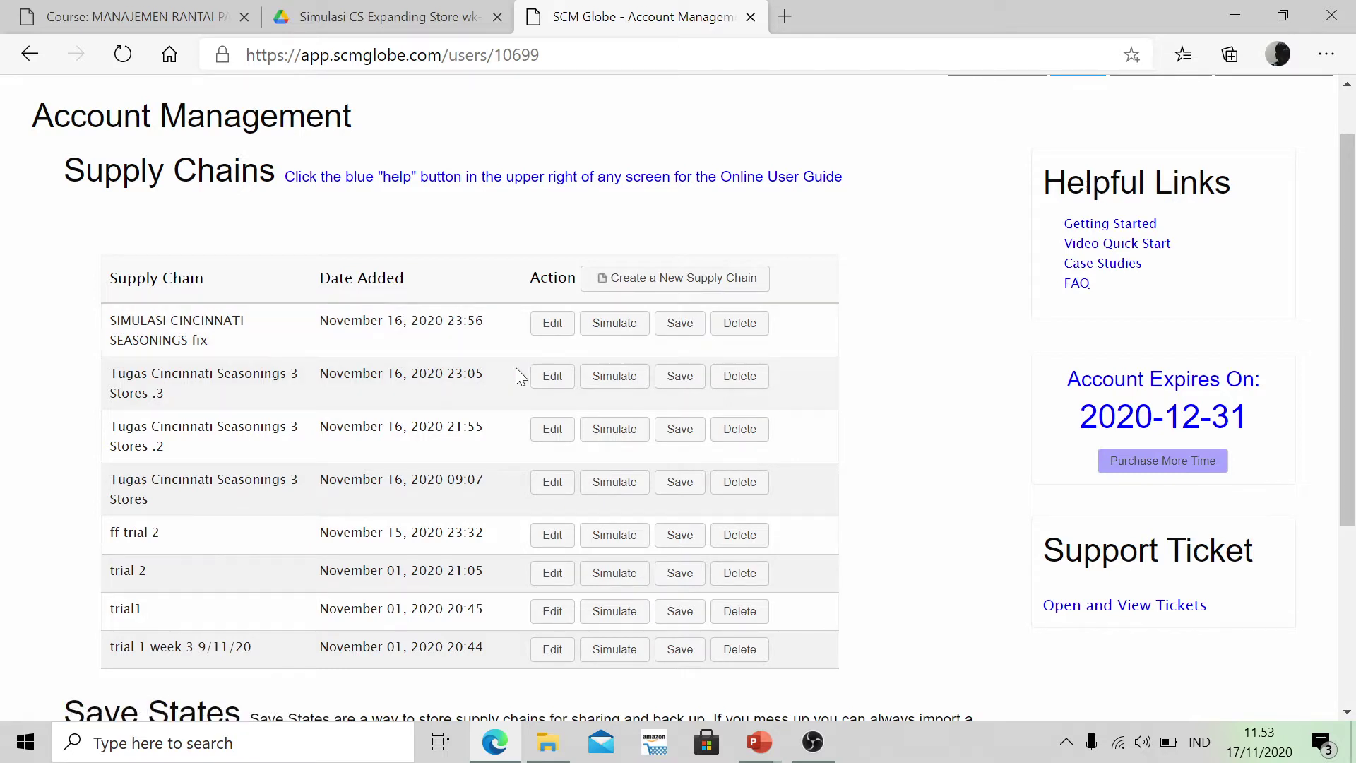
# Open the simulation of the SIMULASI CINCINNATI SEASONINGS fix supply chain and run it at Fastest speed.
pyautogui.click(614, 336)
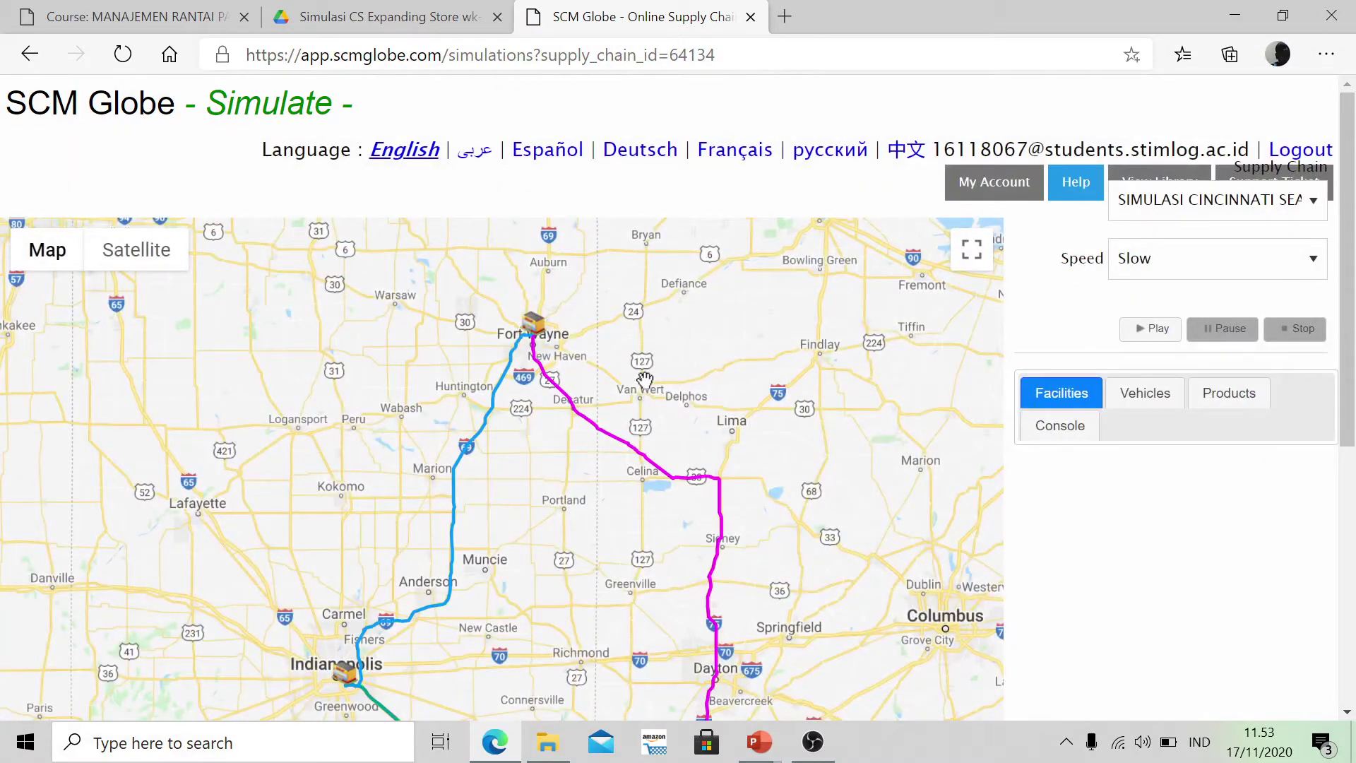
pyautogui.moveTo(645, 380); pyautogui.dragTo(638, 282)
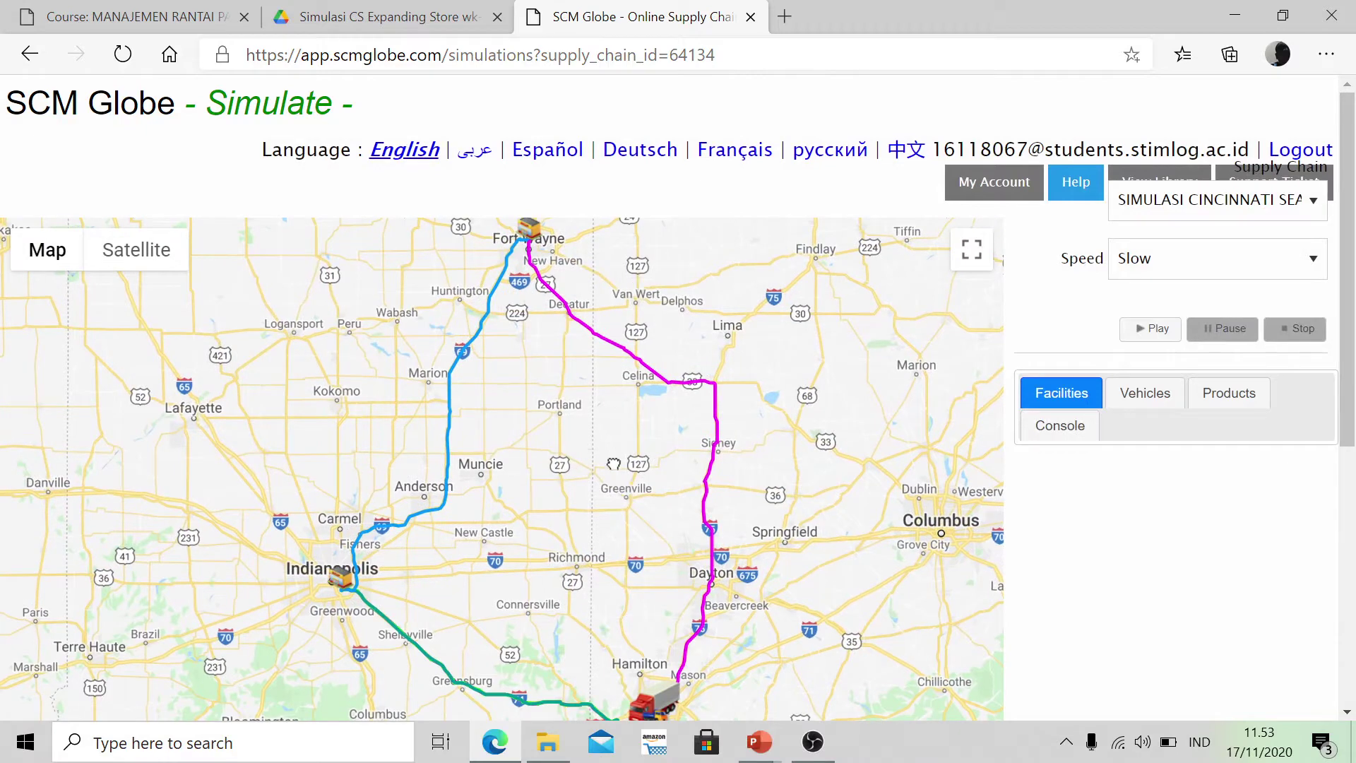
pyautogui.moveTo(613, 463); pyautogui.dragTo(605, 407)
pyautogui.moveTo(605, 407); pyautogui.dragTo(538, 521)
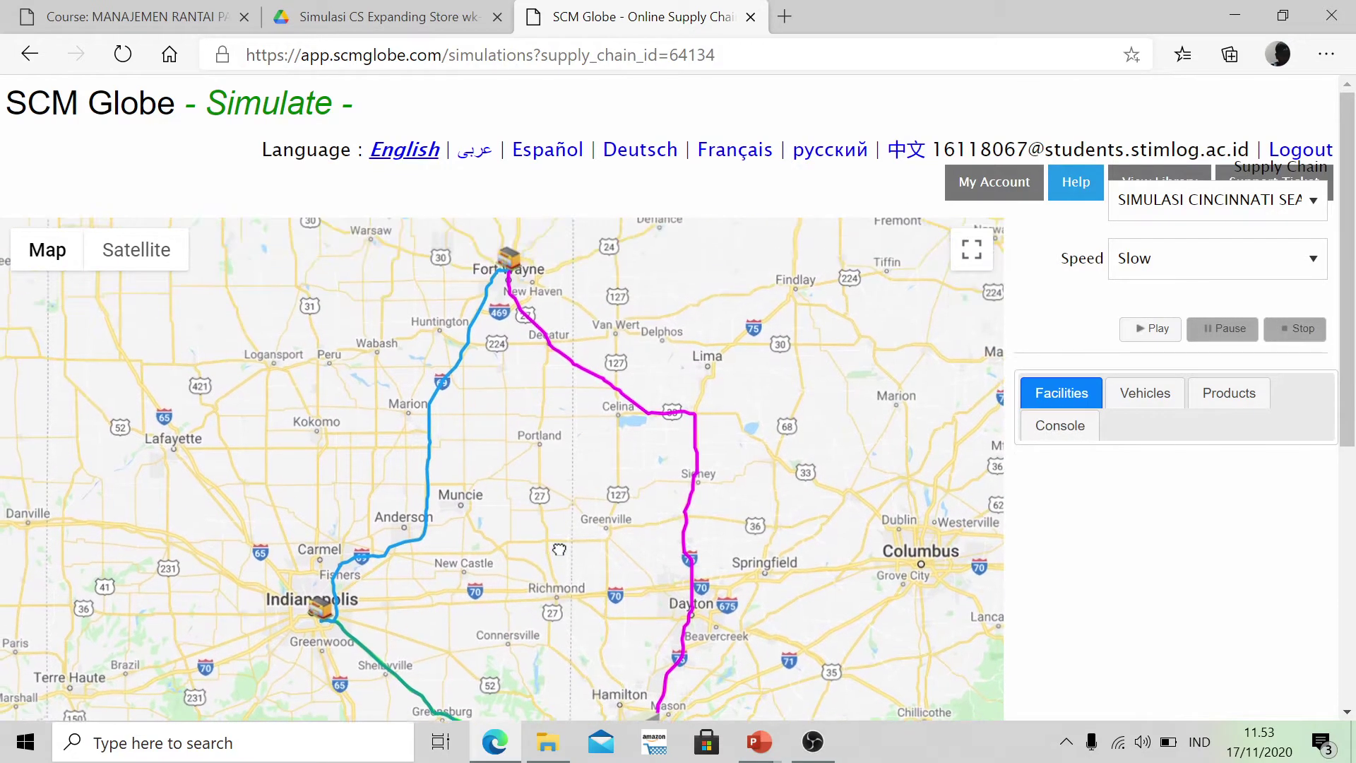
pyautogui.click(1196, 263)
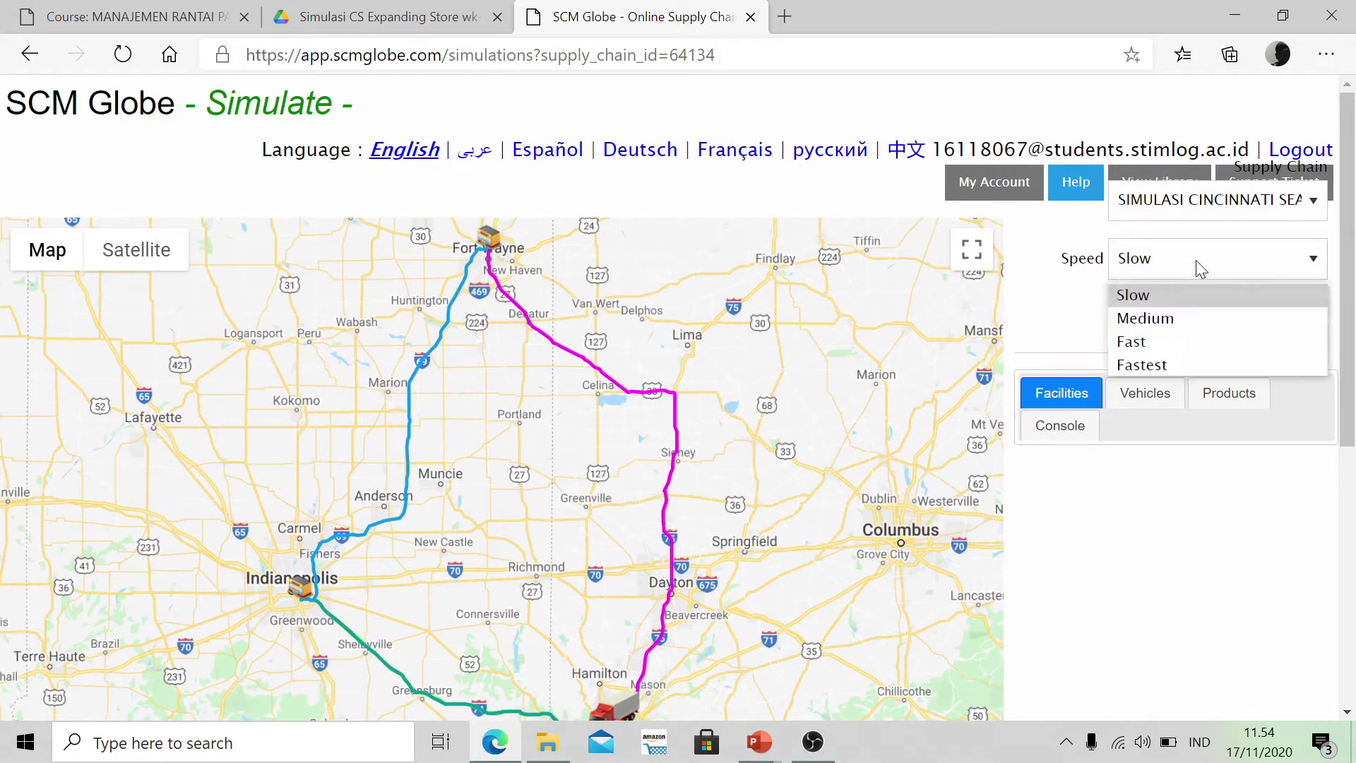
pyautogui.click(1159, 362)
pyautogui.click(1149, 329)
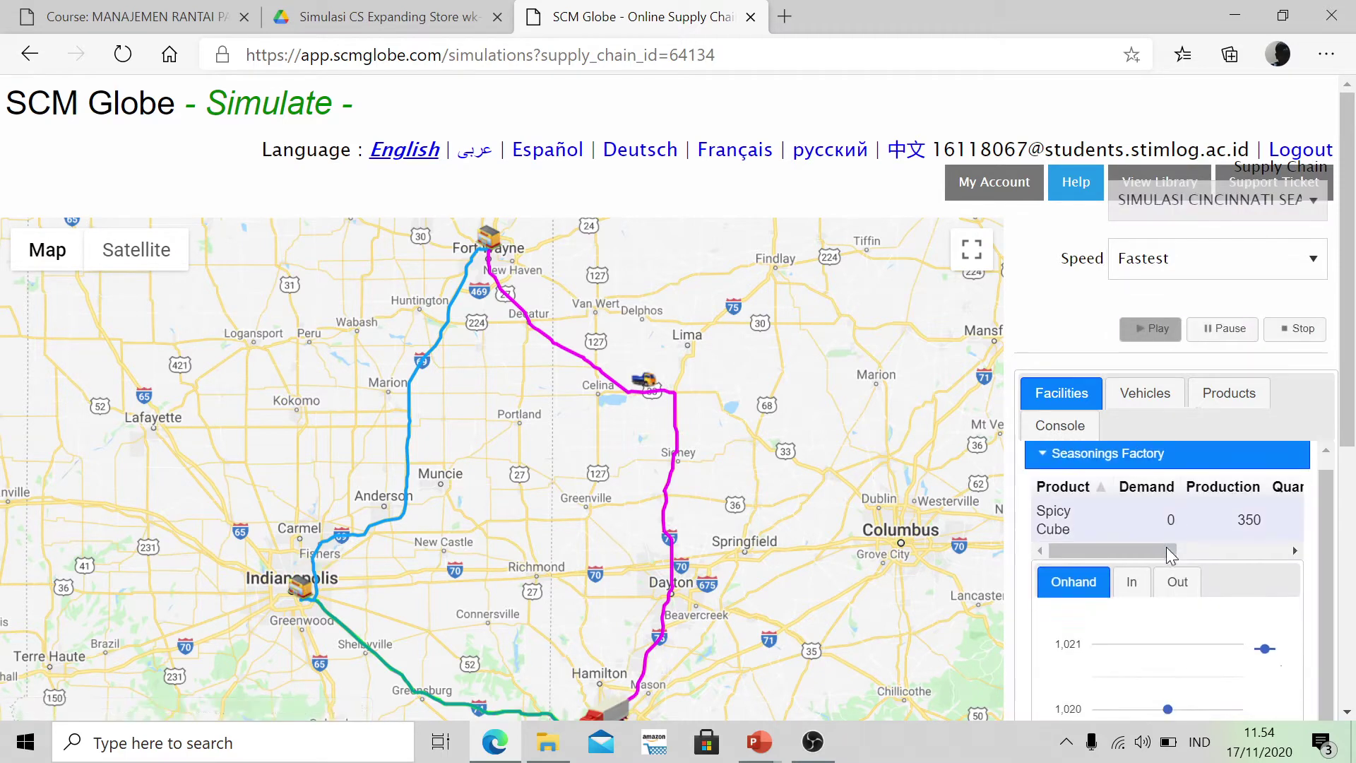
pyautogui.scroll(-1, 1176, 600)
pyautogui.moveTo(1186, 658)
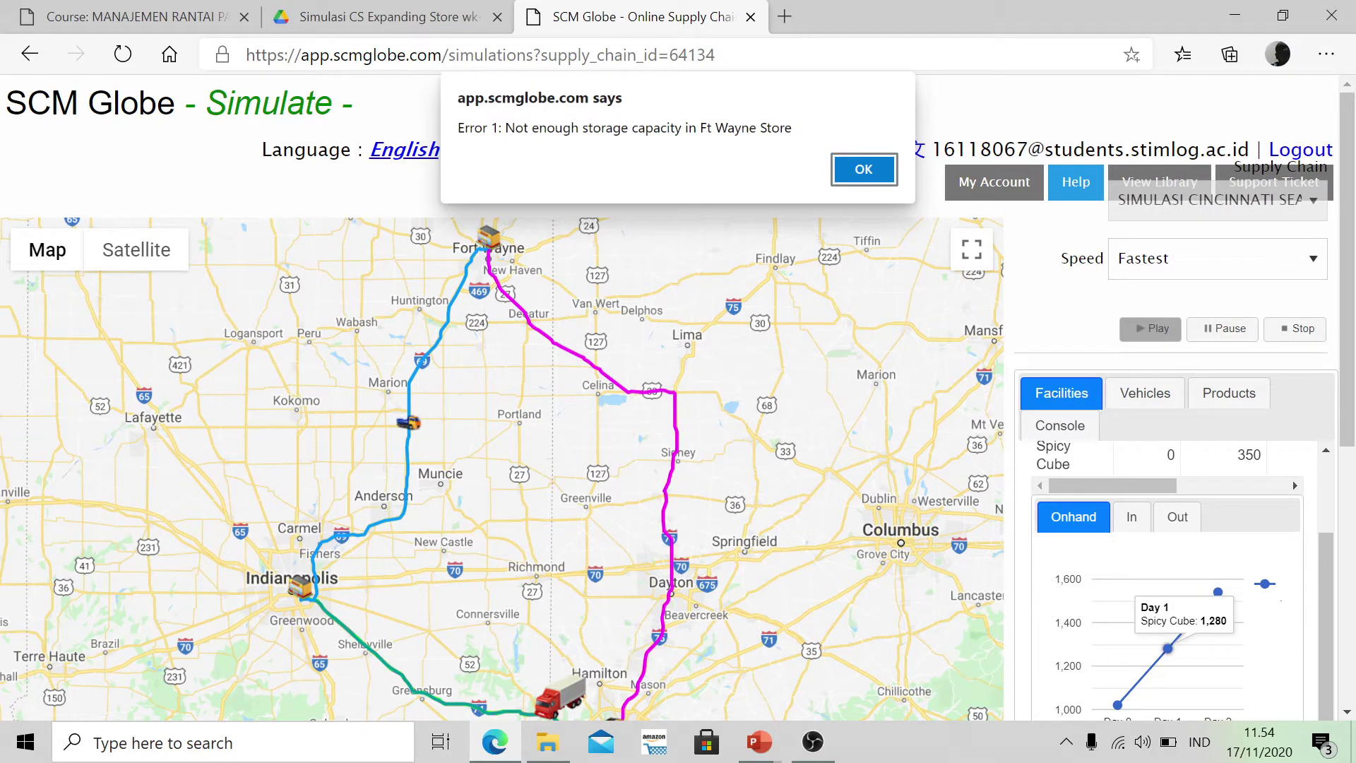
# Dismiss the simulation alert and examine the Ft Wayne Store's storage capacity and quantity on hand in its facility statistics.
pyautogui.click(864, 169)
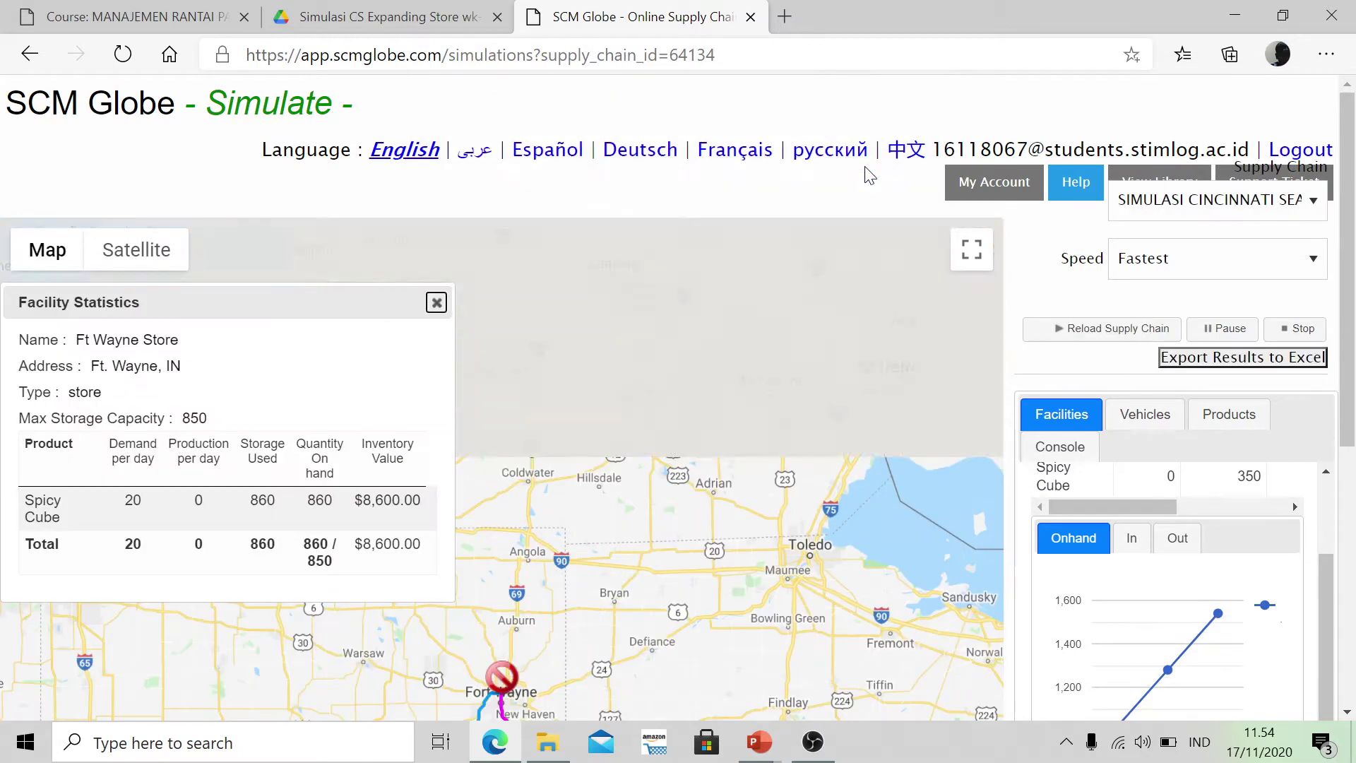
pyautogui.moveTo(392, 302); pyautogui.dragTo(658, 242)
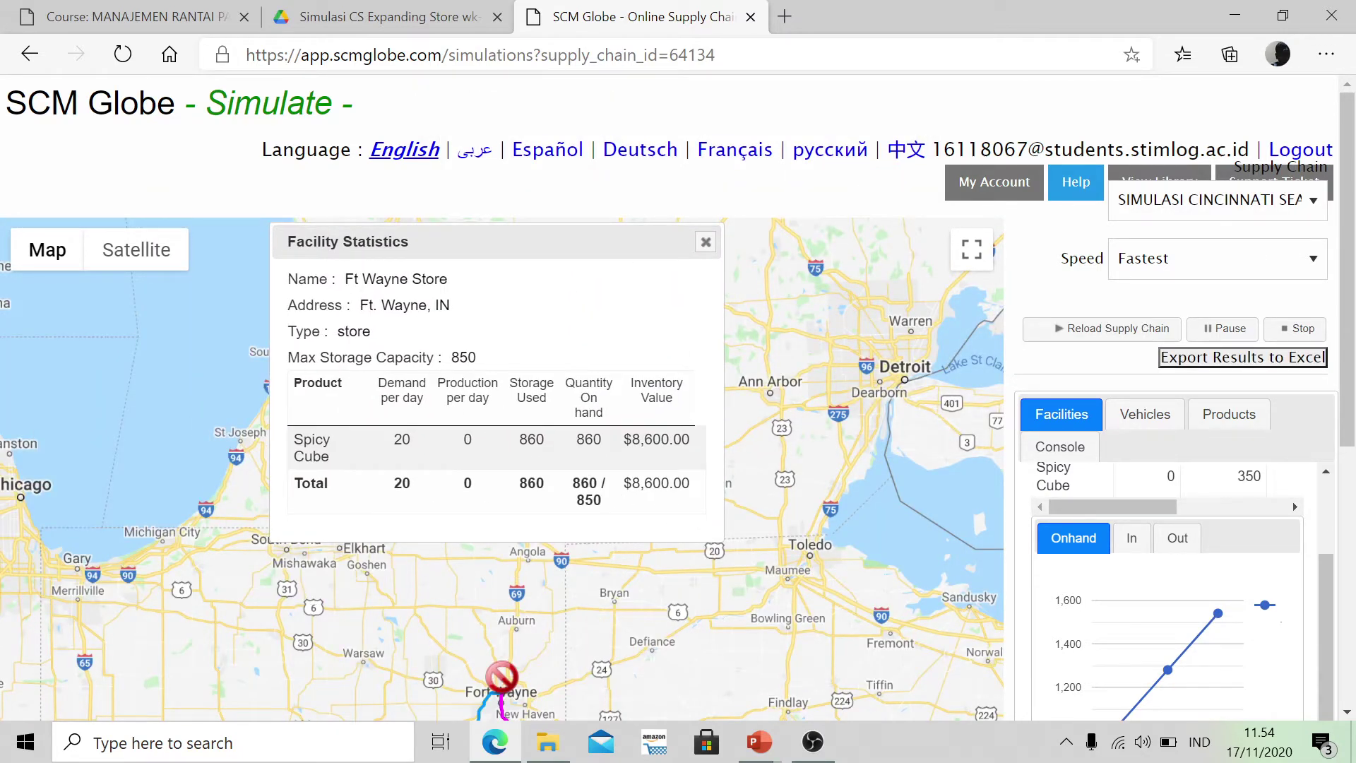
pyautogui.moveTo(490, 339); pyautogui.dragTo(479, 362)
pyautogui.click(489, 362)
pyautogui.doubleClick(583, 439)
pyautogui.click(565, 452)
pyautogui.click(705, 242)
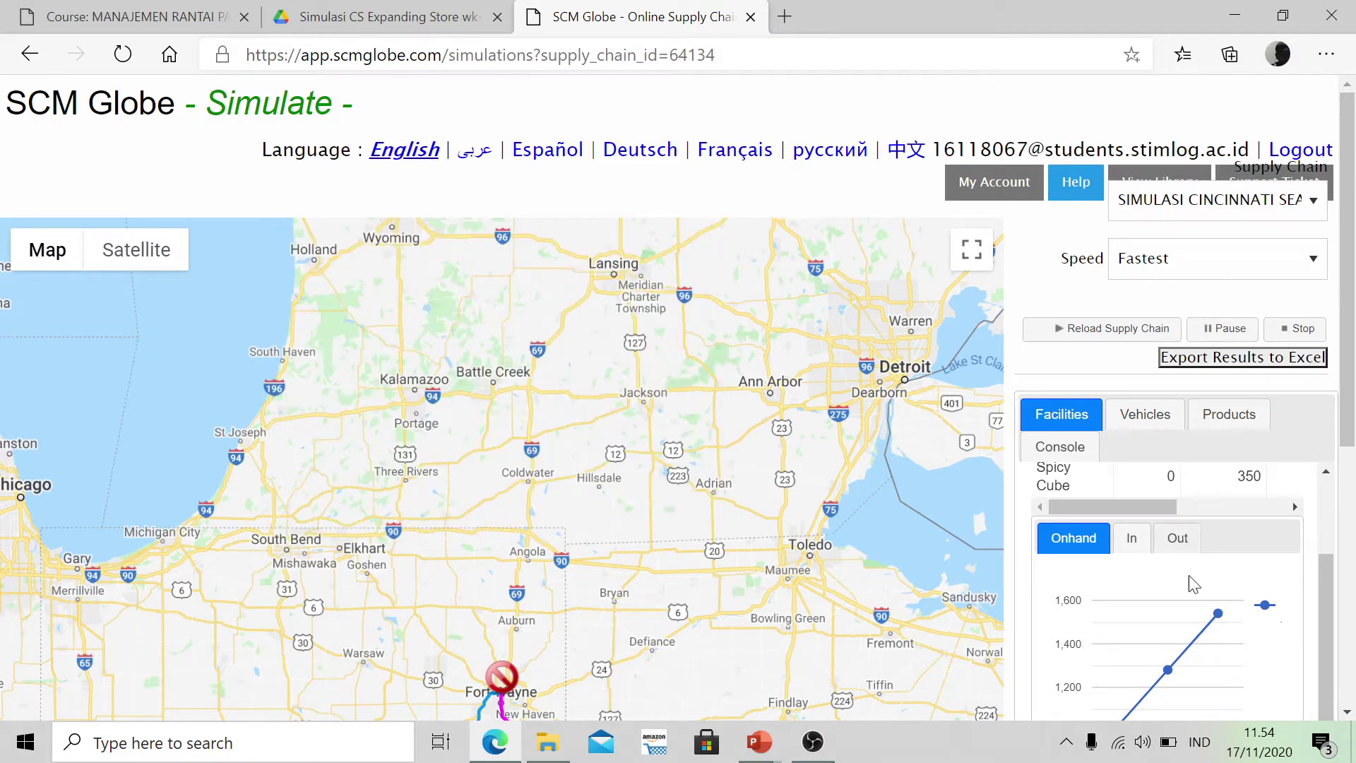
pyautogui.scroll(-4, 1349, 473)
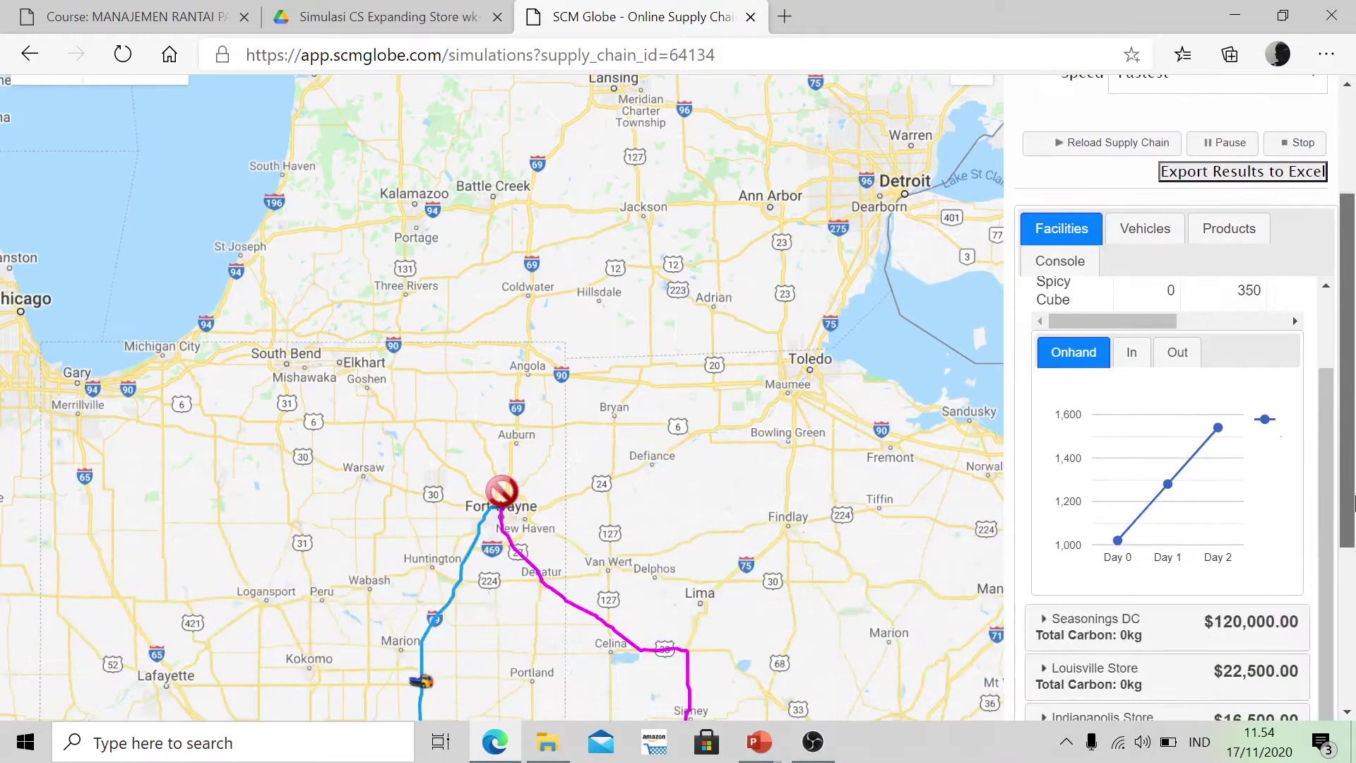
pyautogui.scroll(2, 1348, 473)
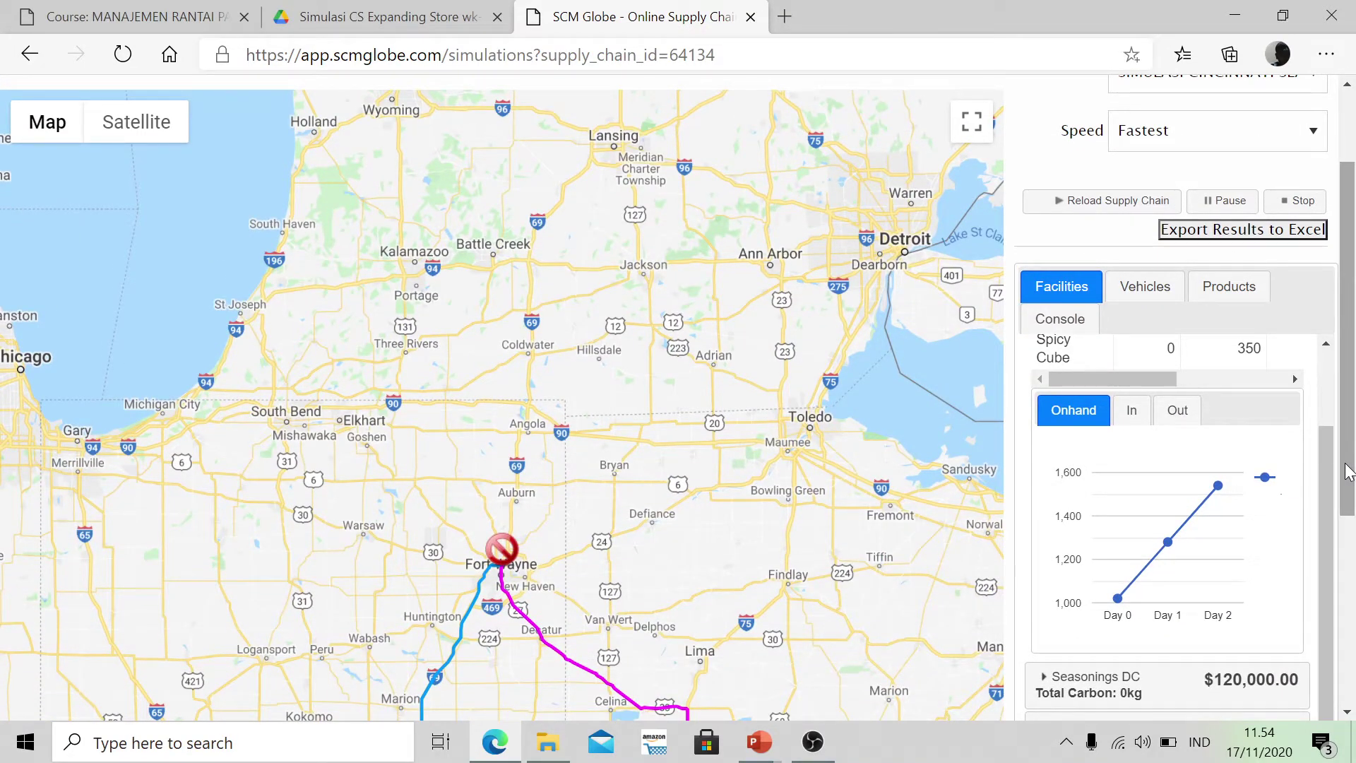
# Return to the account's supply chain list, open SIMULASI CINCINNATI SEASONINGS fix for editing, and open the Ft Wayne Store facility.
pyautogui.click(35, 59)
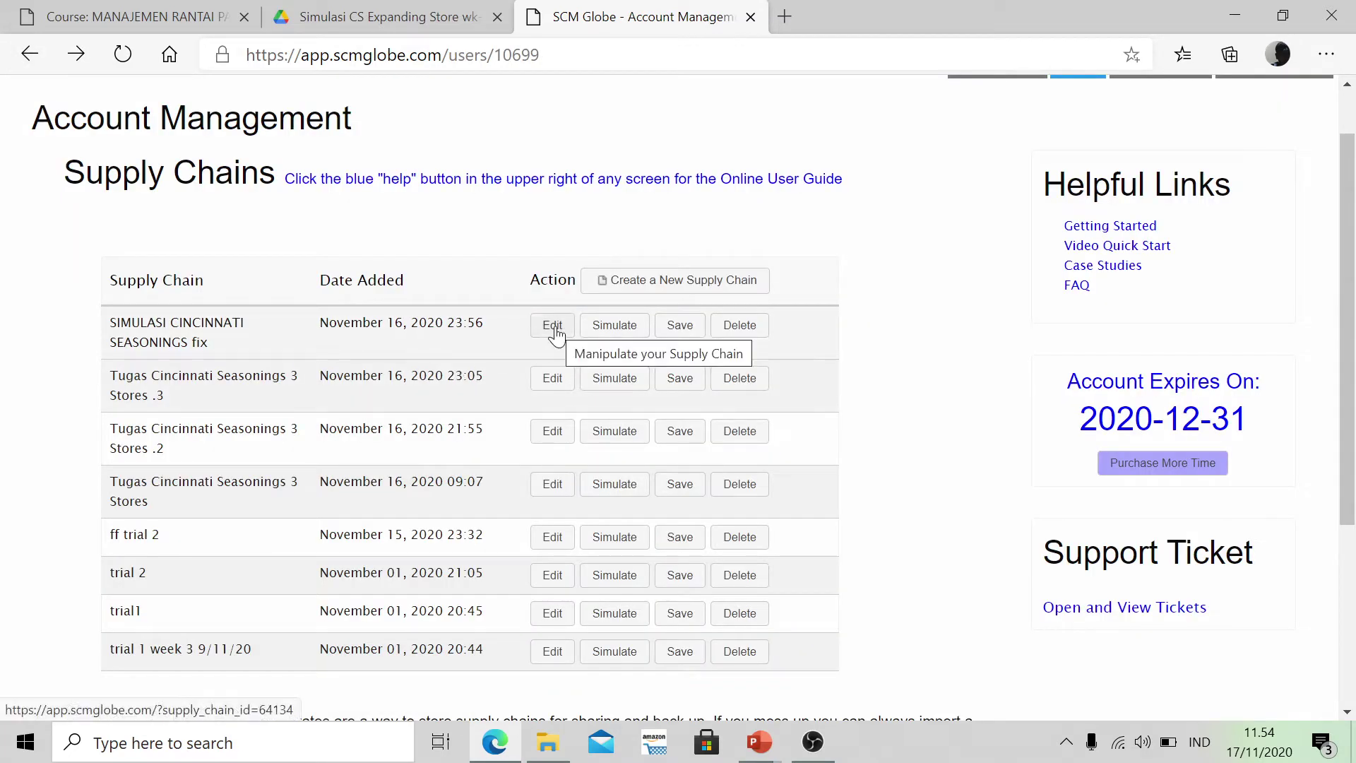
pyautogui.click(554, 328)
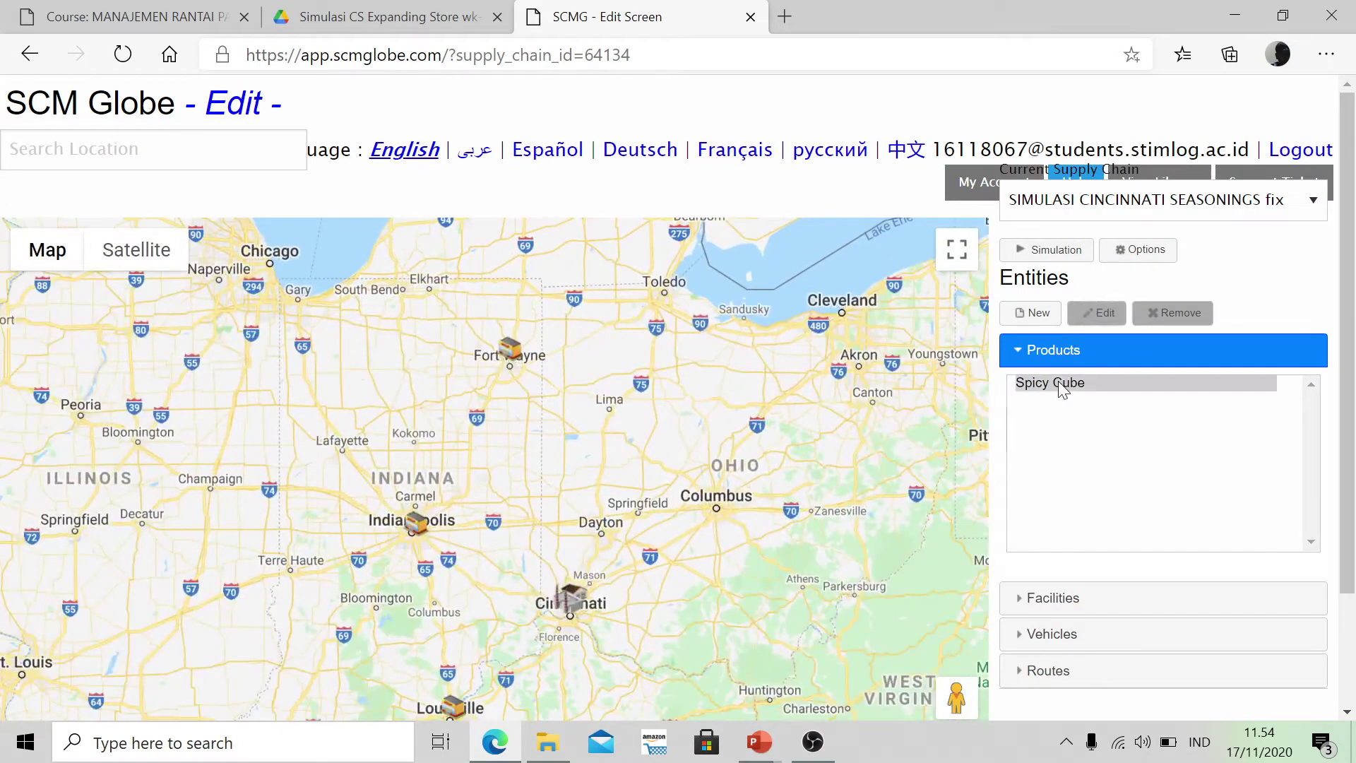
pyautogui.click(1063, 390)
pyautogui.click(1048, 604)
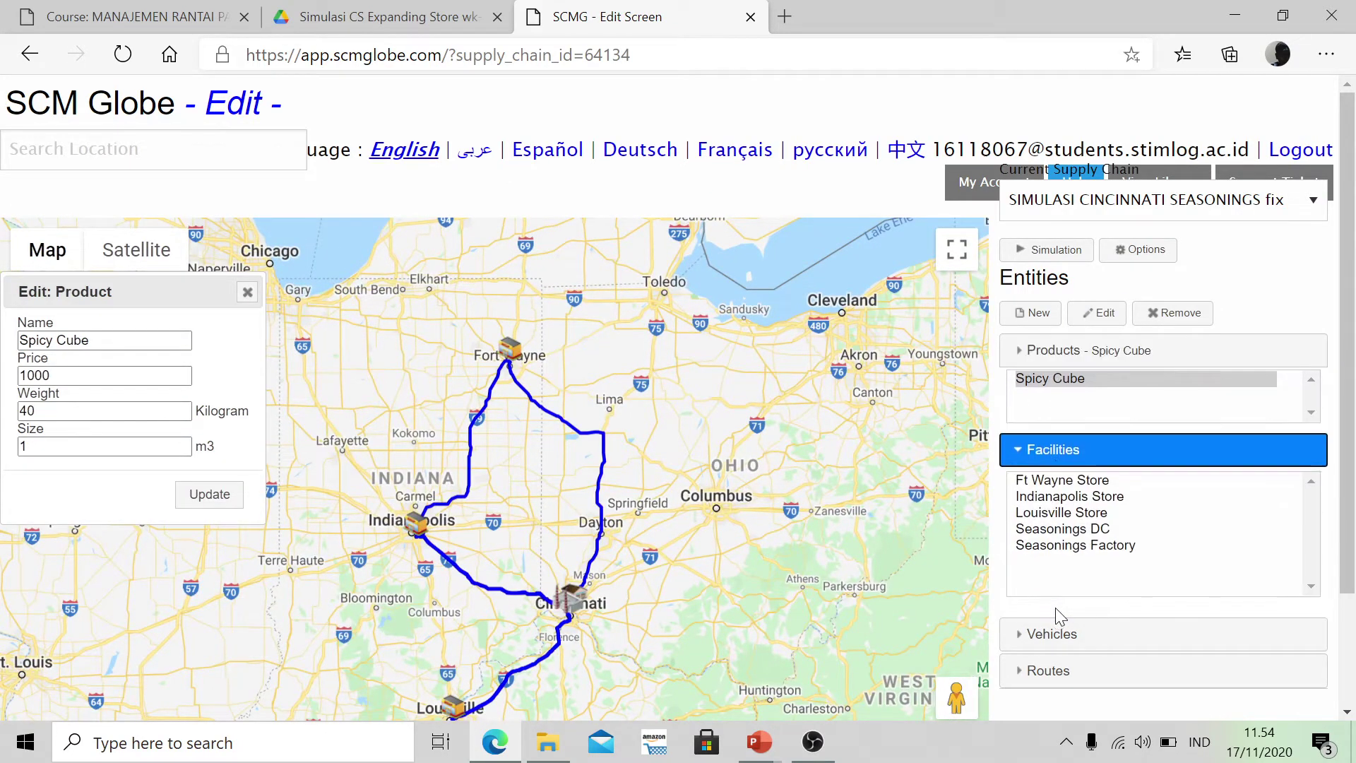
pyautogui.click(1091, 423)
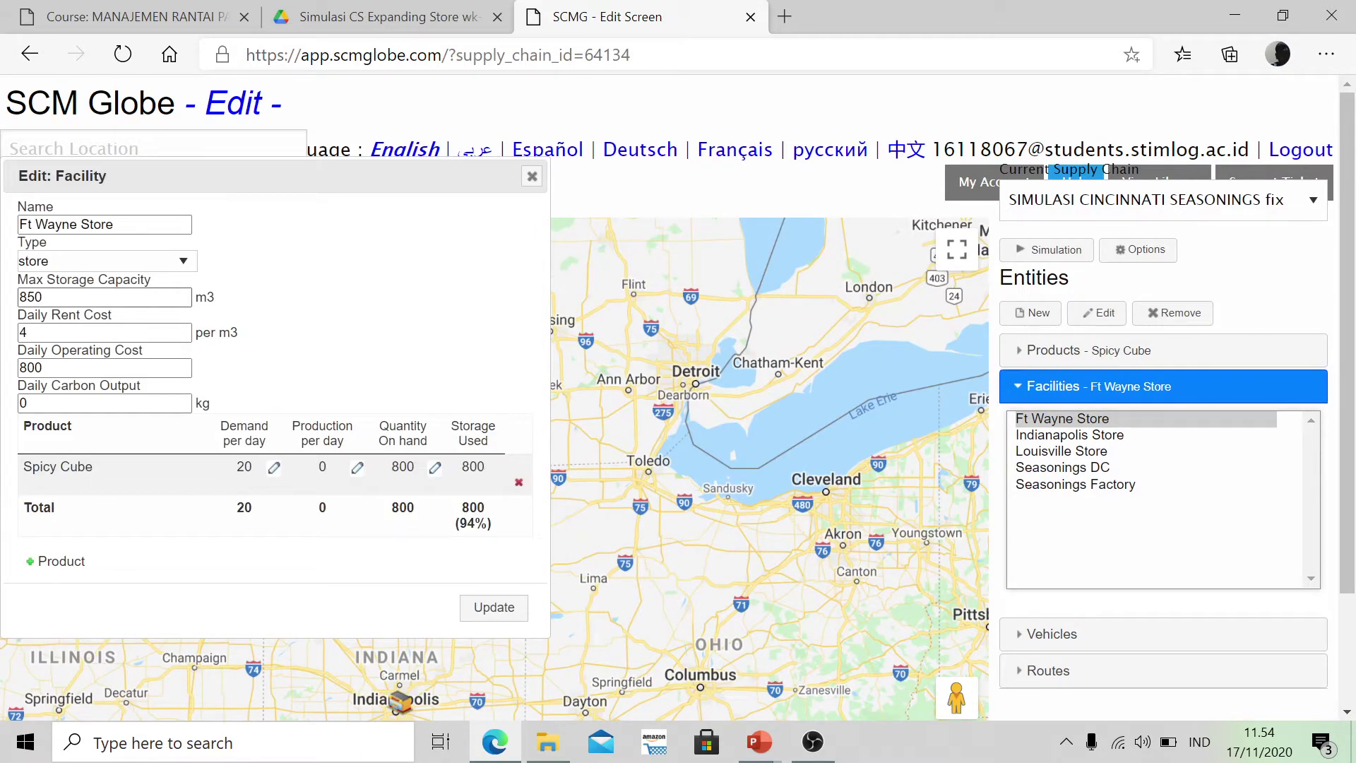
# Set the Ft Wayne Store's maximum storage capacity to 1600 m3.
pyautogui.click(42, 296)
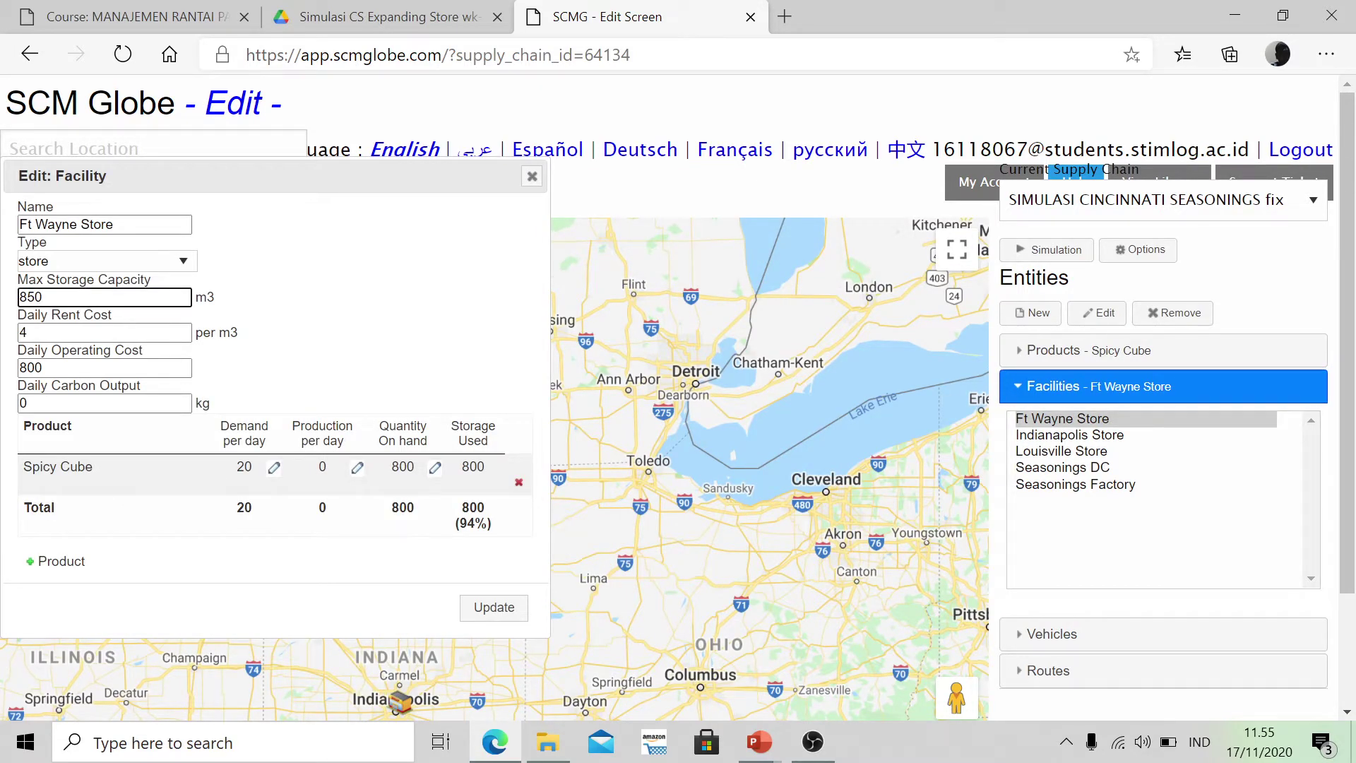
pyautogui.press('BackSpace')
pyautogui.press('BackSpace')
pyautogui.press('BackSpace')
pyautogui.write('1600')
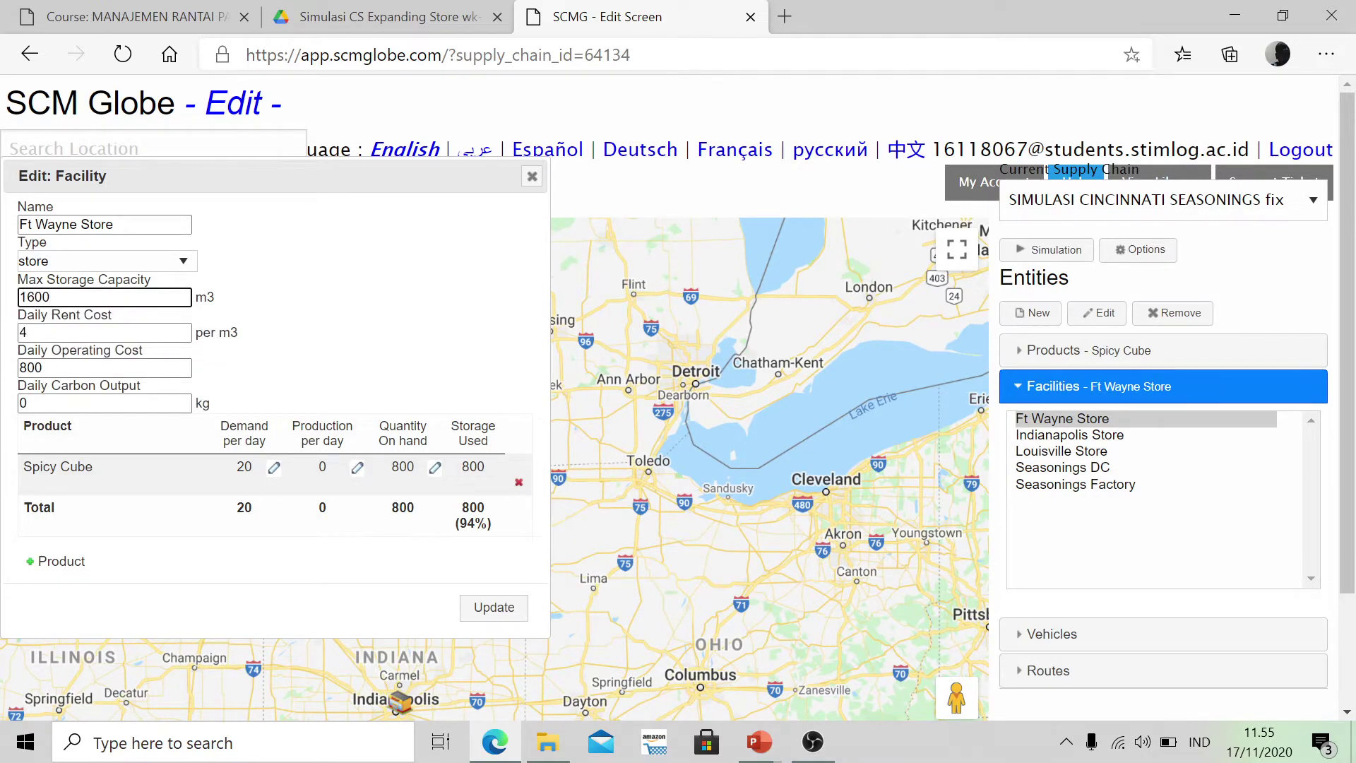
# Switch to the Simulasi Cincinnati Seasonings presentation in PowerPoint and check the Fort Wayne storage instructions on slides 3 and 4.
pyautogui.hotkey('alt', 'Tab')
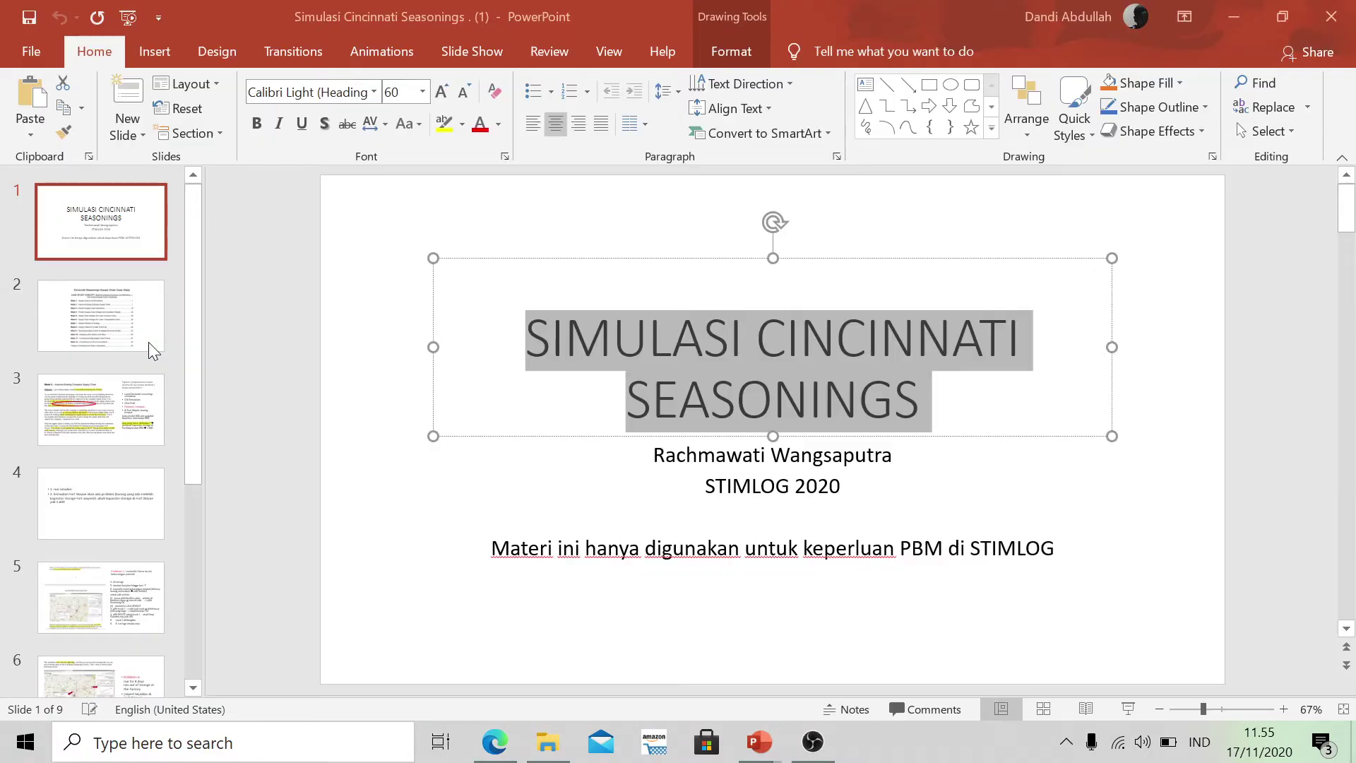
pyautogui.click(93, 349)
pyautogui.press('Down')
pyautogui.press('Down')
pyautogui.press('Down')
pyautogui.press('Down')
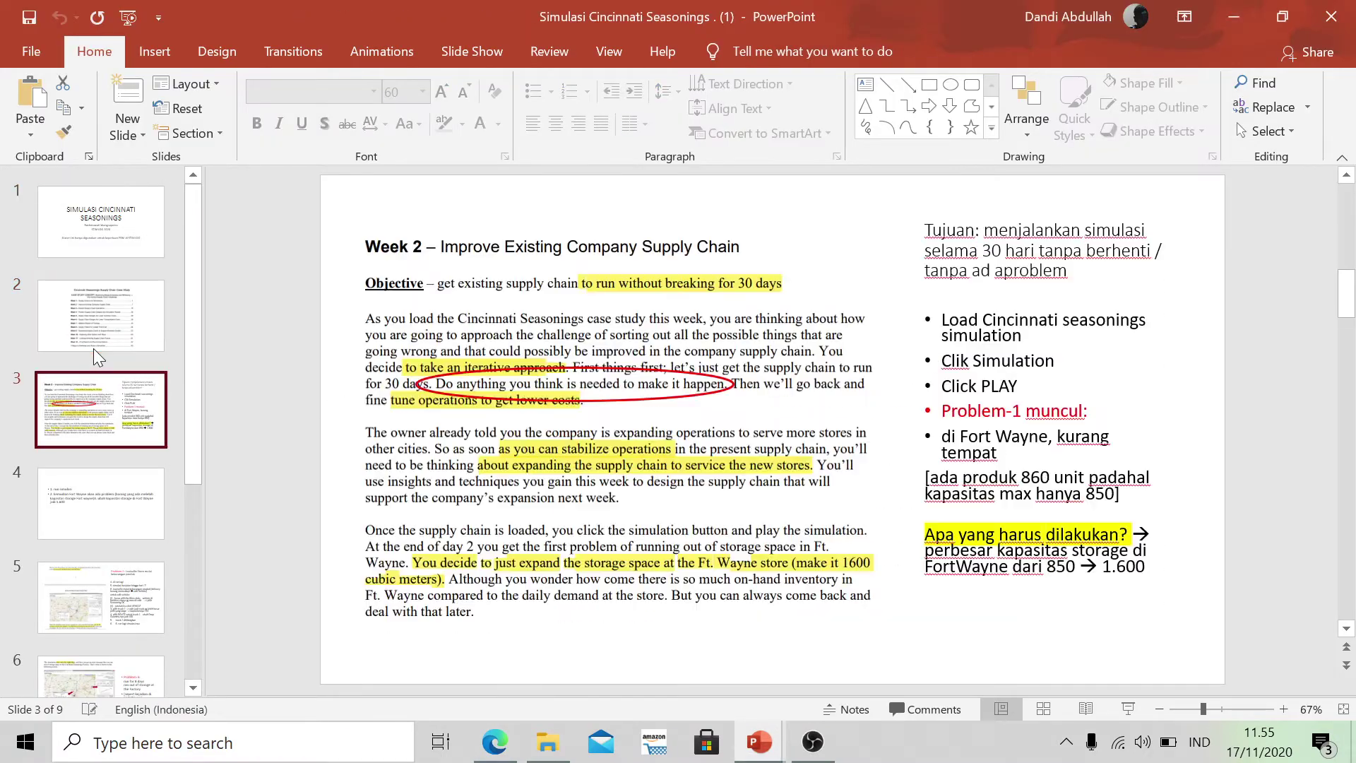
pyautogui.click(93, 349)
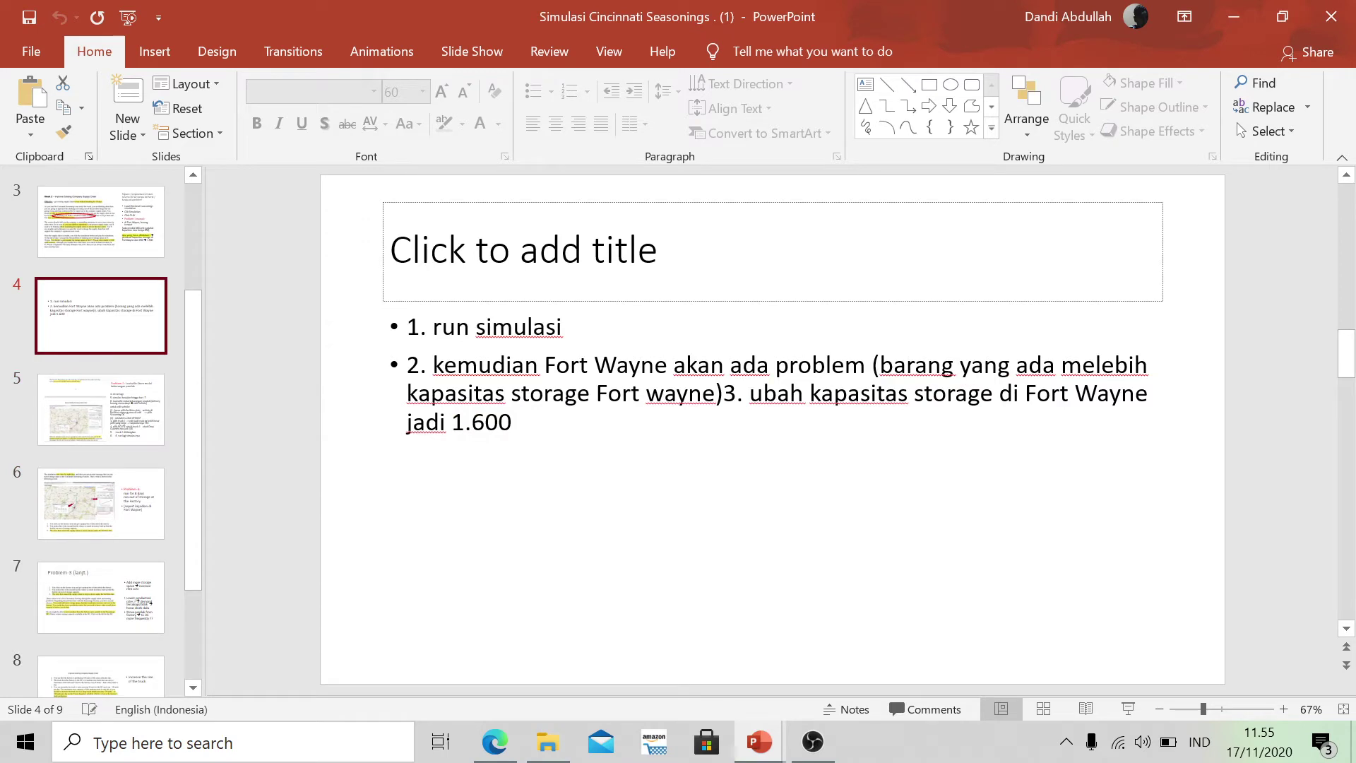
# Back in SCM Globe, save the Ft Wayne Store changes and close the Spicy Cube product form.
pyautogui.hotkey('alt', 'Tab')
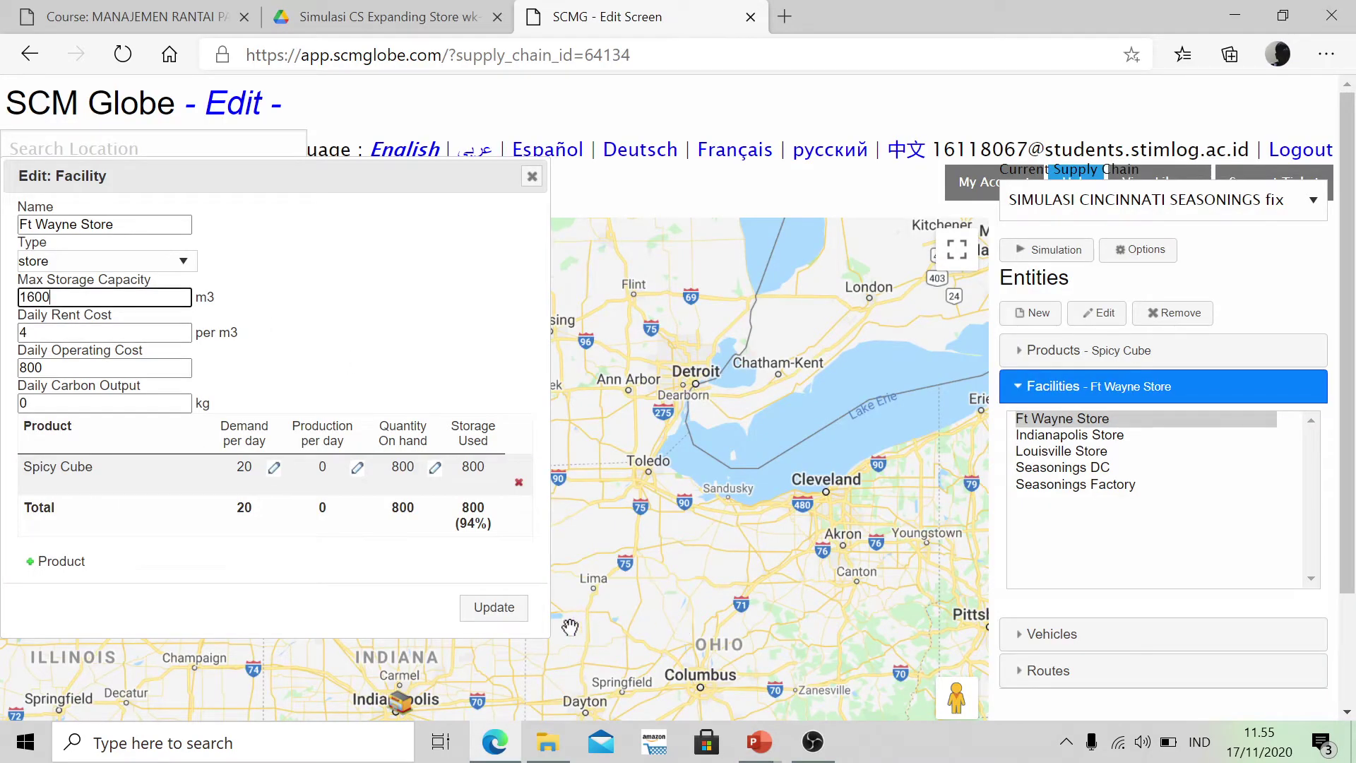
pyautogui.click(494, 612)
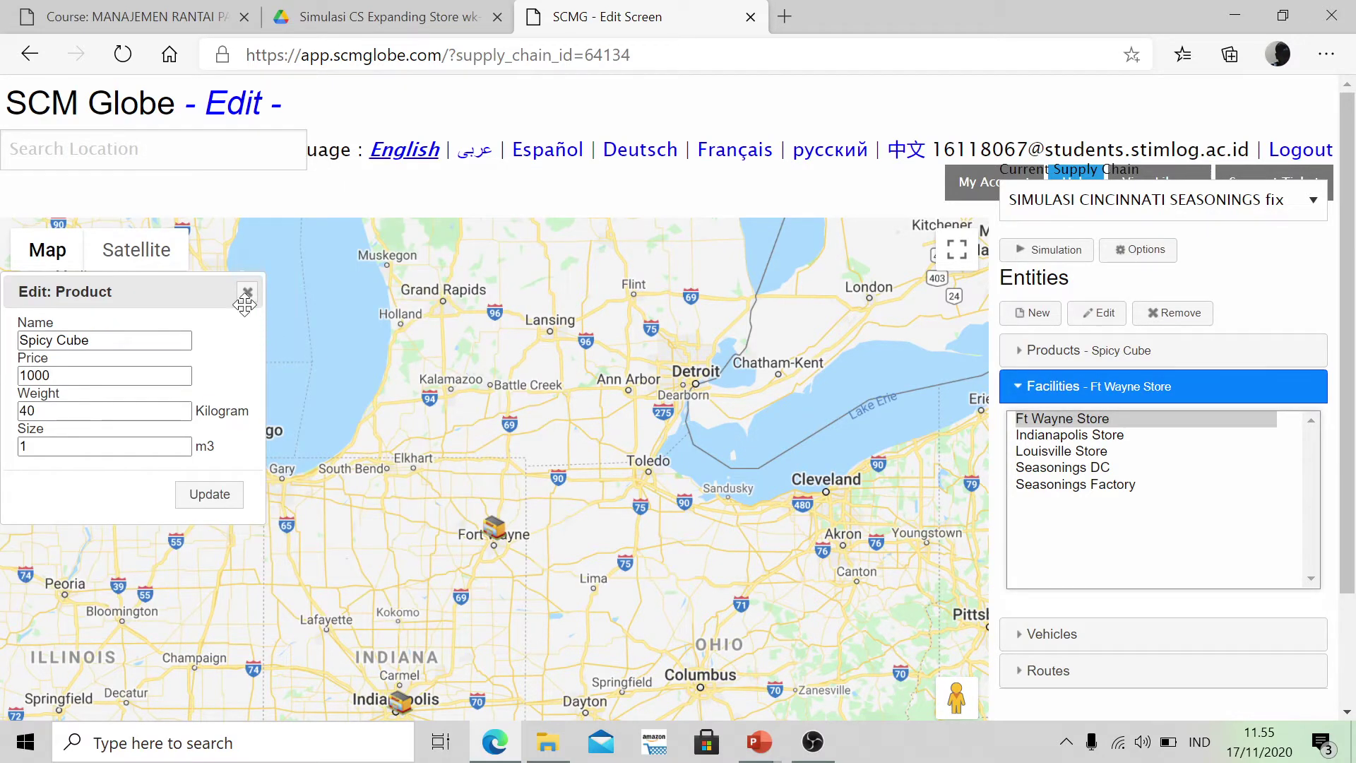
pyautogui.click(246, 293)
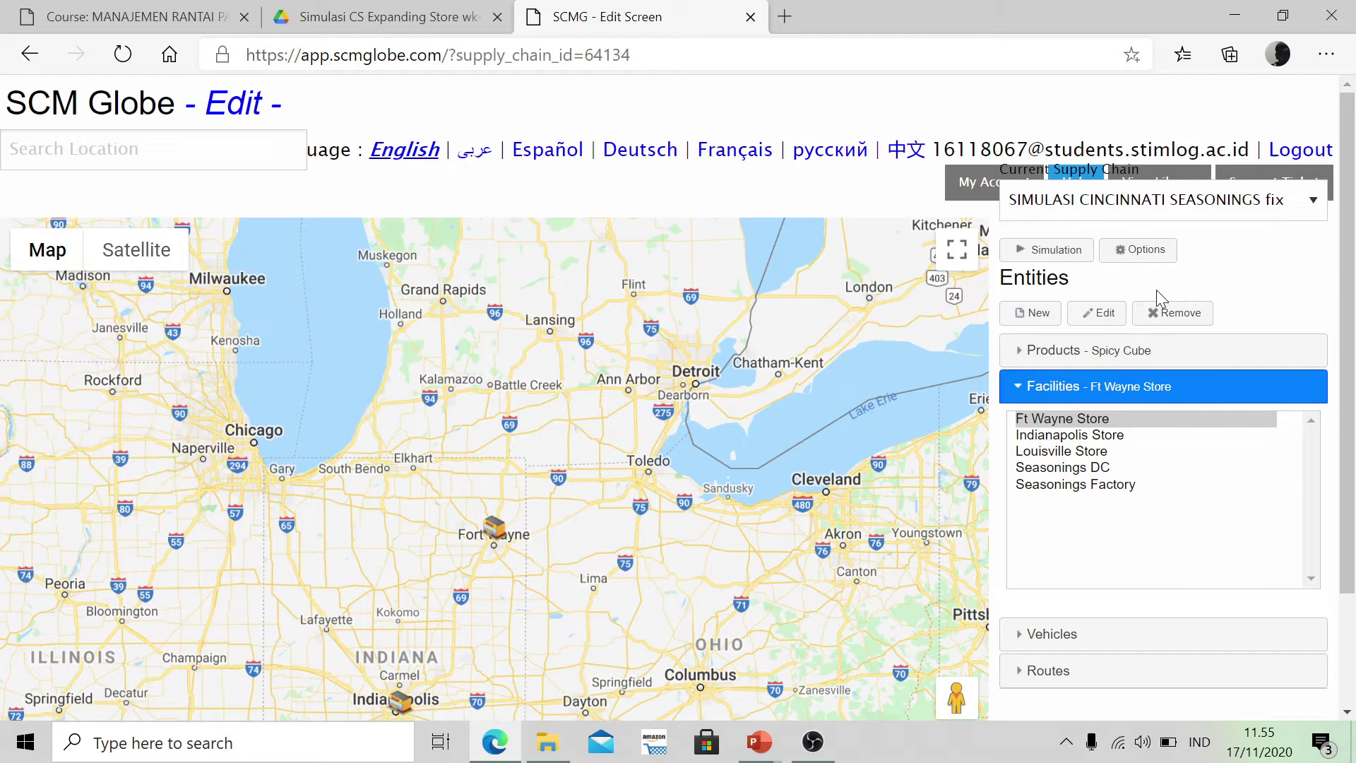
# Launch the simulation from the edit screen and run the updated supply chain at Fastest speed.
pyautogui.click(1051, 252)
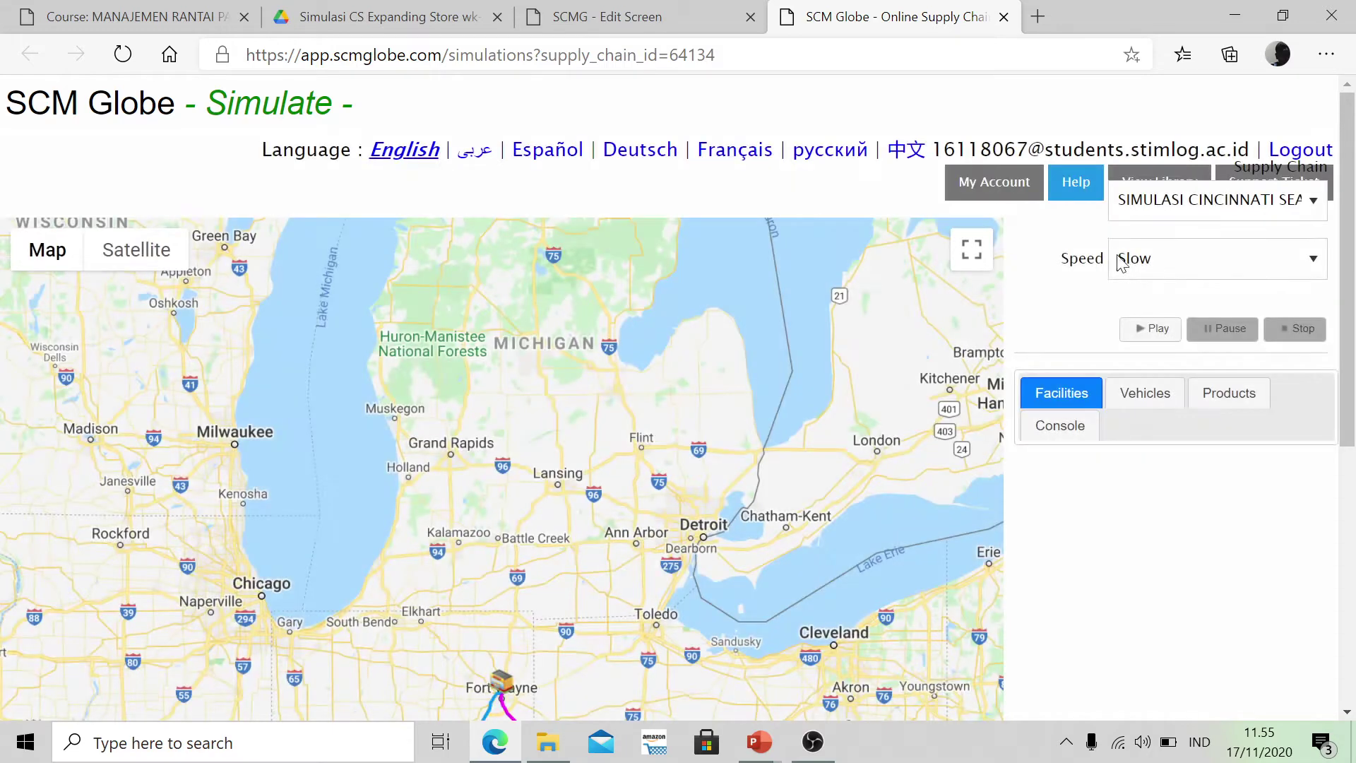
pyautogui.click(1138, 261)
pyautogui.click(1141, 362)
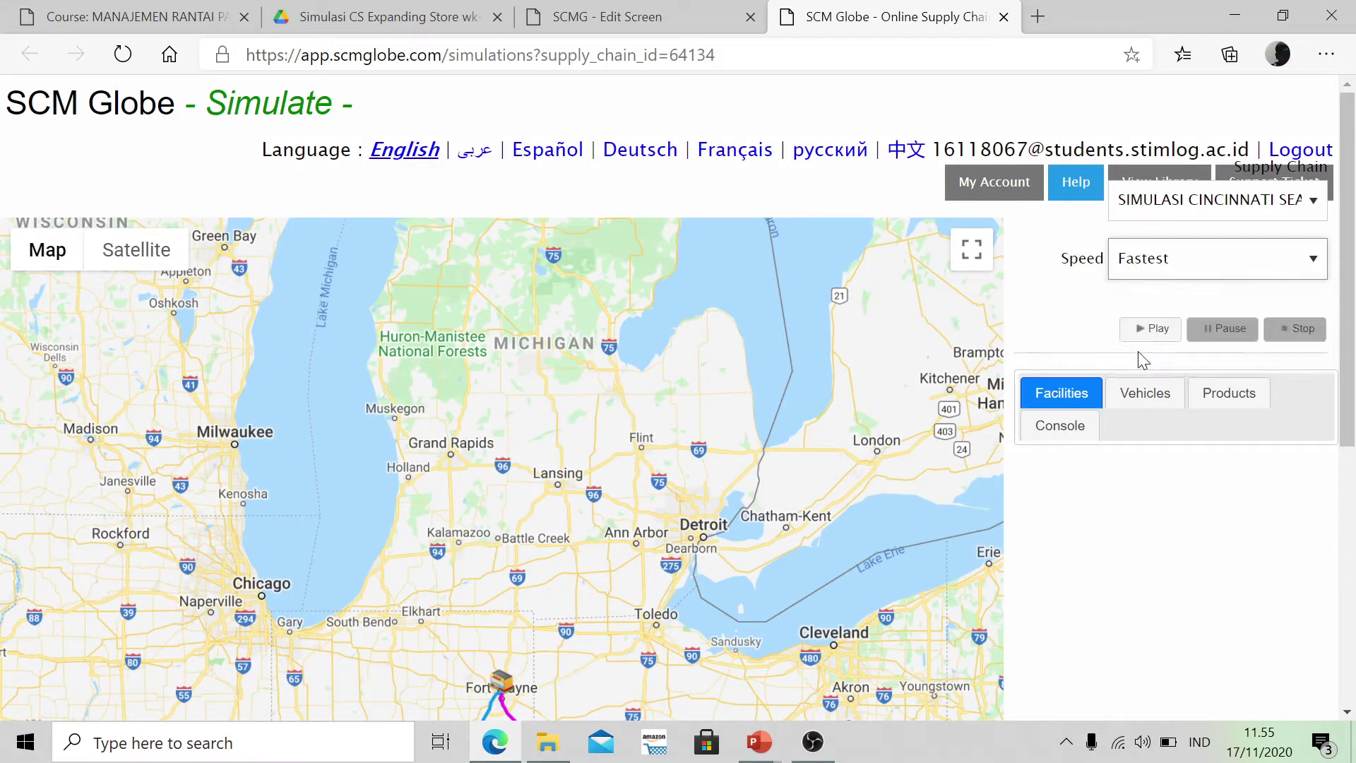
pyautogui.click(1144, 345)
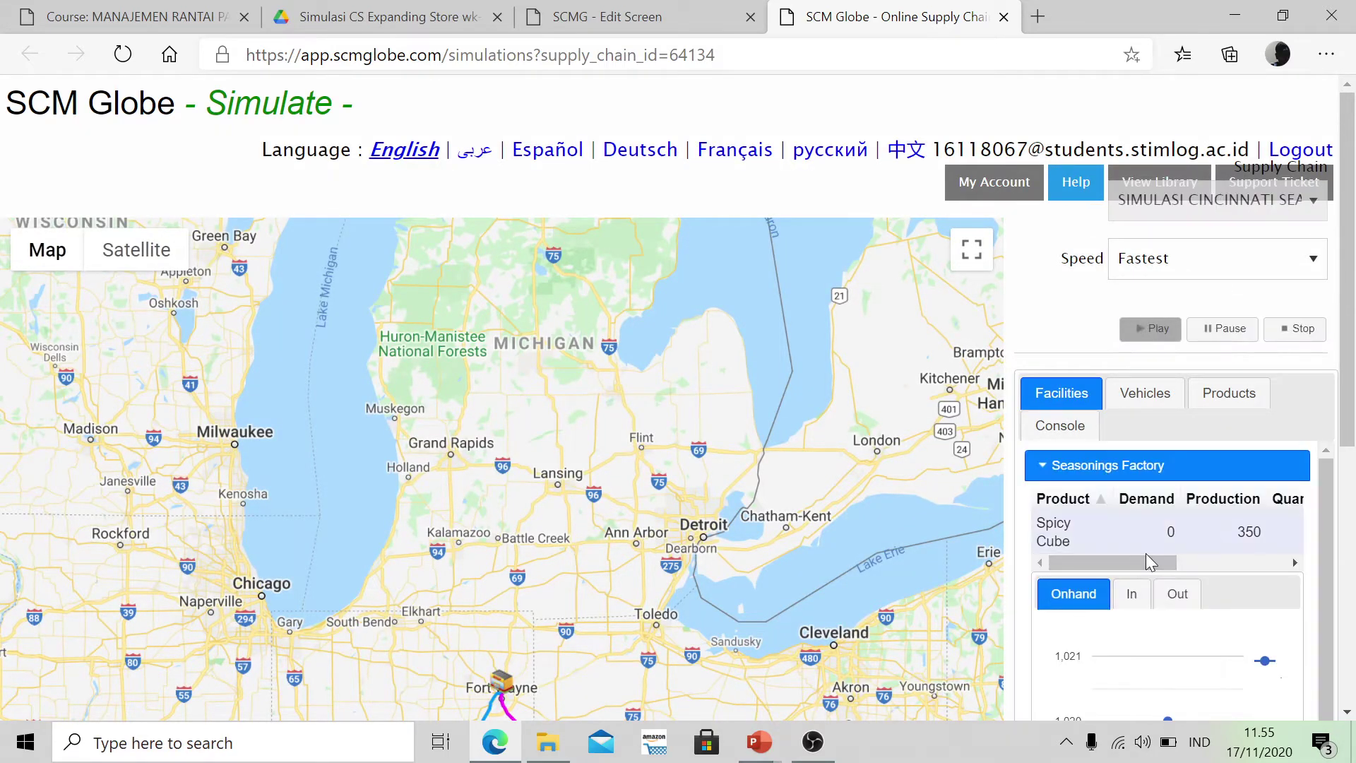
pyautogui.scroll(-3, 1151, 563)
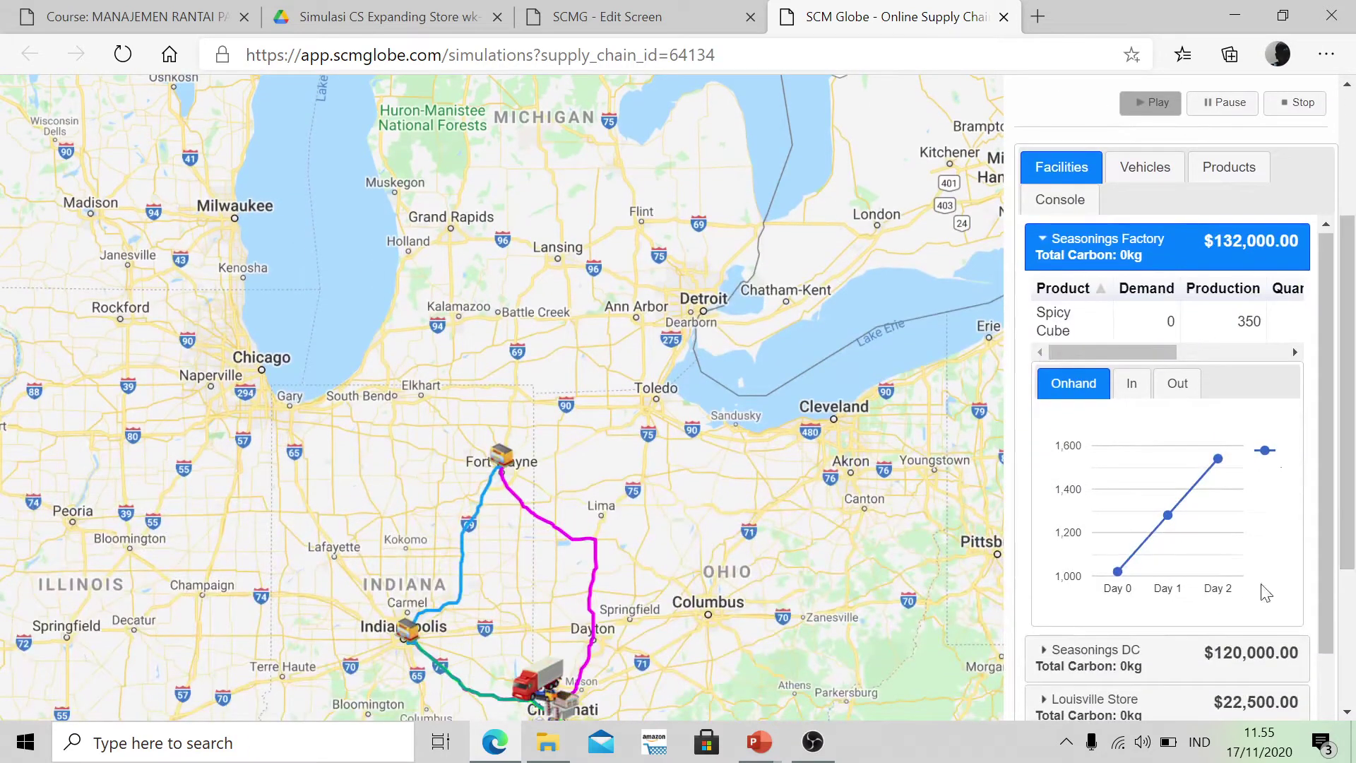
pyautogui.moveTo(1149, 530)
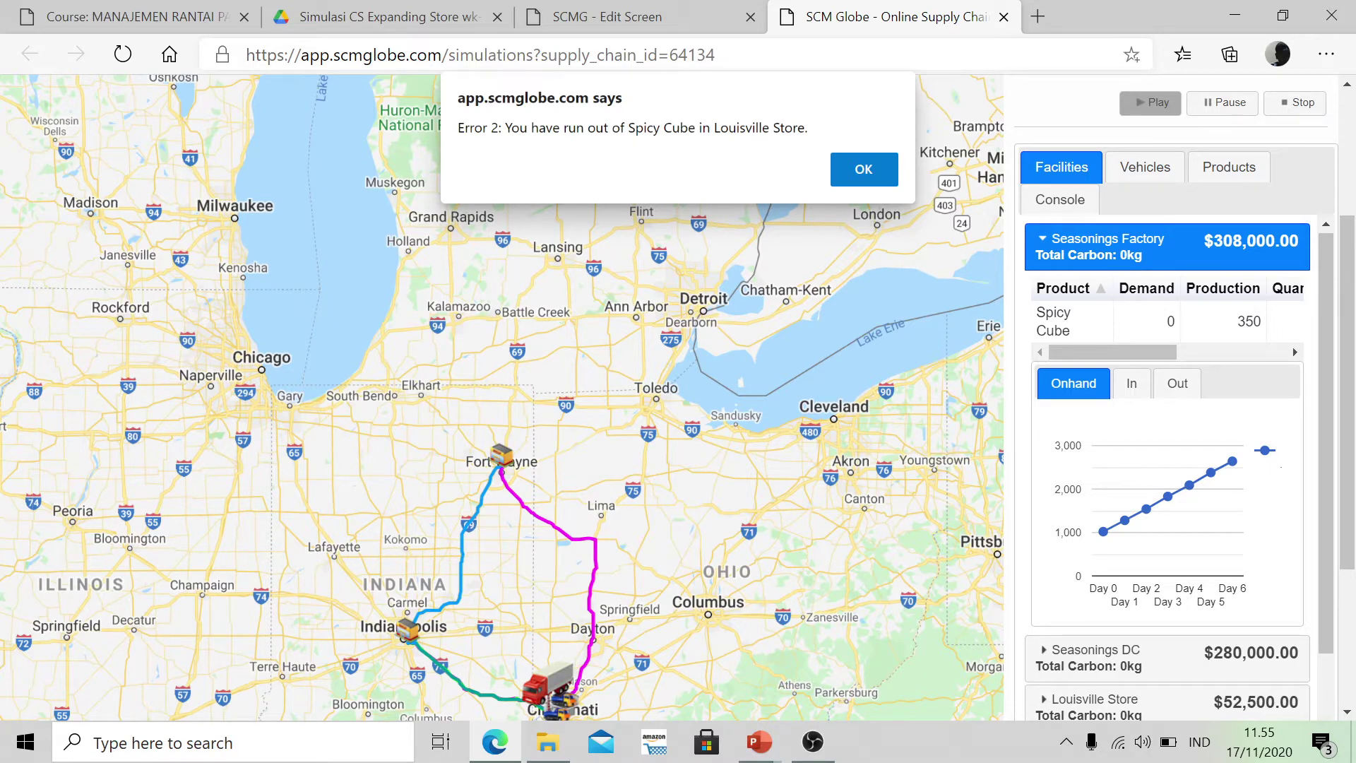
# Review the Louisville Store statistics, close them, and read the Problem-2 instructions on slide 5 of the PowerPoint presentation.
pyautogui.click(863, 172)
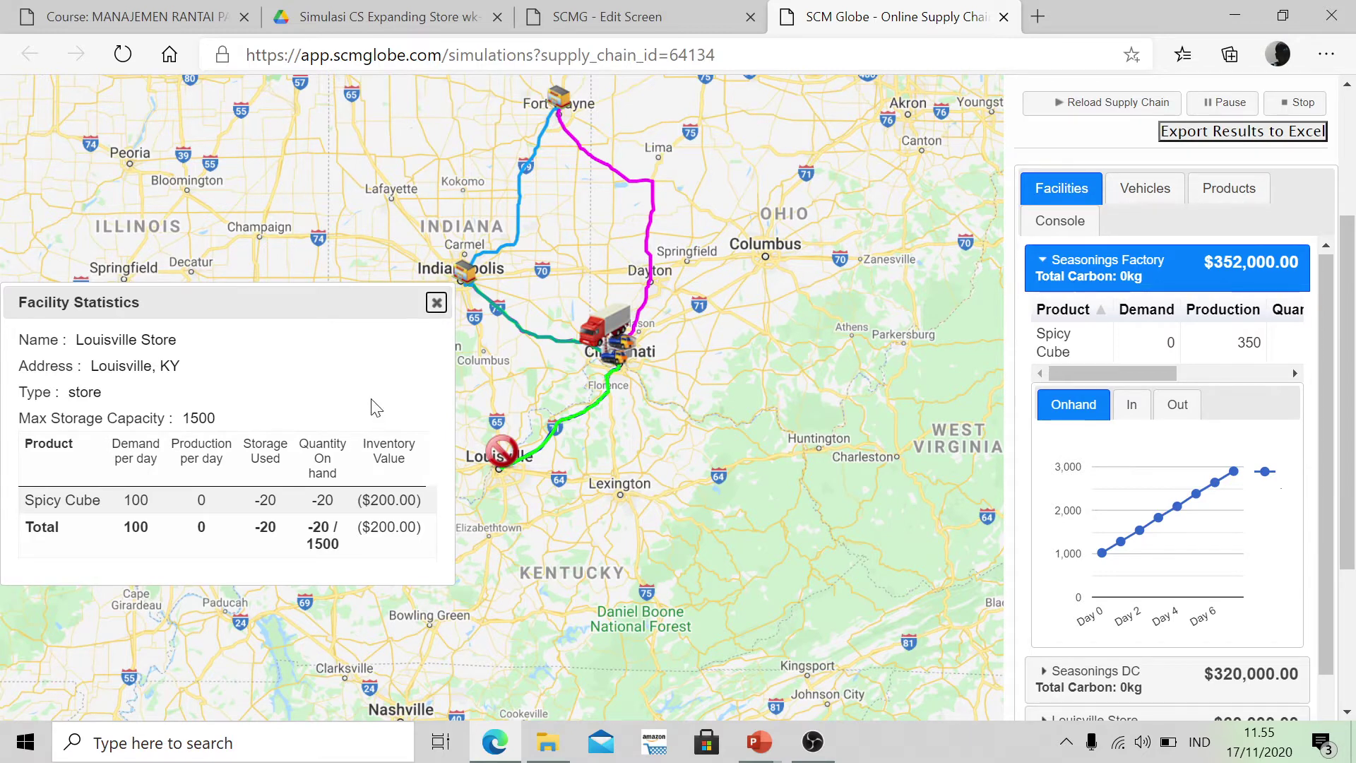
pyautogui.click(434, 303)
pyautogui.hotkey('alt', 'Tab')
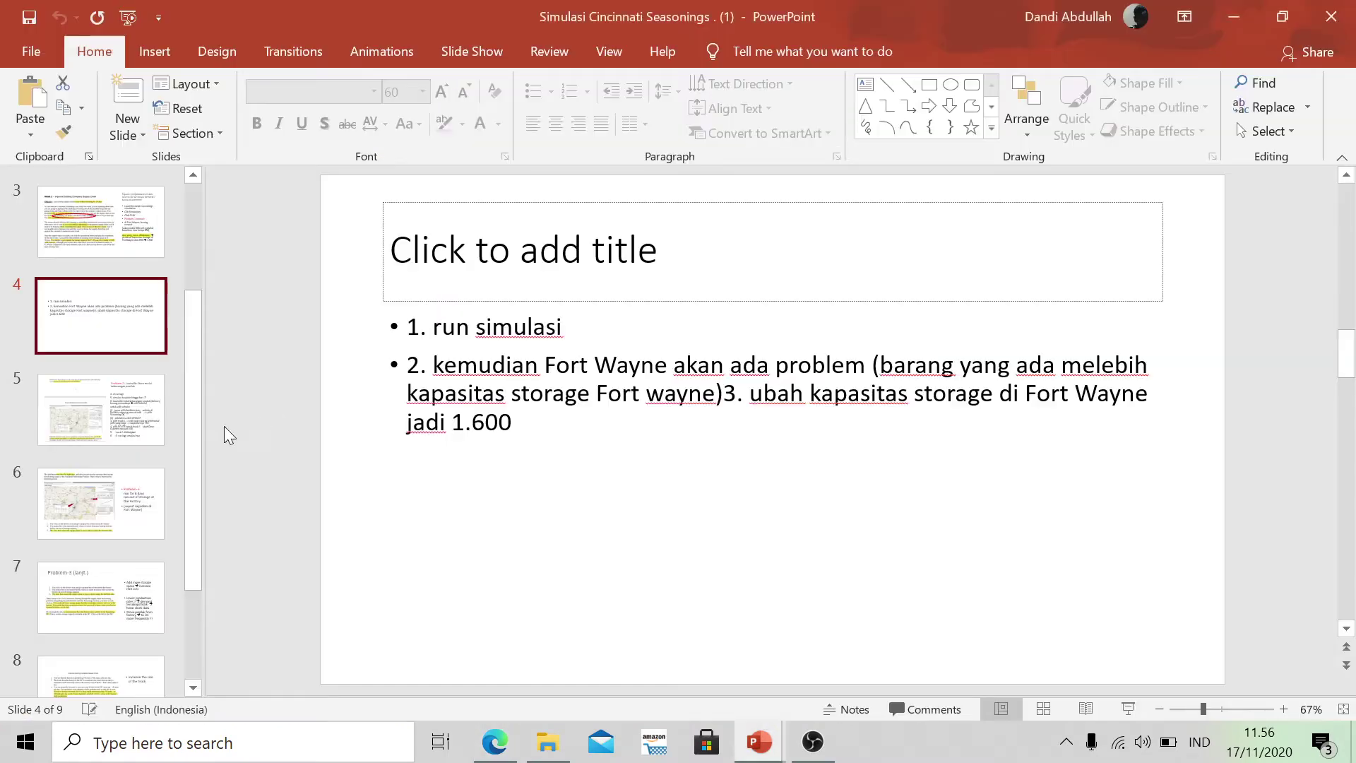
pyautogui.click(124, 410)
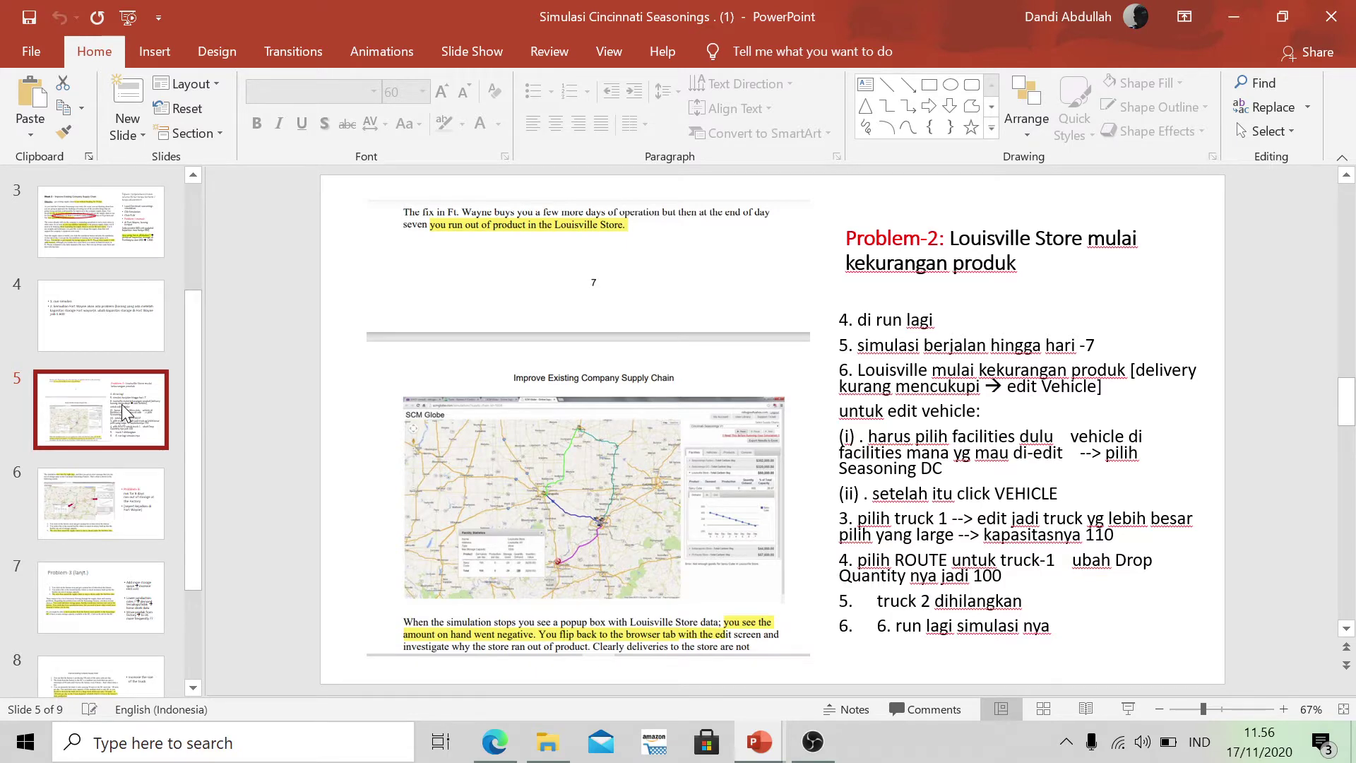
# Return to the SCM Globe edit screen, close the simulation page, and open the Louisville Store facility for editing.
pyautogui.hotkey('alt', 'Tab')
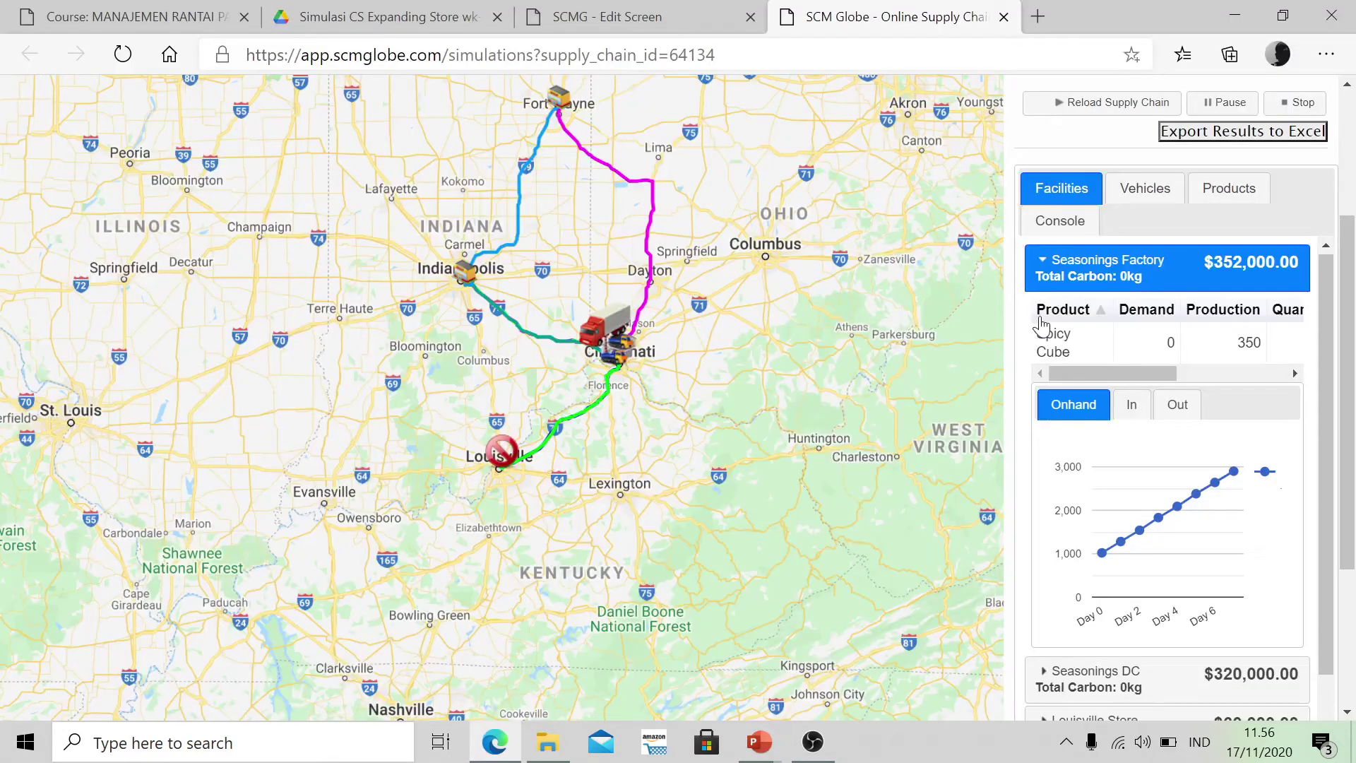
pyautogui.click(683, 10)
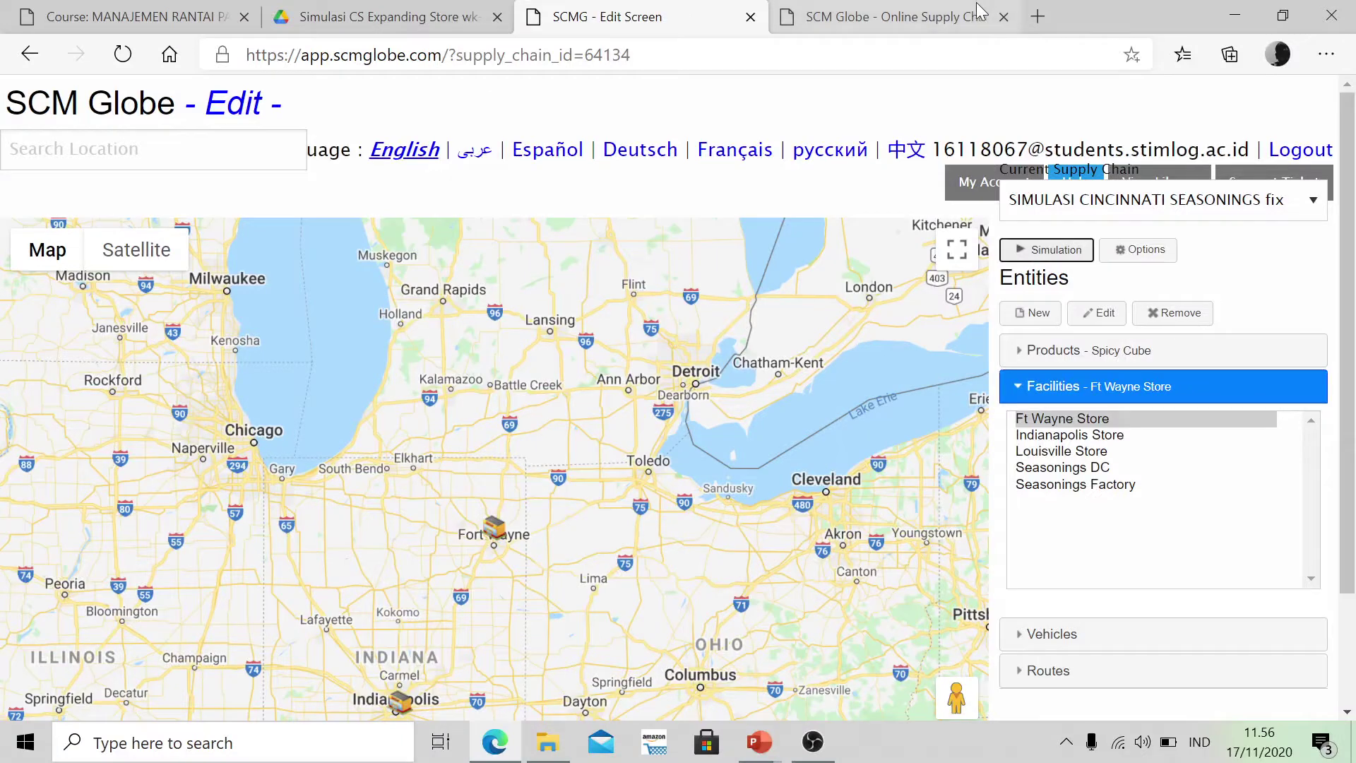
pyautogui.click(1004, 17)
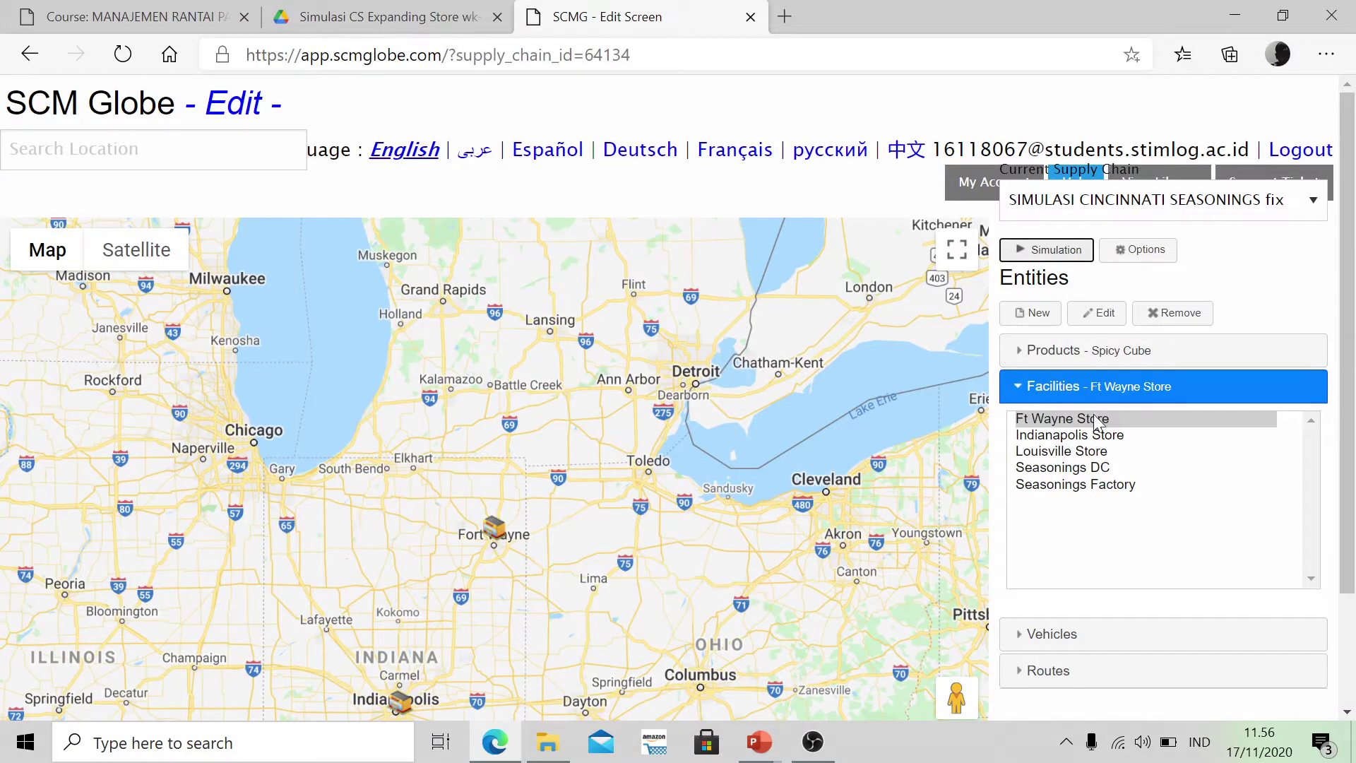
pyautogui.doubleClick(1071, 452)
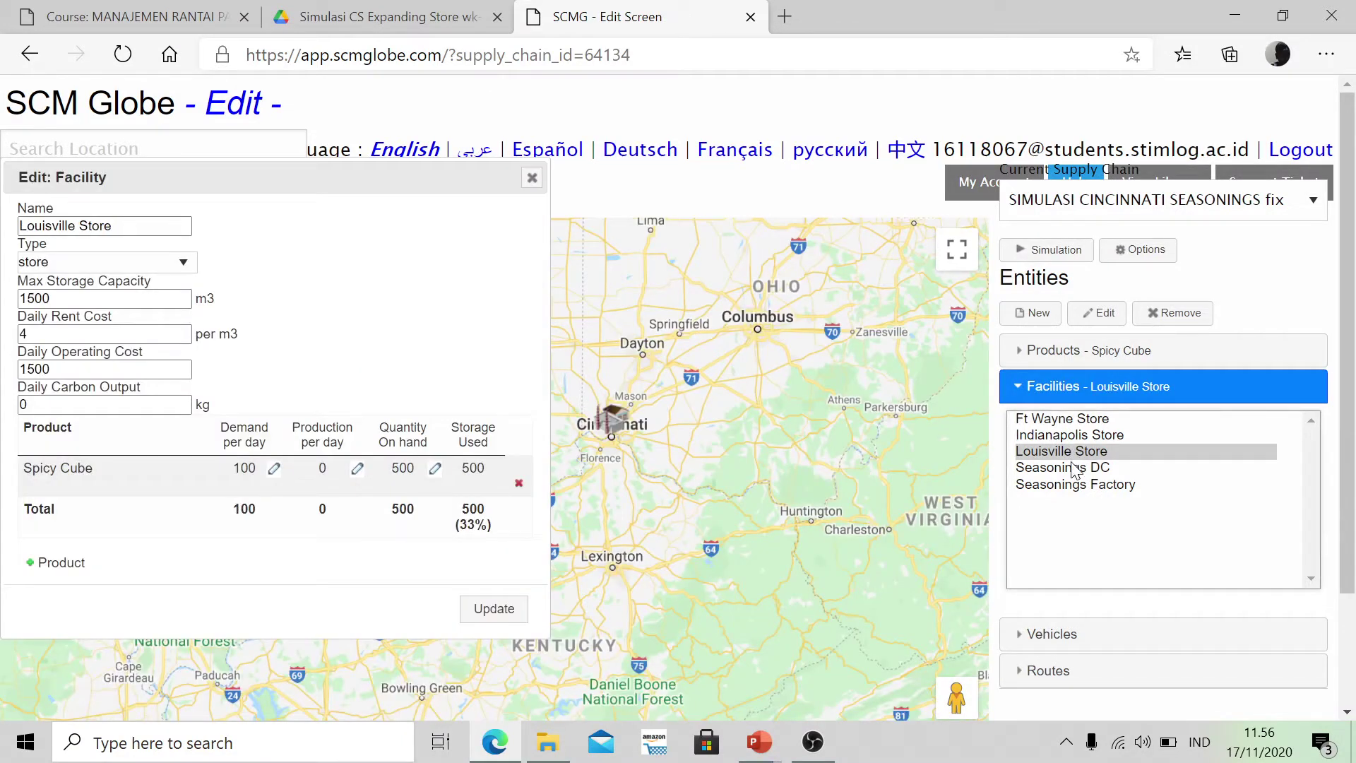
# Open the Seasonings DC facility and its DC Truck1 vehicle for editing.
pyautogui.click(1061, 633)
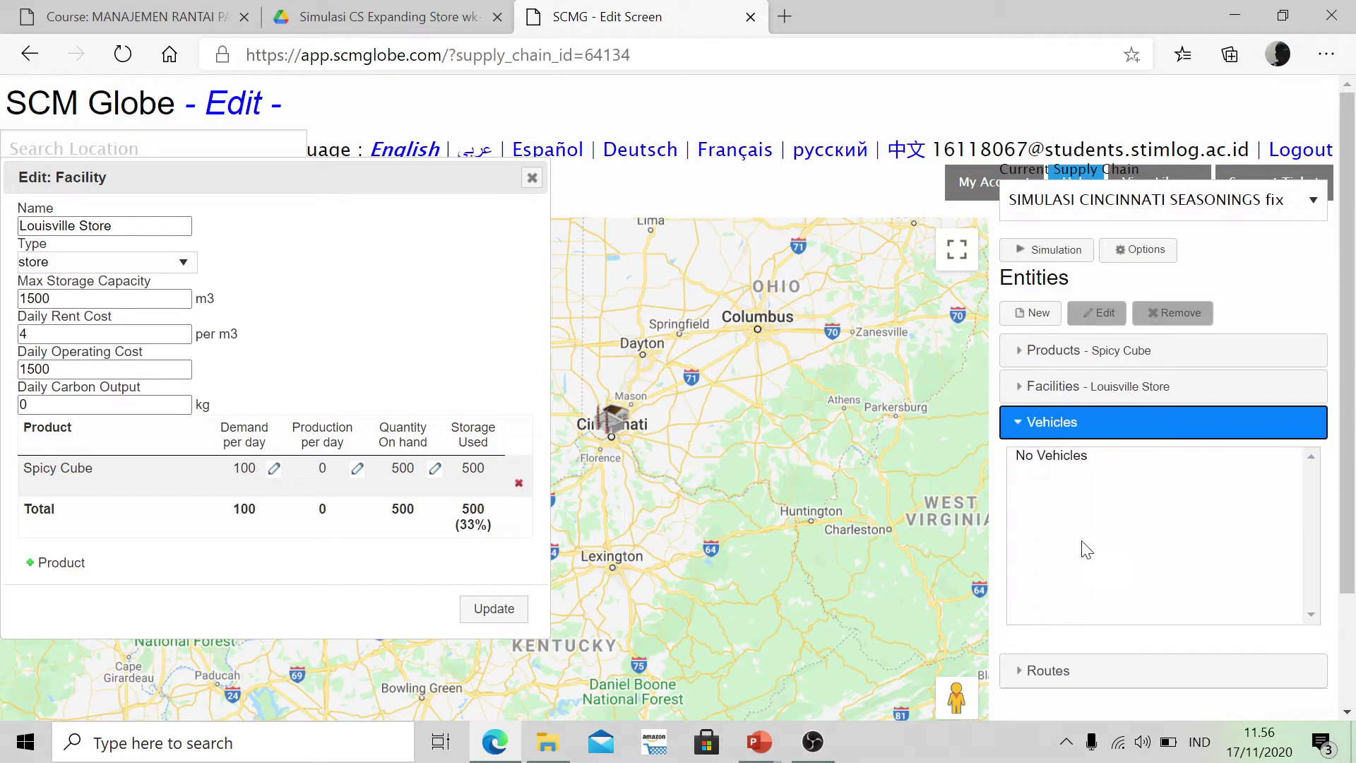
pyautogui.click(1075, 399)
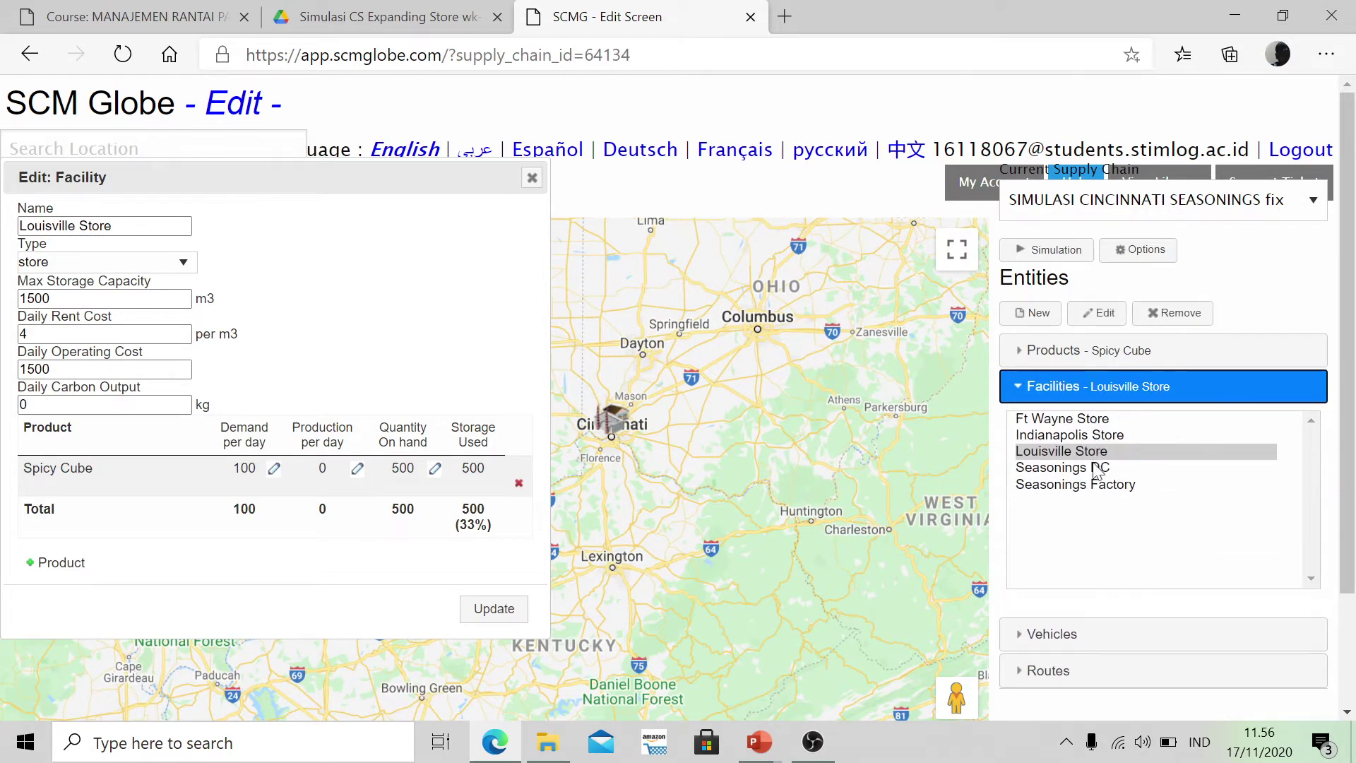
pyautogui.click(1094, 468)
pyautogui.doubleClick(1094, 467)
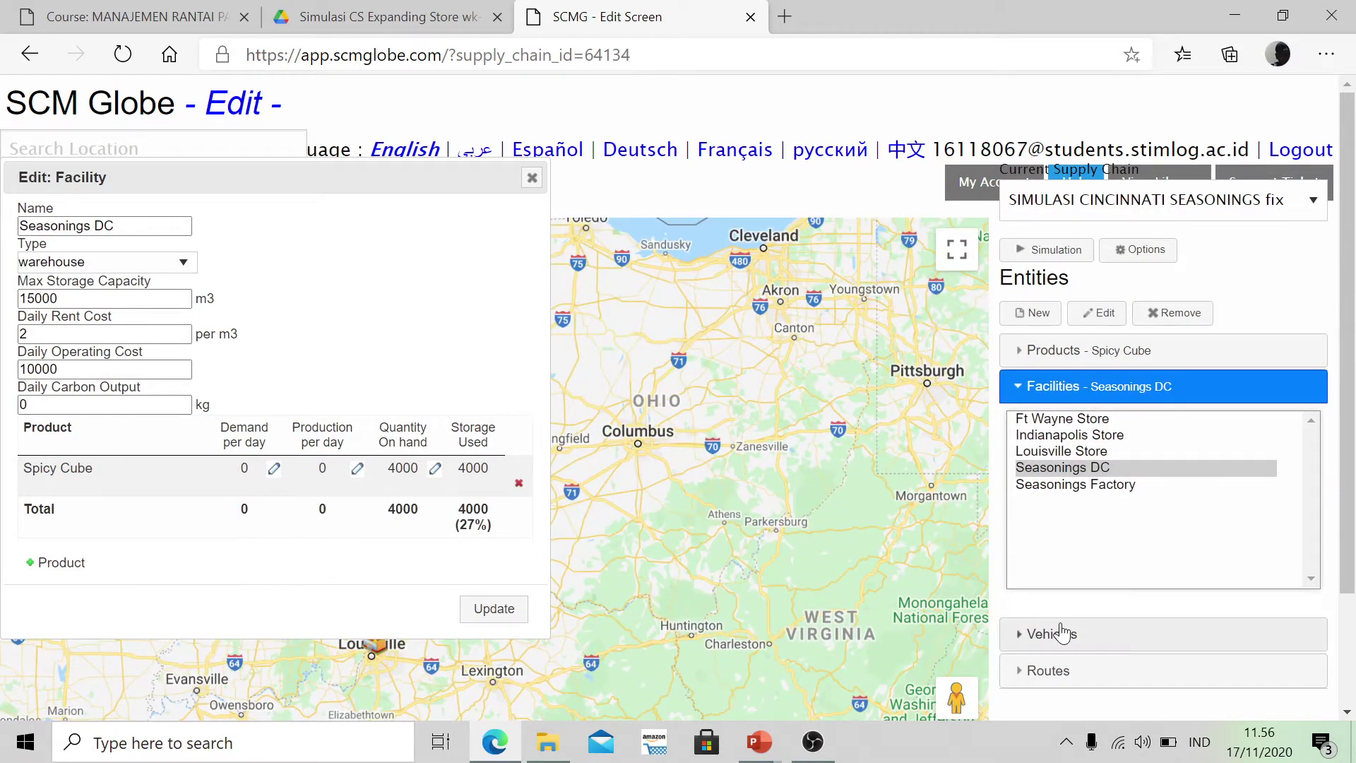
pyautogui.click(1060, 633)
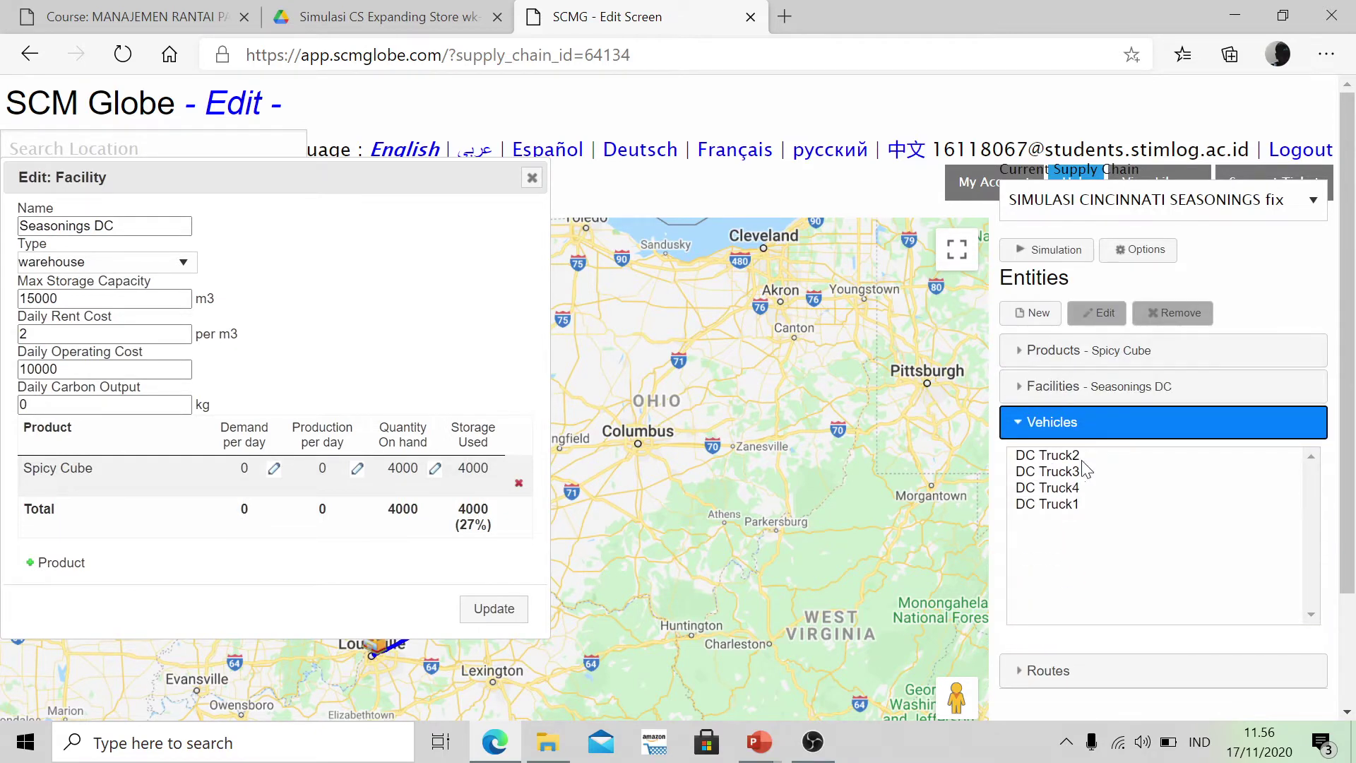
pyautogui.doubleClick(1048, 502)
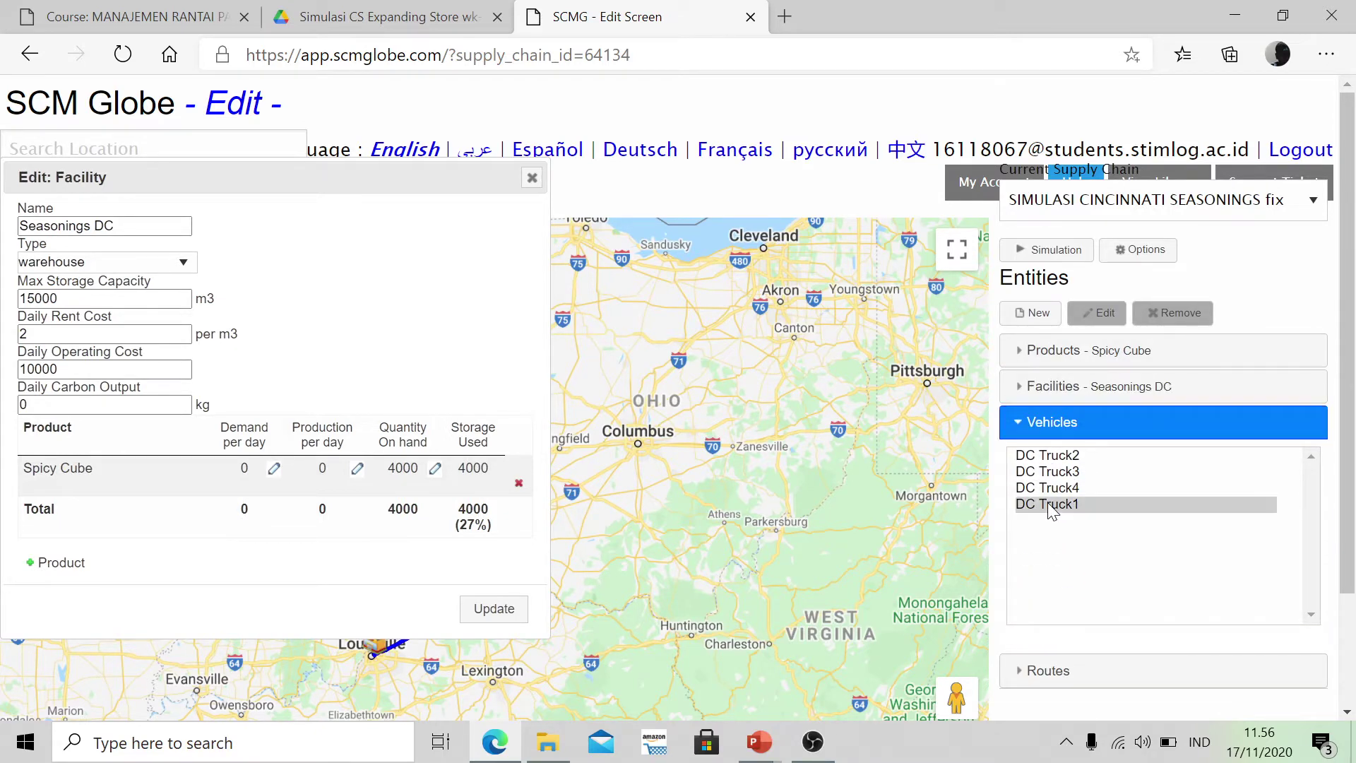
# Check the Problem-2 instructions on the PowerPoint slide, change DC Truck1's type to Truck/Large in SCM Globe, and save the vehicle.
pyautogui.click(1041, 688)
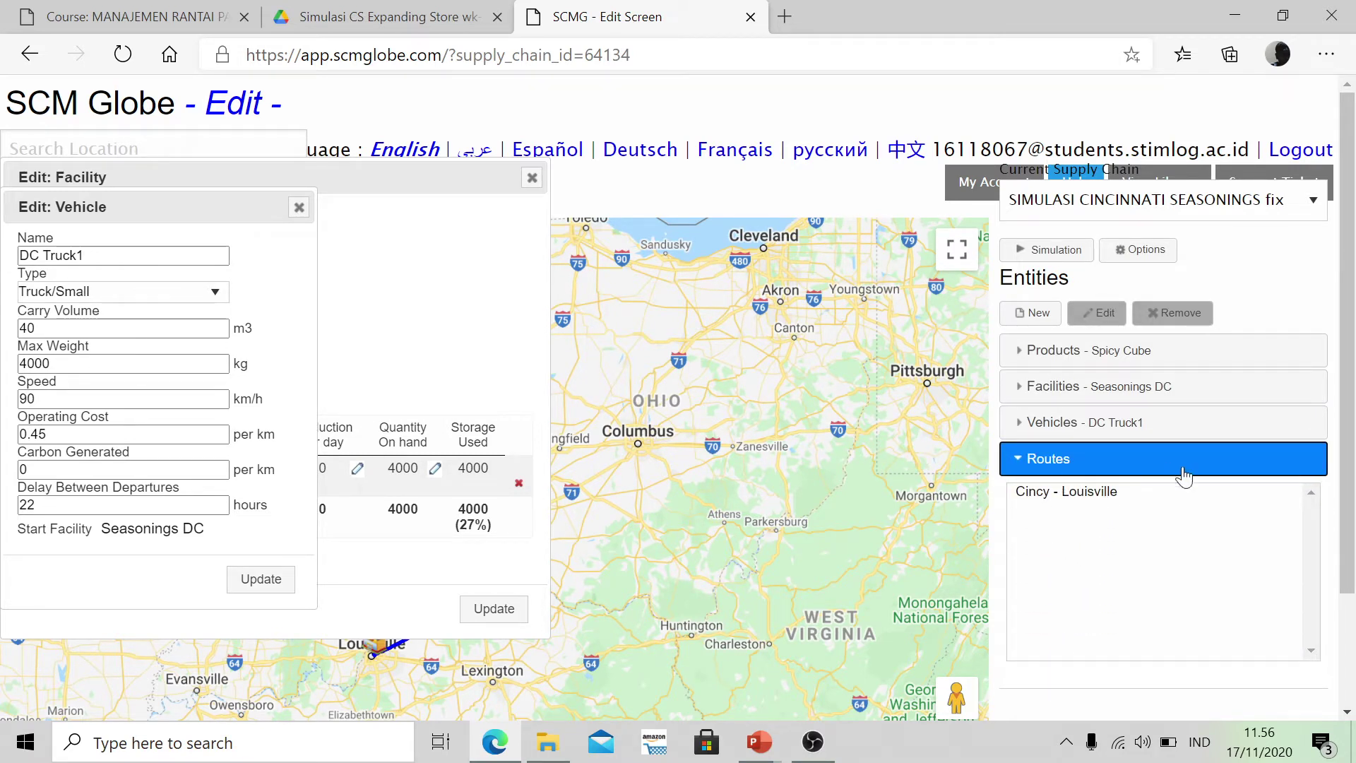
pyautogui.click(1130, 436)
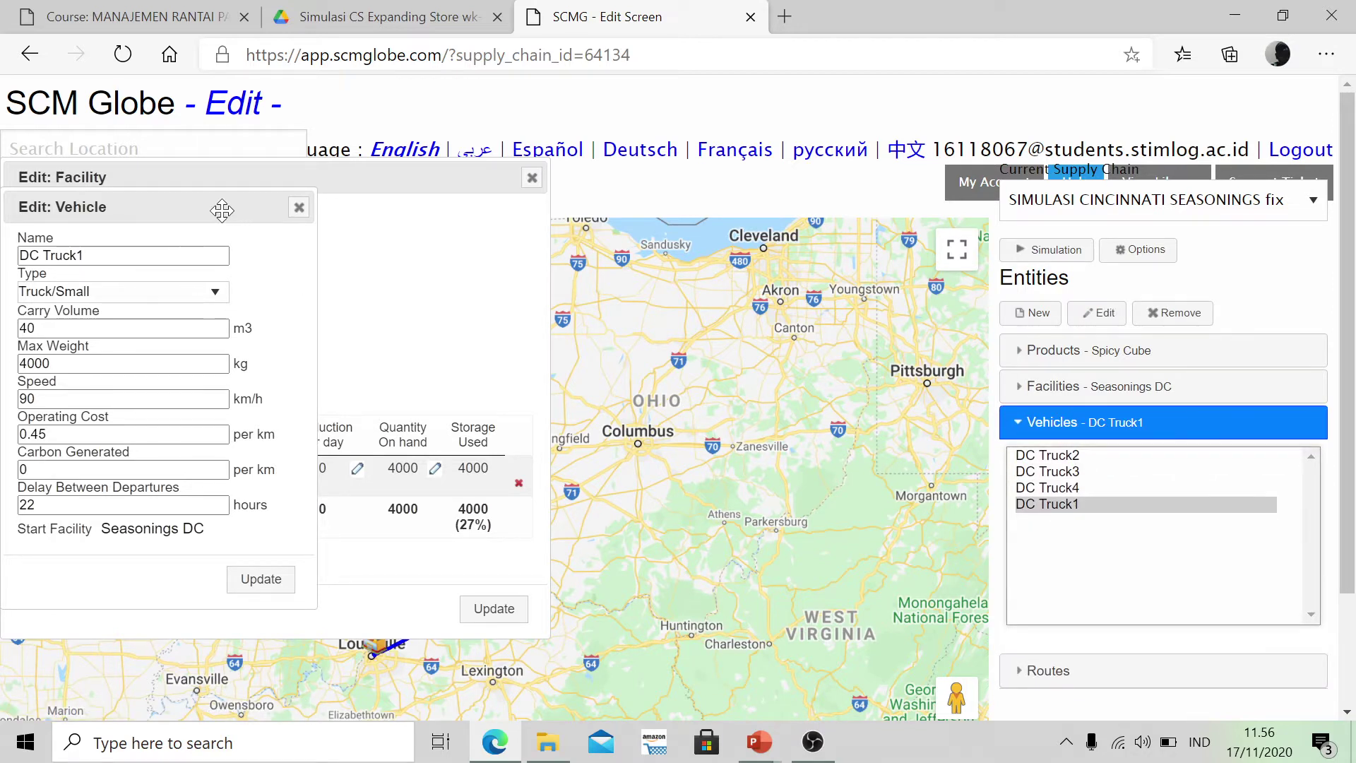
pyautogui.moveTo(222, 209); pyautogui.dragTo(355, 194)
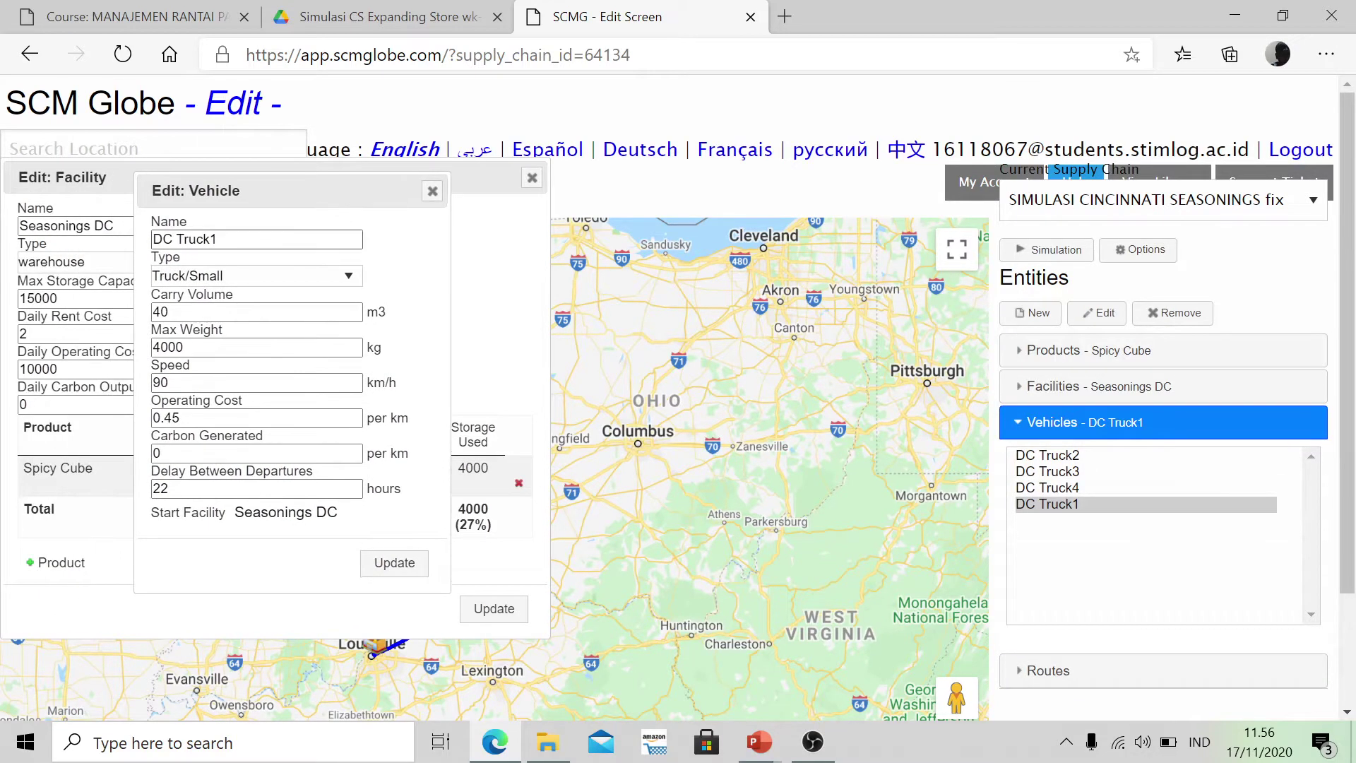
pyautogui.hotkey('alt', 'Tab')
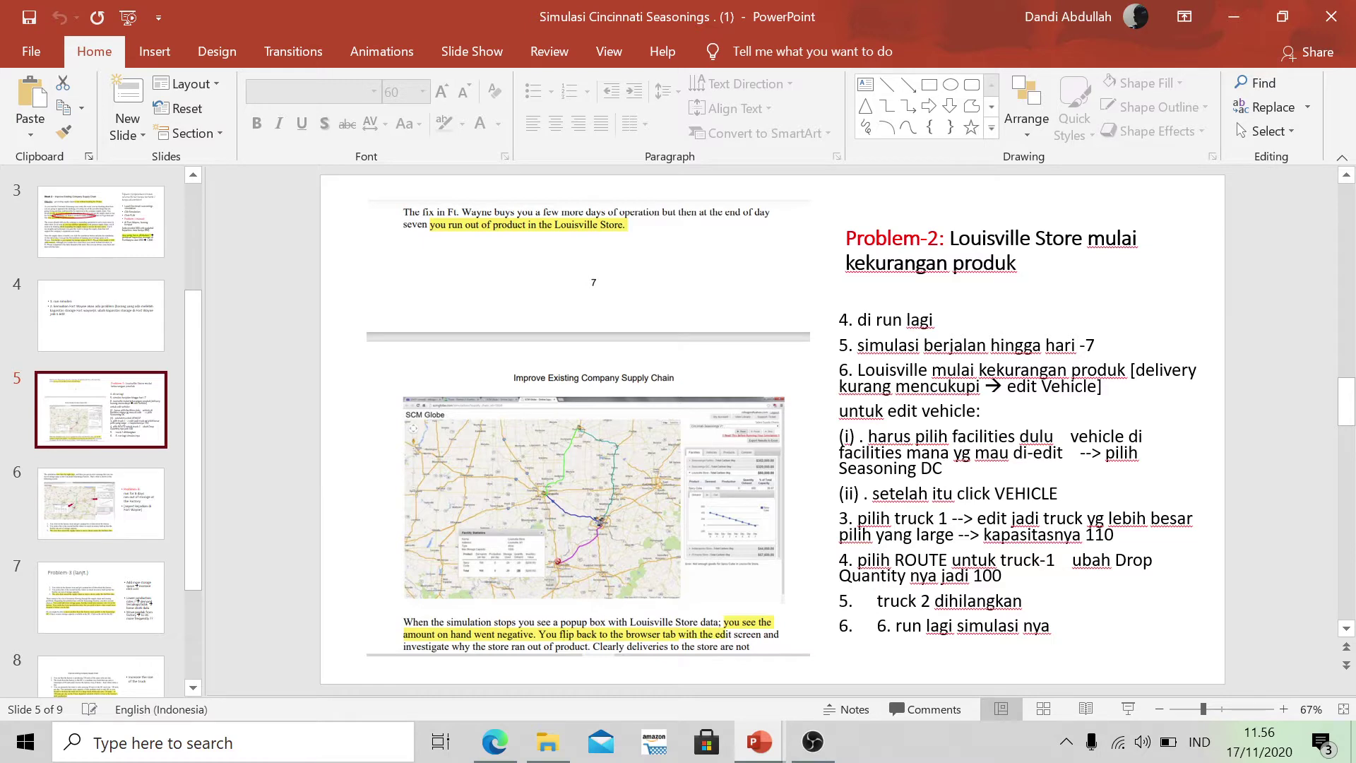
pyautogui.hotkey('alt', 'Tab')
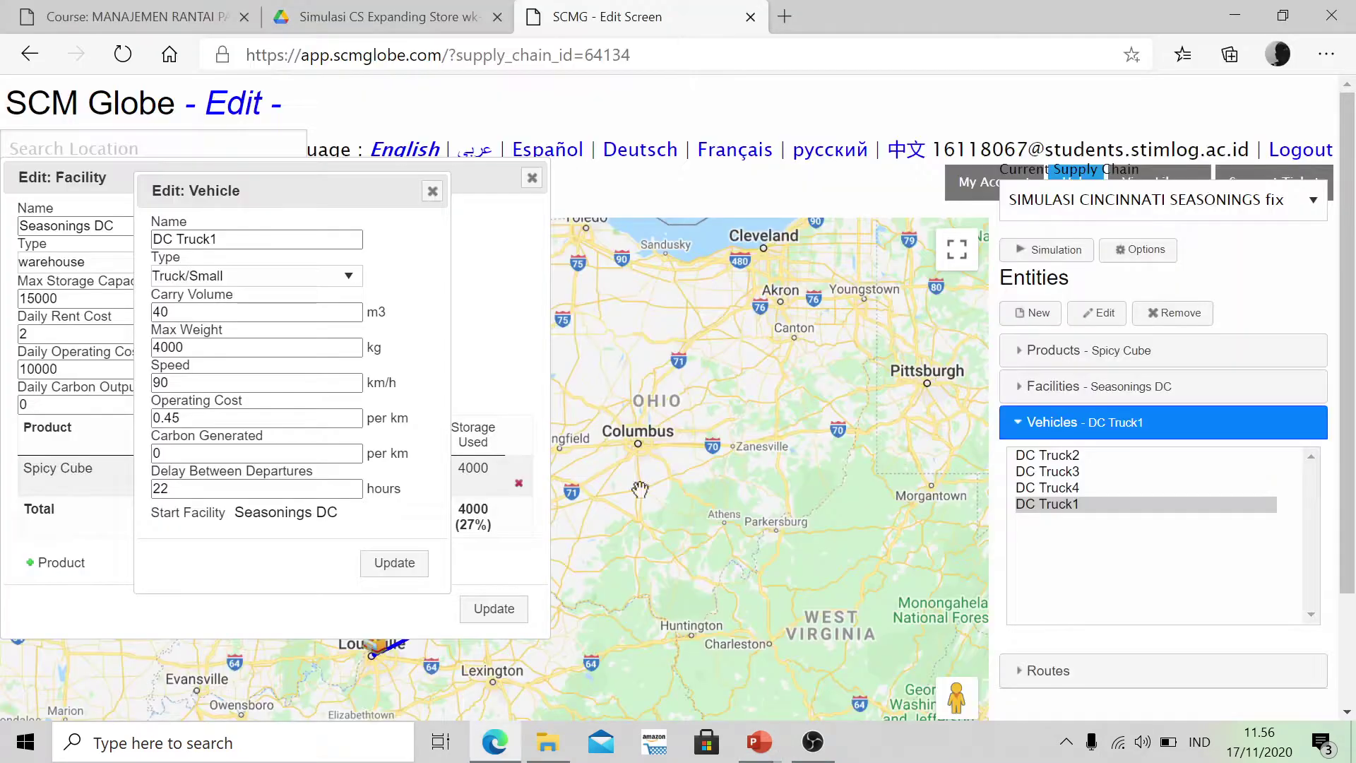
pyautogui.click(217, 278)
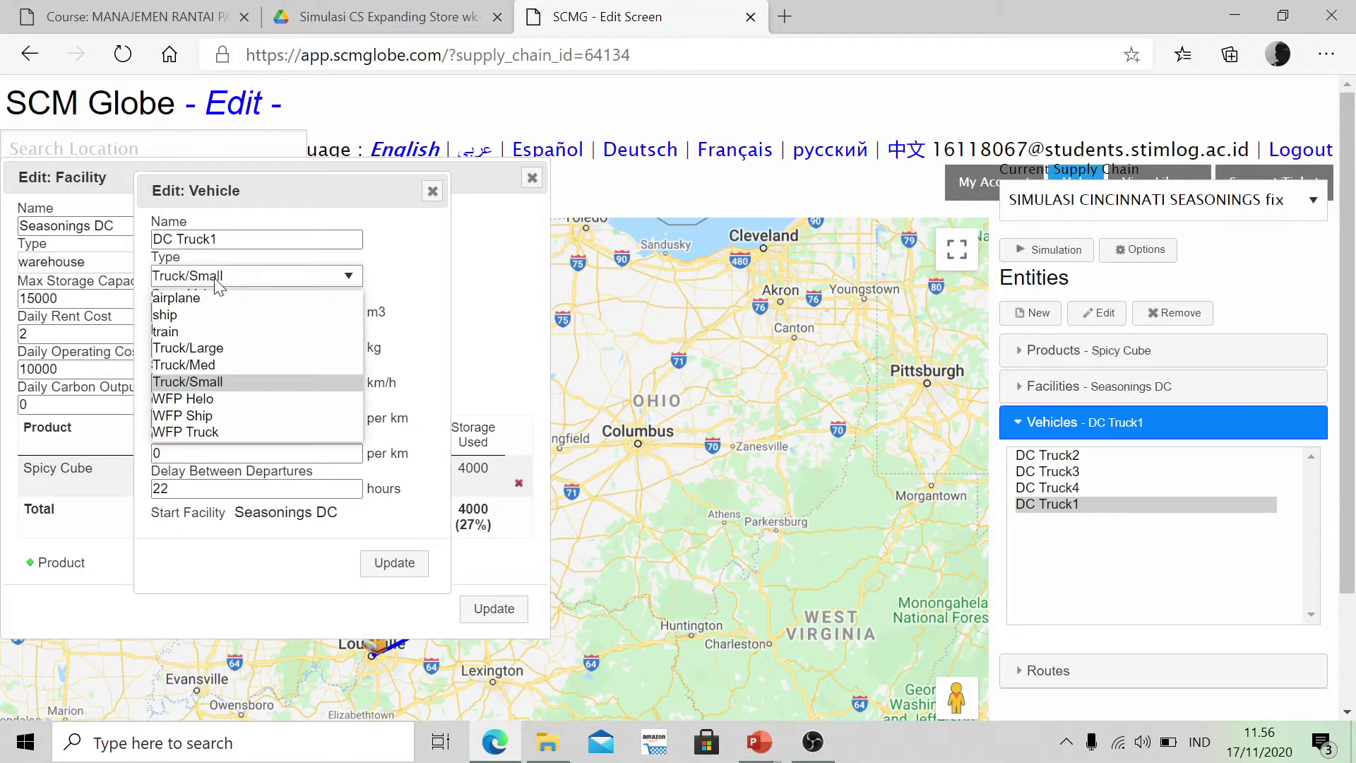
pyautogui.click(179, 350)
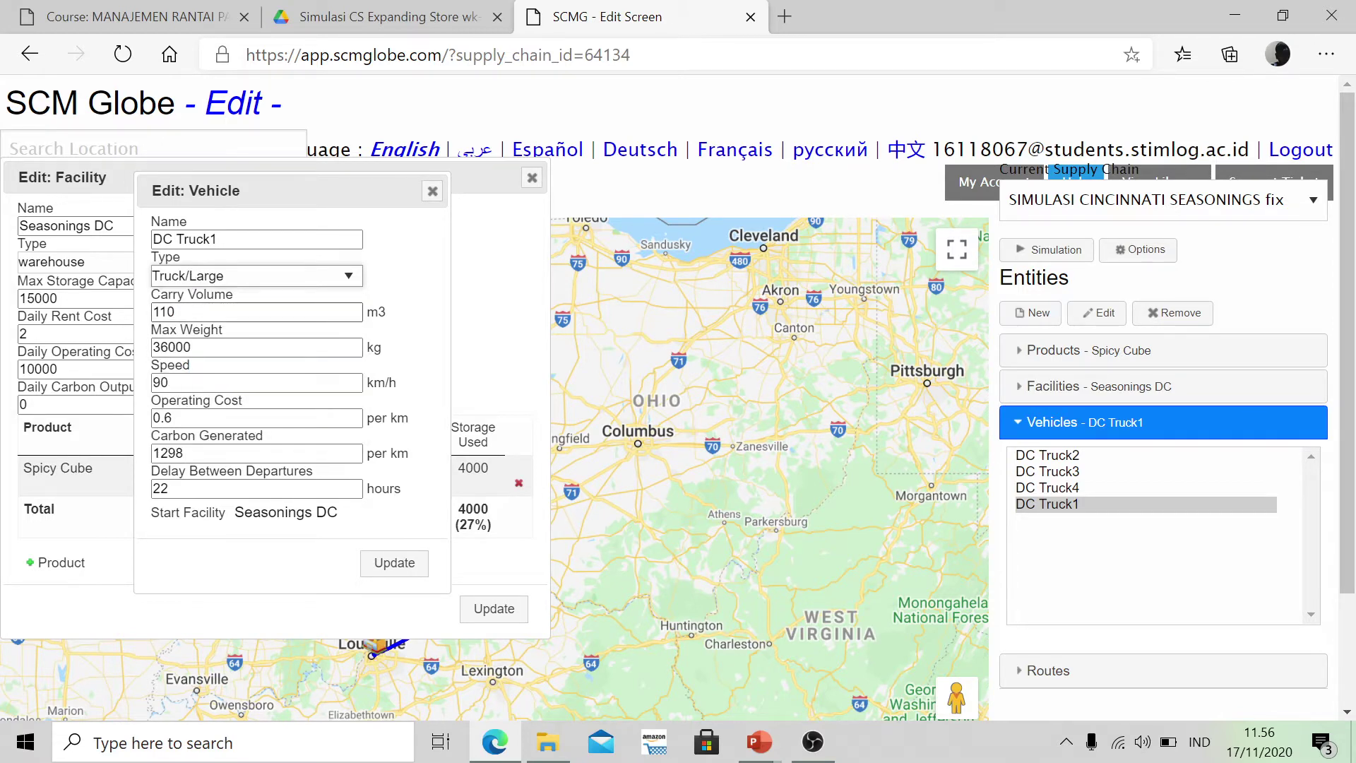
pyautogui.click(409, 565)
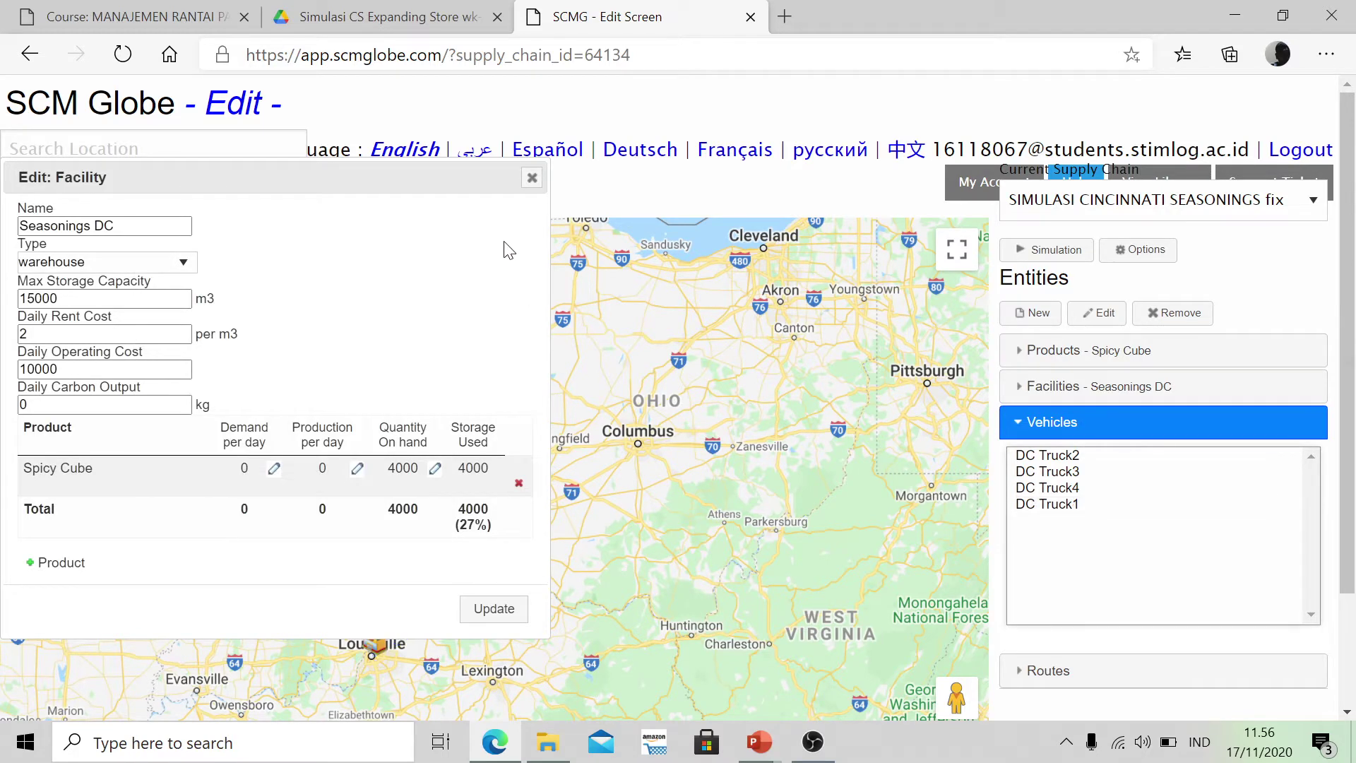
# Close the Seasonings DC form, open the Cincy - Louisville route for editing, and check the slide's drop quantity instruction in PowerPoint.
pyautogui.click(532, 178)
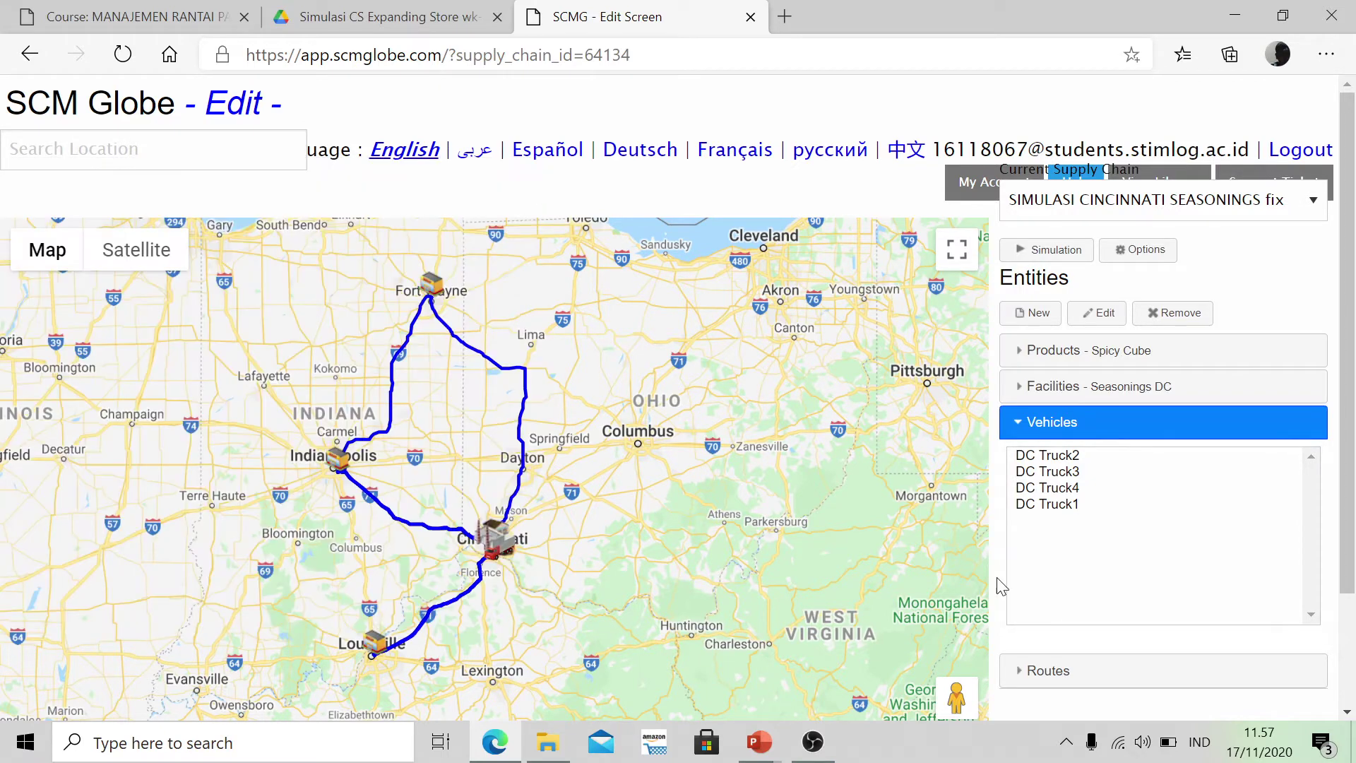
pyautogui.click(1071, 670)
pyautogui.doubleClick(1046, 491)
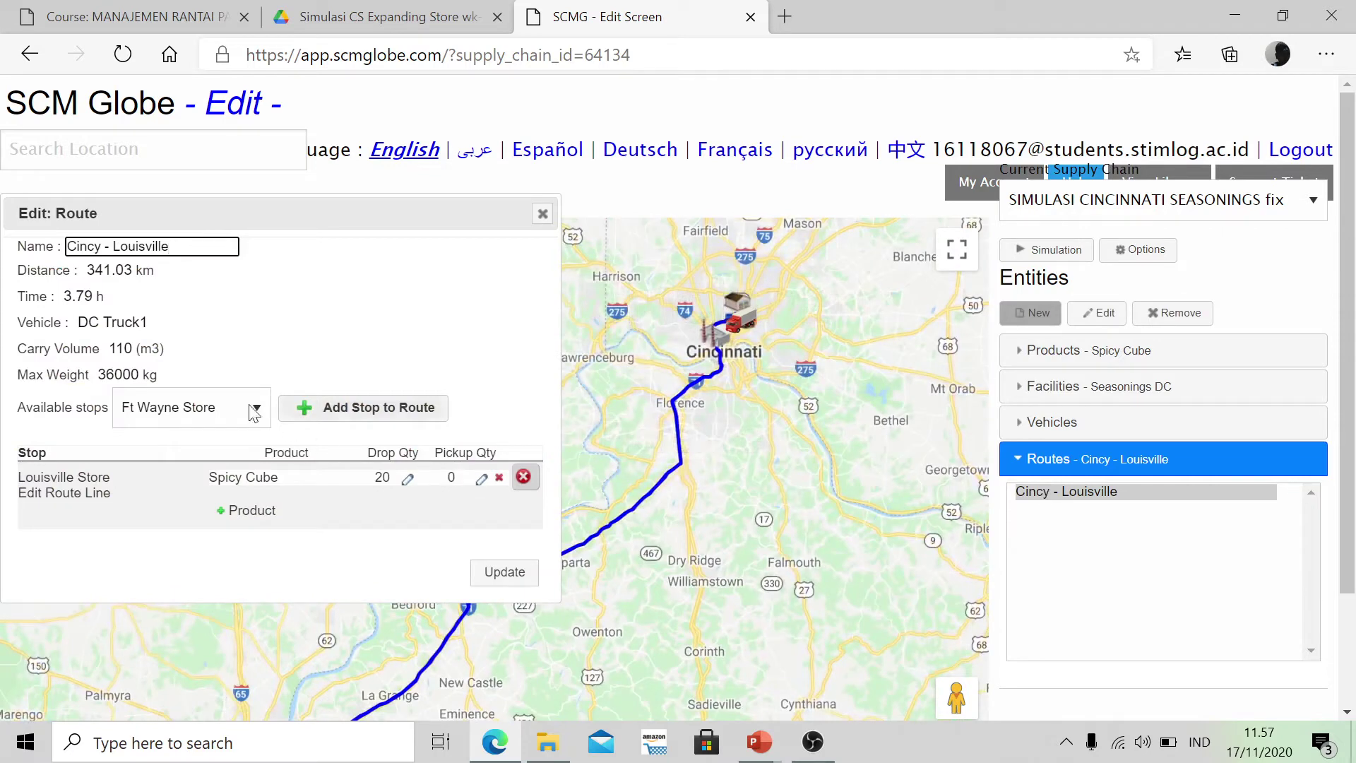
pyautogui.hotkey('alt', 'Tab')
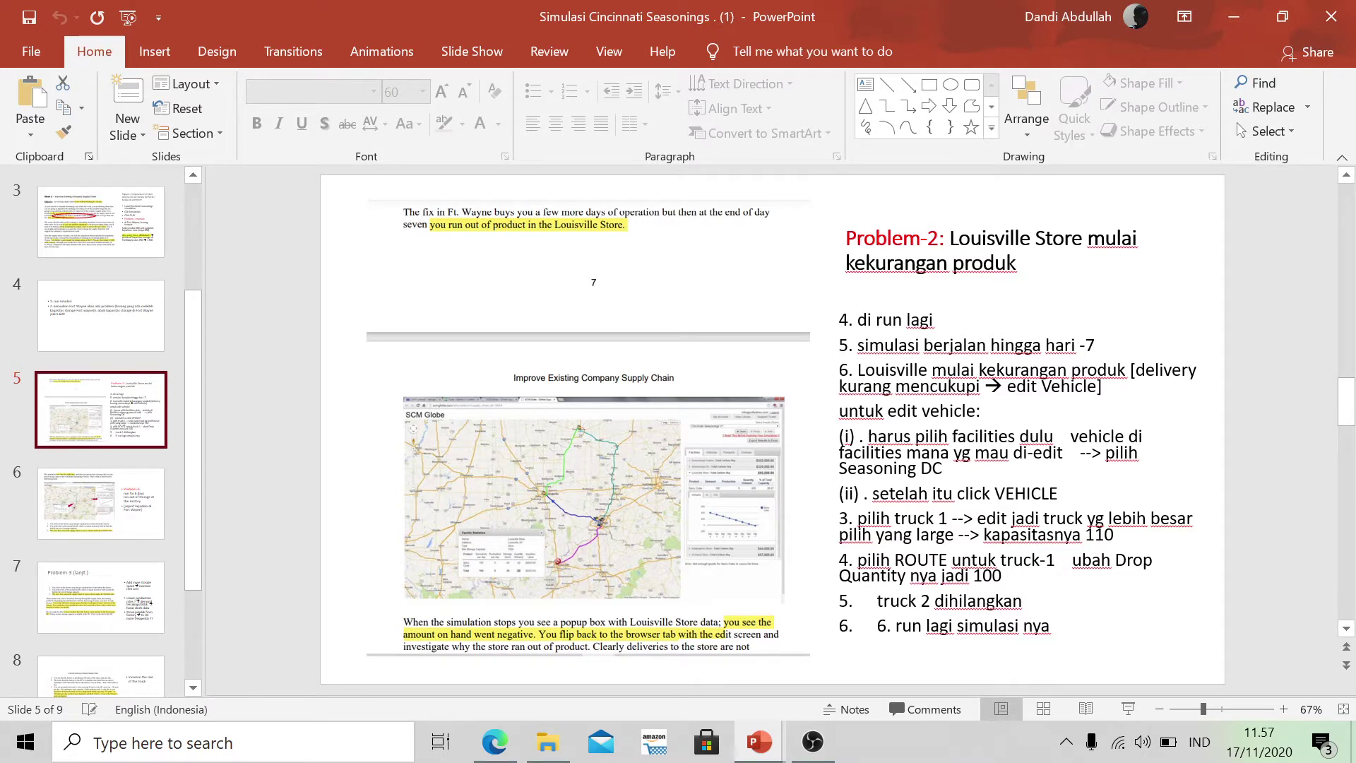
pyautogui.hotkey('alt', 'Tab')
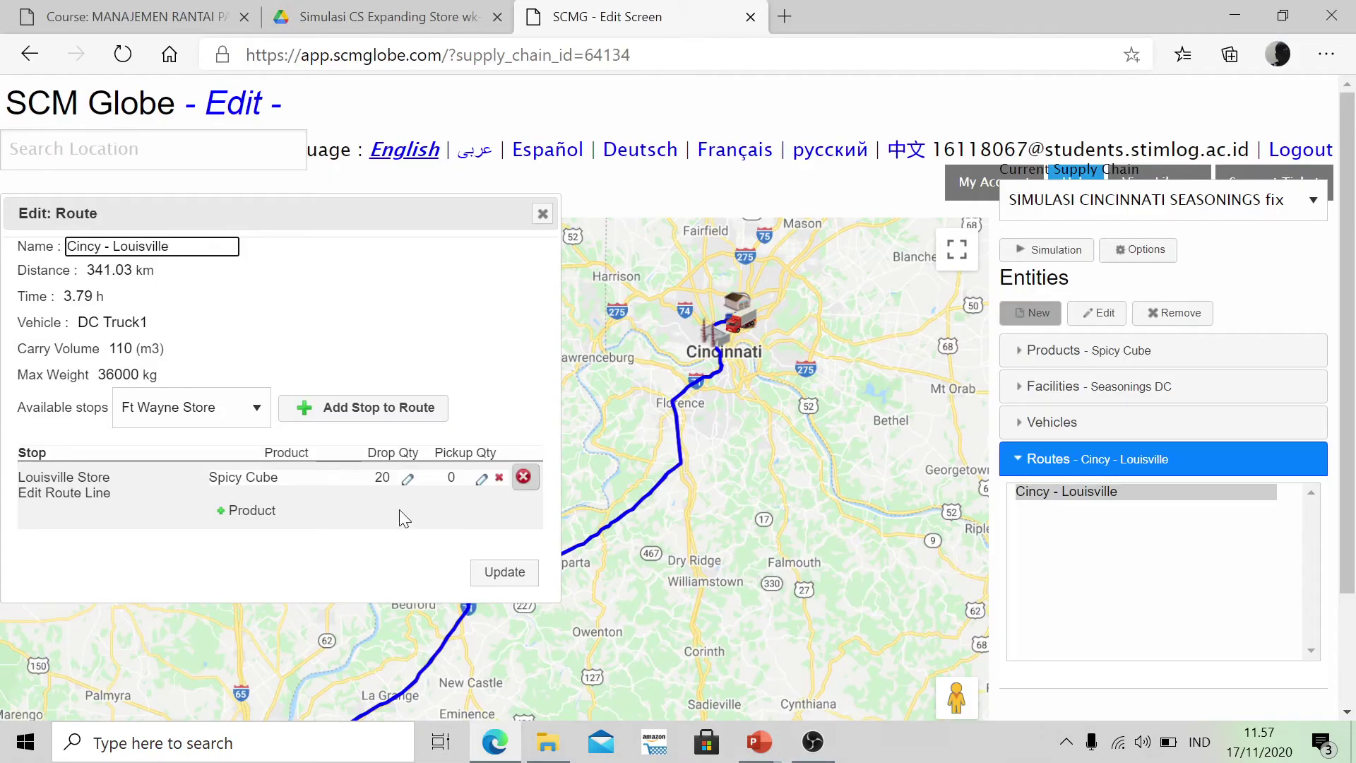
# Try to set the Spicy Cube drop quantity at Louisville Store to 100 on the Cincy - Louisville route and close the form.
pyautogui.click(407, 478)
pyautogui.press('BackSpace')
pyautogui.press('BackSpace')
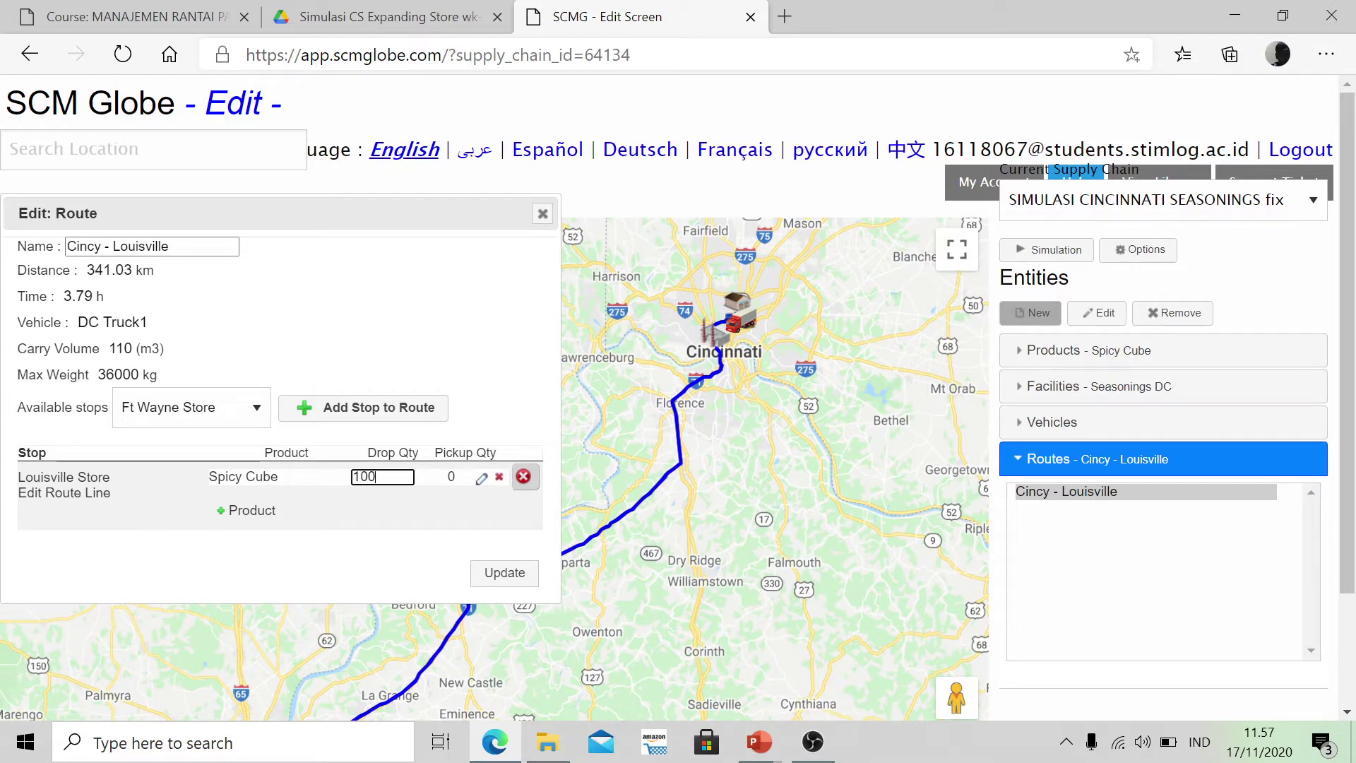
pyautogui.click(502, 569)
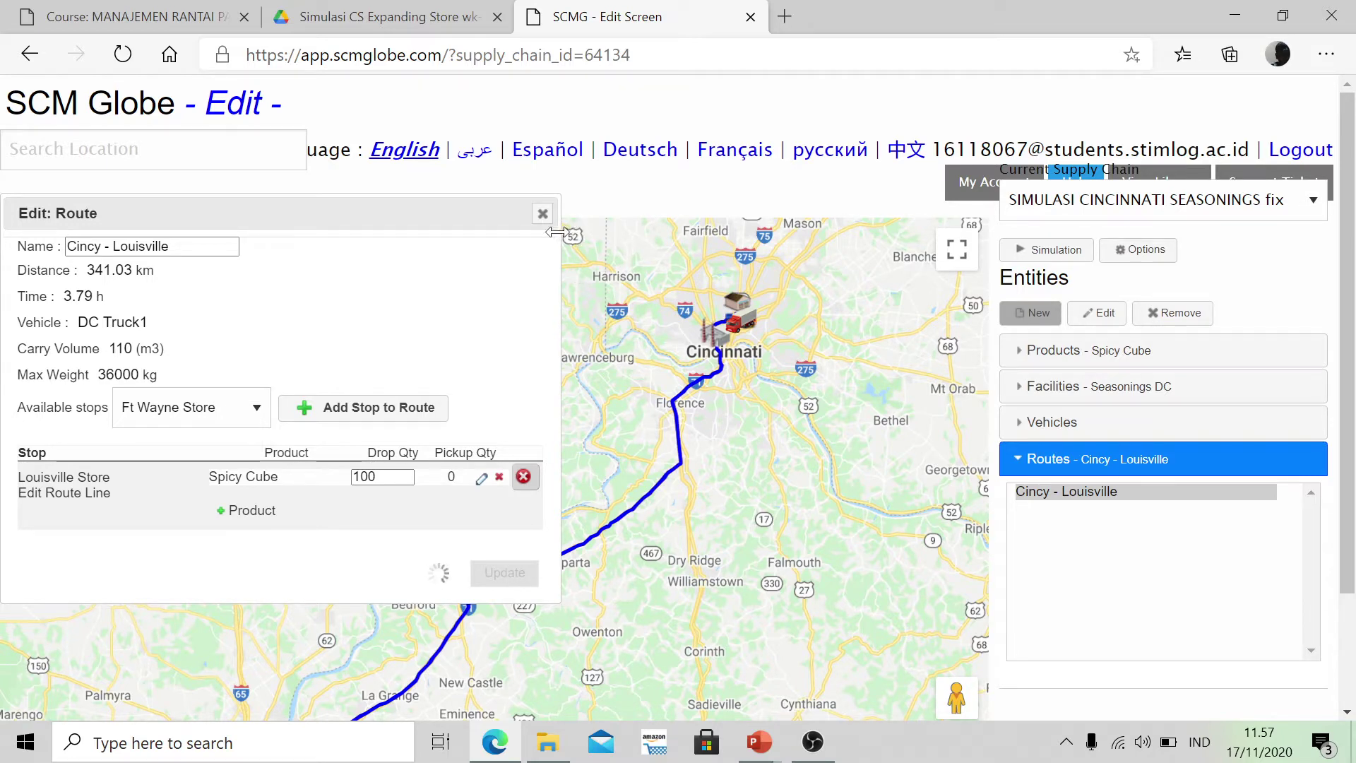
pyautogui.click(542, 213)
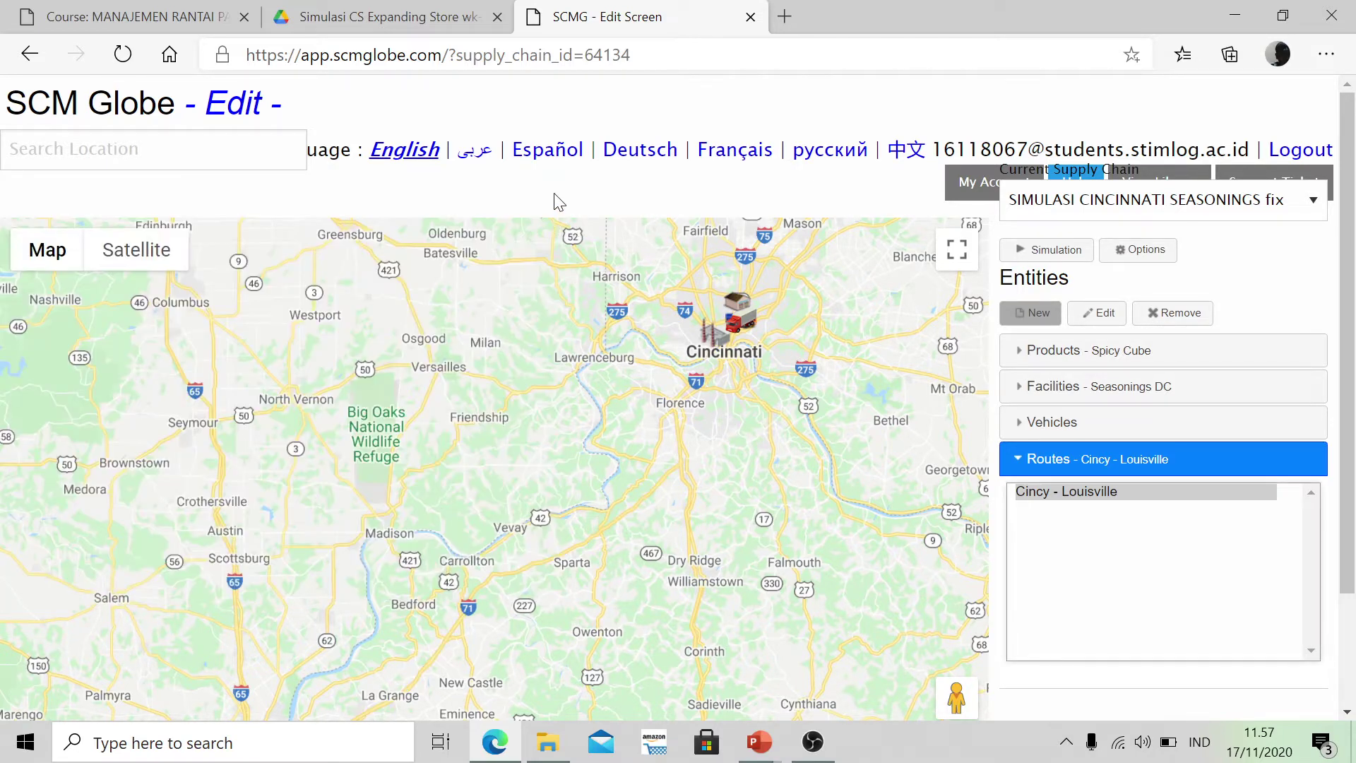
# Reload the edit screen and reopen the Seasonings DC facility and its DC Truck1 vehicle.
pyautogui.rightClick(554, 201)
pyautogui.click(641, 286)
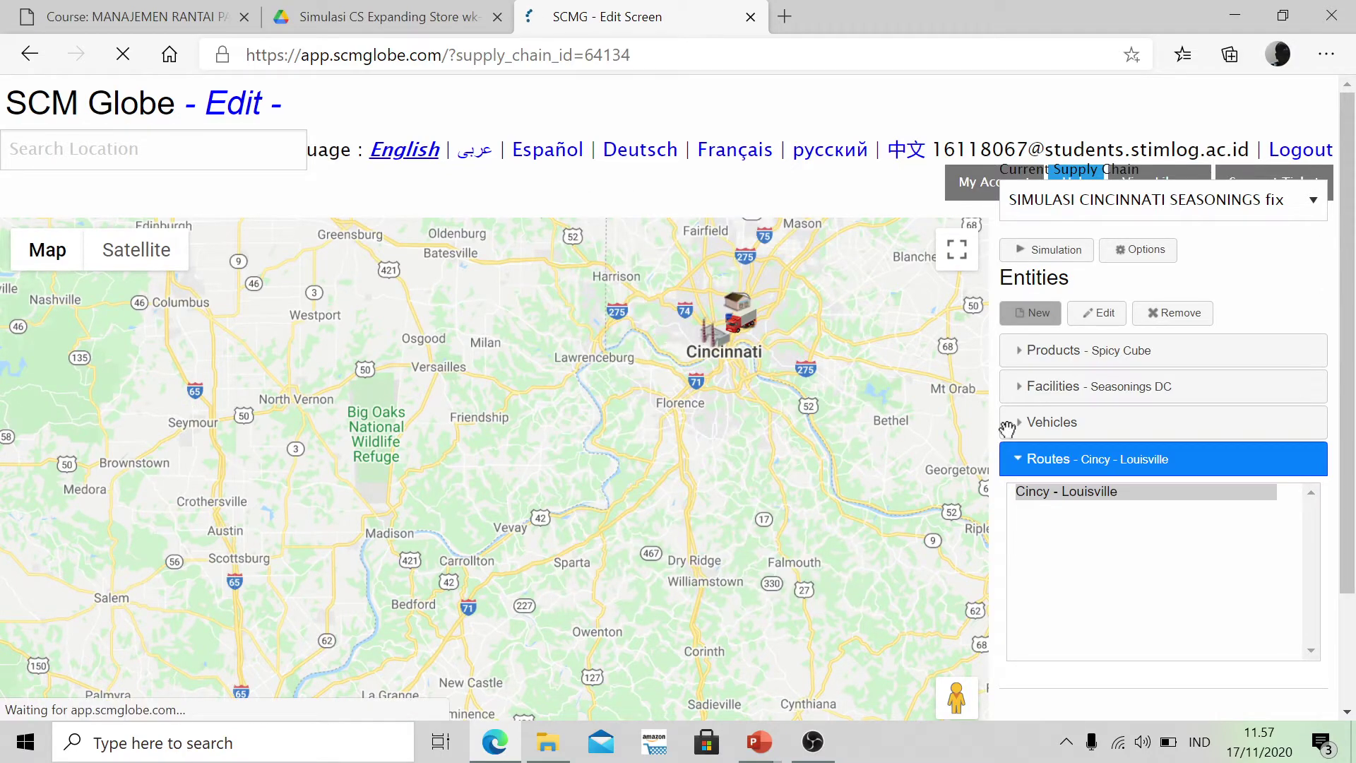
pyautogui.scroll(-2, 1093, 591)
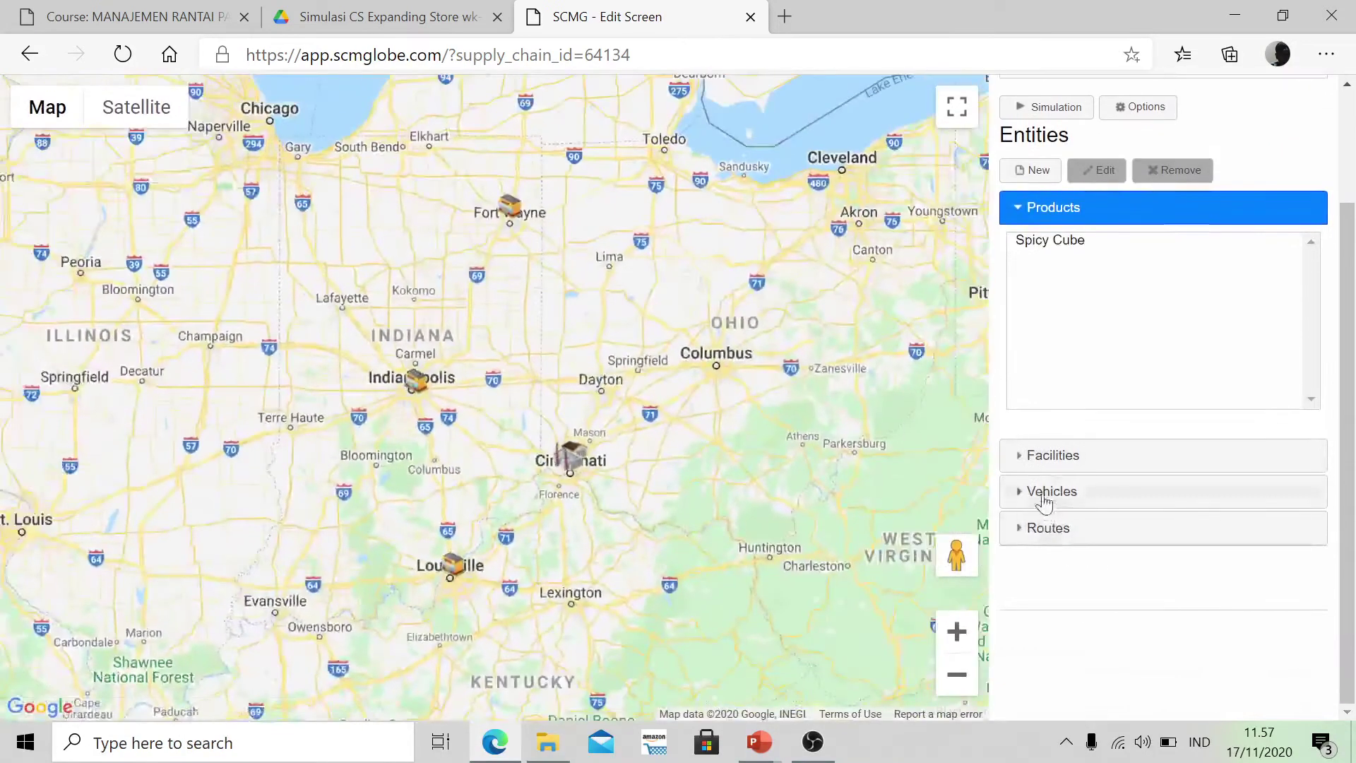
pyautogui.click(1033, 460)
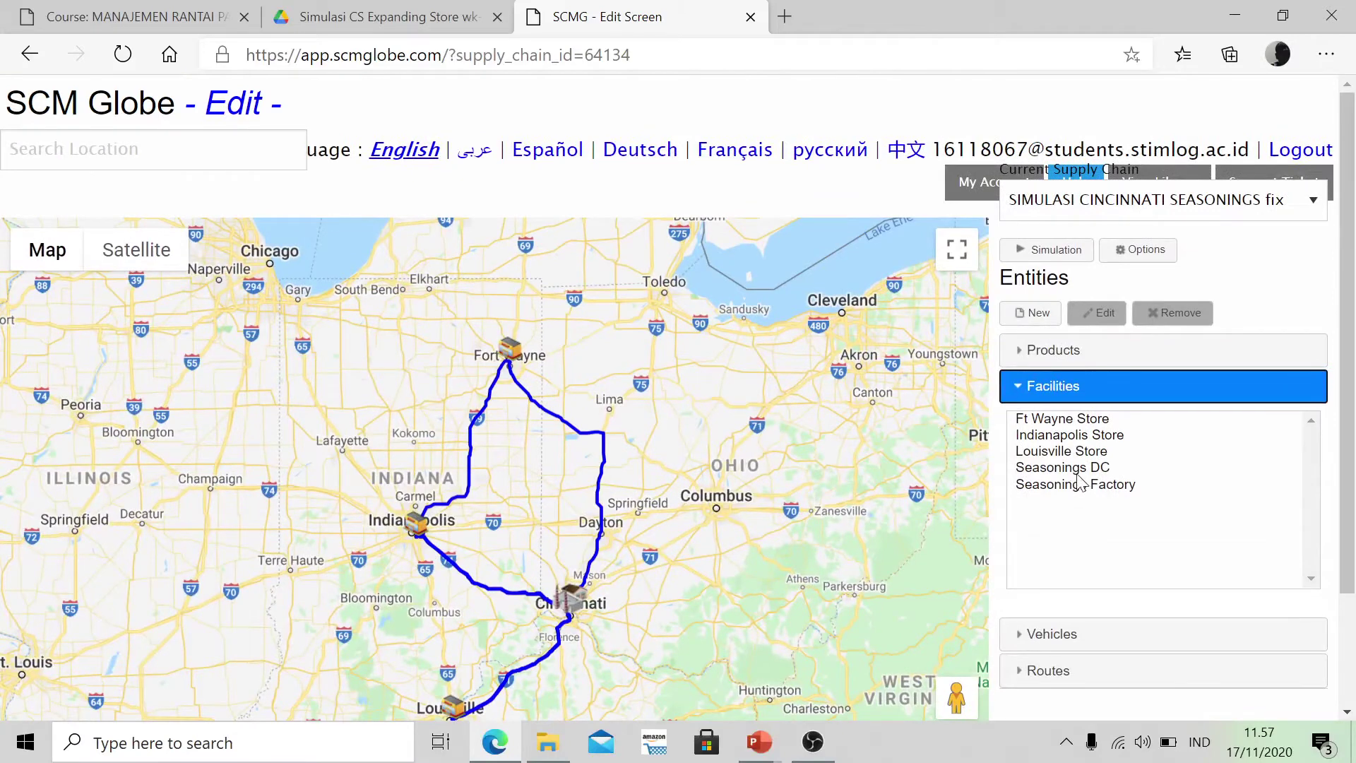
pyautogui.doubleClick(1075, 468)
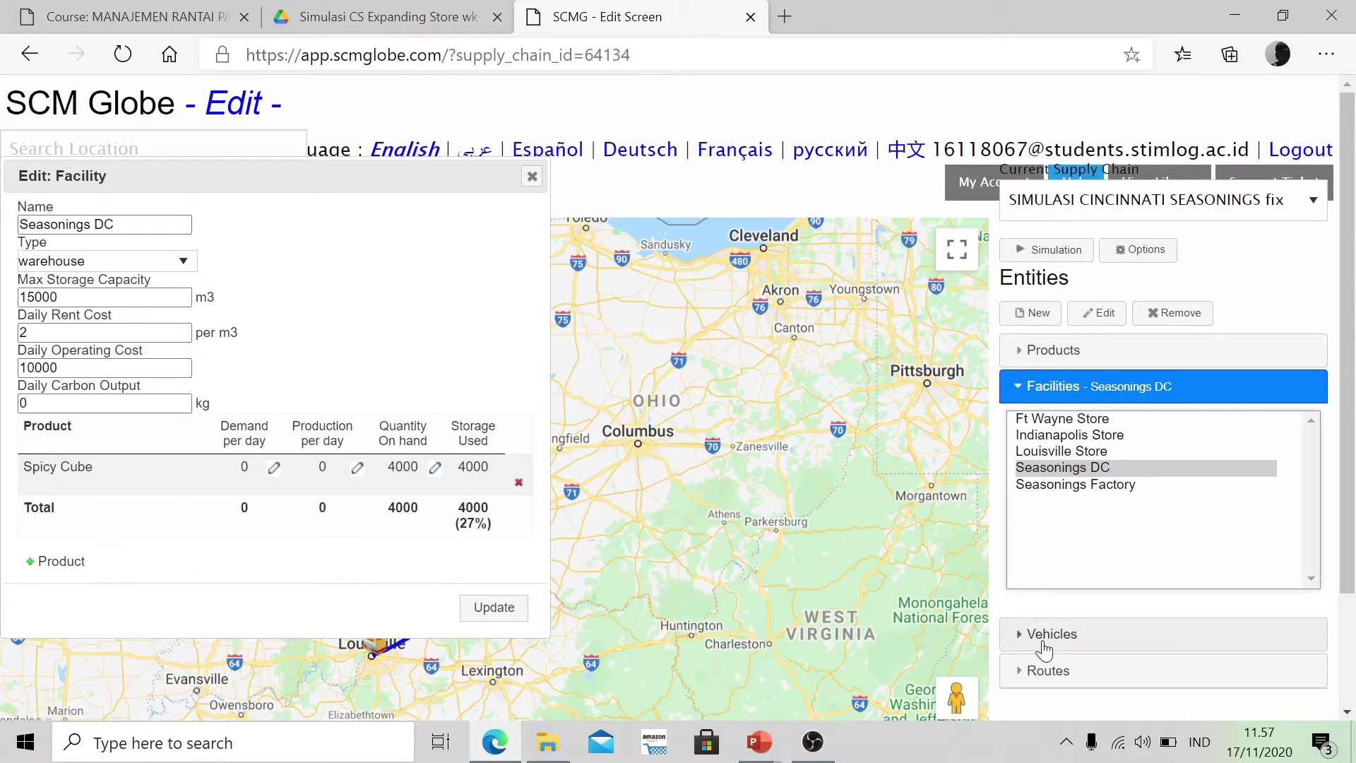
pyautogui.click(1044, 644)
pyautogui.doubleClick(1070, 504)
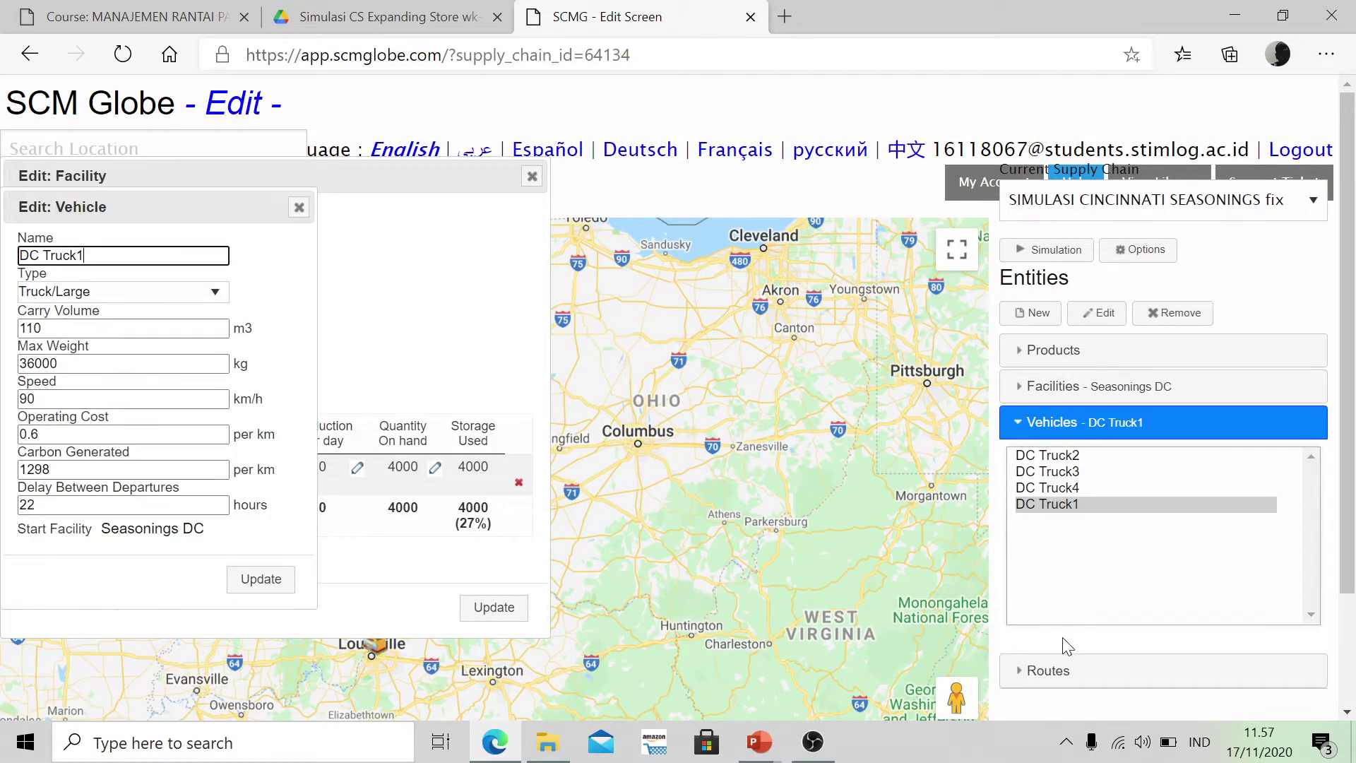
# Set the Spicy Cube drop quantity for the Louisville Store stop to 100 on DC Truck1's Cincy - Louisville route and save it.
pyautogui.click(1061, 672)
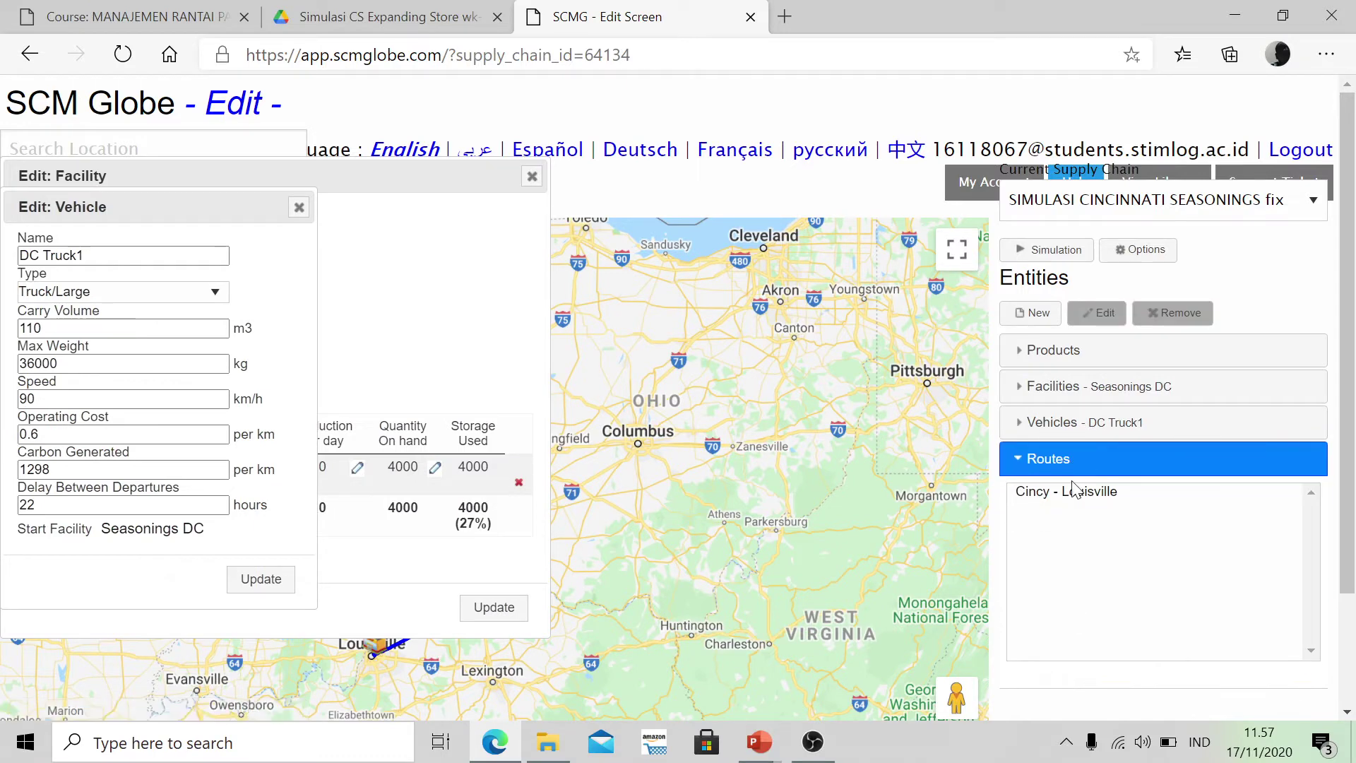
pyautogui.doubleClick(1073, 492)
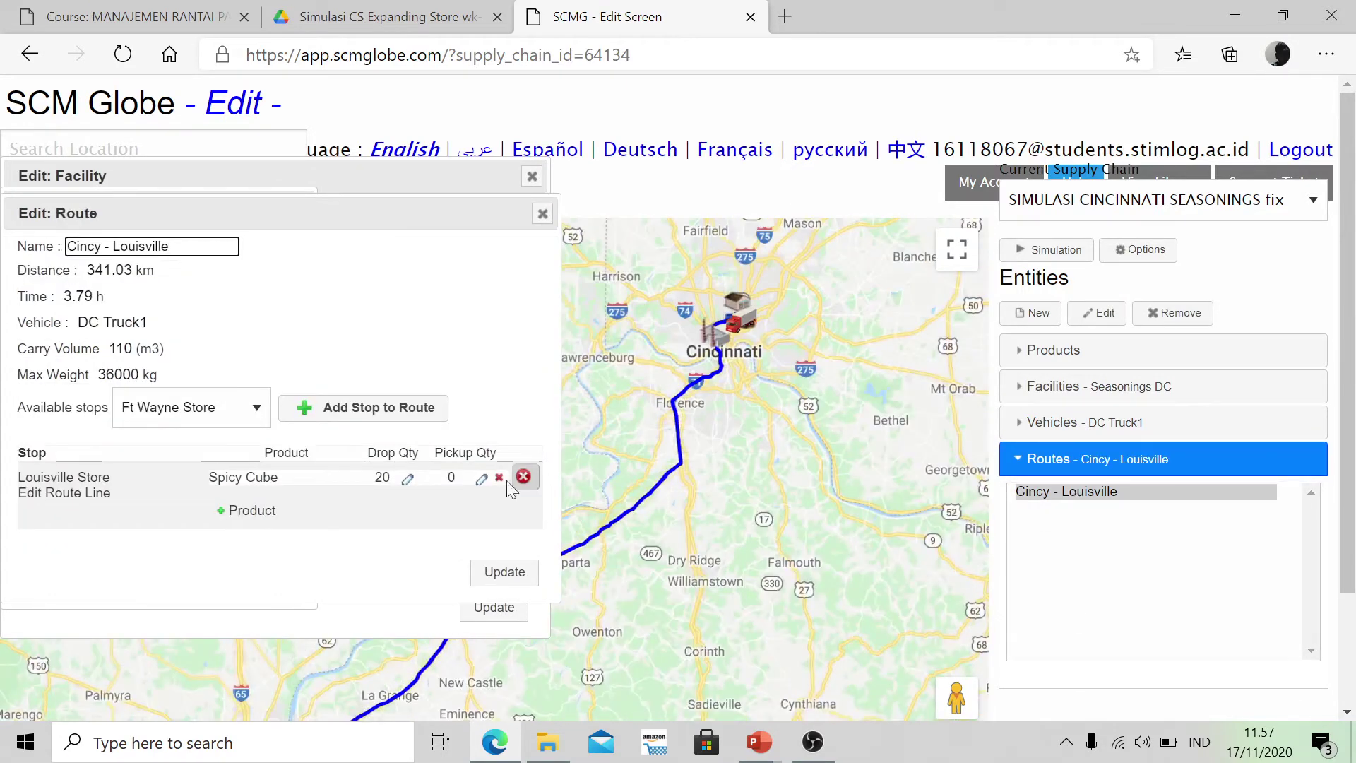
pyautogui.click(408, 478)
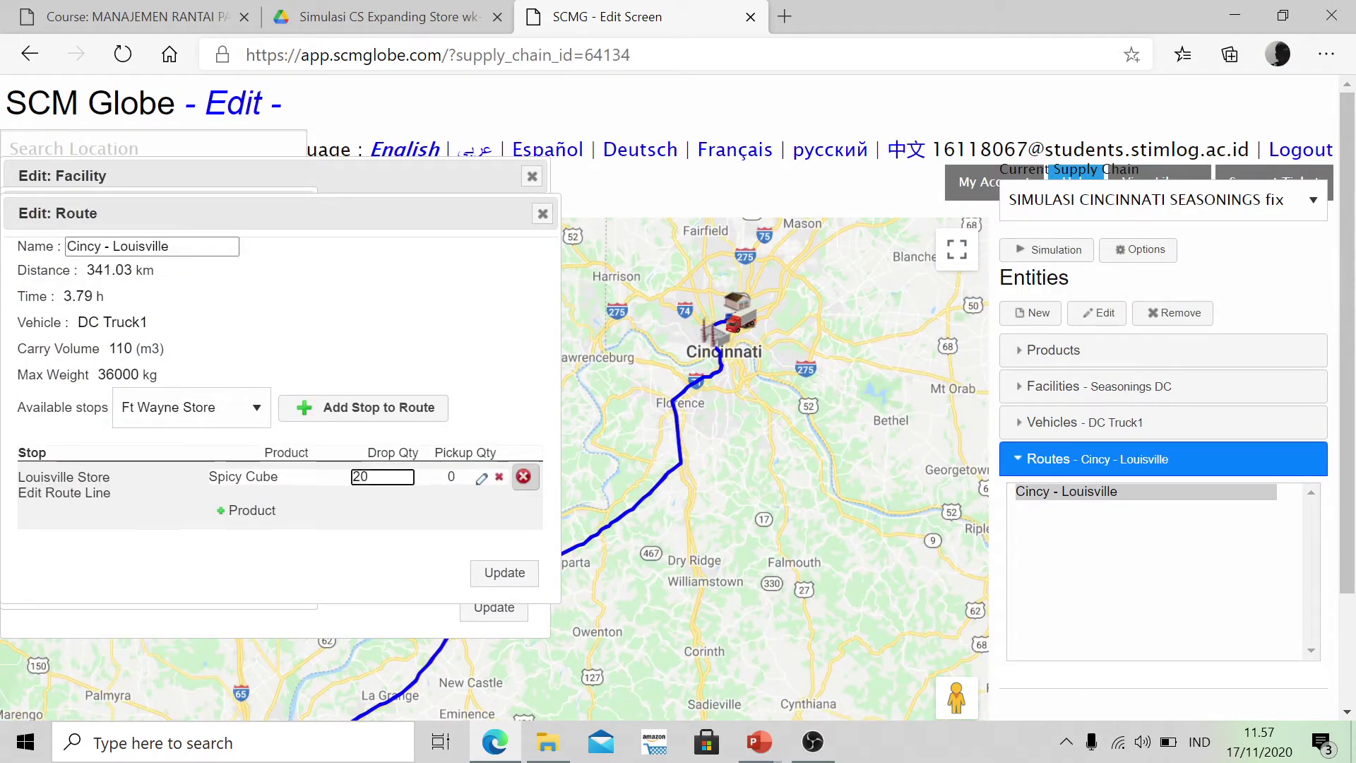
pyautogui.press('BackSpace')
pyautogui.press('BackSpace')
pyautogui.click(497, 572)
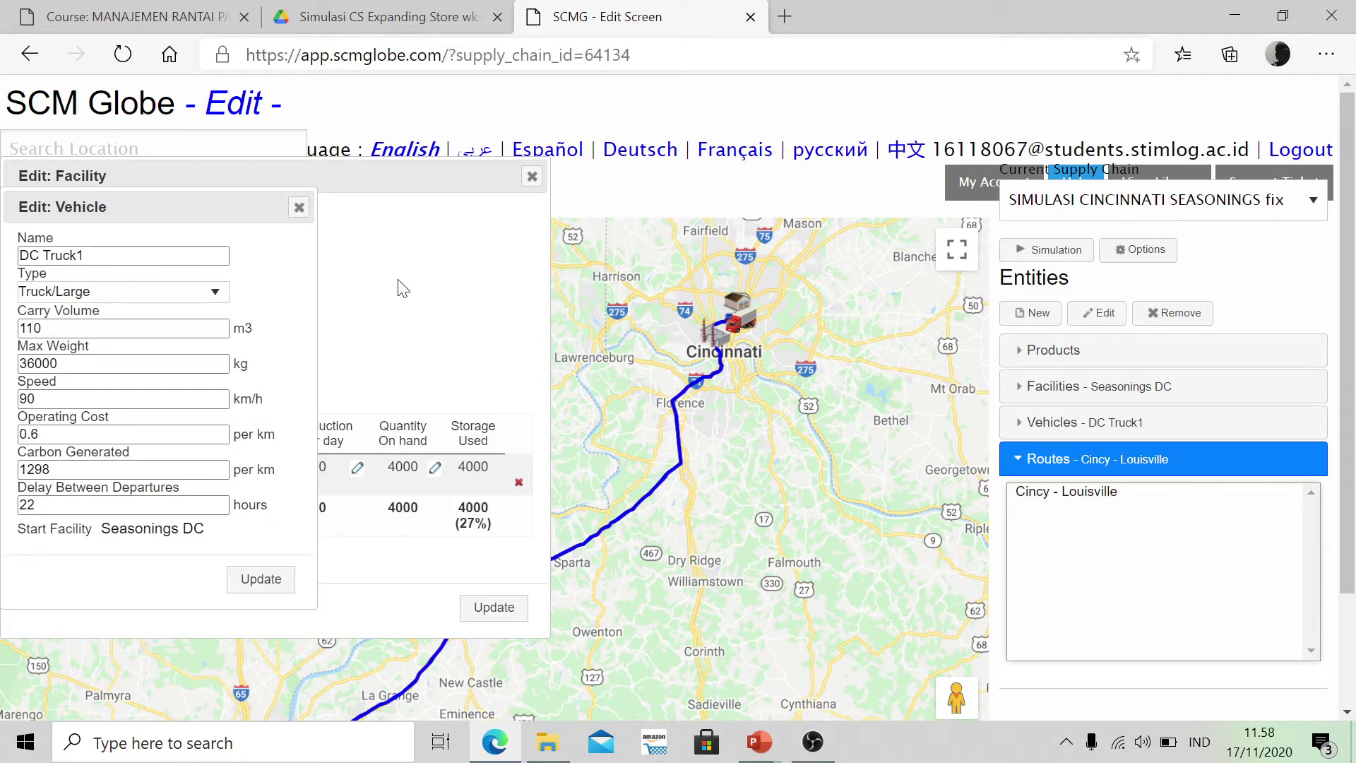
# Close the DC Truck1 form and open the DC Truck2 vehicle of Seasonings DC.
pyautogui.moveTo(242, 206); pyautogui.dragTo(588, 187)
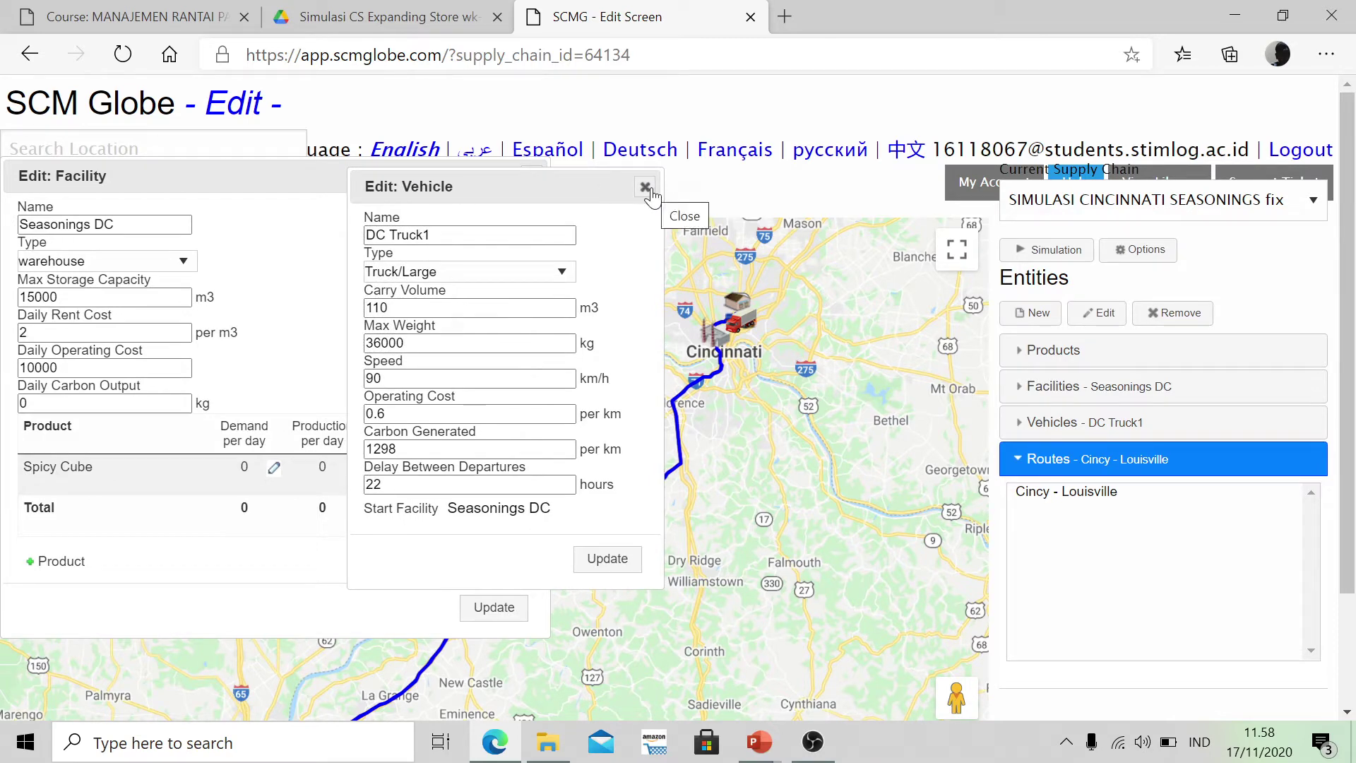
pyautogui.click(645, 187)
pyautogui.click(1088, 426)
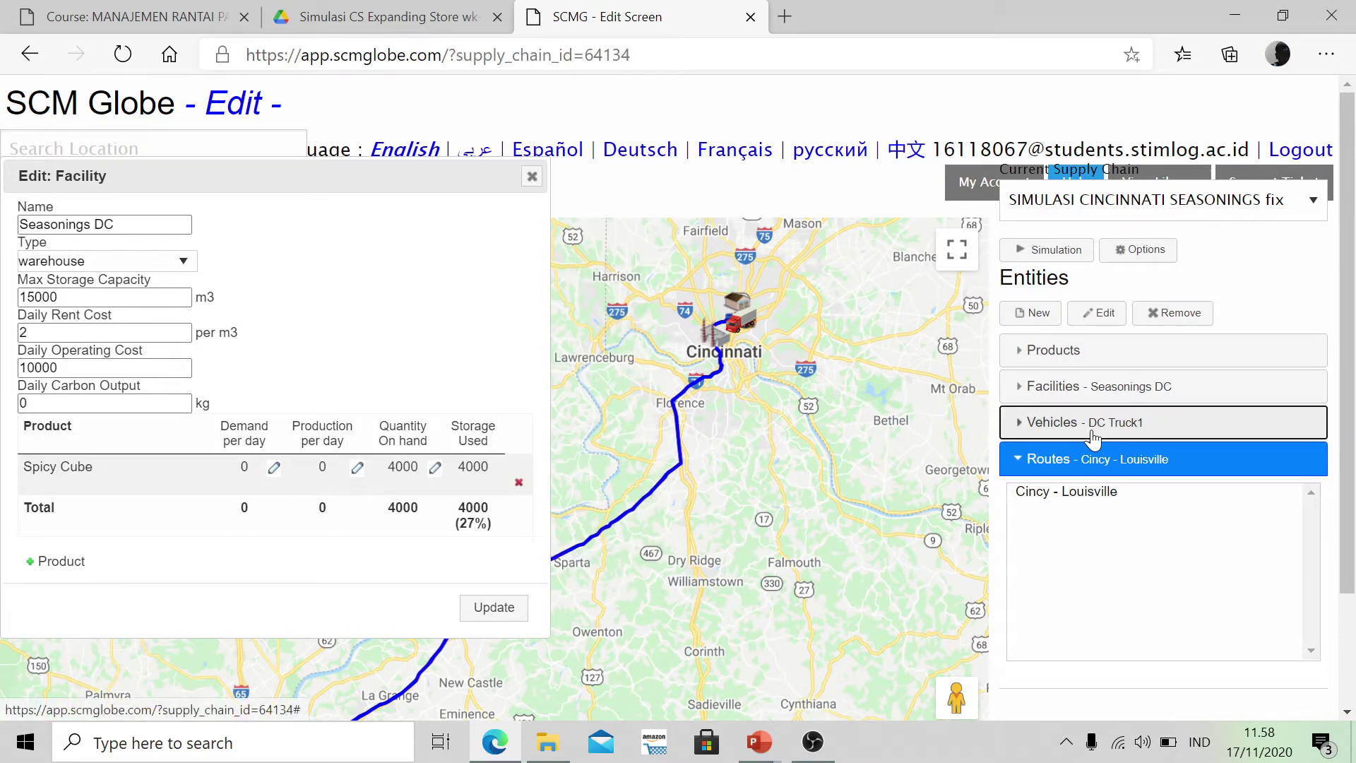
pyautogui.doubleClick(1047, 456)
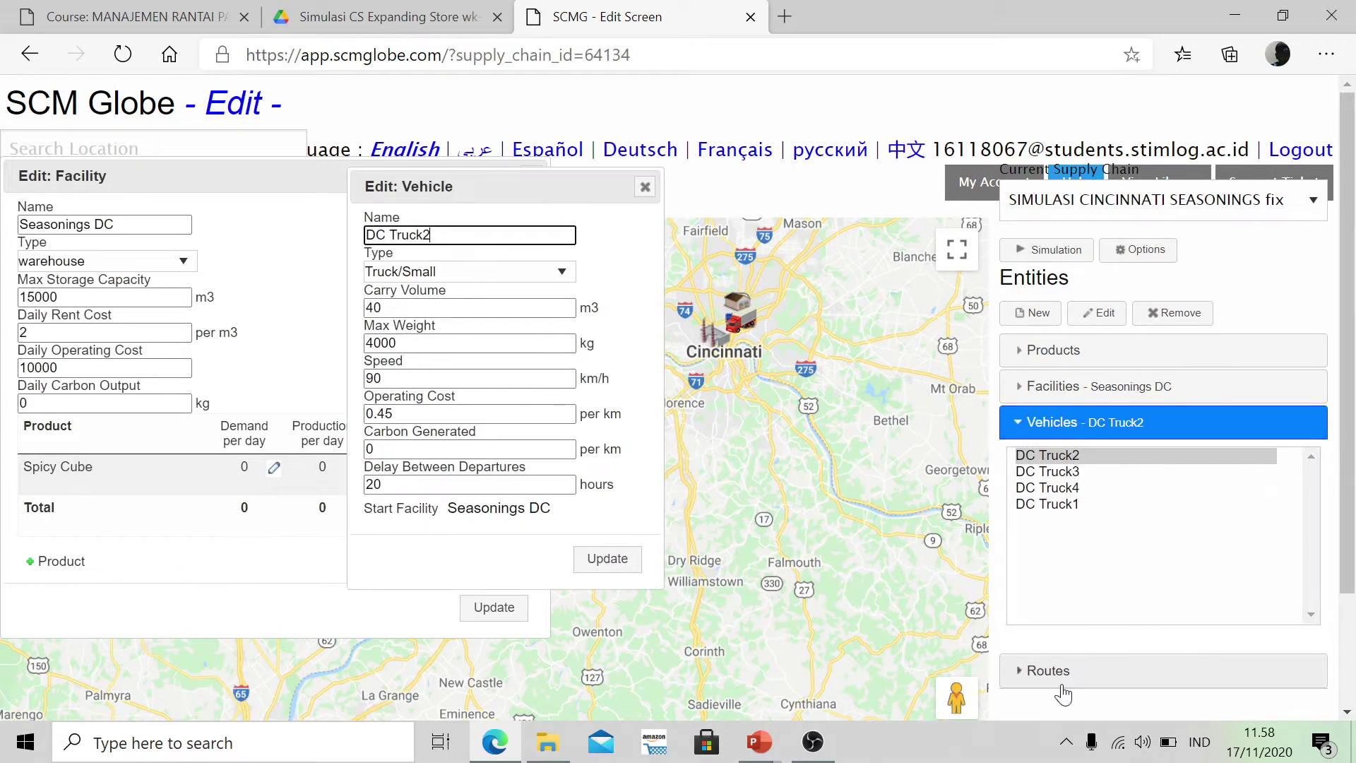
# List the routes of DC Truck2 and reopen the DC Truck1 vehicle details.
pyautogui.click(1047, 671)
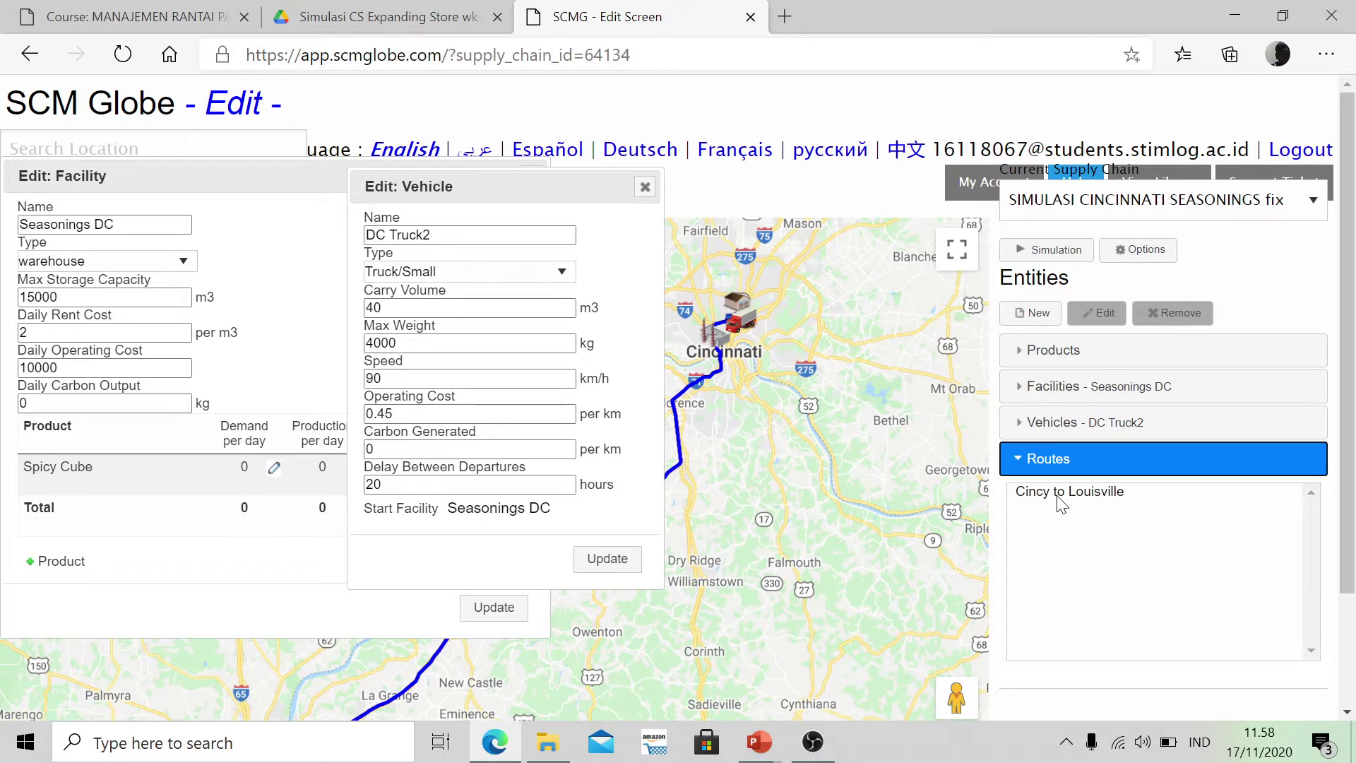
pyautogui.click(1062, 427)
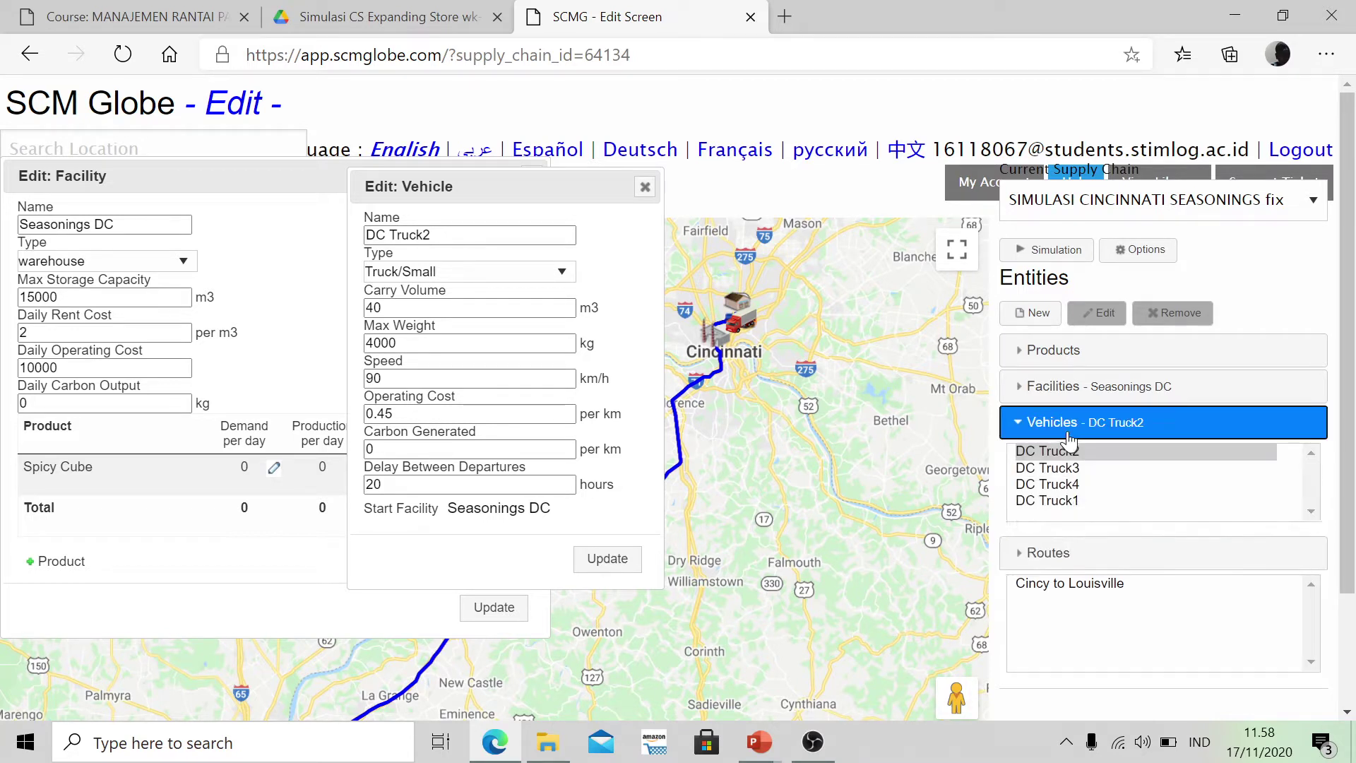
pyautogui.click(1057, 505)
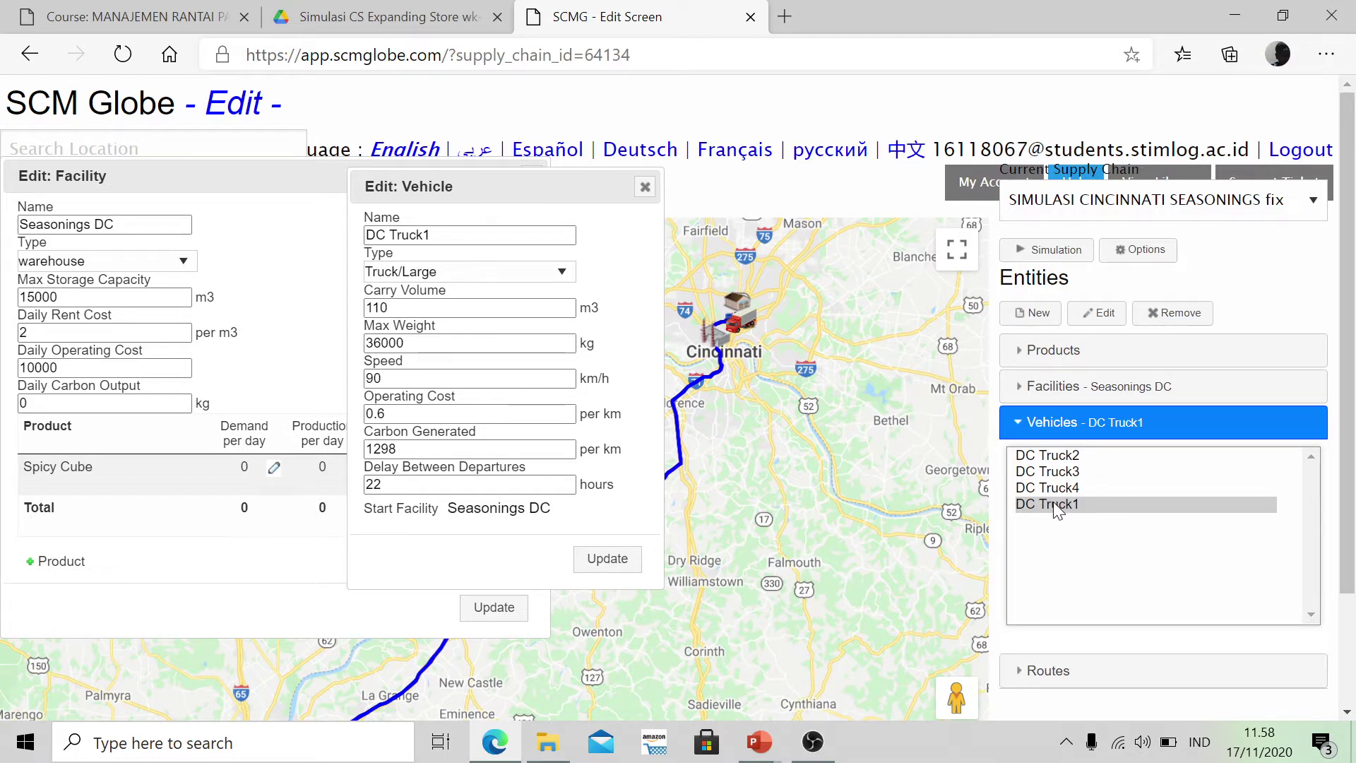
# Remove the DC Truck2 vehicle from Seasonings DC and close the facility form.
pyautogui.click(1054, 456)
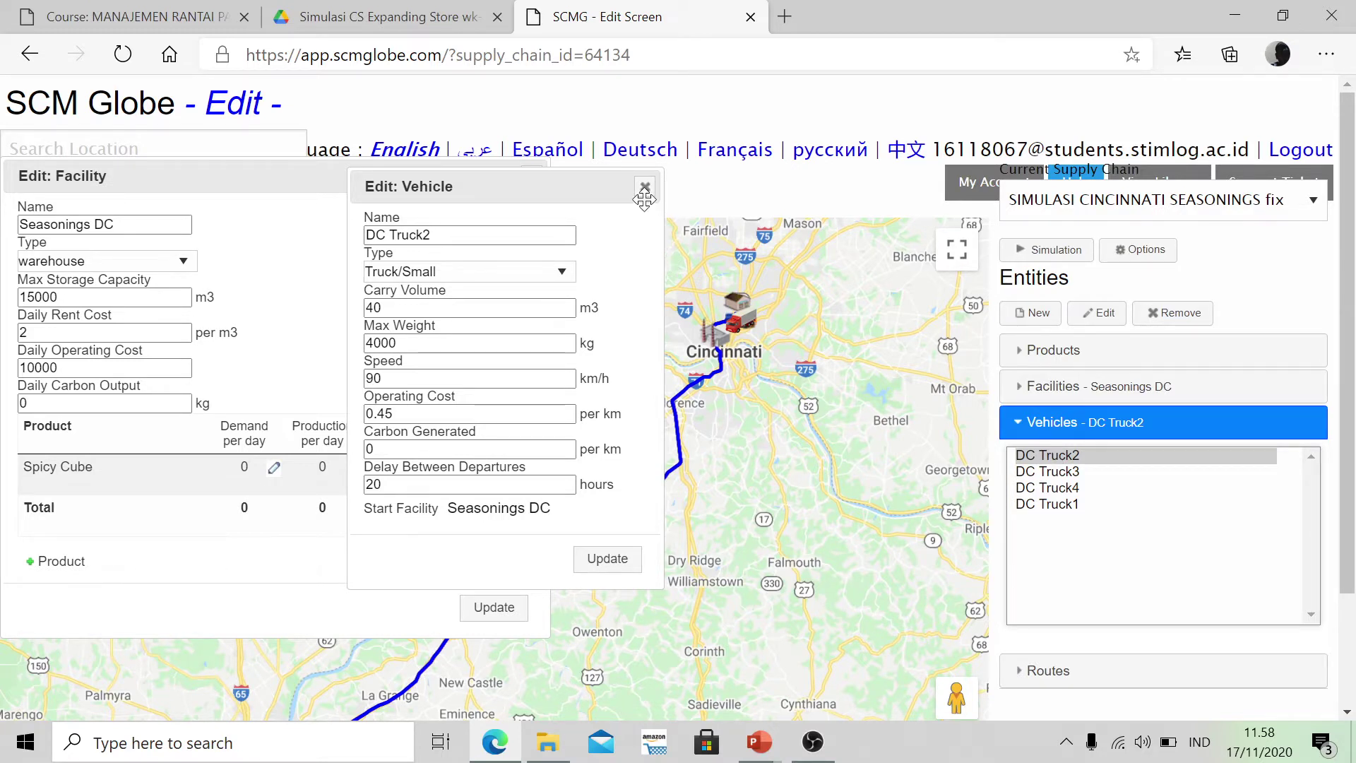
pyautogui.click(1163, 317)
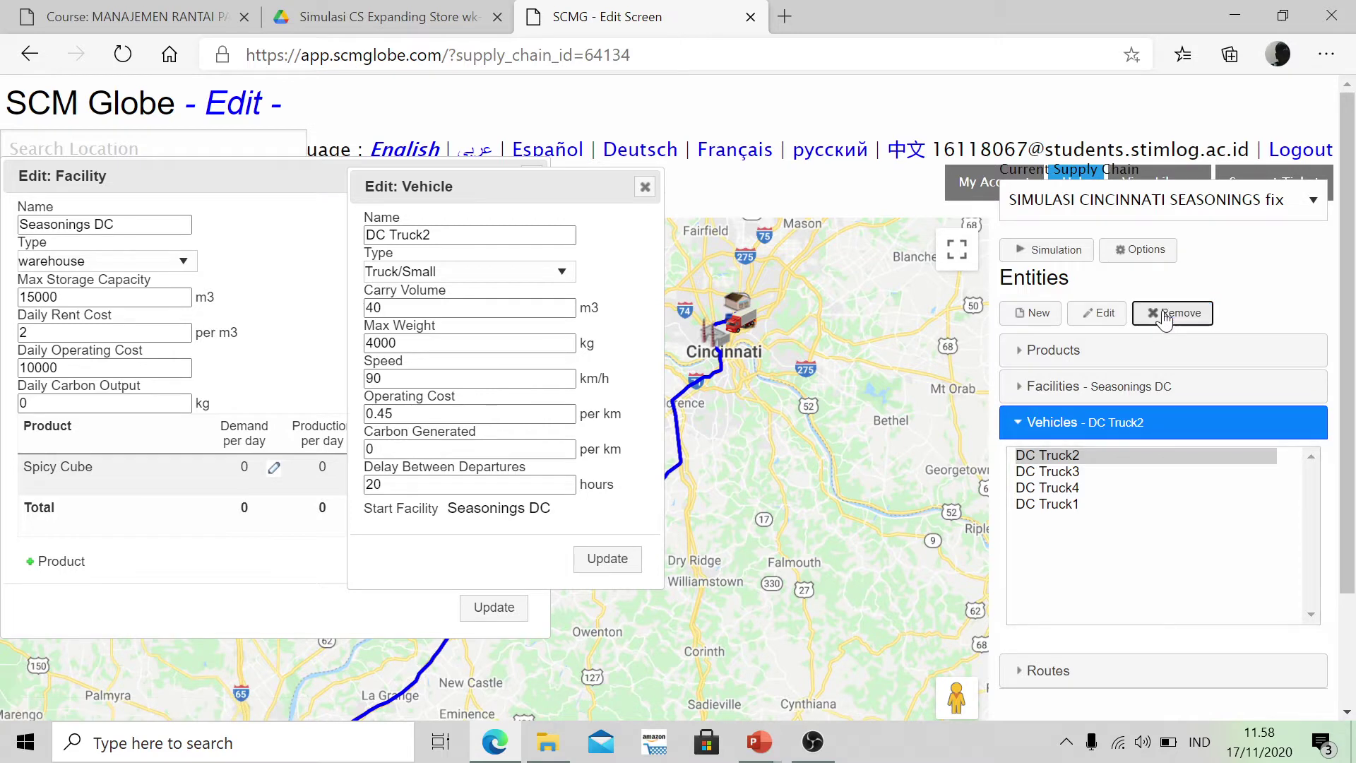
pyautogui.click(706, 605)
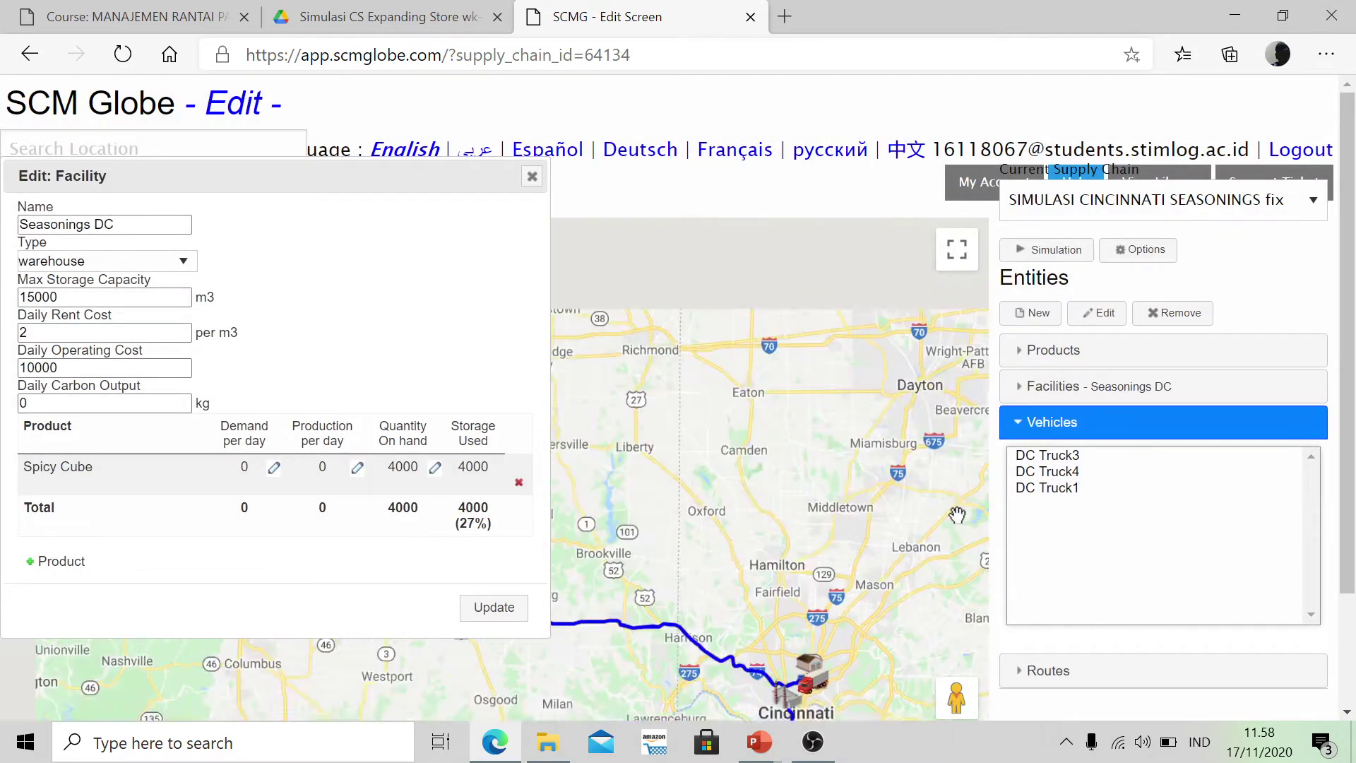
pyautogui.click(530, 182)
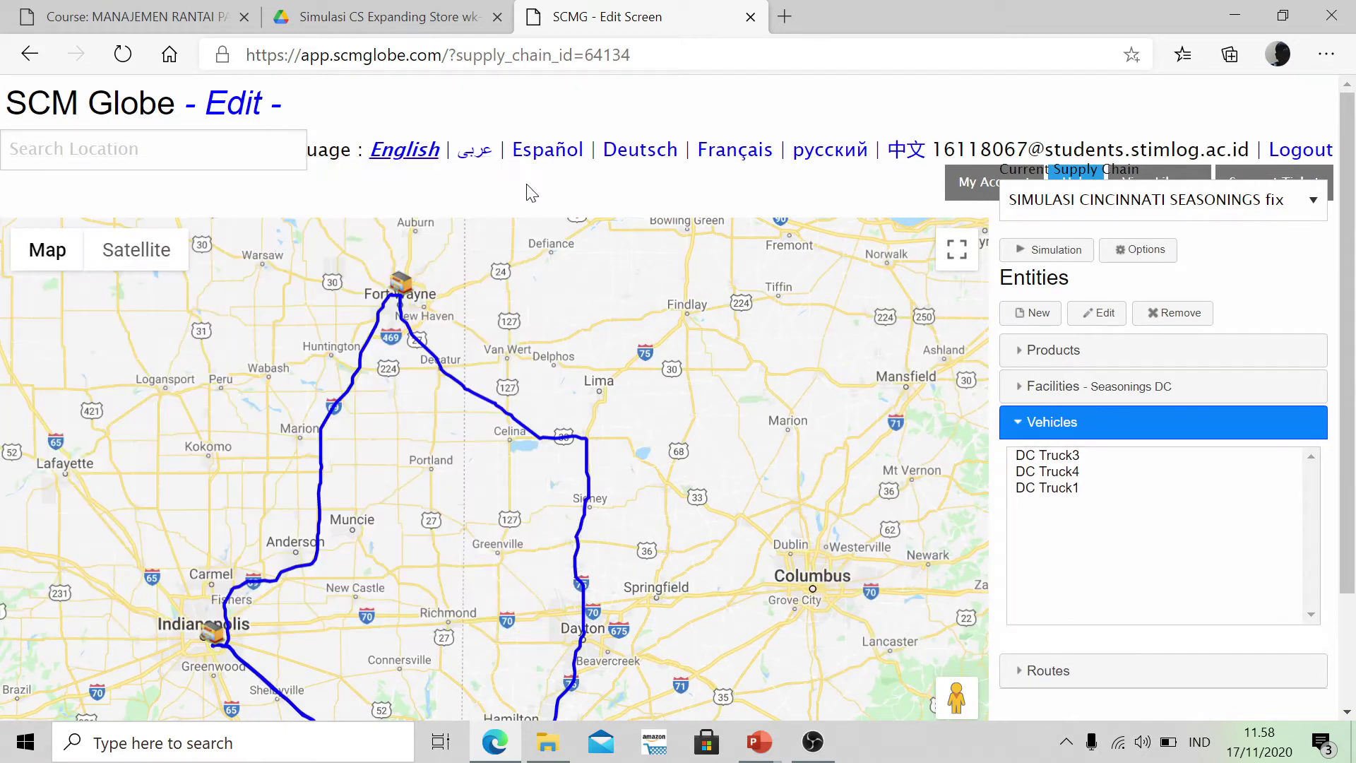
# Open the supply chain's simulation and run it at Fastest speed.
pyautogui.click(1052, 250)
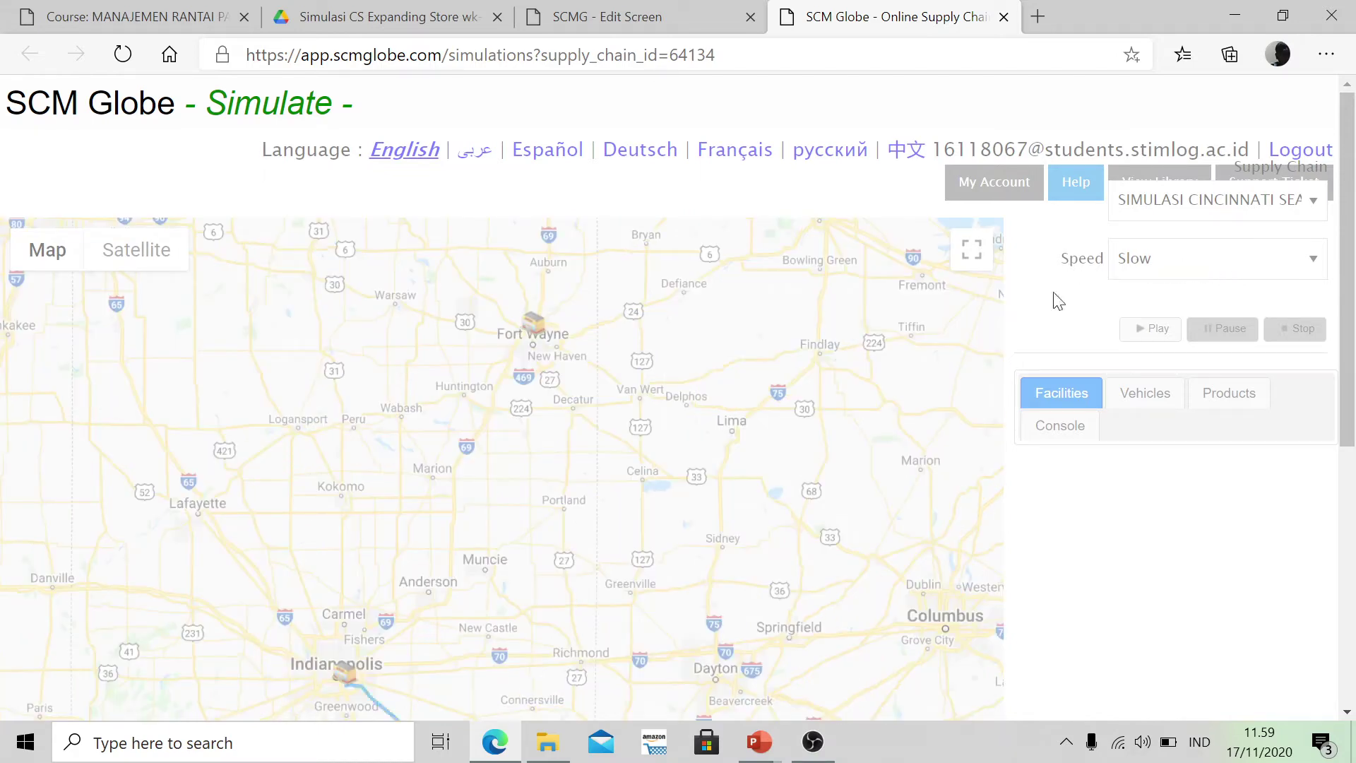
pyautogui.click(1199, 273)
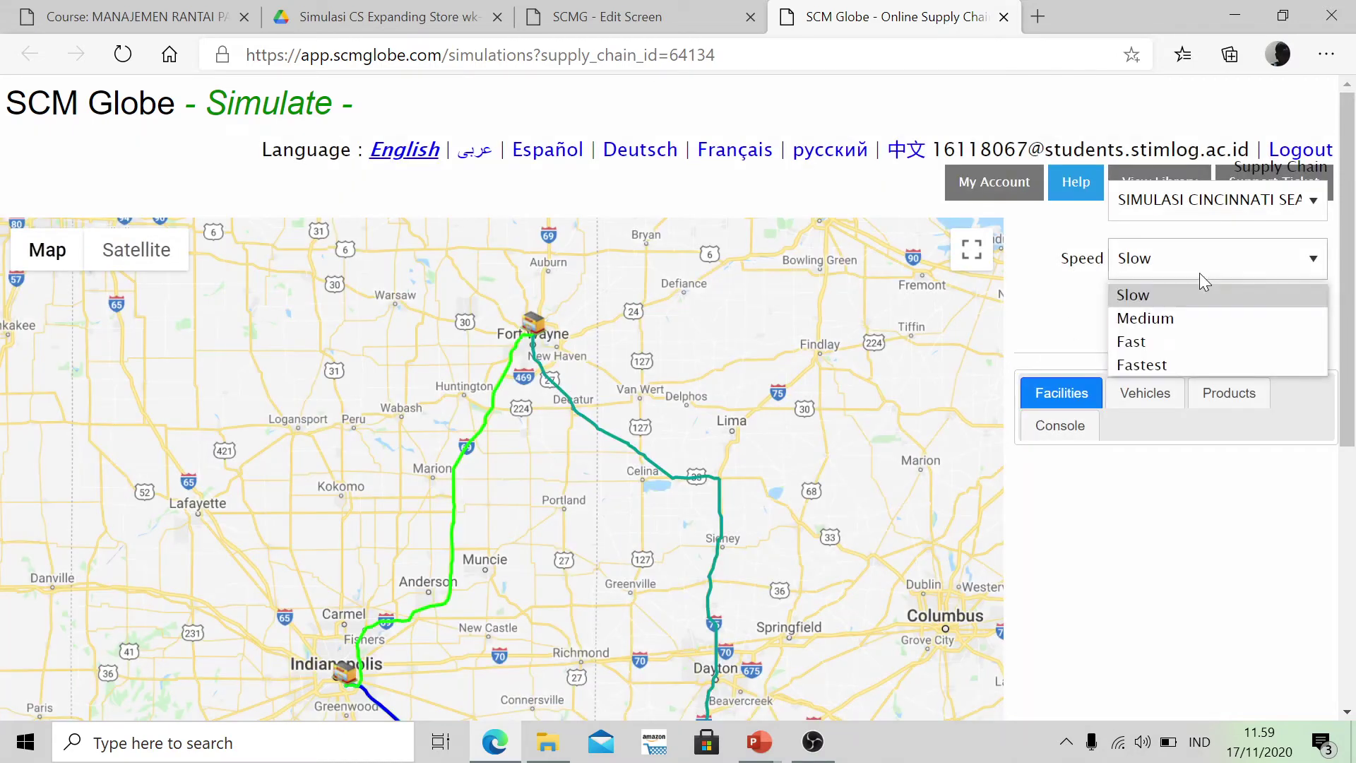
pyautogui.click(1191, 367)
pyautogui.click(1133, 335)
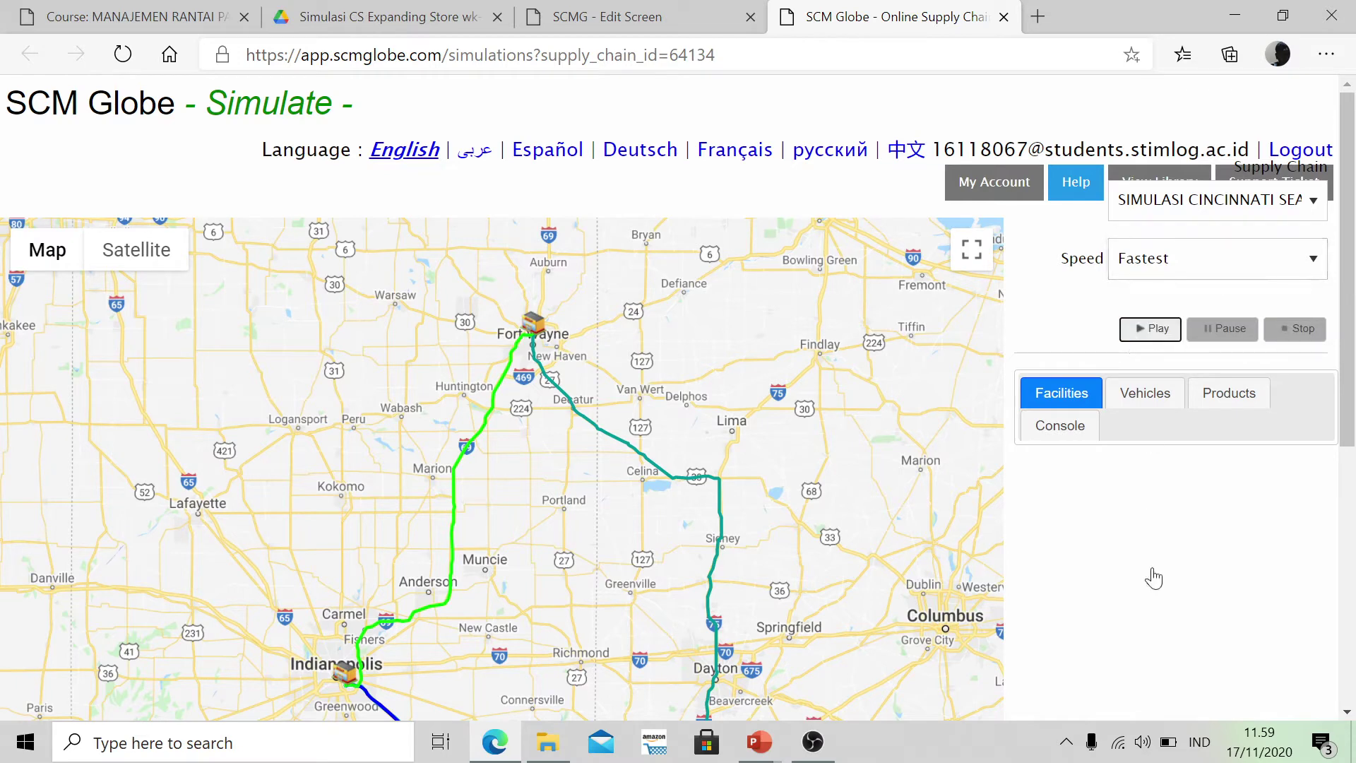
pyautogui.scroll(-1, 1193, 552)
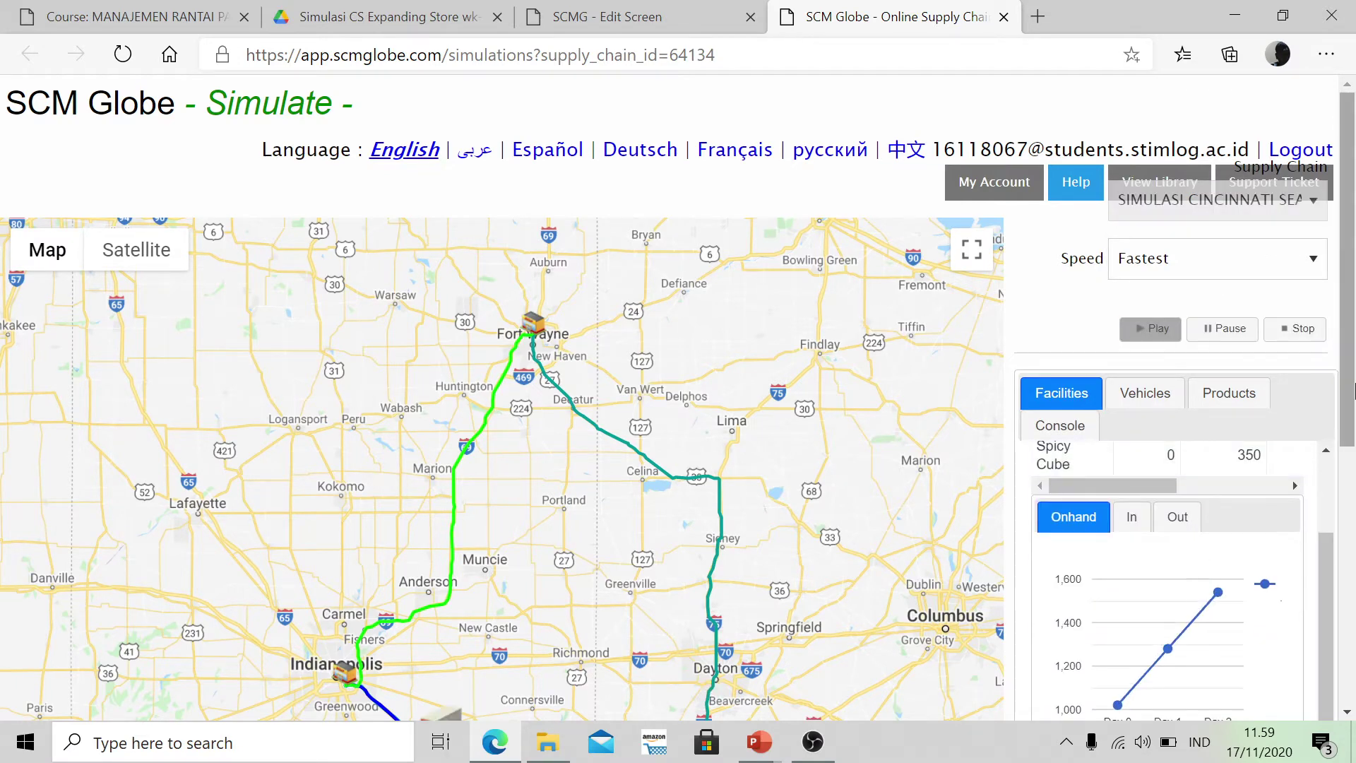
pyautogui.moveTo(1354, 392); pyautogui.dragTo(1354, 512)
pyautogui.scroll(1, 1355, 512)
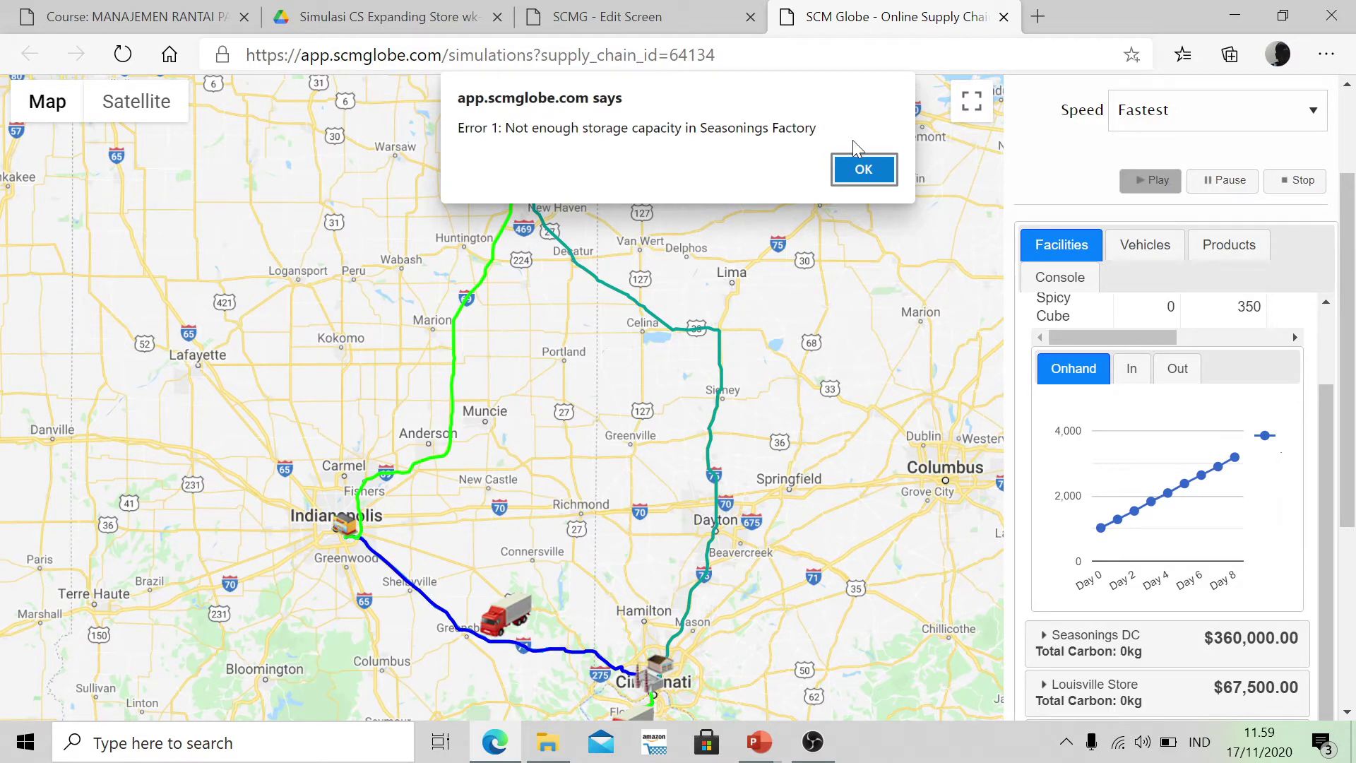
# Dismiss the simulation error and examine the Seasonings Factory statistics, especially maximum storage capacity and quantity on hand.
pyautogui.click(864, 170)
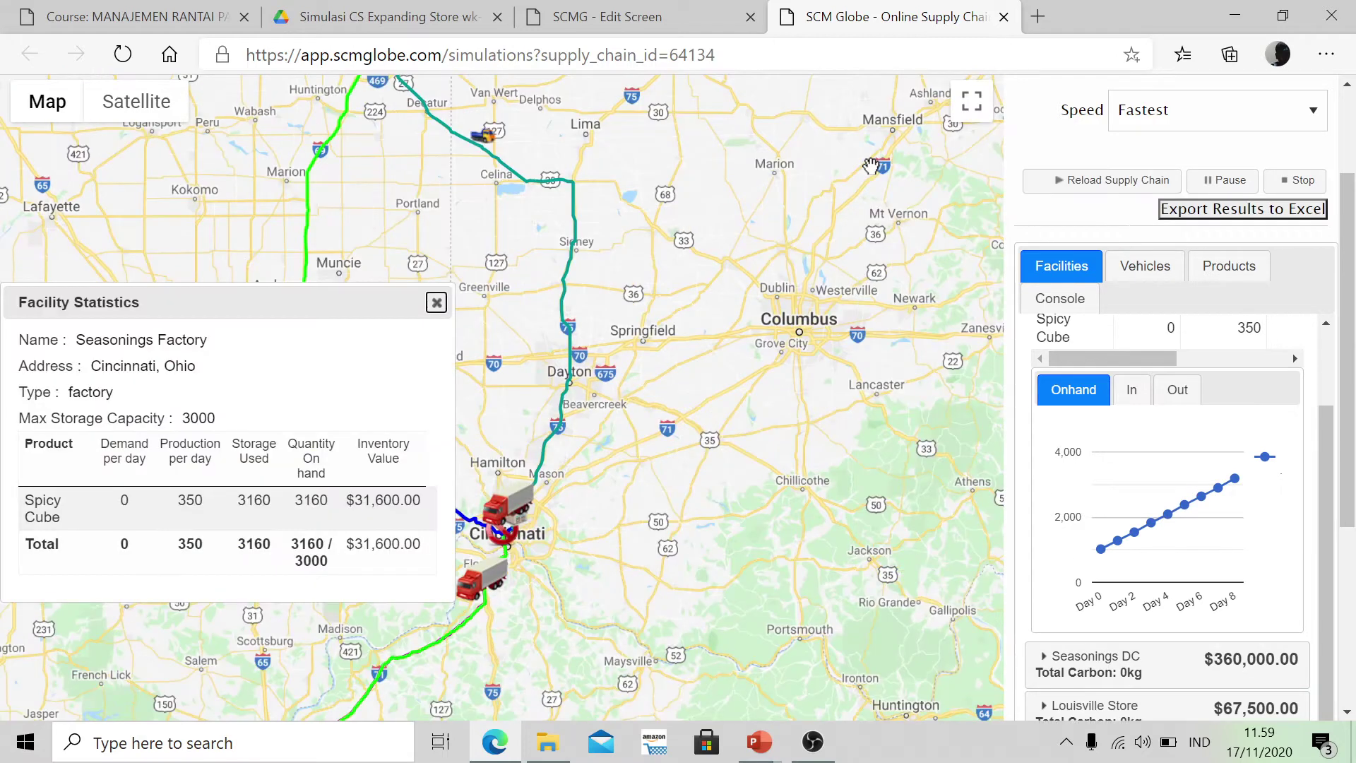
pyautogui.moveTo(355, 304); pyautogui.dragTo(567, 209)
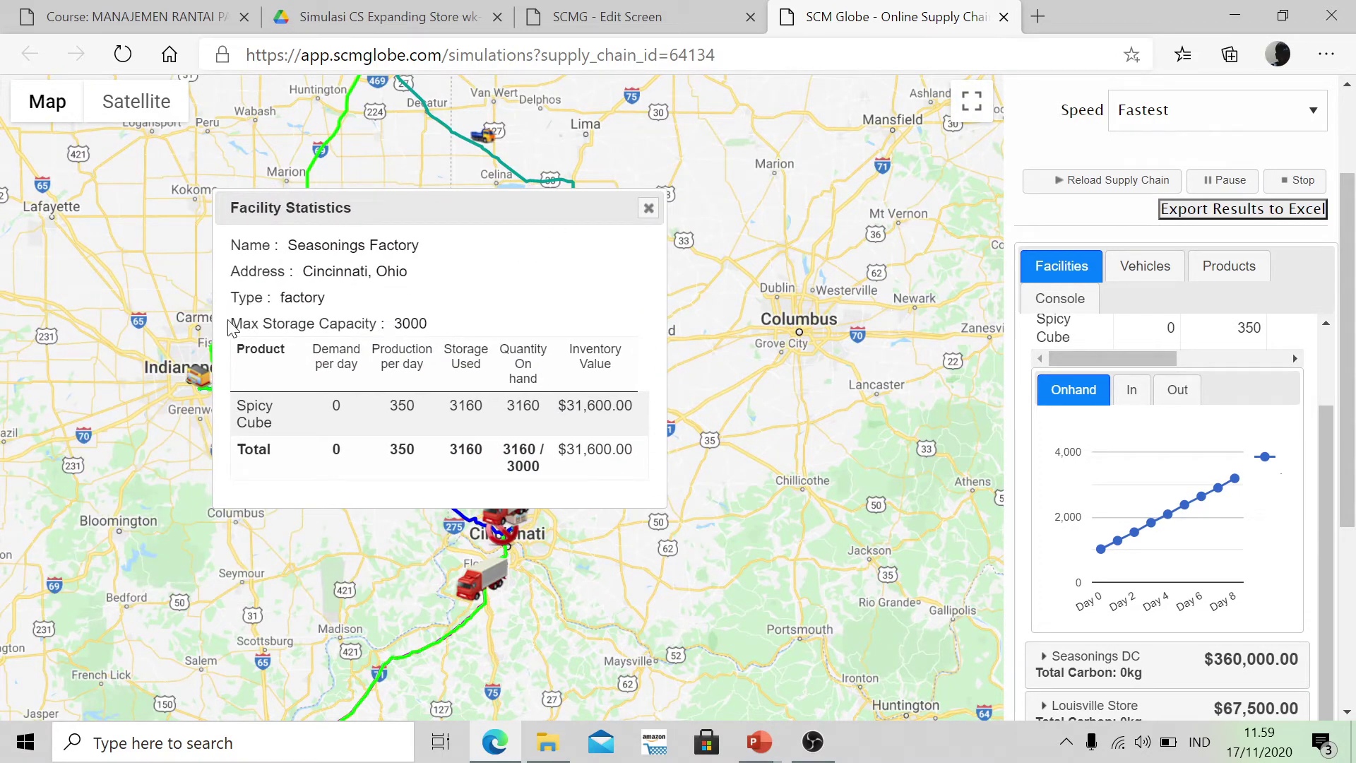
pyautogui.moveTo(228, 329); pyautogui.dragTo(427, 334)
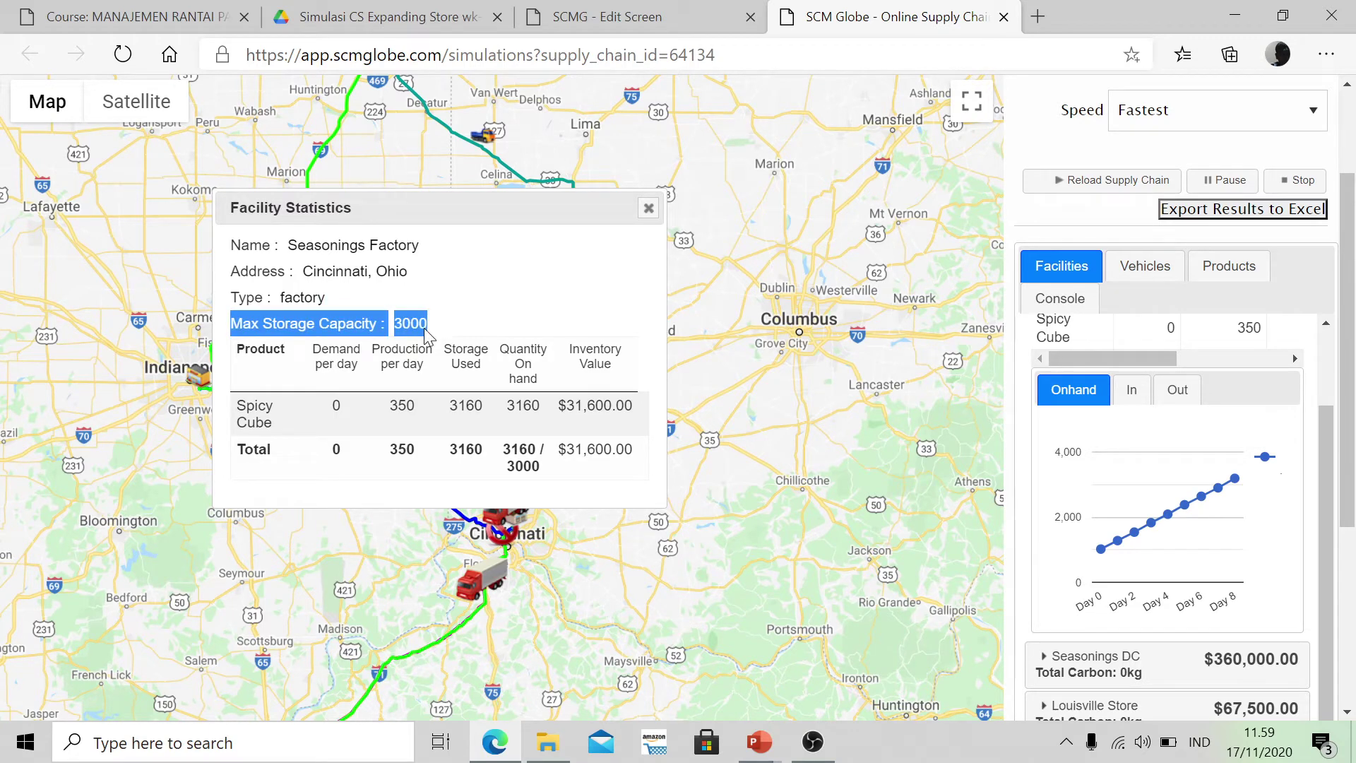
pyautogui.click(518, 372)
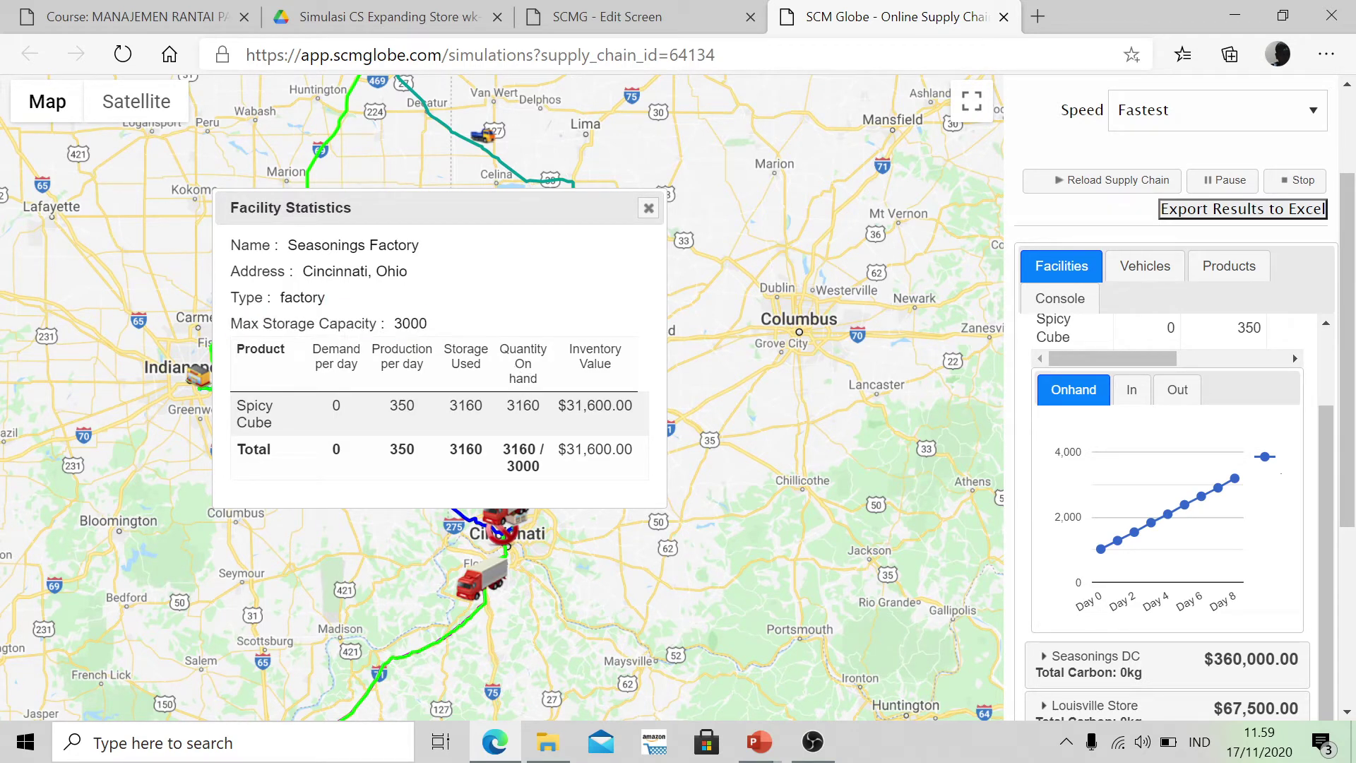
pyautogui.doubleClick(553, 416)
# Switch to the PowerPoint slides and read the suggested fixes for Problem-3 on the factory's storage capacity.
pyautogui.hotkey('alt', 'Tab')
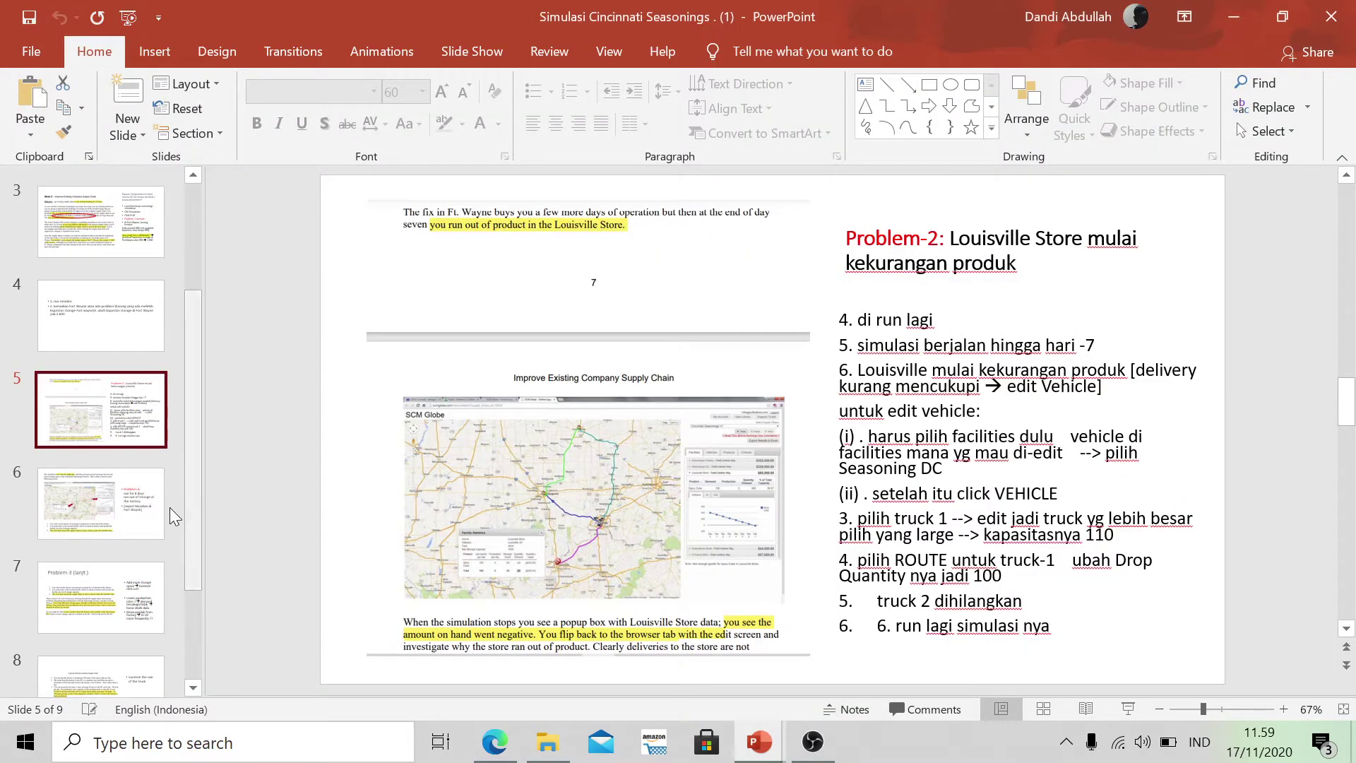
pyautogui.click(70, 490)
pyautogui.press('Down')
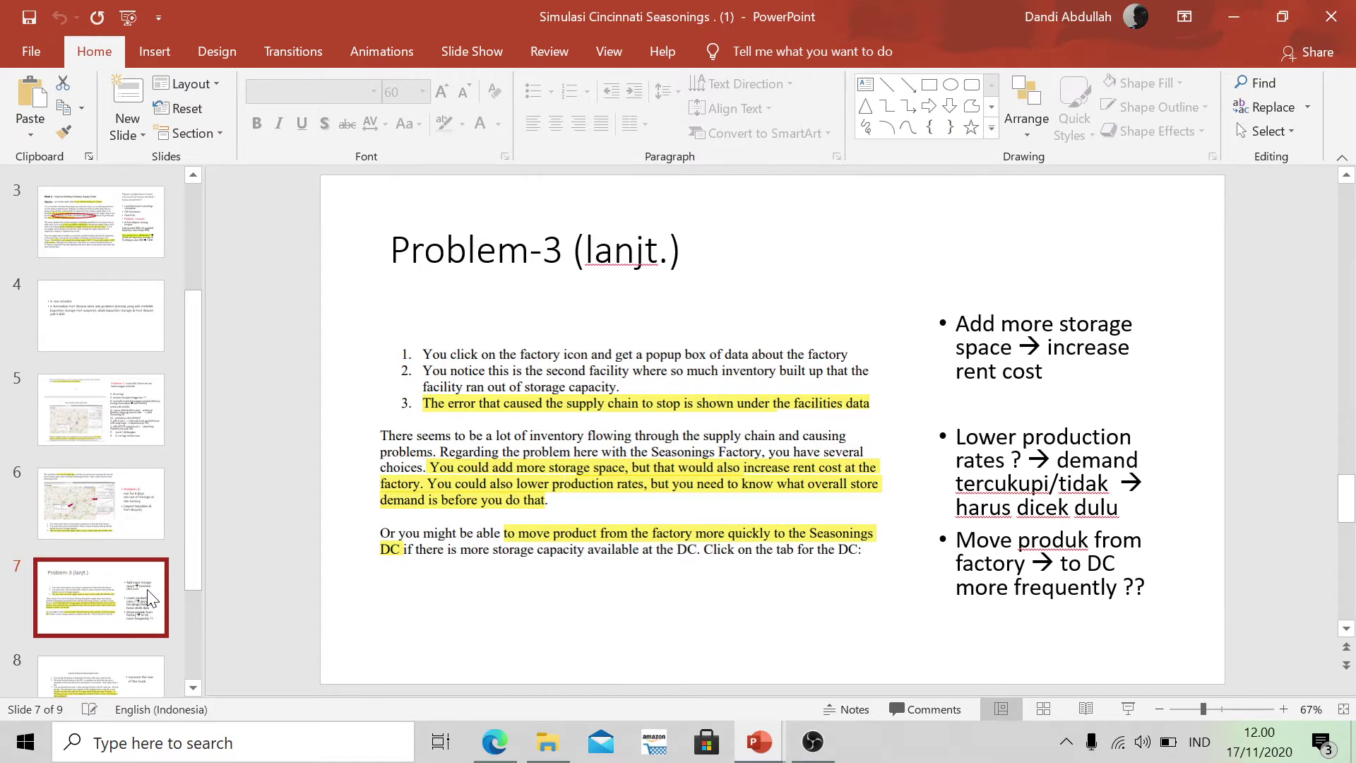
pyautogui.press('Down')
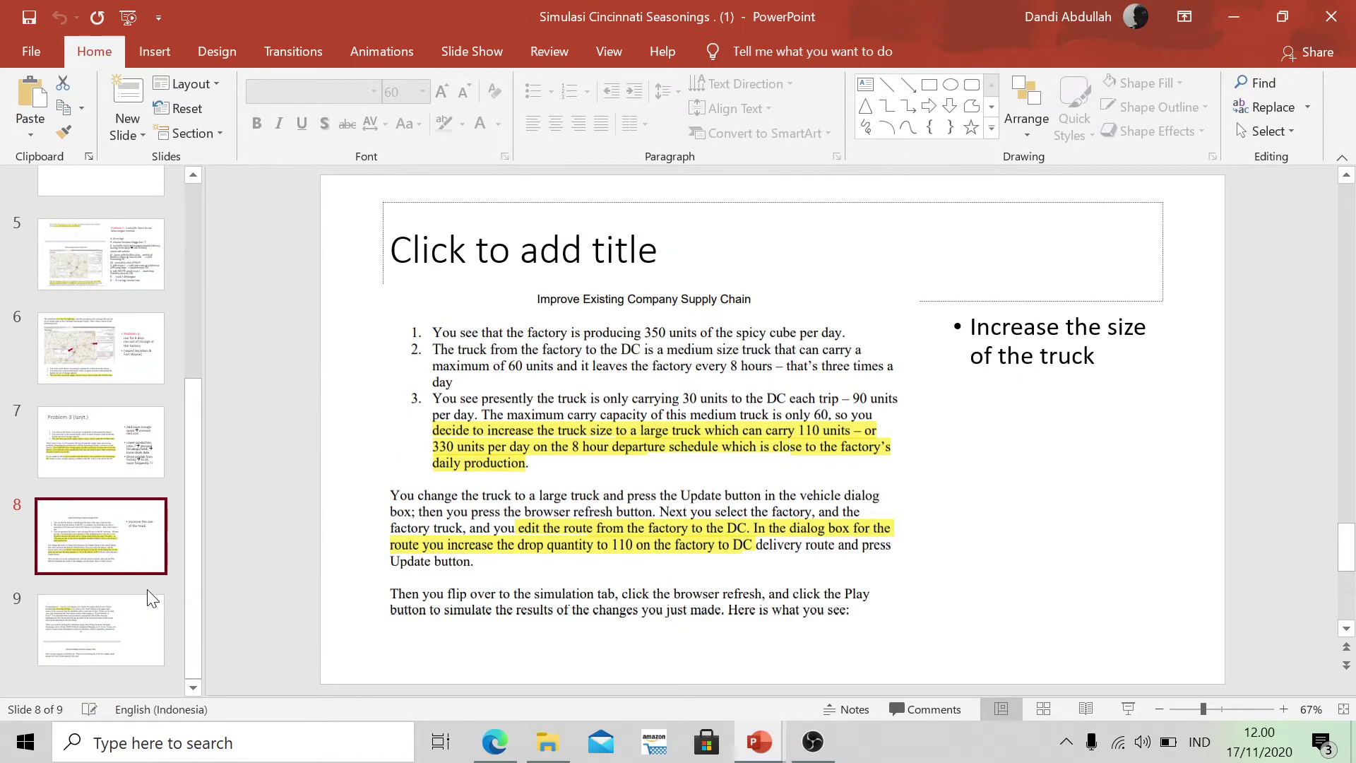
pyautogui.press('Up')
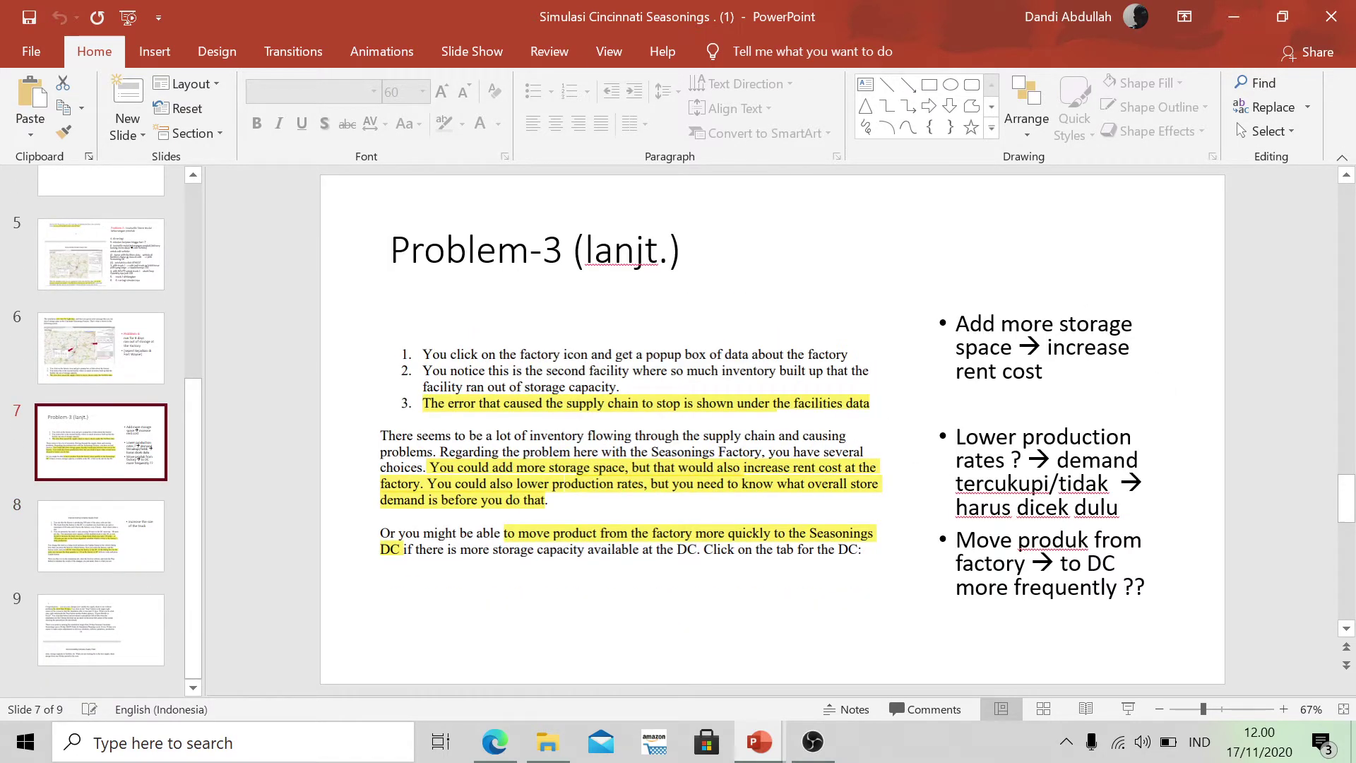
pyautogui.click(101, 535)
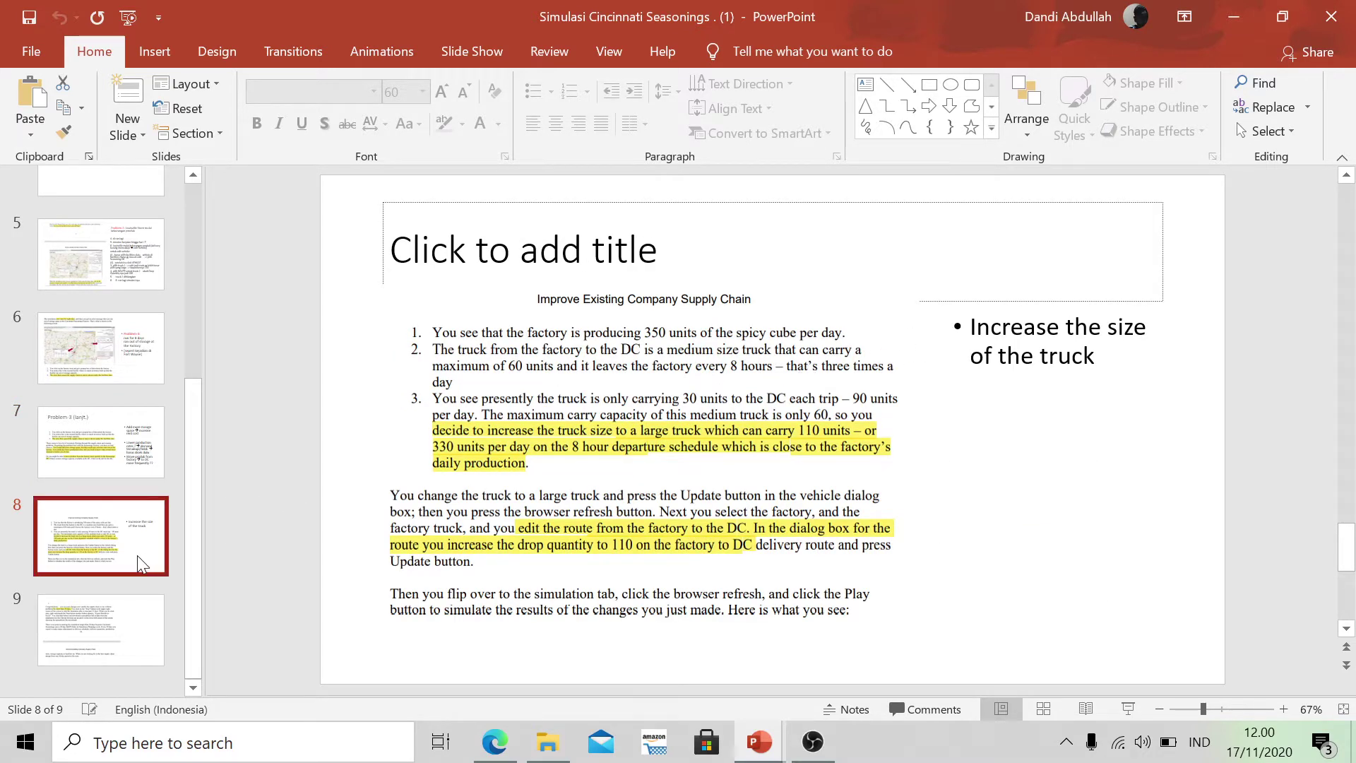
pyautogui.click(101, 611)
pyautogui.click(102, 547)
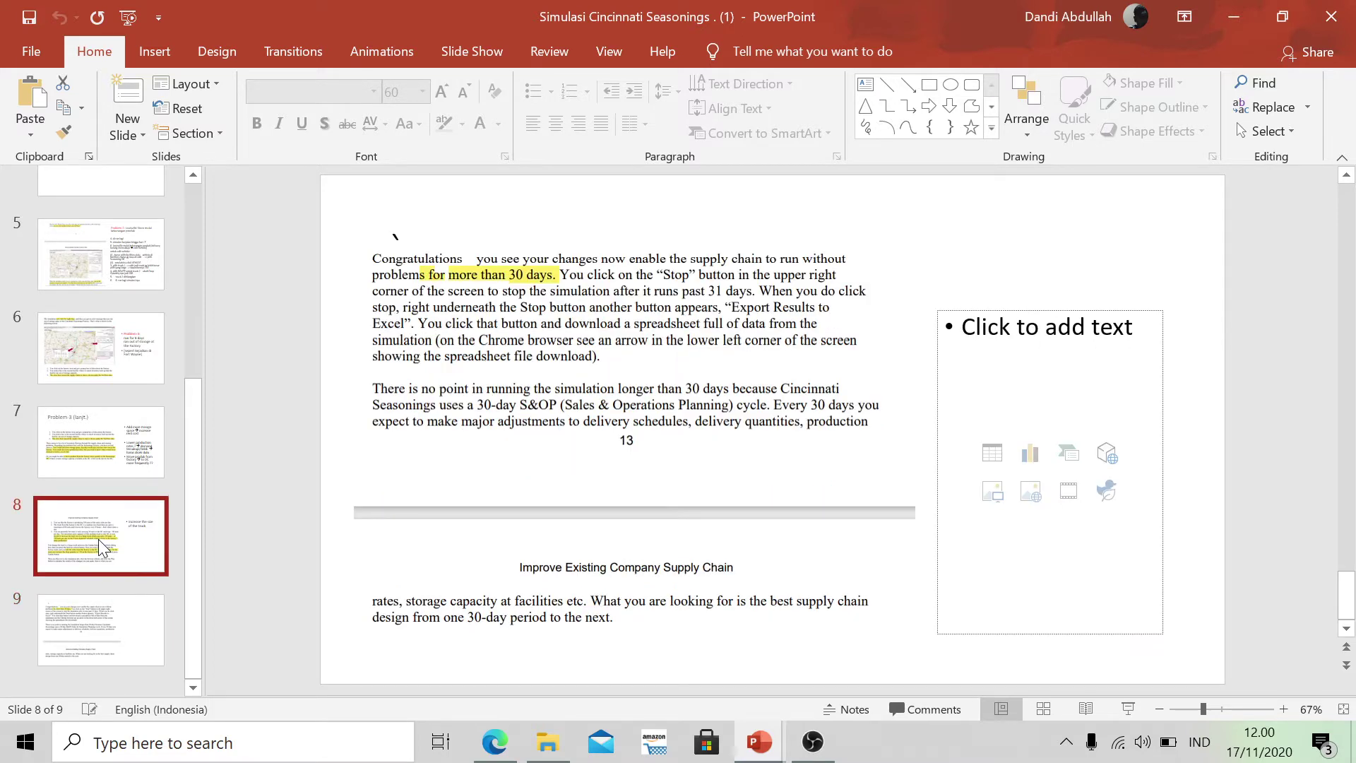
# Switch back to SCM Globe, close the factory statistics and open the Seasonings Factory facility on the edit screen.
pyautogui.hotkey('alt', 'Tab')
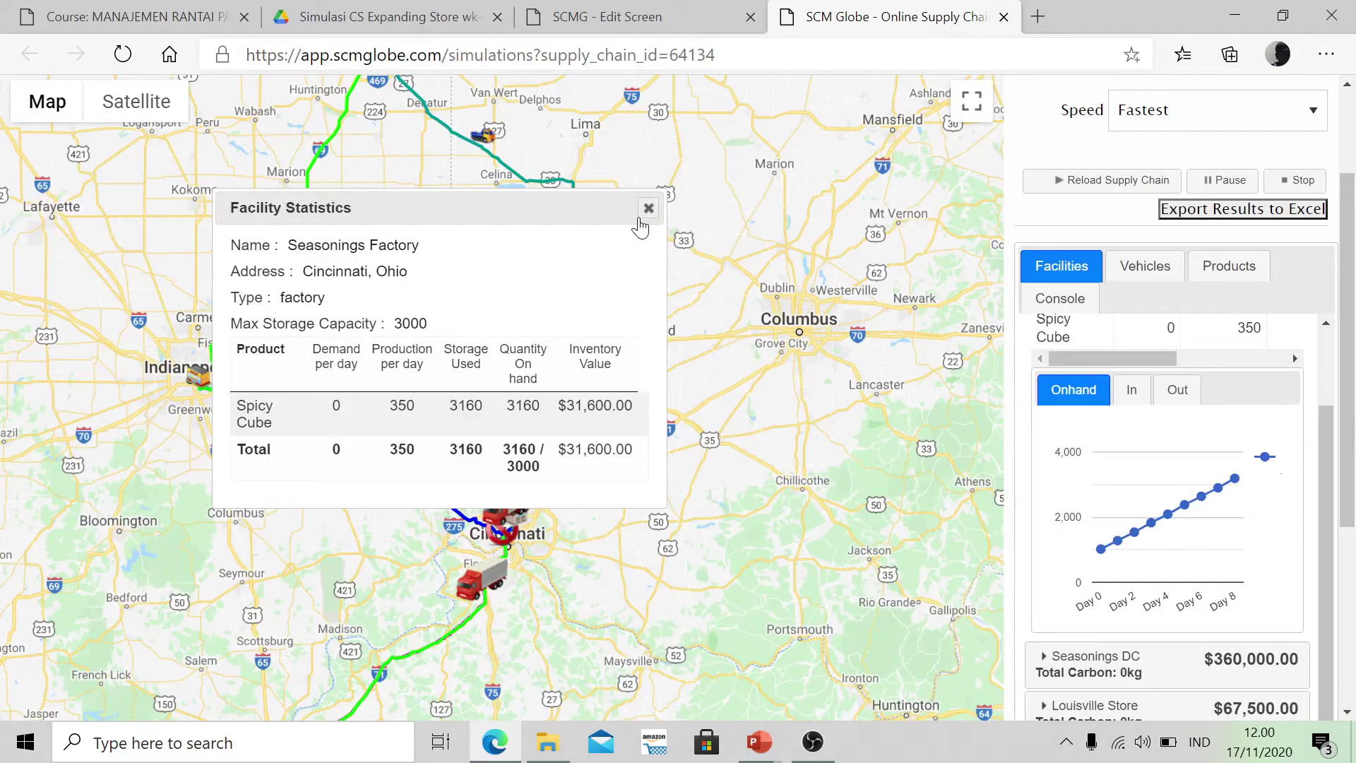
pyautogui.click(648, 207)
pyautogui.click(674, 17)
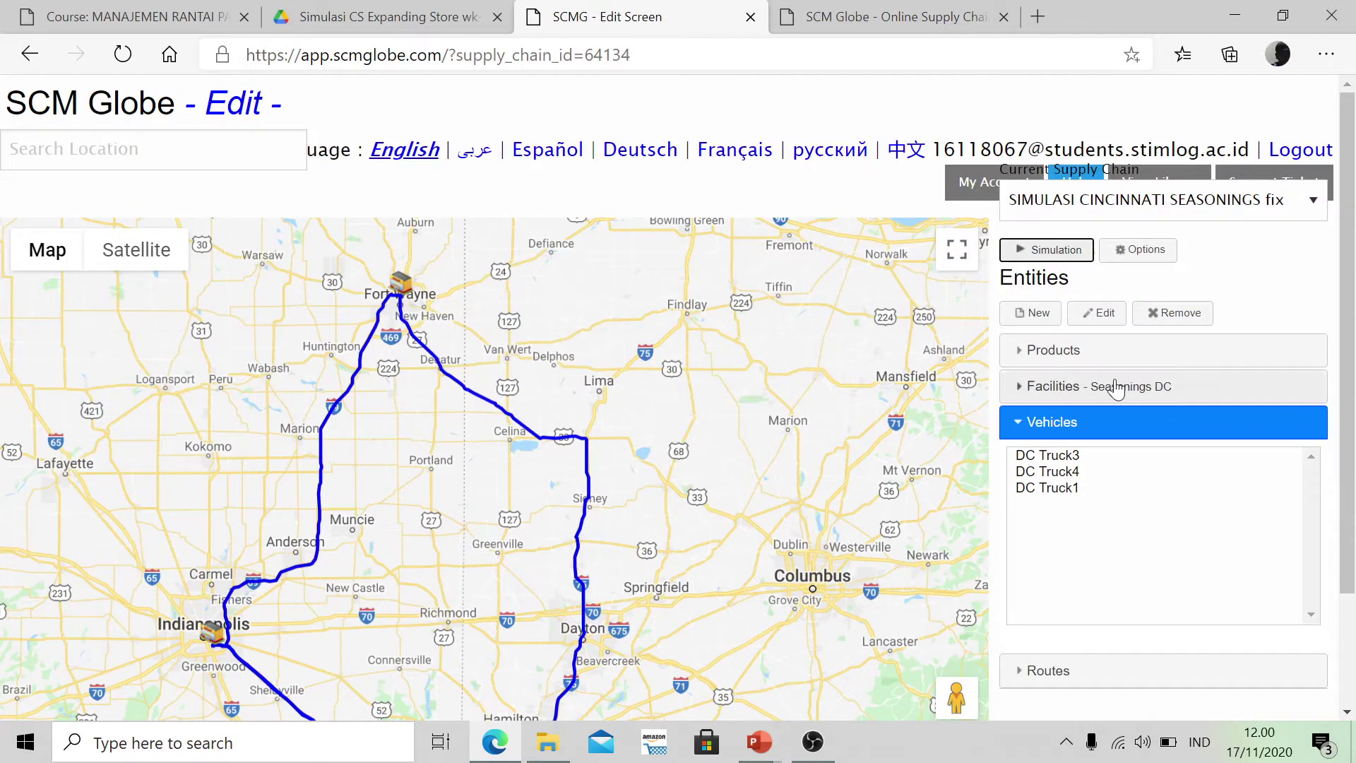
pyautogui.click(1060, 386)
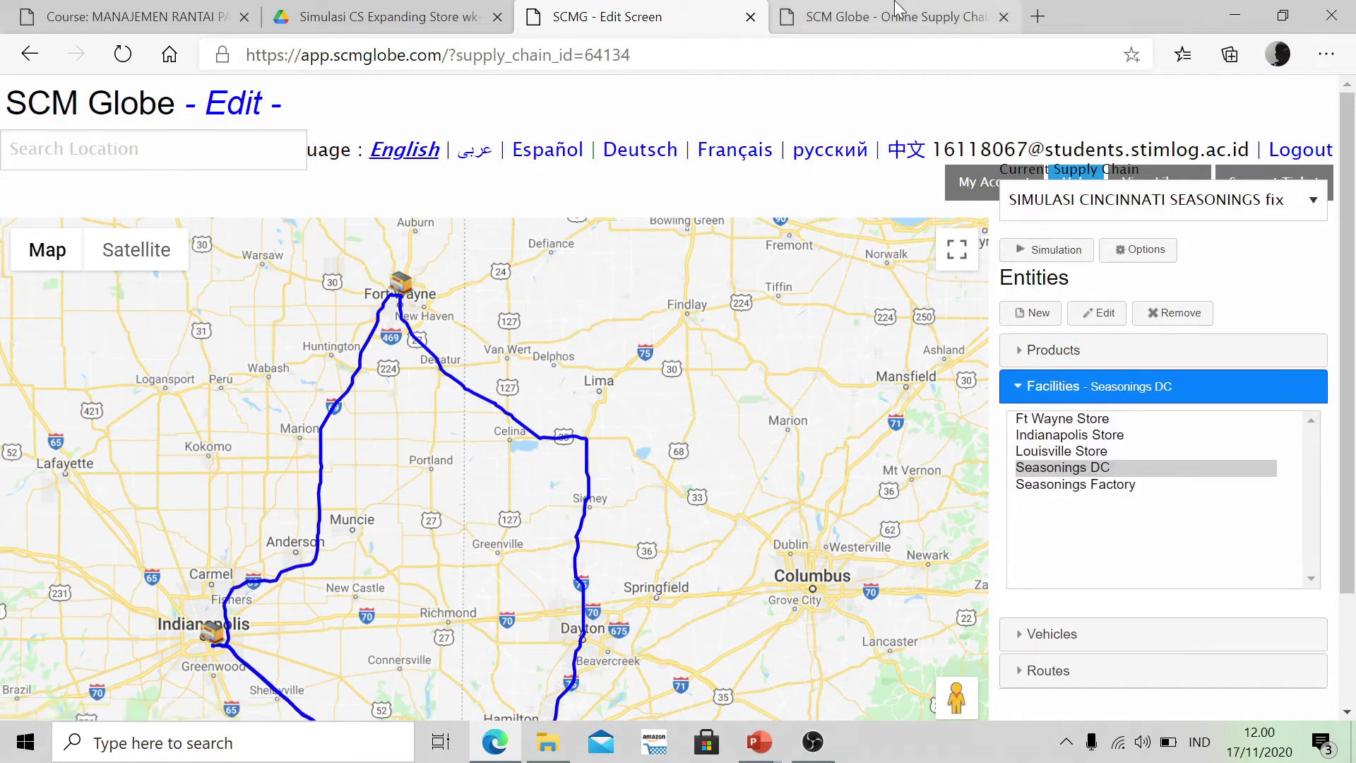
pyautogui.click(895, 8)
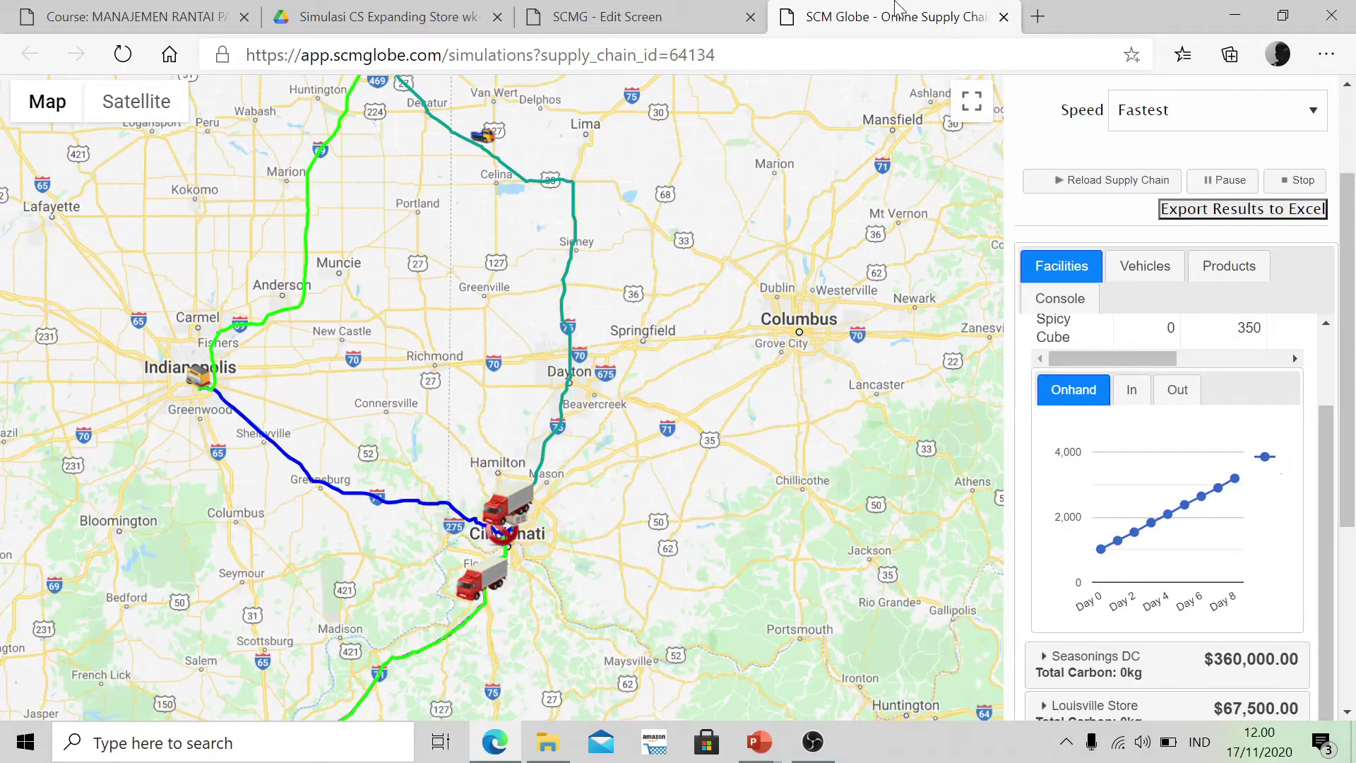
pyautogui.click(708, 9)
pyautogui.doubleClick(1095, 486)
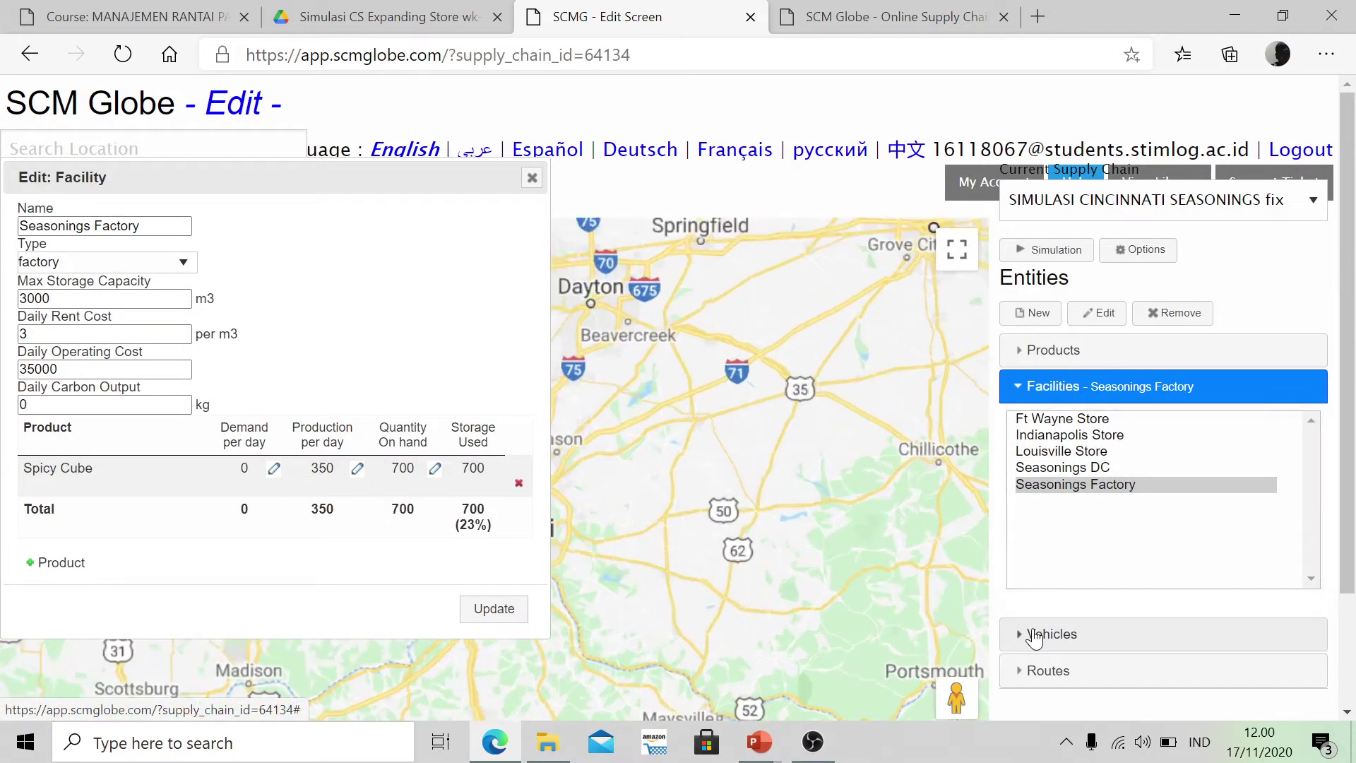
# Open the Factory Truck 1 vehicle of Seasonings Factory and check the slide's truck size instructions.
pyautogui.click(1034, 636)
pyautogui.click(1035, 458)
pyautogui.doubleClick(1033, 458)
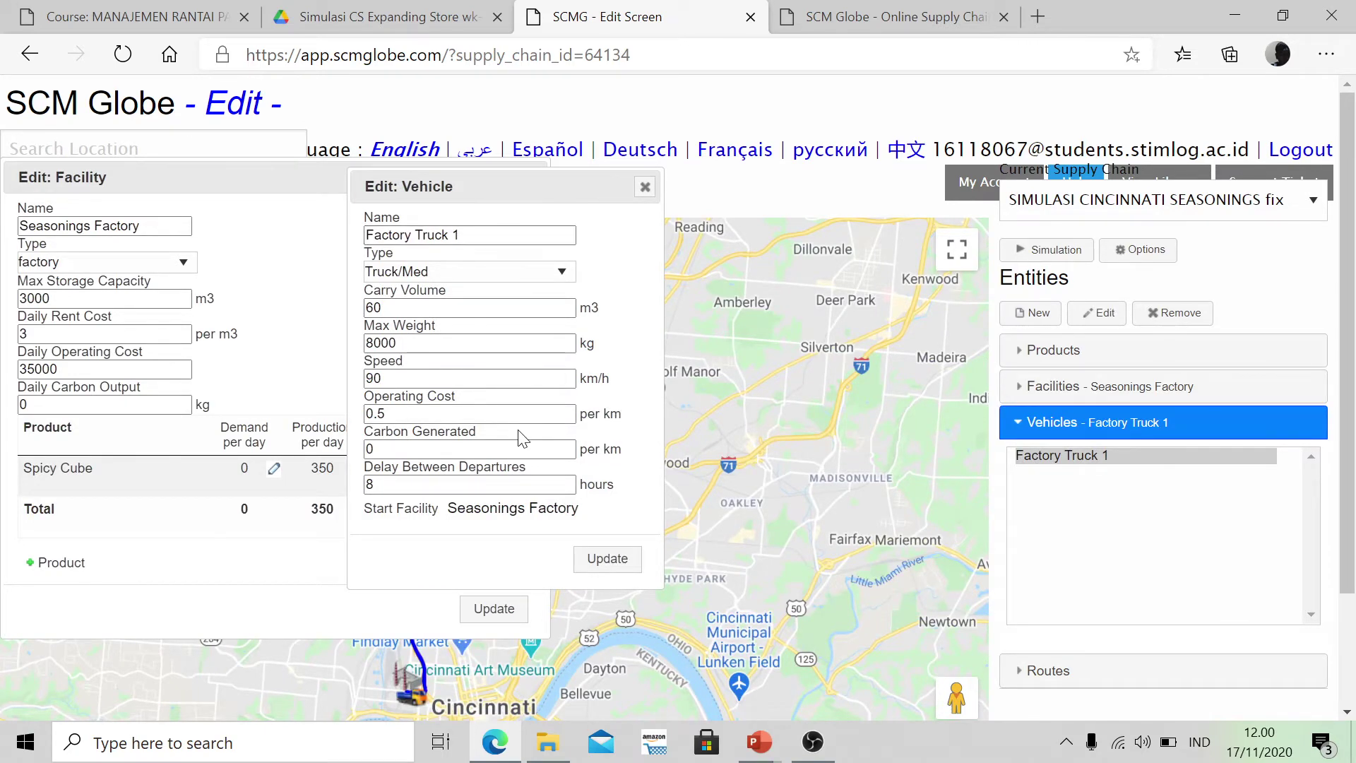
pyautogui.hotkey('alt', 'Tab')
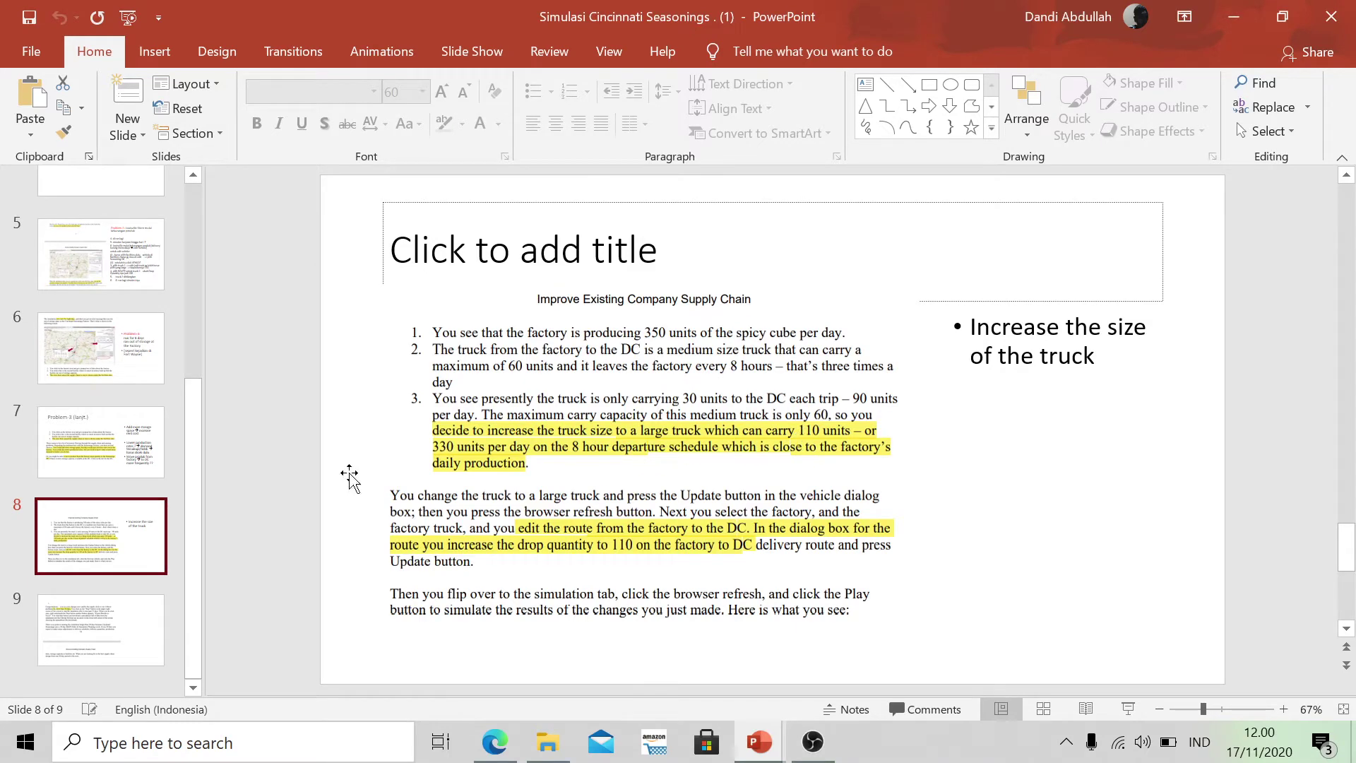
pyautogui.hotkey('alt', 'Tab')
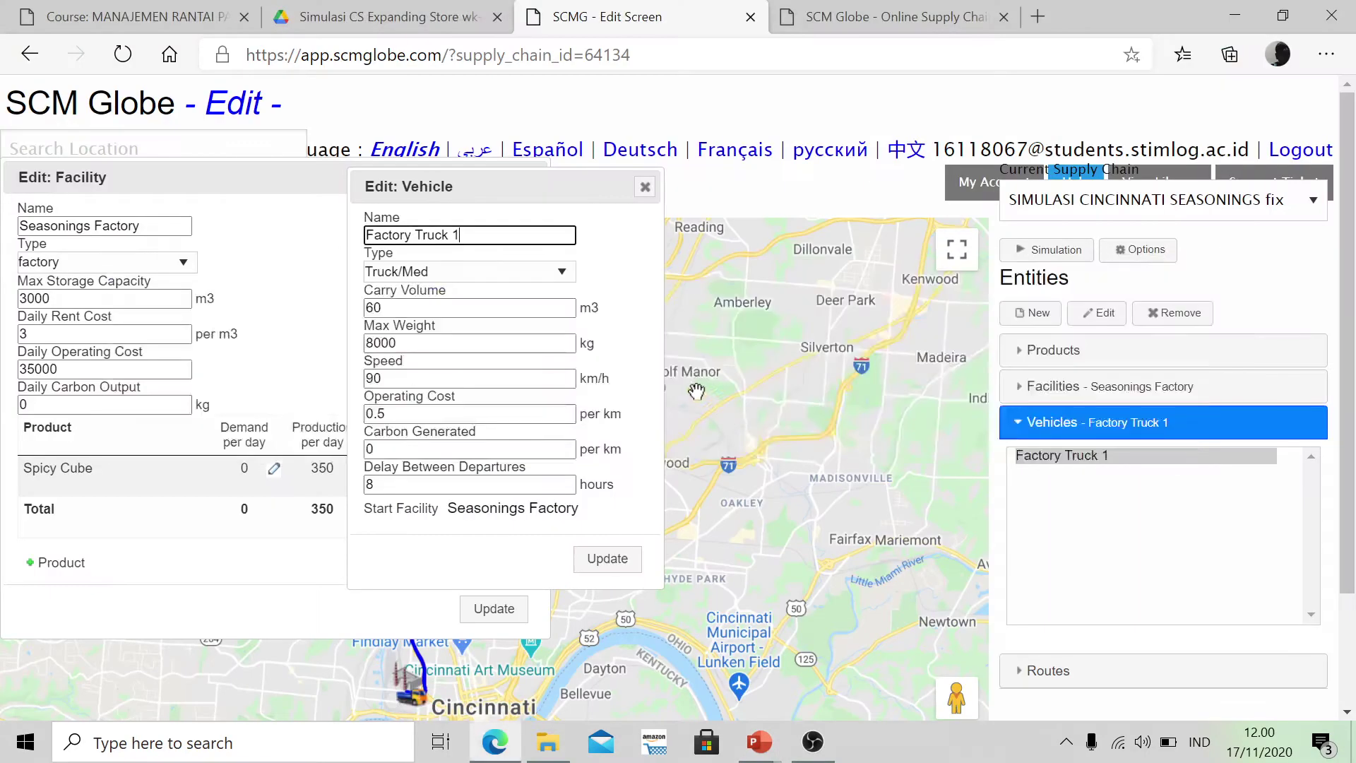
# Change Factory Truck 1's type to Truck/Large and save the vehicle.
pyautogui.click(408, 275)
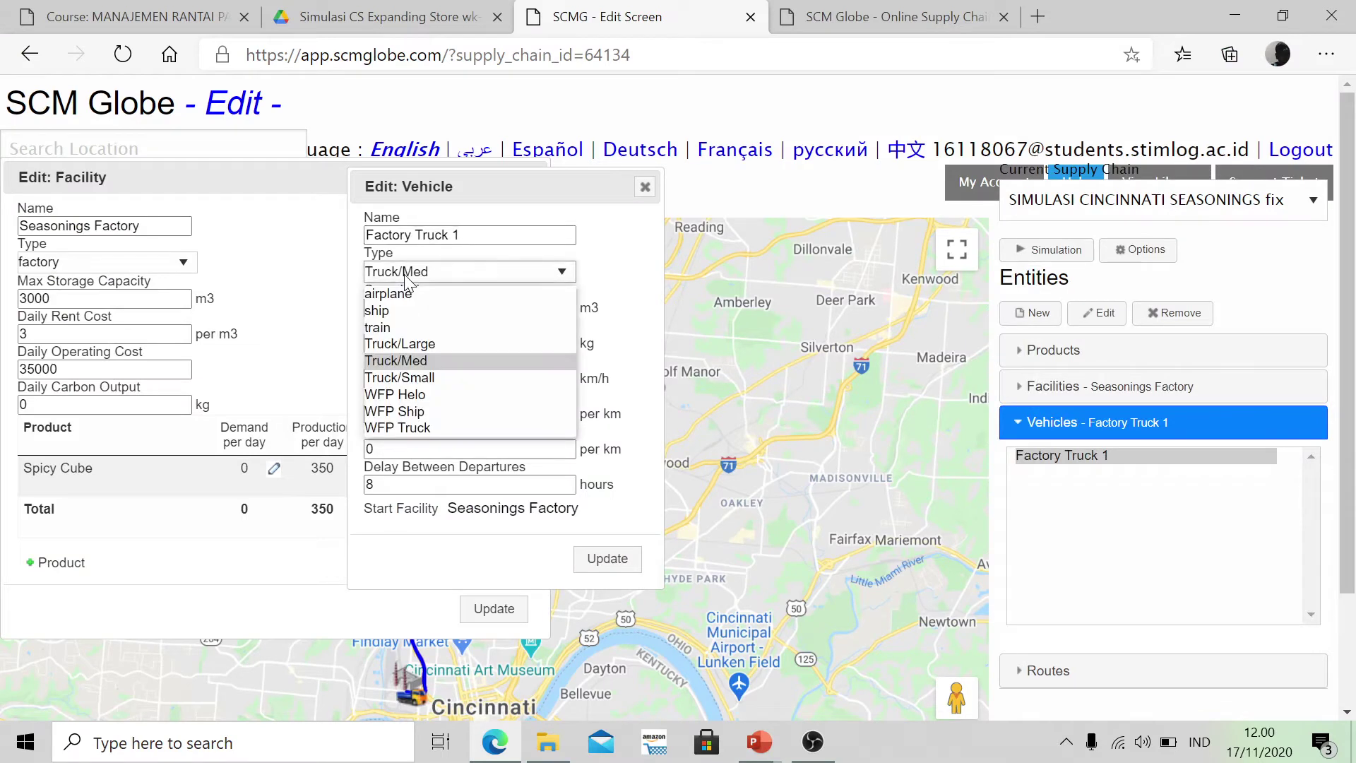
pyautogui.click(407, 275)
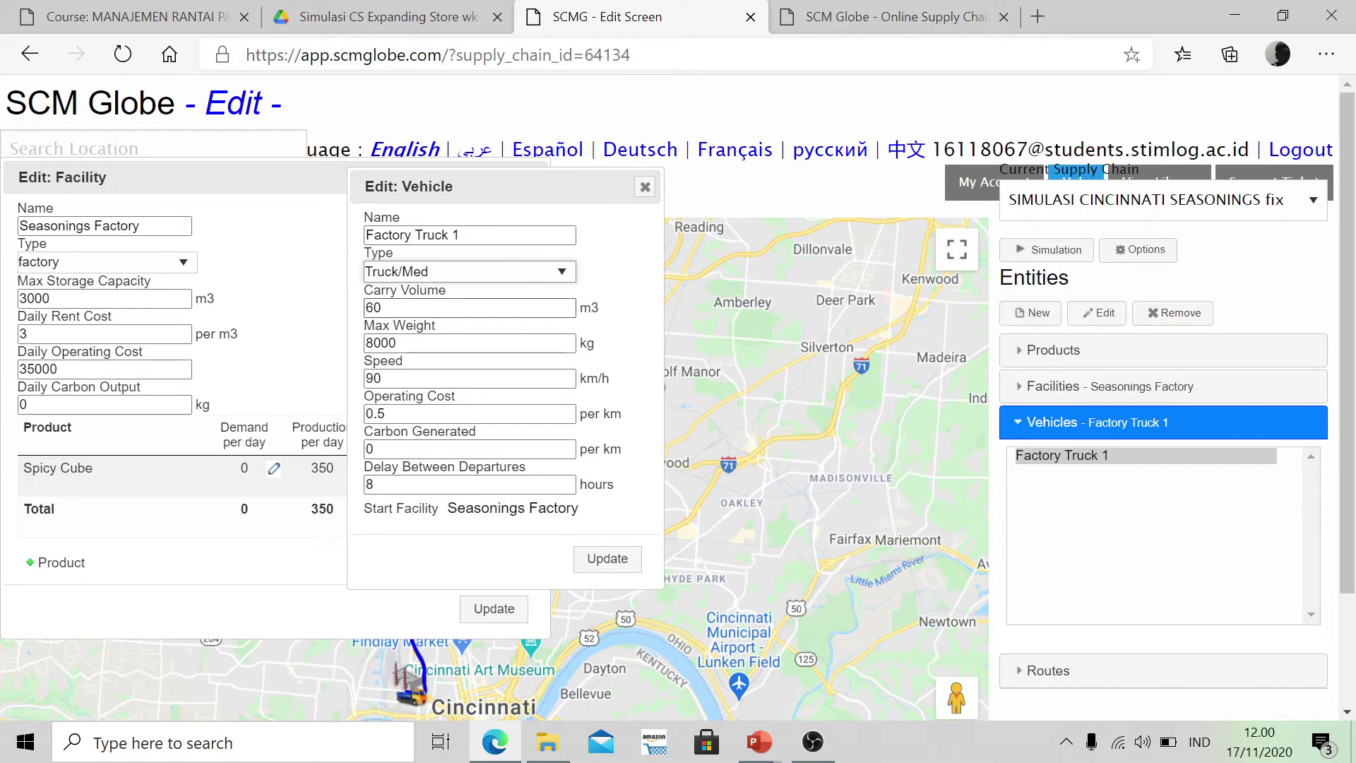
pyautogui.click(441, 274)
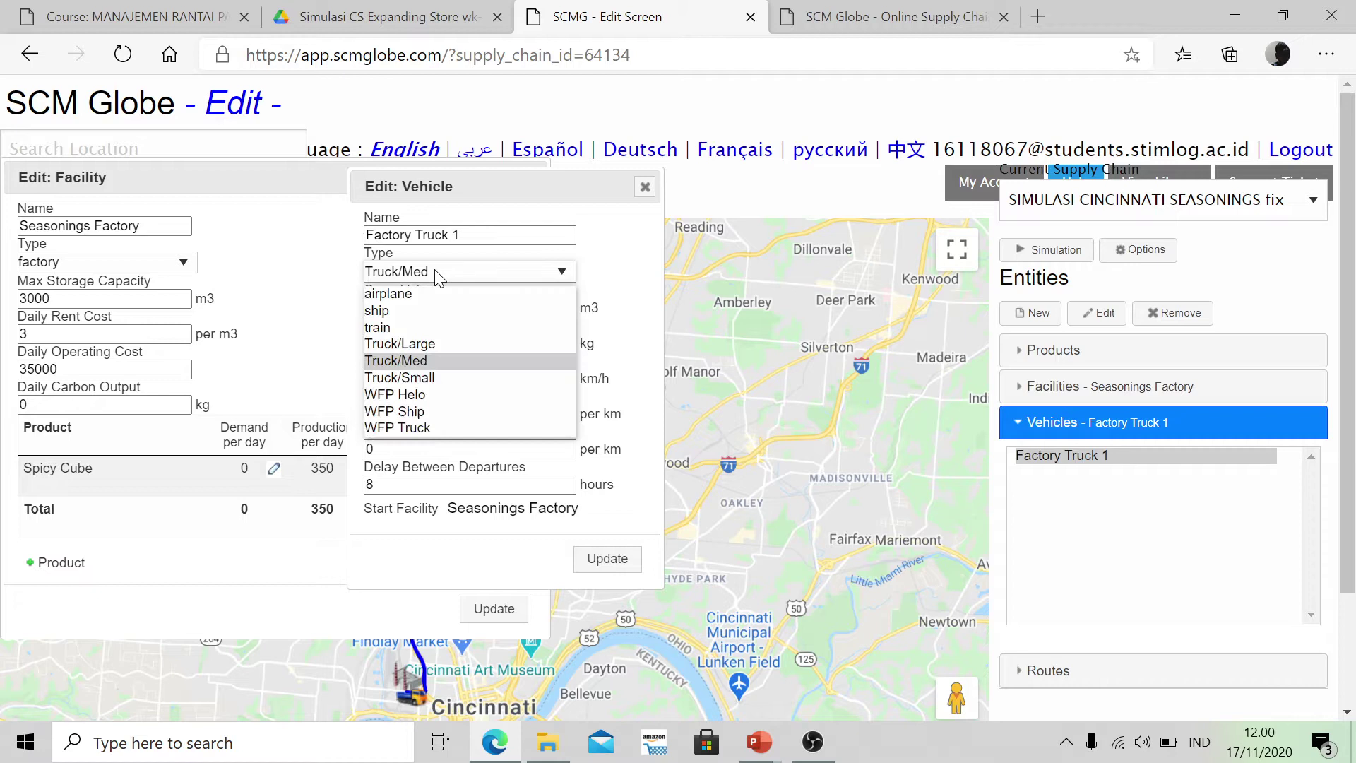
pyautogui.click(425, 345)
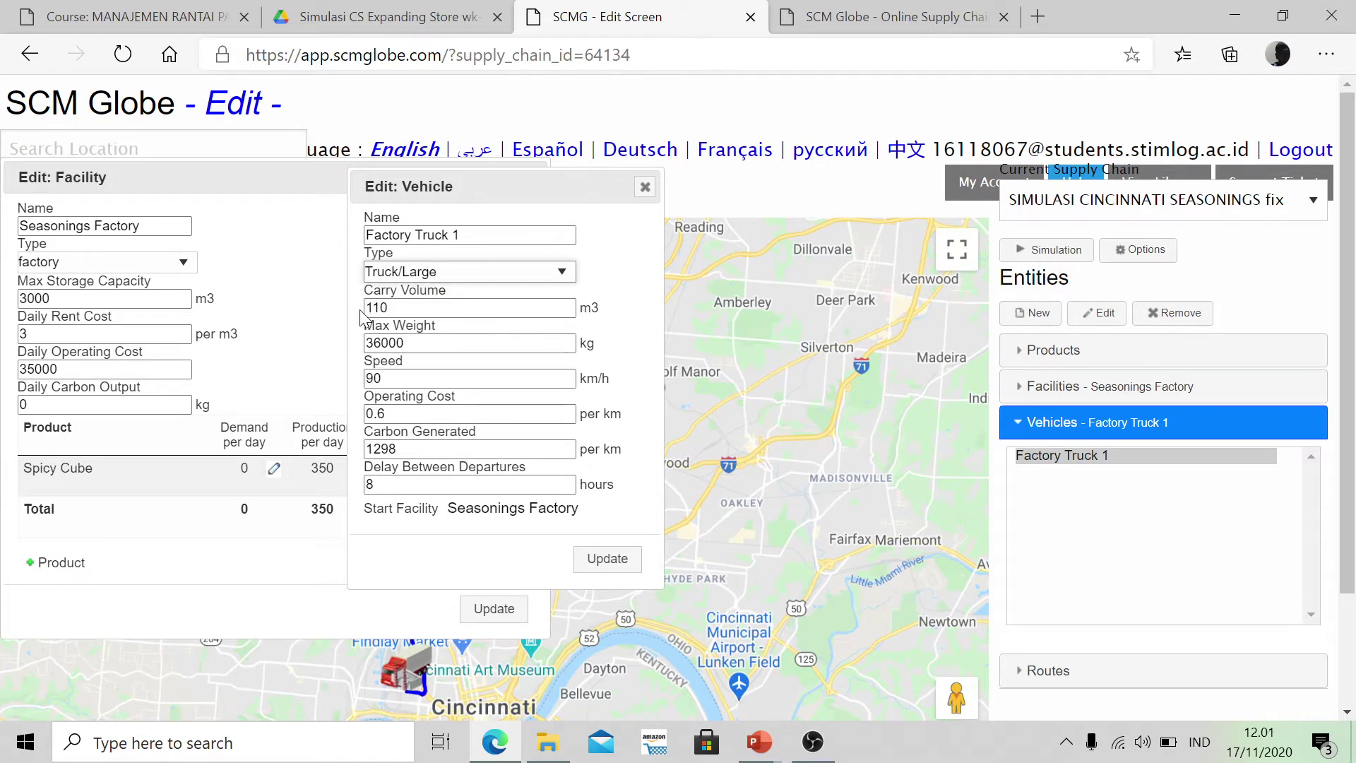
pyautogui.click(609, 565)
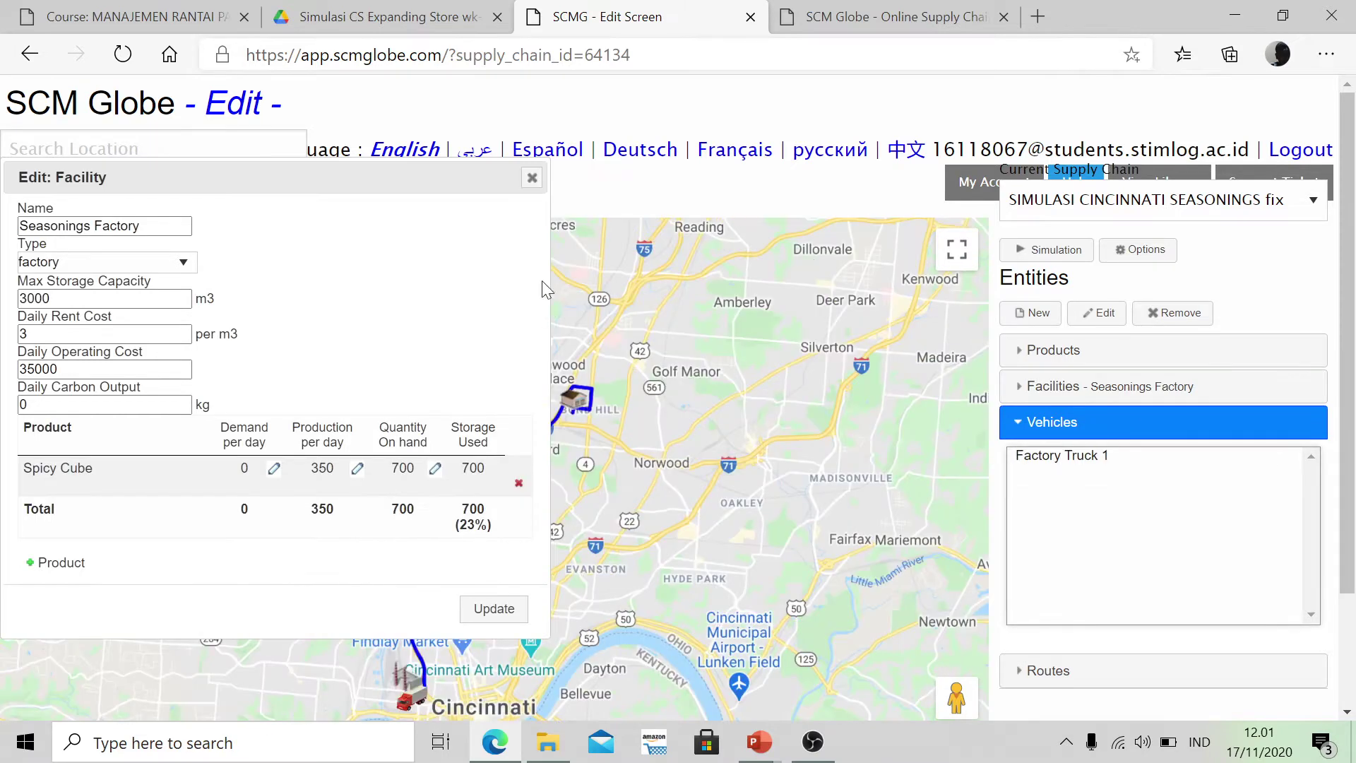
# Open the Factory to DC route of Factory Truck 1 for editing.
pyautogui.click(1061, 675)
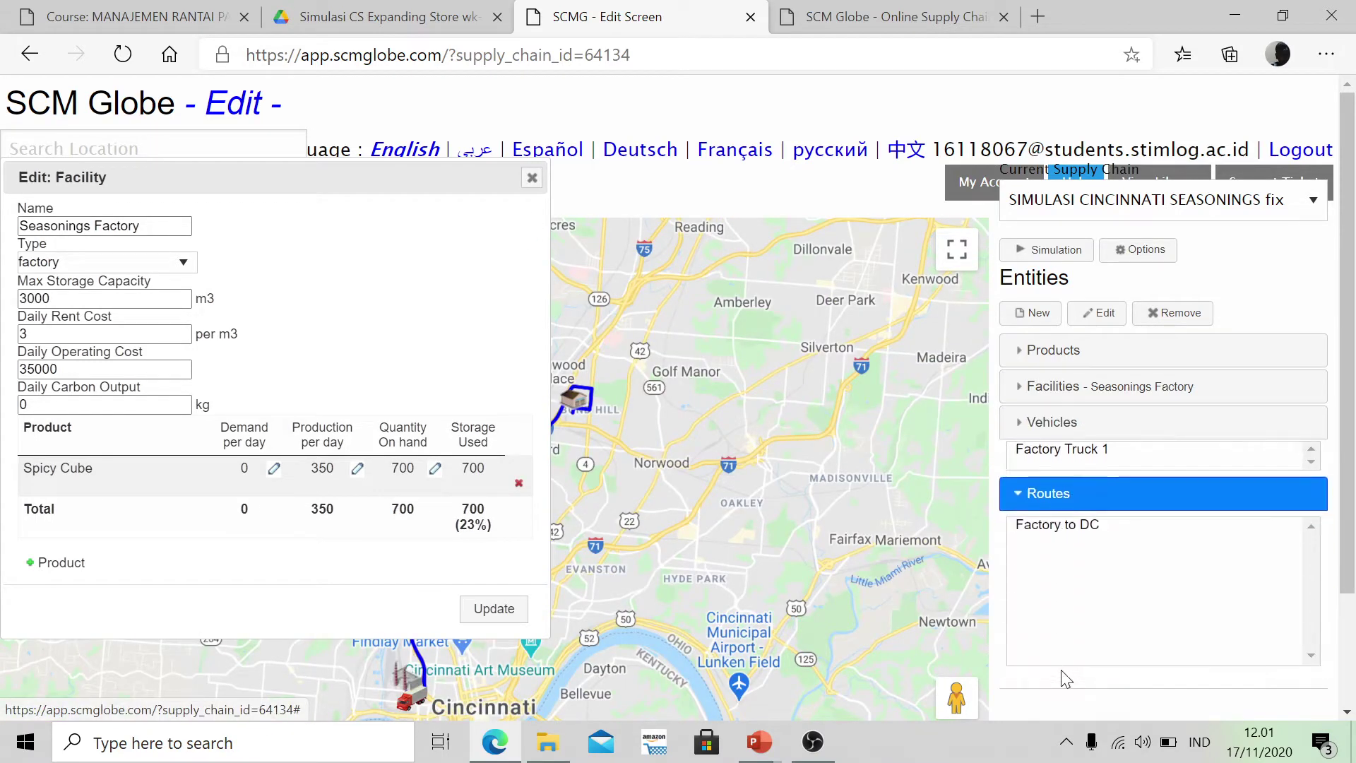
pyautogui.click(1046, 494)
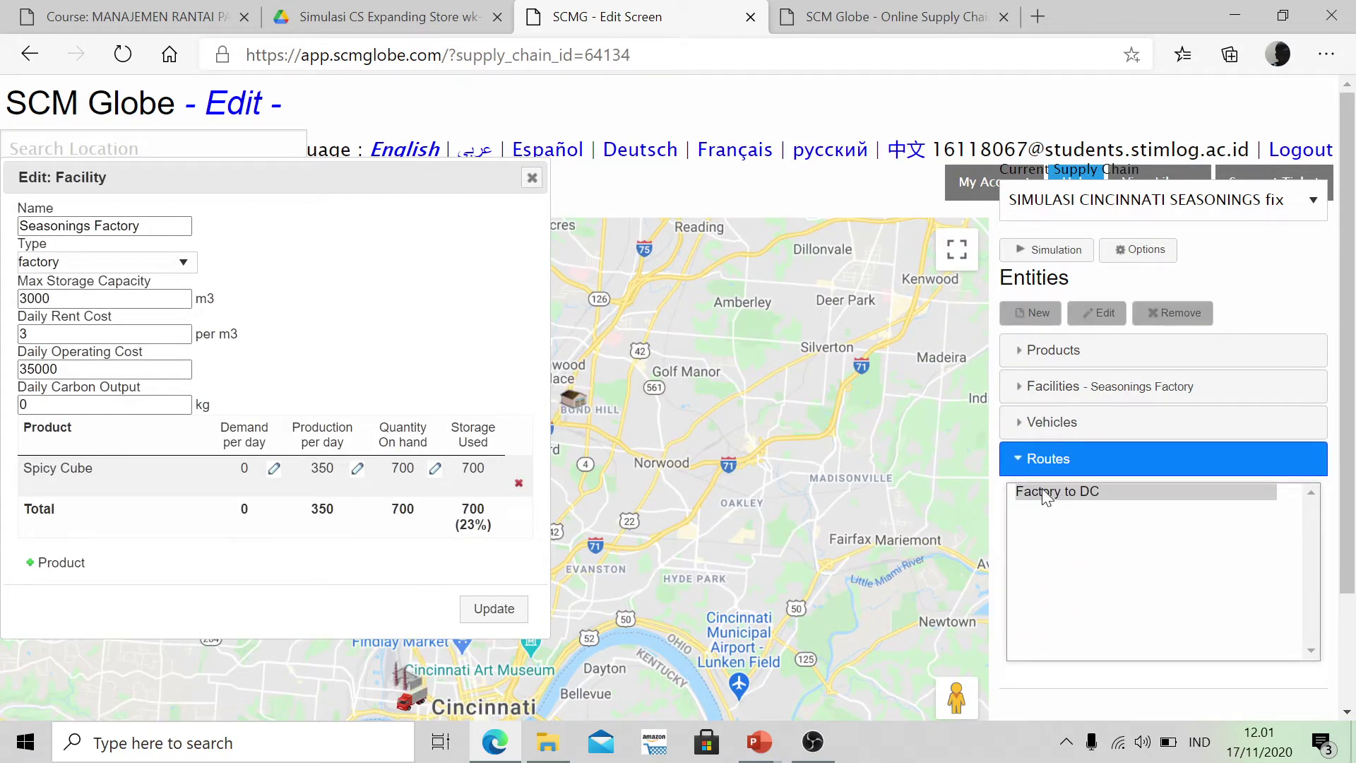
pyautogui.doubleClick(1044, 496)
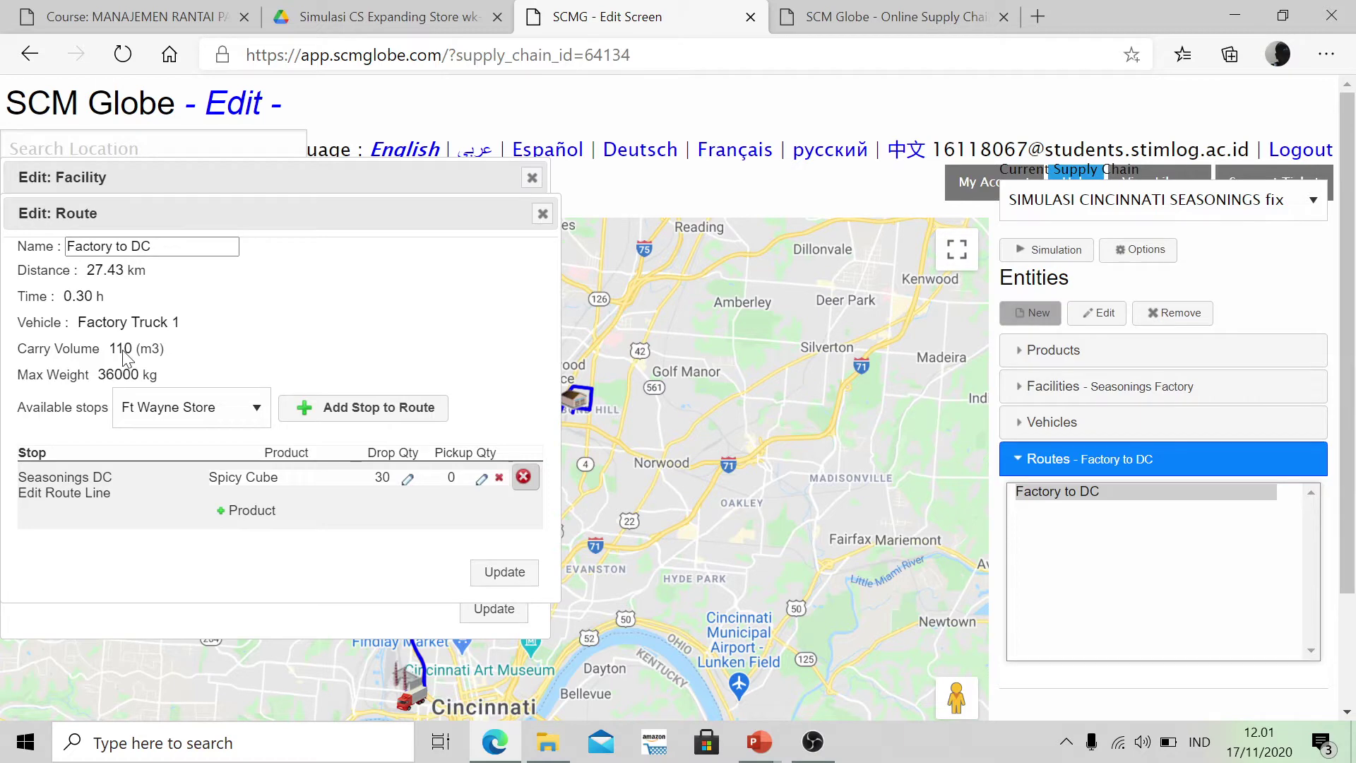
# Switch to PowerPoint, review the route drop quantity and 30-day run instructions on slides 8 and 9, and return to SCM Globe.
pyautogui.hotkey('alt', 'Tab')
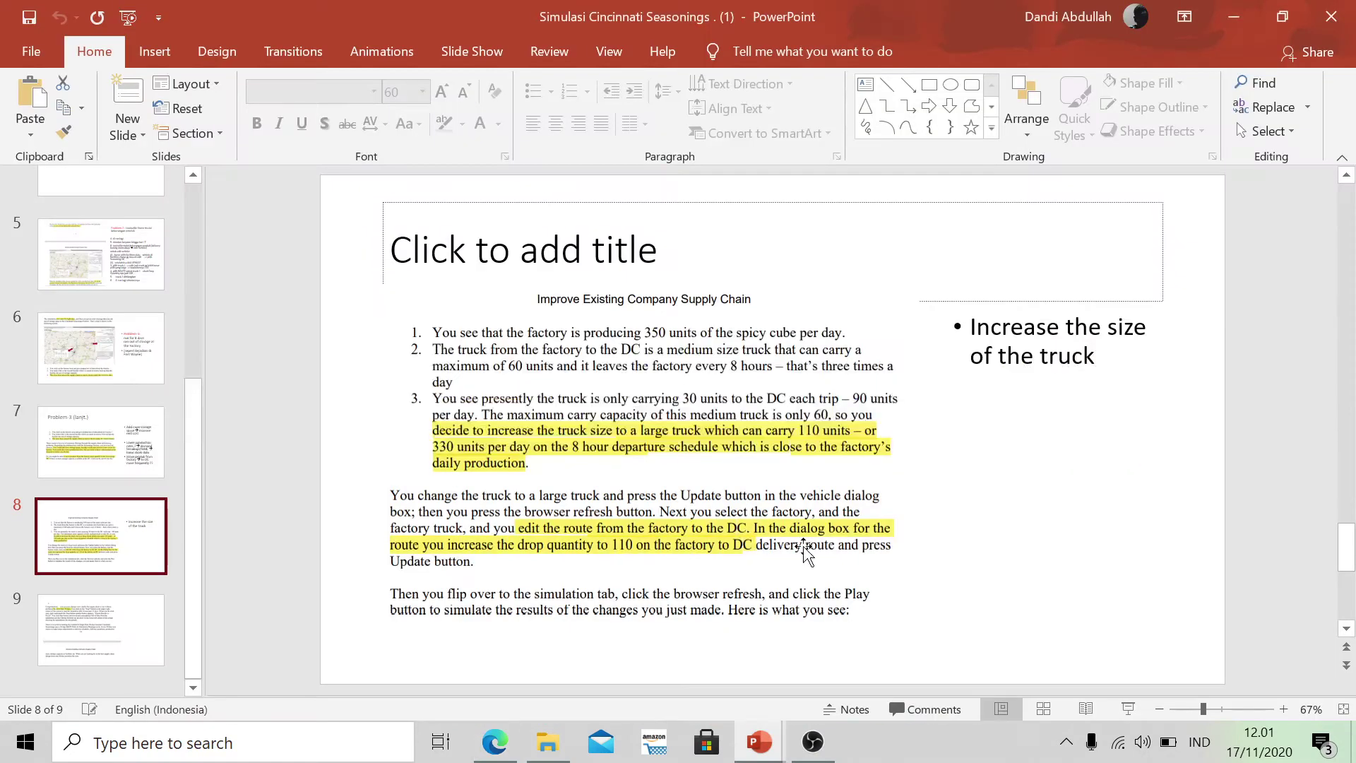
pyautogui.click(126, 606)
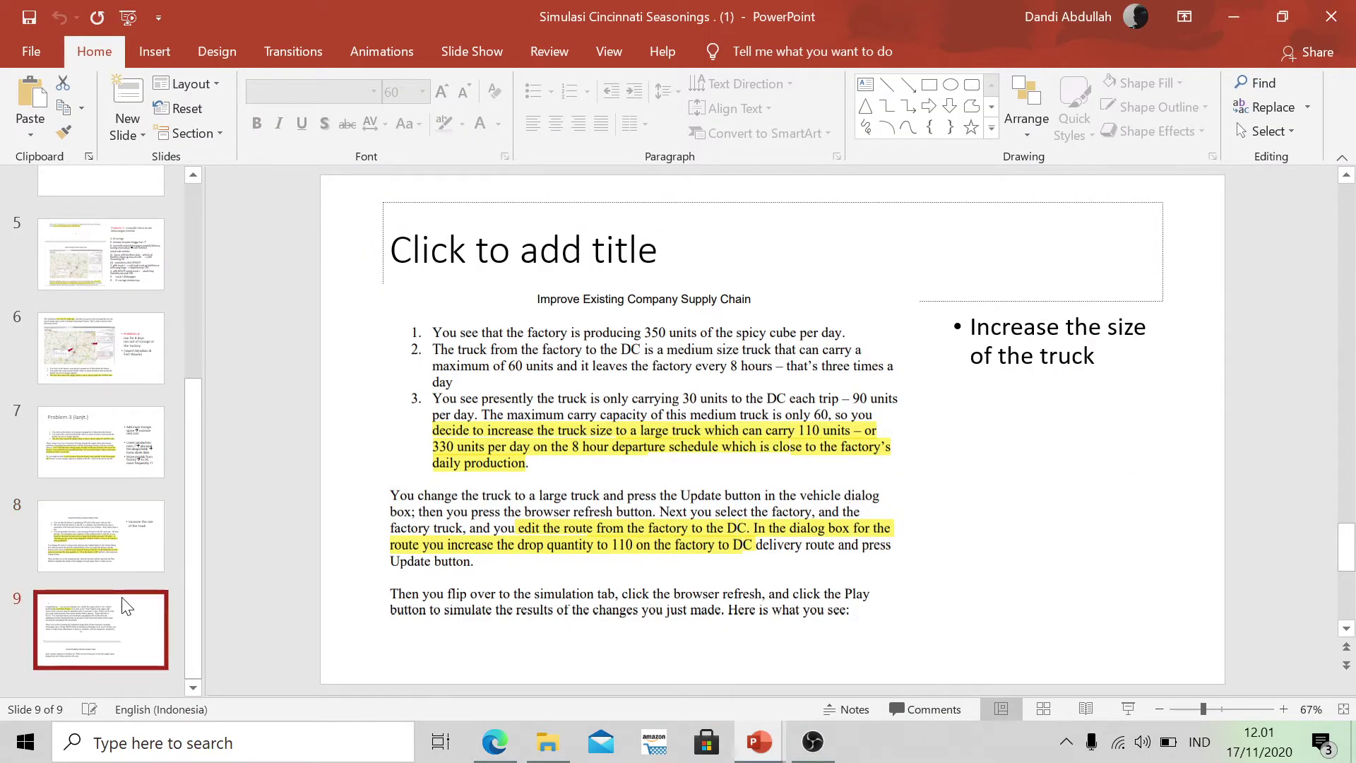
pyautogui.press('Up')
pyautogui.press('Down')
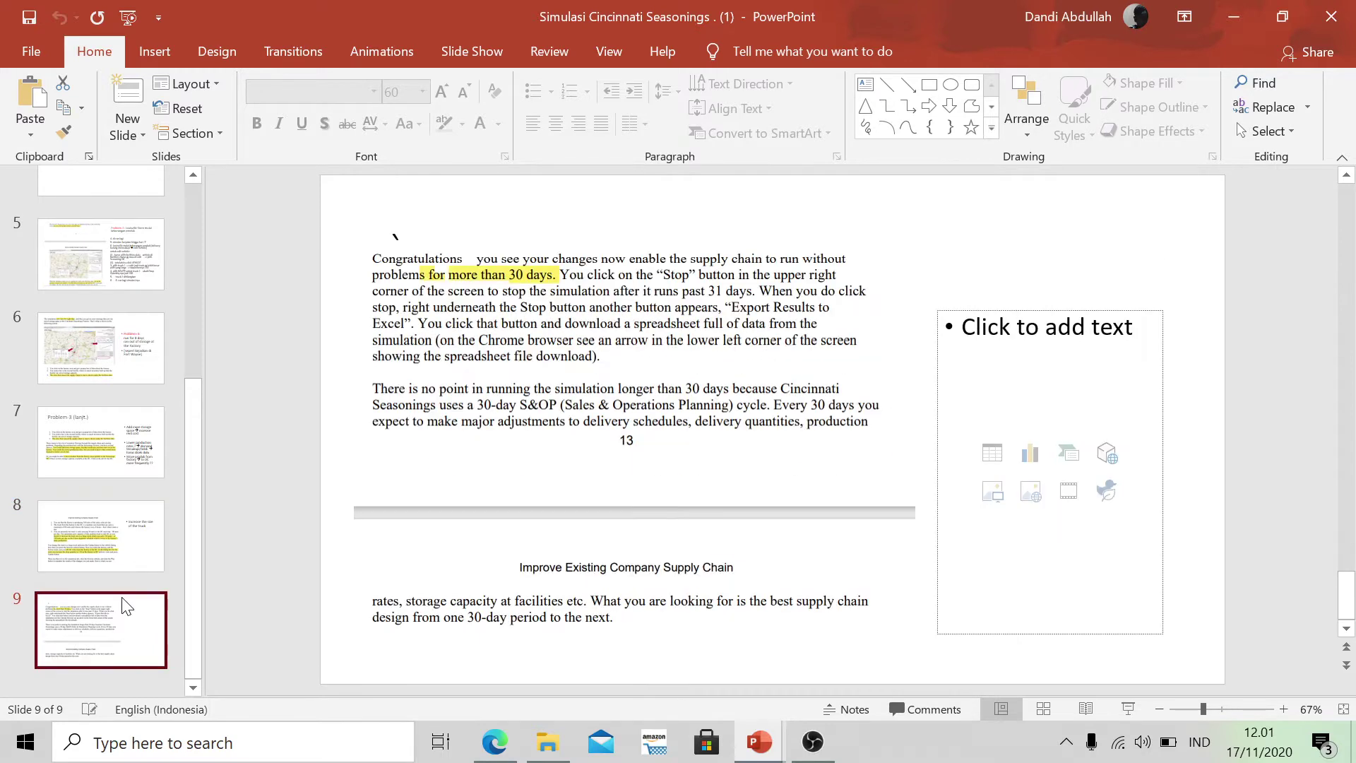
pyautogui.press('Up')
pyautogui.press('Up')
pyautogui.press('Down')
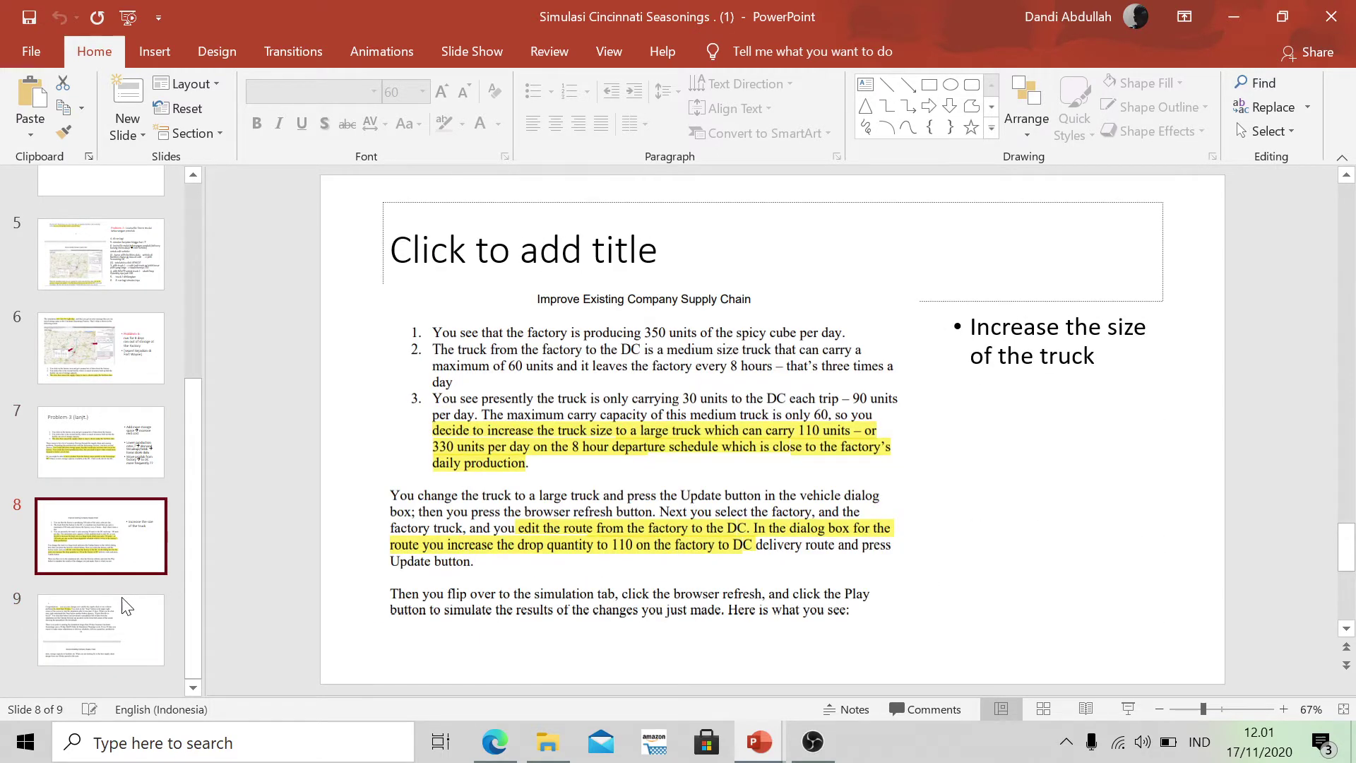
pyautogui.press('Down')
pyautogui.hotkey('alt', 'Tab')
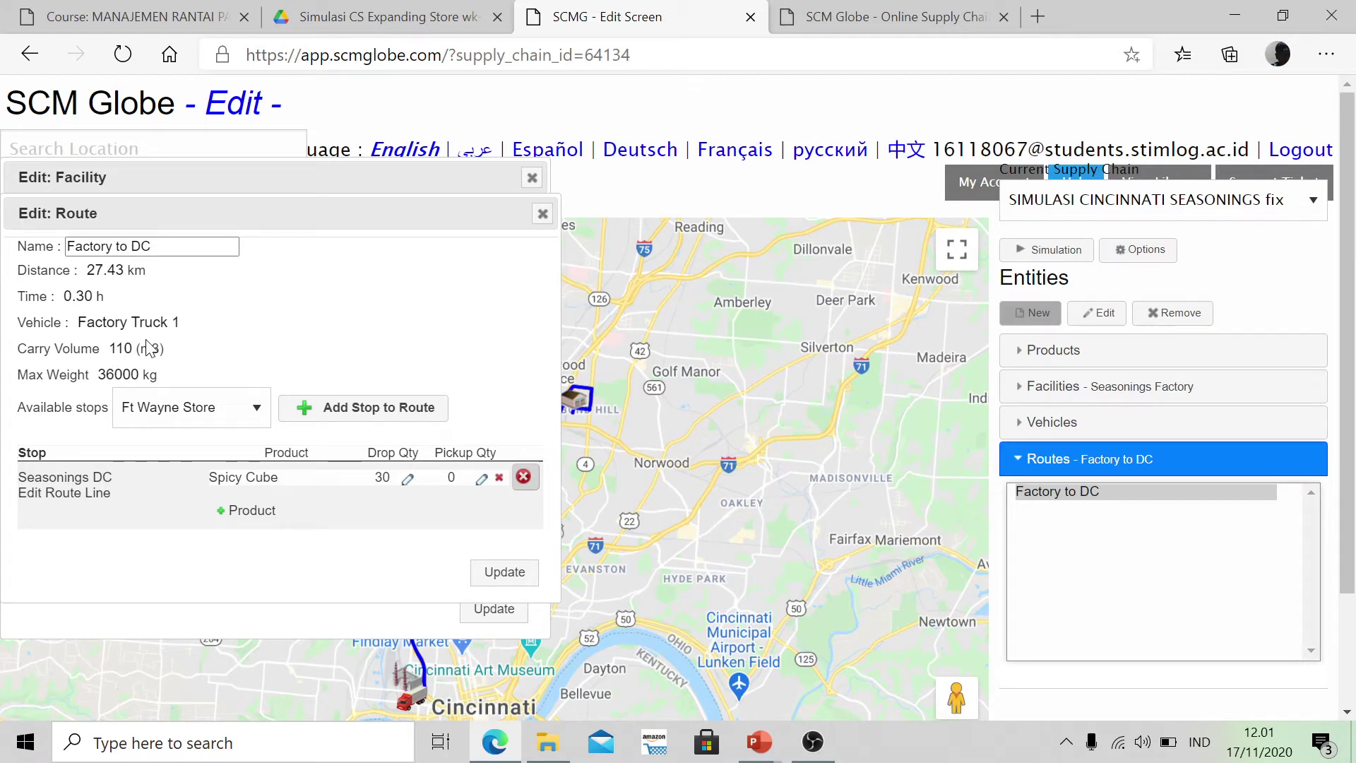
# Try to set the Spicy Cube drop quantity at the Seasonings DC stop to 110, update the route and close it.
pyautogui.click(407, 478)
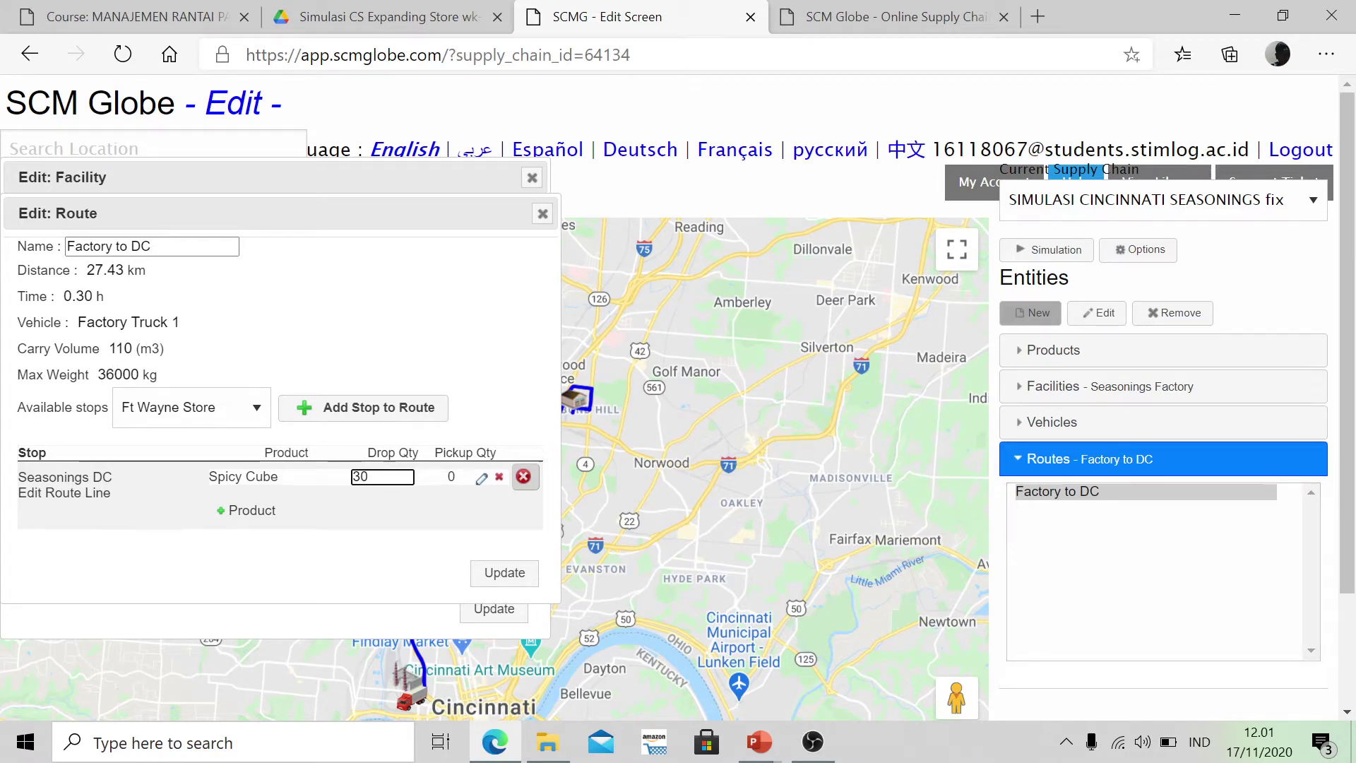
pyautogui.press('BackSpace')
pyautogui.click(503, 570)
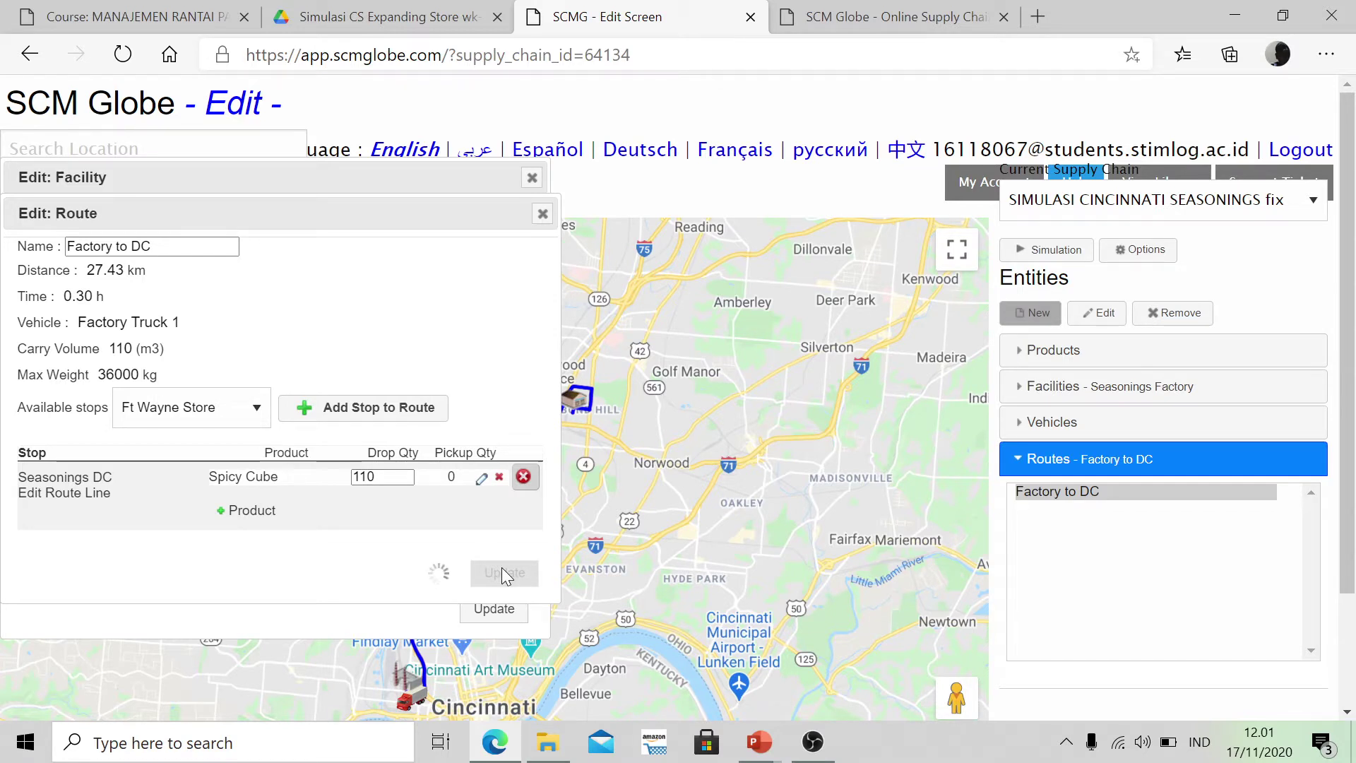
pyautogui.click(542, 214)
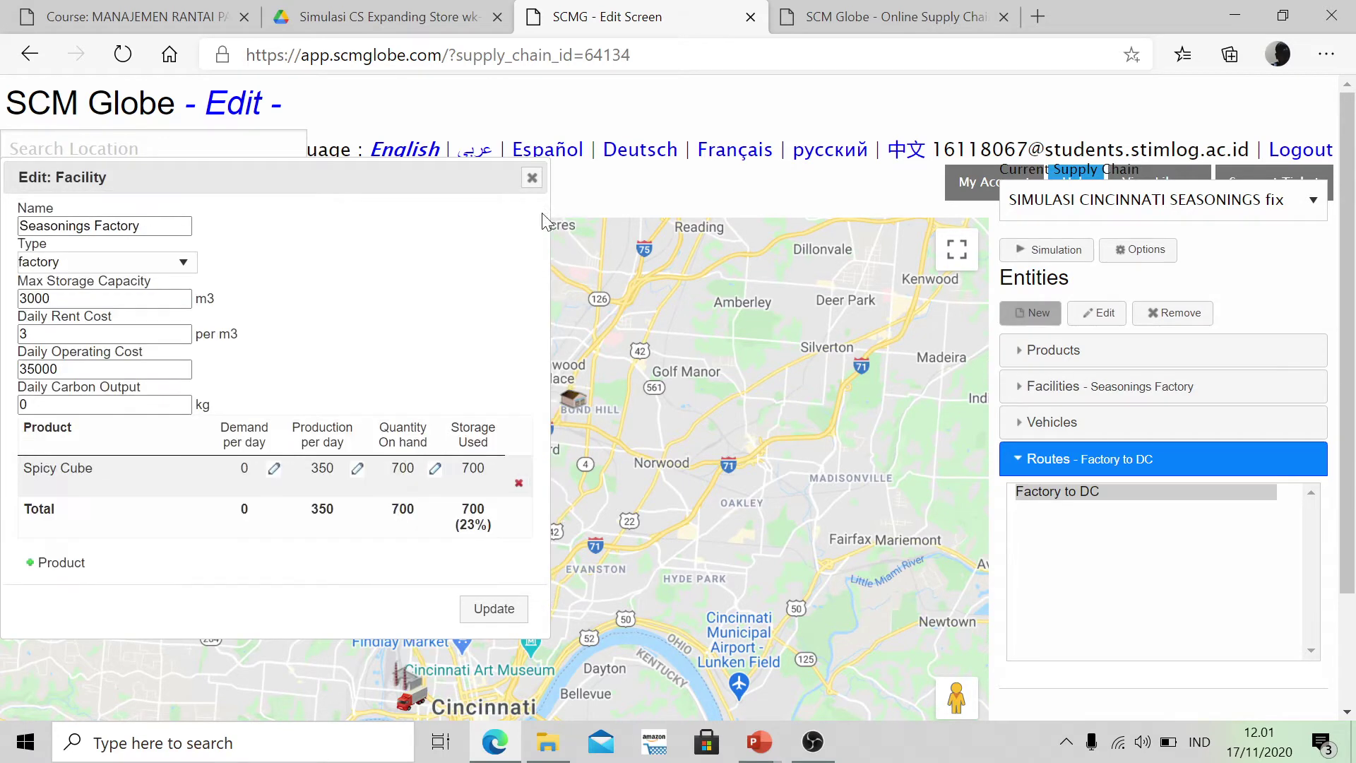
# Refresh the edit screen and reopen the Seasonings Factory facility.
pyautogui.rightClick(620, 205)
pyautogui.click(672, 291)
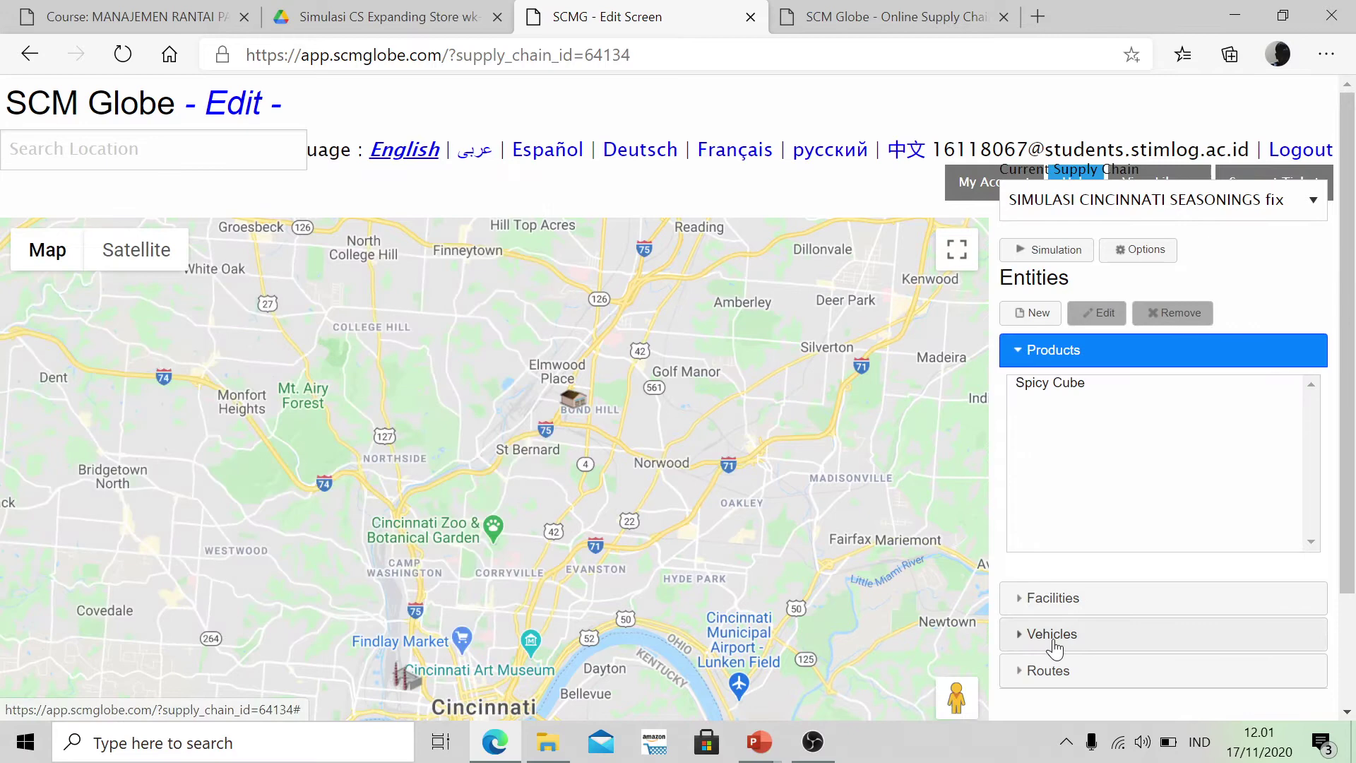
pyautogui.click(1053, 636)
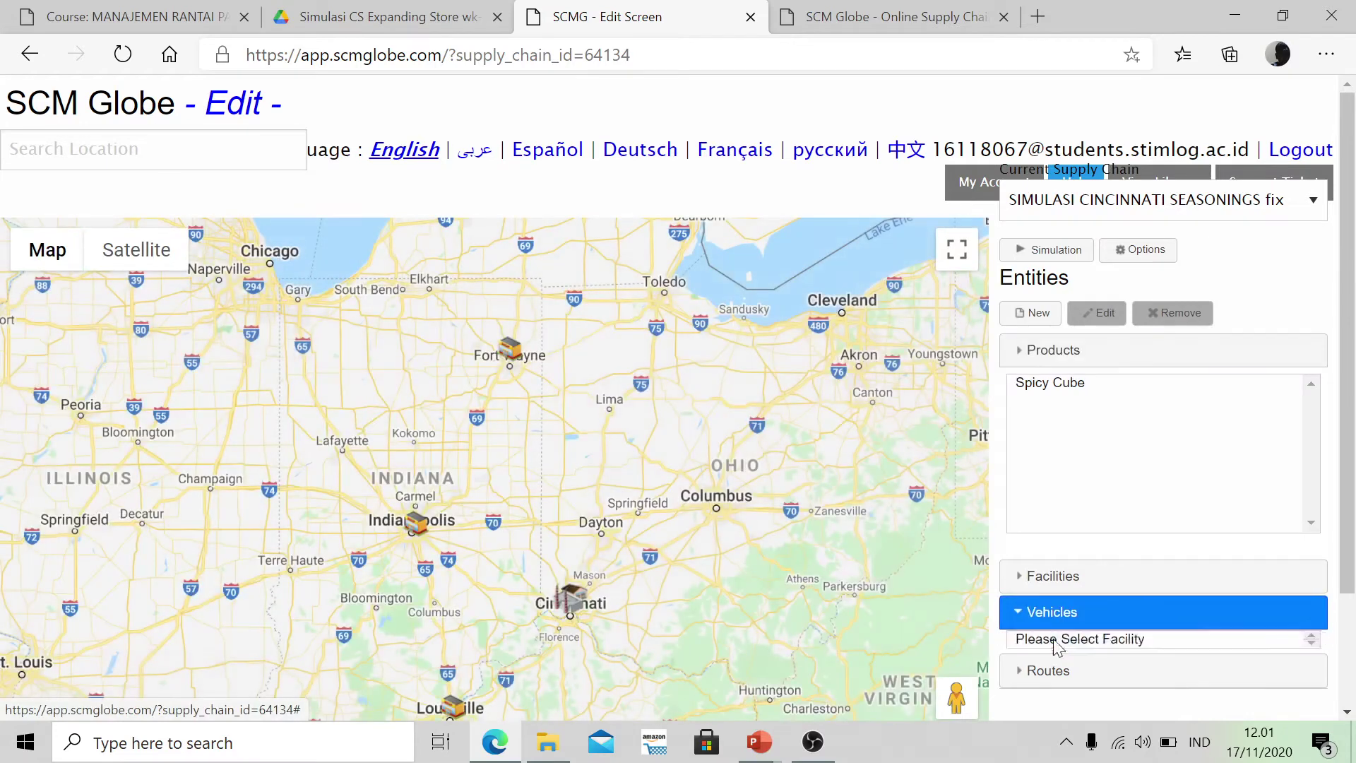
pyautogui.click(1057, 461)
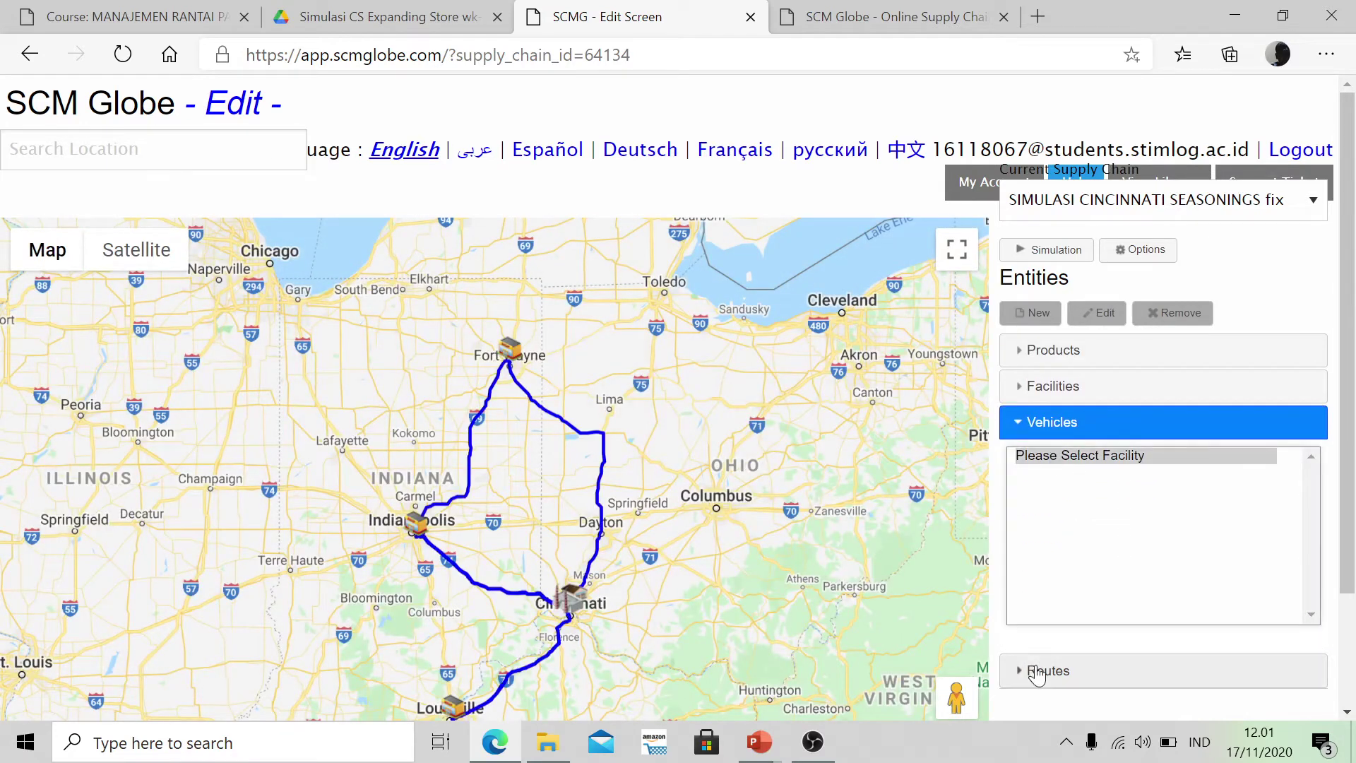
pyautogui.click(1037, 670)
pyautogui.click(1065, 427)
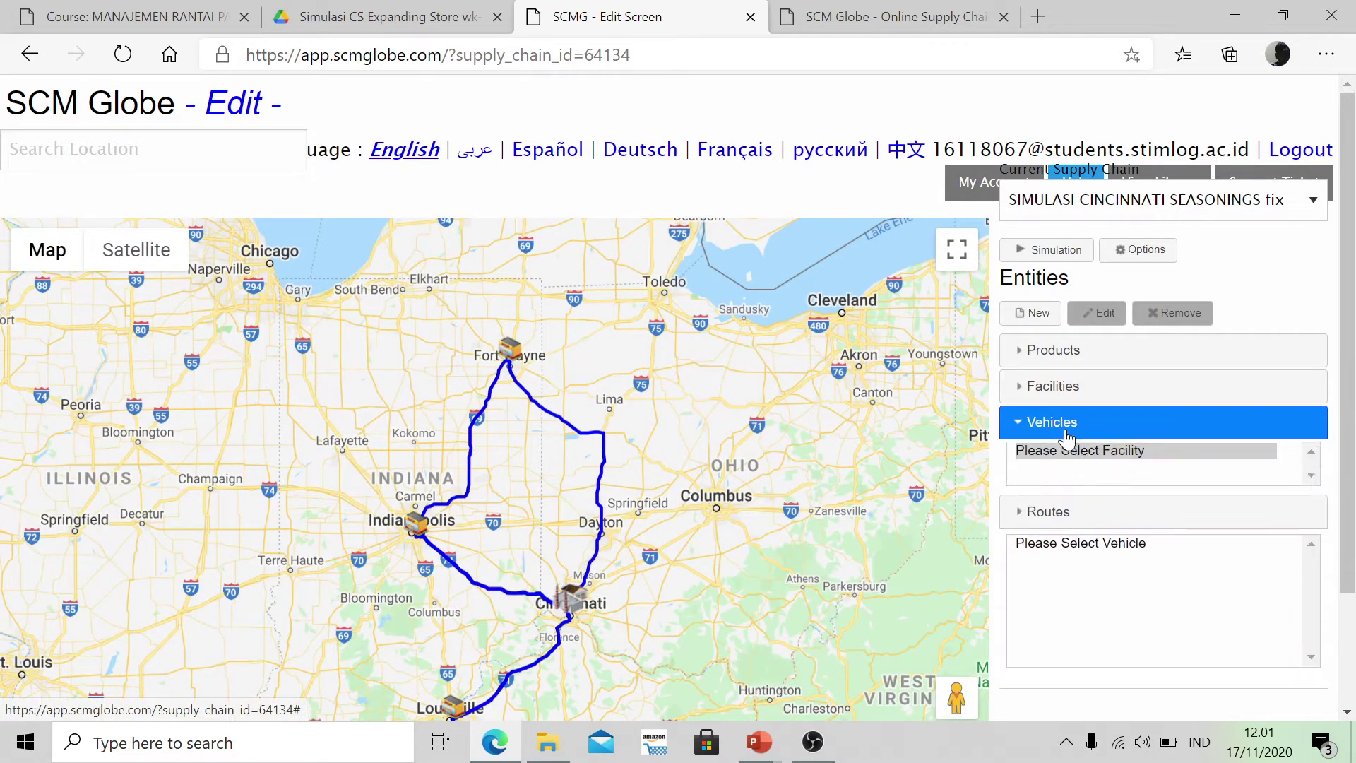
pyautogui.click(1047, 394)
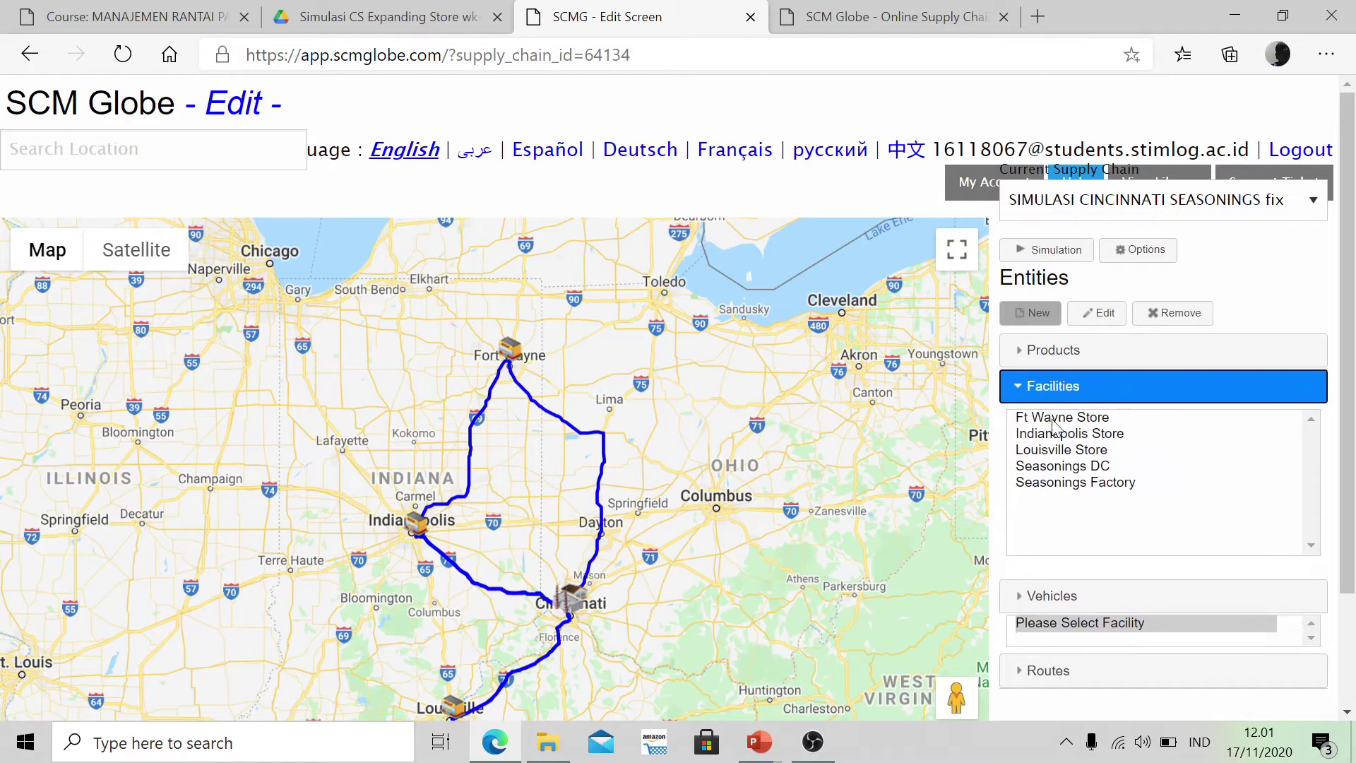
pyautogui.click(1075, 485)
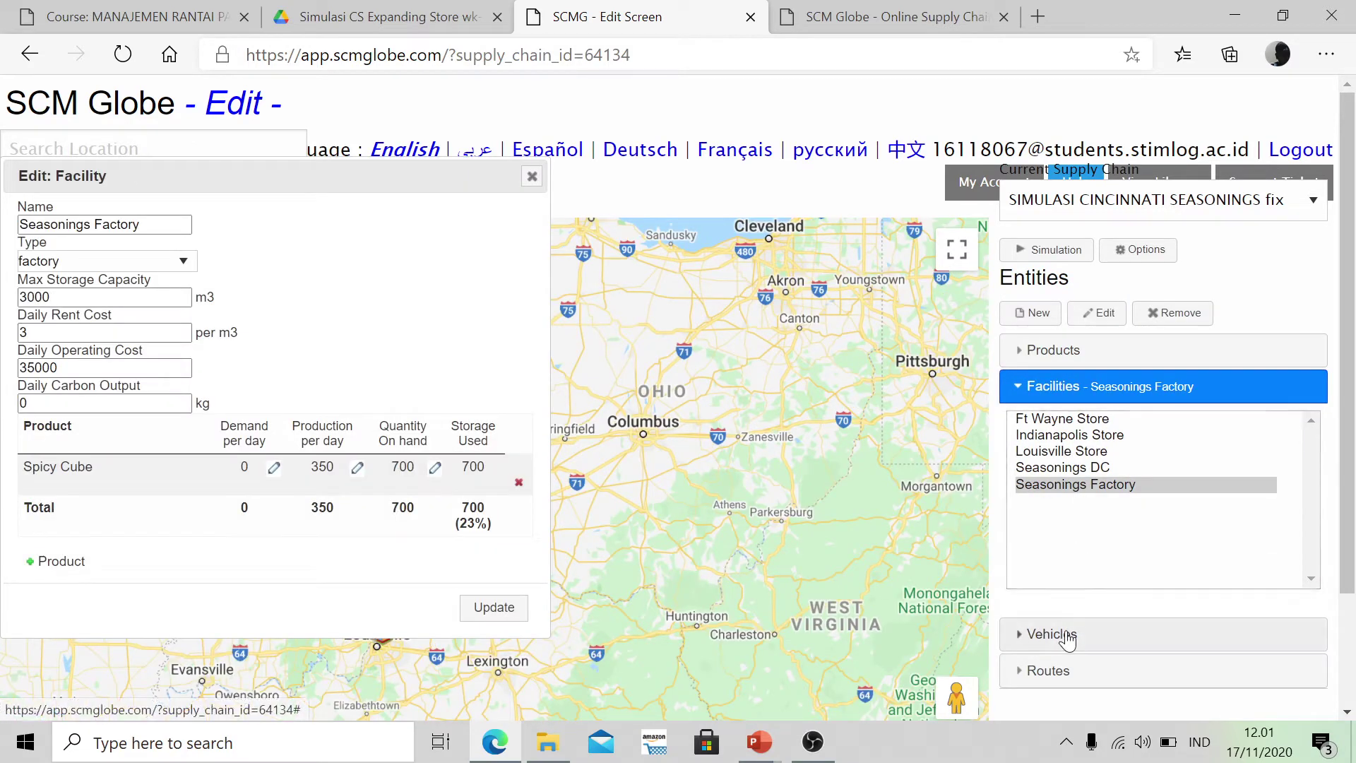
# Open Seasonings Factory's Factory Truck 1 vehicle and its Factory to DC route for editing.
pyautogui.click(1064, 635)
pyautogui.doubleClick(1056, 457)
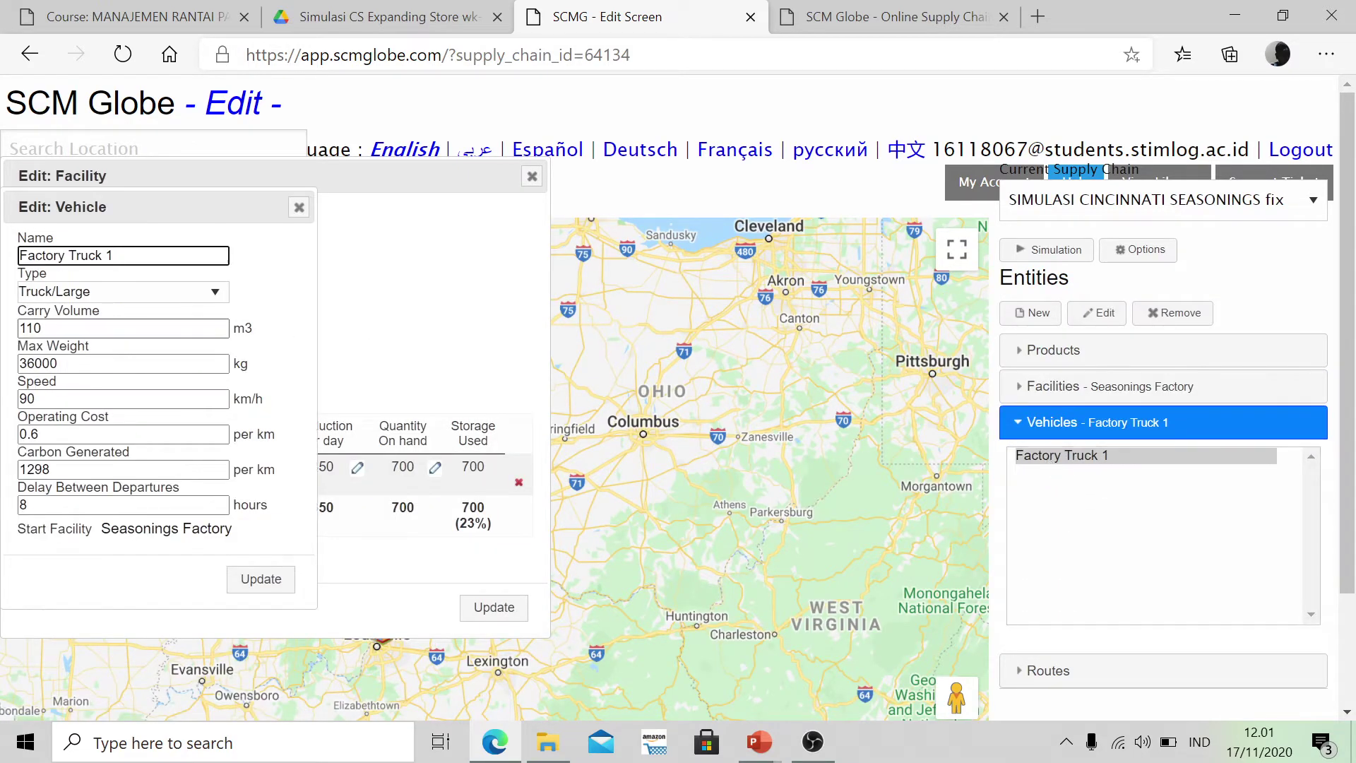
pyautogui.click(1089, 670)
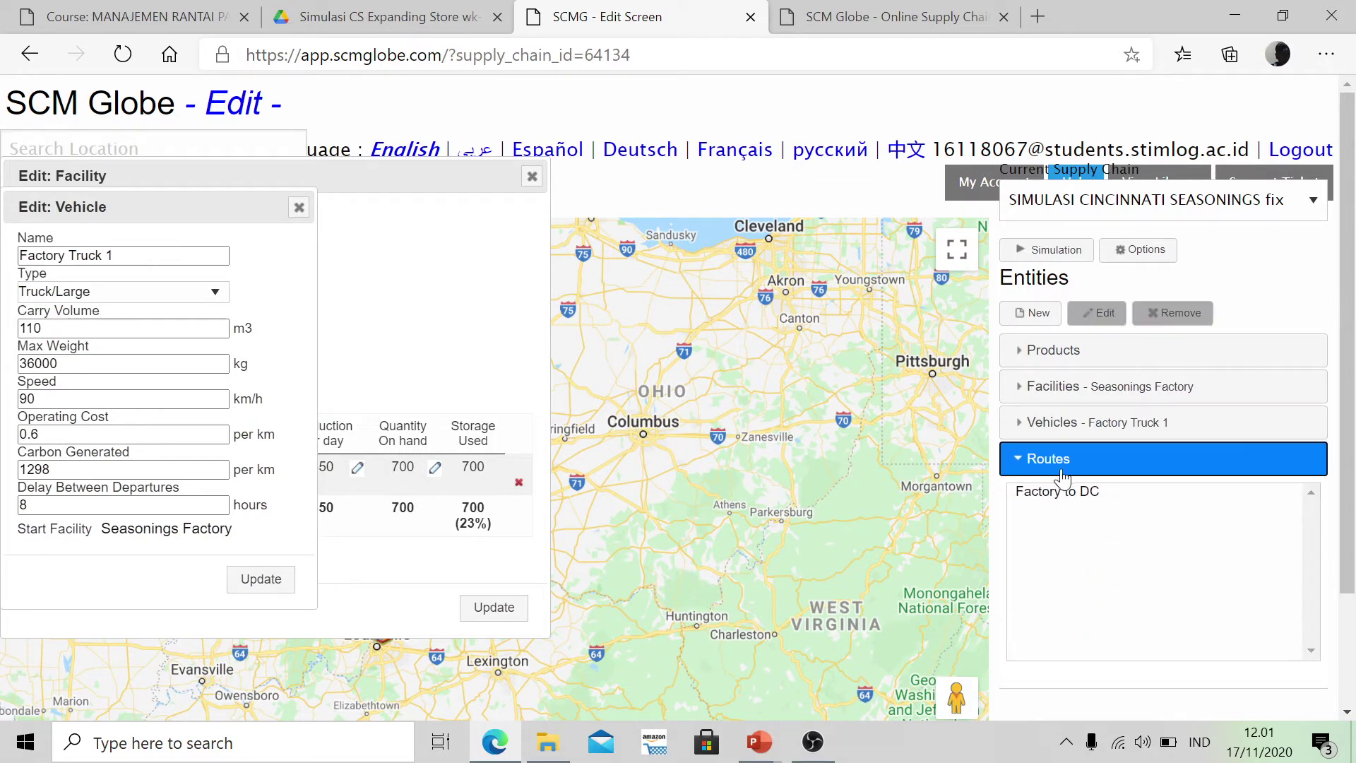
pyautogui.doubleClick(1065, 493)
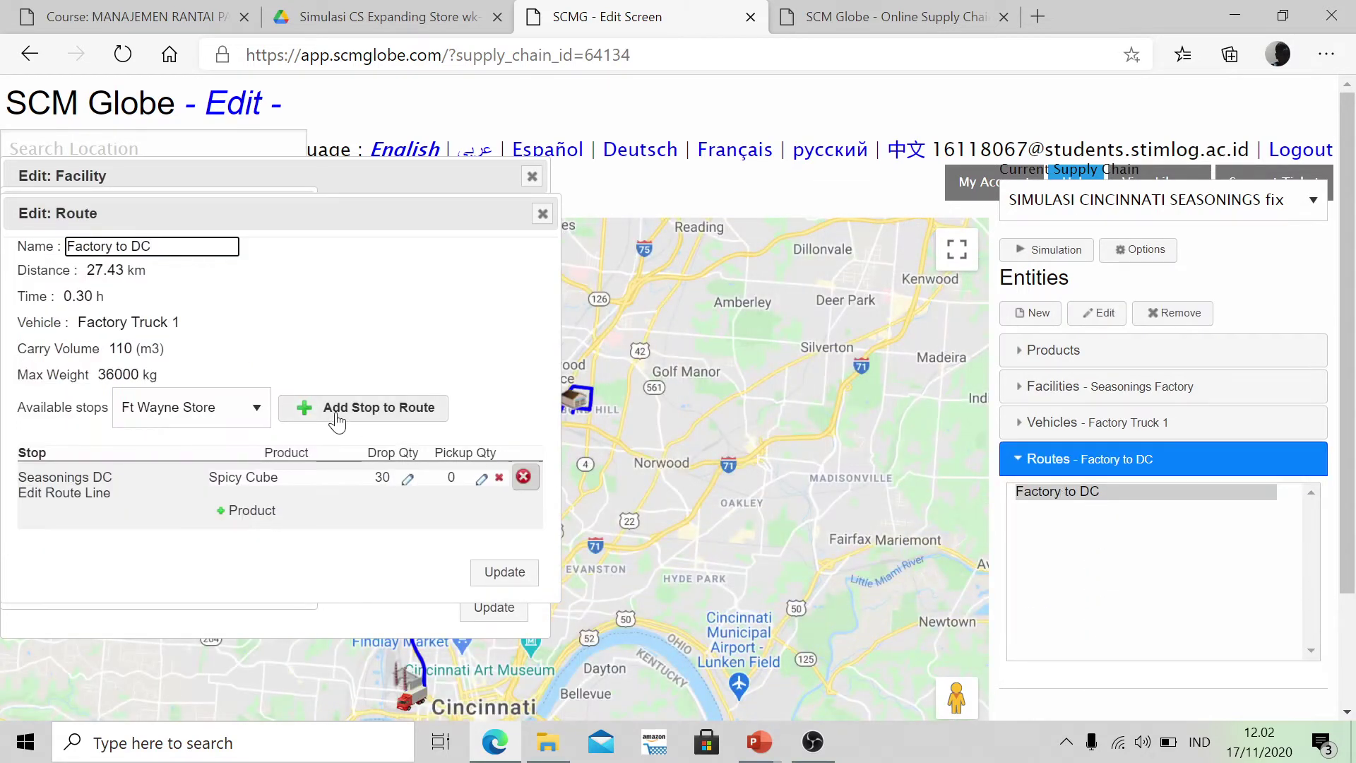
# Set the Spicy Cube drop quantity at the Seasonings DC stop to 110 and update the route.
pyautogui.click(407, 479)
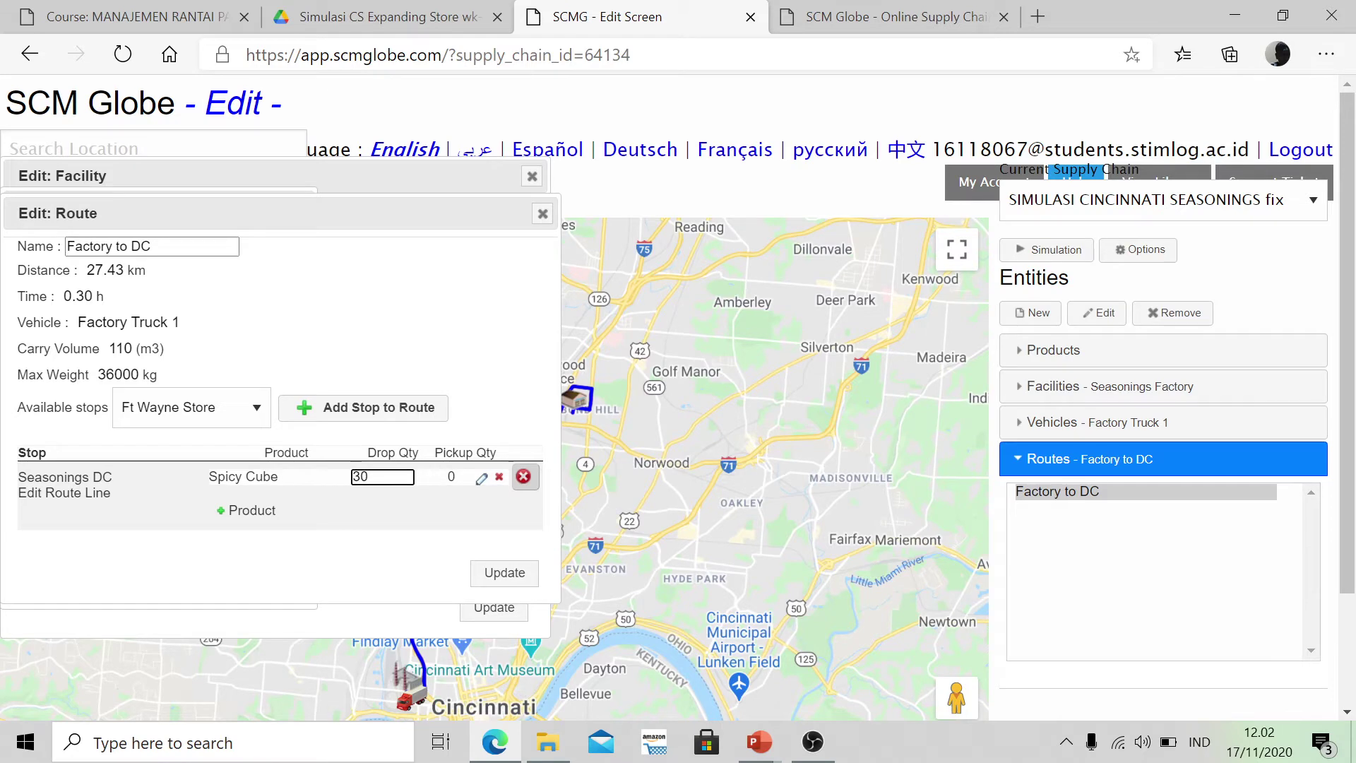
pyautogui.write('110')
pyautogui.click(501, 573)
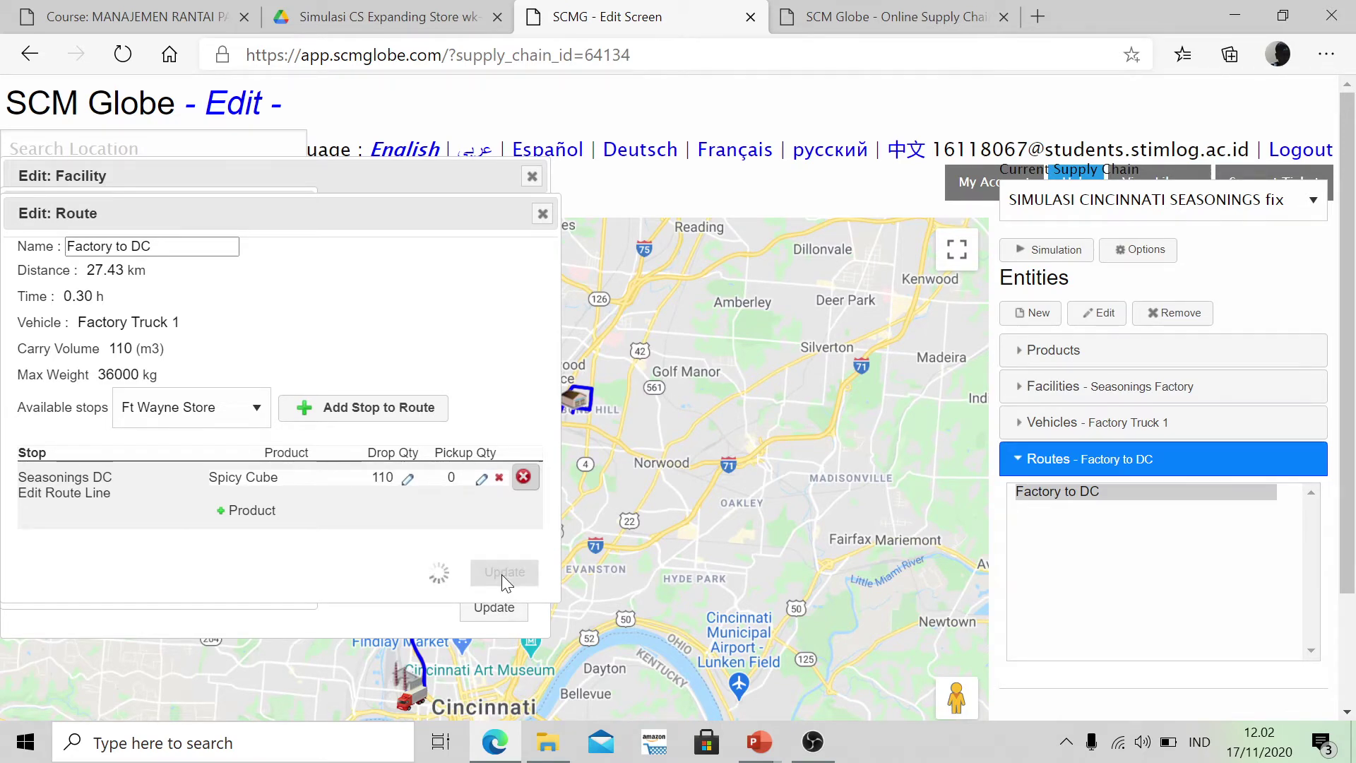
# Open the supply chain's simulation, set its speed to Fastest and start the run.
pyautogui.click(1036, 249)
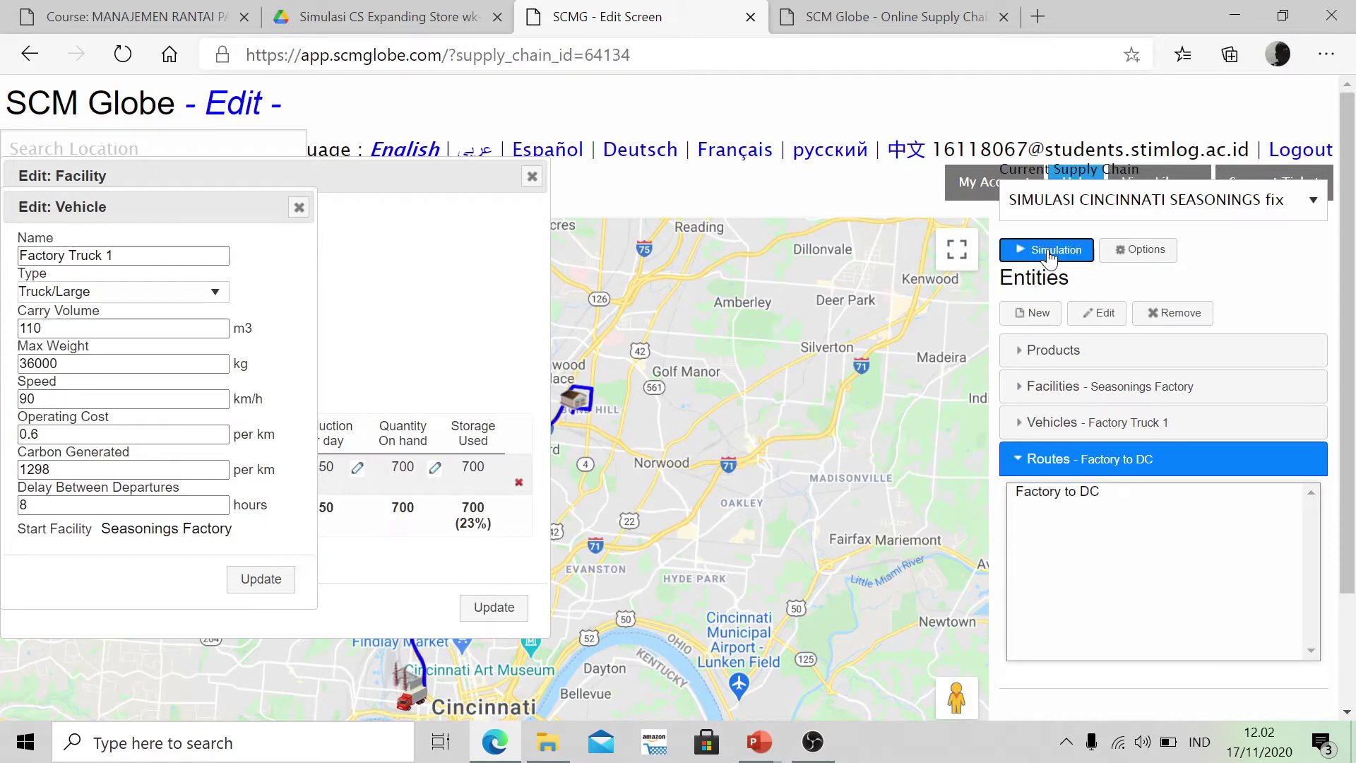
pyautogui.click(1108, 15)
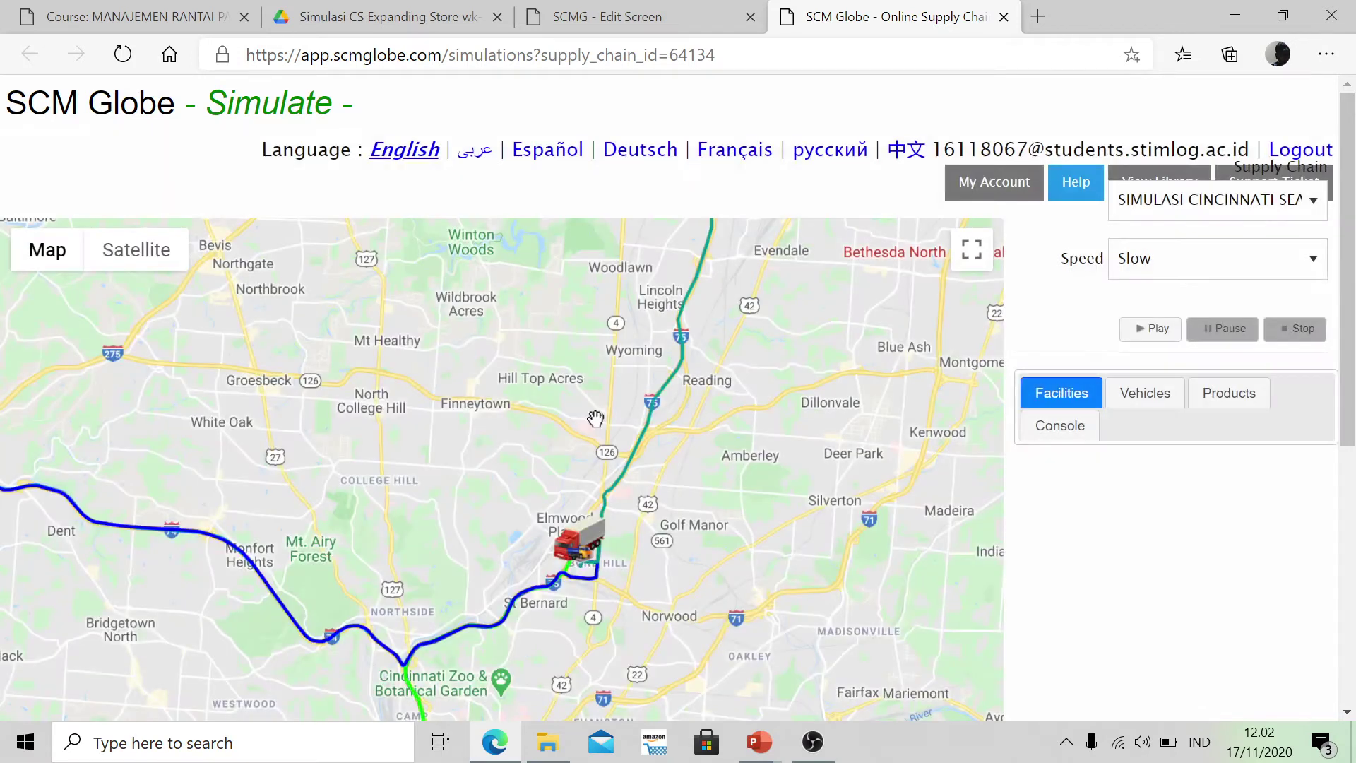
pyautogui.click(1142, 276)
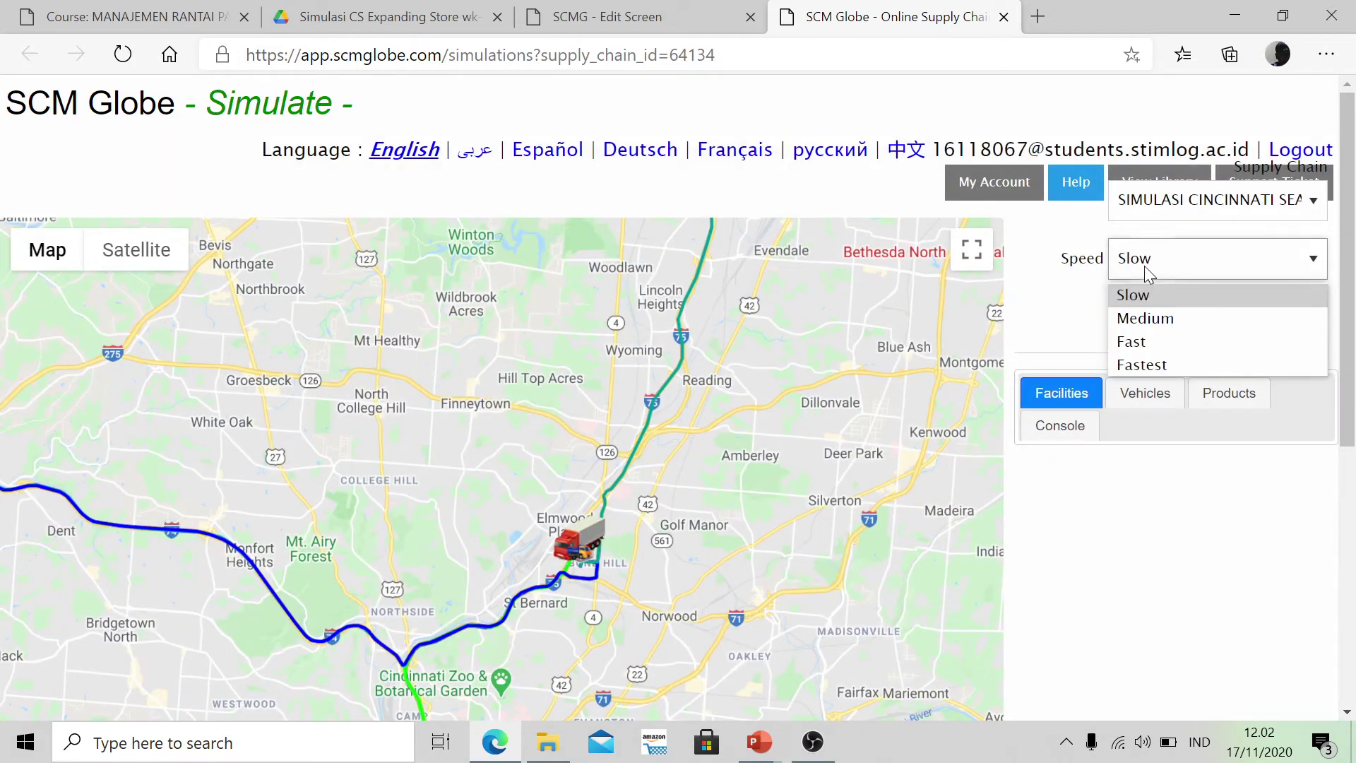
pyautogui.click(1141, 366)
pyautogui.click(1150, 329)
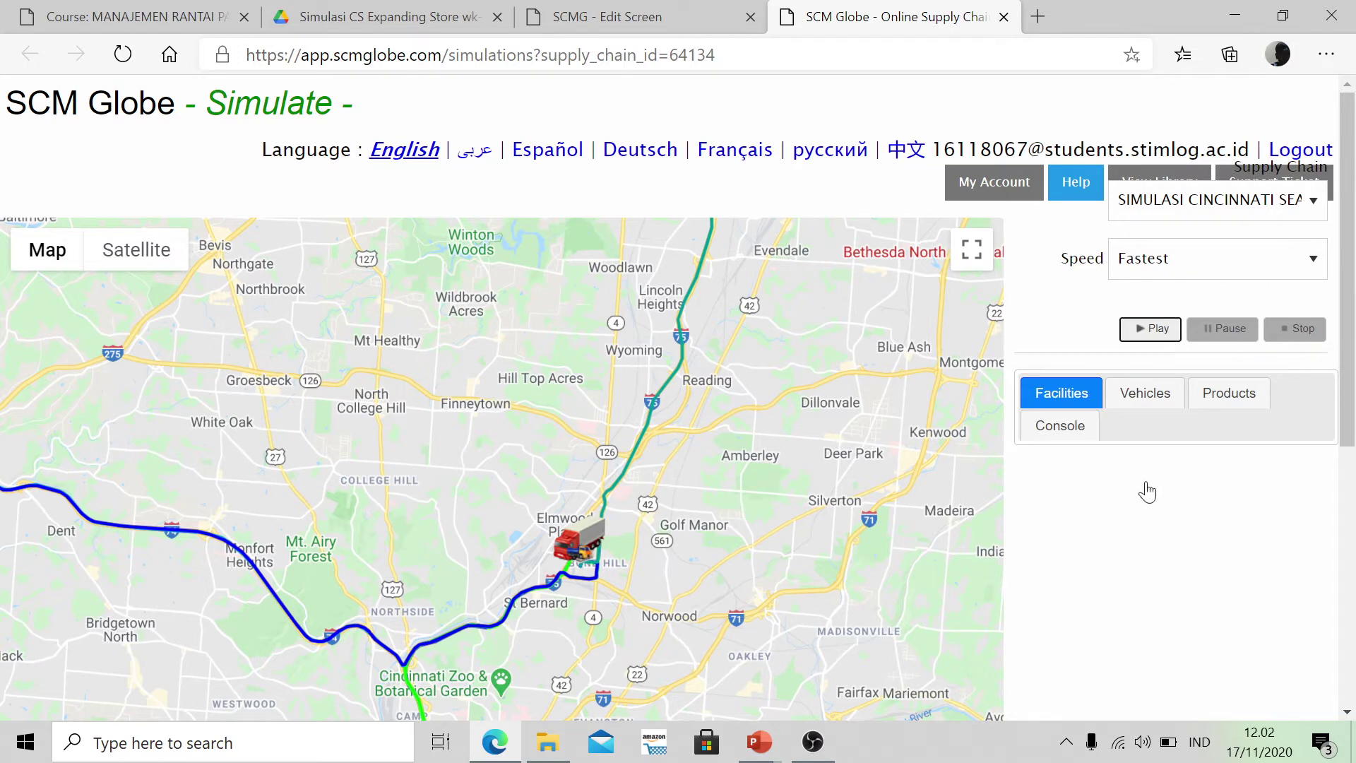
# Check Seasonings Factory's on-hand chart during the run and compare it with the 30-day target on PowerPoint slide 9.
pyautogui.moveTo(1355, 283); pyautogui.dragTo(1354, 459)
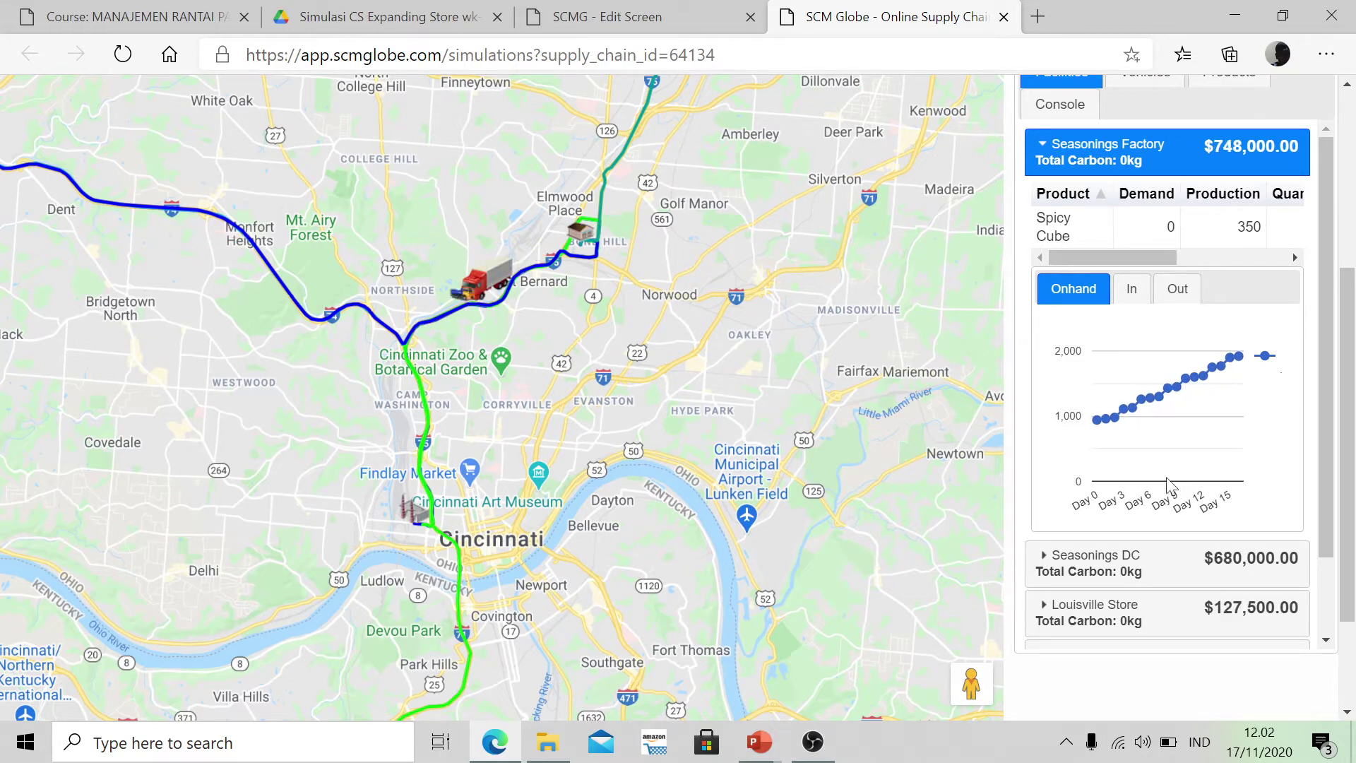
pyautogui.hotkey('alt', 'Tab')
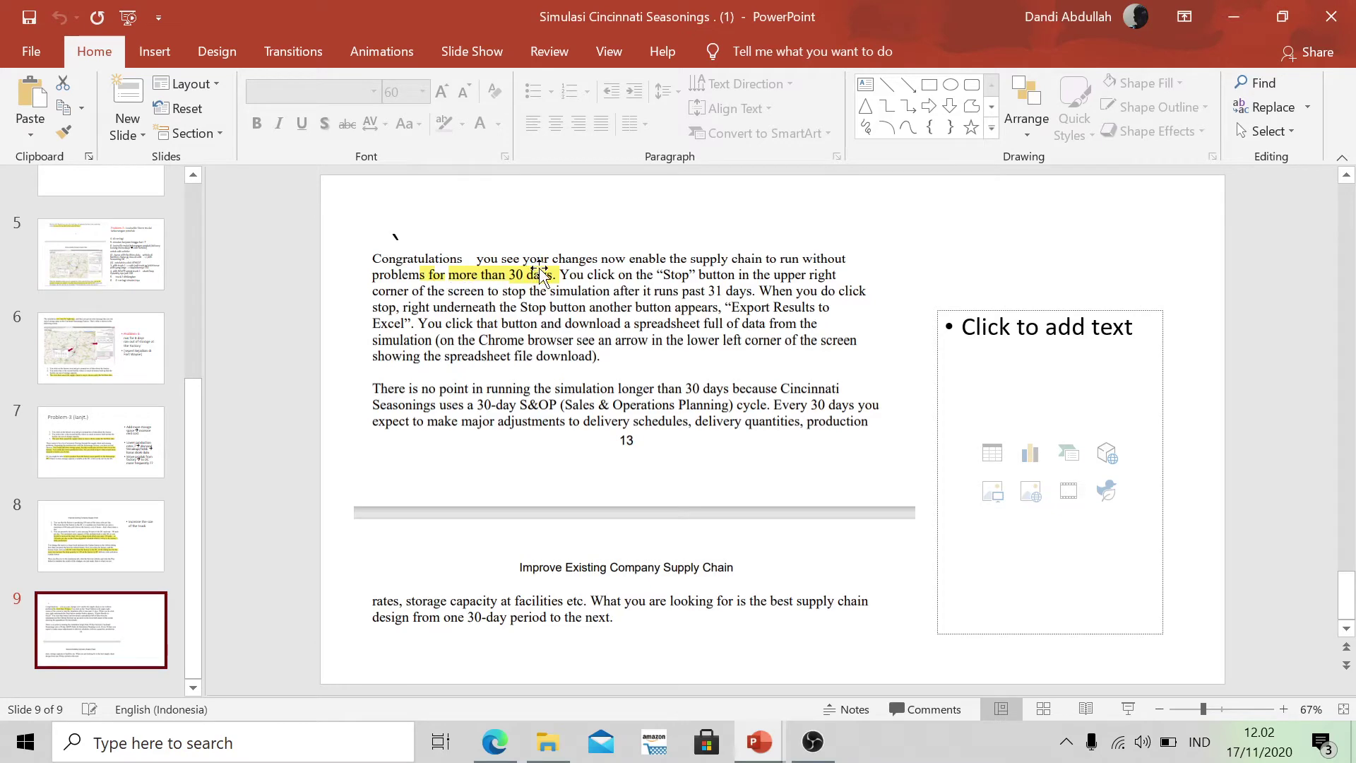
pyautogui.click(601, 285)
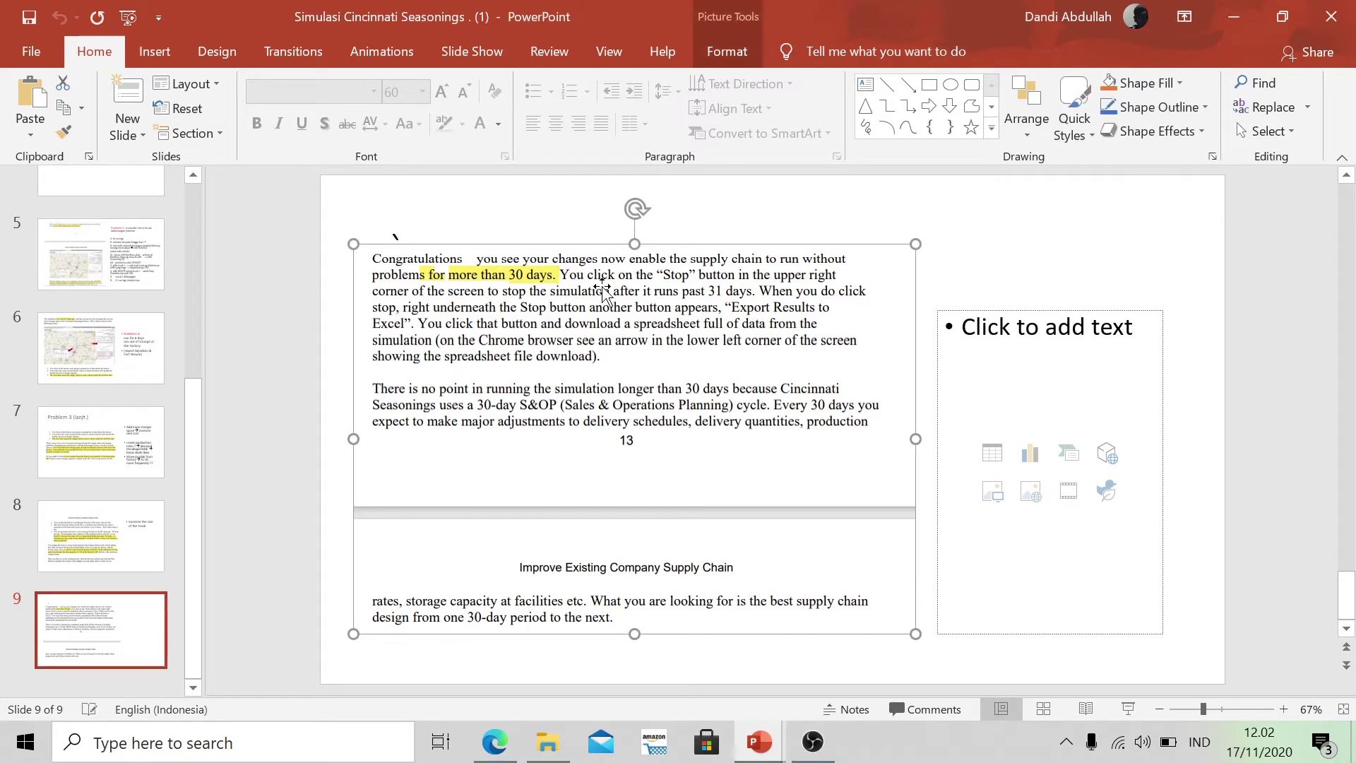
pyautogui.click(811, 206)
pyautogui.hotkey('alt', 'Tab')
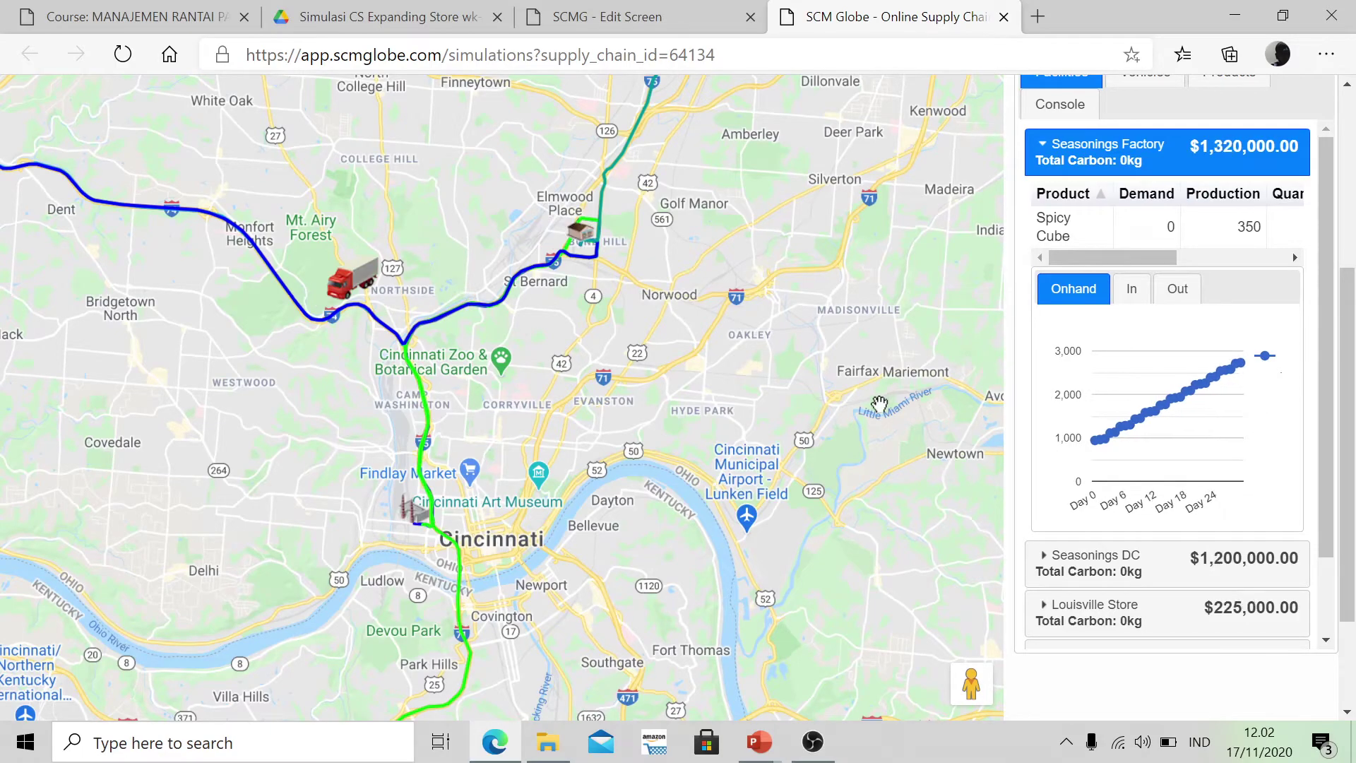
# Follow the running simulation across the whole delivery network and dismiss the Seasonings Factory storage capacity error.
pyautogui.scroll(-2, 879, 404)
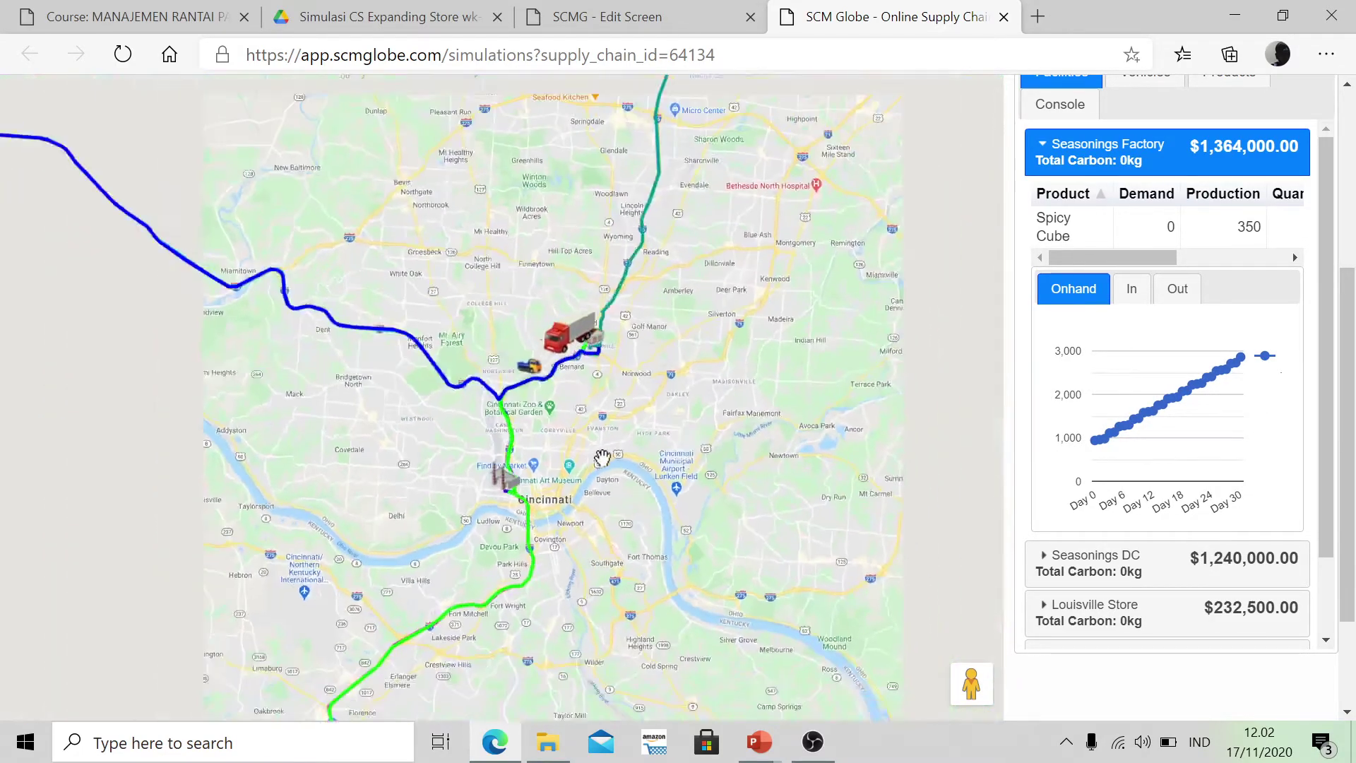
pyautogui.scroll(-3, 601, 458)
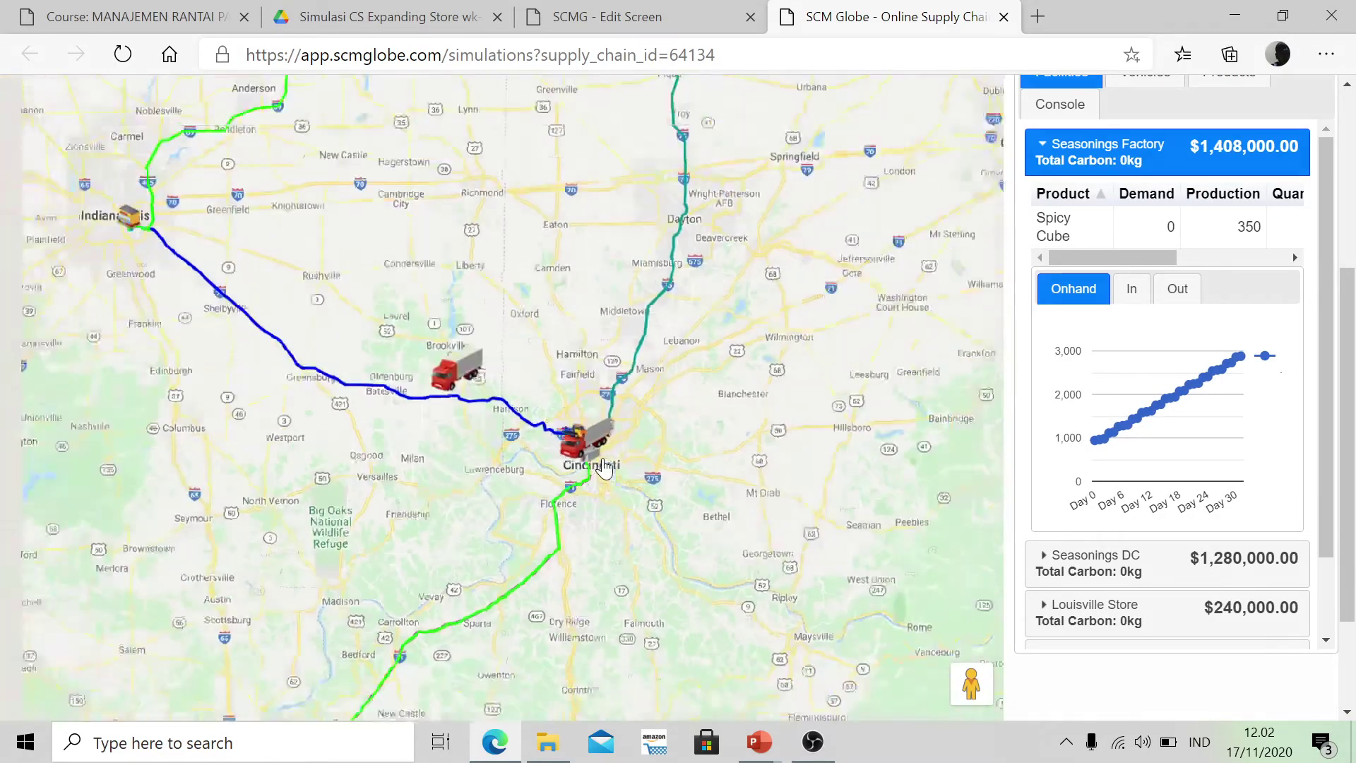
pyautogui.scroll(-2, 603, 466)
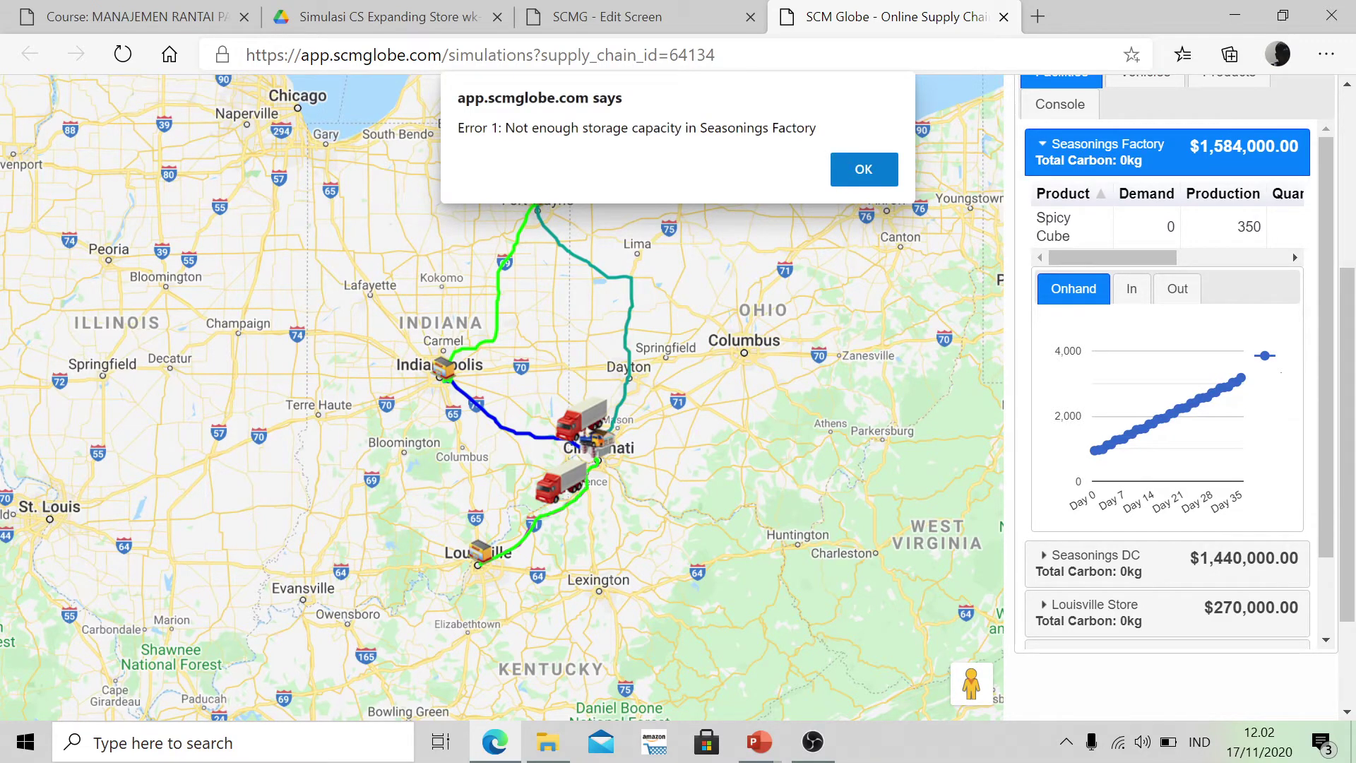
pyautogui.doubleClick(646, 128)
pyautogui.click(677, 127)
pyautogui.click(862, 167)
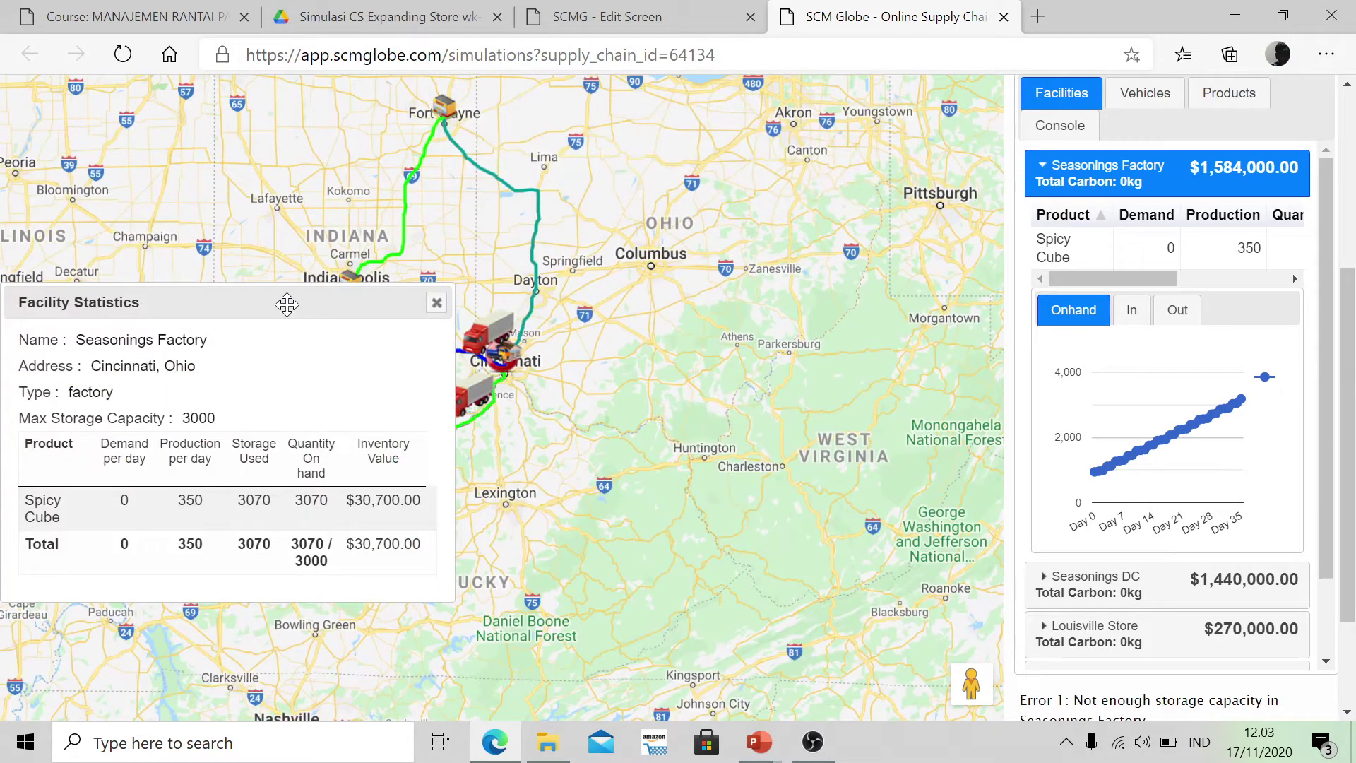
# Examine Seasonings Factory's maximum storage capacity and quantity on hand in its facility statistics, close them and switch to PowerPoint.
pyautogui.moveTo(283, 303); pyautogui.dragTo(551, 236)
pyautogui.moveTo(484, 348); pyautogui.dragTo(285, 351)
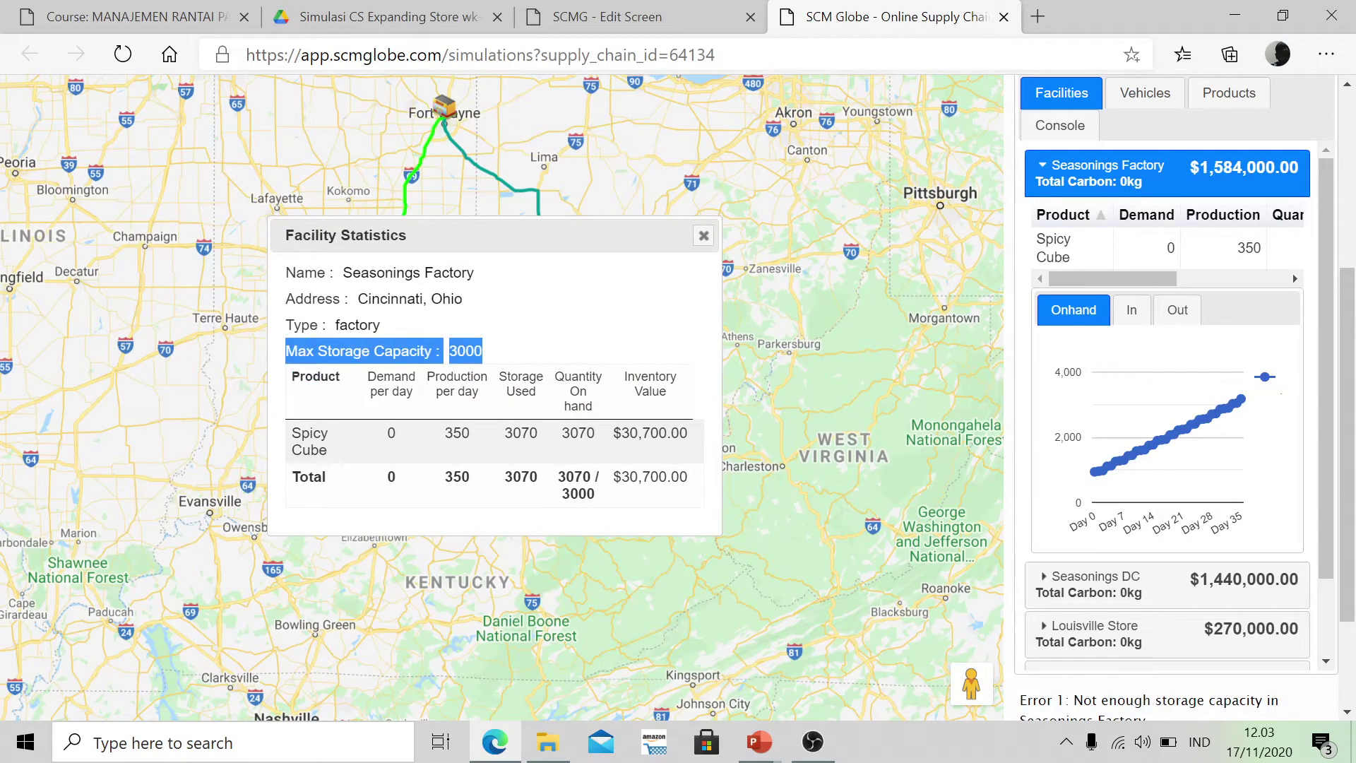
pyautogui.click(499, 359)
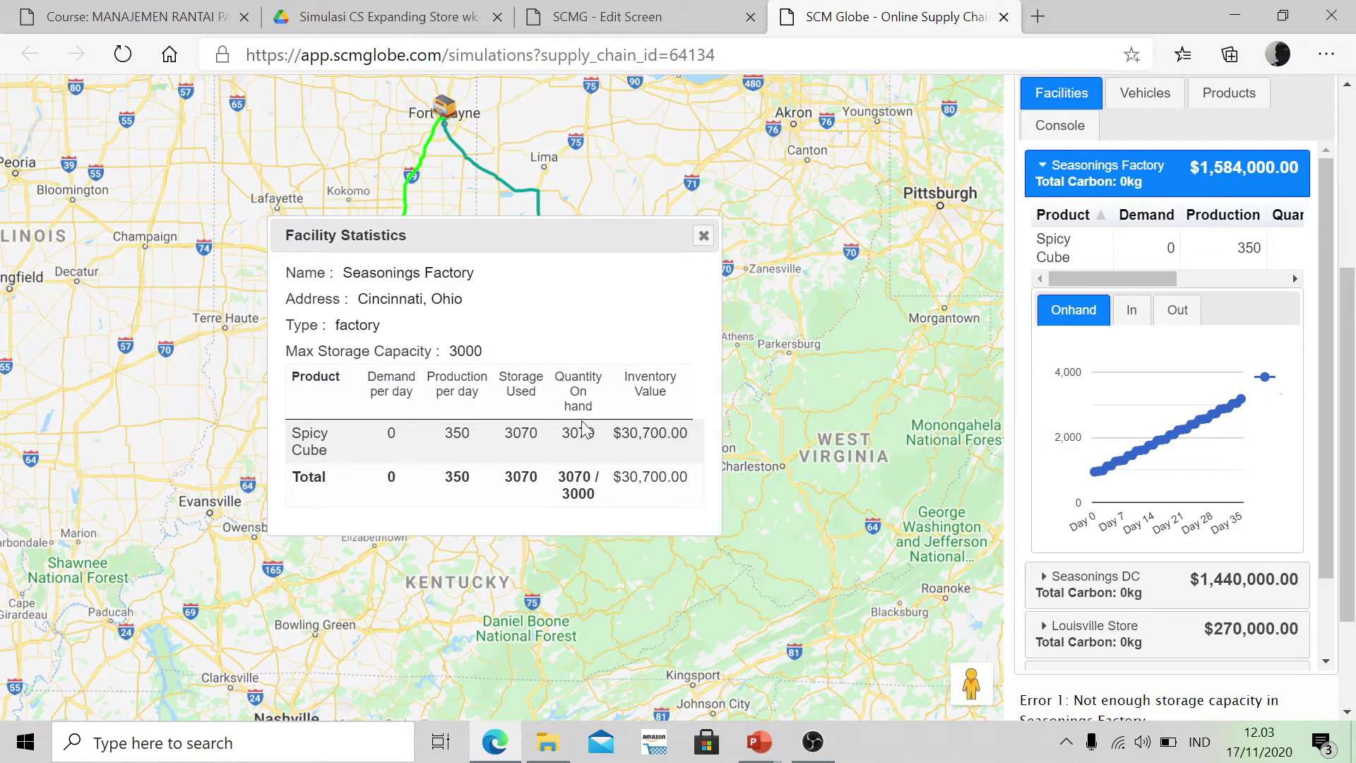
pyautogui.moveTo(563, 440); pyautogui.dragTo(596, 435)
pyautogui.click(500, 358)
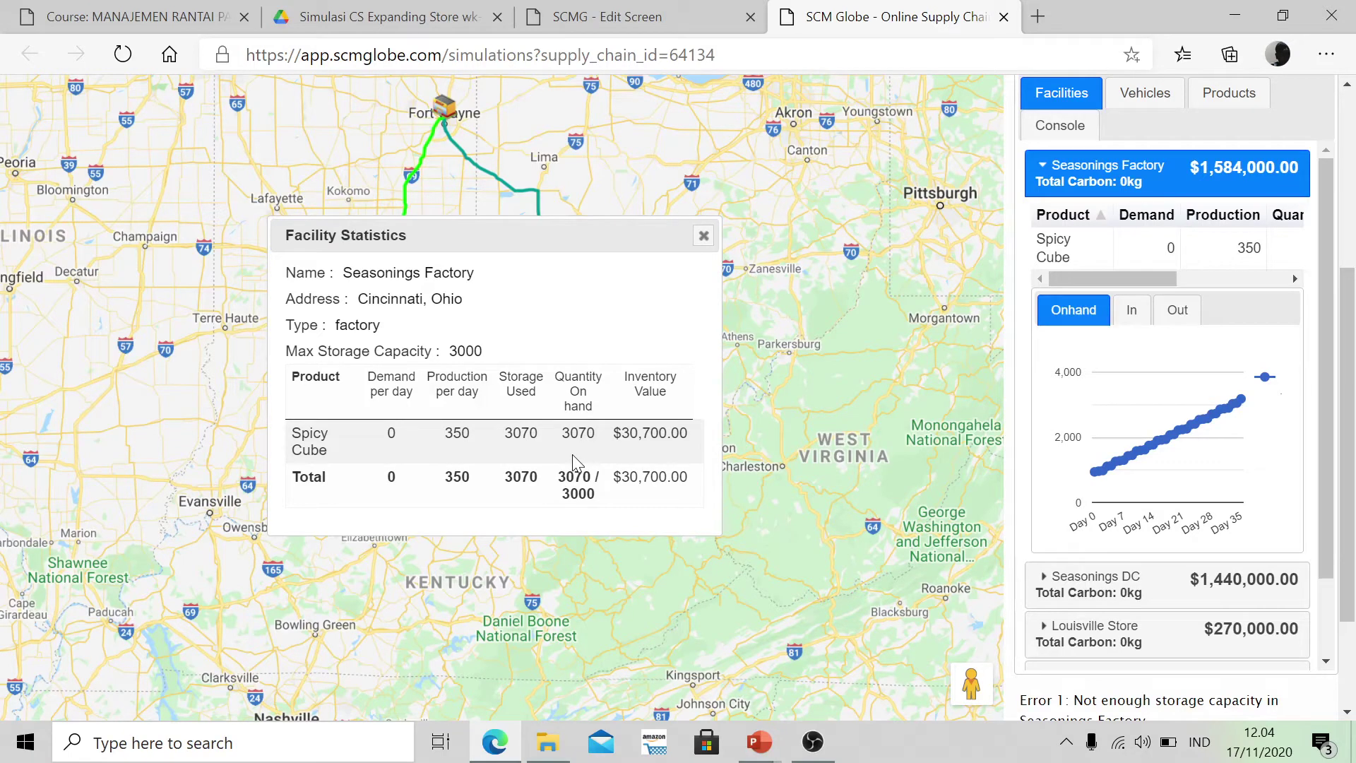
pyautogui.click(702, 238)
pyautogui.hotkey('alt', 'Tab')
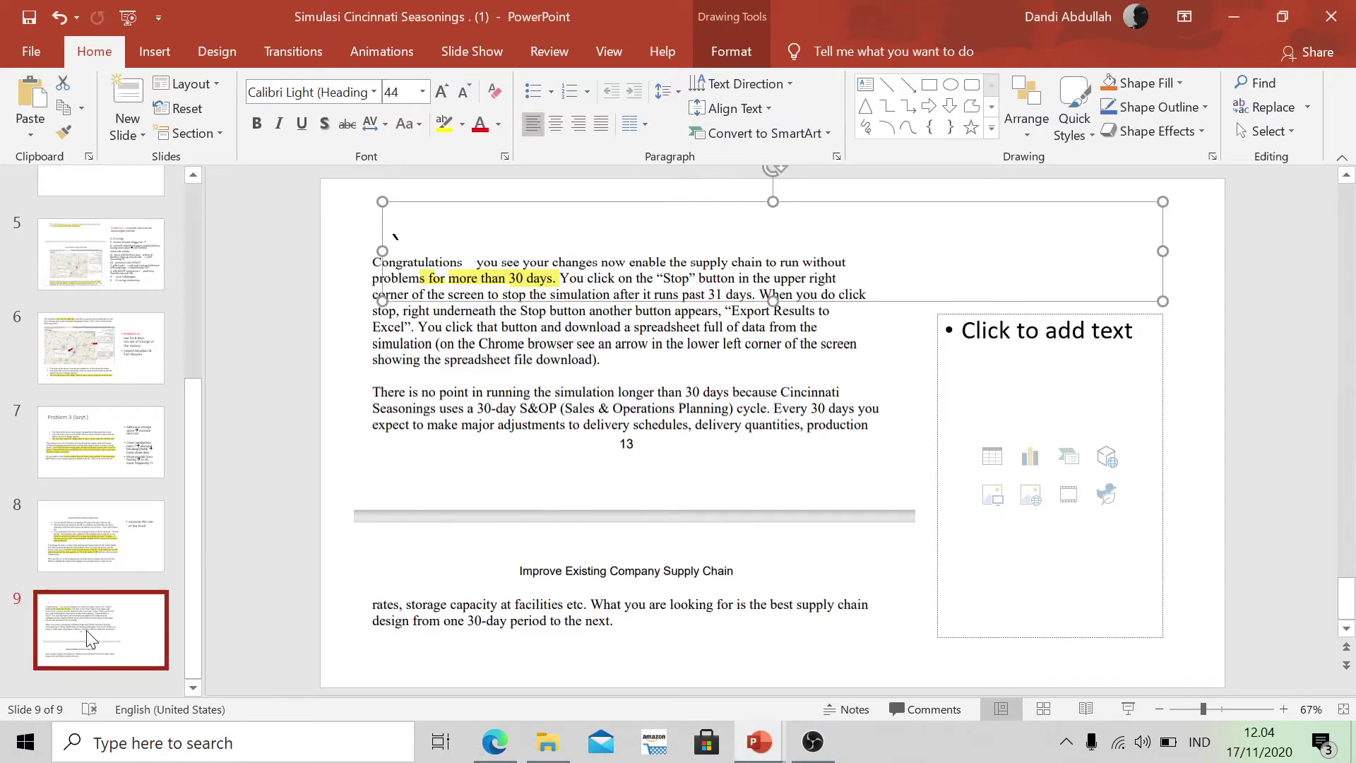
# Review slide 9's guidance on stopping the simulation once it has run past the 30-day target.
pyautogui.click(89, 638)
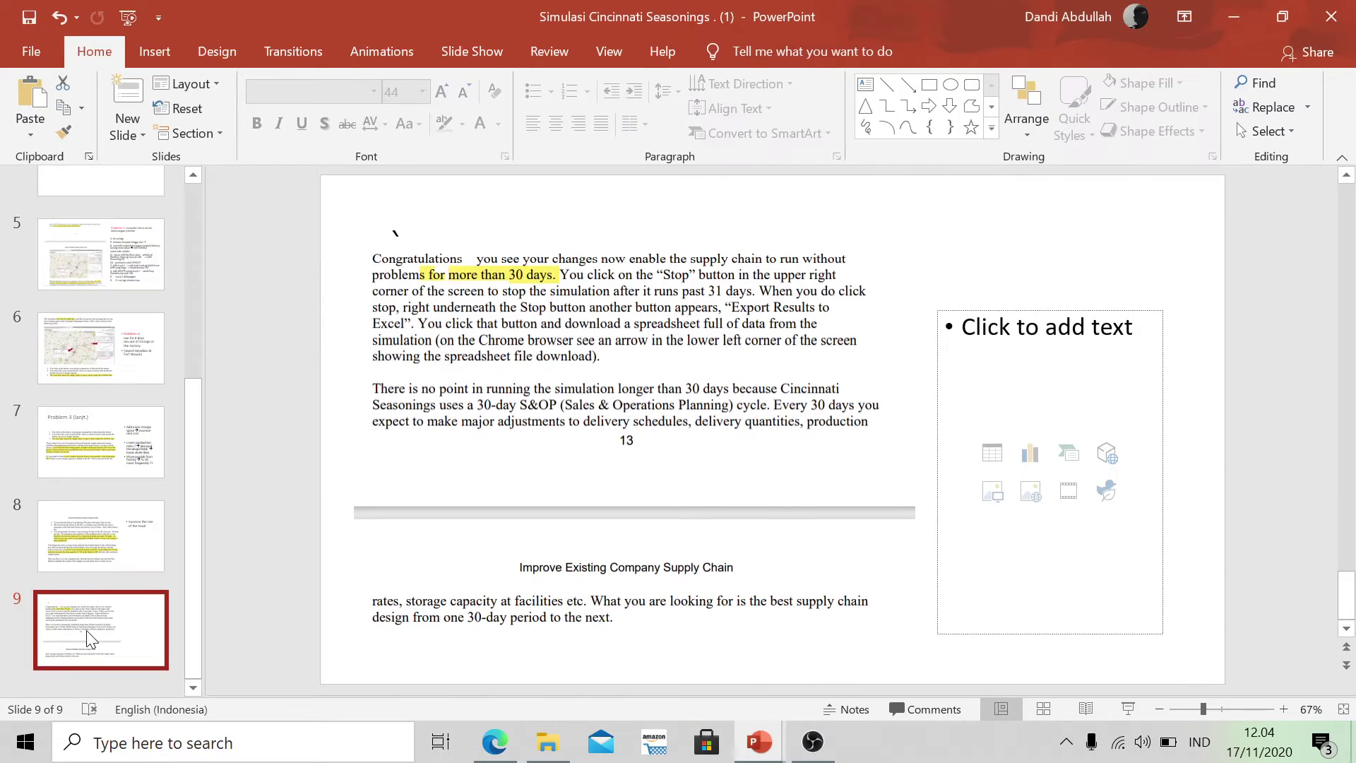
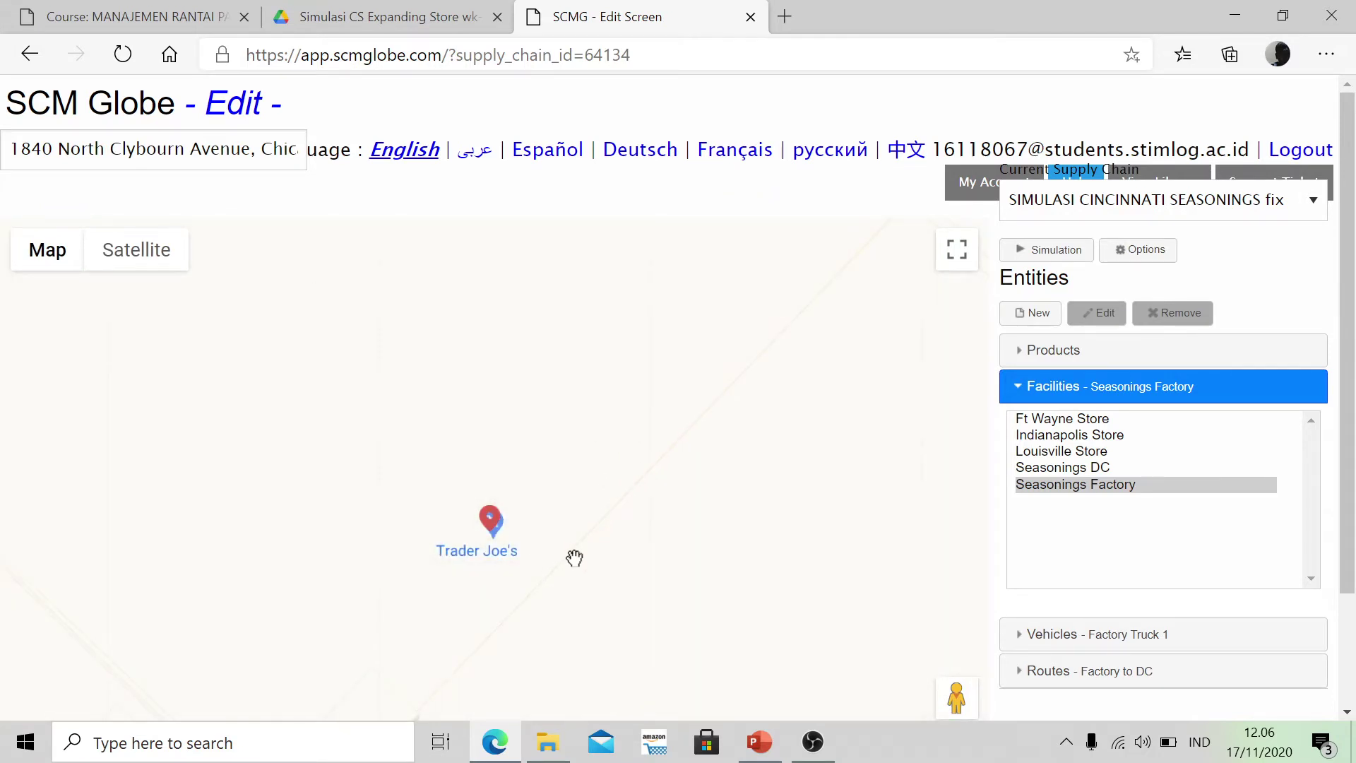
# Show the new Chicago location in SCM Globe's satellite view and start a new facility named Chicago Store.
pyautogui.moveTo(576, 551); pyautogui.dragTo(564, 419)
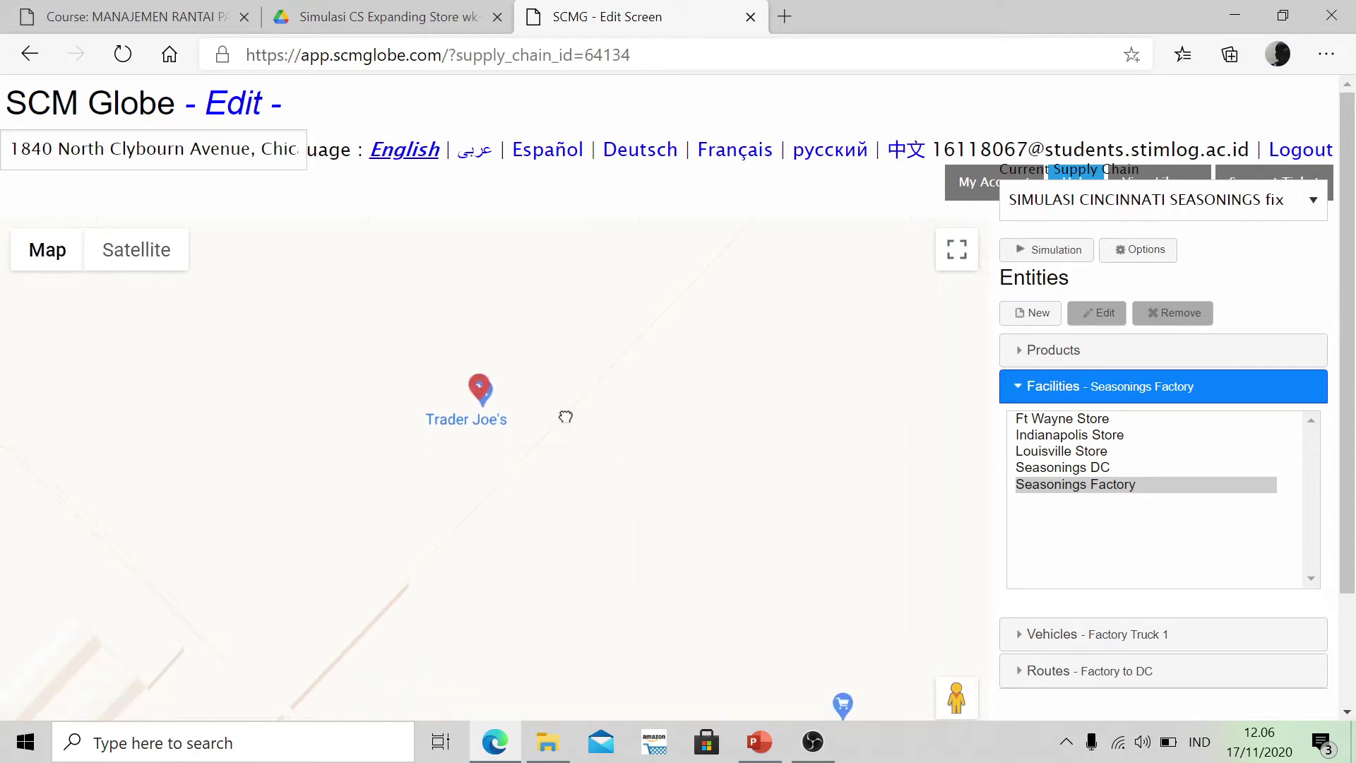
pyautogui.click(154, 264)
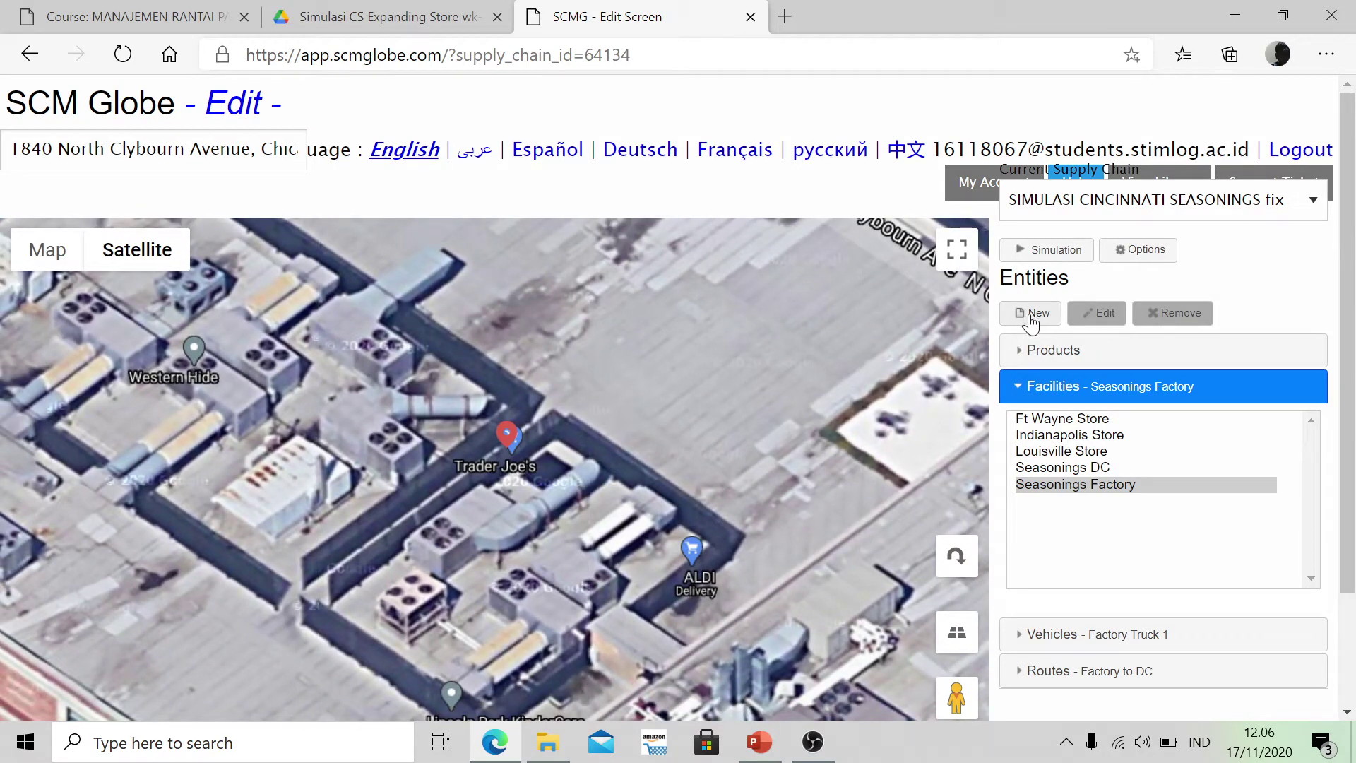
pyautogui.click(1033, 313)
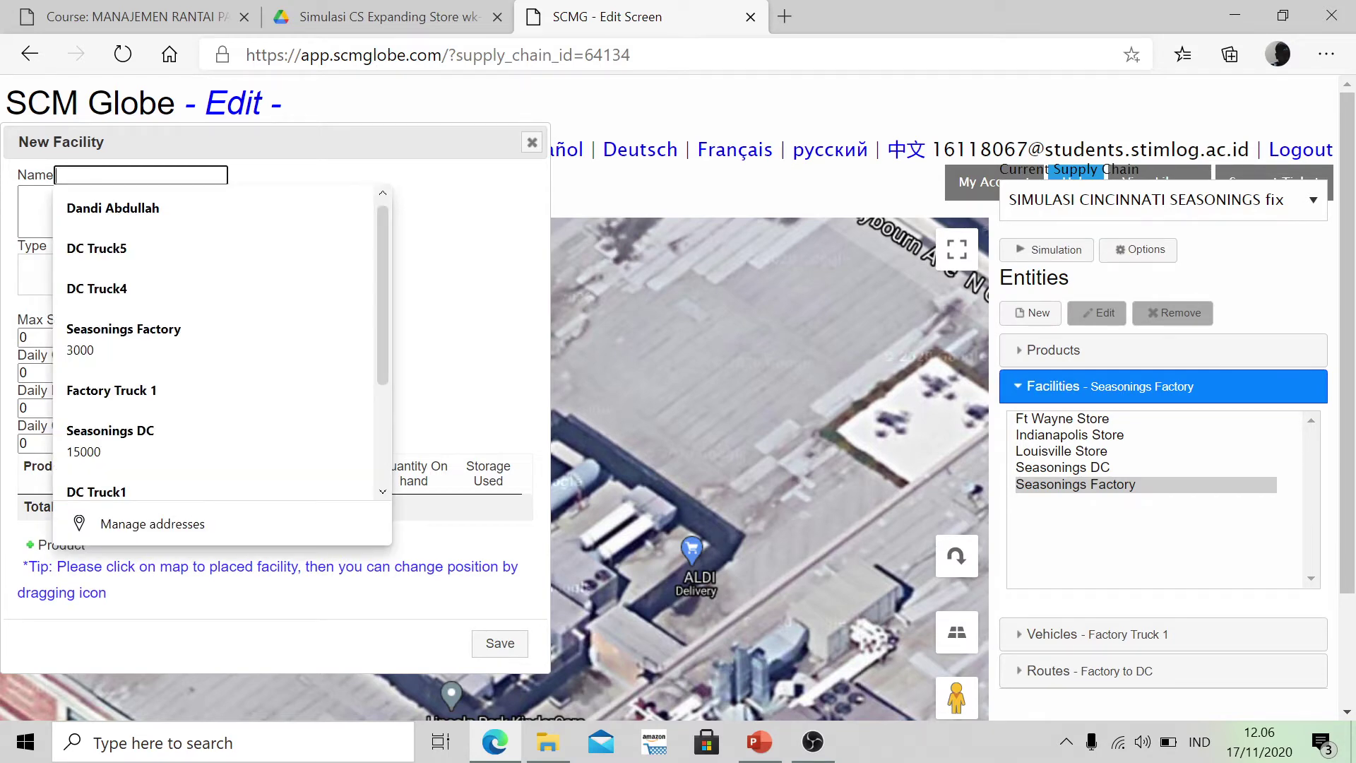
pyautogui.write('Chicago Store')
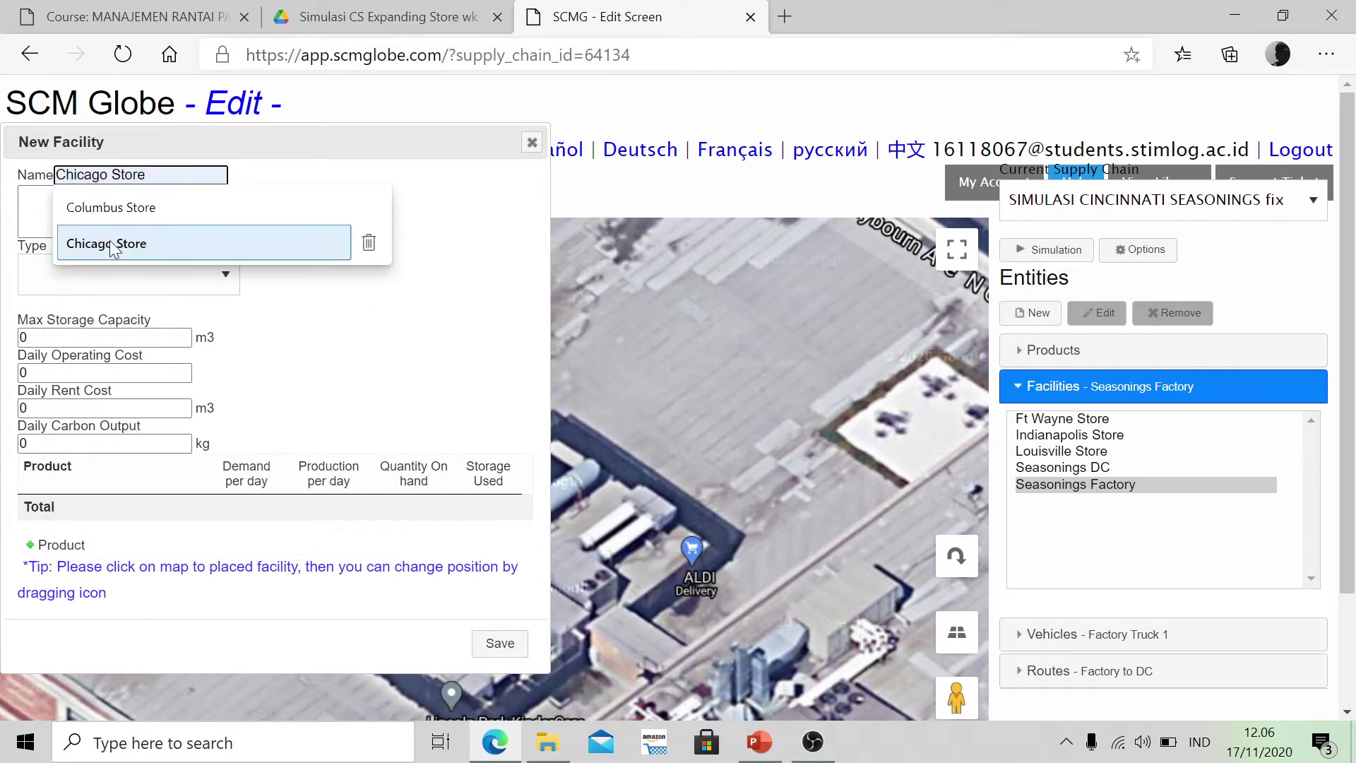
pyautogui.click(121, 242)
# Check the Chicago store instructions on PowerPoint slide 6 and set the new facility's type to store in SCM Globe.
pyautogui.hotkey('alt', 'Tab')
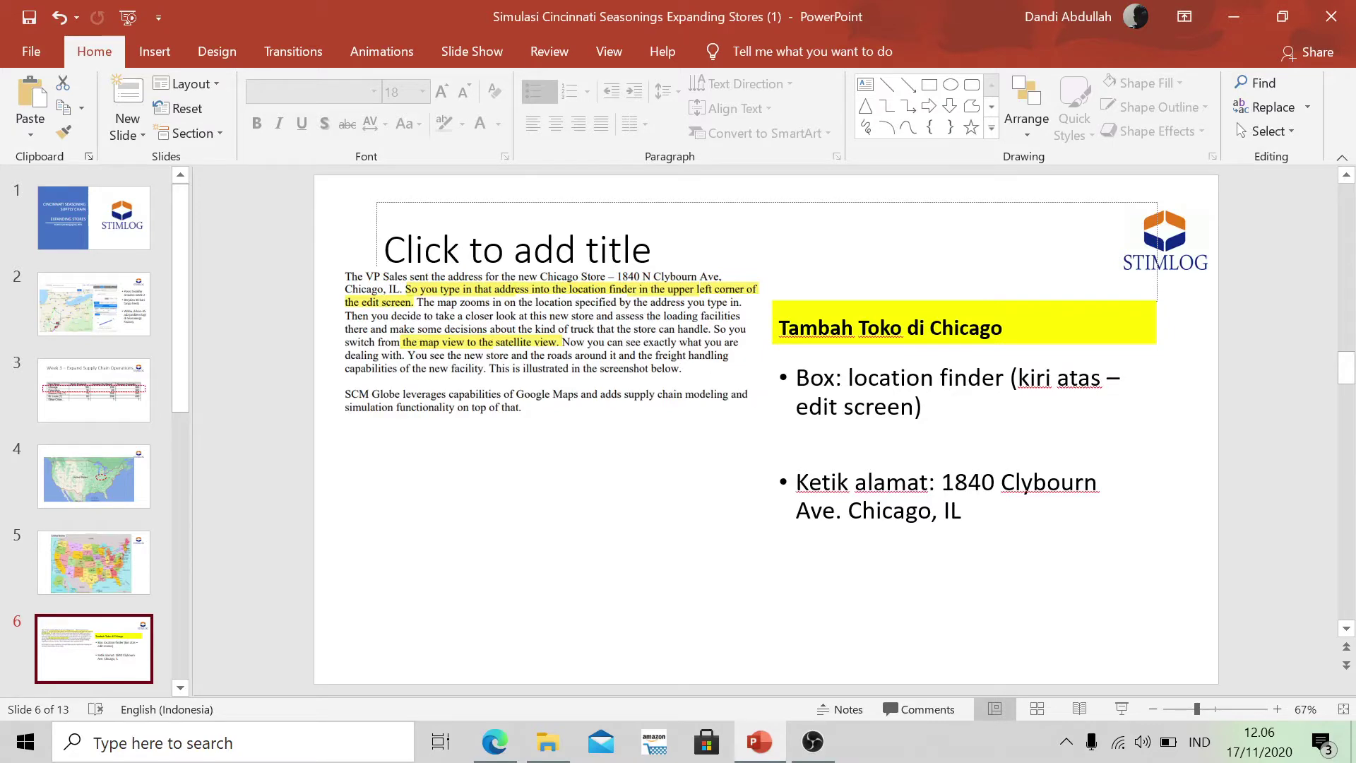
pyautogui.hotkey('alt', 'Tab')
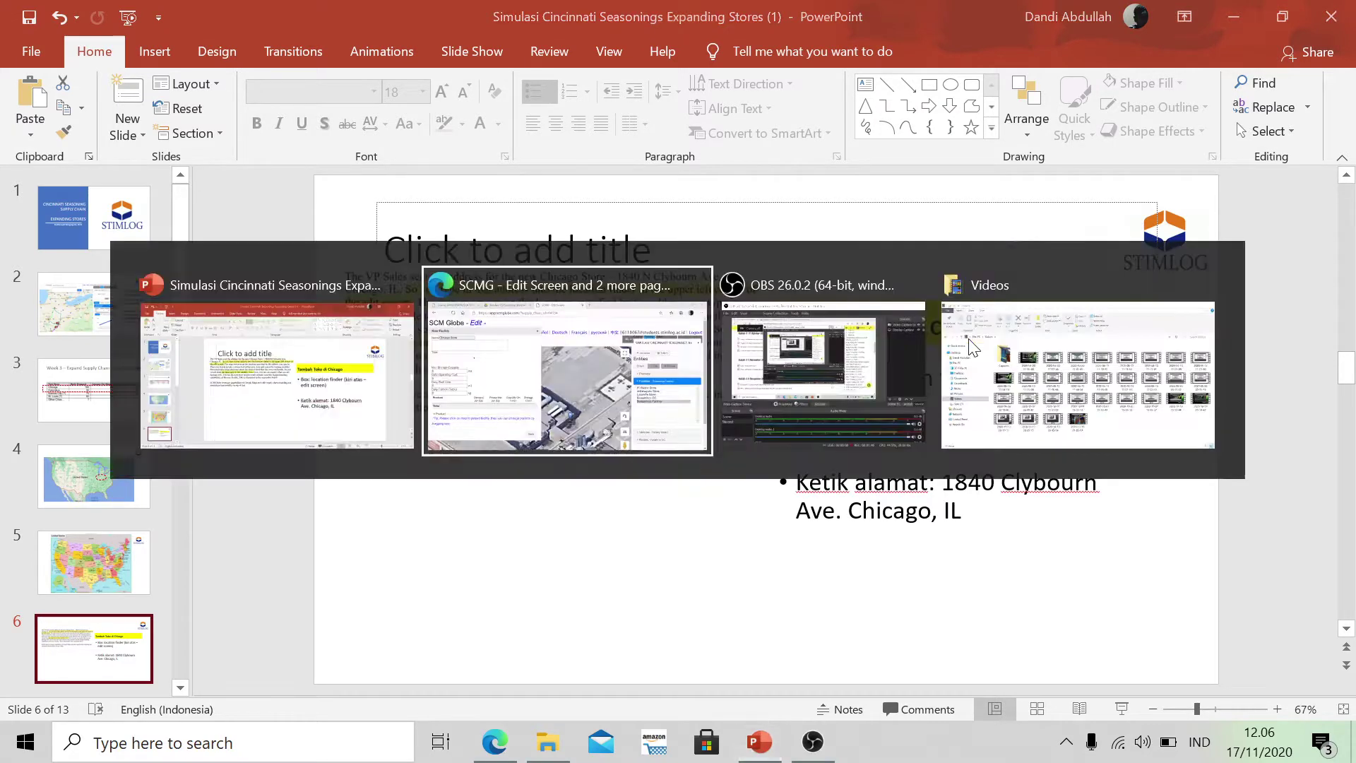
pyautogui.click(120, 274)
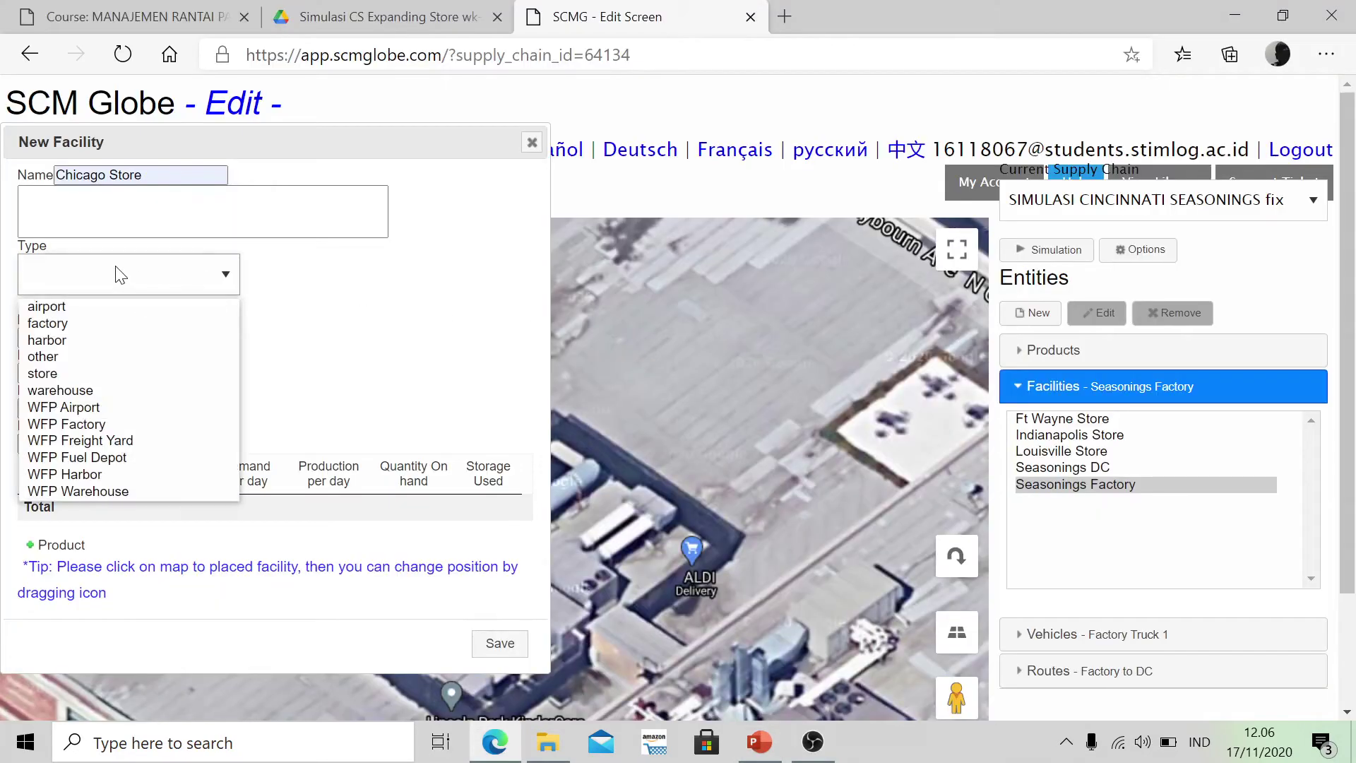
pyautogui.click(89, 368)
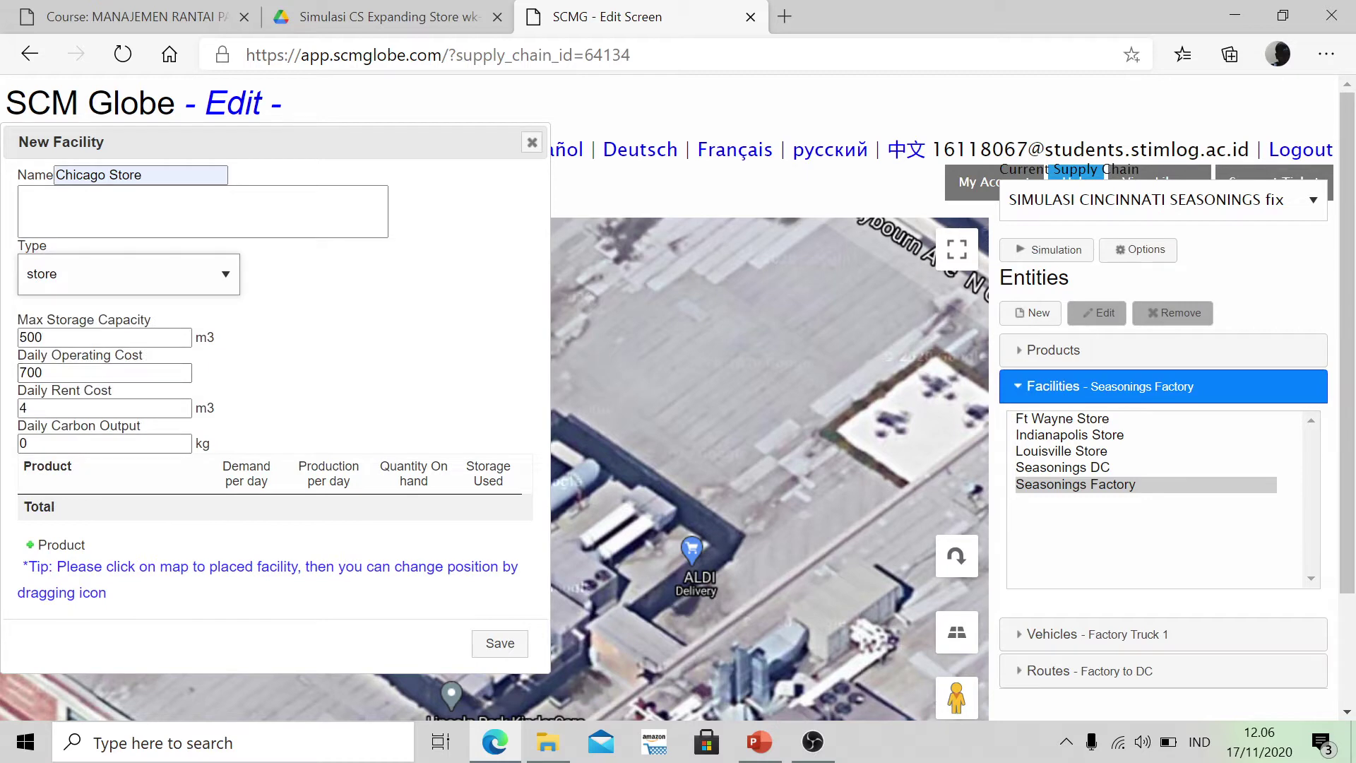
# Add Spicy Cube to Chicago Store with a demand of 100 per day and 300 on hand, following the new-store table on slide 3.
pyautogui.hotkey('alt', 'Tab')
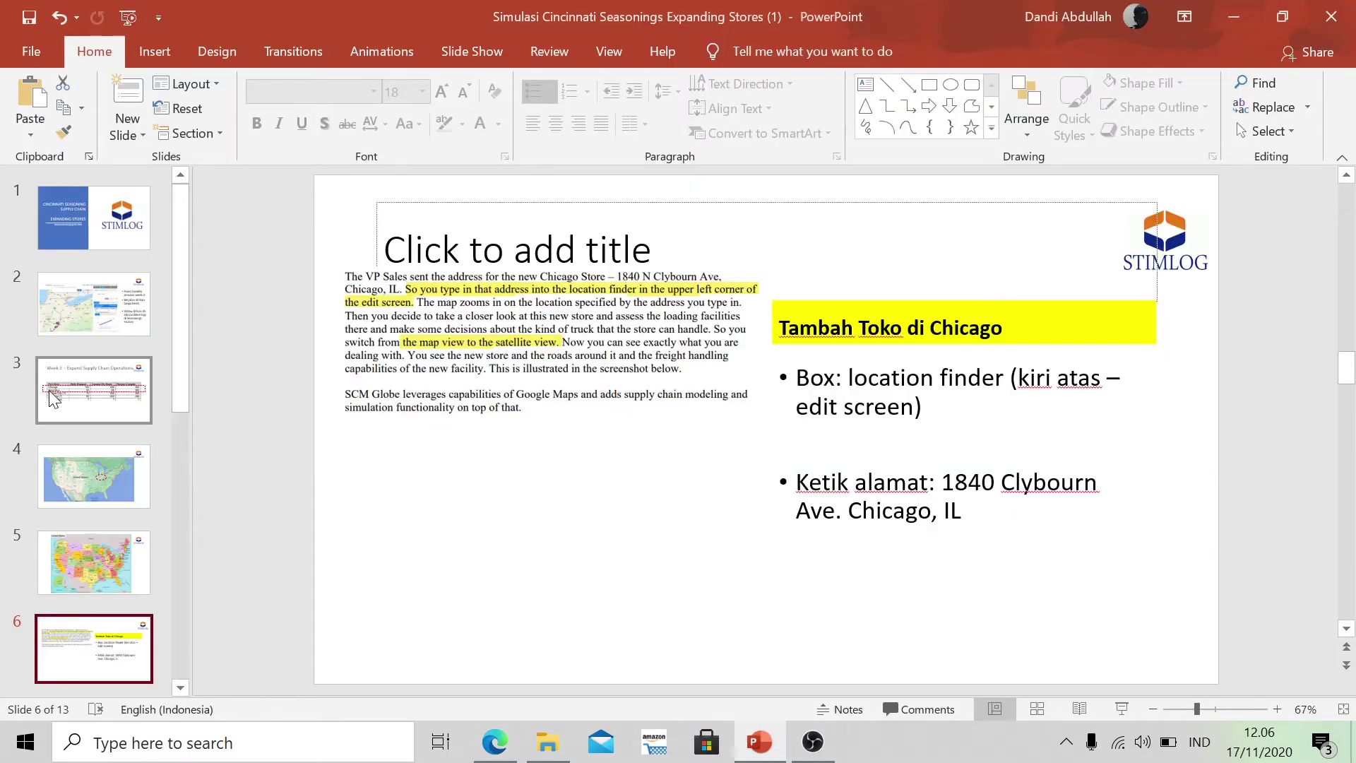
pyautogui.click(51, 399)
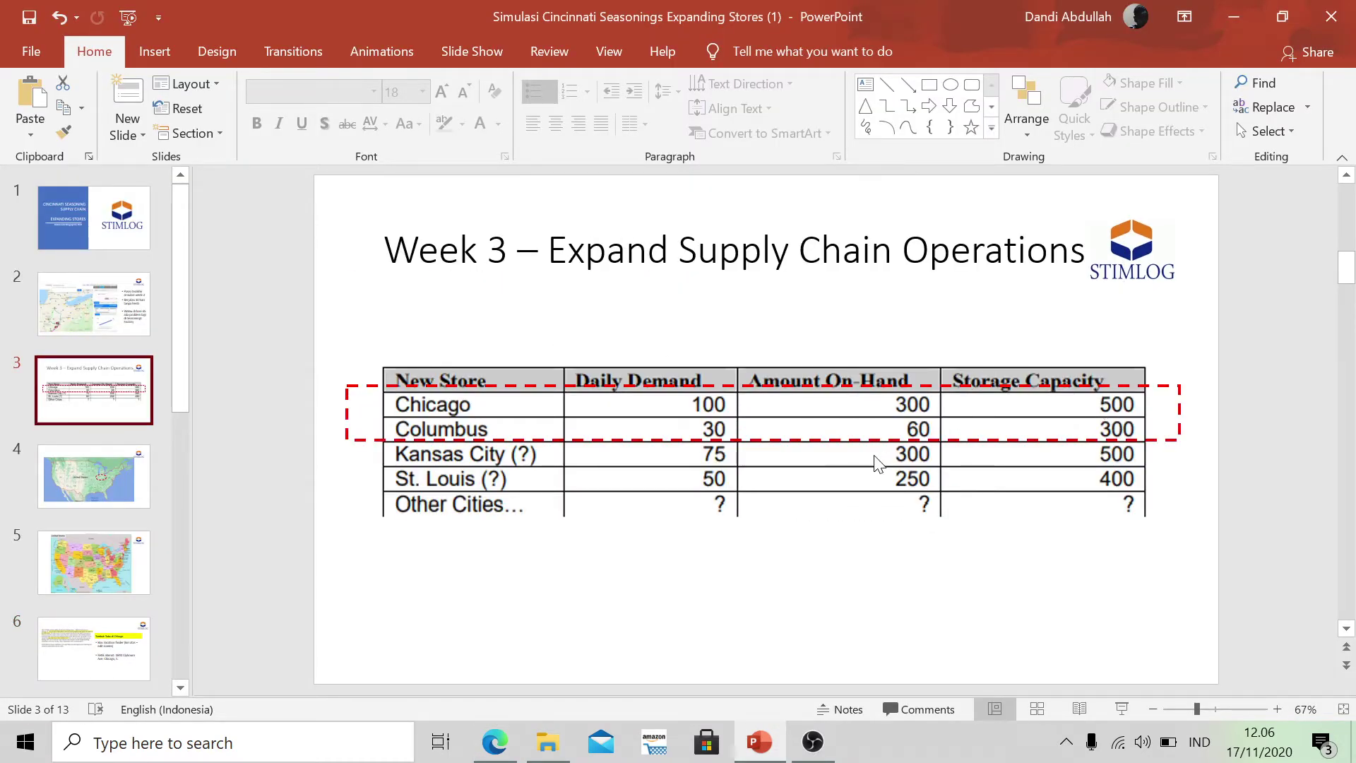
pyautogui.hotkey('alt', 'Tab')
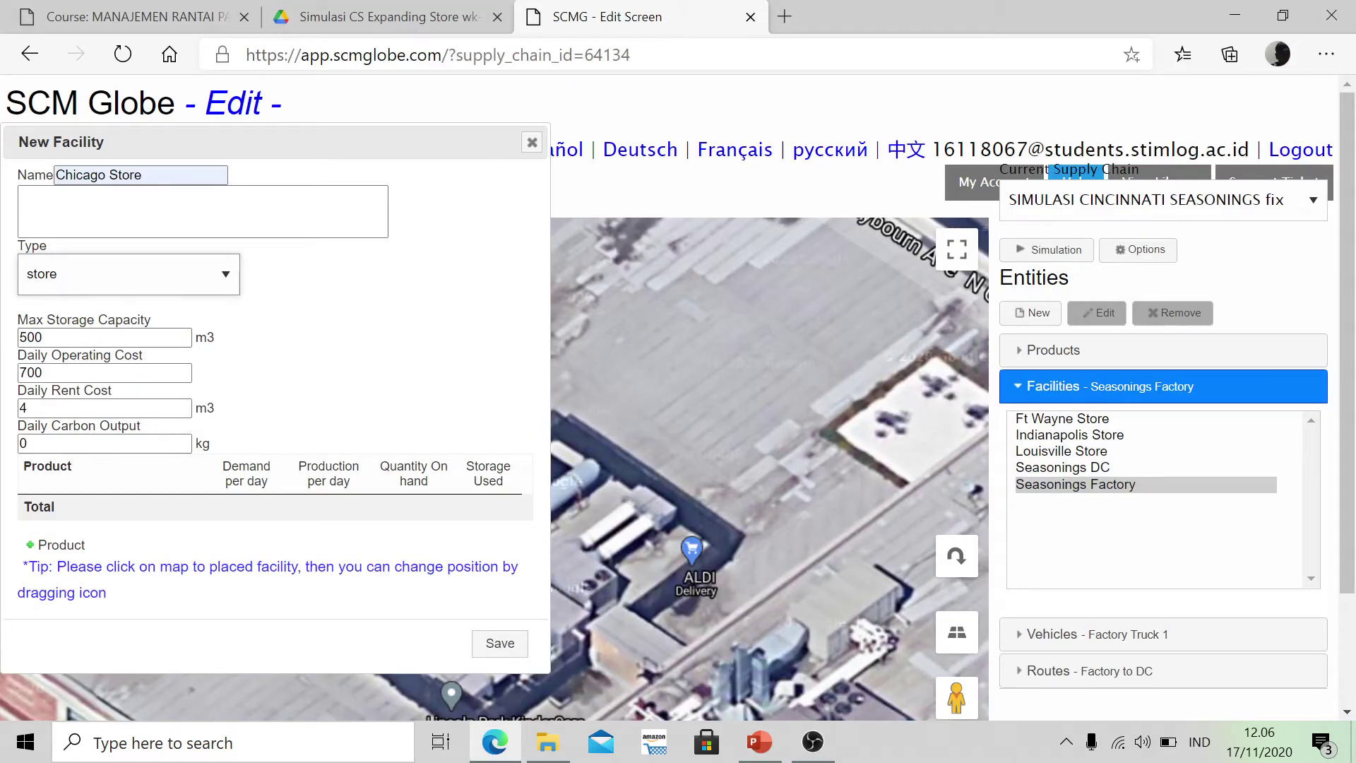
pyautogui.click(64, 546)
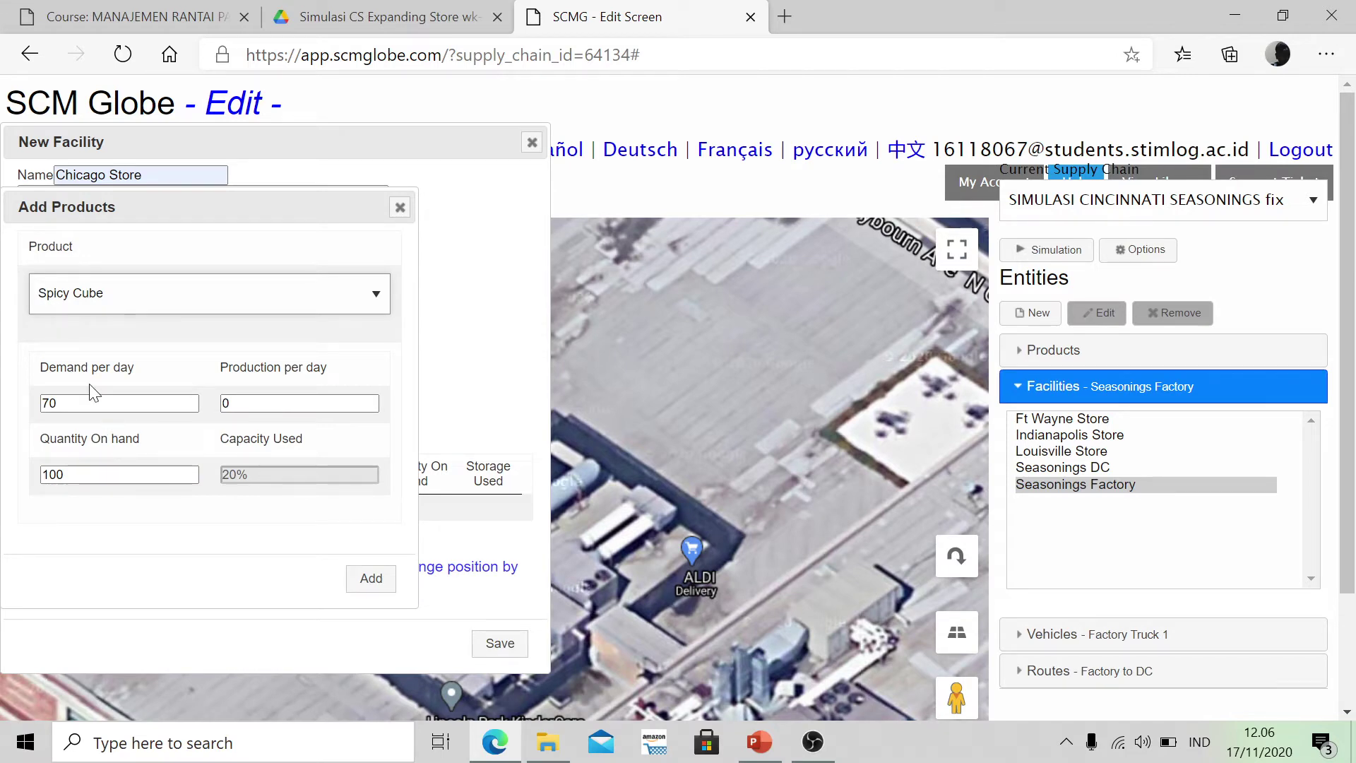
pyautogui.hotkey('alt', 'Tab')
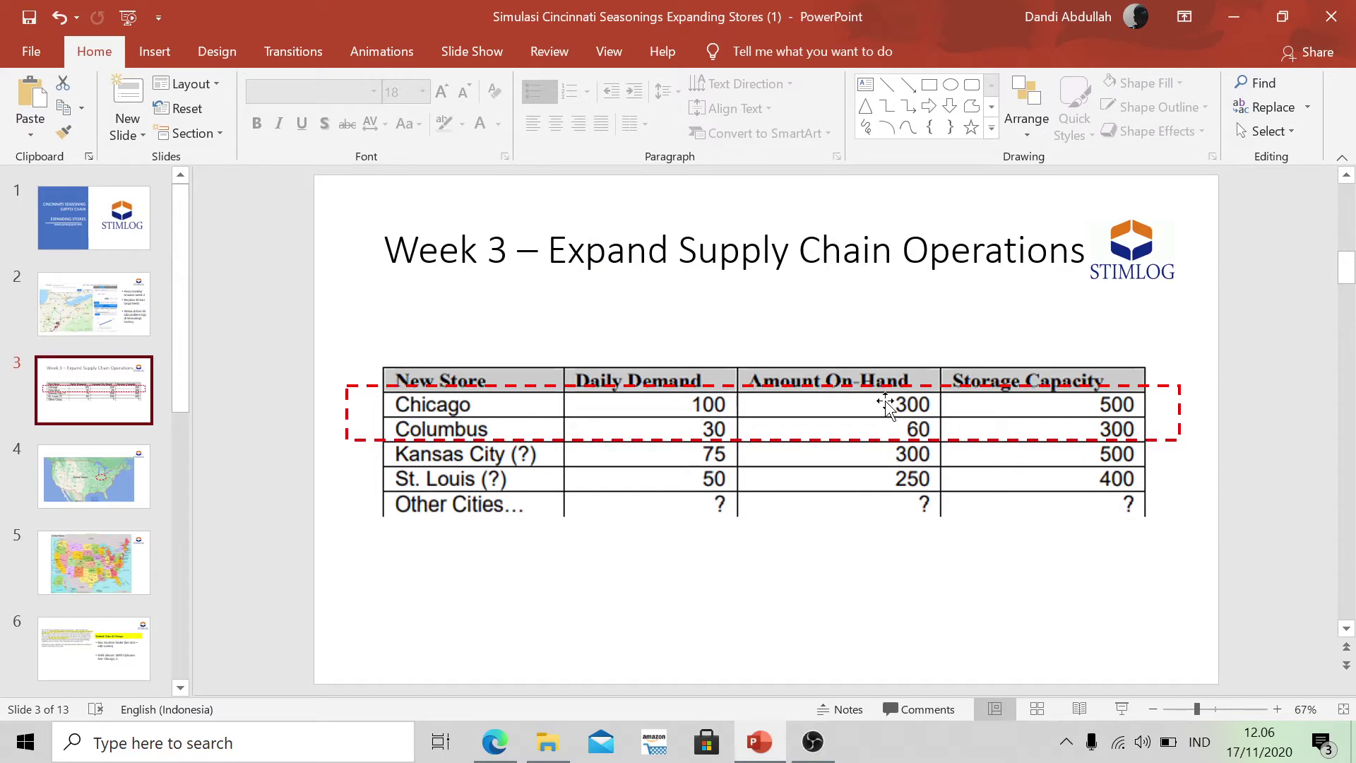
pyautogui.hotkey('alt', 'Tab')
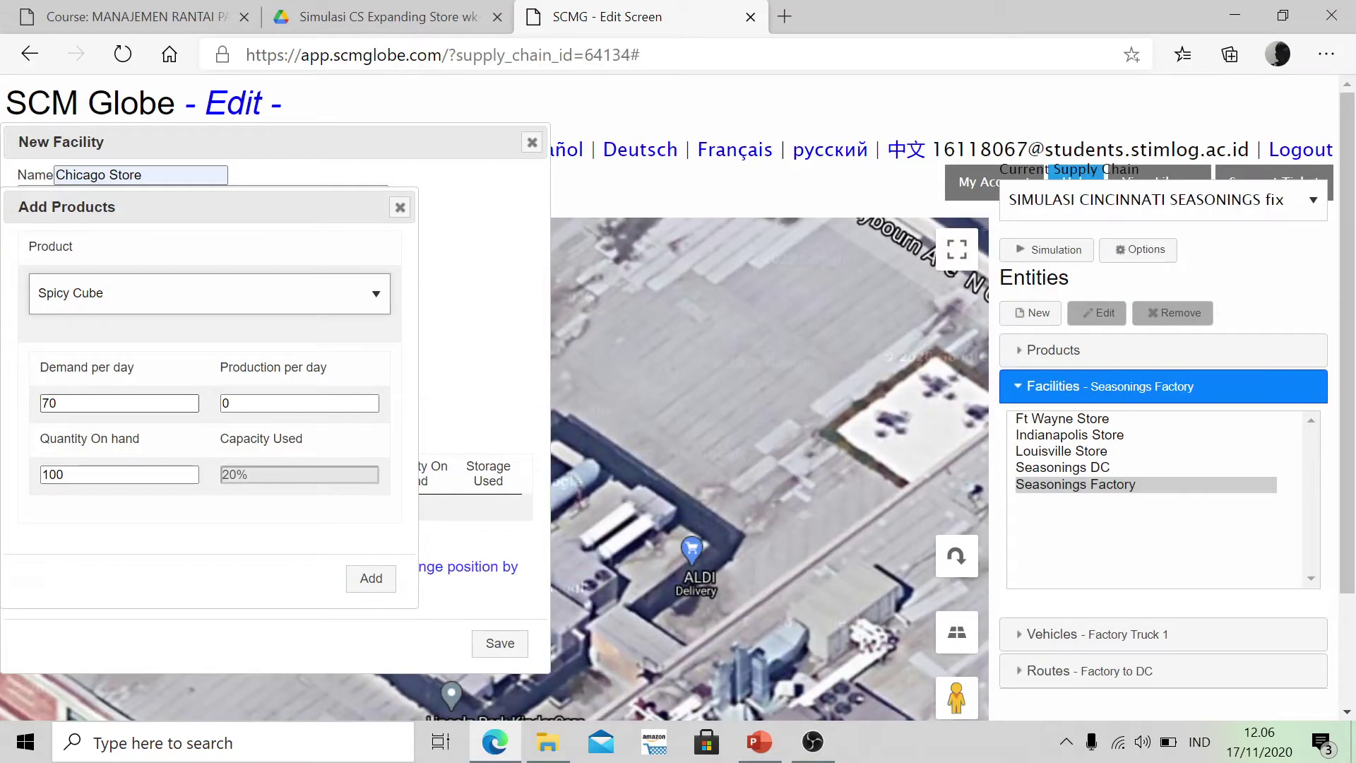
pyautogui.write('100')
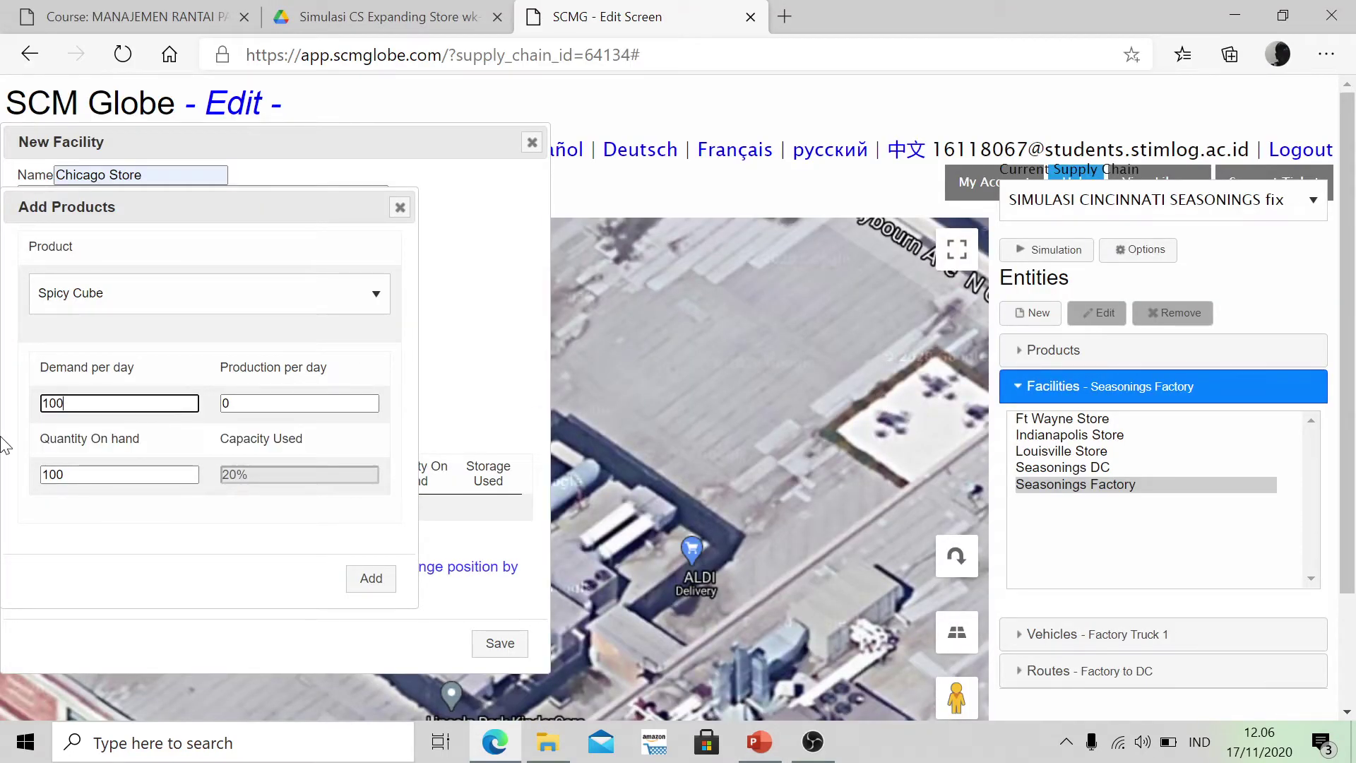
pyautogui.press('Tab')
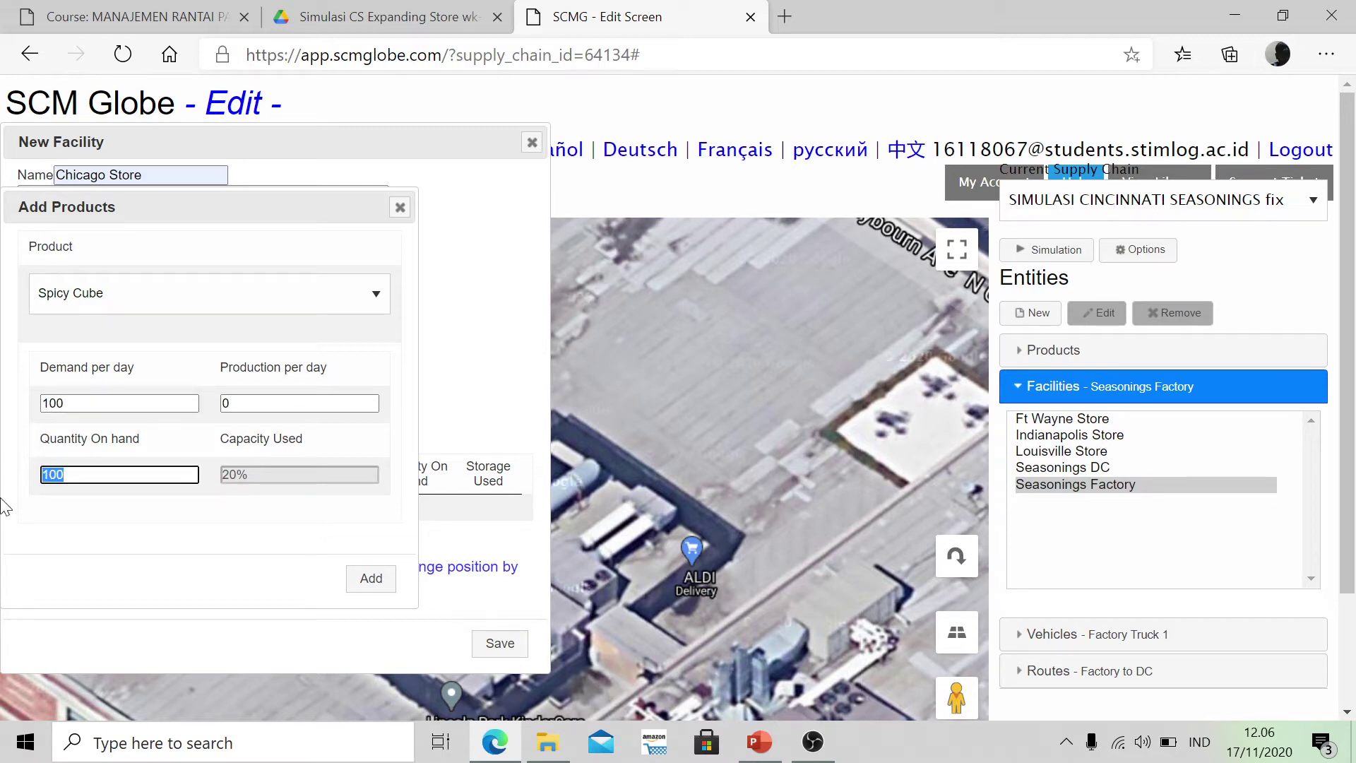
pyautogui.write('300')
pyautogui.click(388, 576)
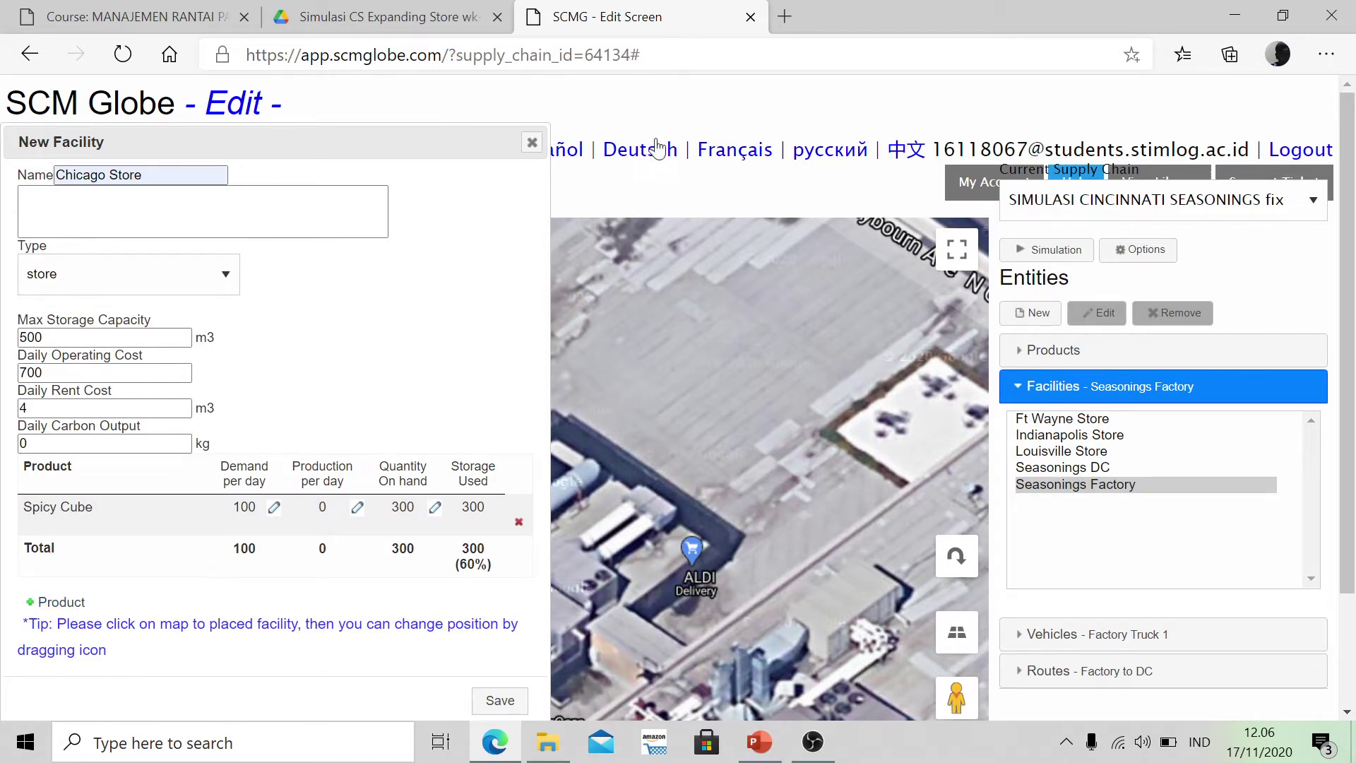
# Place Chicago Store on the map just beside the Trader Joe's marker and save the new facility.
pyautogui.moveTo(416, 135); pyautogui.dragTo(1023, 105)
pyautogui.click(548, 370)
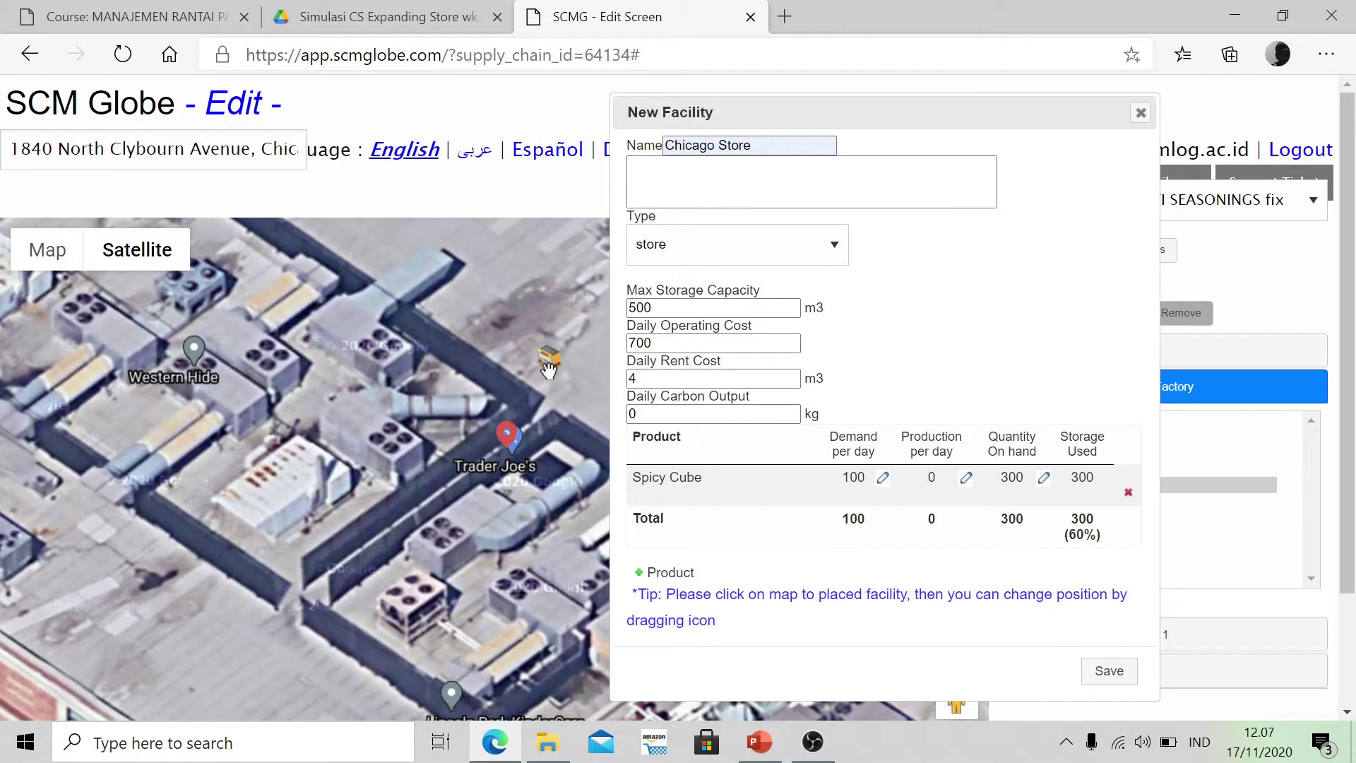
pyautogui.moveTo(549, 370); pyautogui.dragTo(497, 543)
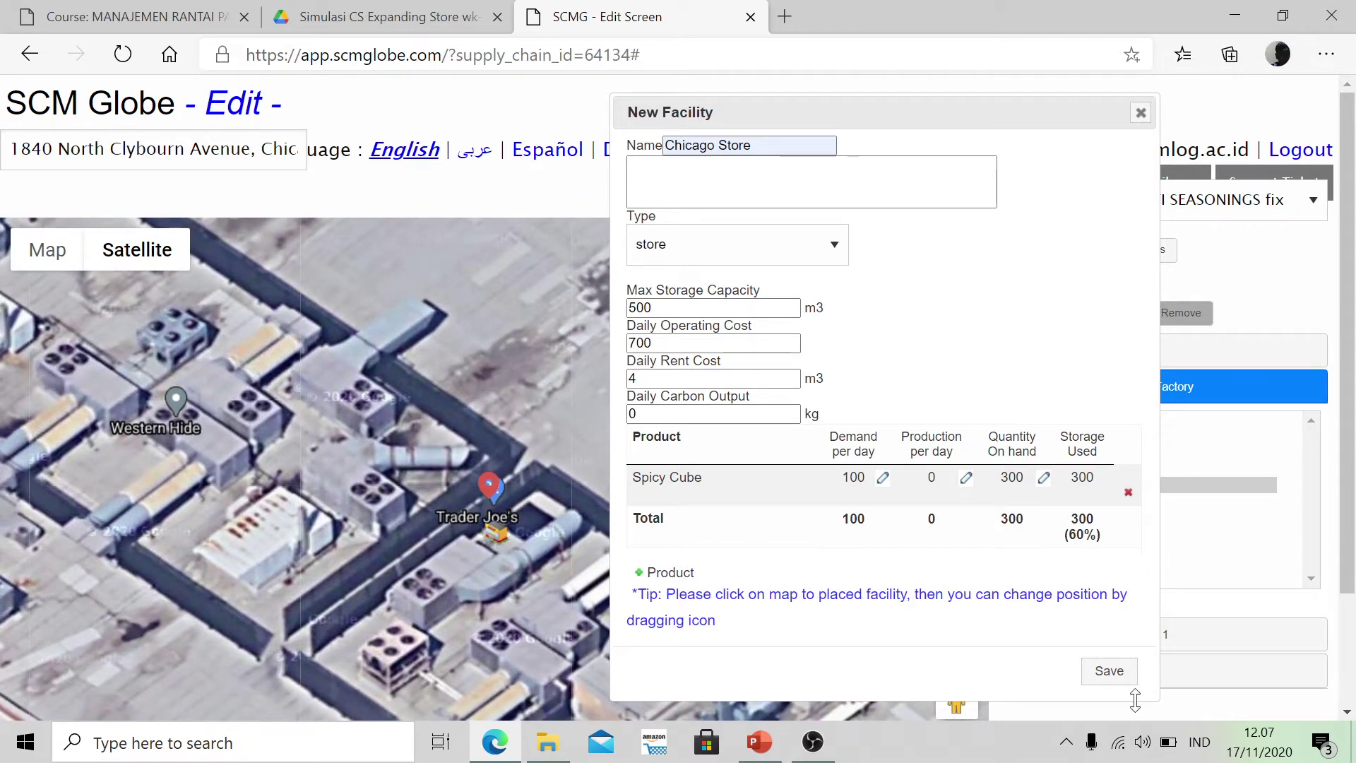
pyautogui.click(1116, 679)
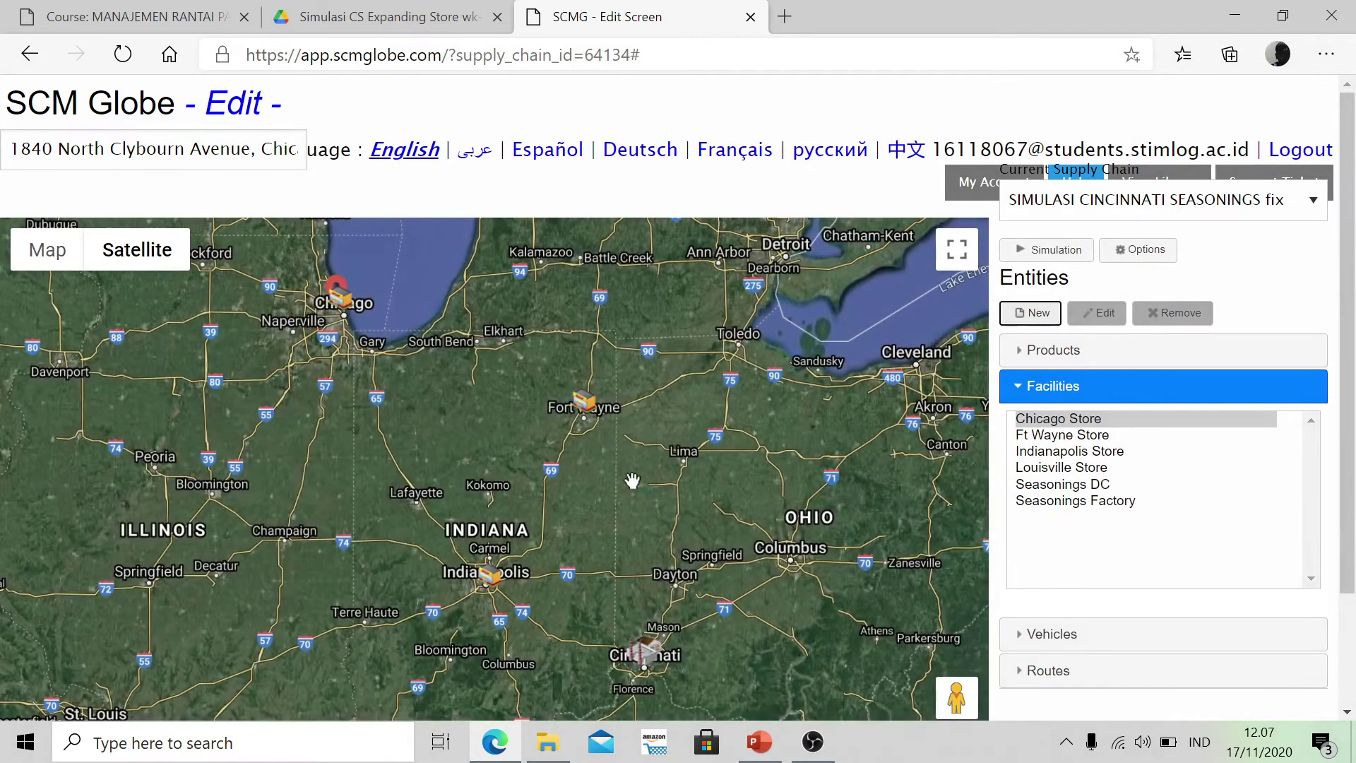
# Return the map to the standard Map view and check the next new store in slide 3's table.
pyautogui.click(70, 259)
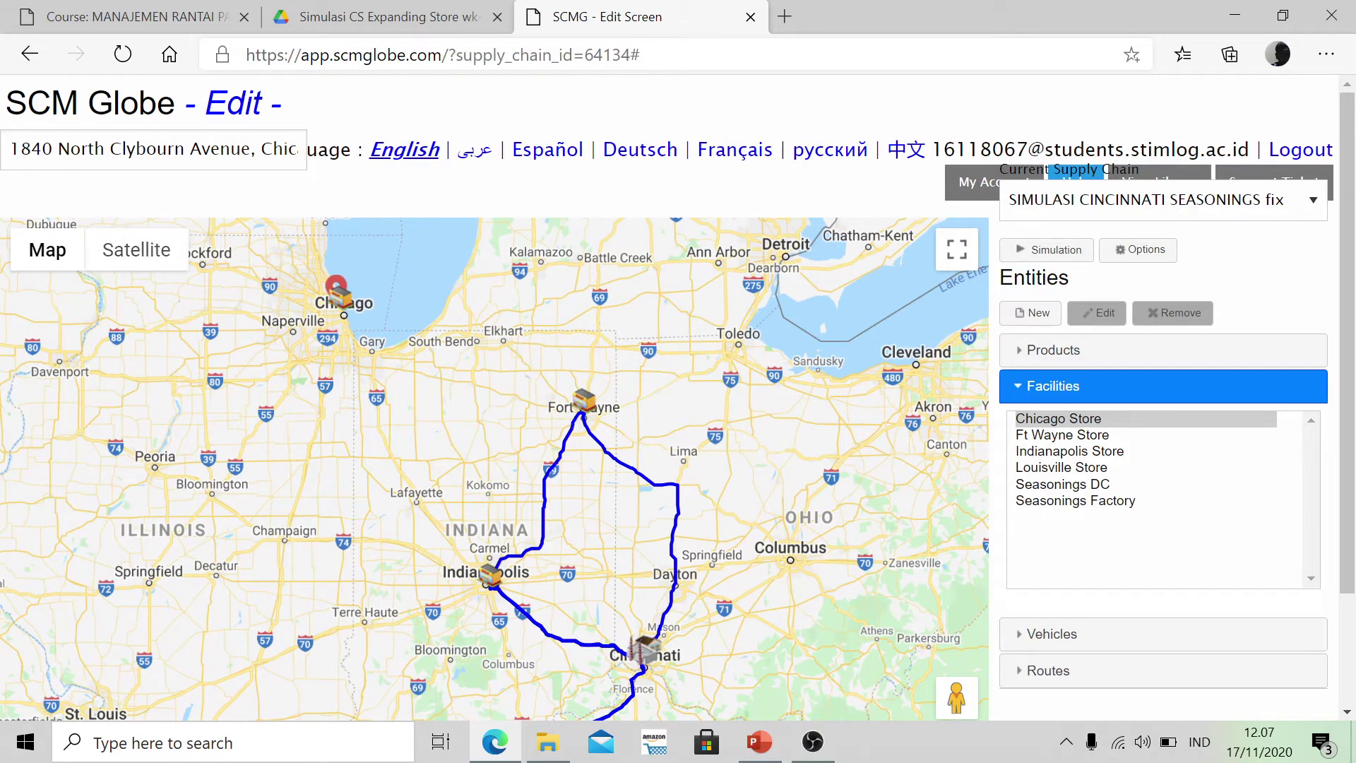
pyautogui.moveTo(523, 382); pyautogui.dragTo(464, 311)
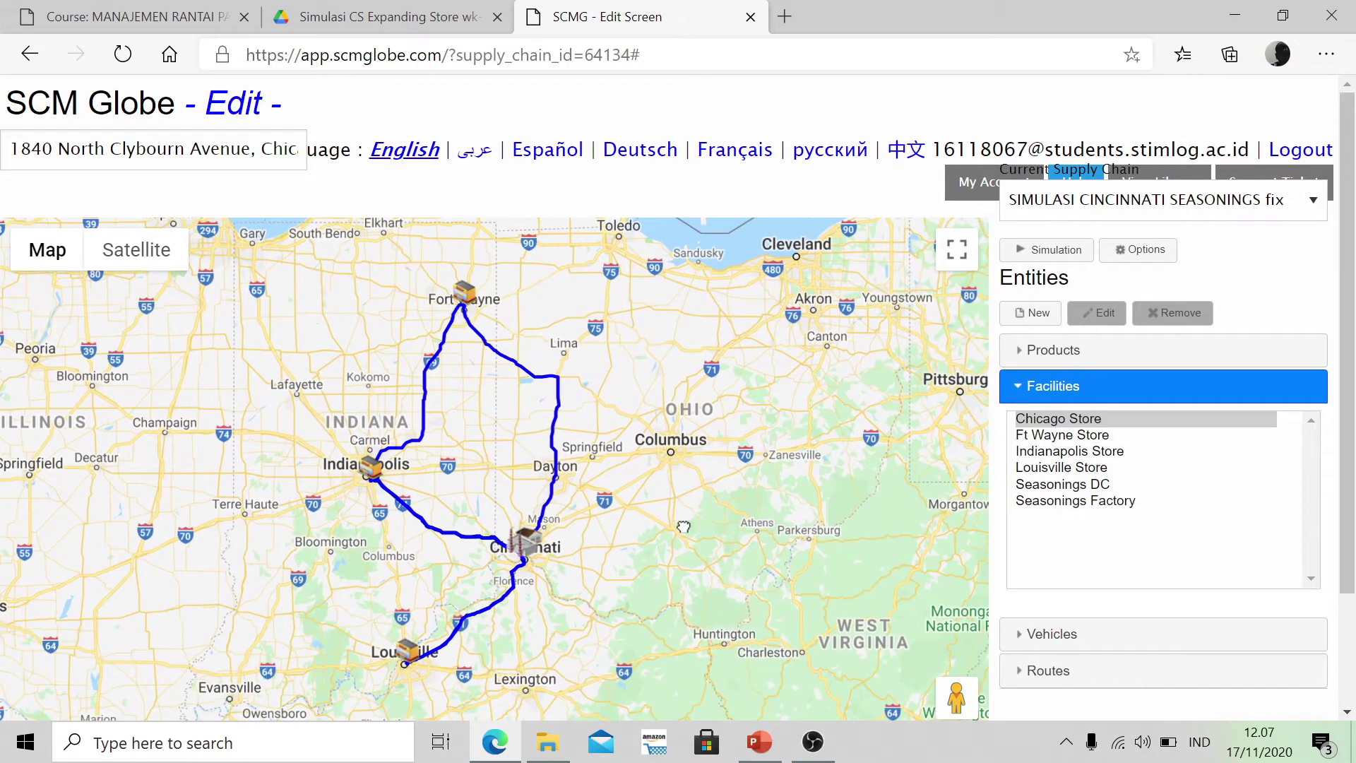
pyautogui.moveTo(683, 526); pyautogui.dragTo(614, 460)
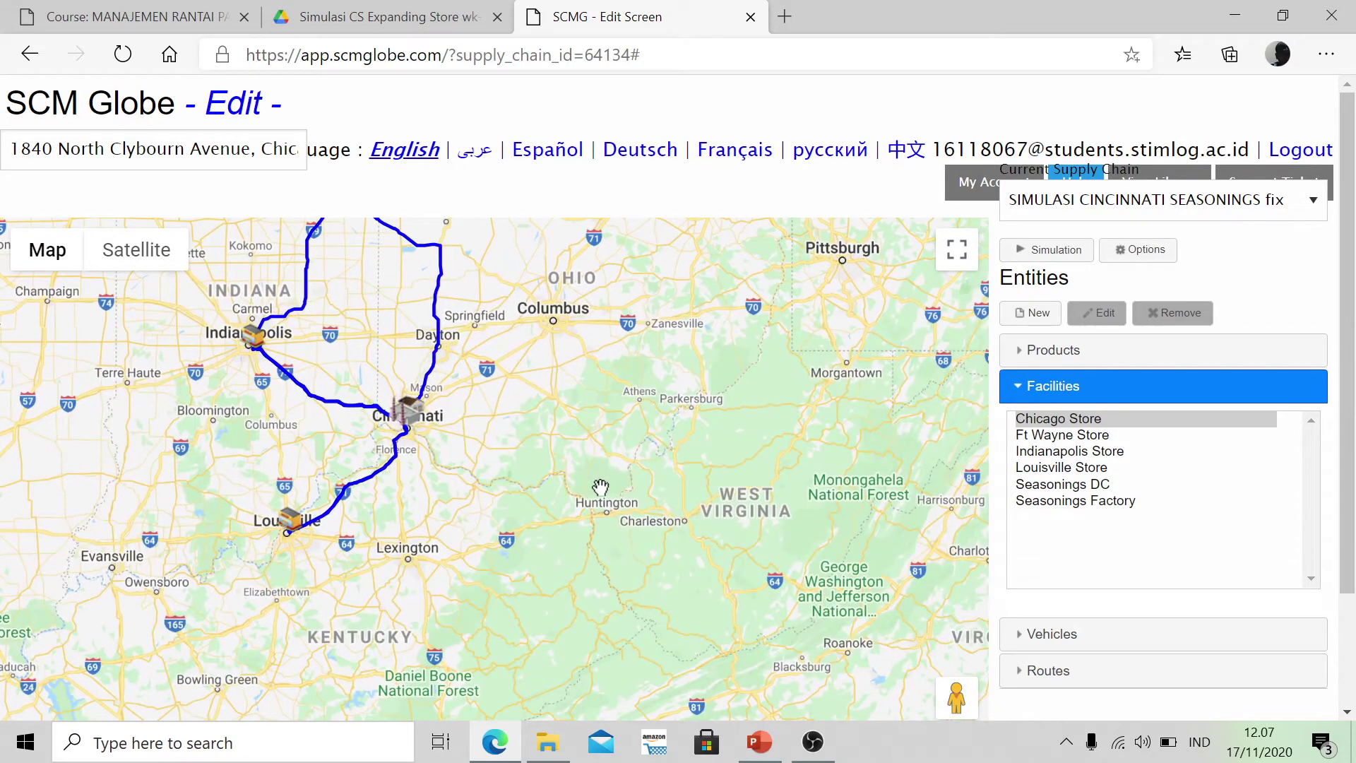
pyautogui.hotkey('alt', 'Tab')
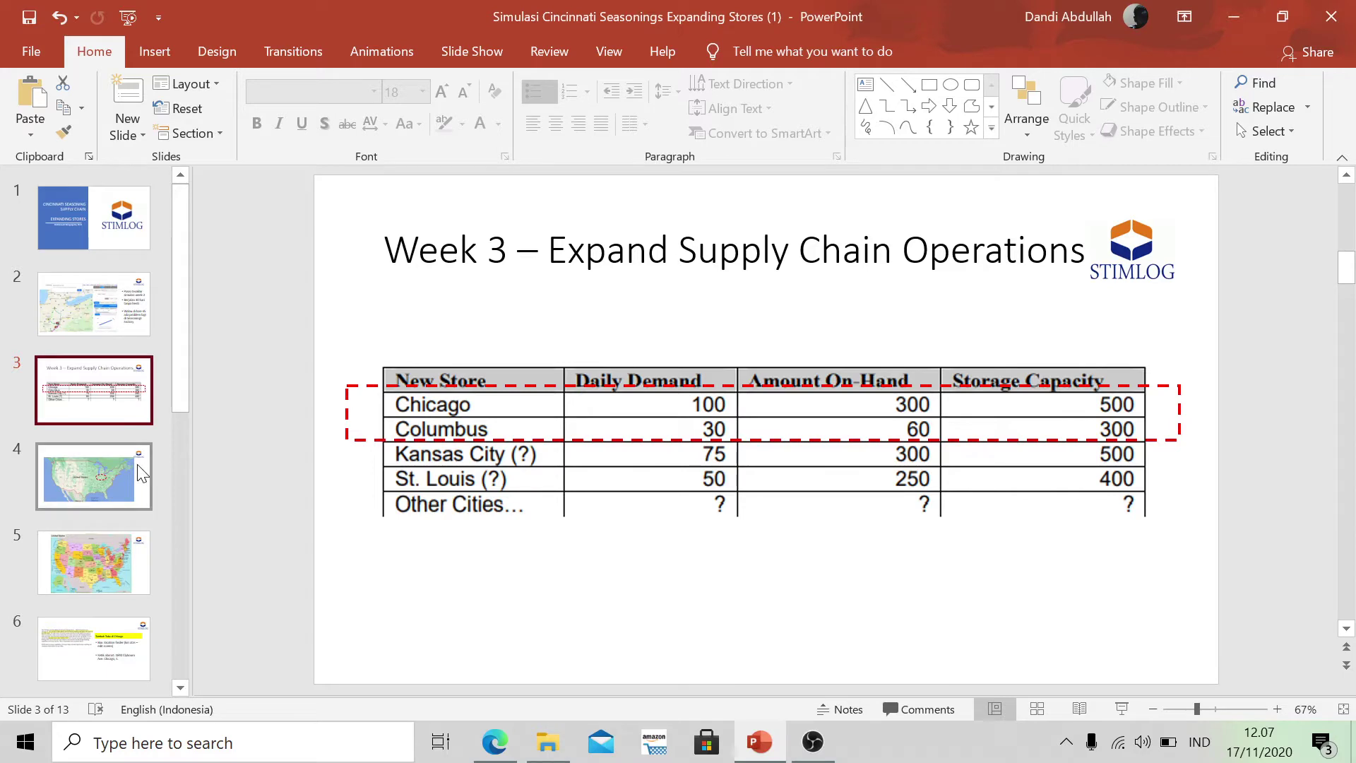
pyautogui.hotkey('alt', 'Tab')
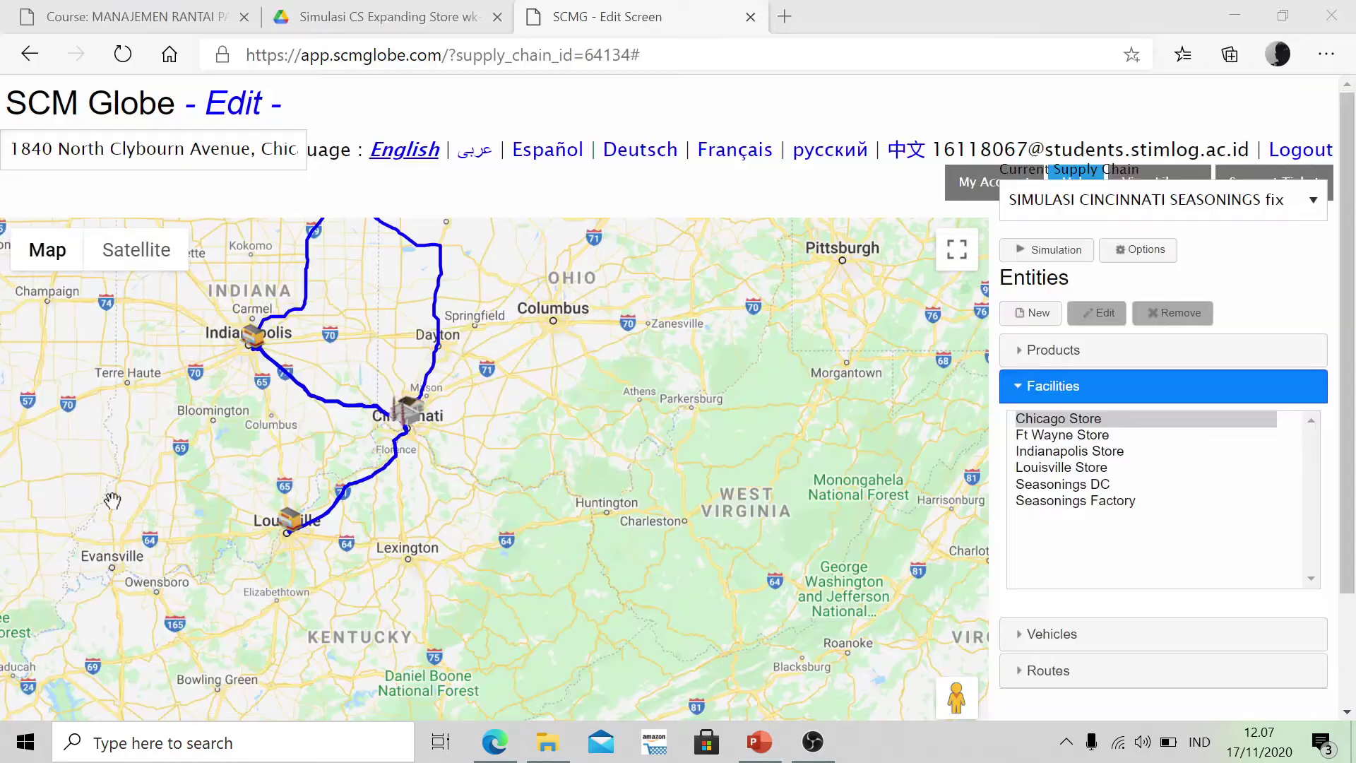
# Examine the map around Cincinnati and southern Ohio for the next new store's location.
pyautogui.moveTo(511, 448); pyautogui.dragTo(614, 508)
pyautogui.scroll(2, 511, 386)
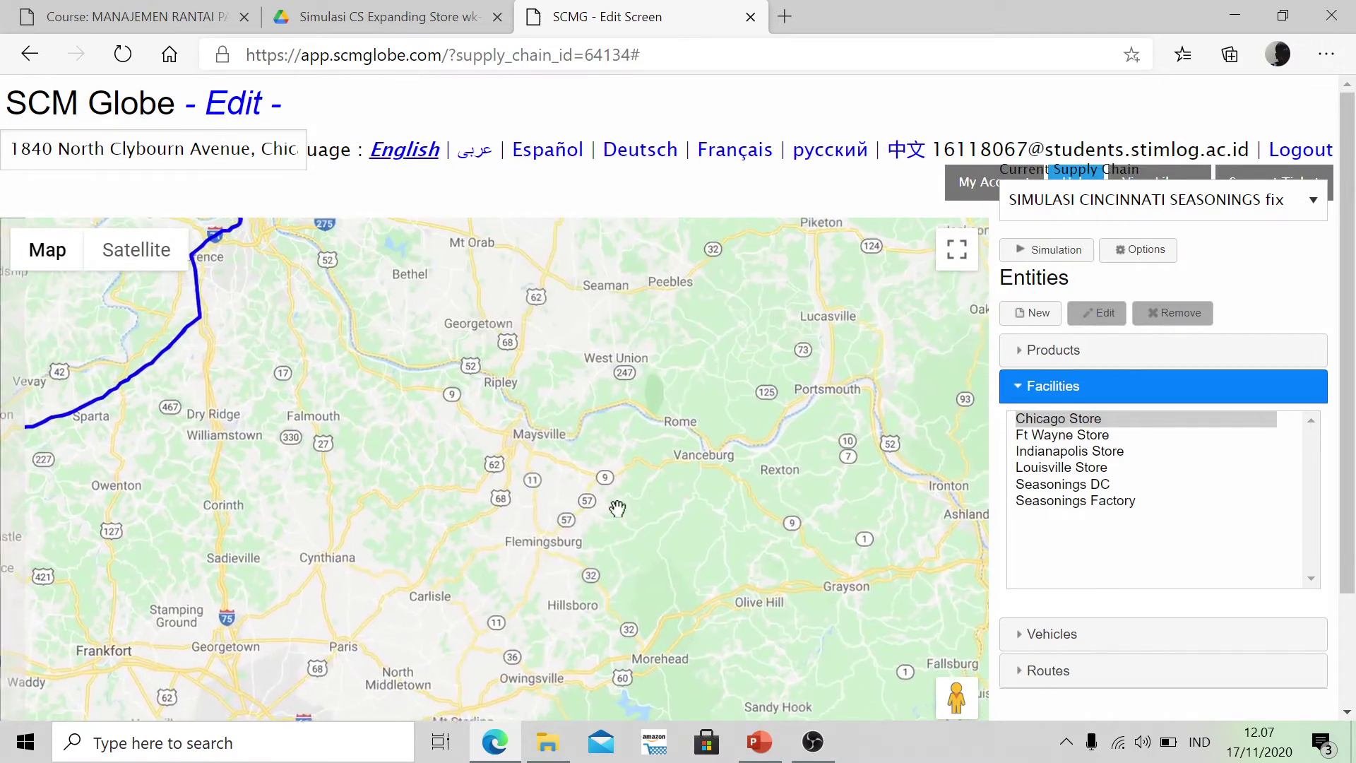
pyautogui.moveTo(361, 325); pyautogui.dragTo(360, 439)
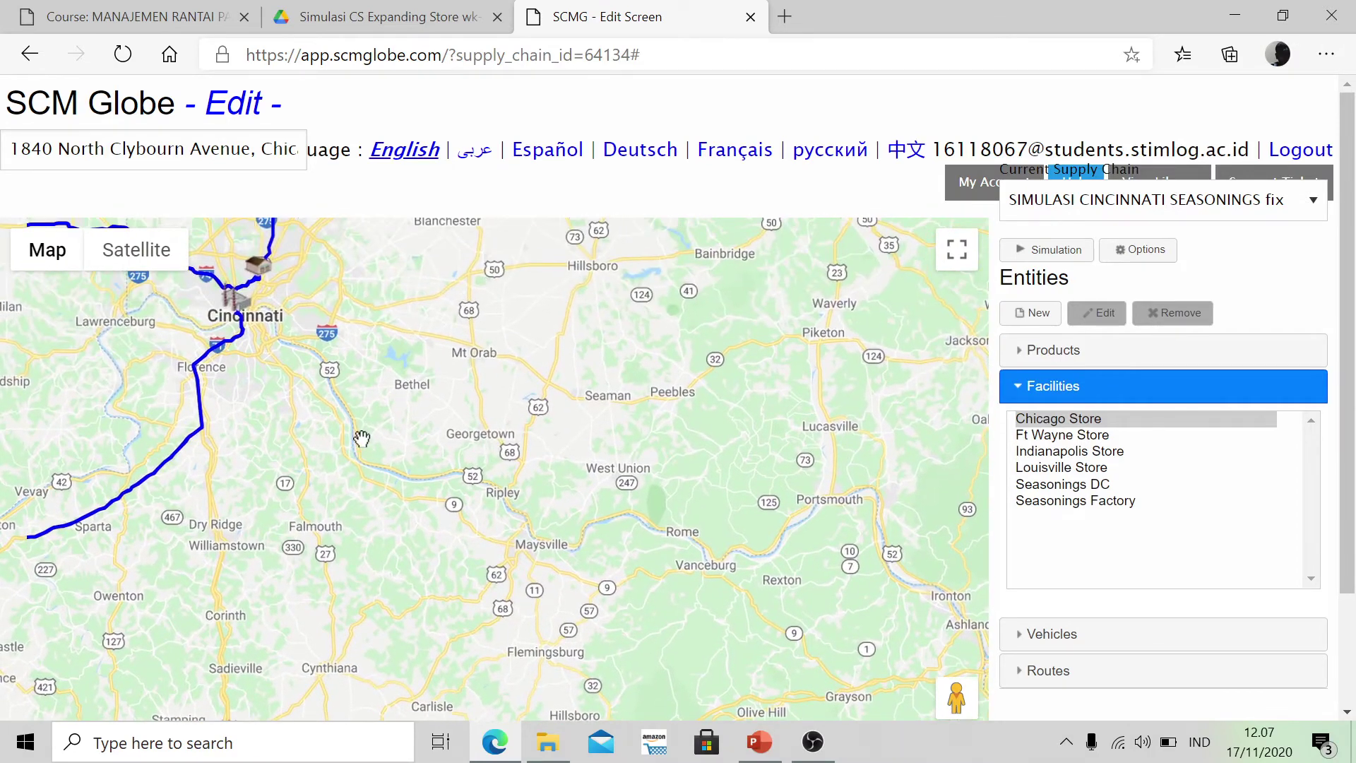
pyautogui.moveTo(280, 346); pyautogui.dragTo(337, 445)
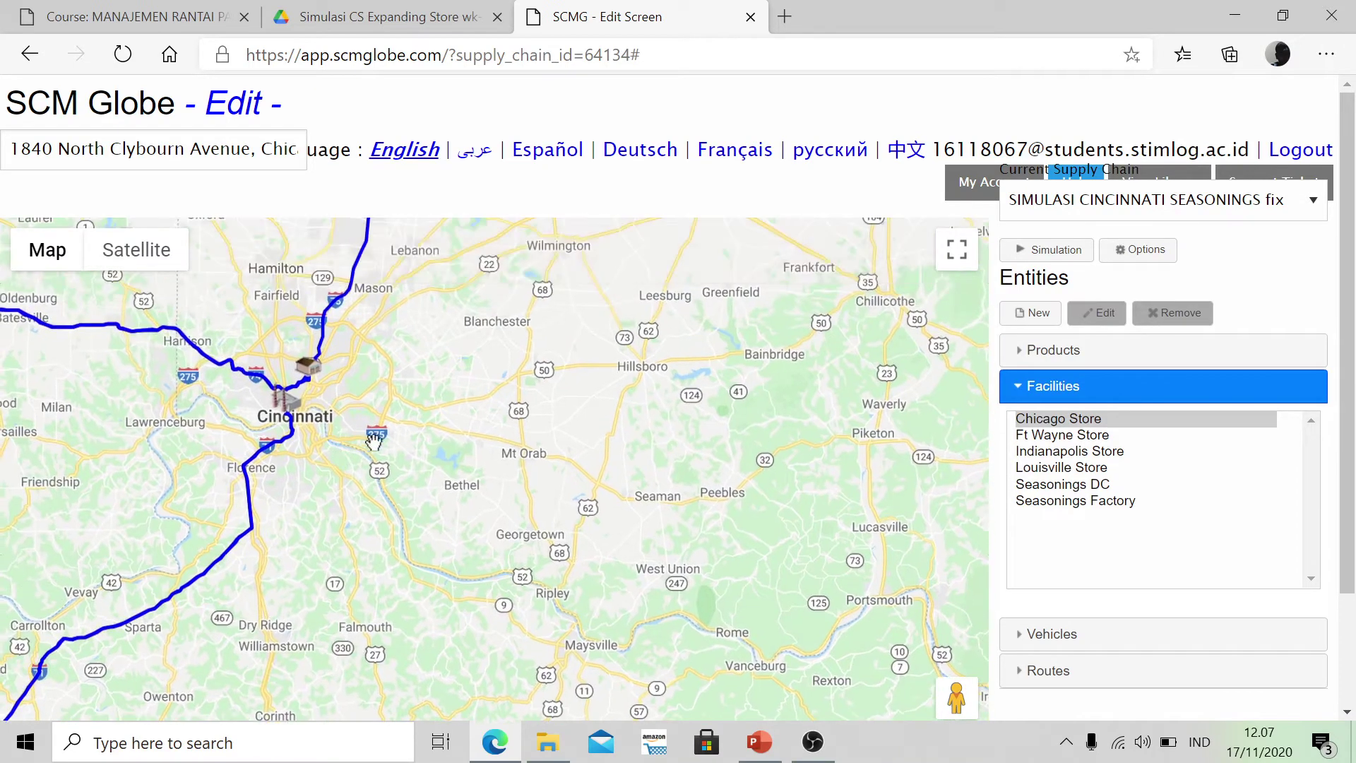
pyautogui.scroll(1, 409, 428)
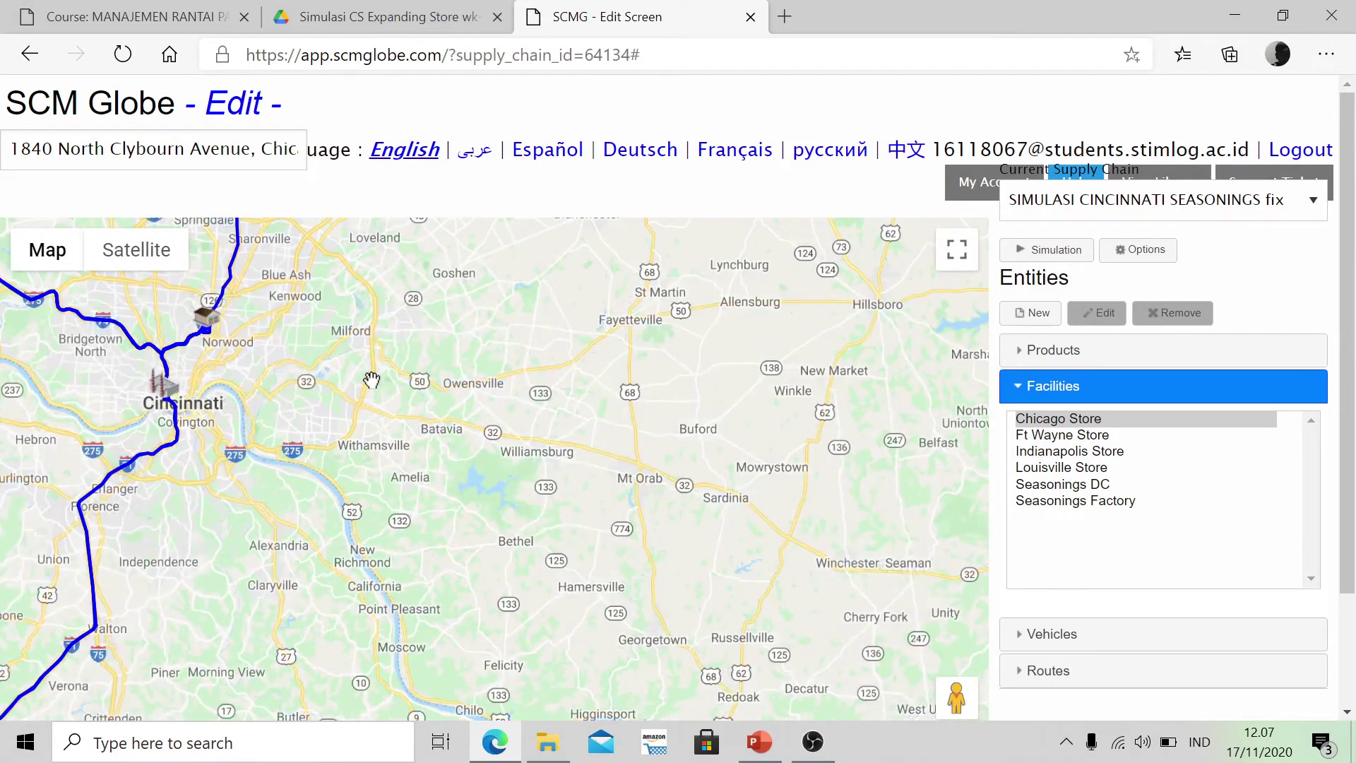
pyautogui.moveTo(369, 378); pyautogui.dragTo(419, 454)
pyautogui.scroll(-2, 426, 517)
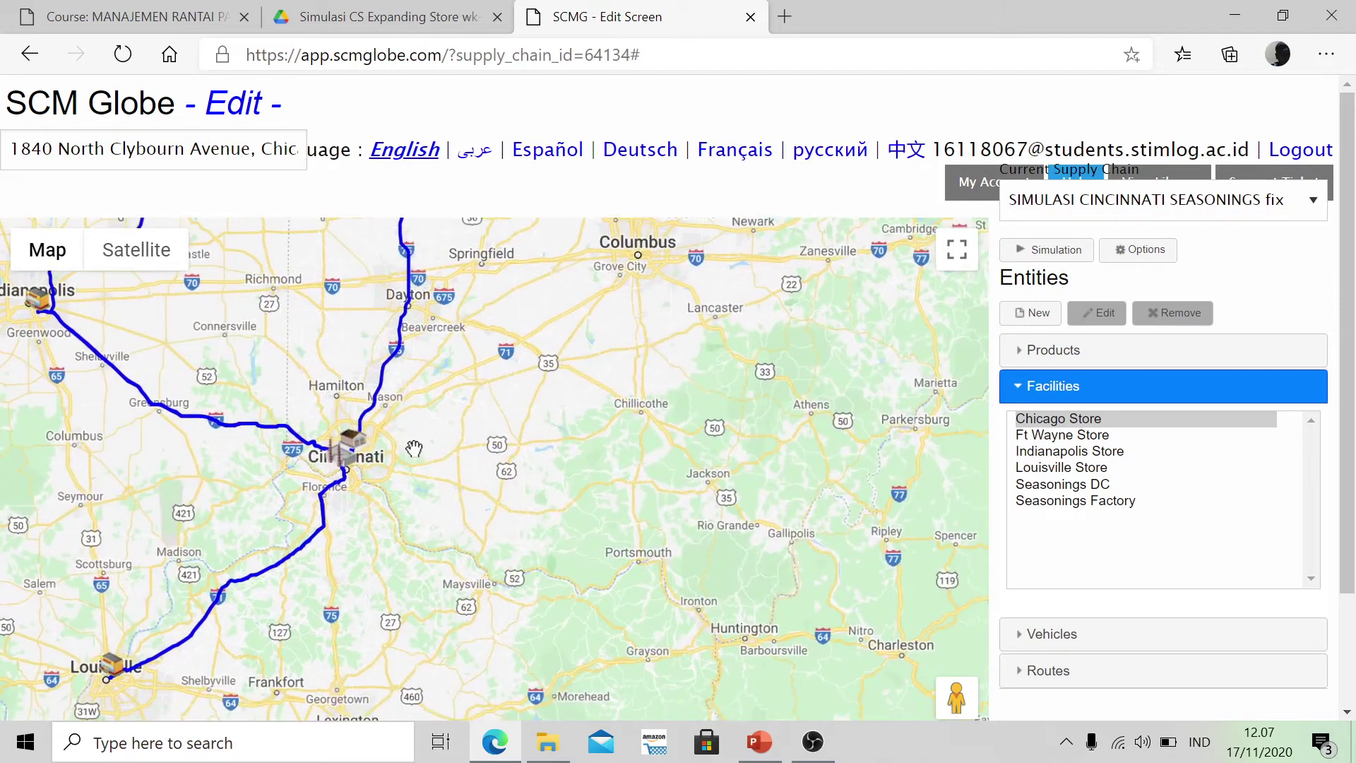
pyautogui.moveTo(419, 611); pyautogui.dragTo(319, 479)
pyautogui.moveTo(313, 393); pyautogui.dragTo(286, 392)
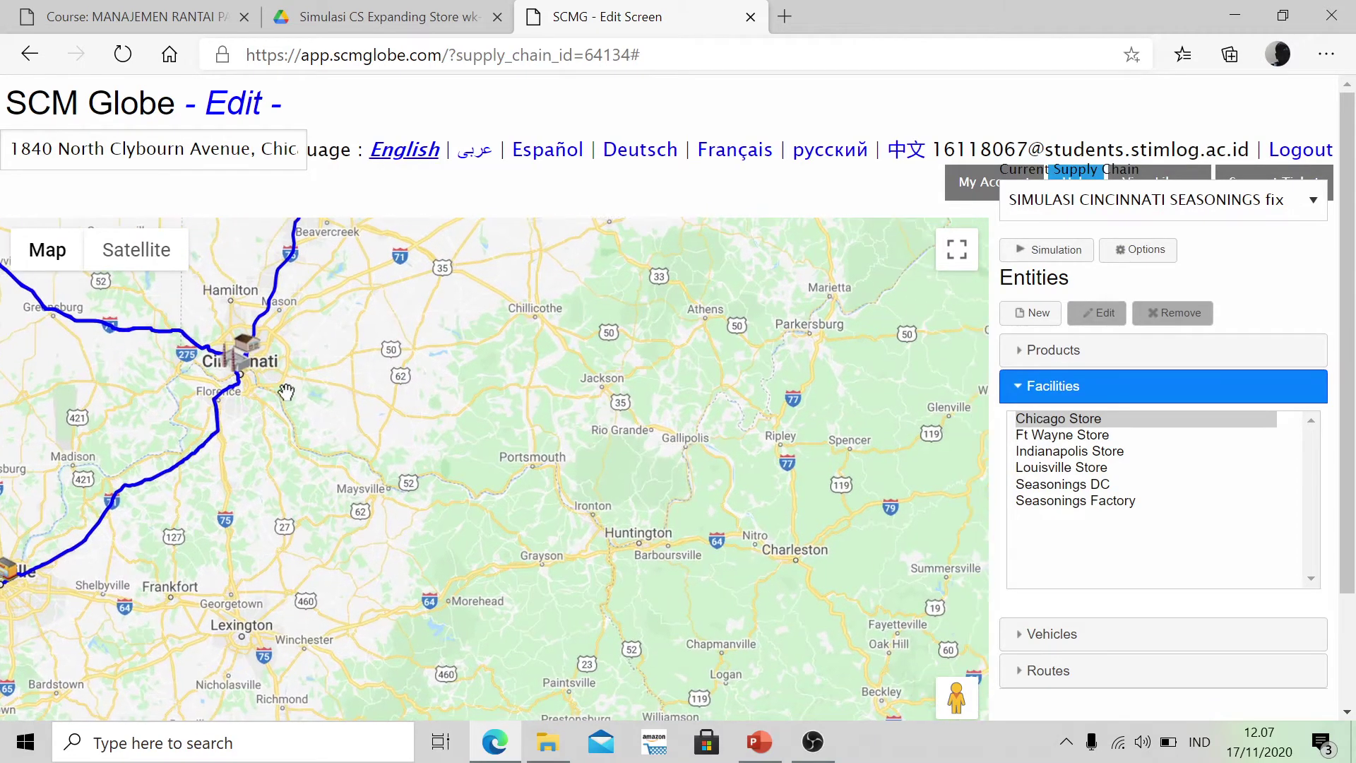
pyautogui.moveTo(440, 409); pyautogui.dragTo(409, 455)
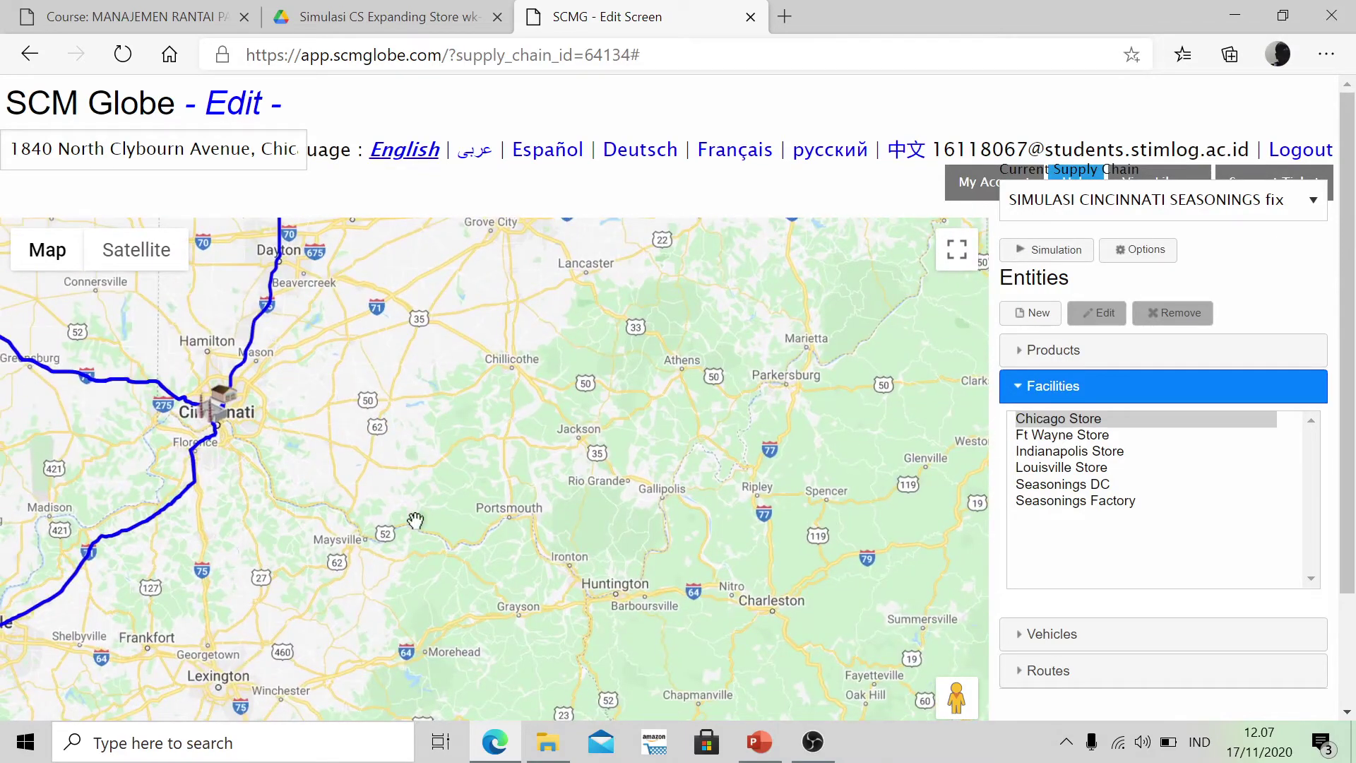
pyautogui.scroll(1, 415, 521)
pyautogui.scroll(1, 415, 521)
pyautogui.moveTo(478, 481); pyautogui.dragTo(669, 562)
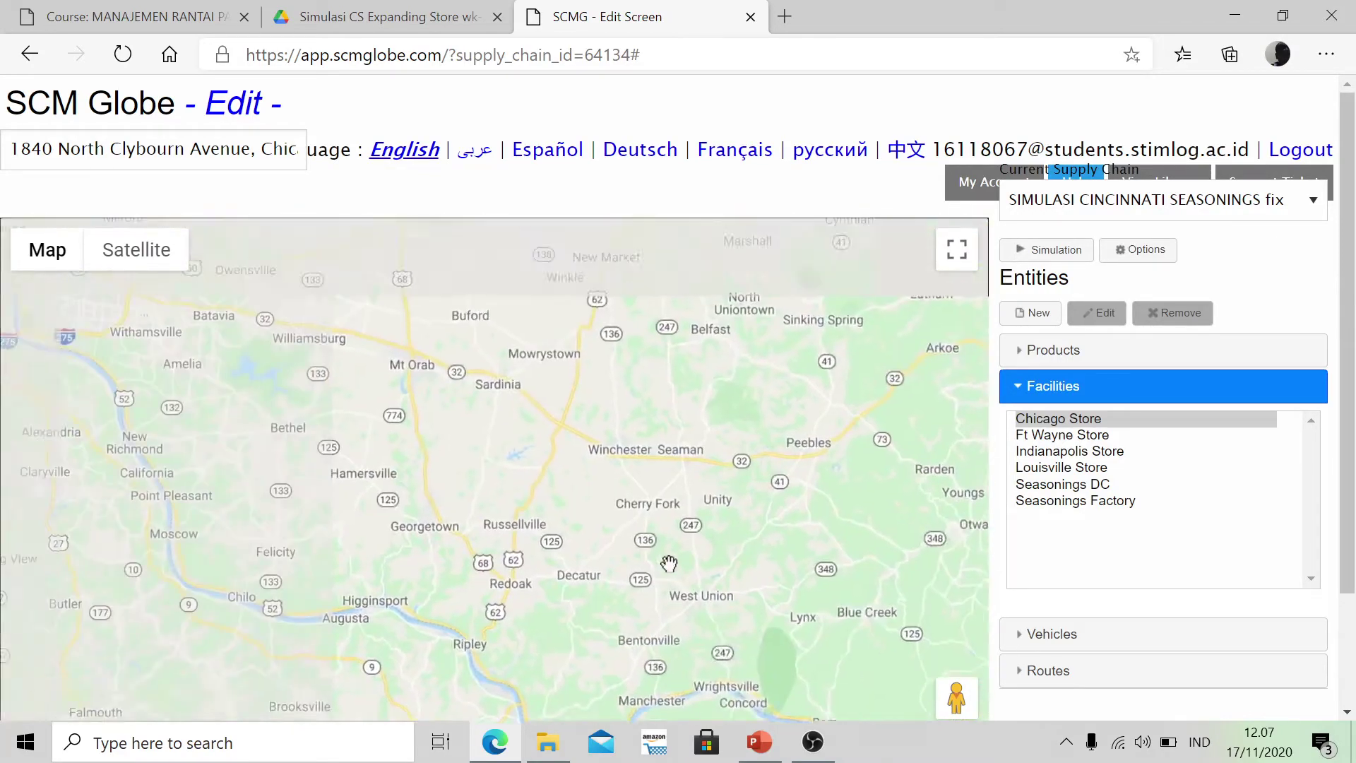
pyautogui.moveTo(654, 472); pyautogui.dragTo(802, 553)
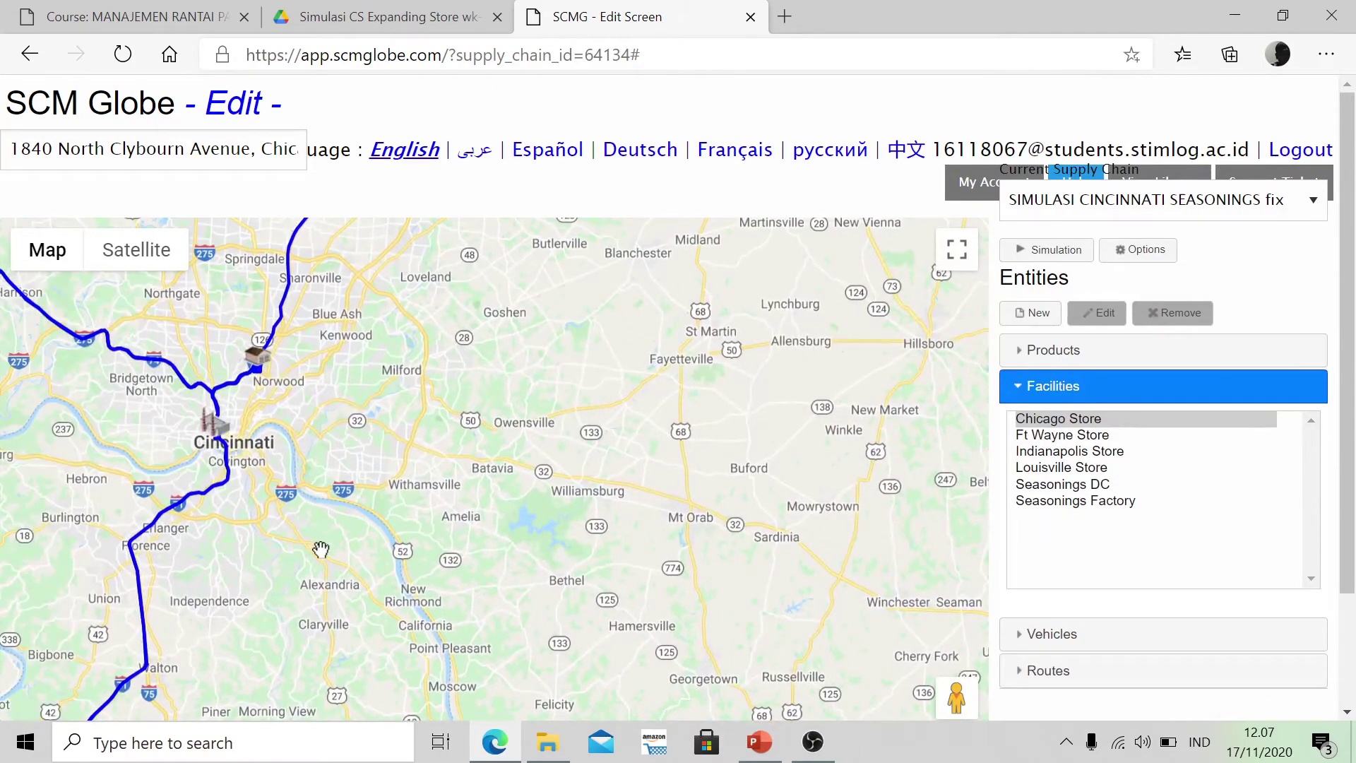
pyautogui.moveTo(317, 548); pyautogui.dragTo(319, 413)
pyautogui.moveTo(358, 487); pyautogui.dragTo(521, 562)
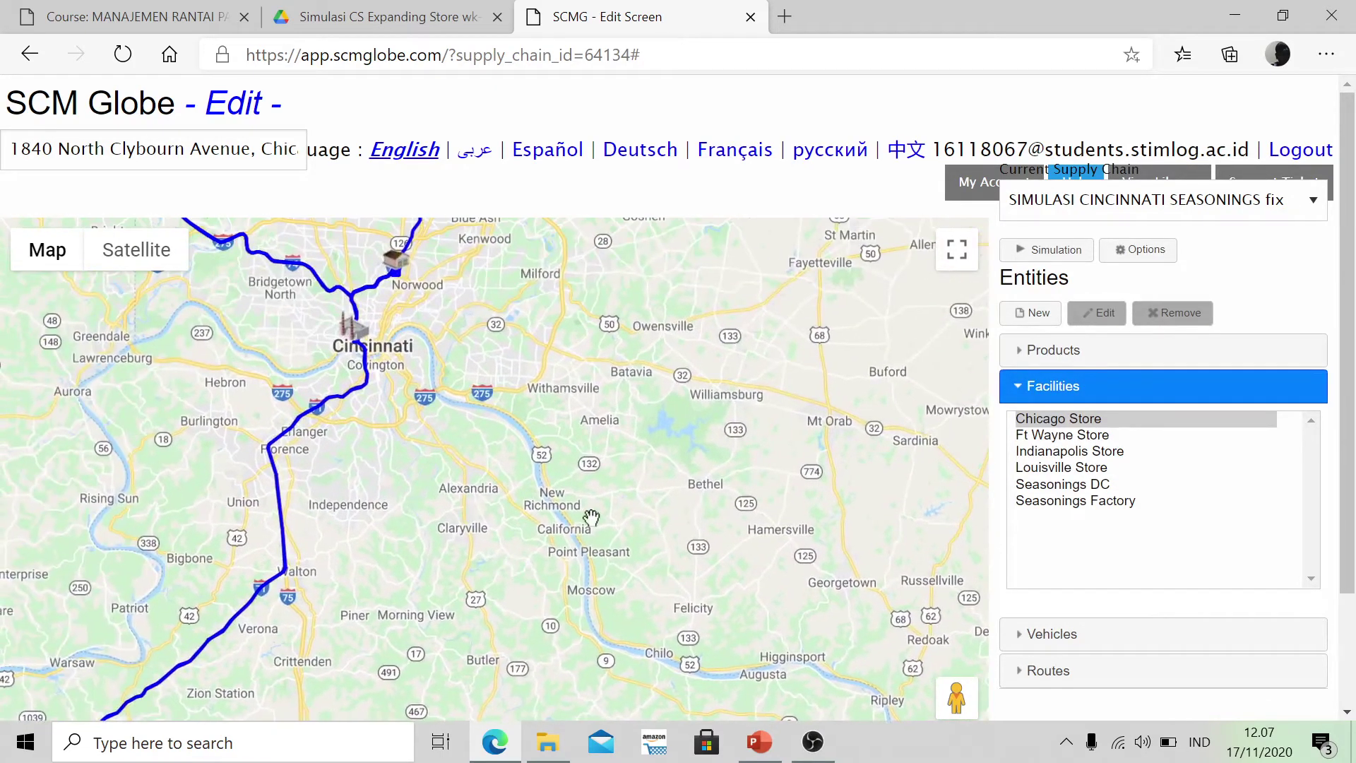
pyautogui.moveTo(590, 520); pyautogui.dragTo(404, 403)
pyautogui.scroll(-1, 432, 447)
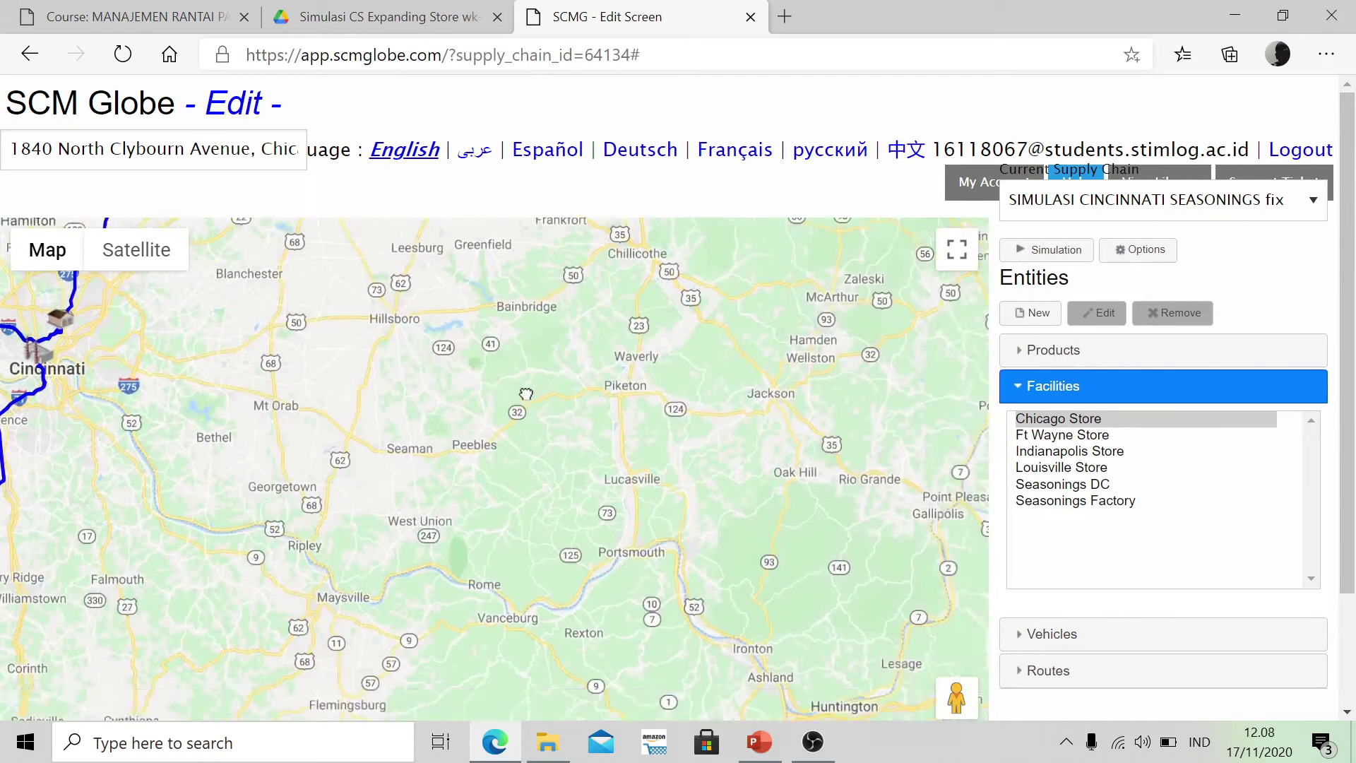
# Switch to PowerPoint and examine the Columbus store's map location and facility settings on slide 8.
pyautogui.hotkey('alt', 'Tab')
pyautogui.click(528, 399)
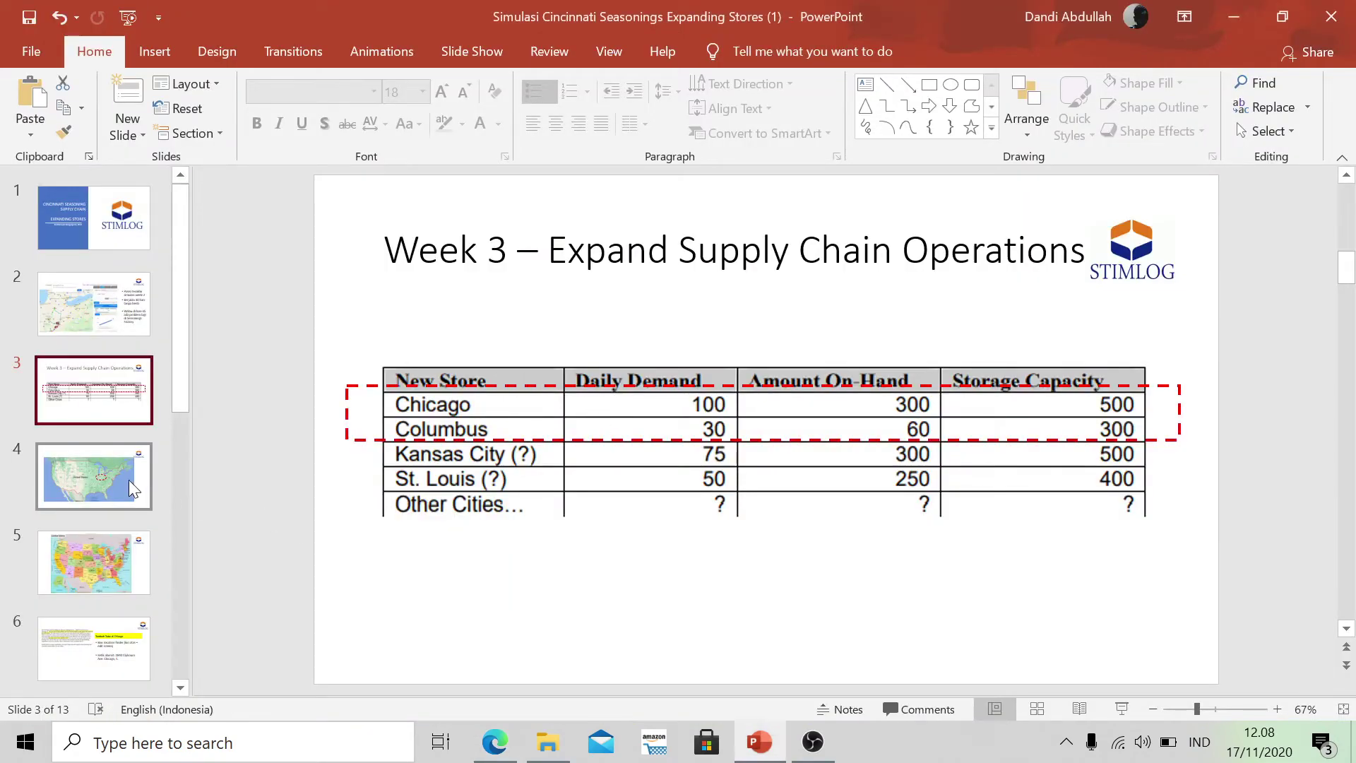
pyautogui.click(128, 480)
pyautogui.press('Down')
pyautogui.press('Down')
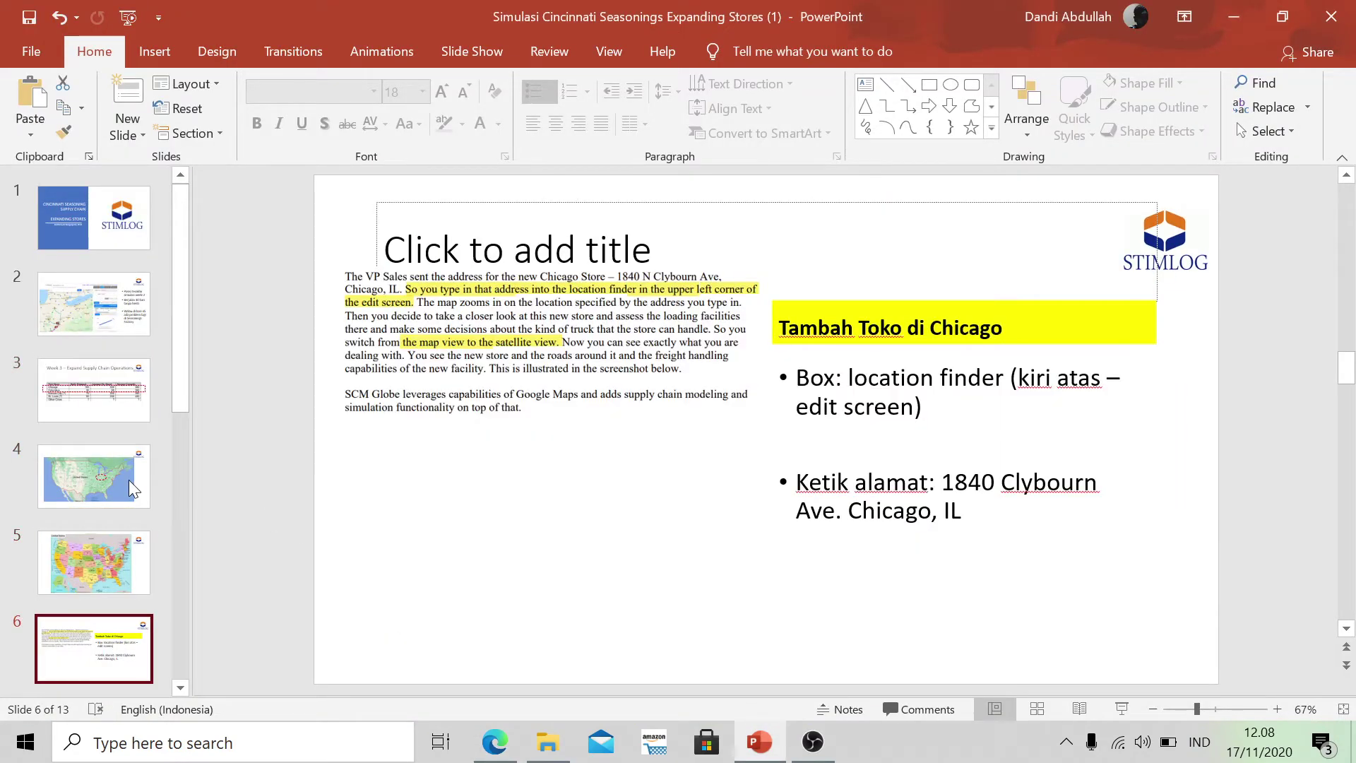
pyautogui.press('Down')
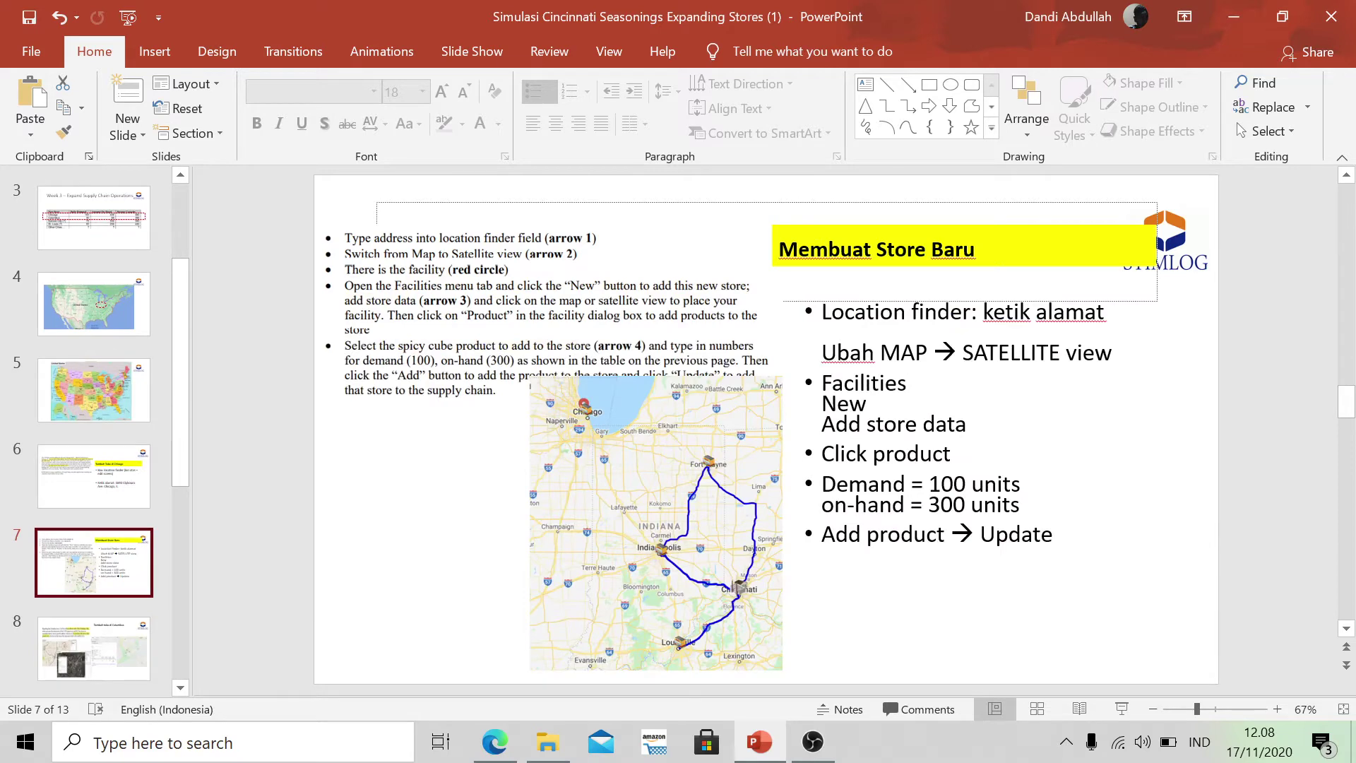
pyautogui.press('Down')
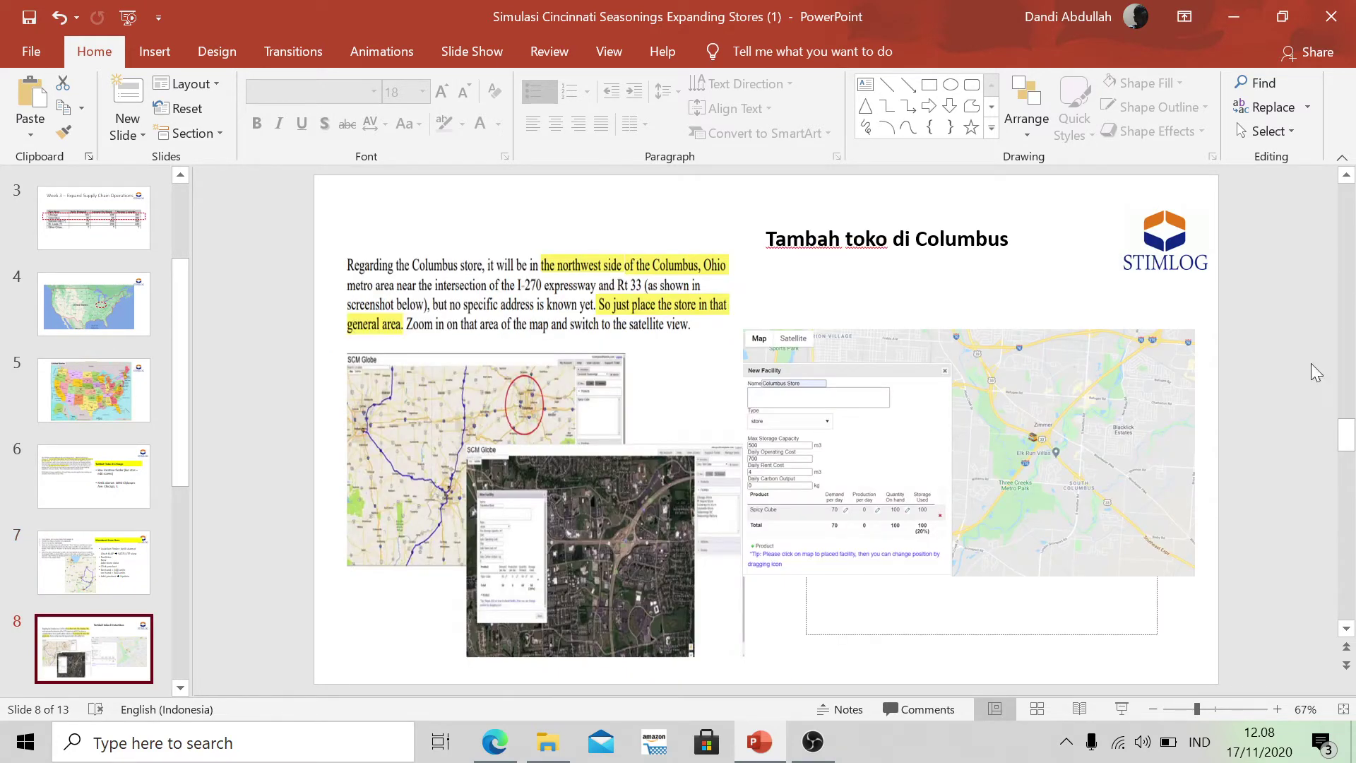
pyautogui.keyDown('ctrl'); pyautogui.scroll(10, 1040, 482); pyautogui.keyUp('ctrl')
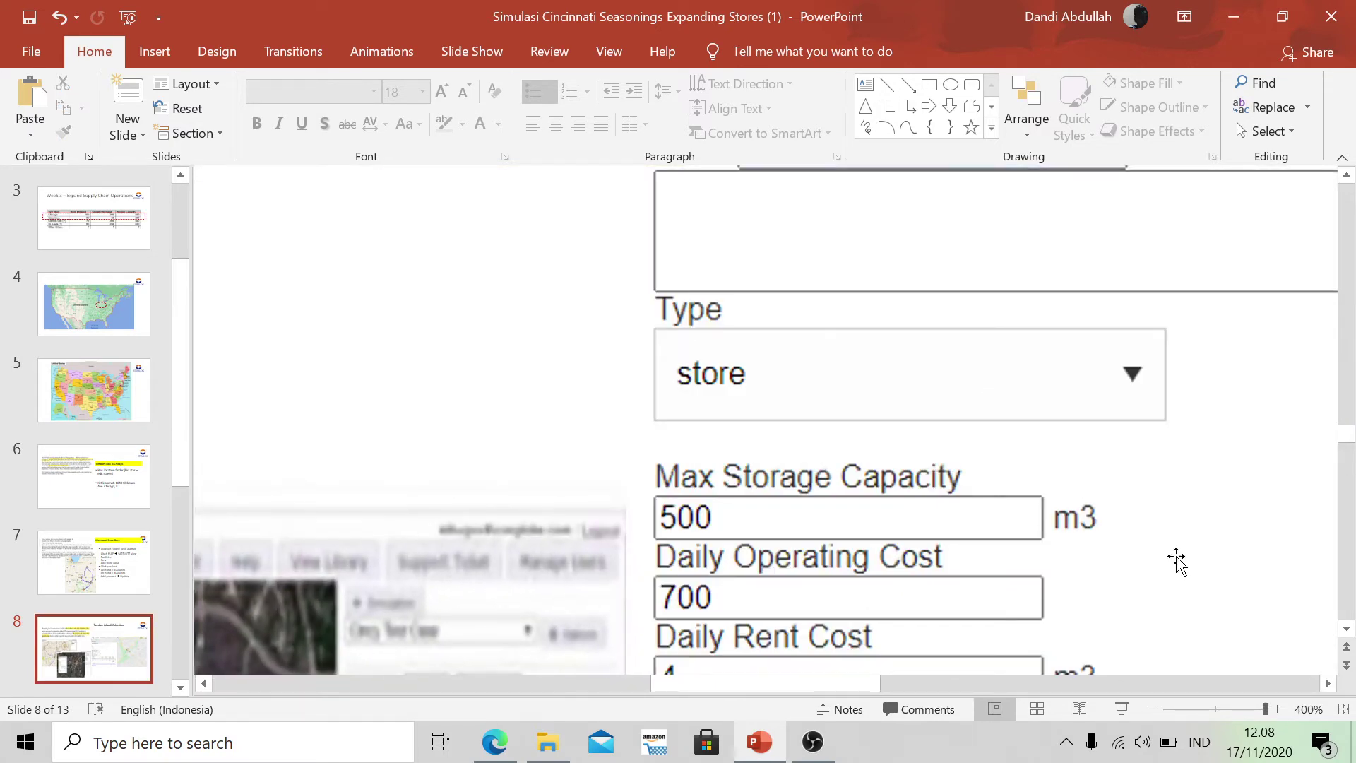
pyautogui.click(1186, 682)
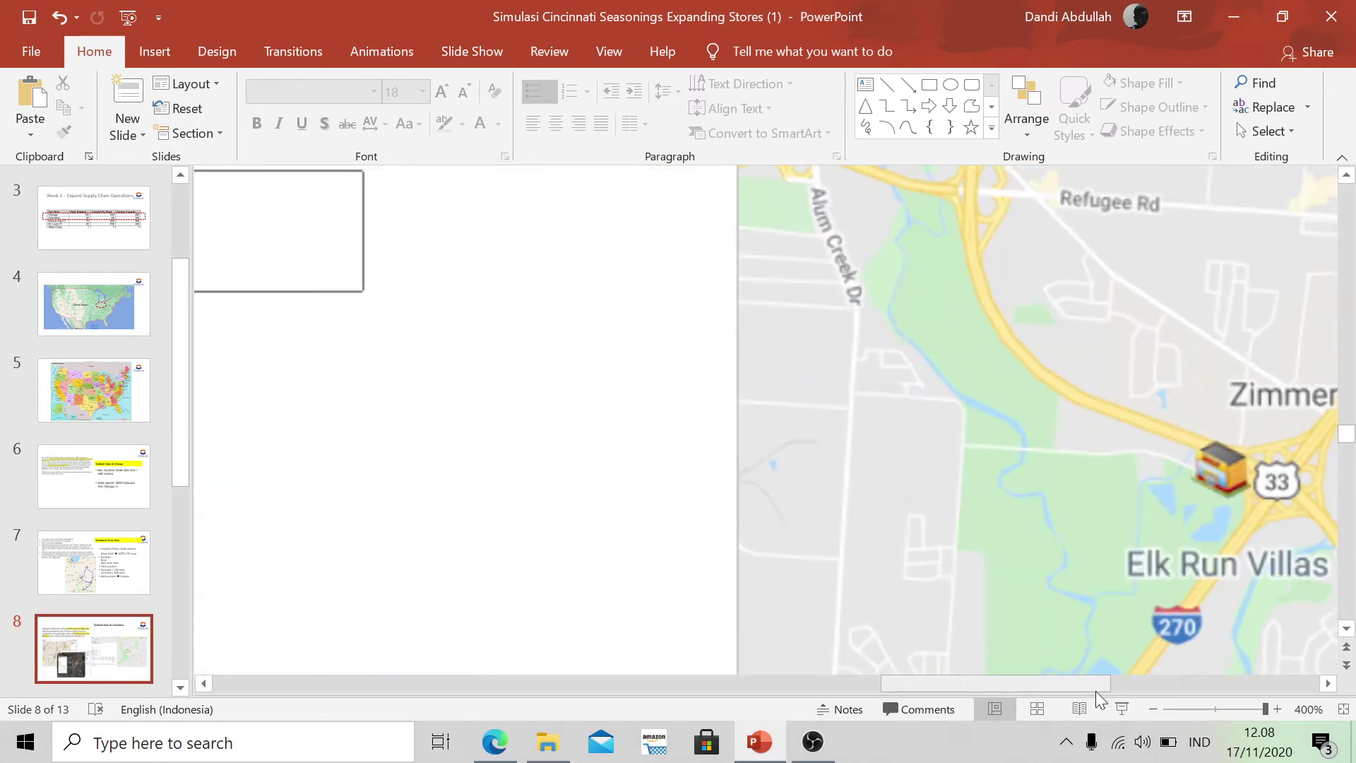
pyautogui.moveTo(1088, 690); pyautogui.dragTo(1249, 690)
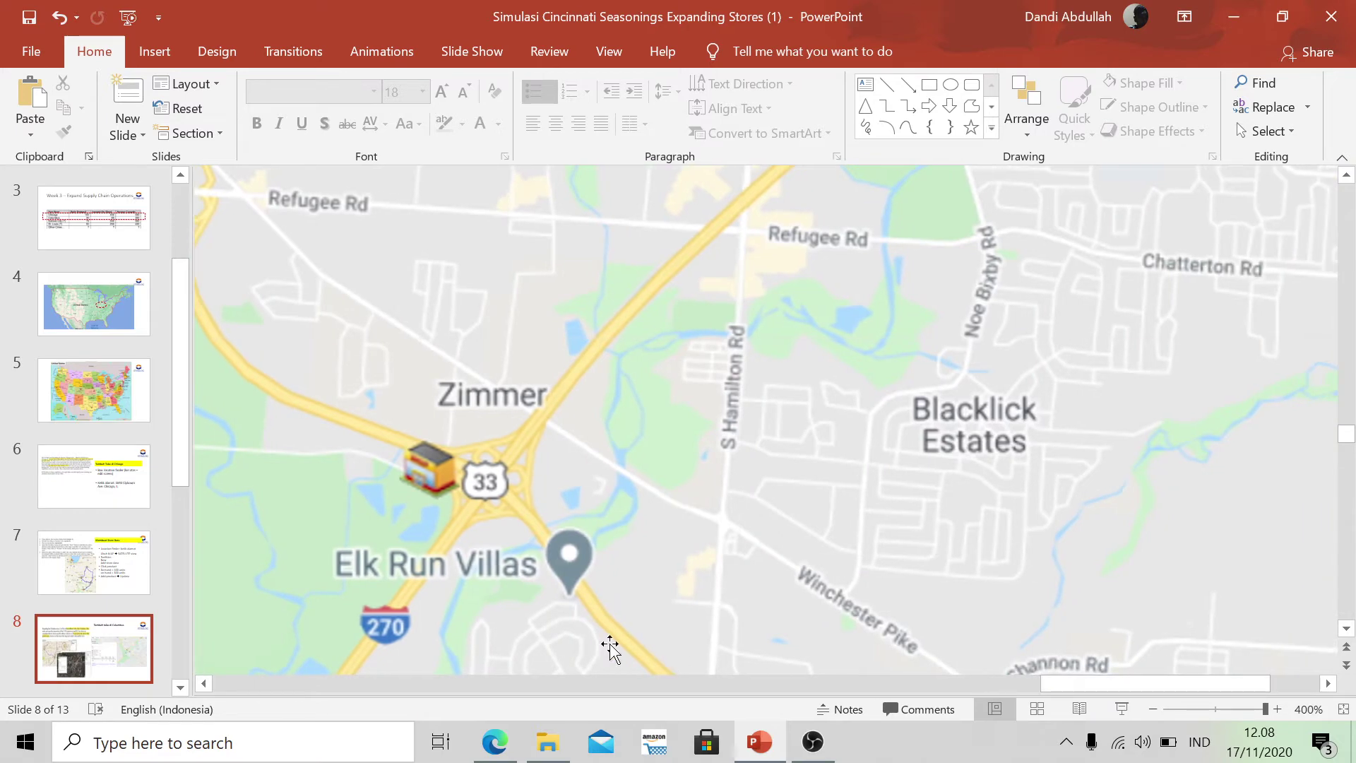
pyautogui.keyDown('ctrl'); pyautogui.scroll(-5, 651, 582); pyautogui.keyUp('ctrl')
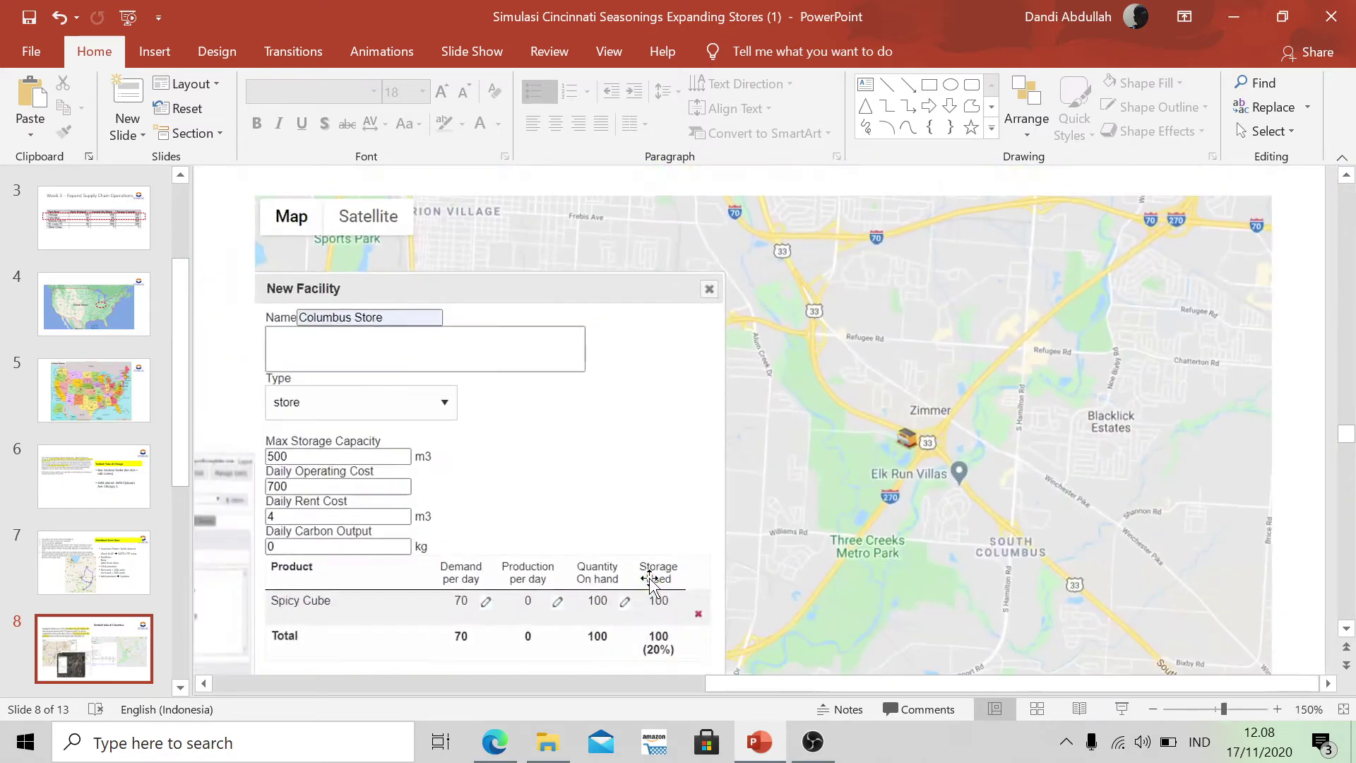
pyautogui.keyDown('ctrl'); pyautogui.scroll(-2, 649, 578); pyautogui.keyUp('ctrl')
# Switch back to SCM Globe and locate the I-270 and Route 33 interchange near Zimmer, southeast of Columbus, on the map.
pyautogui.hotkey('alt', 'Tab')
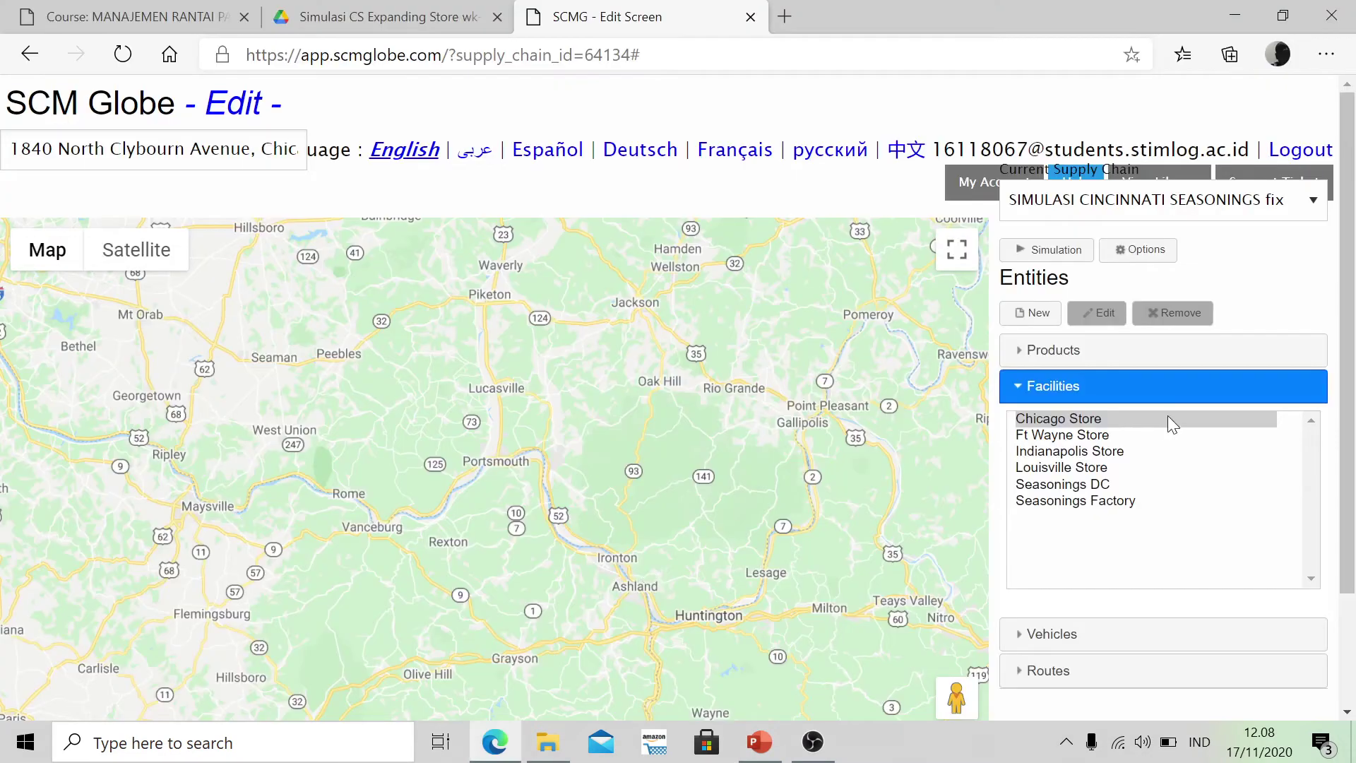
pyautogui.scroll(-2, 615, 533)
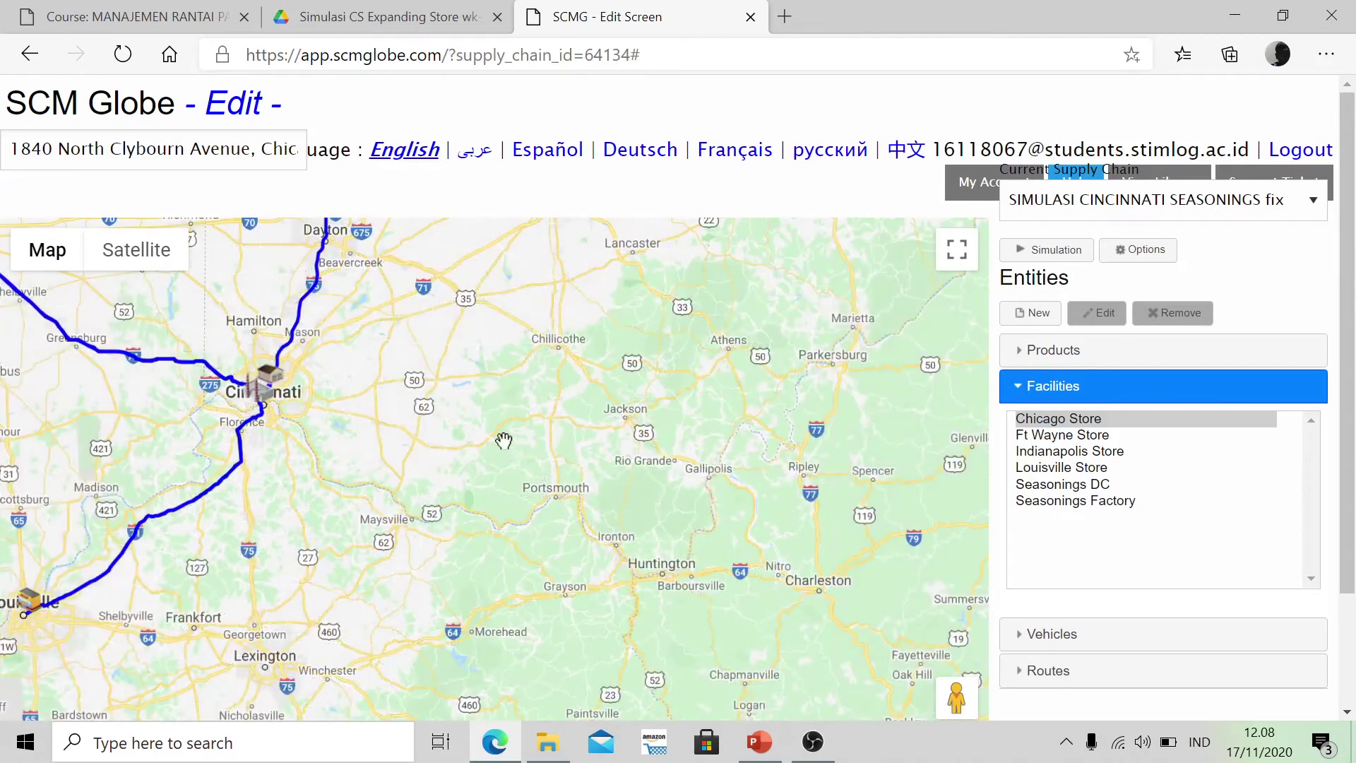
pyautogui.moveTo(502, 436); pyautogui.dragTo(562, 295)
pyautogui.moveTo(533, 510); pyautogui.dragTo(575, 294)
pyautogui.moveTo(575, 396); pyautogui.dragTo(626, 542)
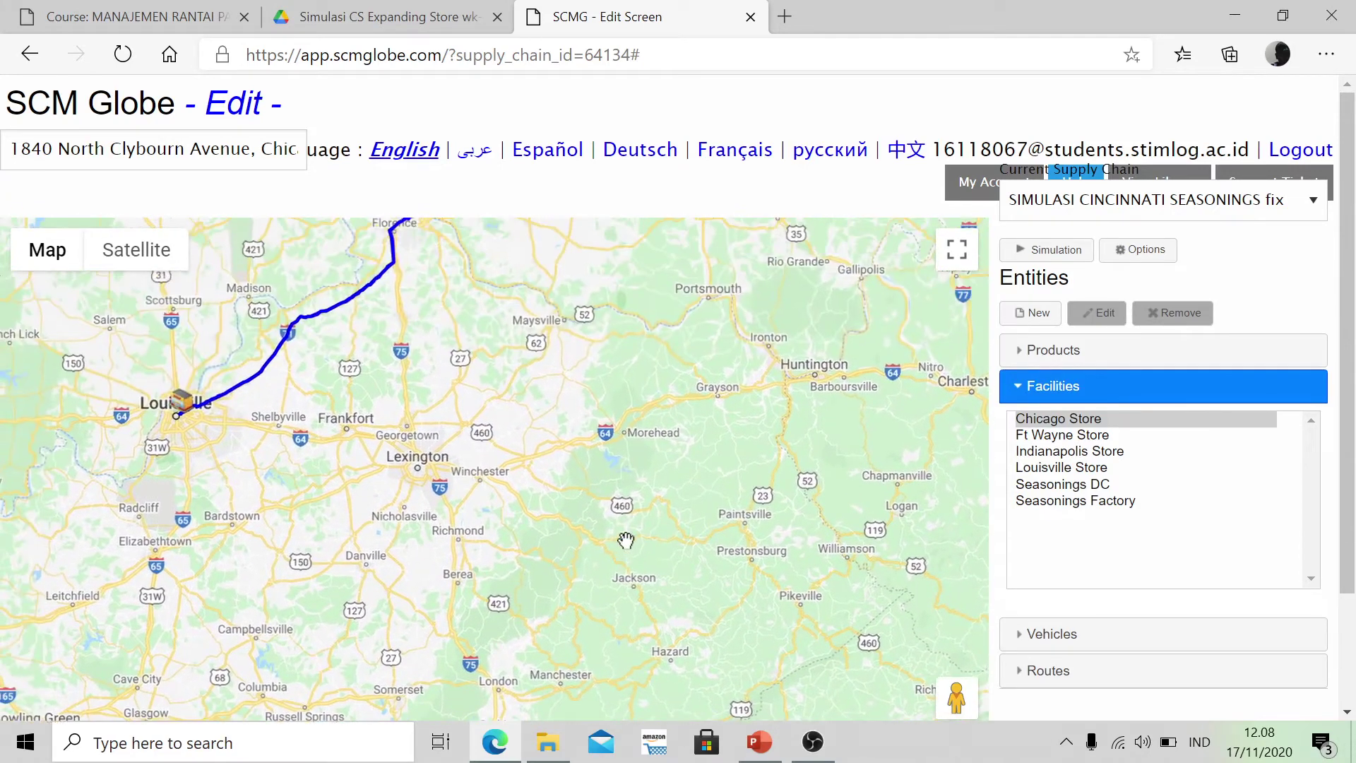
pyautogui.moveTo(627, 380); pyautogui.dragTo(431, 522)
pyautogui.moveTo(571, 365); pyautogui.dragTo(564, 501)
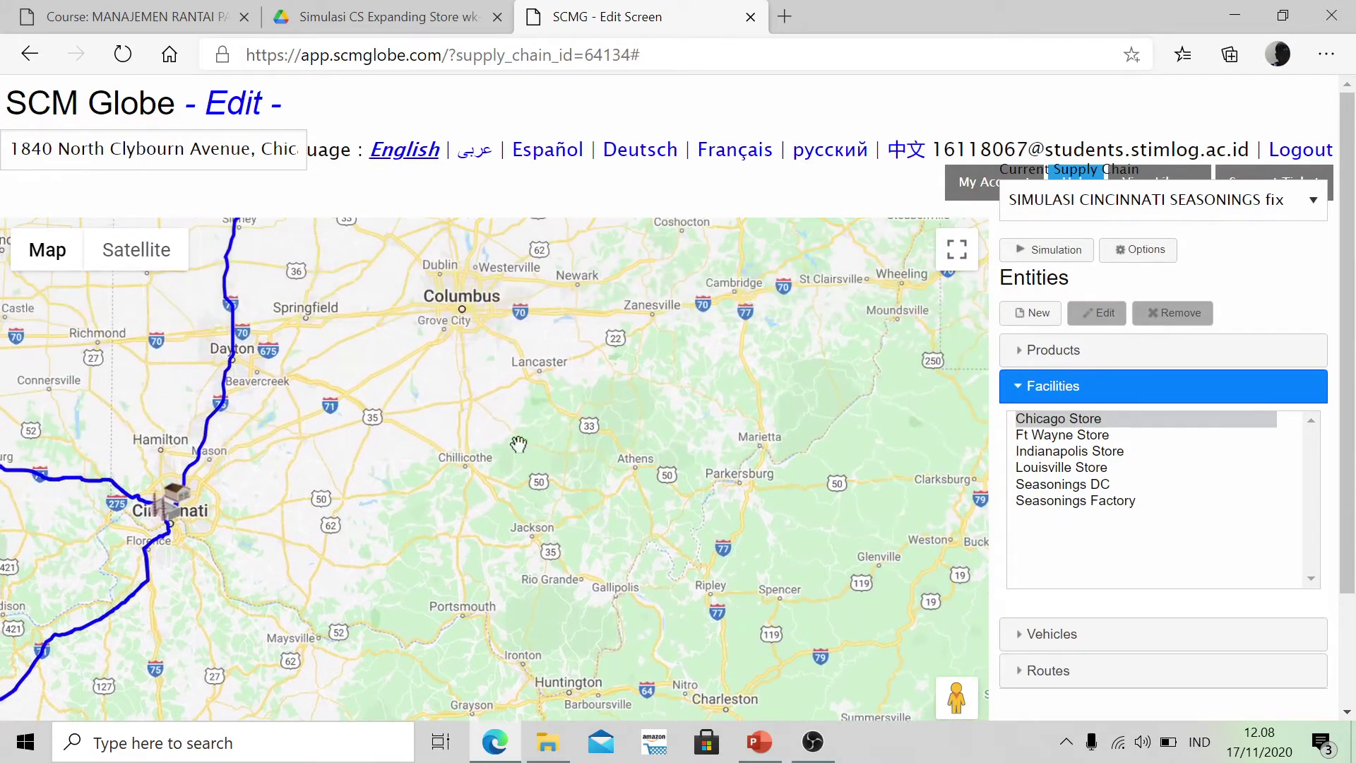
pyautogui.moveTo(467, 401); pyautogui.dragTo(454, 564)
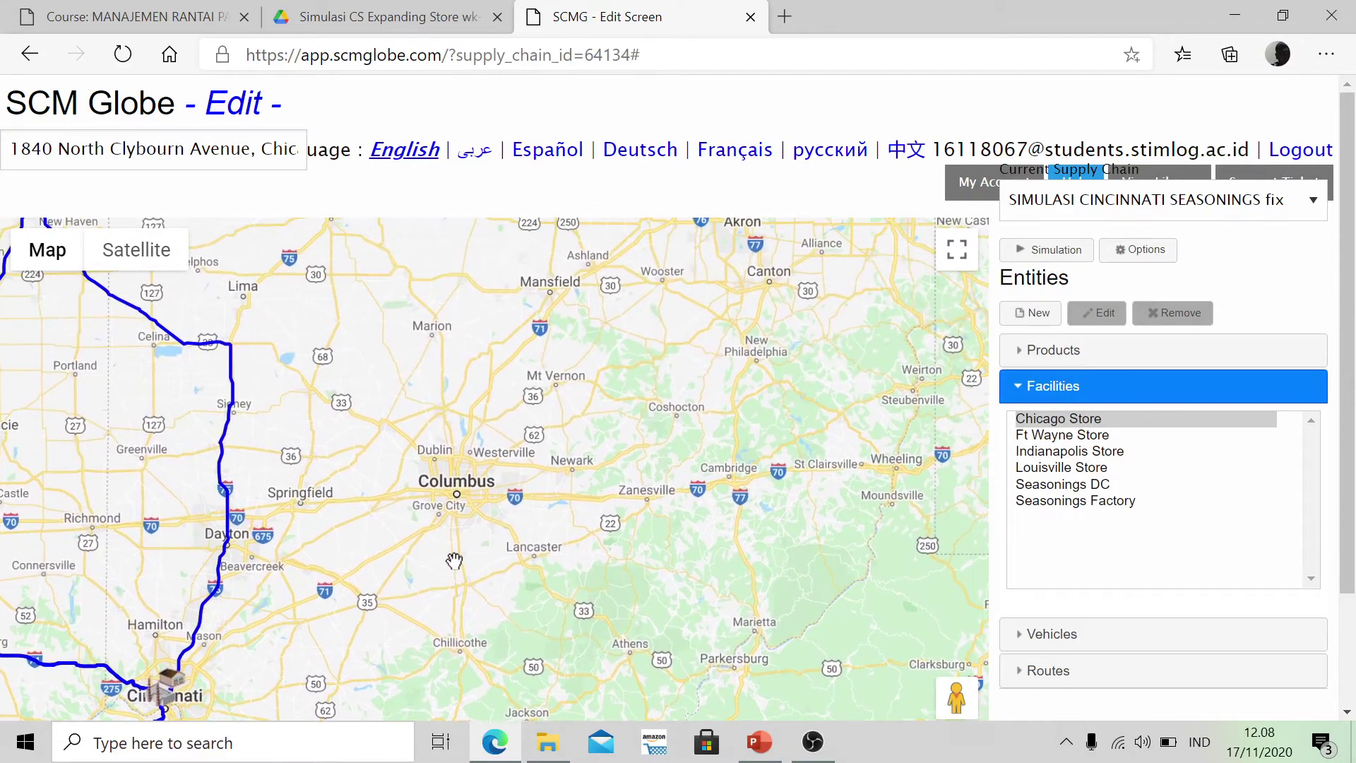
pyautogui.scroll(2, 438, 550)
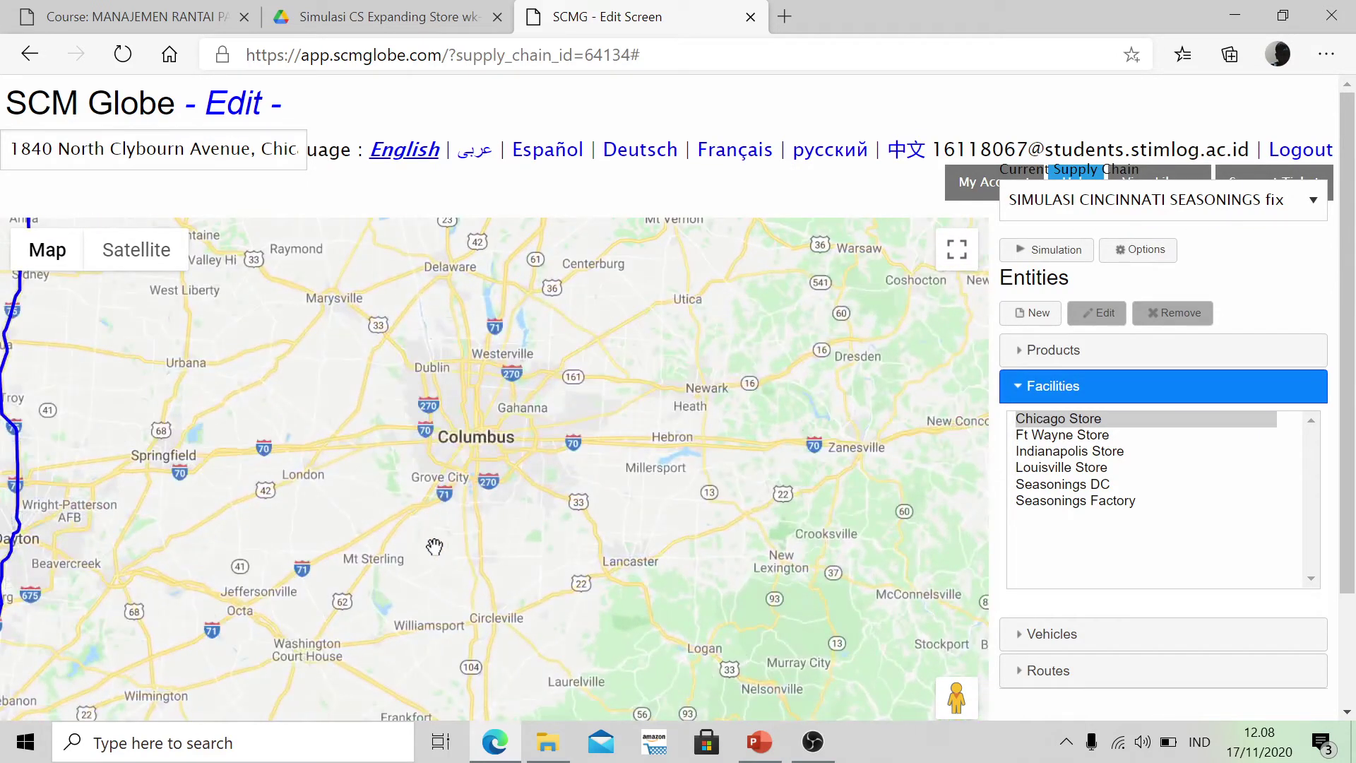
pyautogui.scroll(2, 434, 547)
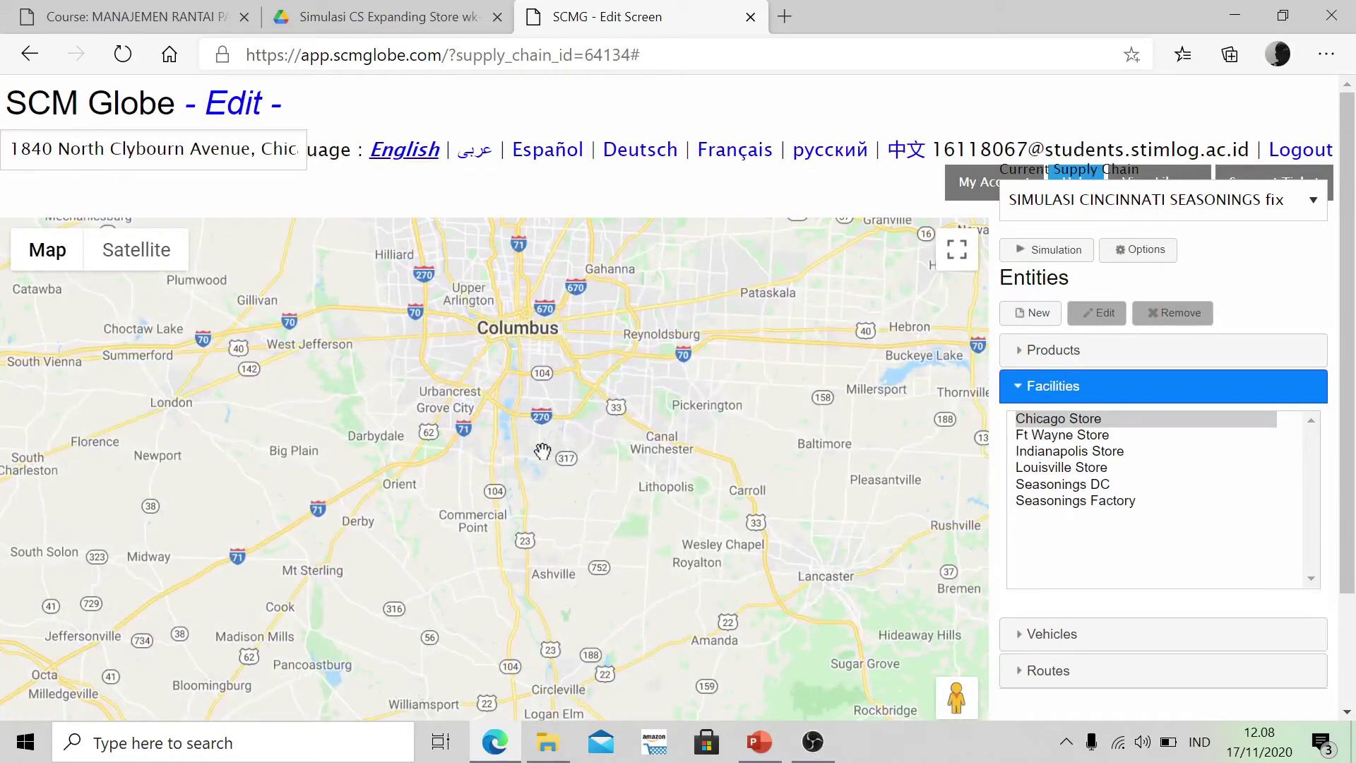
pyautogui.scroll(2, 541, 453)
pyautogui.scroll(2, 515, 412)
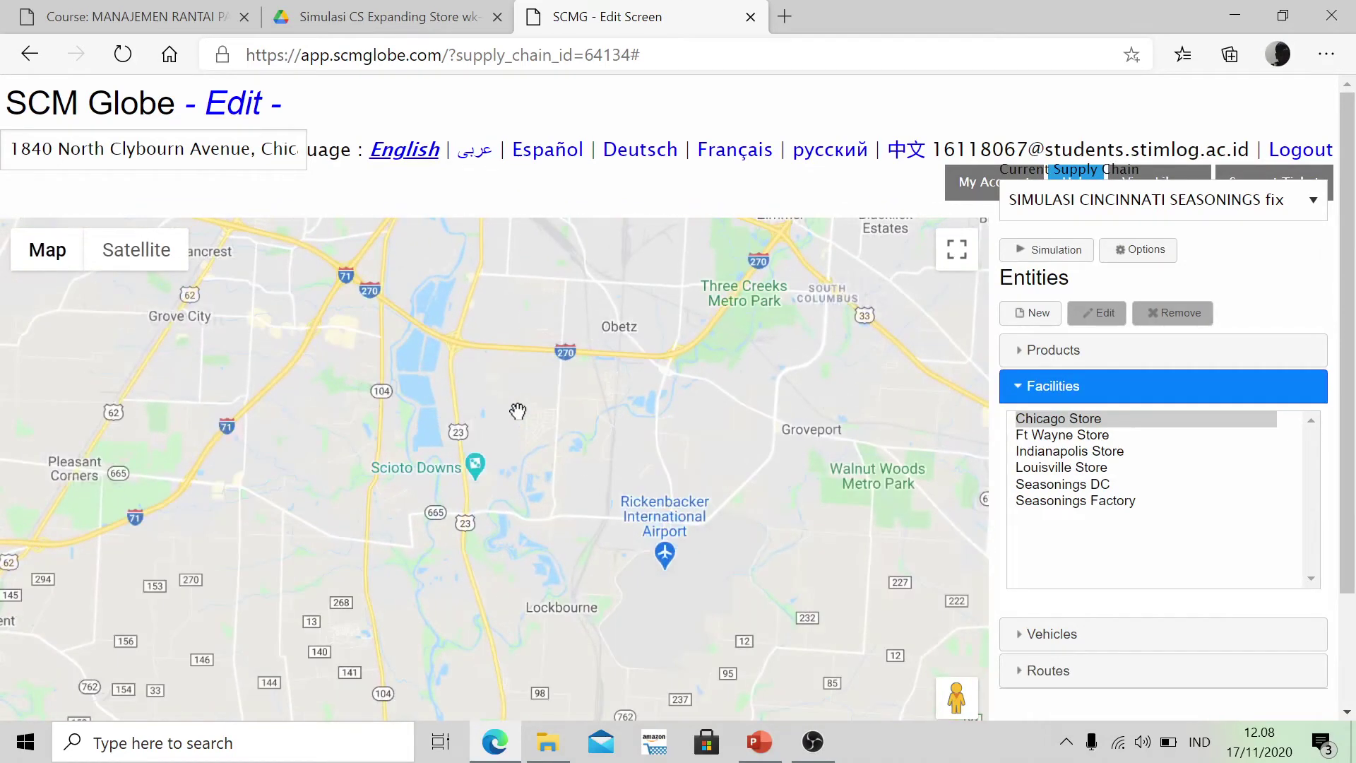
pyautogui.moveTo(627, 393); pyautogui.dragTo(408, 460)
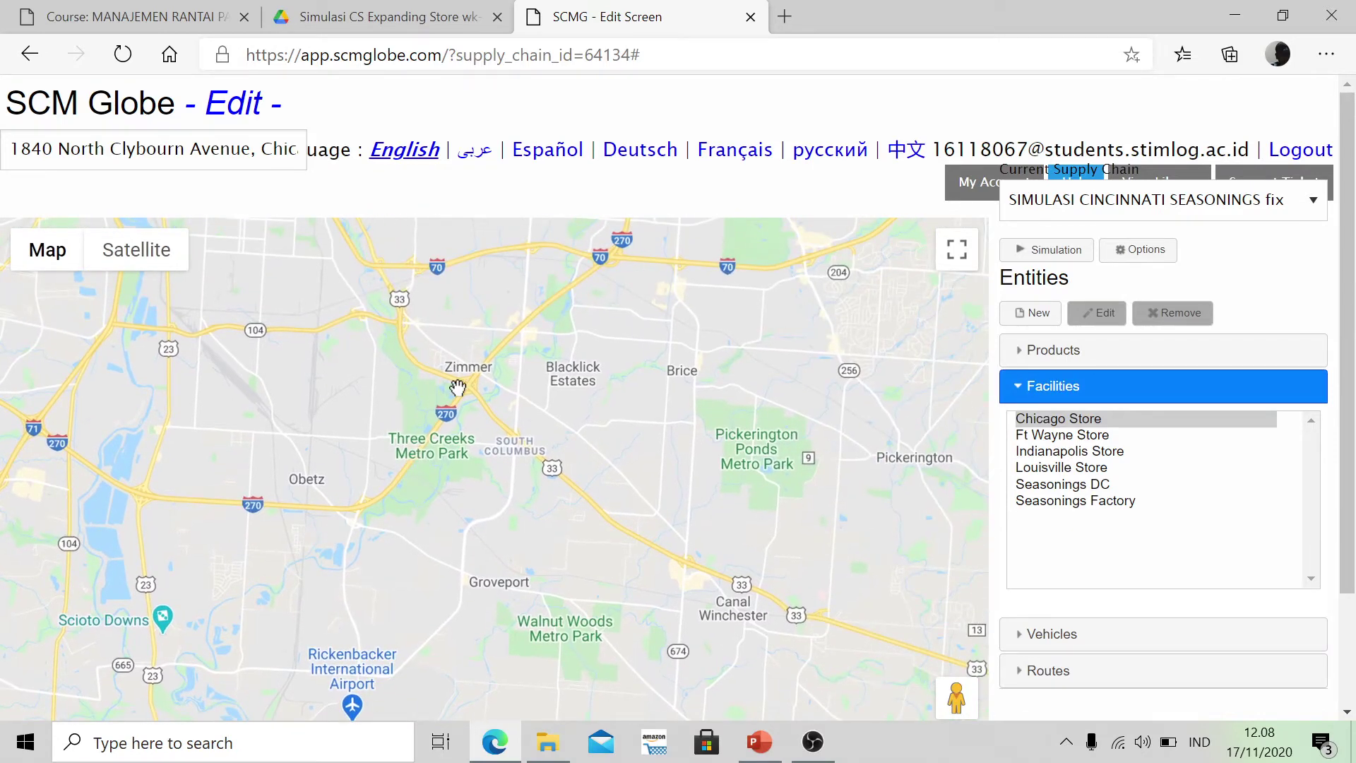
pyautogui.scroll(2, 458, 387)
pyautogui.scroll(2, 459, 388)
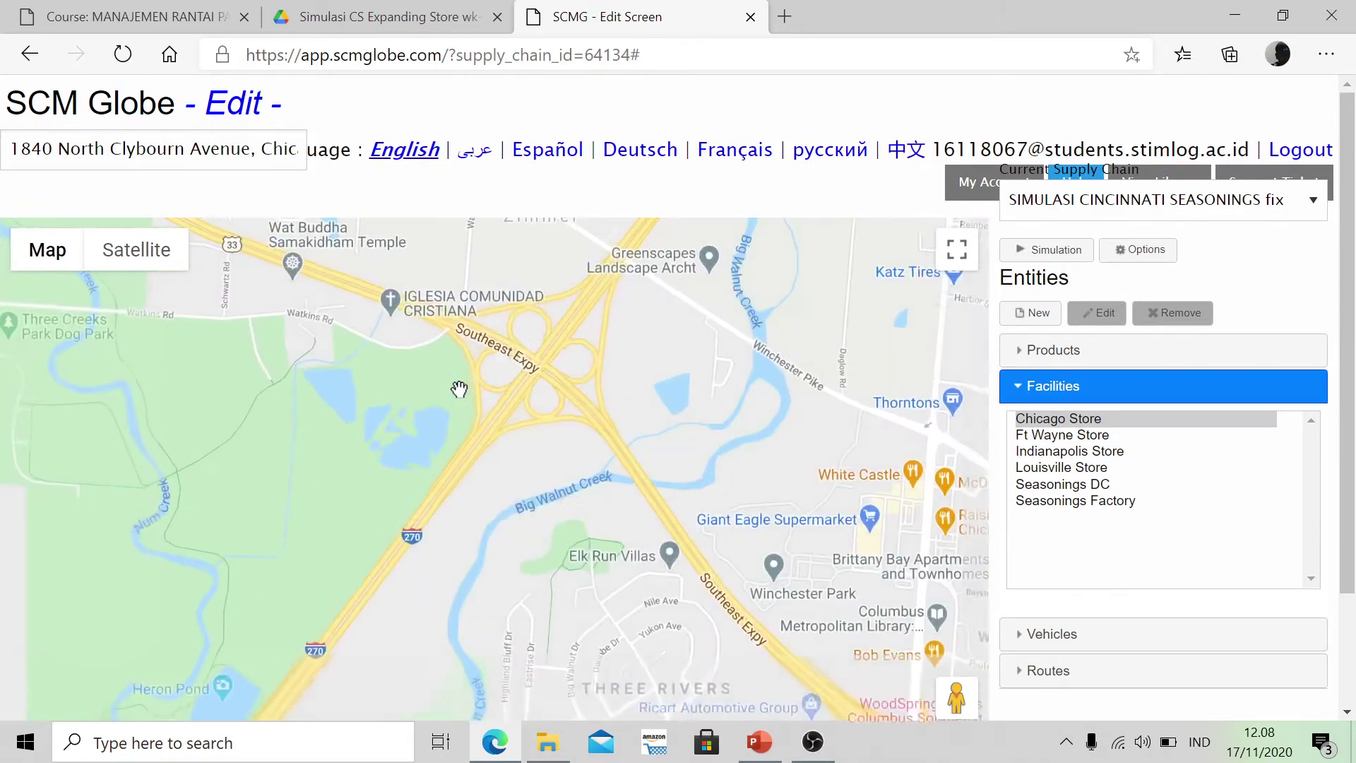
pyautogui.scroll(1, 462, 365)
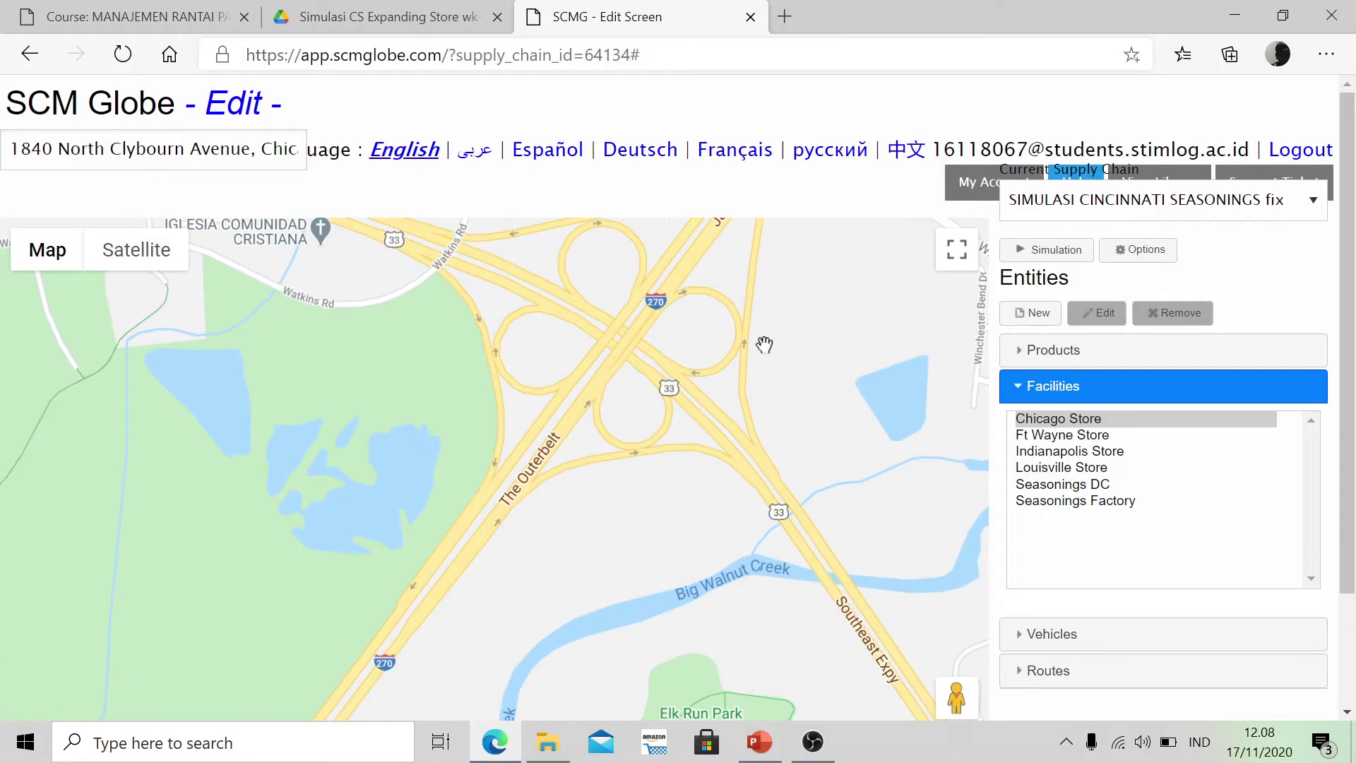
# Start a new facility named Columbus Store and set its type to store.
pyautogui.click(1106, 417)
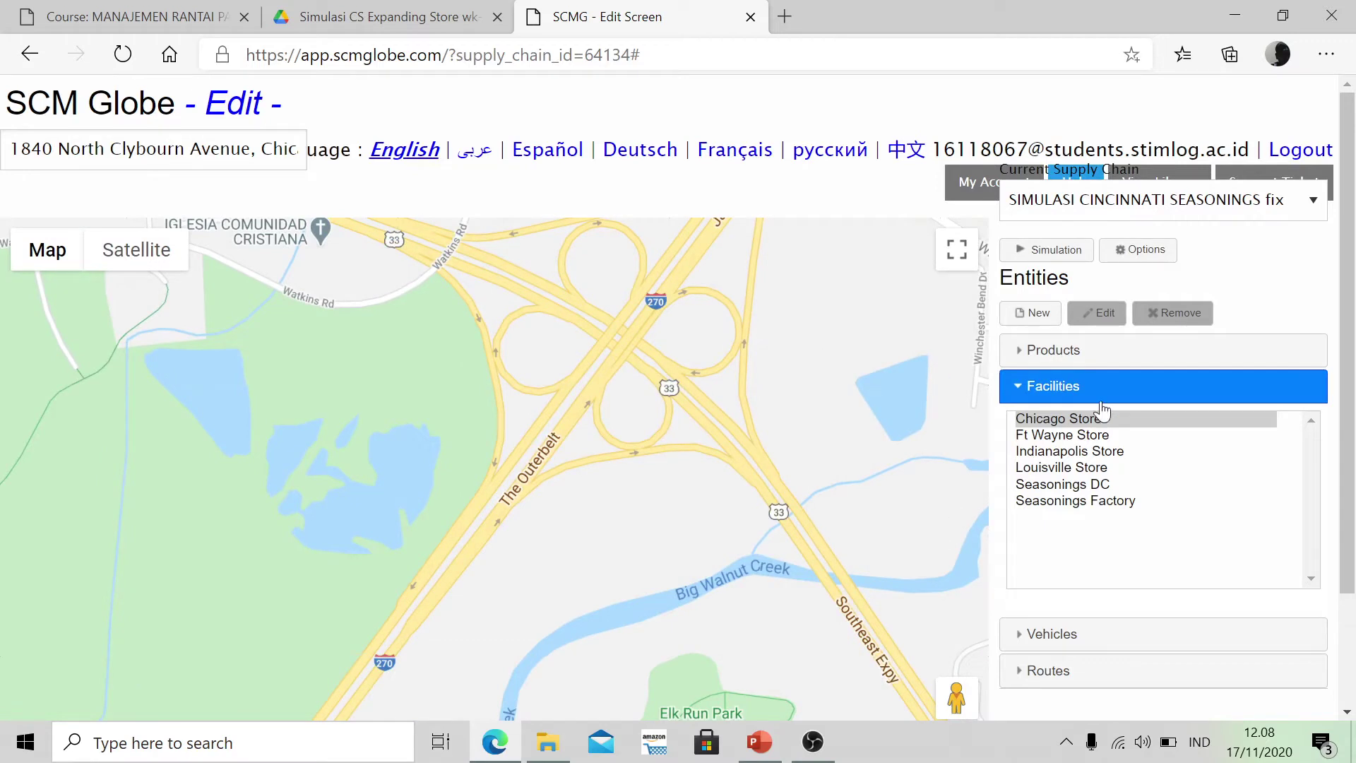
pyautogui.click(1054, 320)
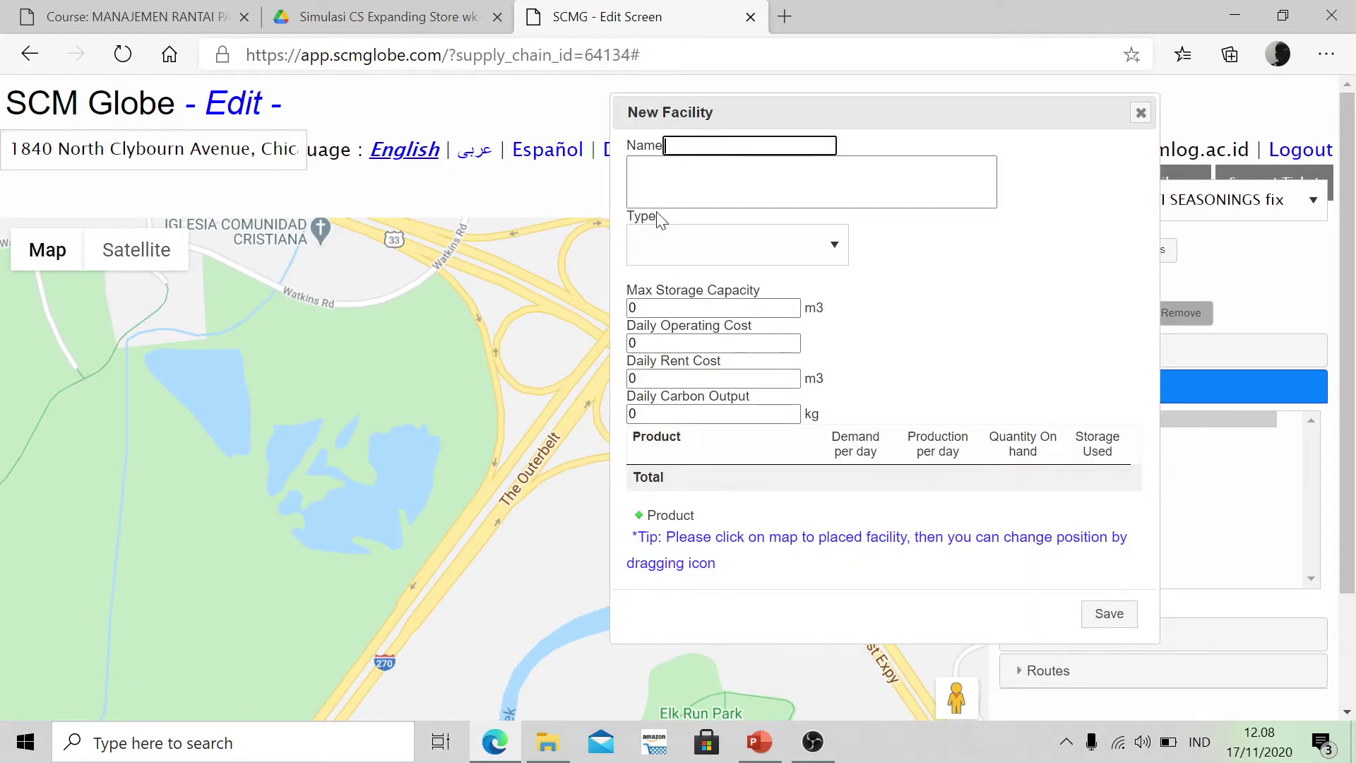
pyautogui.write('Columbus Store')
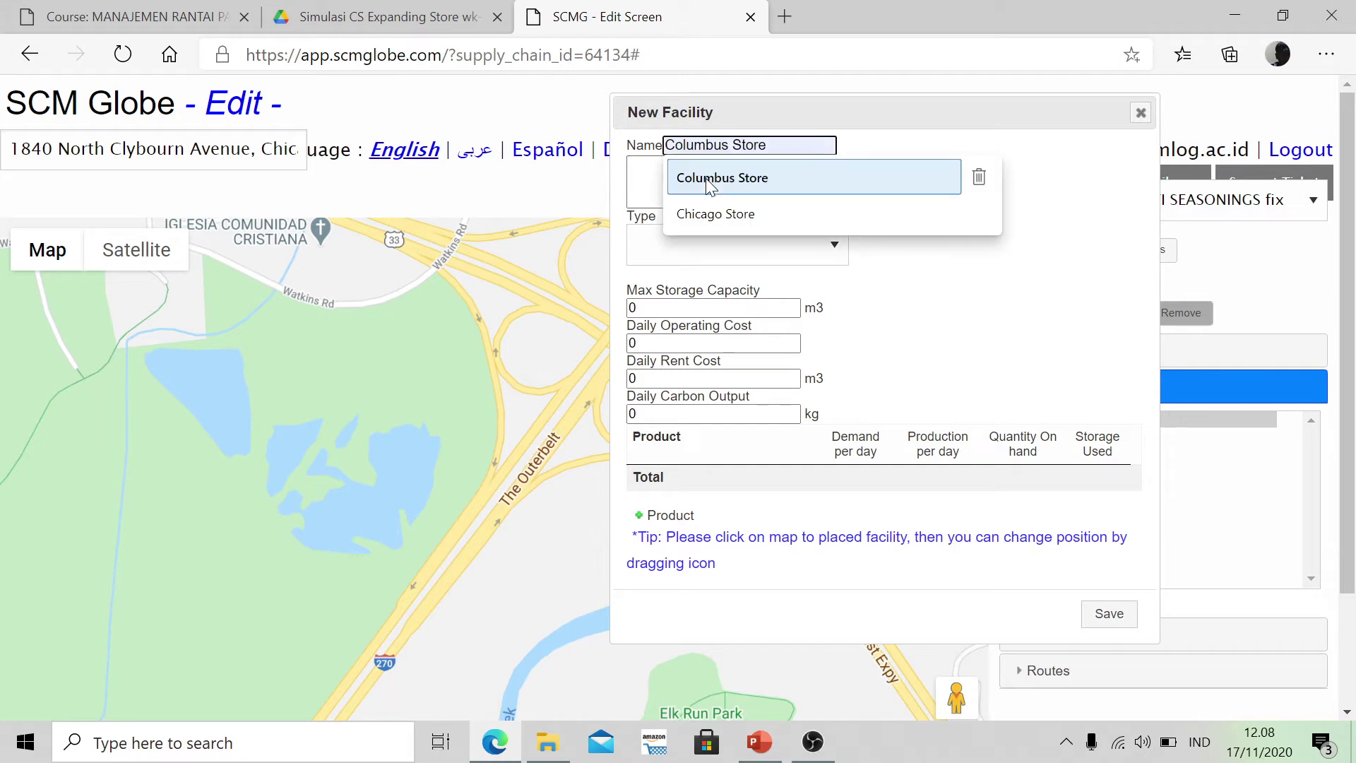
pyautogui.click(705, 178)
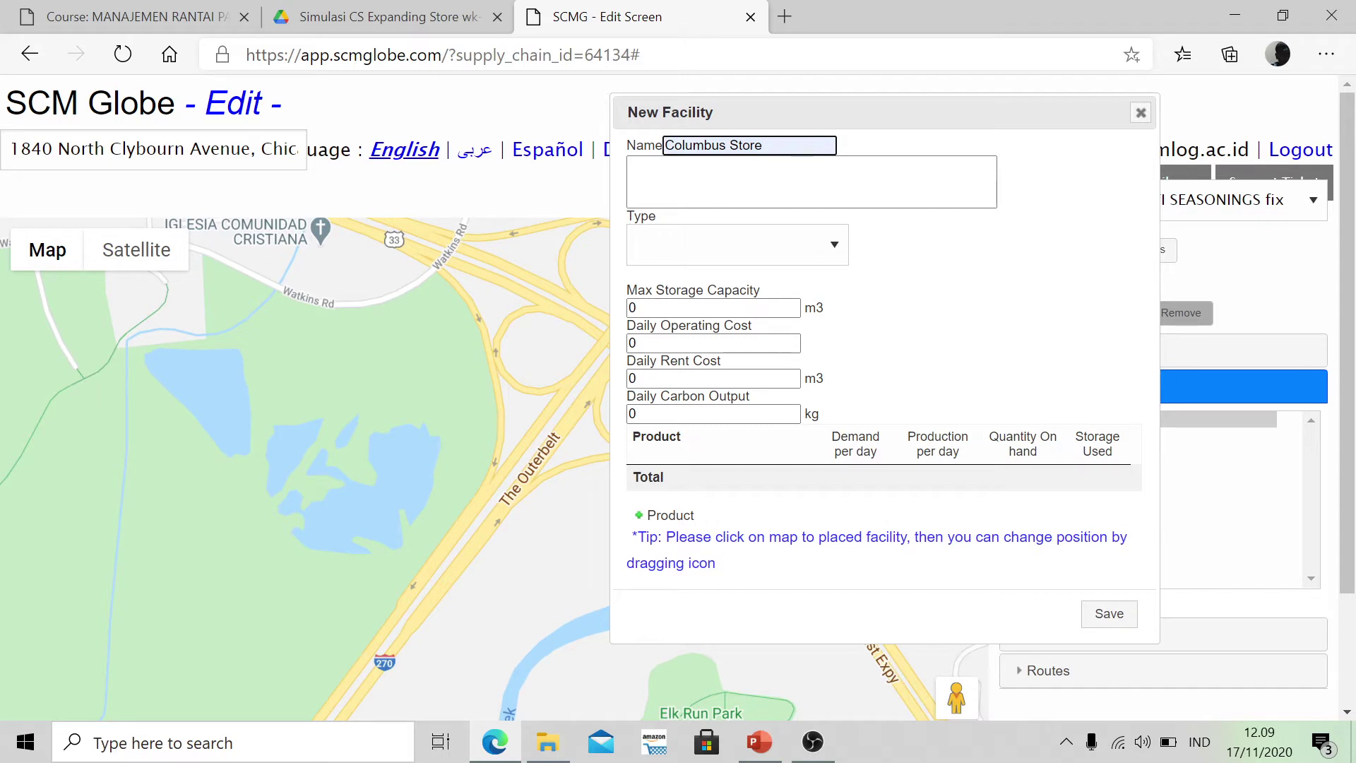
pyautogui.click(733, 254)
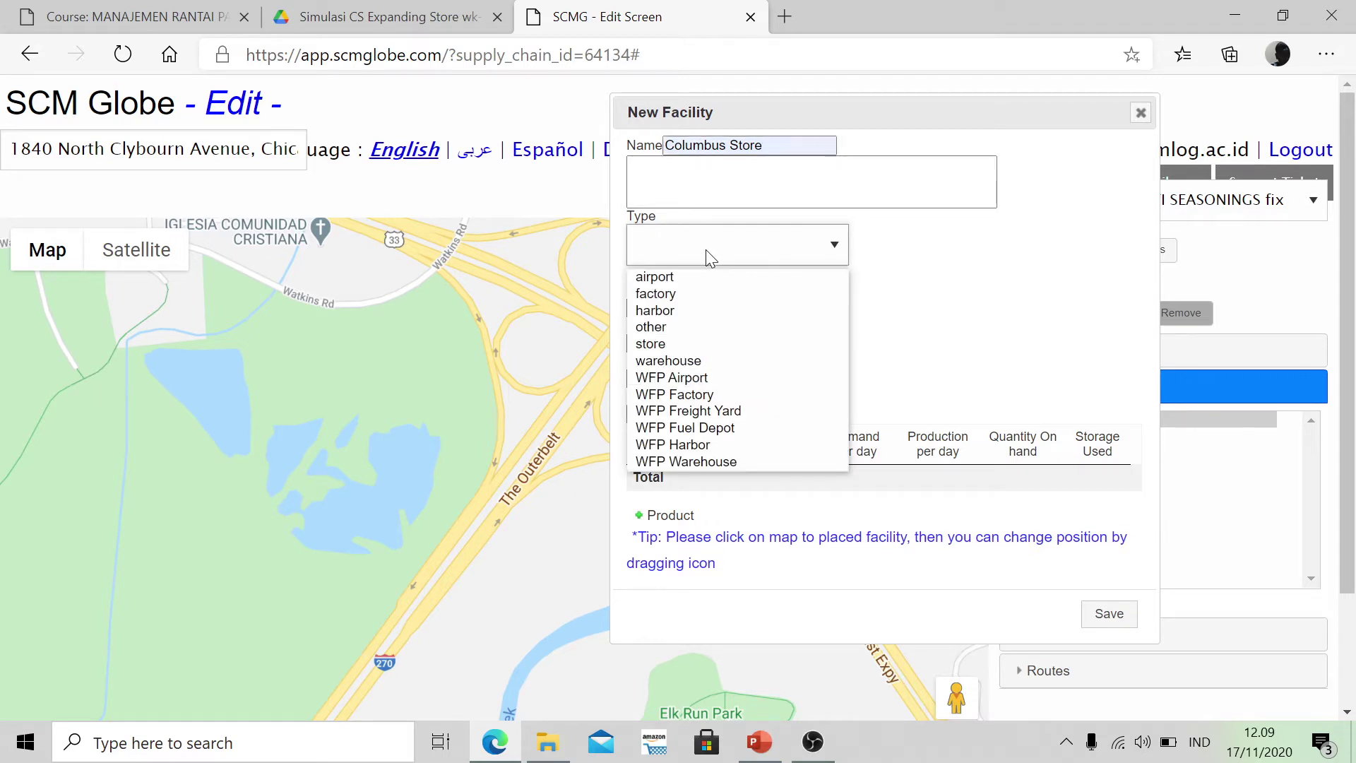
pyautogui.click(659, 344)
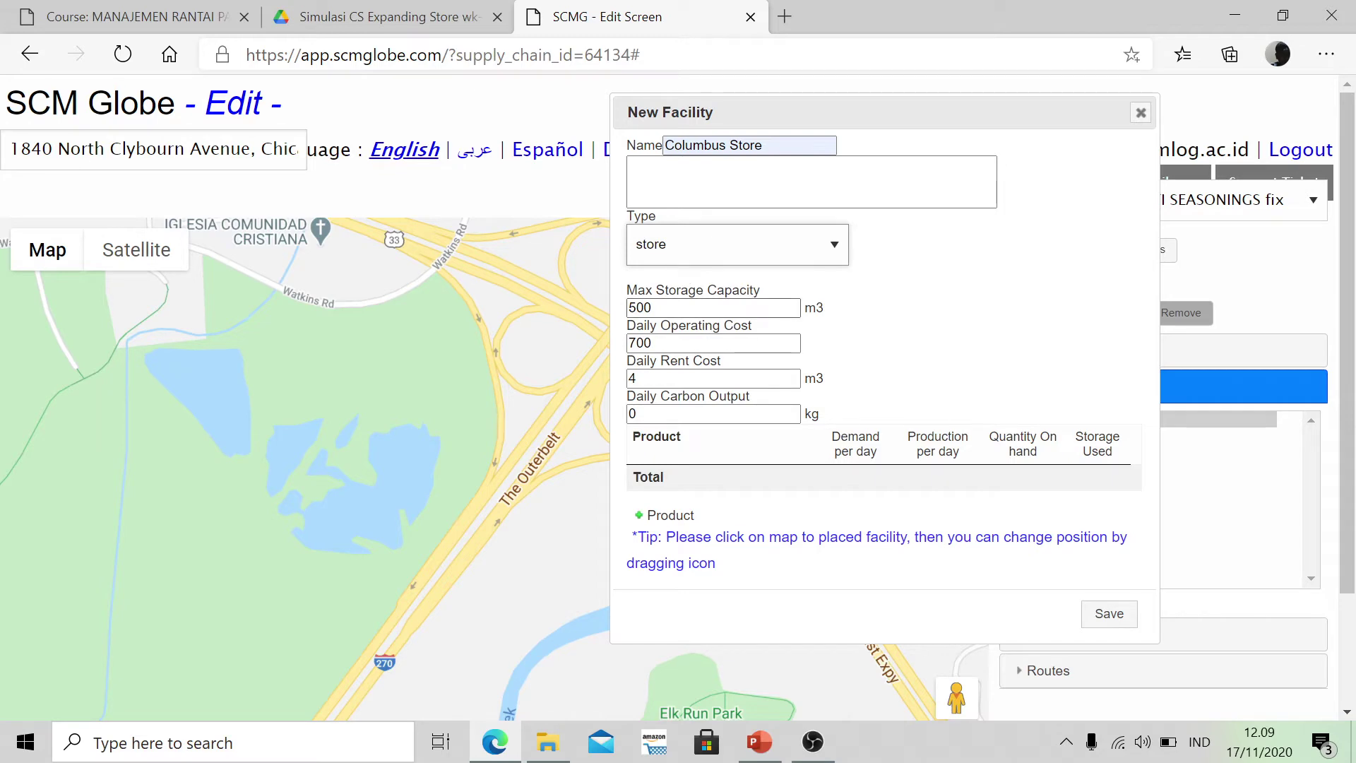
# Switch to PowerPoint and check the Columbus row's storage capacity in the new store table on slide 3.
pyautogui.click(759, 742)
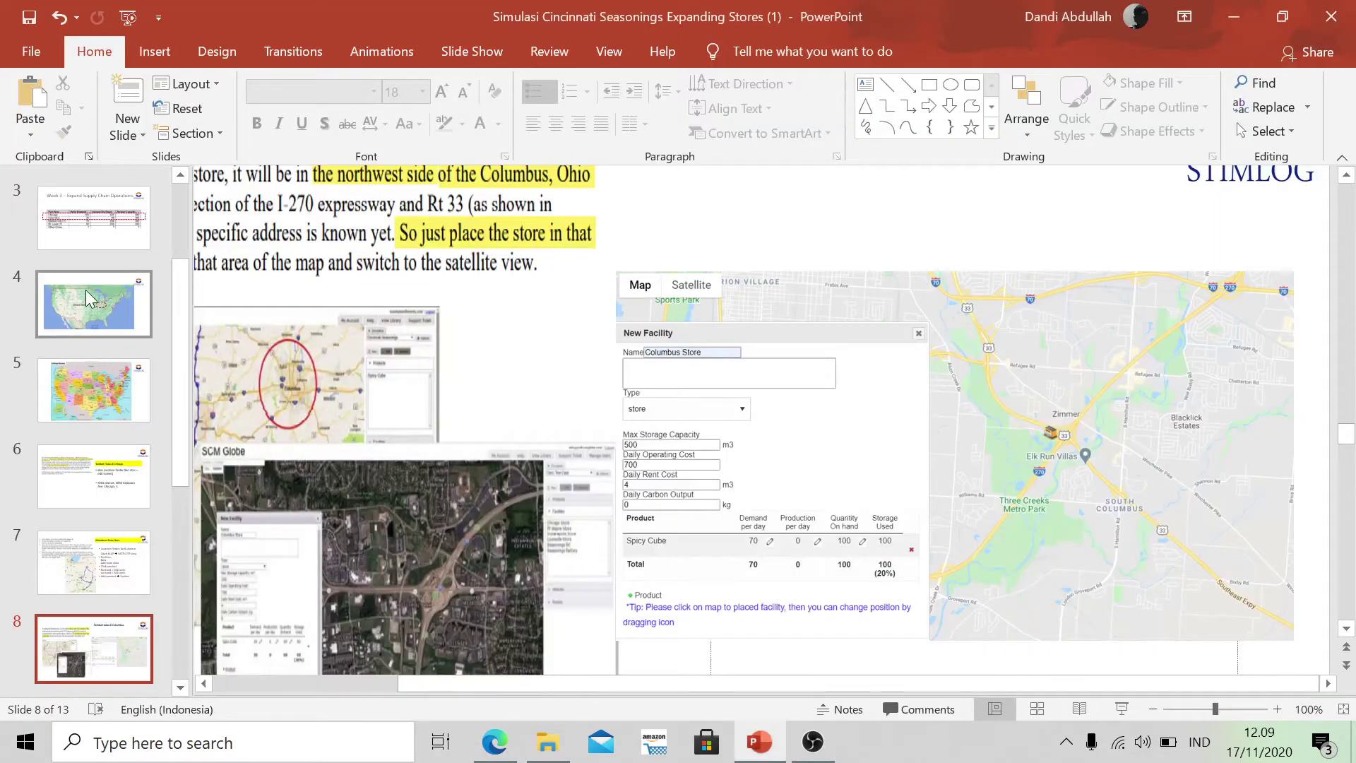
pyautogui.click(85, 297)
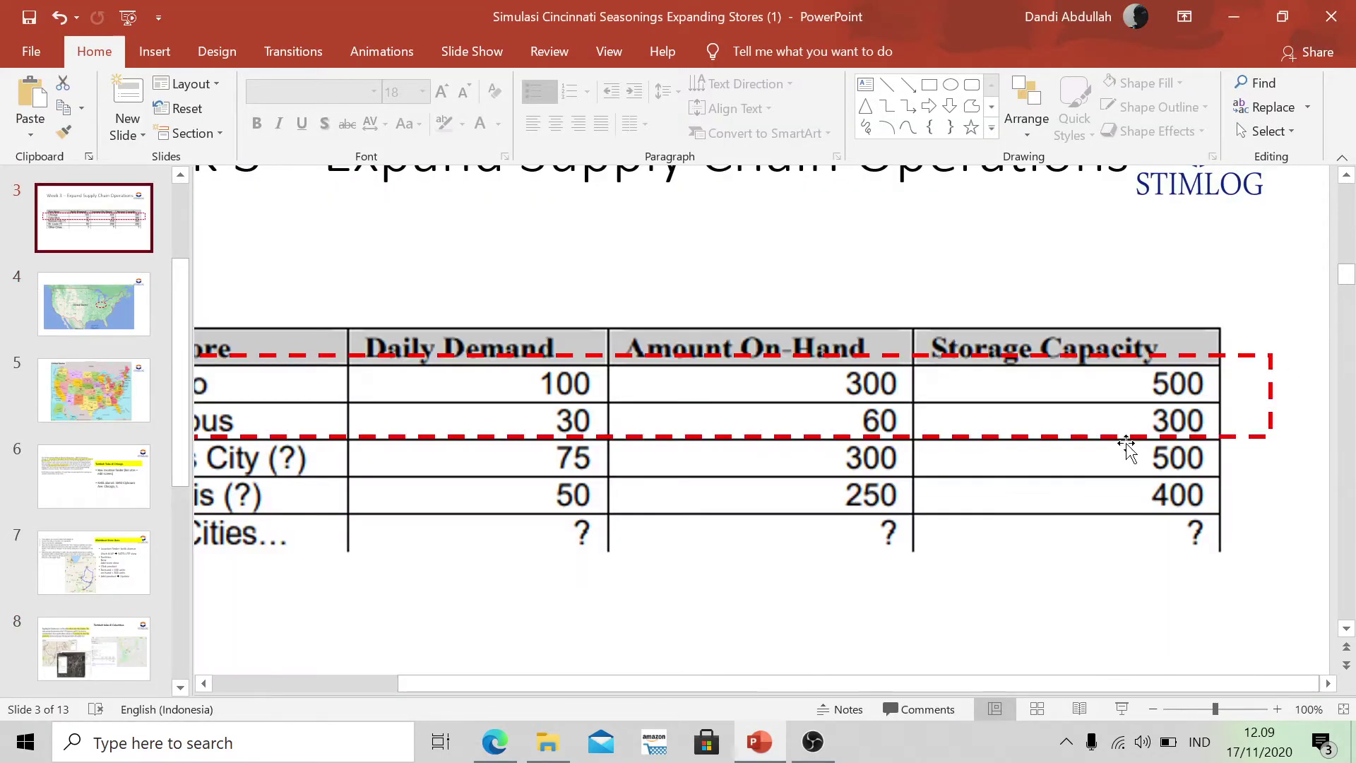
pyautogui.scroll(-5, 1126, 443)
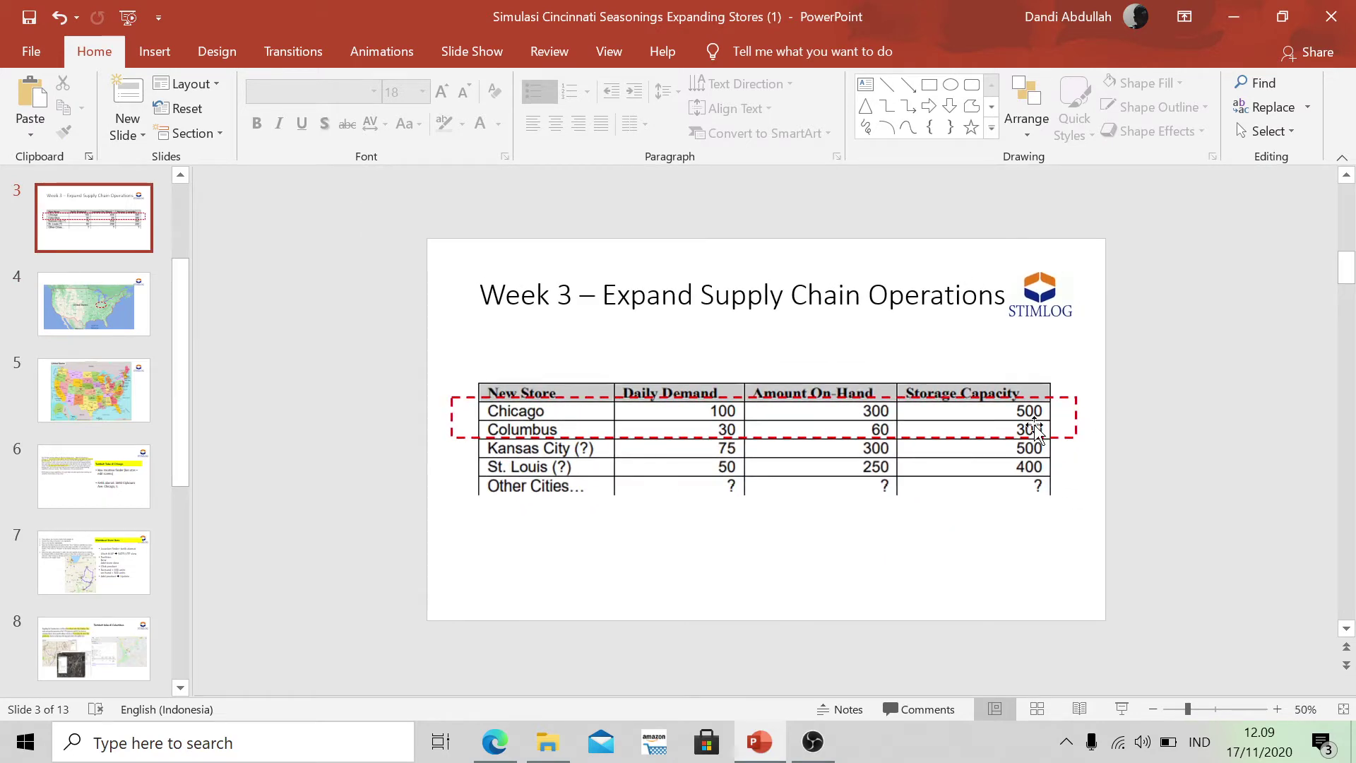
# Return to SCM Globe and set the Columbus Store's max storage capacity to 300 m3.
pyautogui.hotkey('alt', 'Tab')
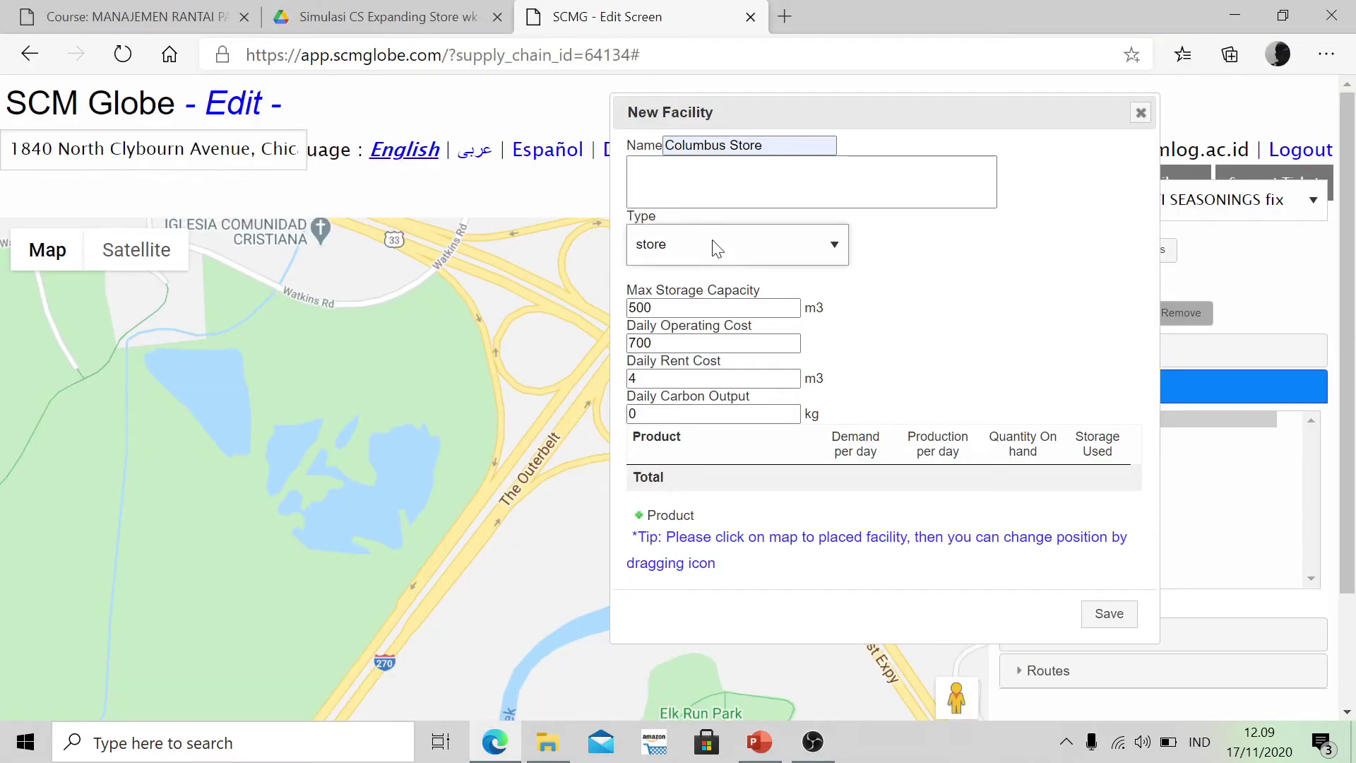
pyautogui.moveTo(770, 290); pyautogui.dragTo(567, 329)
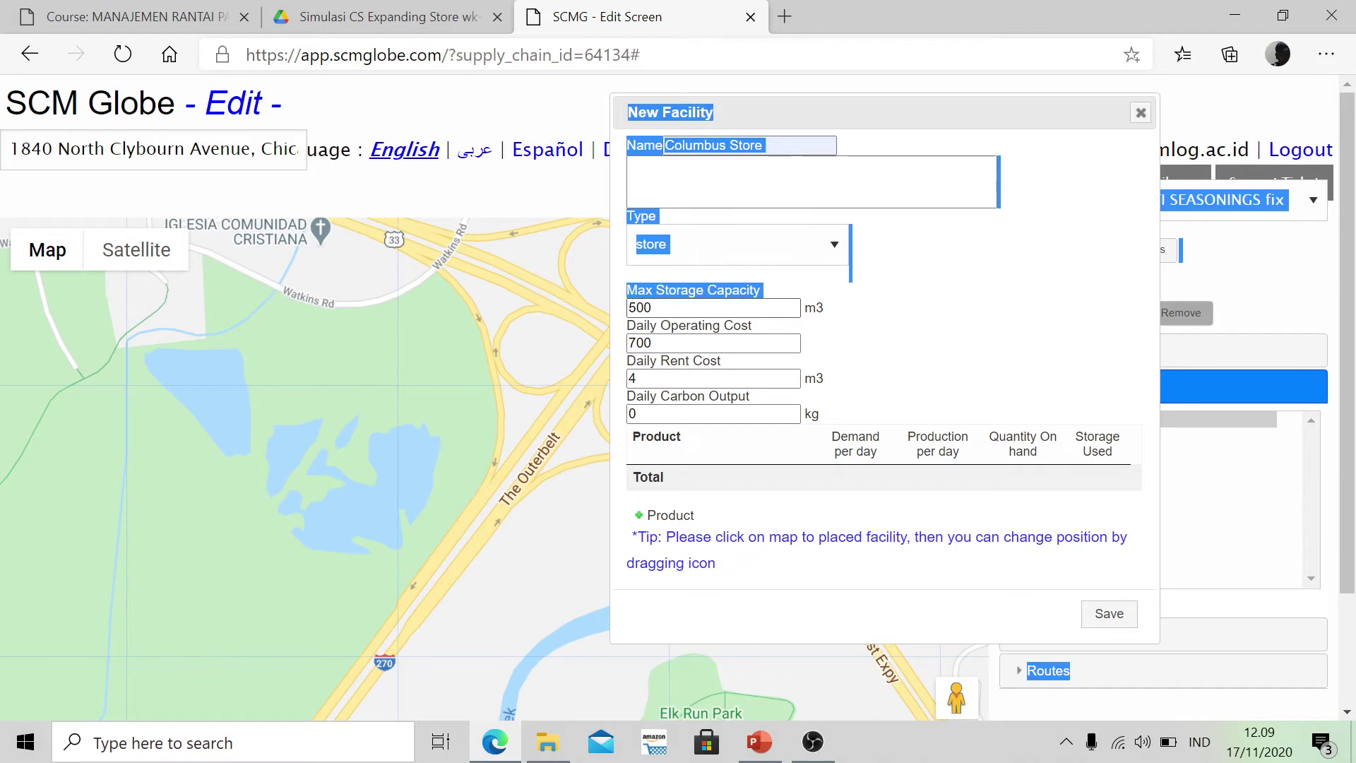
pyautogui.press('Tab')
pyautogui.write('300')
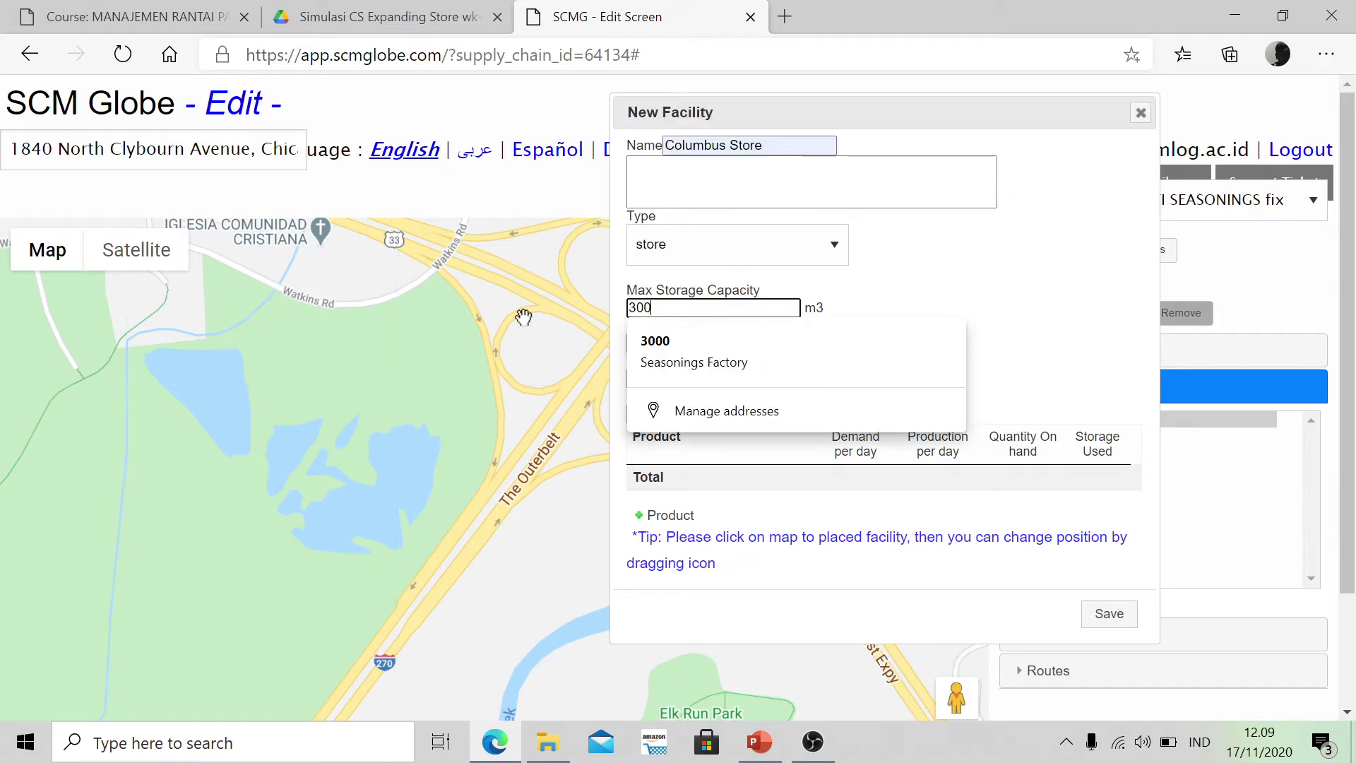
pyautogui.click(1065, 334)
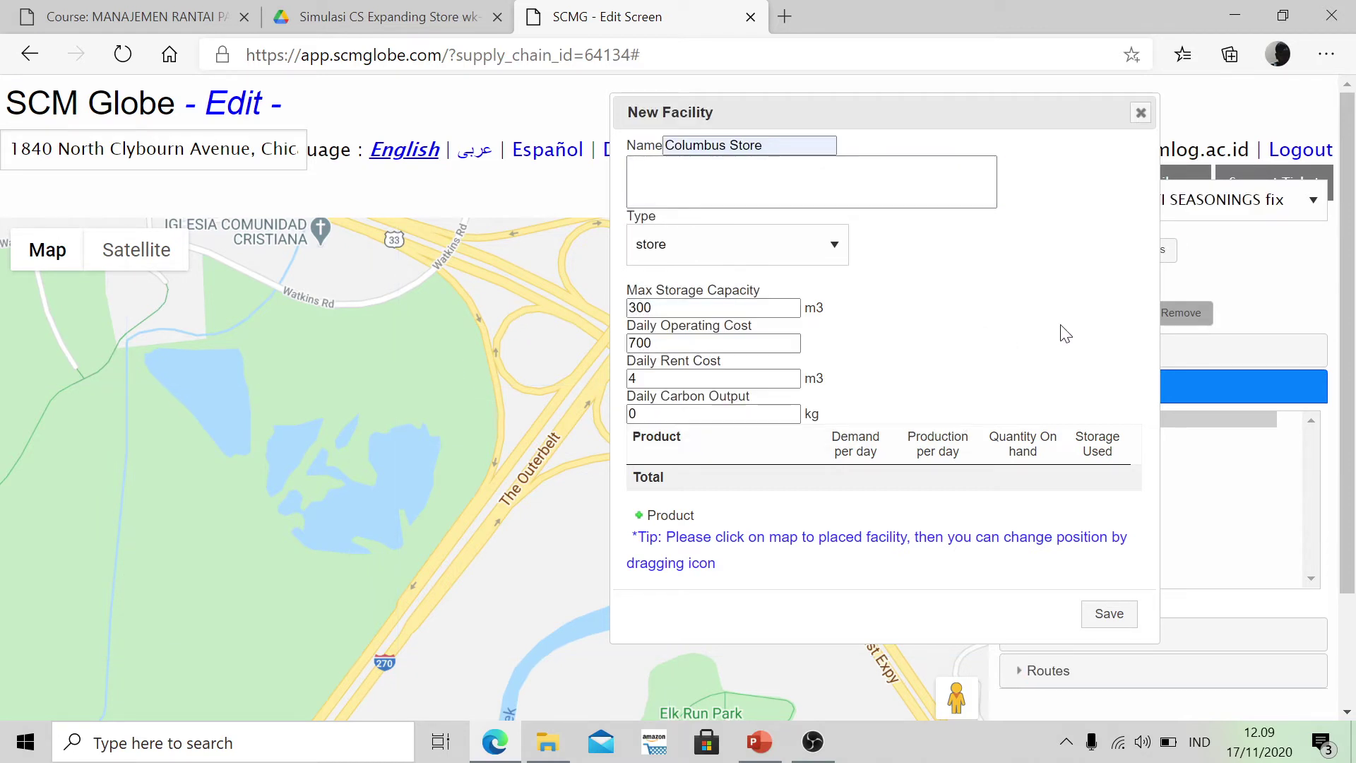
# Start adding a product to the Columbus Store and check Columbus's daily demand and on-hand amount on slide 3 in PowerPoint.
pyautogui.click(663, 516)
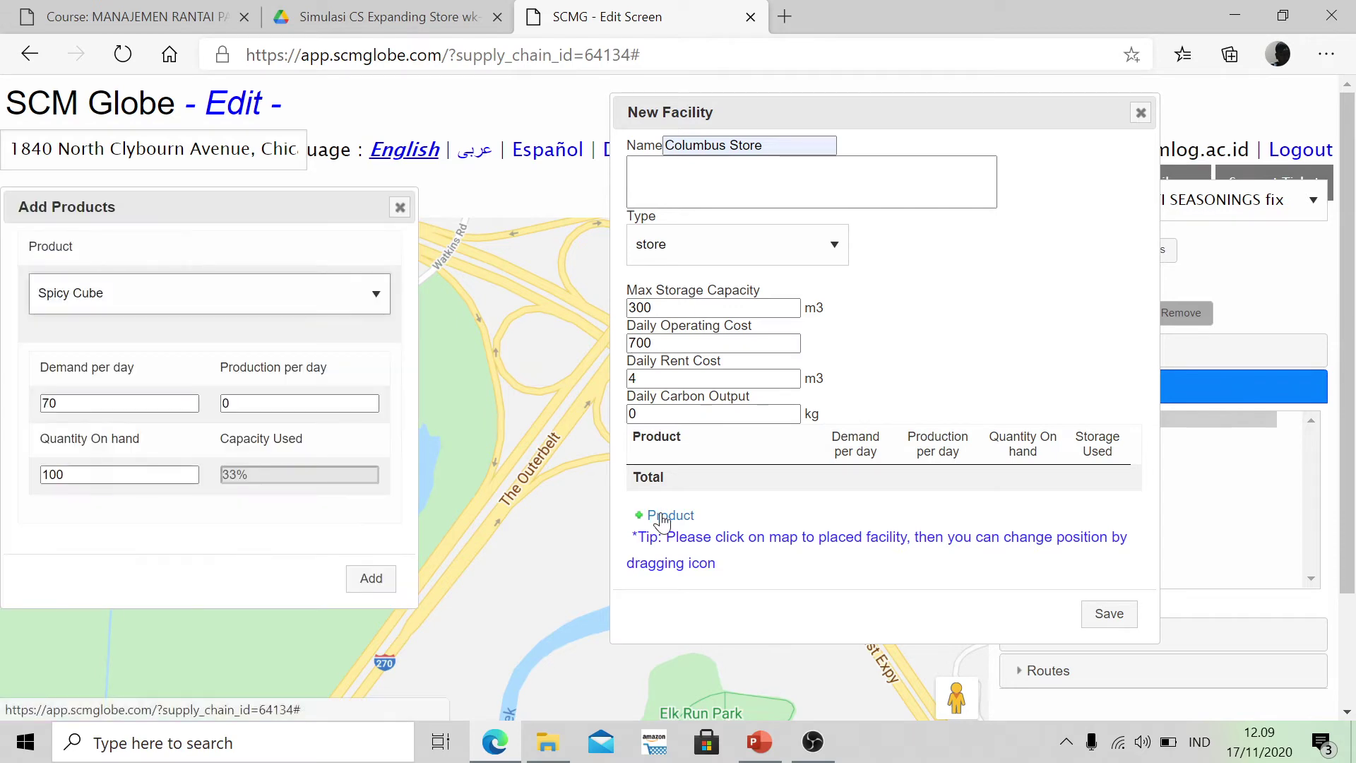
pyautogui.moveTo(240, 205); pyautogui.dragTo(400, 173)
pyautogui.hotkey('alt', 'Tab')
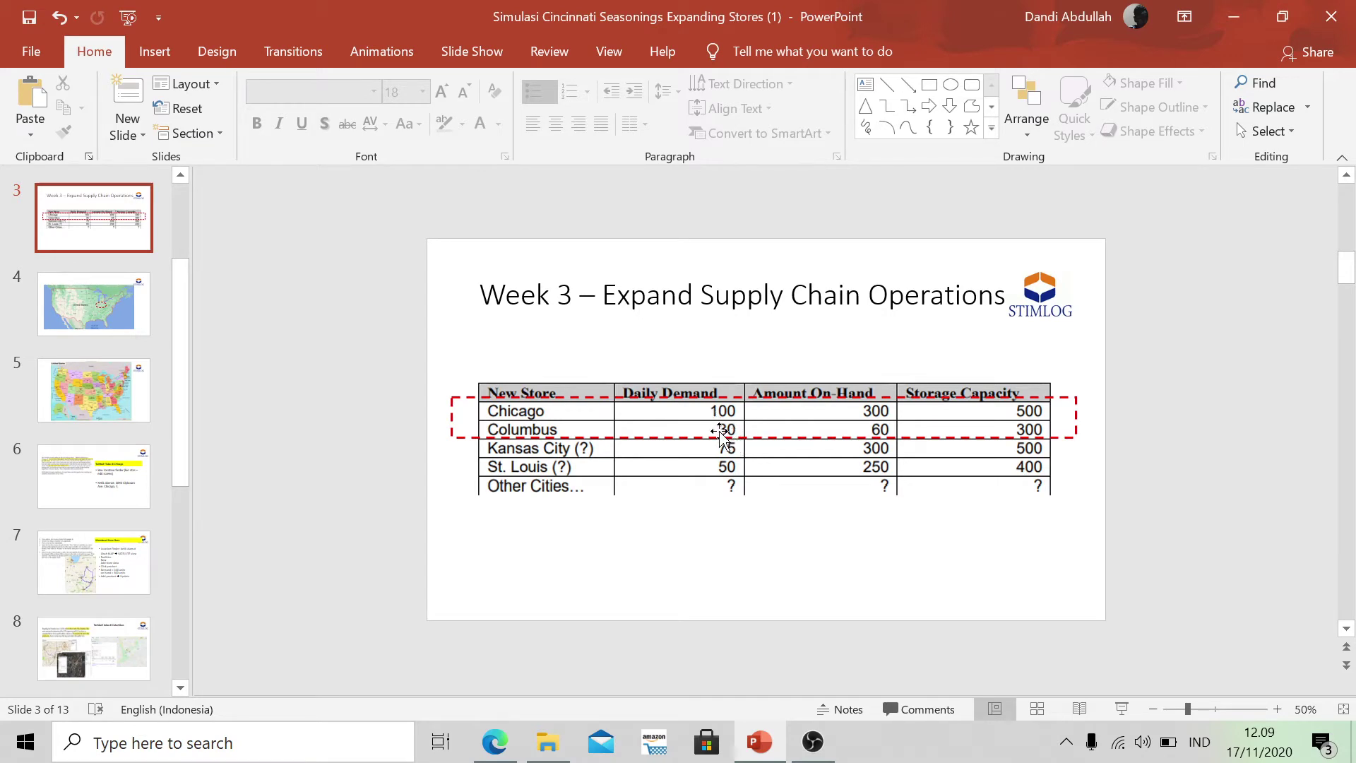
# Return to SCM Globe and add Spicy Cube to the Columbus Store with a demand per day of 30 and quantity on hand of 60.
pyautogui.hotkey('alt', 'Tab')
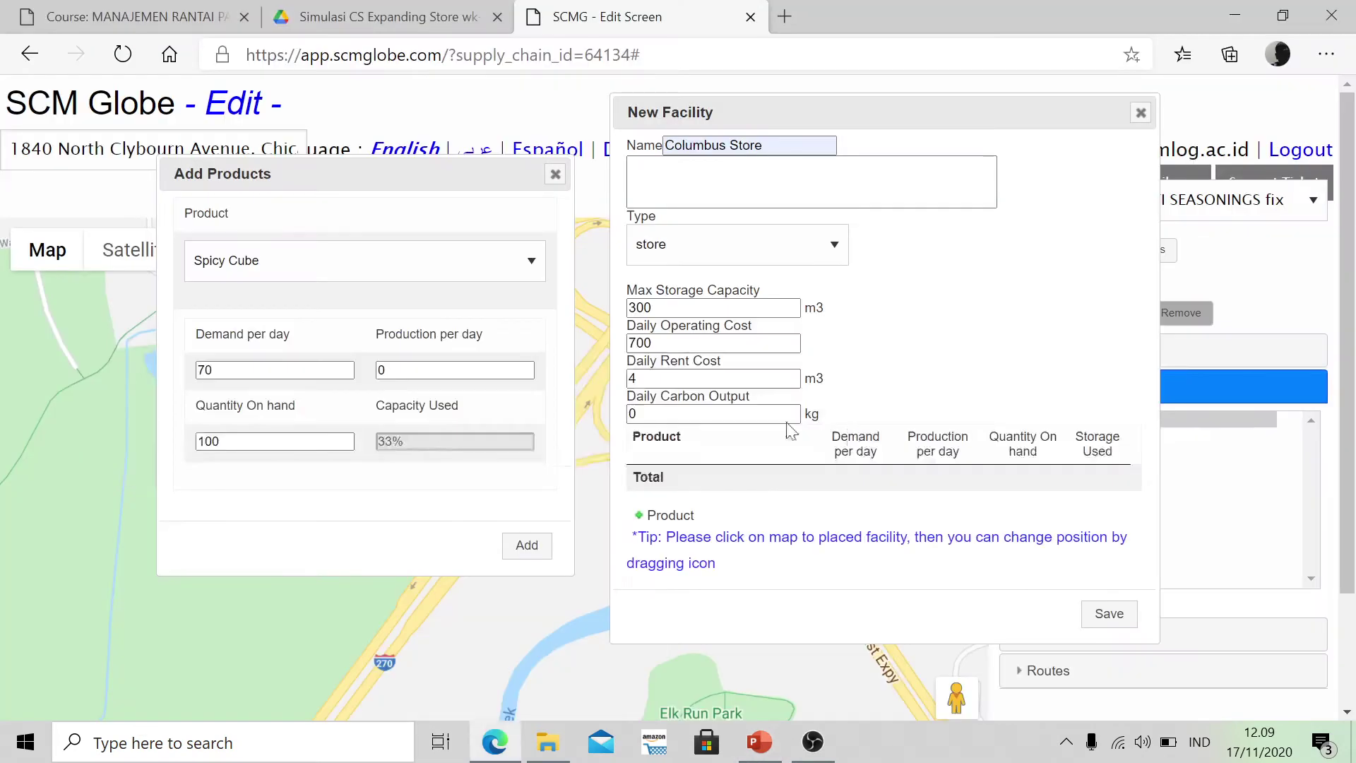
pyautogui.click(282, 365)
pyautogui.moveTo(212, 370); pyautogui.dragTo(150, 369)
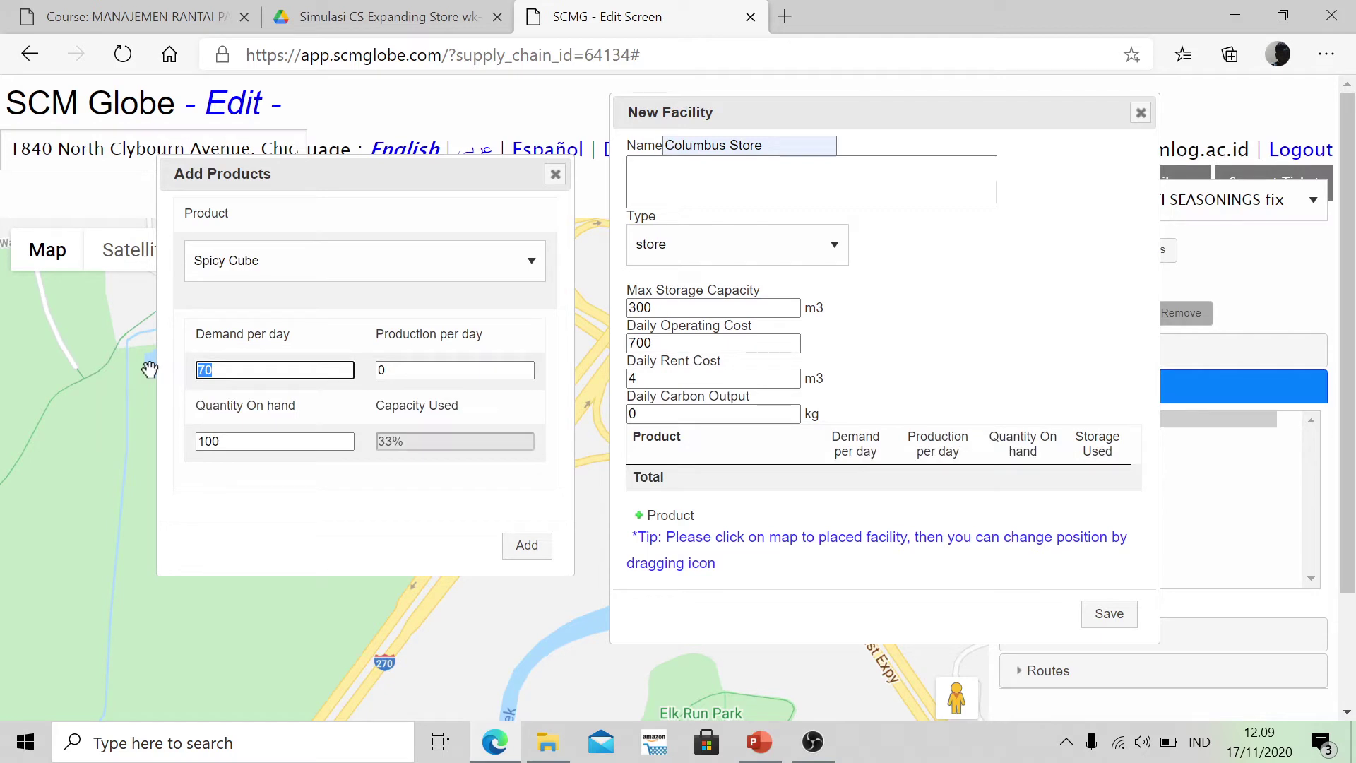
pyautogui.write('30')
pyautogui.moveTo(222, 441); pyautogui.dragTo(40, 464)
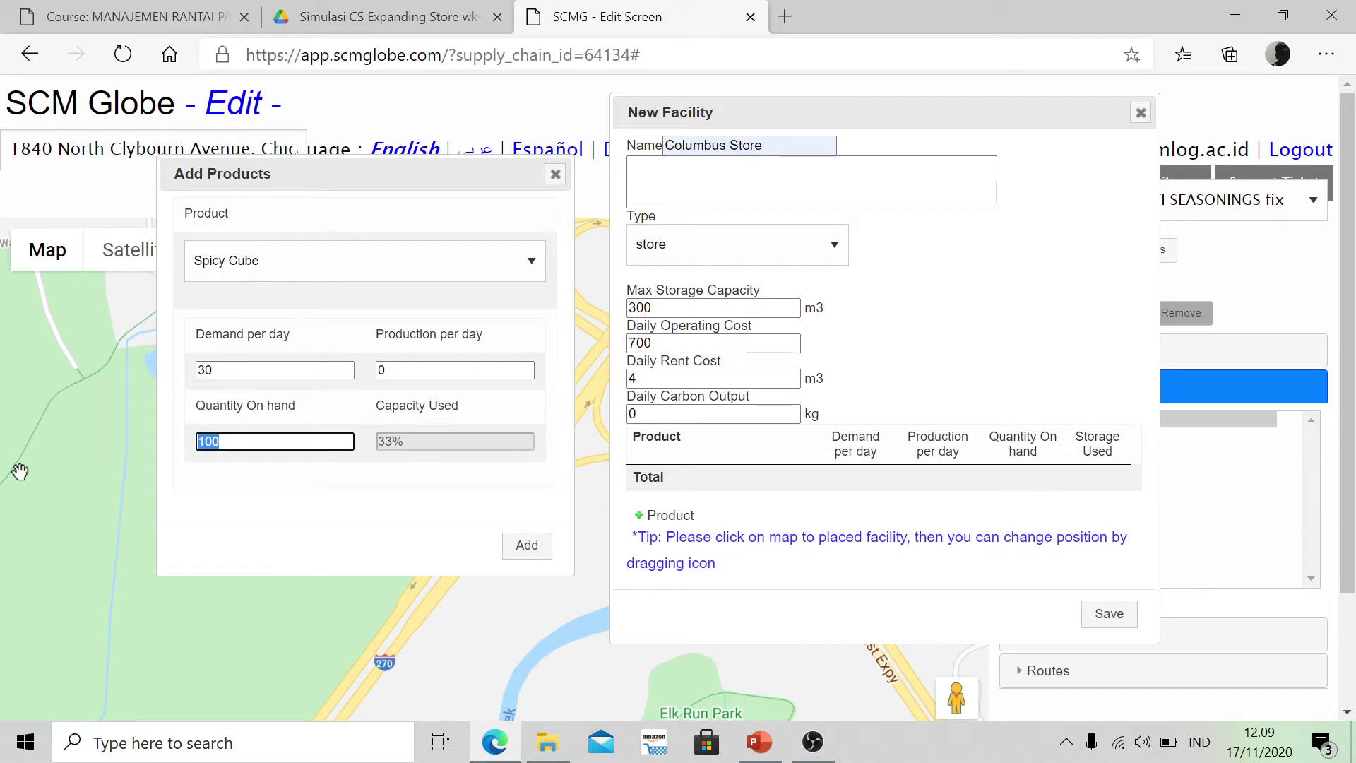
pyautogui.write('60')
pyautogui.hotkey('alt', 'Tab')
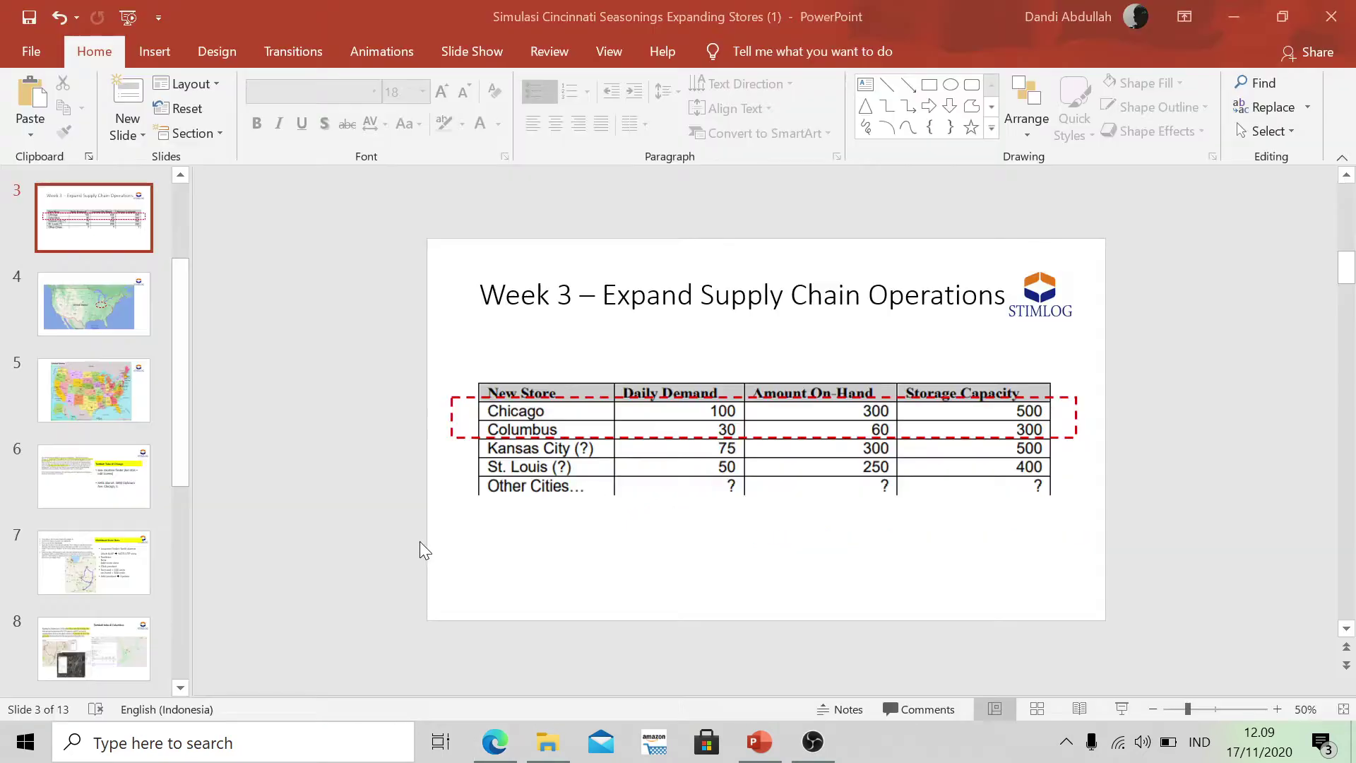
pyautogui.hotkey('alt', 'Tab')
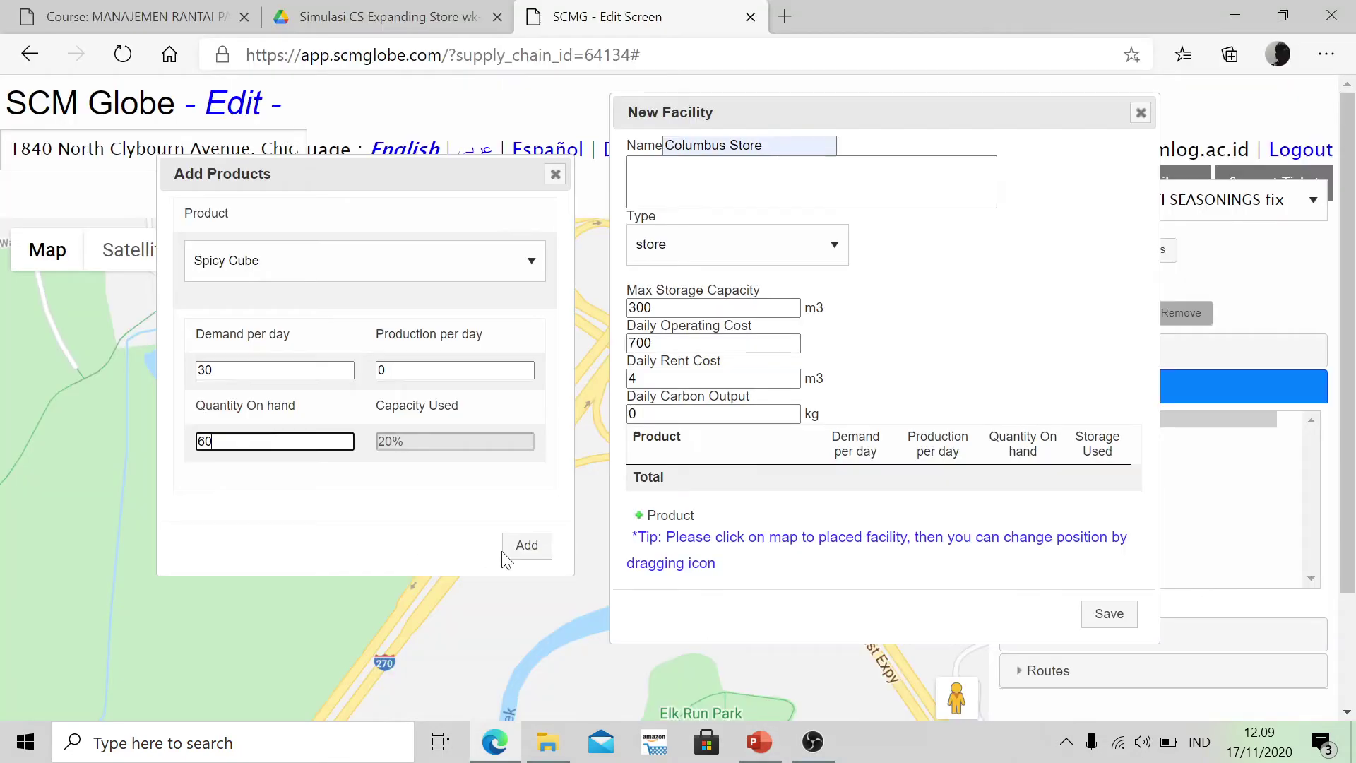
pyautogui.click(540, 553)
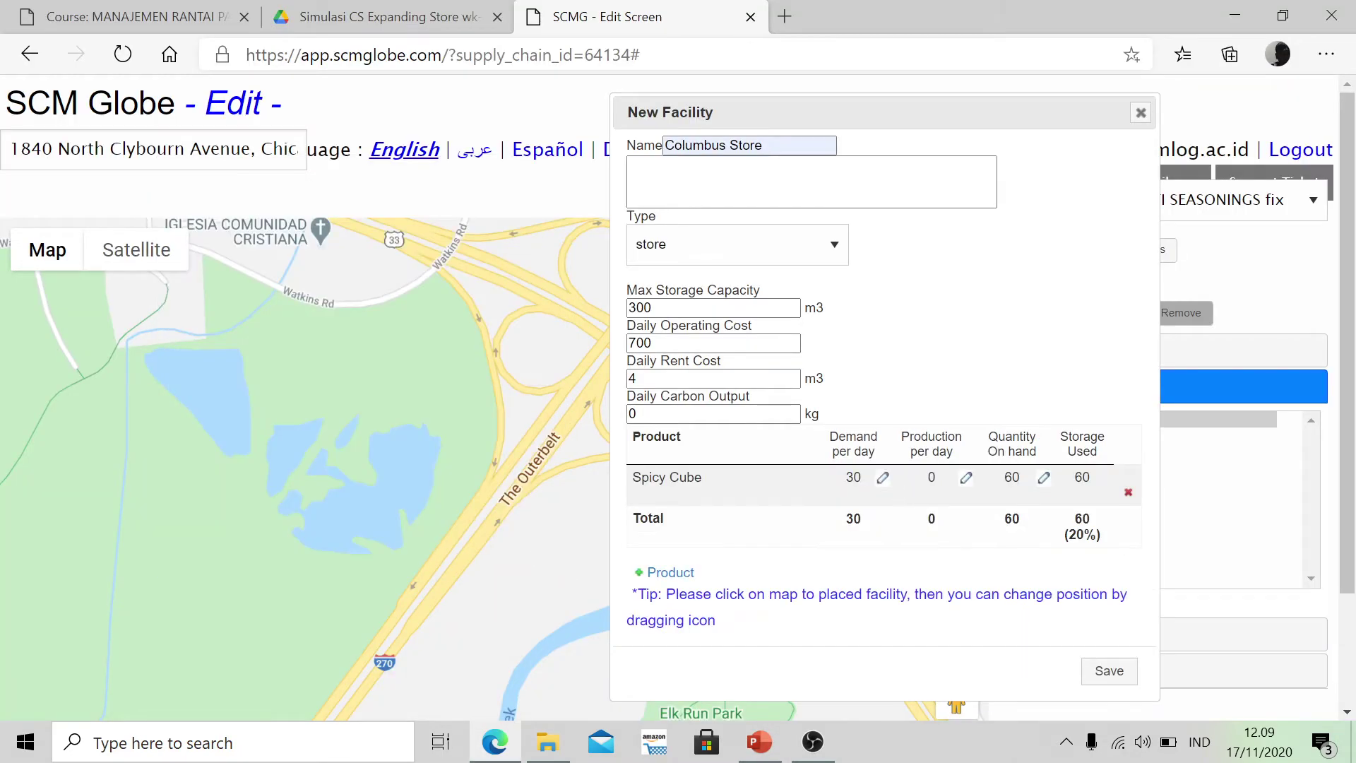
# Place the Columbus Store on the map just west of the Outerbelt interchange, south of Watkins Rd, and save the facility.
pyautogui.click(460, 368)
pyautogui.scroll(1, 462, 370)
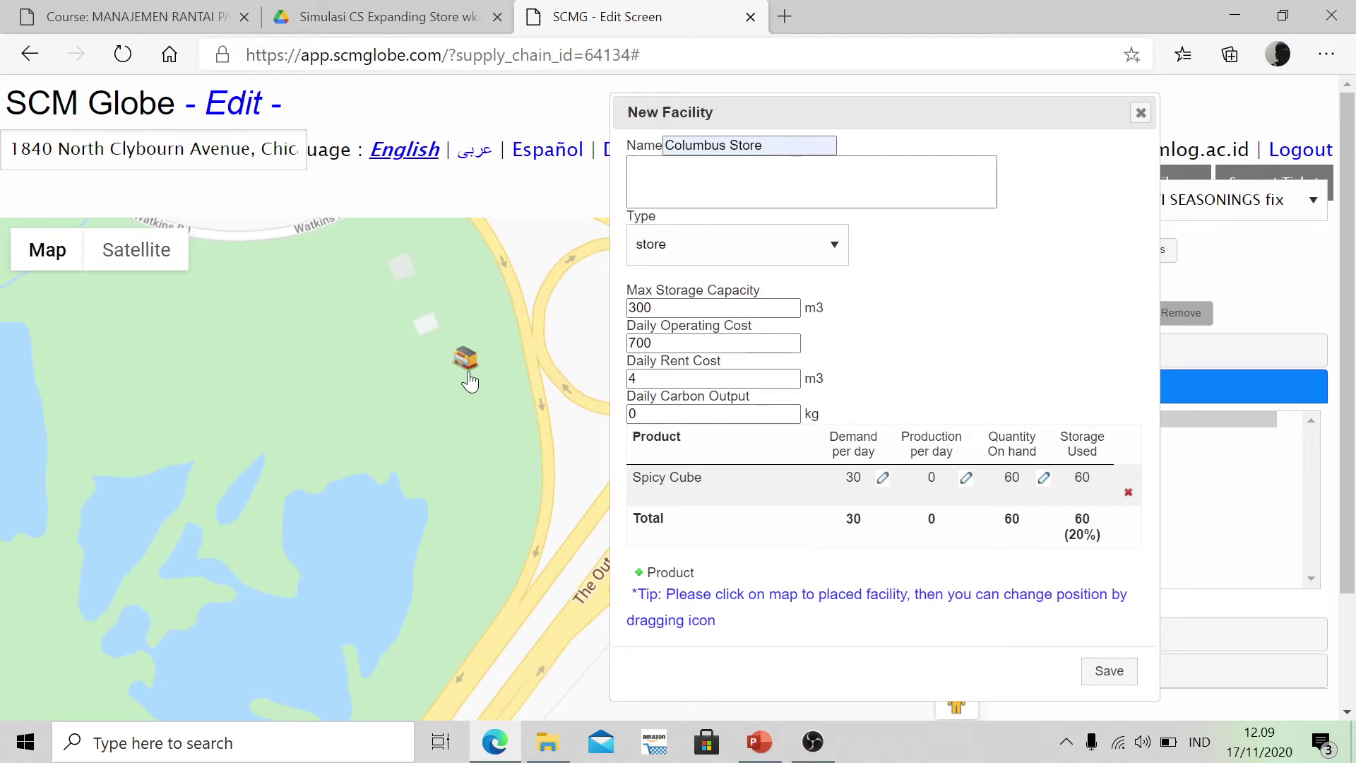
pyautogui.click(1105, 675)
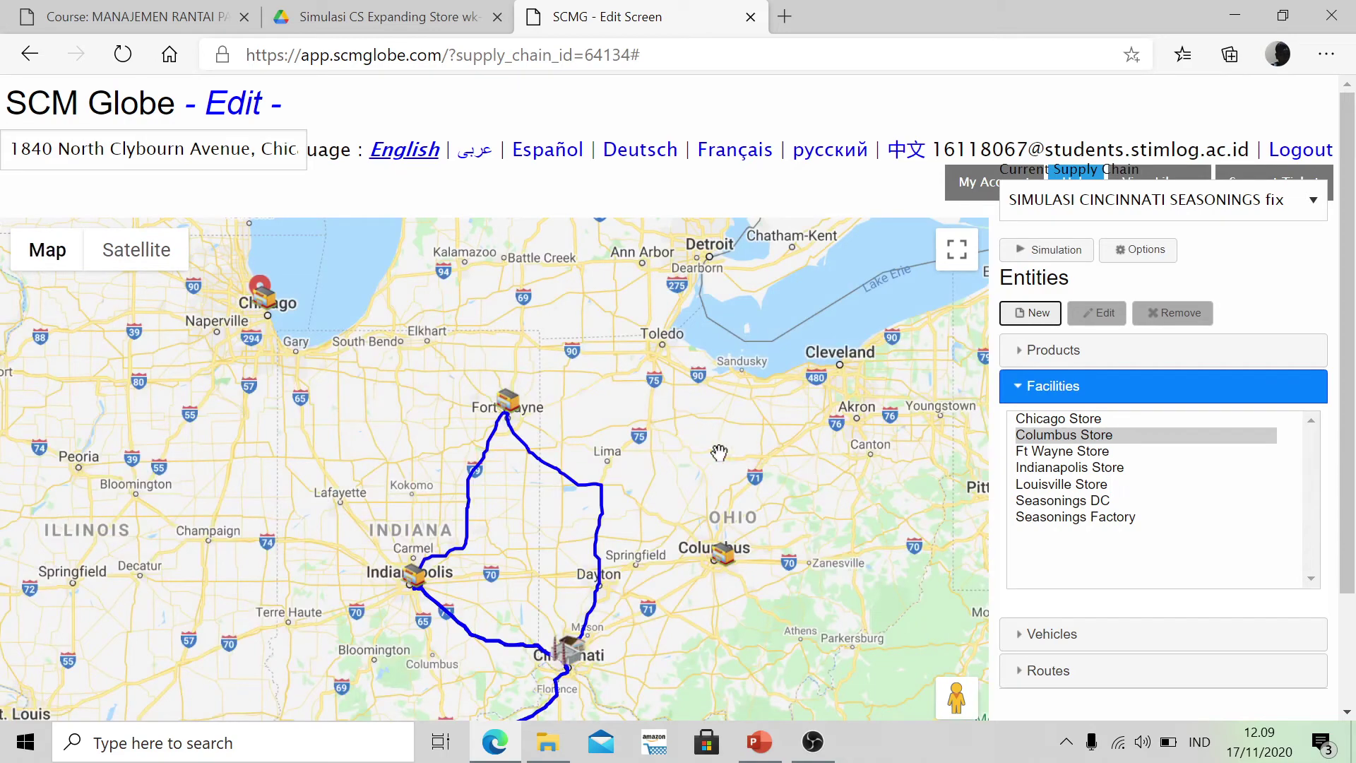
pyautogui.moveTo(660, 432); pyautogui.dragTo(644, 373)
pyautogui.scroll(-1, 458, 330)
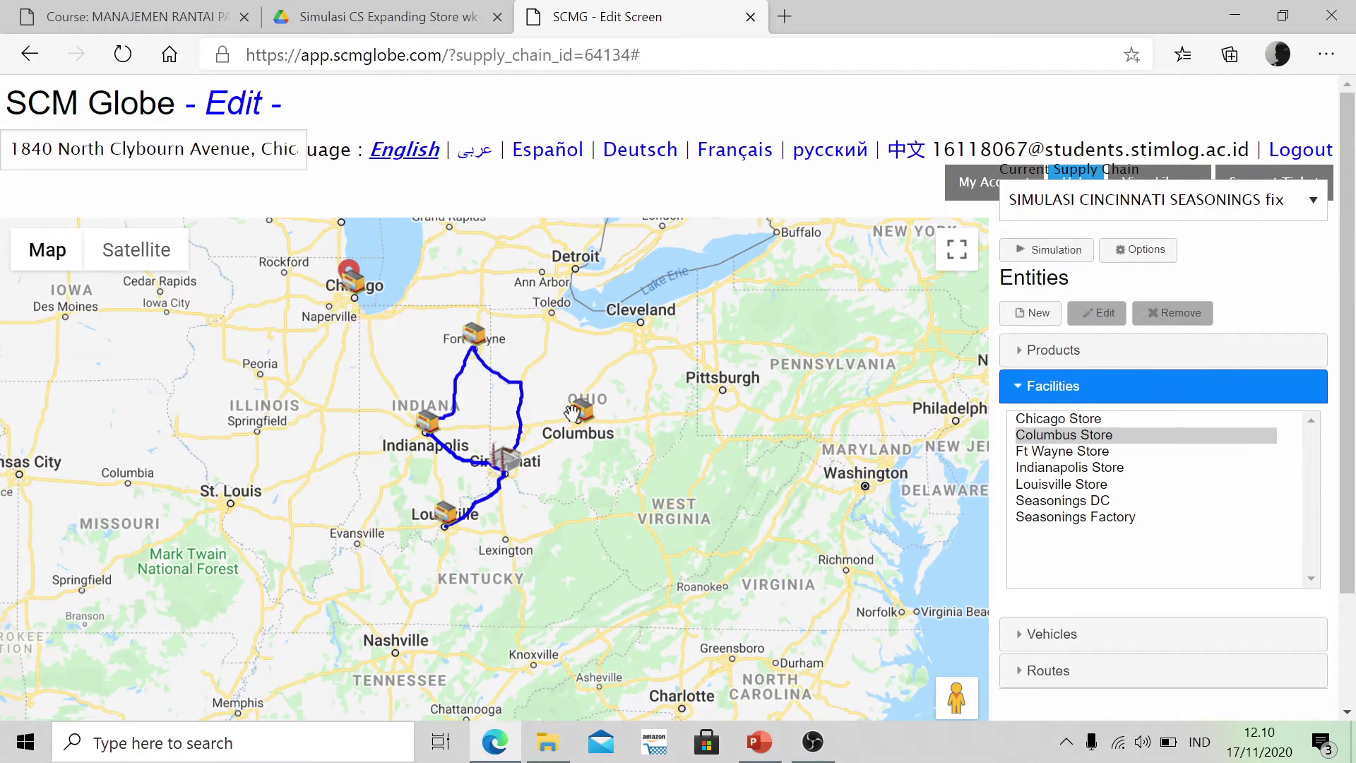
# Switch to PowerPoint and review slides 6 to 10, reading the Truck3 capacity and drop quantity instructions on slide 9.
pyautogui.hotkey('alt', 'Tab')
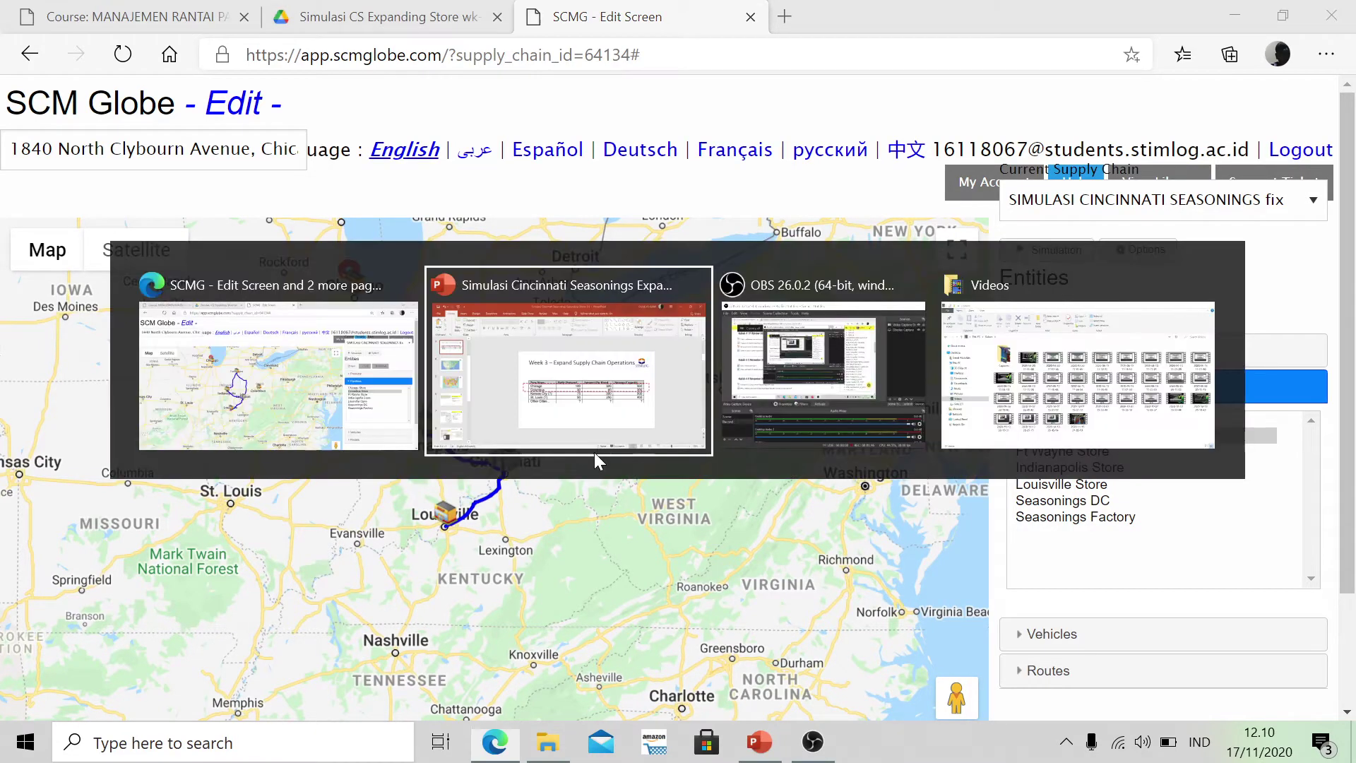
pyautogui.click(91, 496)
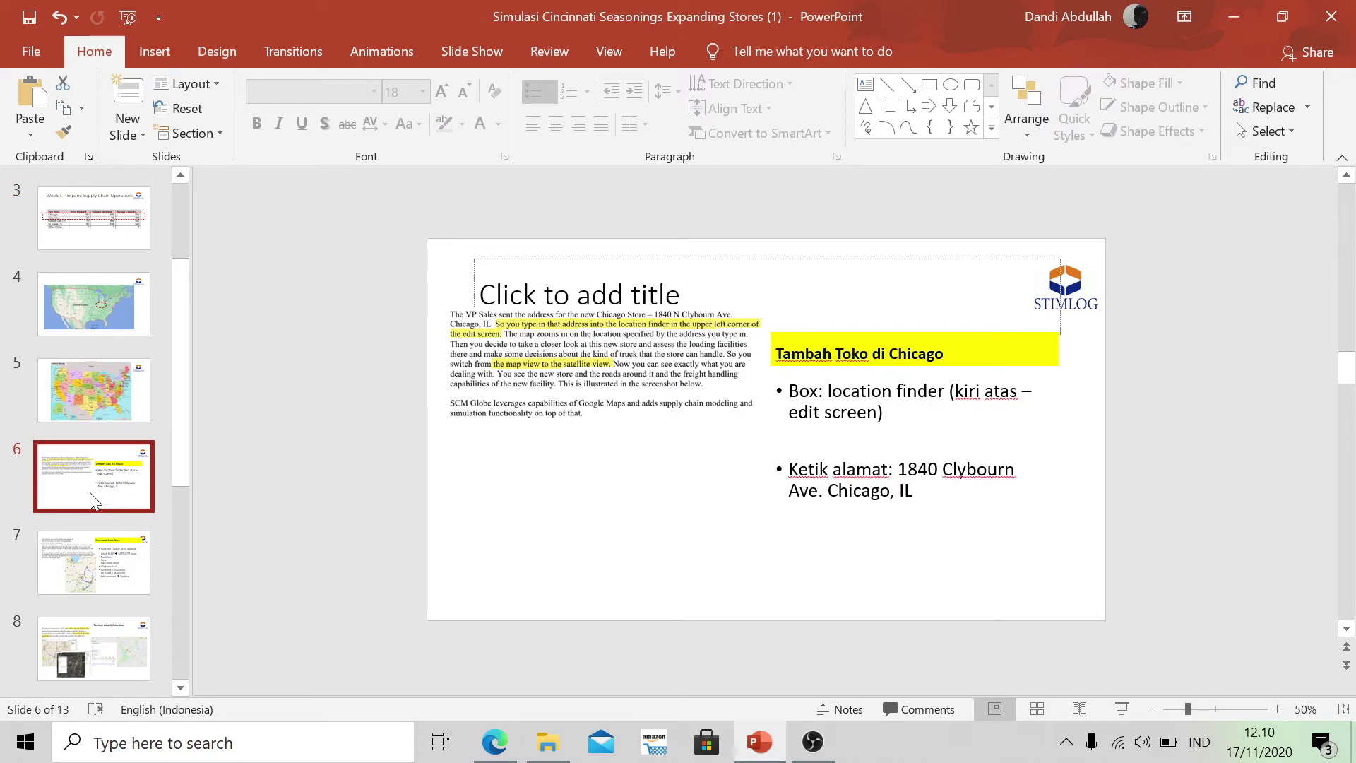
pyautogui.press('Down')
pyautogui.press('Down')
pyautogui.press('Down')
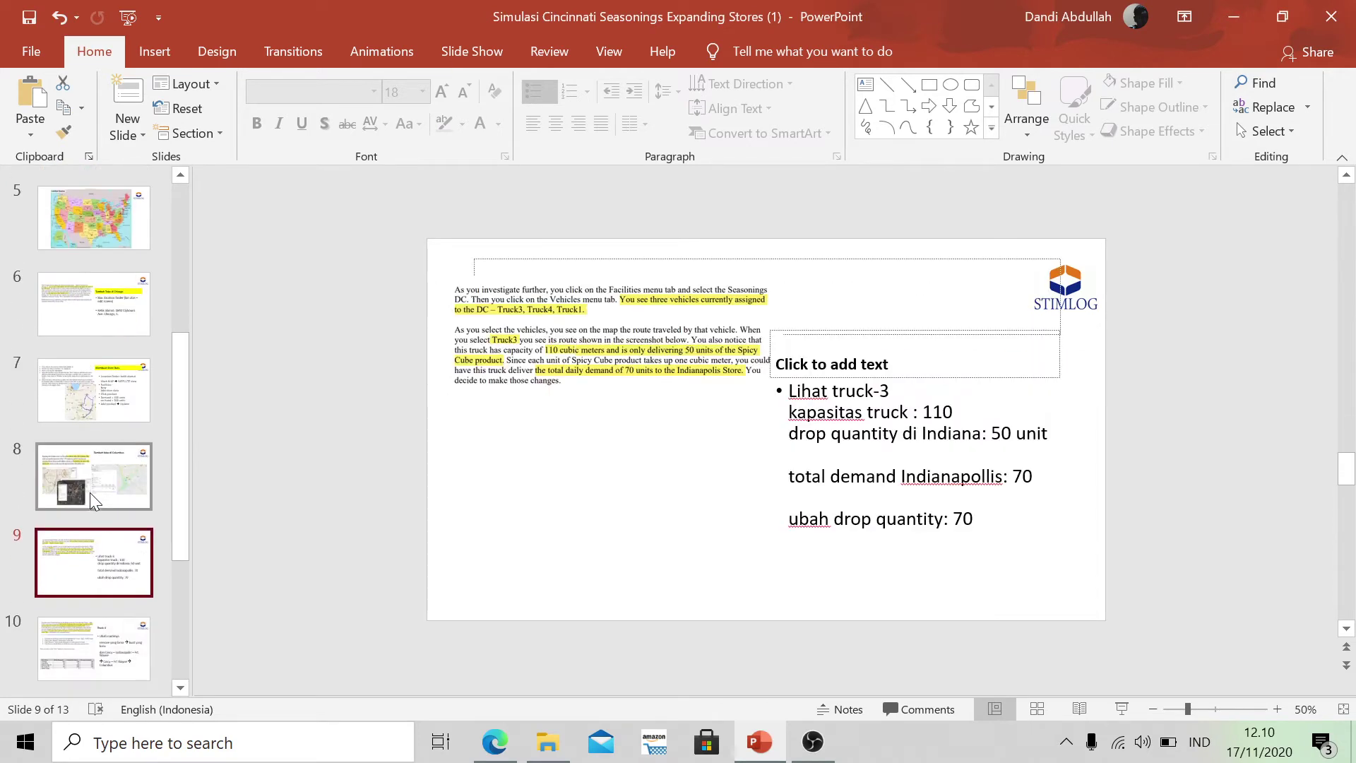
pyautogui.press('Down')
pyautogui.press('Up')
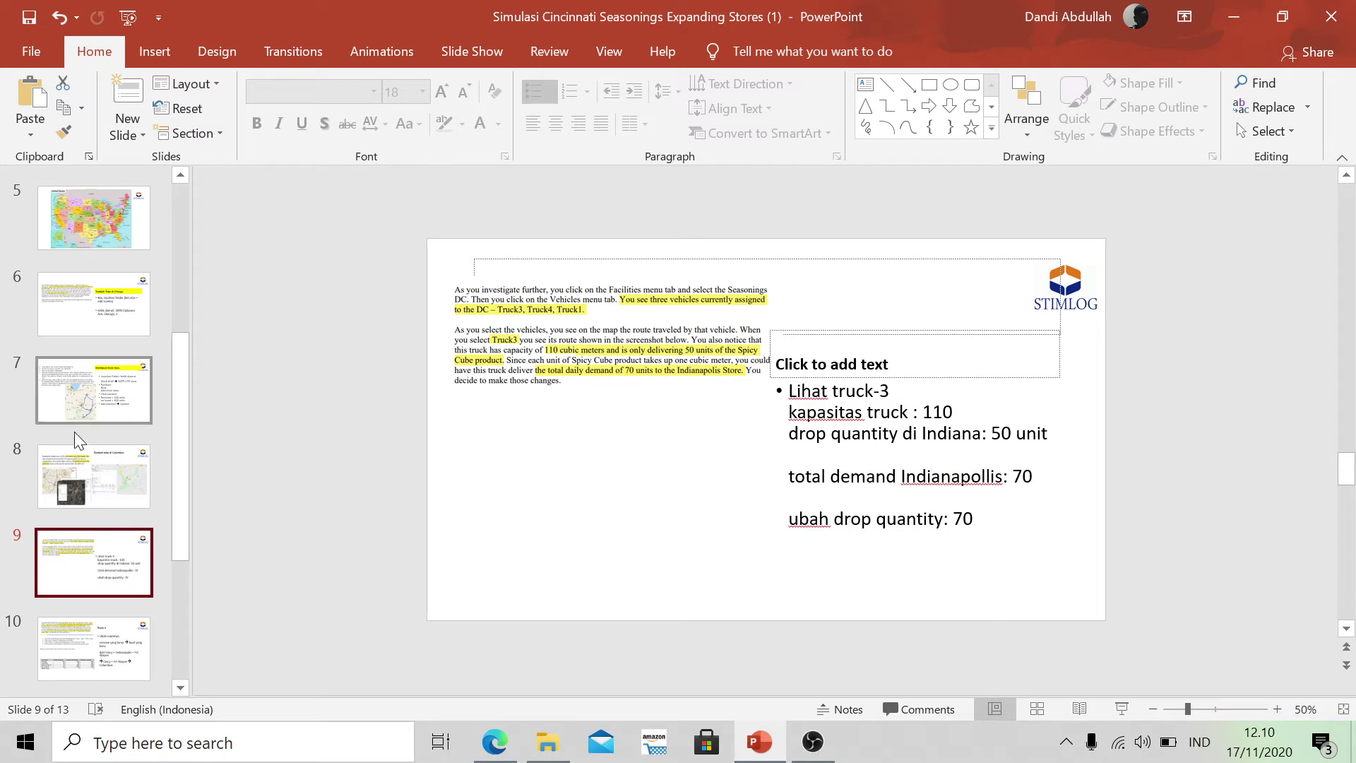
pyautogui.click(84, 483)
pyautogui.press('Up')
pyautogui.press('Down')
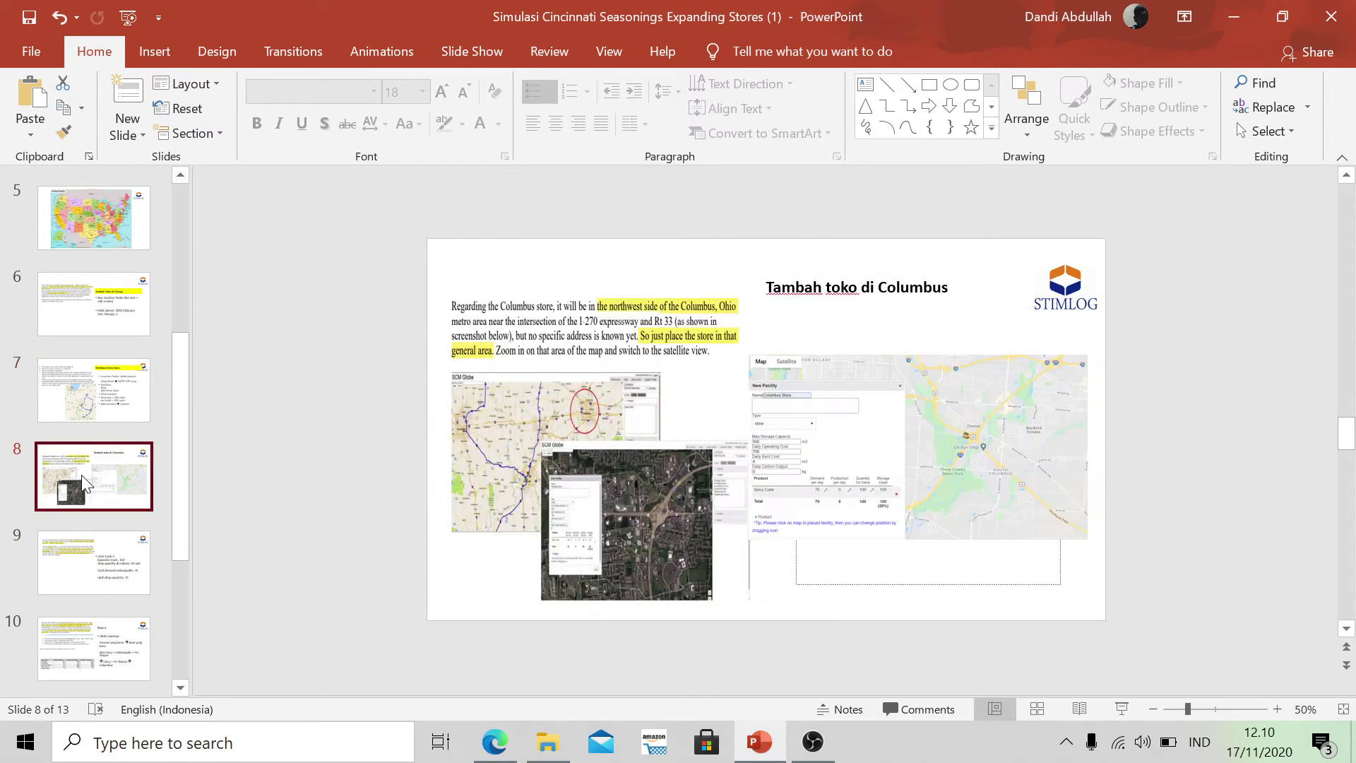
pyautogui.press('Down')
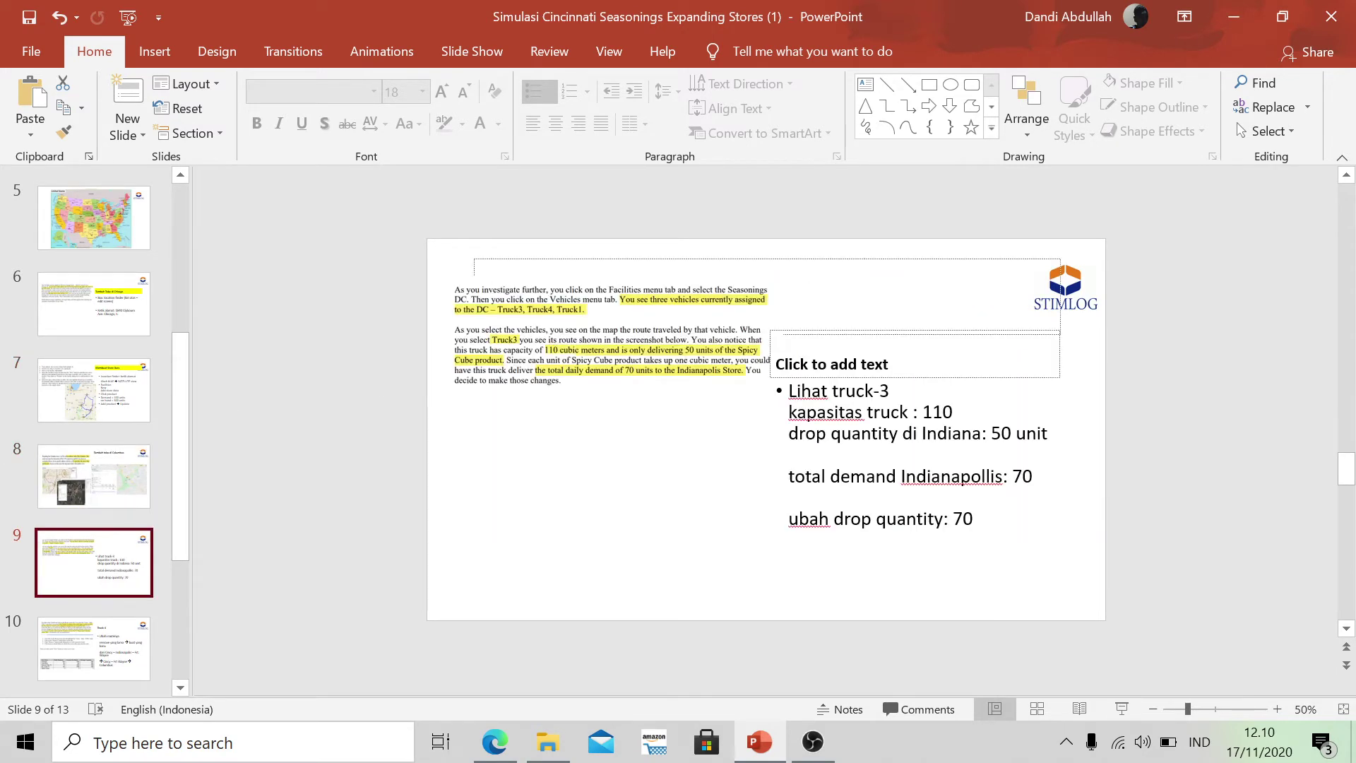
# Return to SCM Globe, select the Seasonings DC facility and open its vehicle DC Truck3.
pyautogui.hotkey('alt', 'Tab')
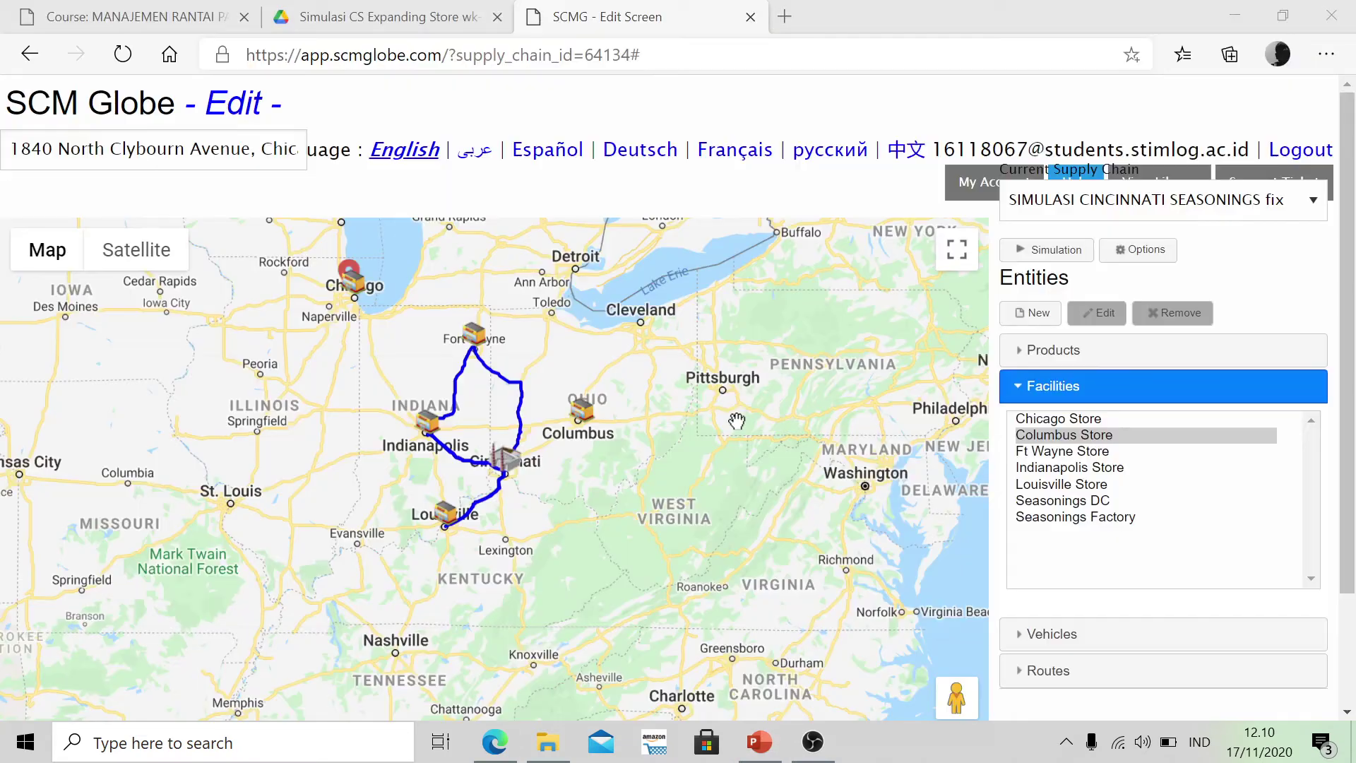
pyautogui.click(1067, 635)
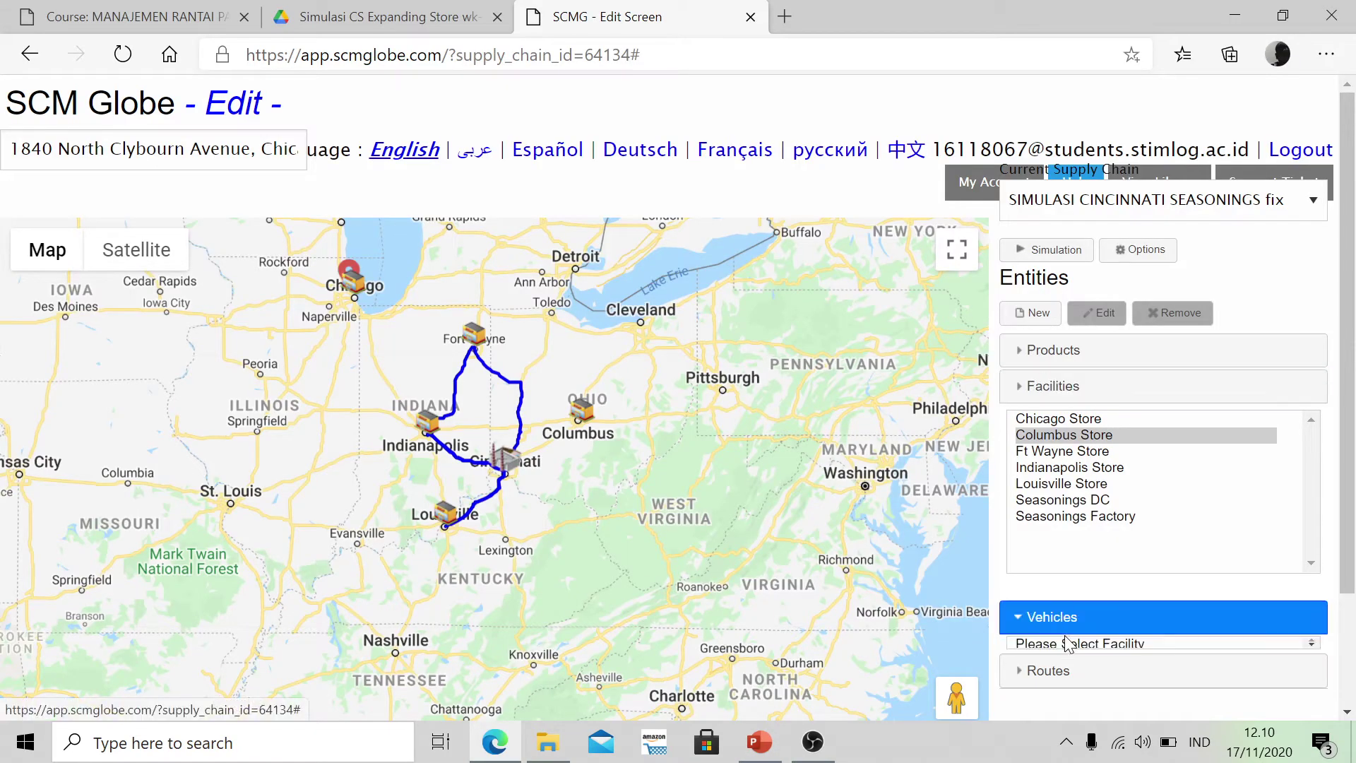
pyautogui.click(1066, 385)
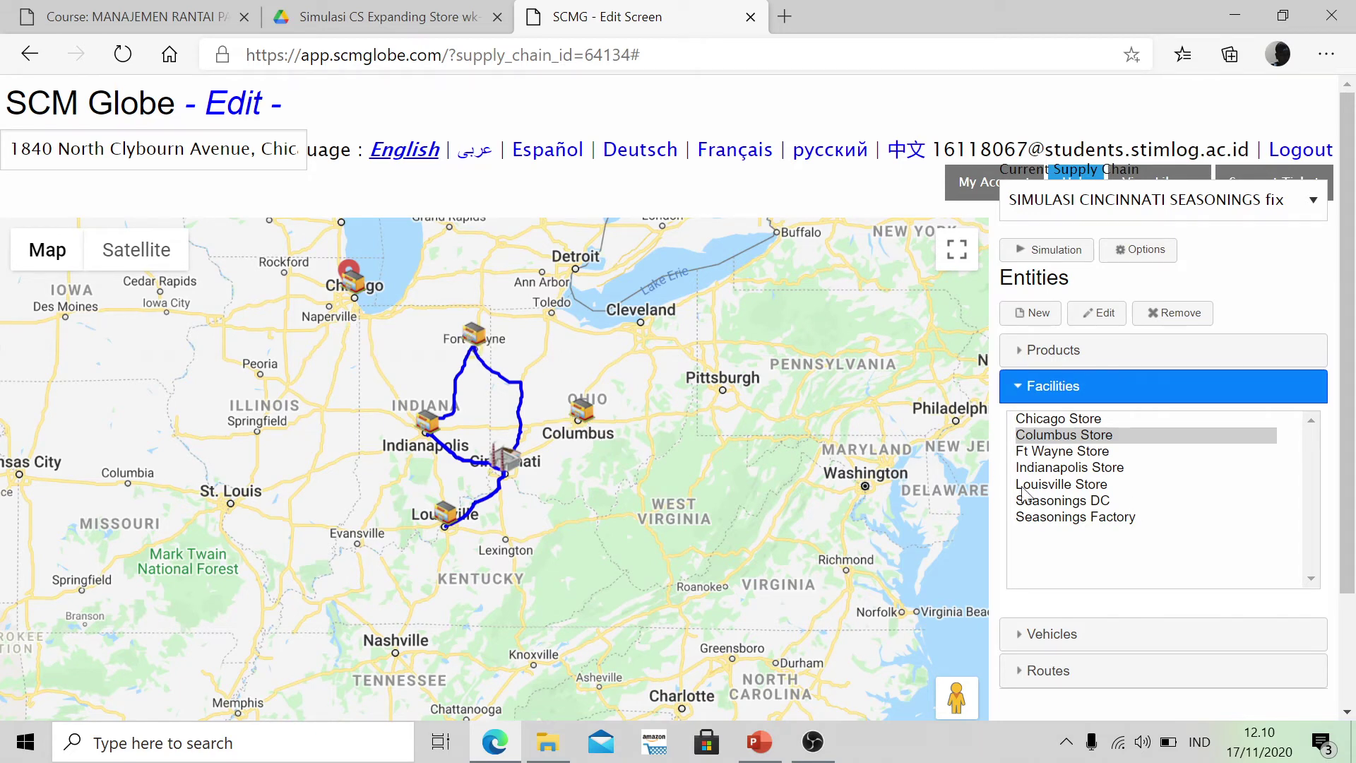
pyautogui.hotkey('alt', 'Tab')
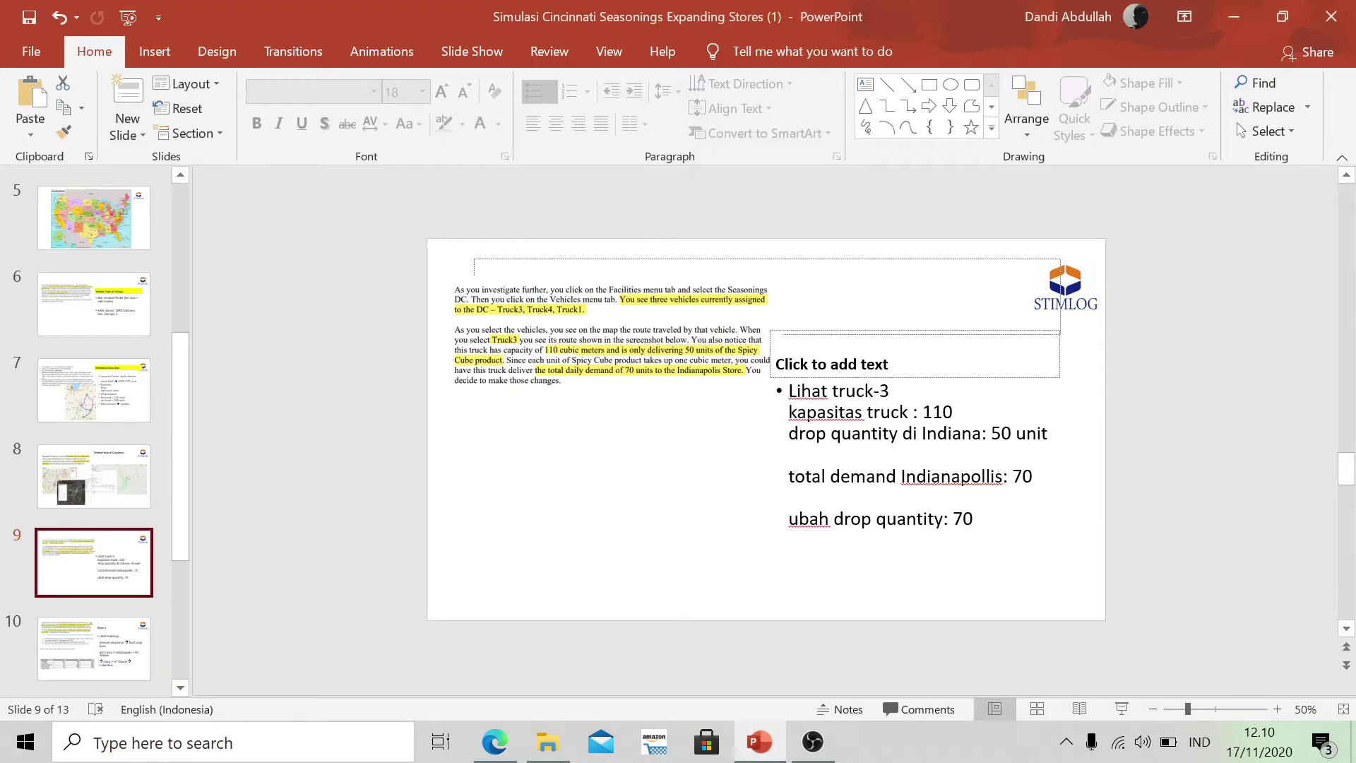
pyautogui.hotkey('alt', 'Tab')
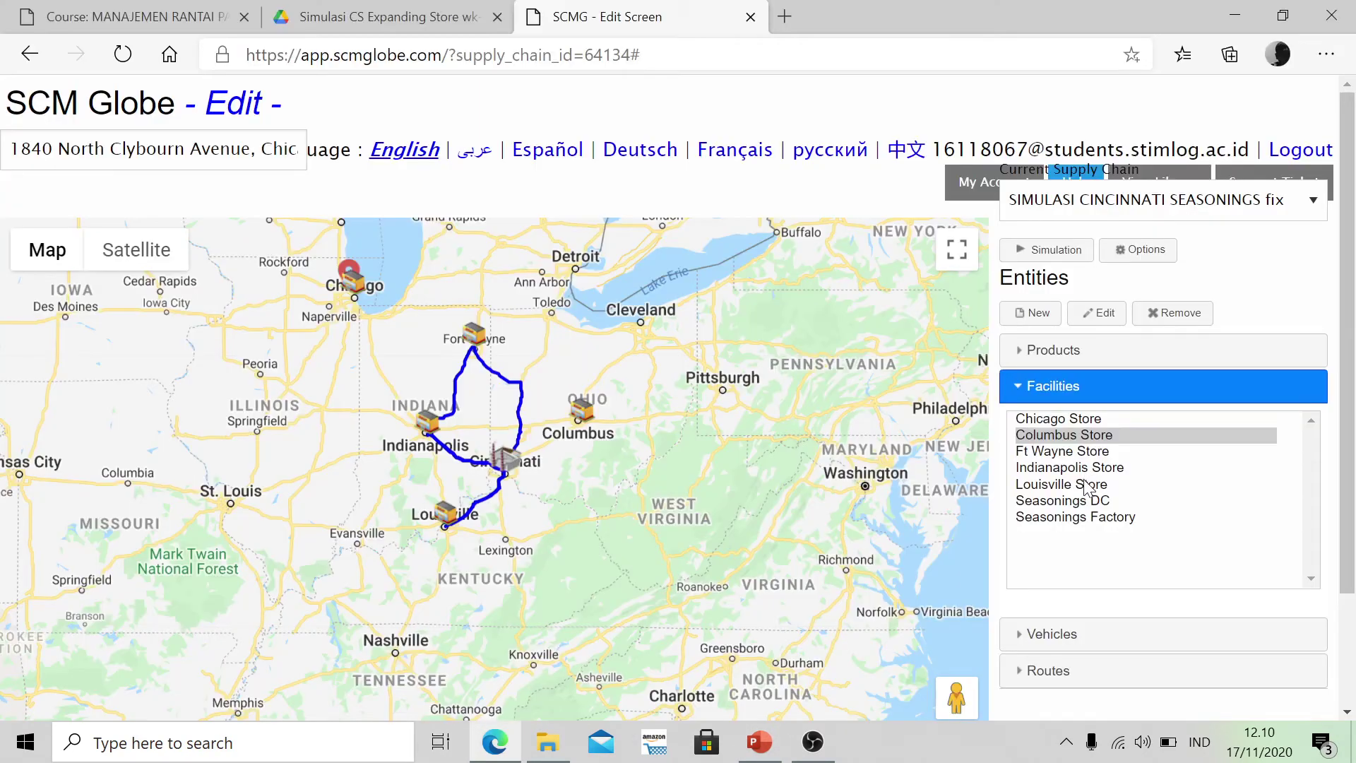
pyautogui.doubleClick(1075, 501)
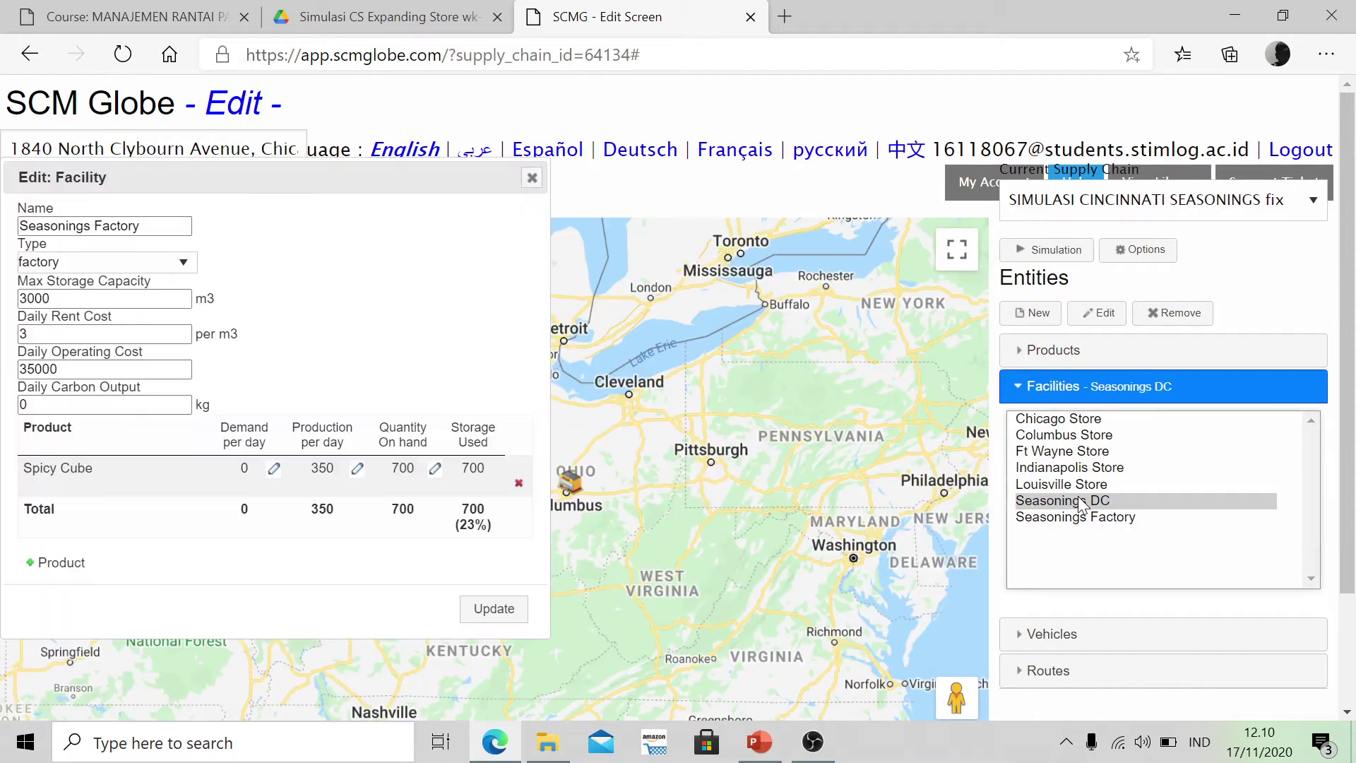
pyautogui.click(1098, 632)
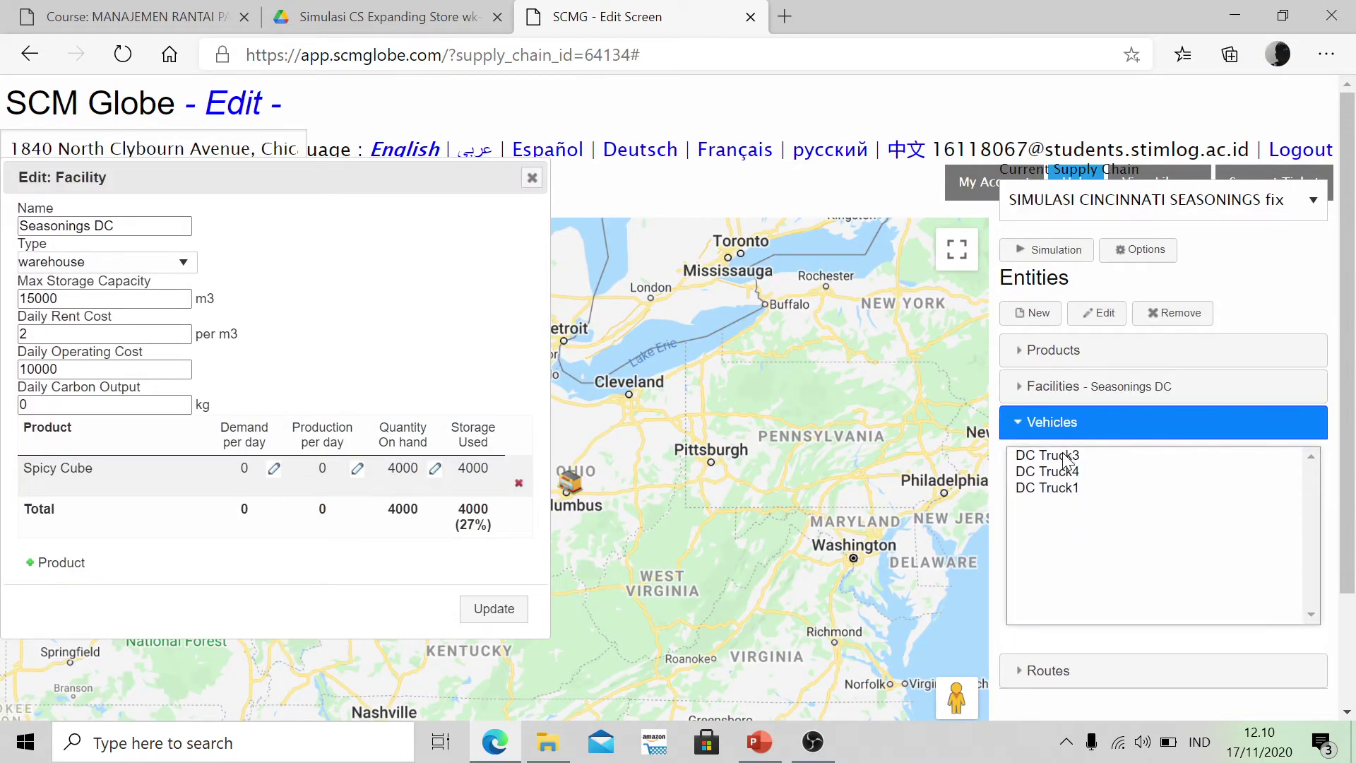
pyautogui.doubleClick(1066, 456)
# Check the Truck3 instructions on slide 9 in PowerPoint, and back in SCM Globe update DC Truck3 and select its Cincy - Indy route.
pyautogui.hotkey('alt', 'Tab')
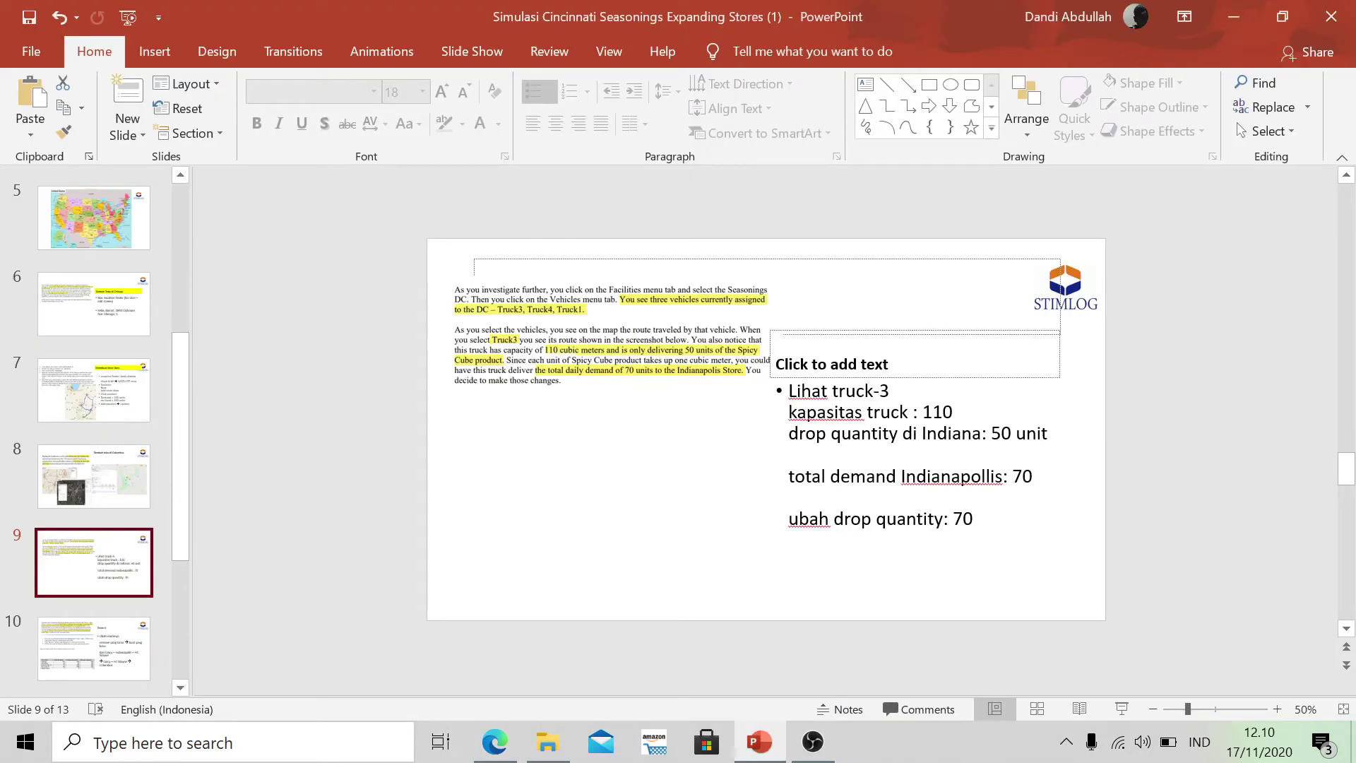
pyautogui.hotkey('alt', 'Tab')
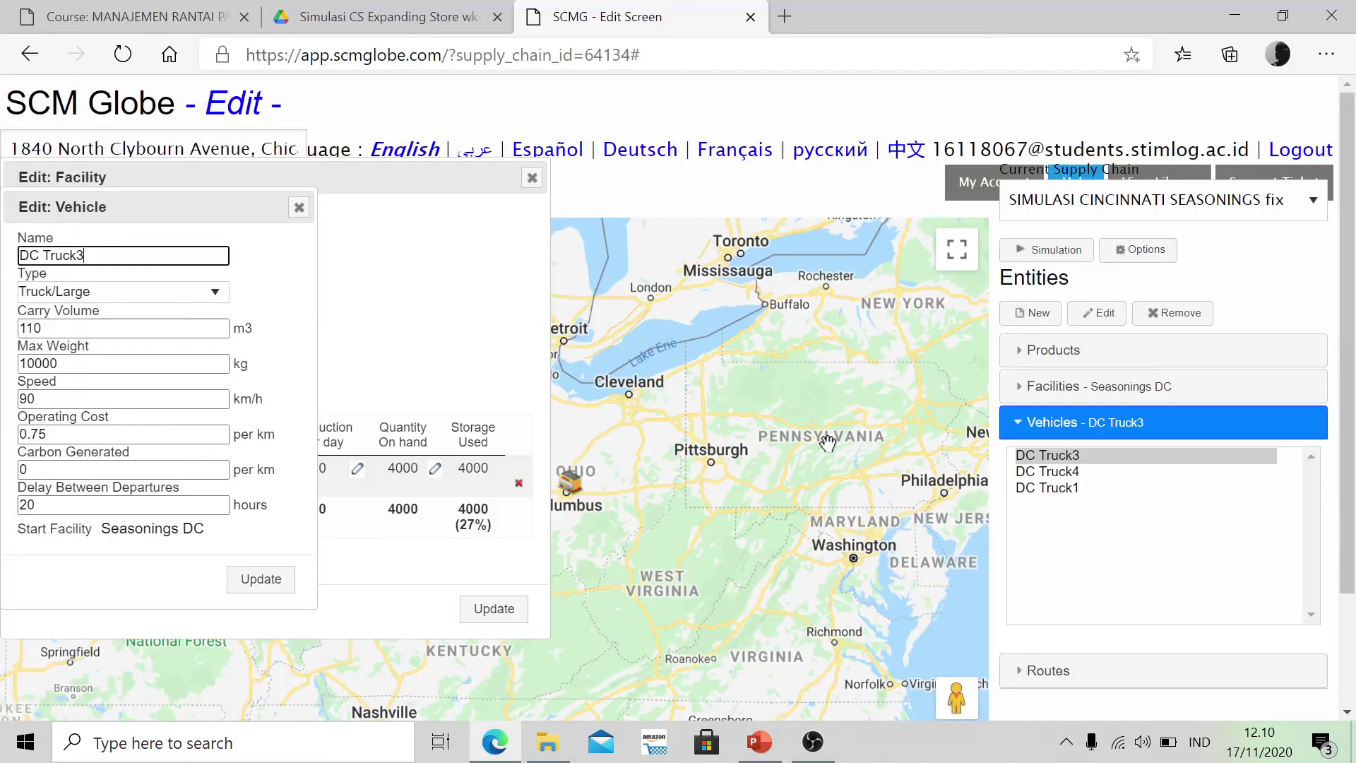
pyautogui.moveTo(242, 217); pyautogui.dragTo(572, 194)
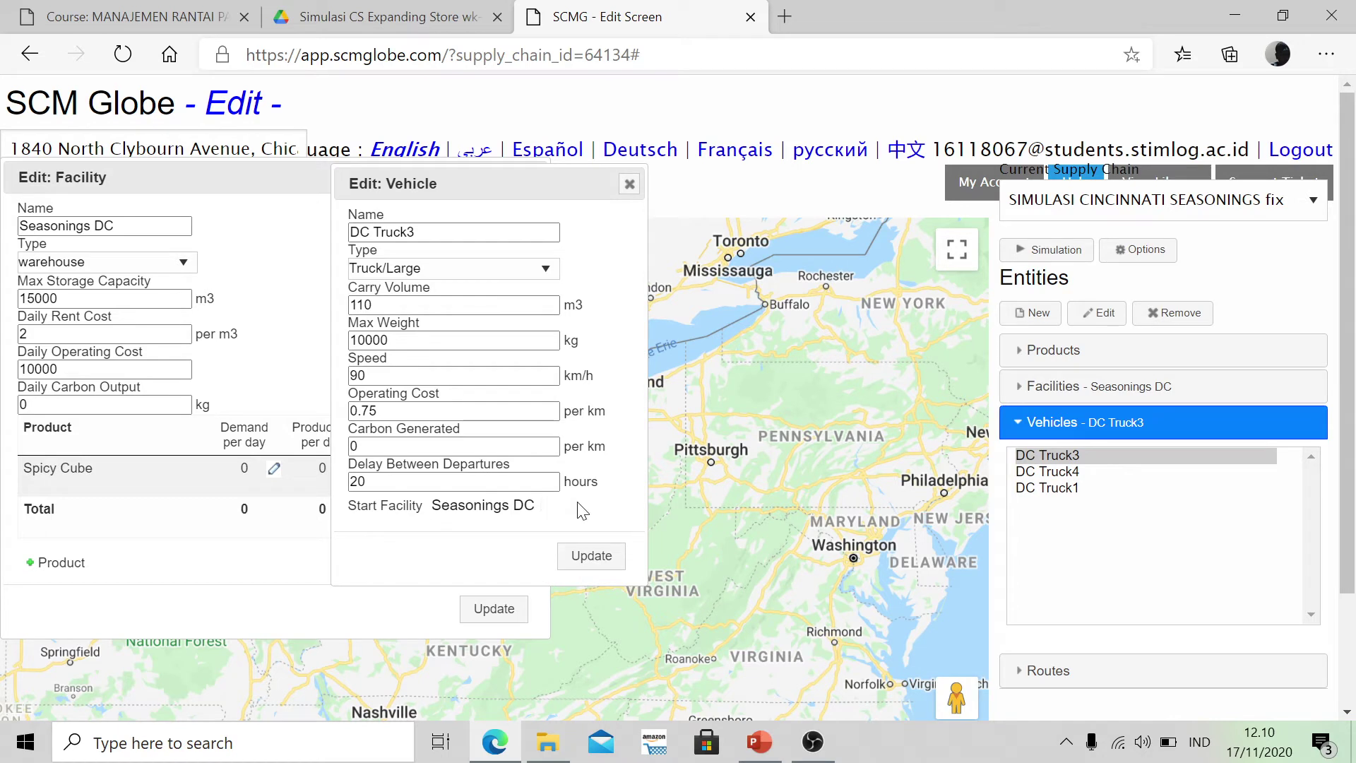
pyautogui.click(589, 555)
pyautogui.click(1031, 670)
pyautogui.click(1061, 495)
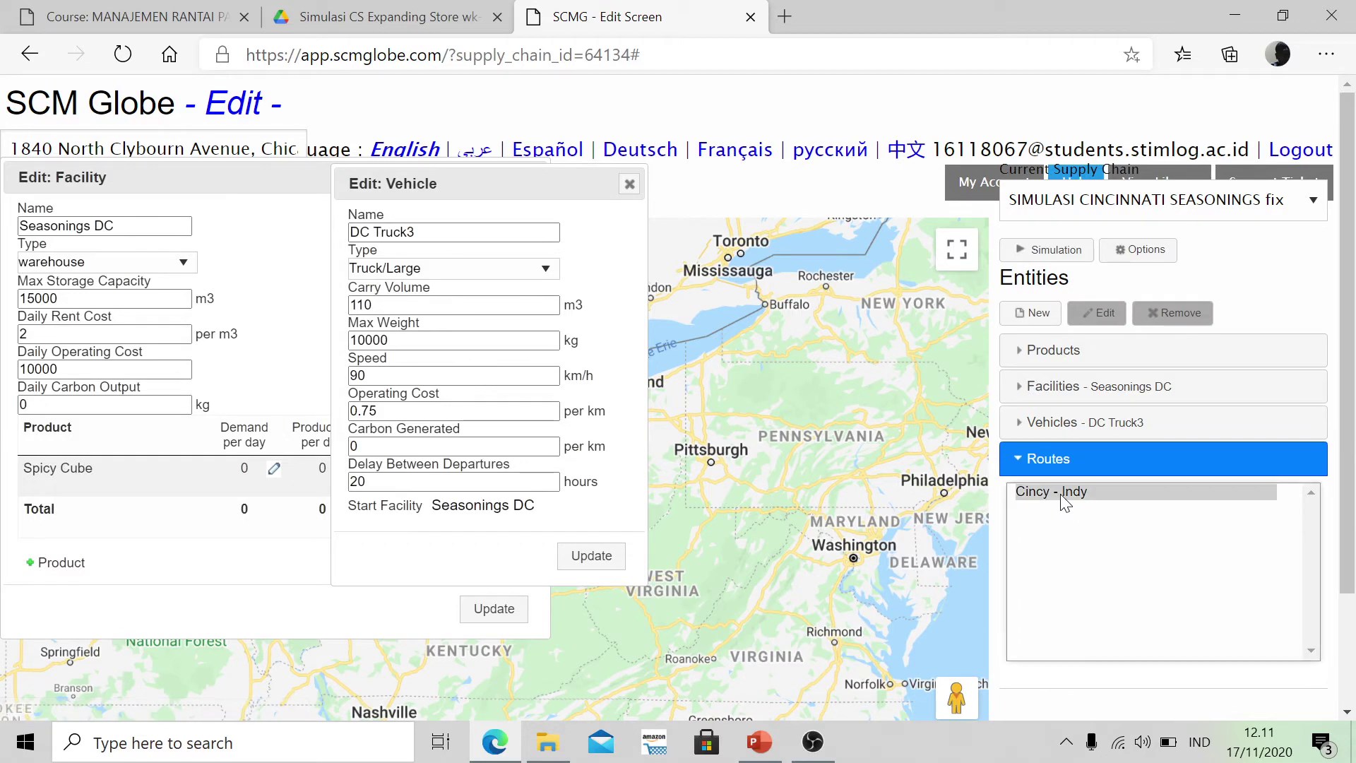
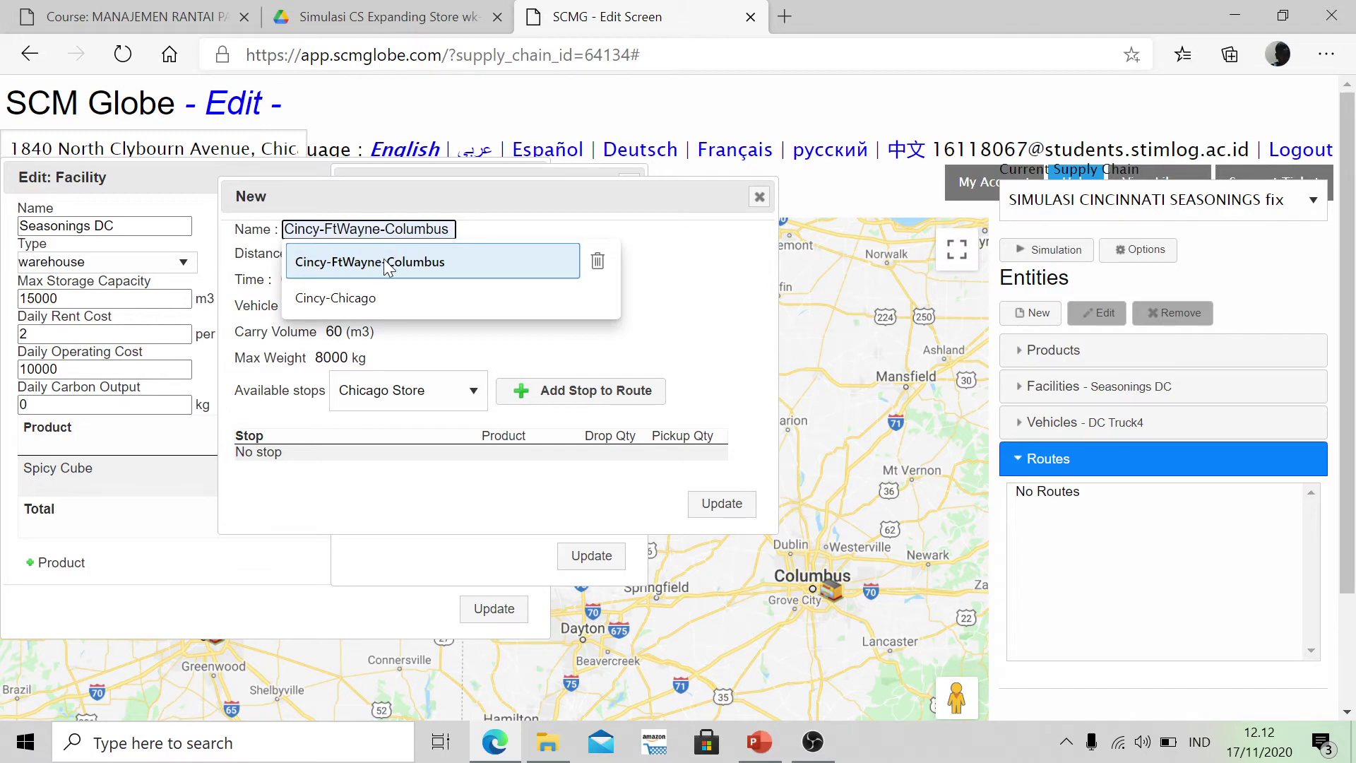
# Check the Truck-4 route on slide 10 in PowerPoint, and back in SCM Globe add the Ft Wayne Store as the new route's first stop.
pyautogui.hotkey('alt', 'Tab')
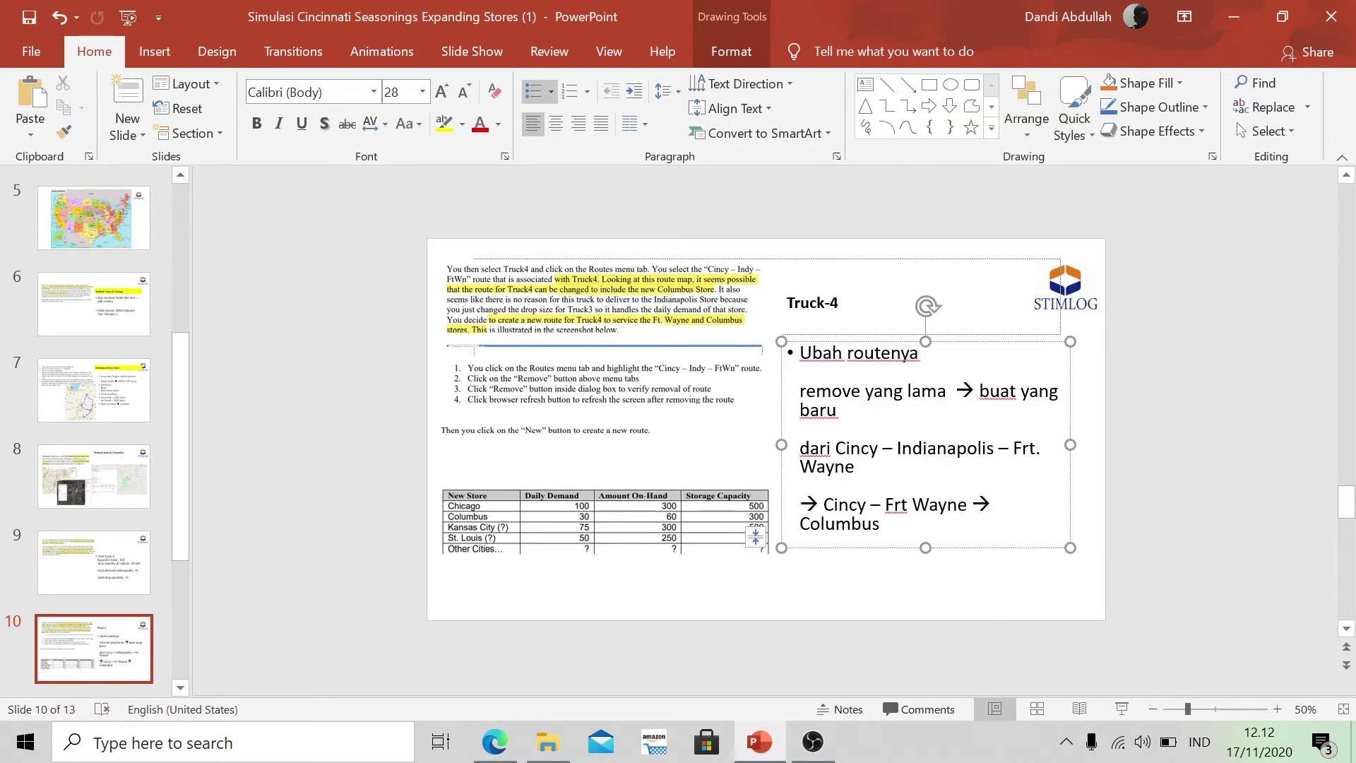
pyautogui.hotkey('alt', 'Tab')
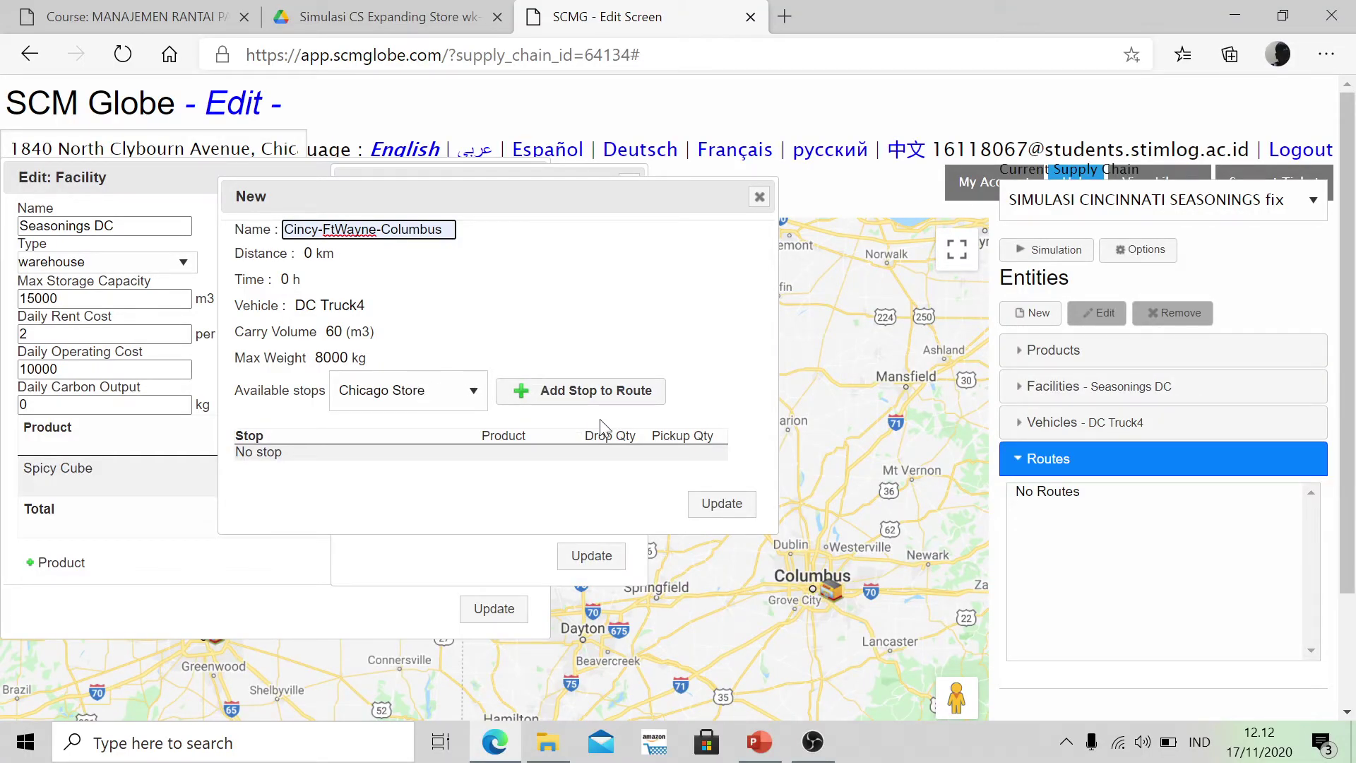
pyautogui.click(443, 400)
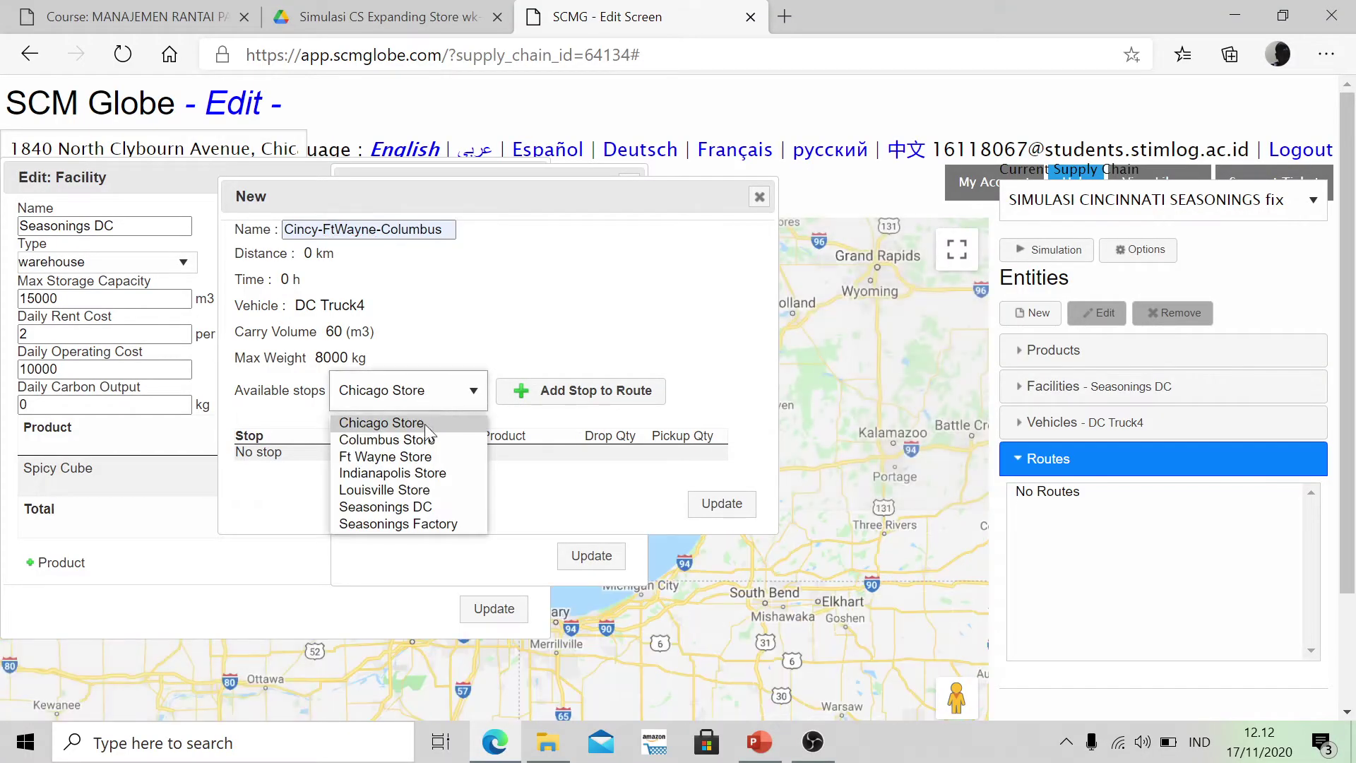
pyautogui.click(424, 456)
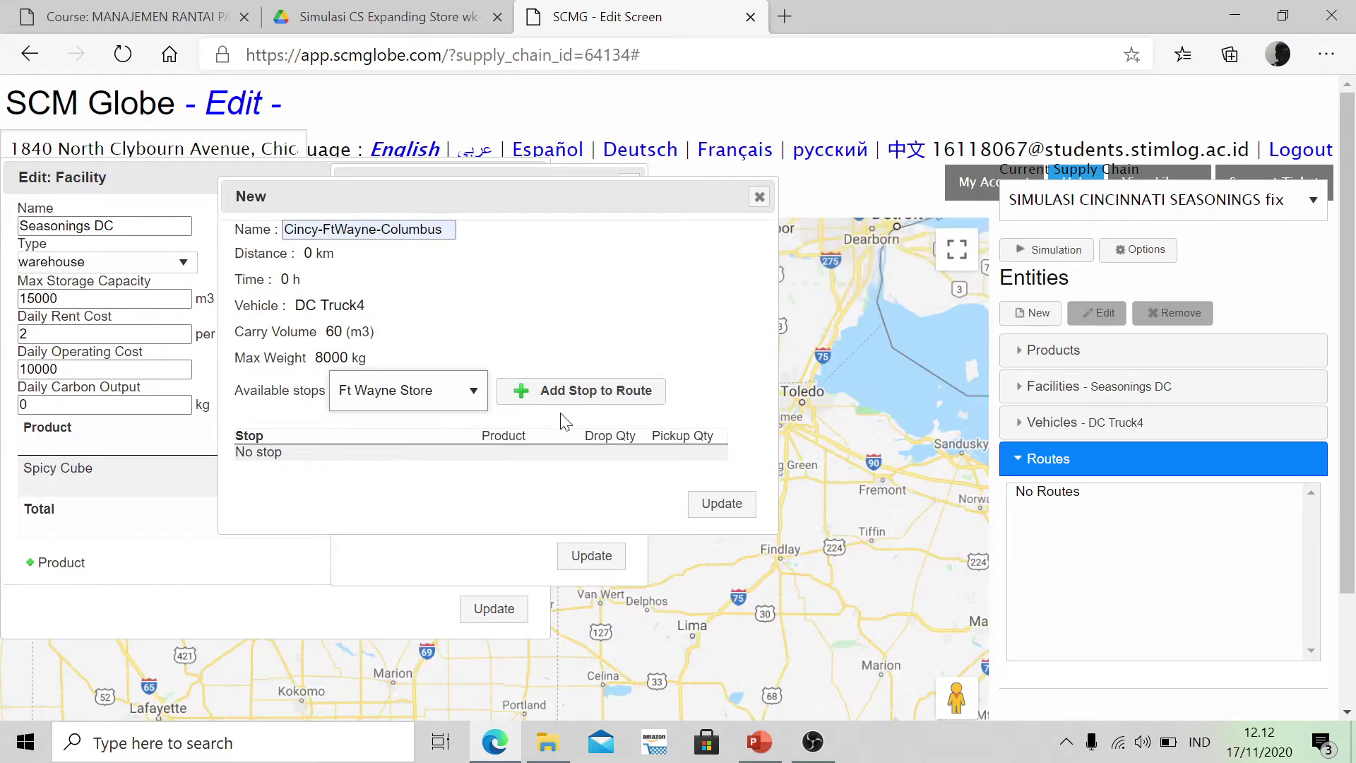
pyautogui.click(592, 392)
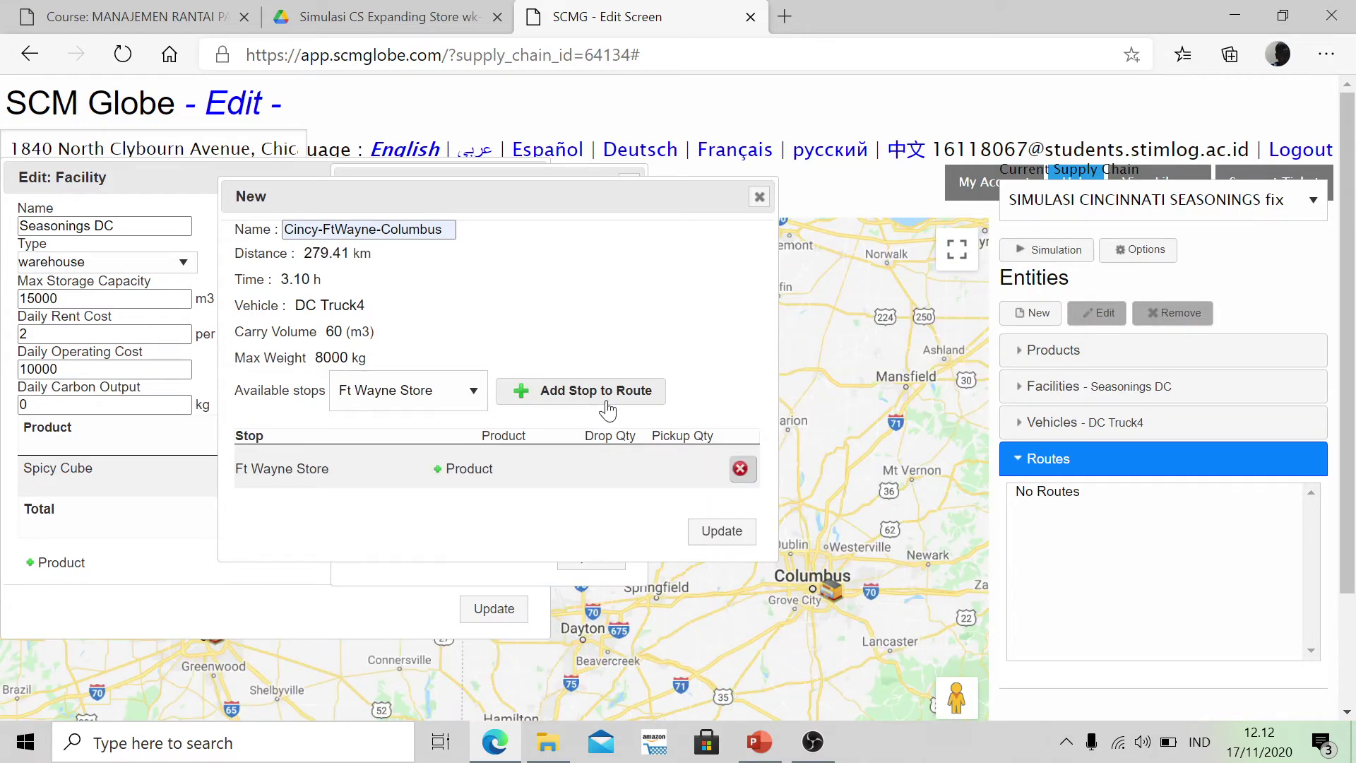
# Add Spicy Cube with a delivery quantity of 20 to the Ft Wayne Store stop.
pyautogui.click(470, 469)
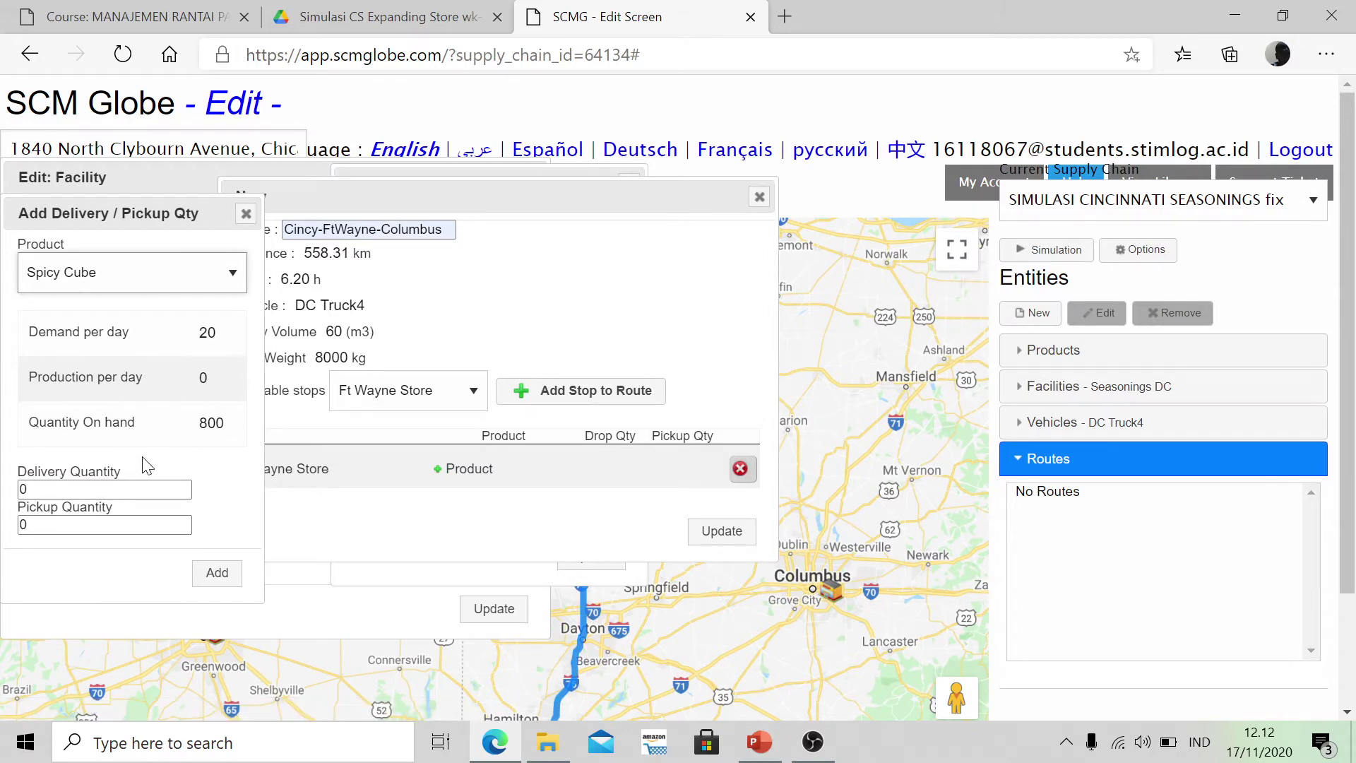
pyautogui.moveTo(182, 221); pyautogui.dragTo(614, 232)
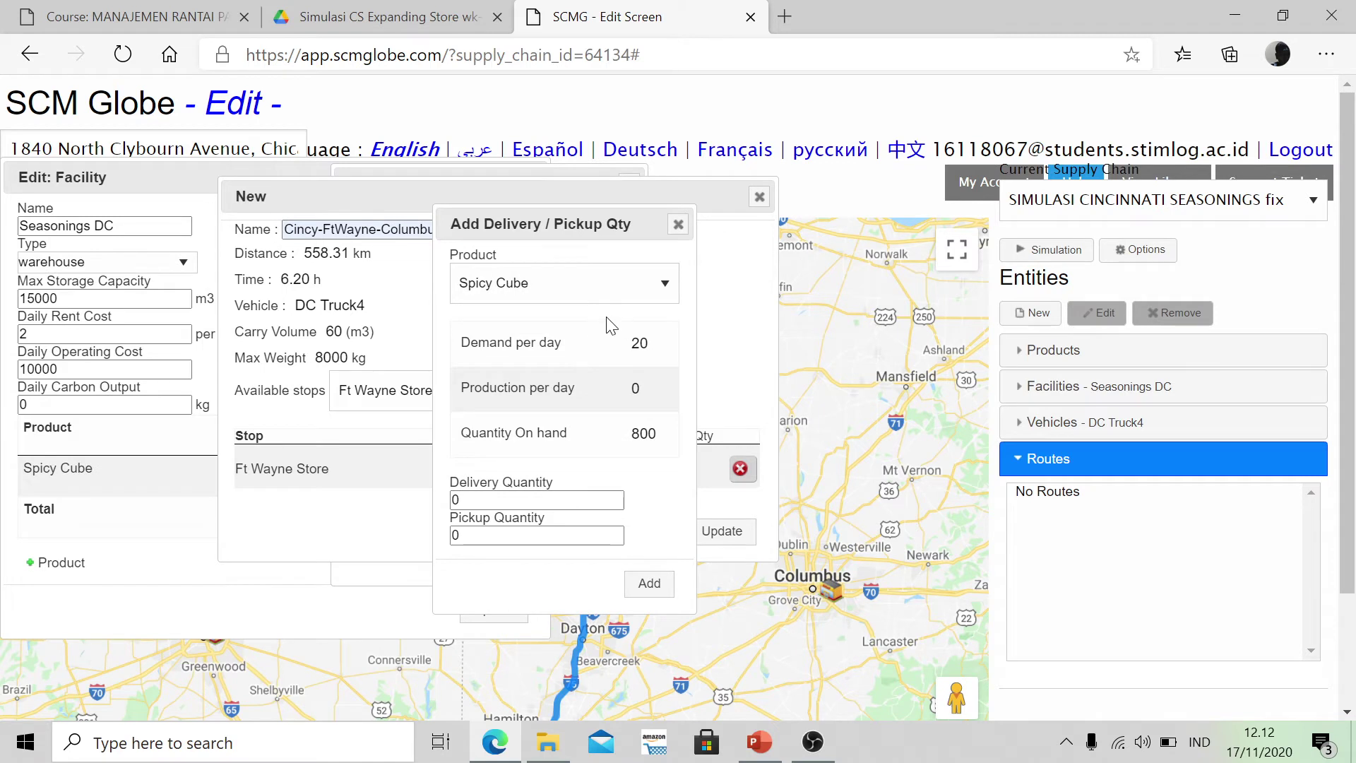
pyautogui.click(586, 499)
pyautogui.write('20')
pyautogui.click(654, 590)
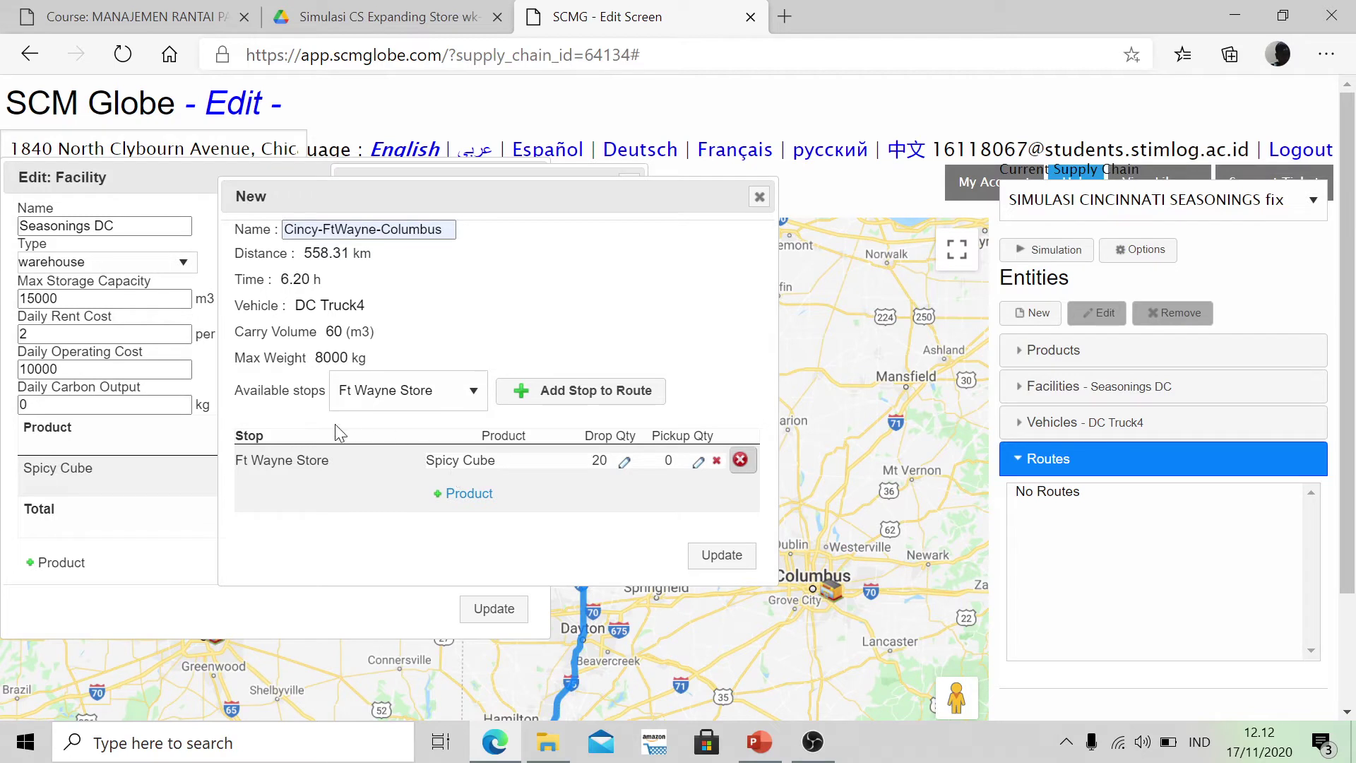
pyautogui.click(455, 493)
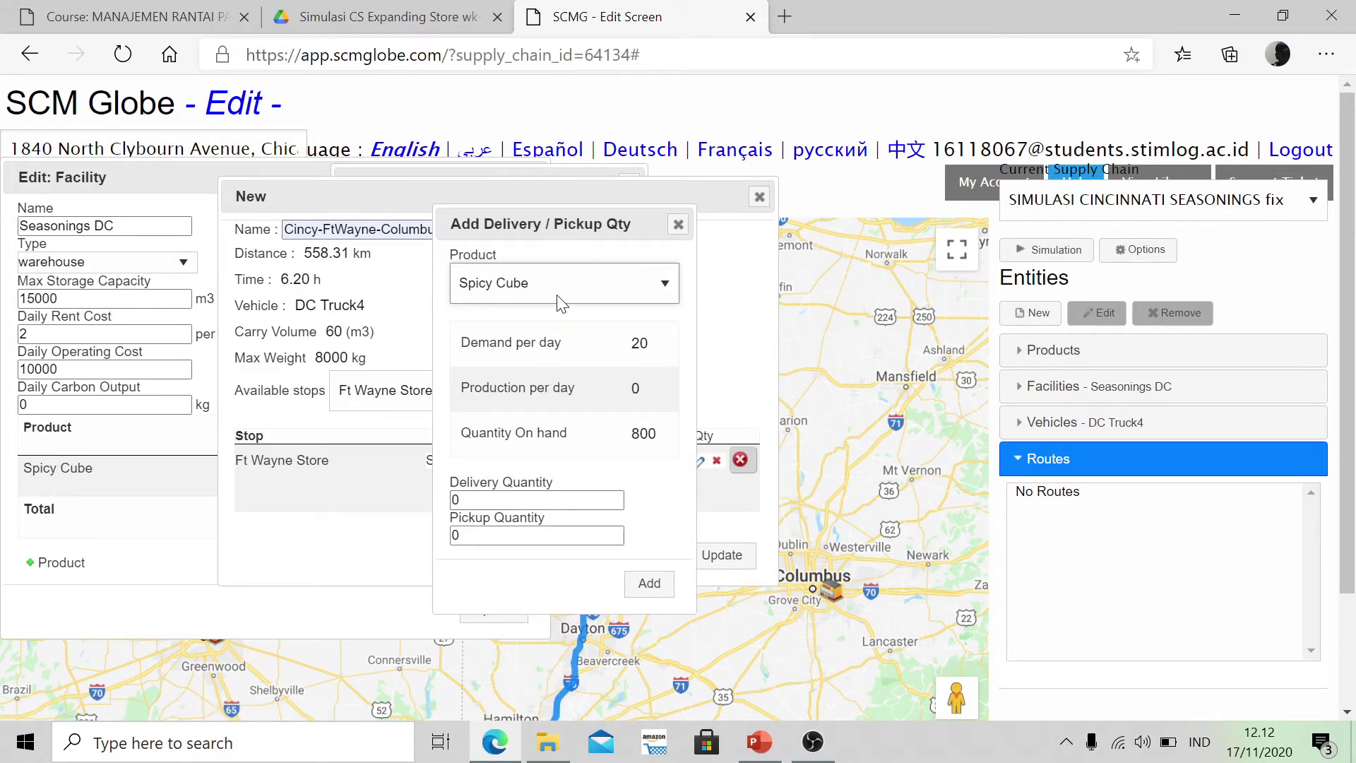
pyautogui.click(678, 225)
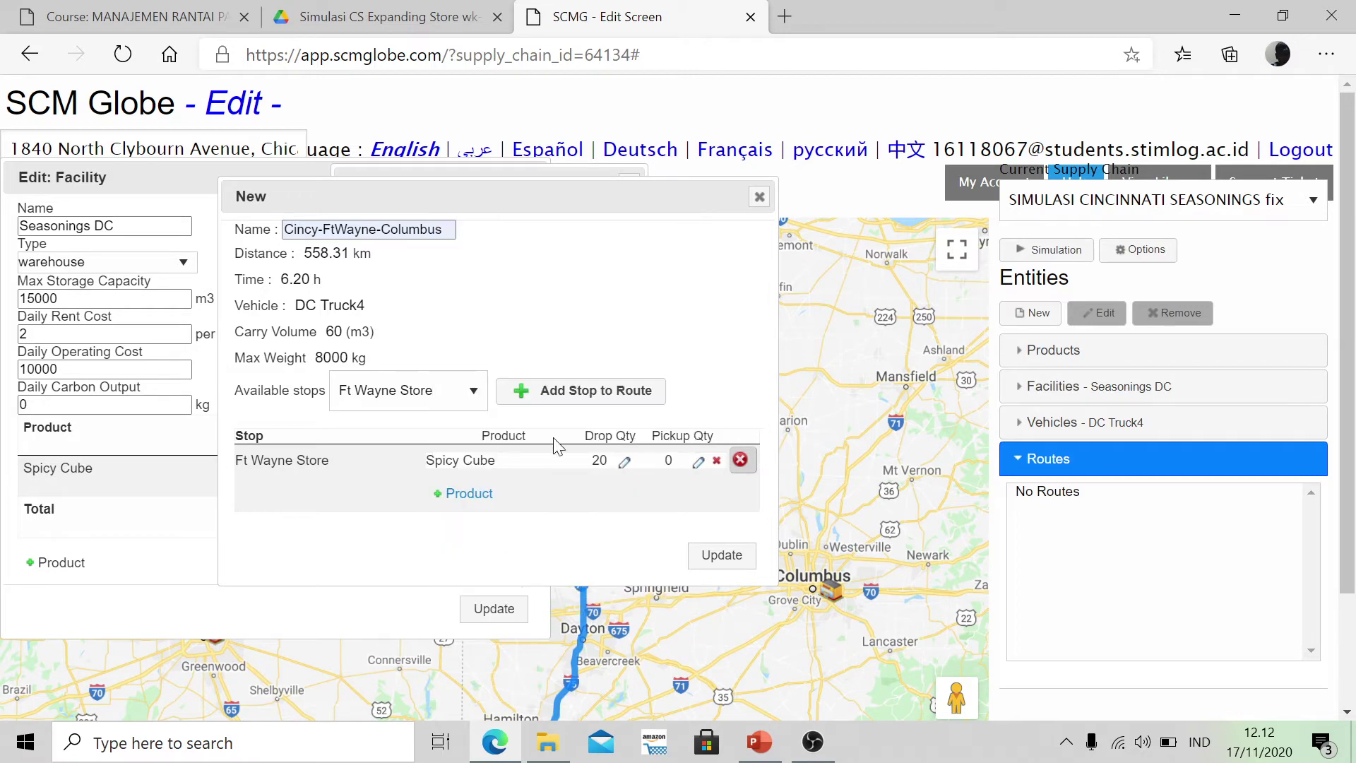
# Add the Columbus Store as the second stop with a Spicy Cube delivery quantity of 30, and save the Cincy-FtWayne-Columbus route.
pyautogui.click(440, 393)
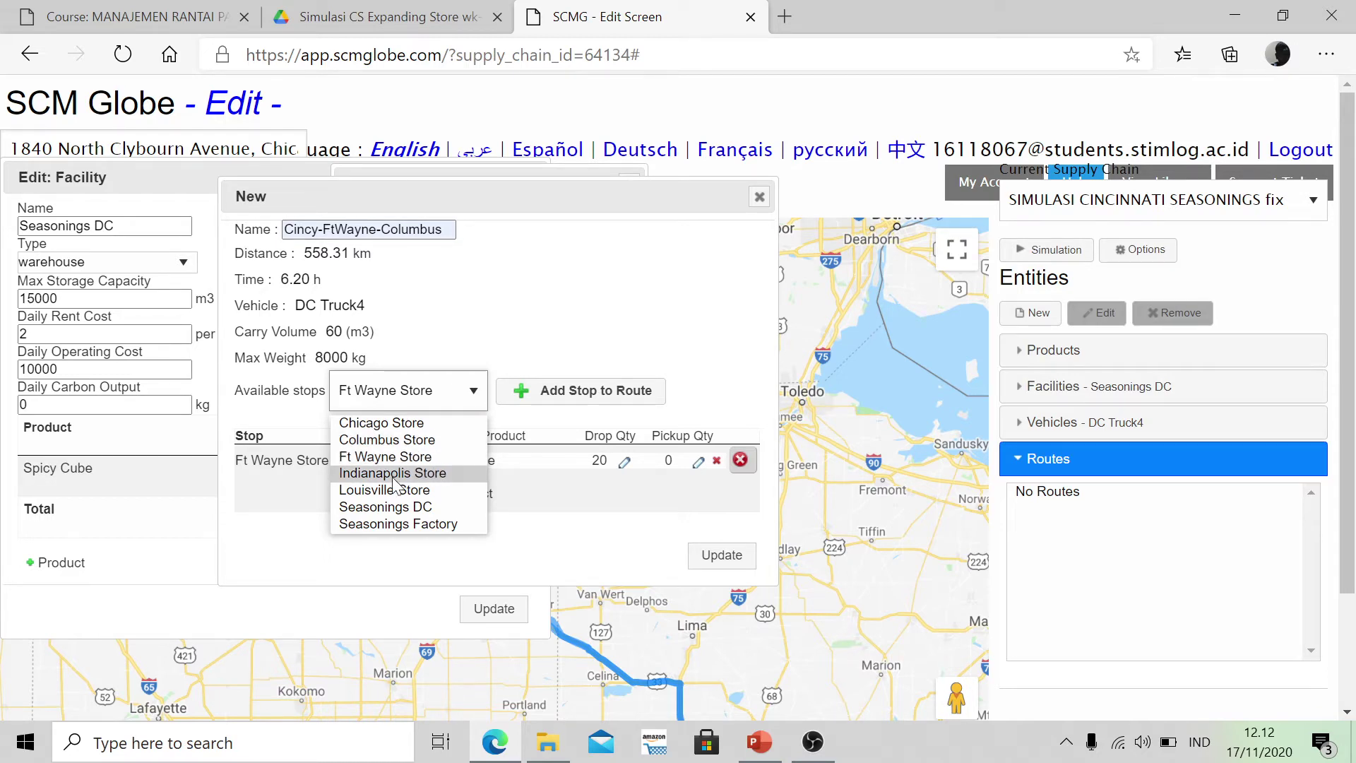
pyautogui.click(363, 441)
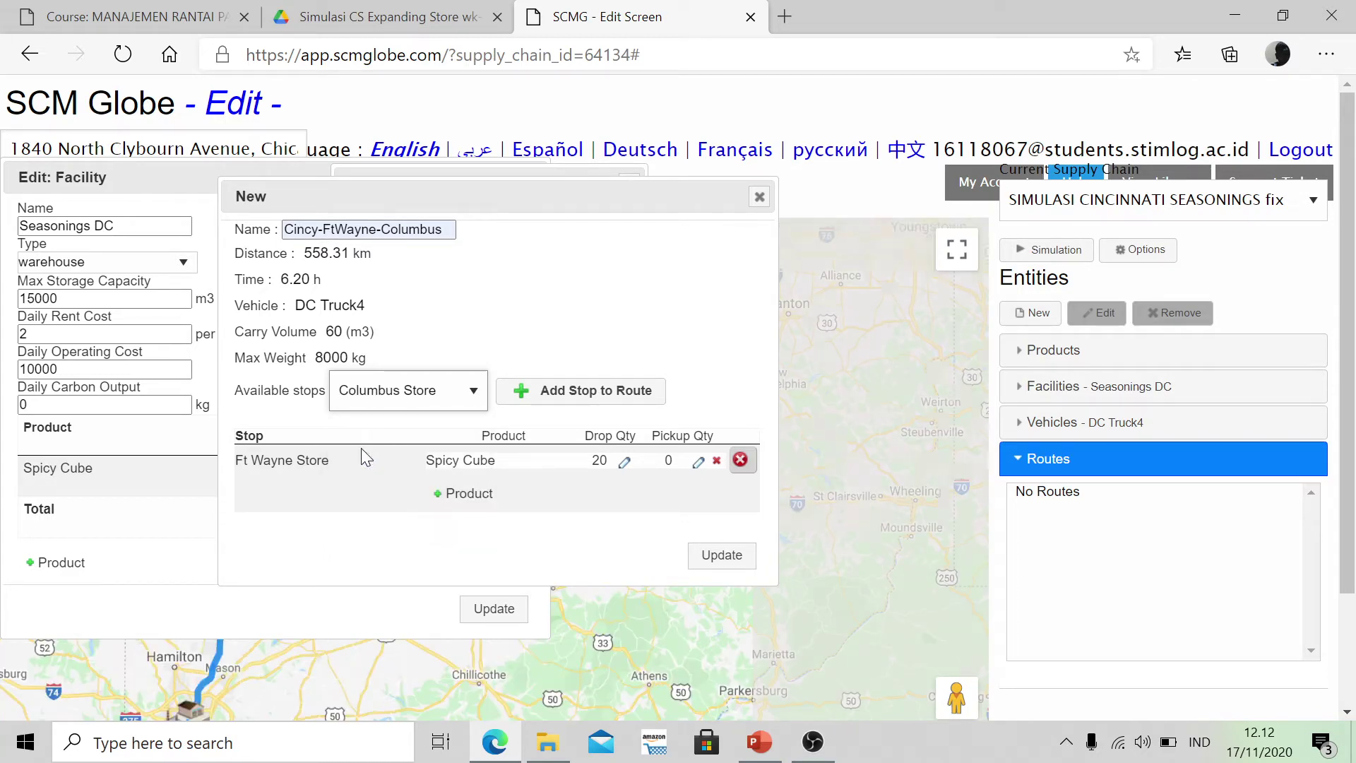
pyautogui.click(542, 395)
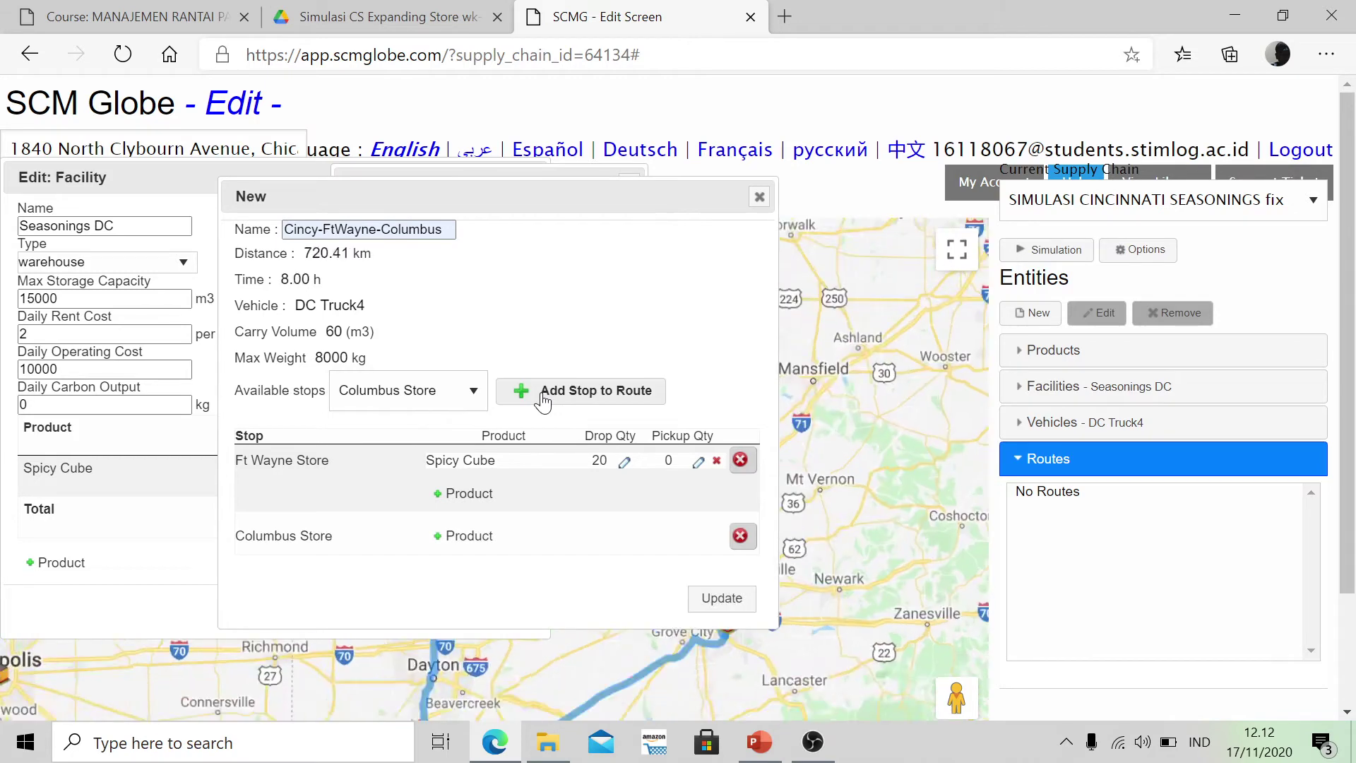
pyautogui.click(469, 536)
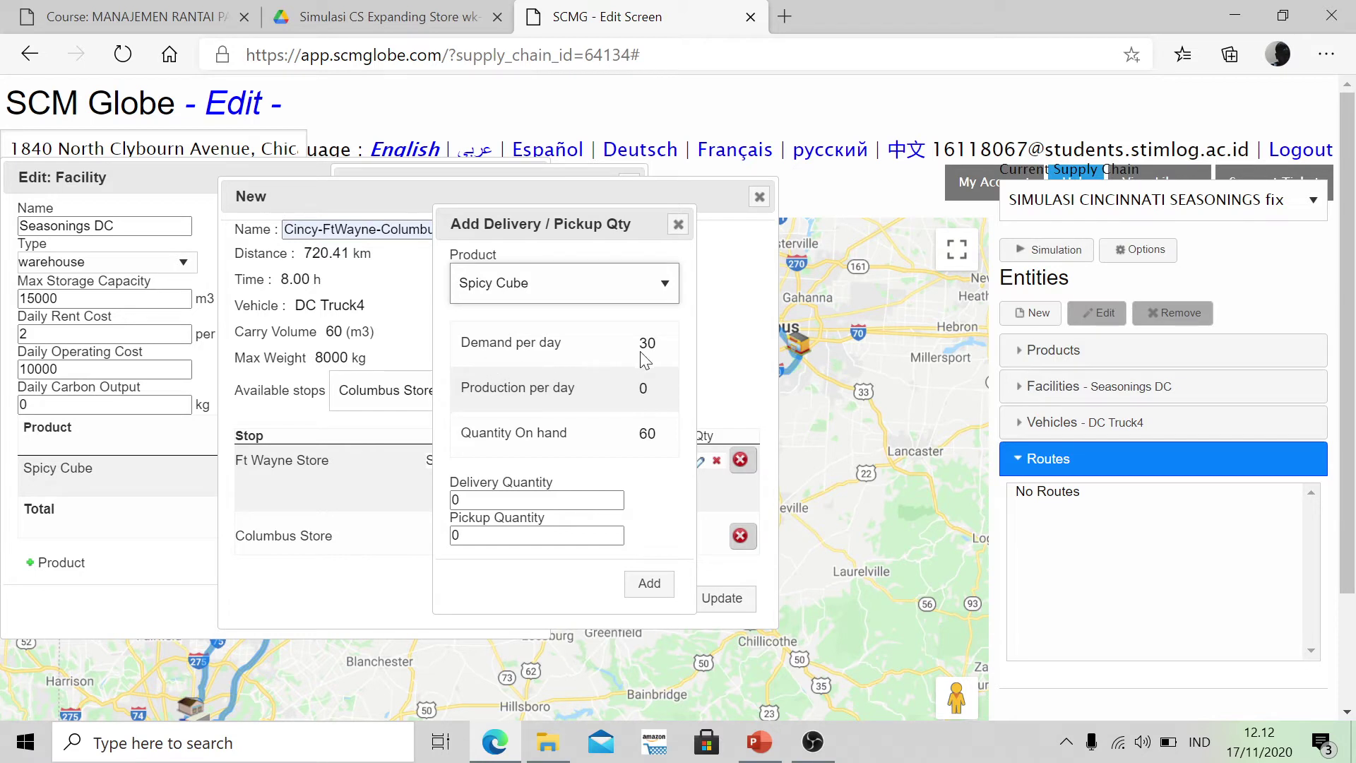
pyautogui.click(508, 499)
pyautogui.write('30')
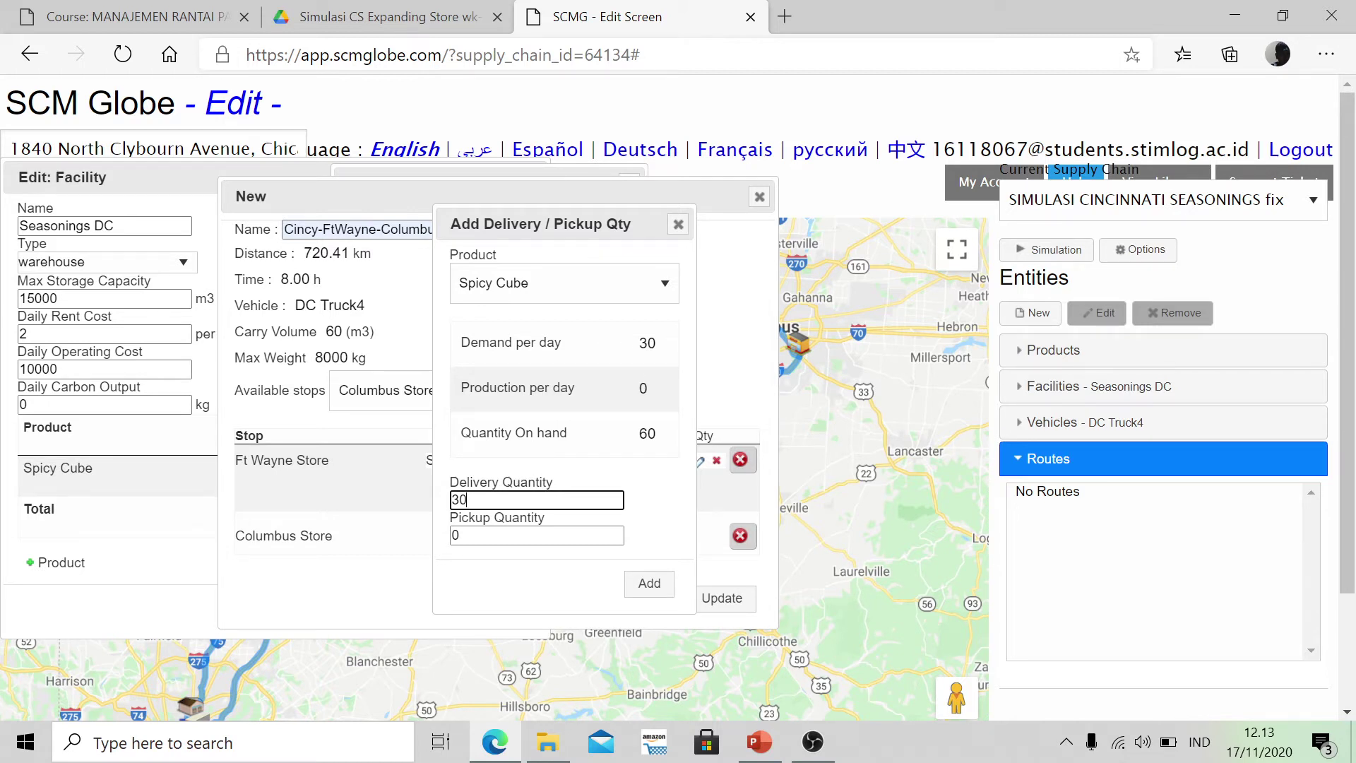
pyautogui.click(649, 584)
pyautogui.click(711, 624)
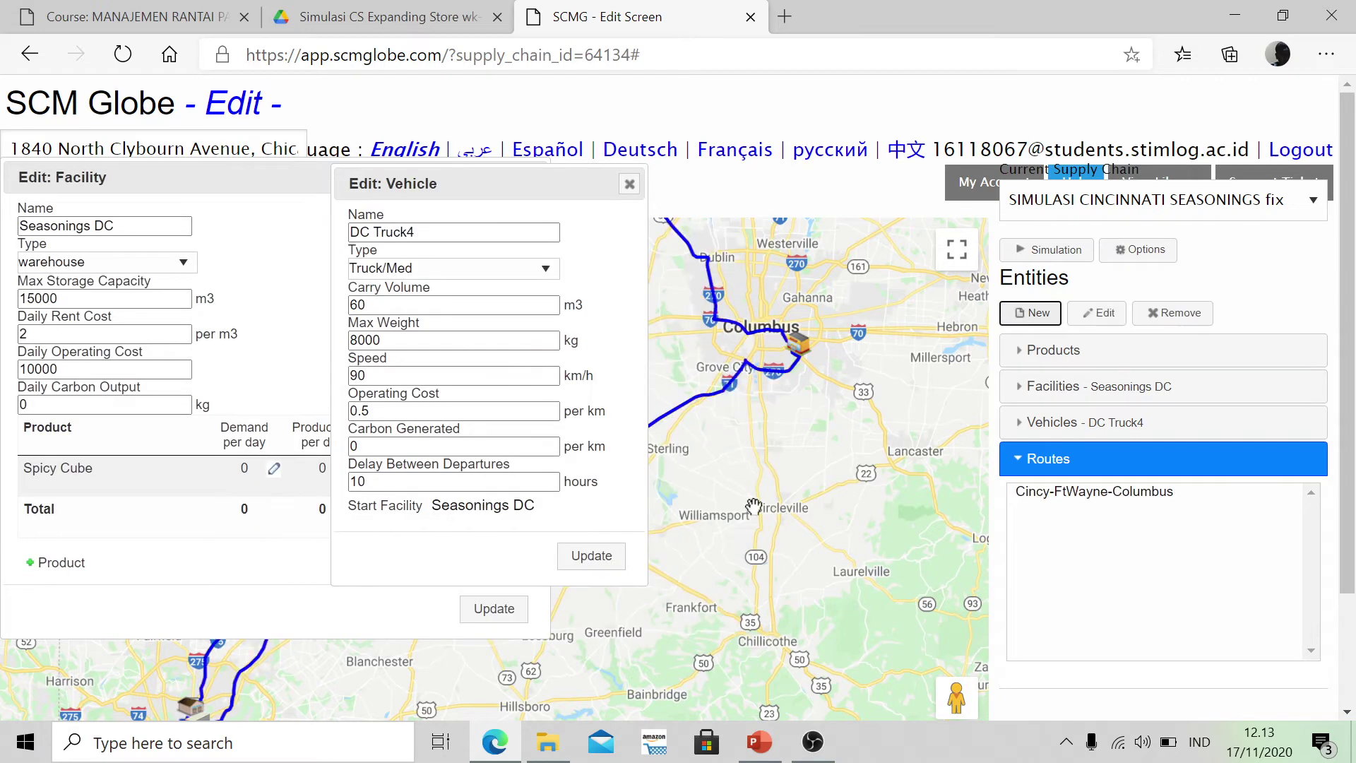
# Switch to PowerPoint and review slides 11 to 13, reading the instructions for adding Truck-5 and its route on slide 12.
pyautogui.hotkey('alt', 'Tab')
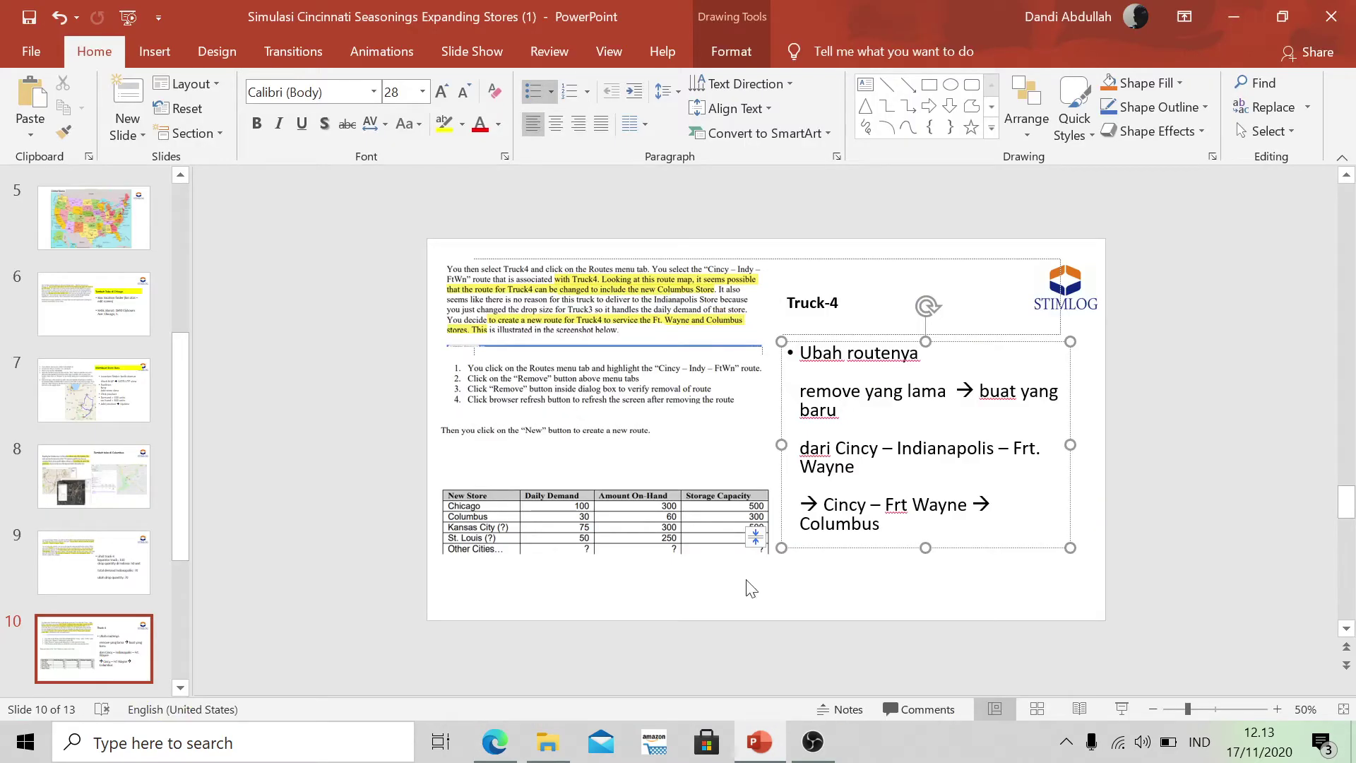
pyautogui.click(97, 653)
pyautogui.press('Down')
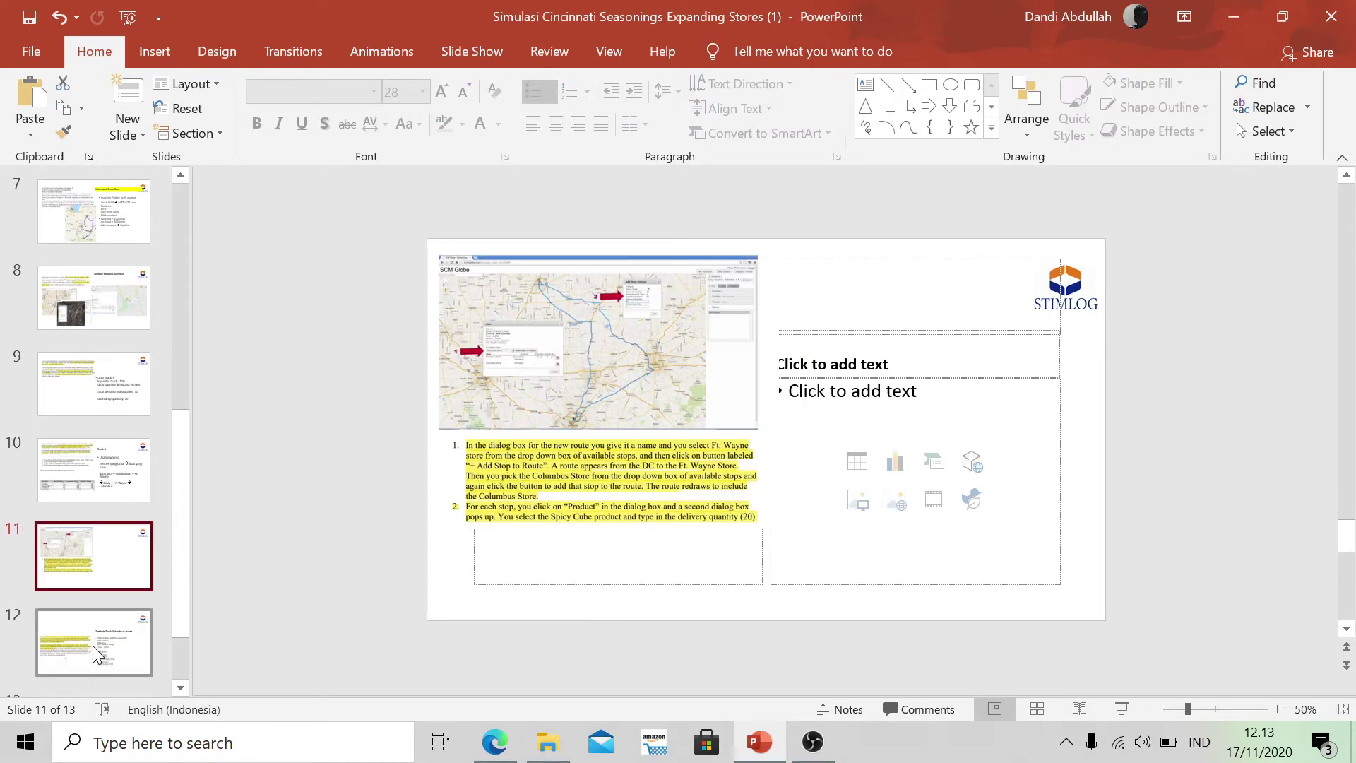
pyautogui.press('Down')
pyautogui.press('Up')
pyautogui.press('Down')
pyautogui.press('Down')
pyautogui.press('Up')
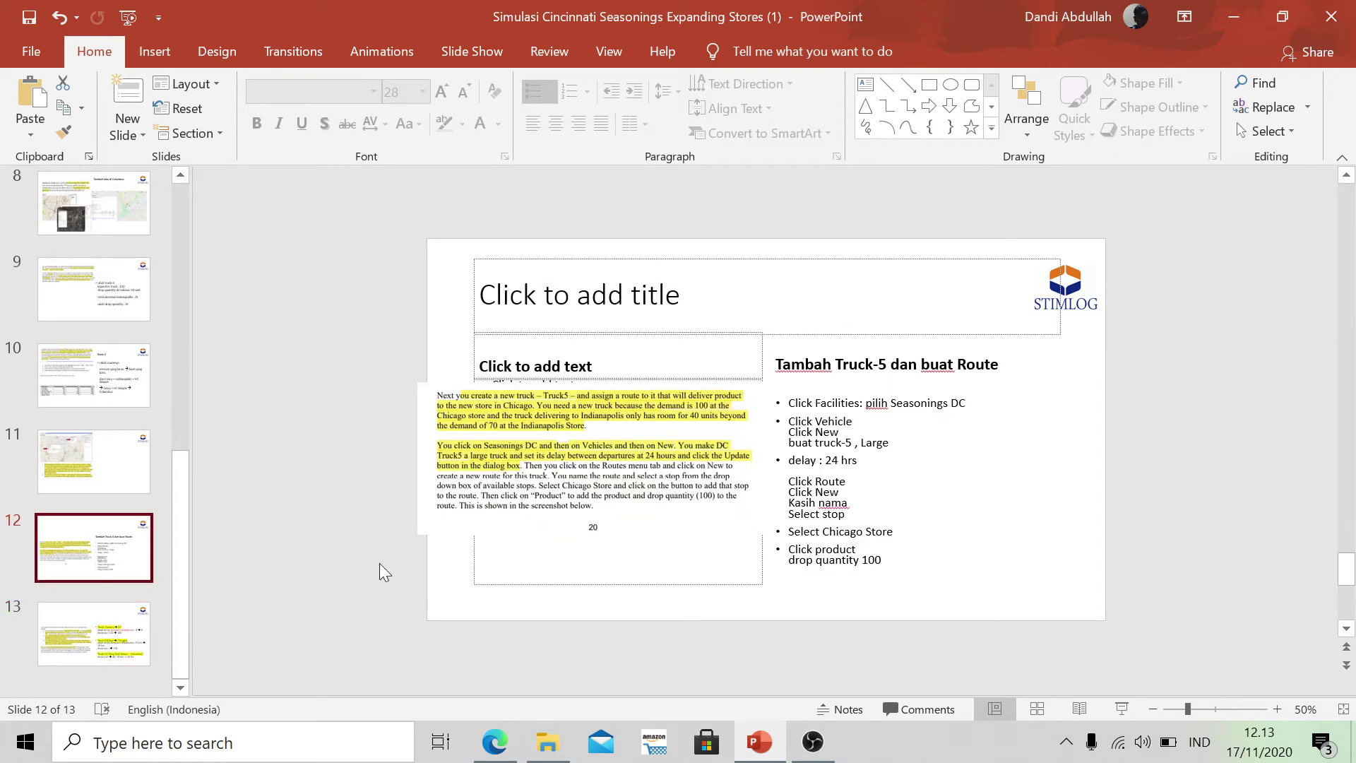
# Return to SCM Globe, close the vehicle and facility dialogs, and examine the full Cincy-FtWayne-Columbus route on the map.
pyautogui.hotkey('alt', 'Tab')
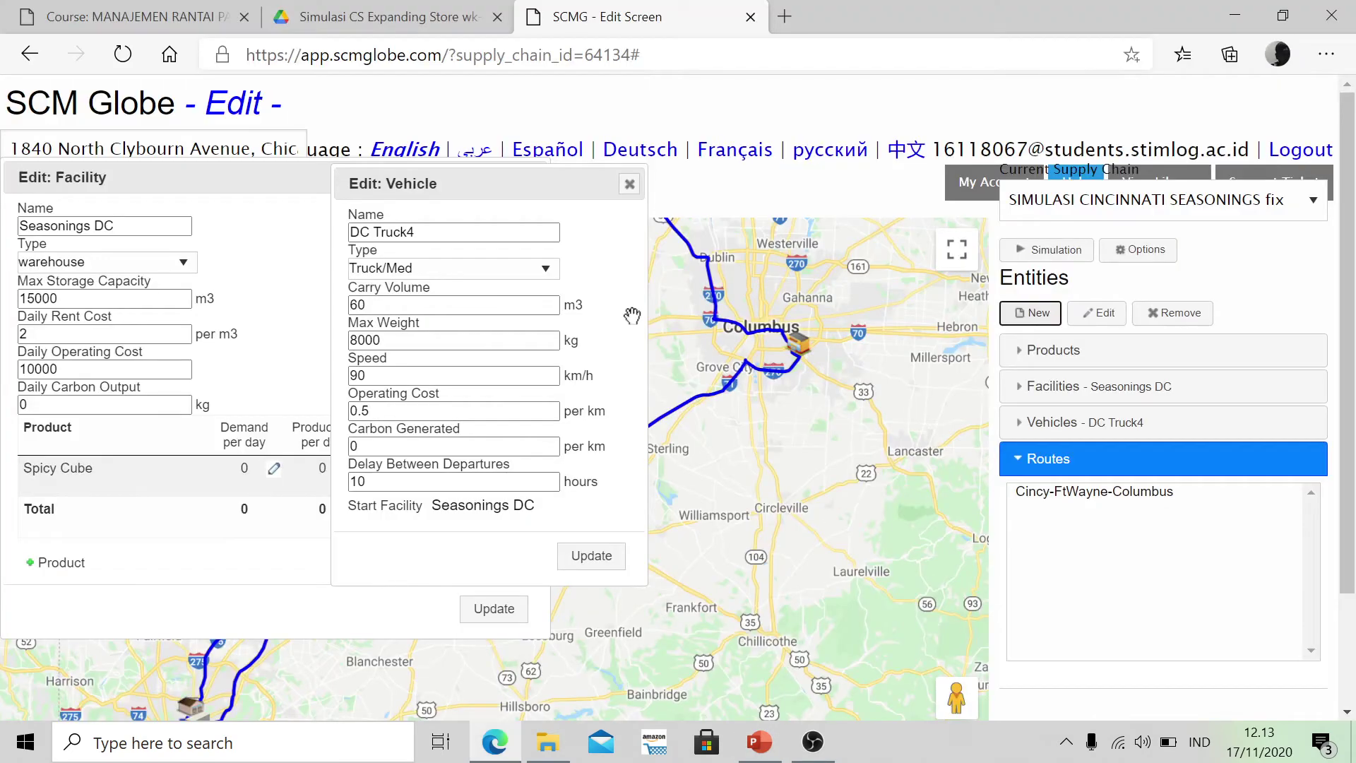
pyautogui.click(629, 183)
pyautogui.click(532, 178)
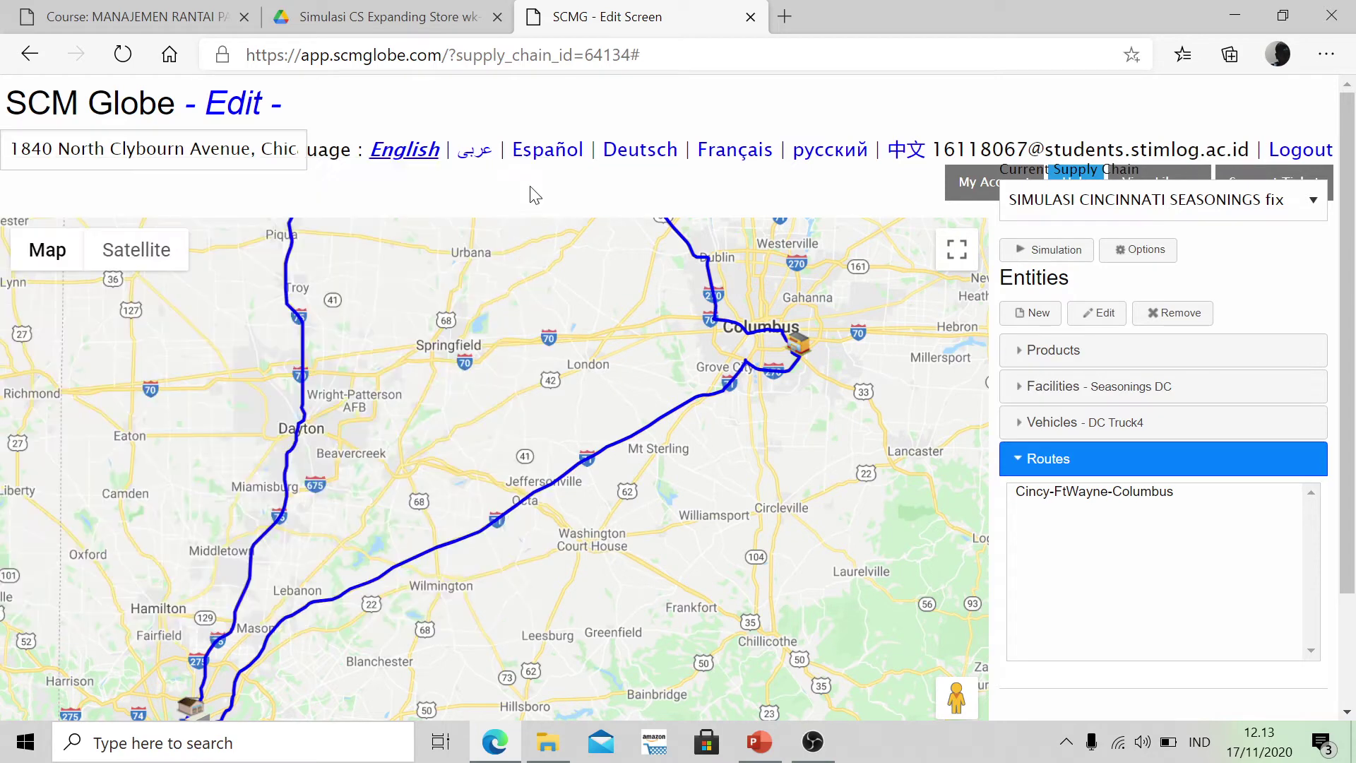
pyautogui.scroll(-2, 611, 394)
pyautogui.moveTo(429, 322); pyautogui.dragTo(582, 379)
# Inspect the settings of vehicle DC Truck1 and examine its route on the map.
pyautogui.click(1088, 417)
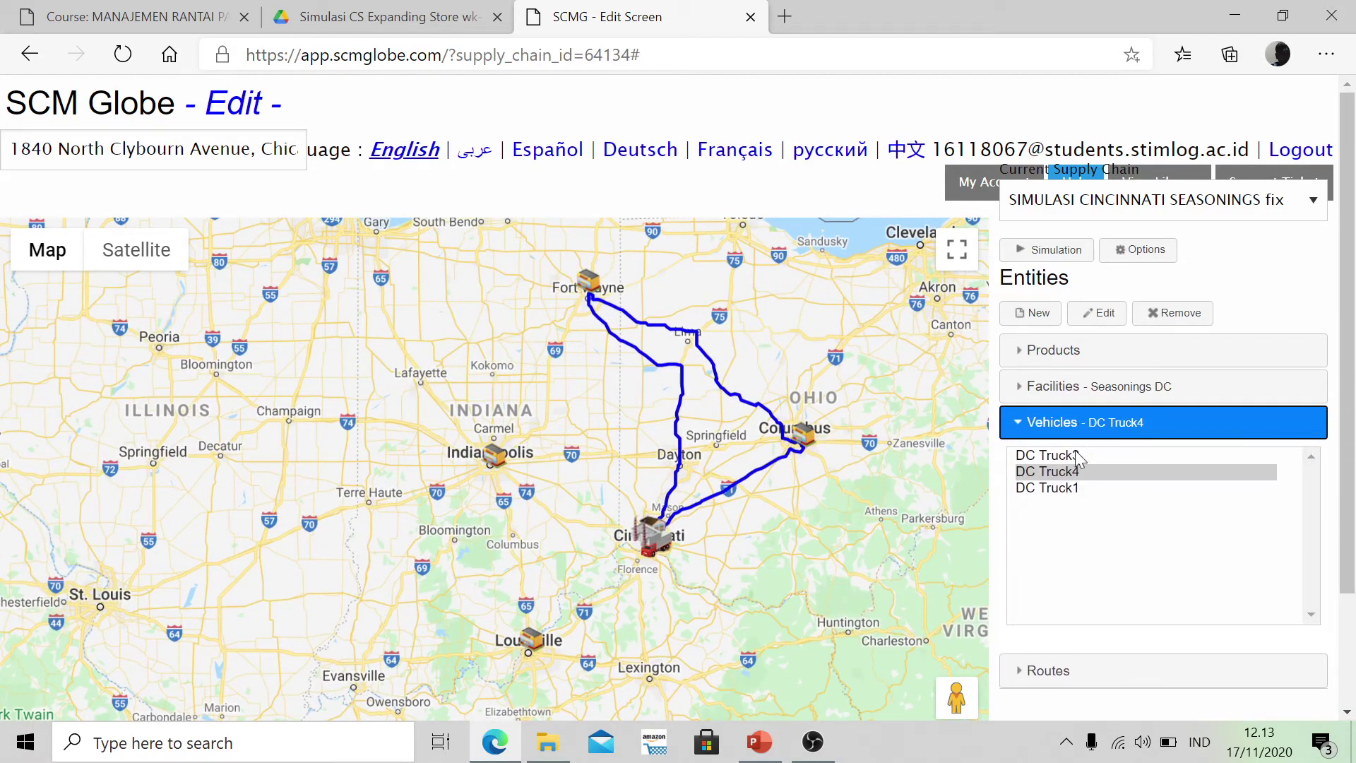
pyautogui.click(1064, 489)
pyautogui.doubleClick(1063, 489)
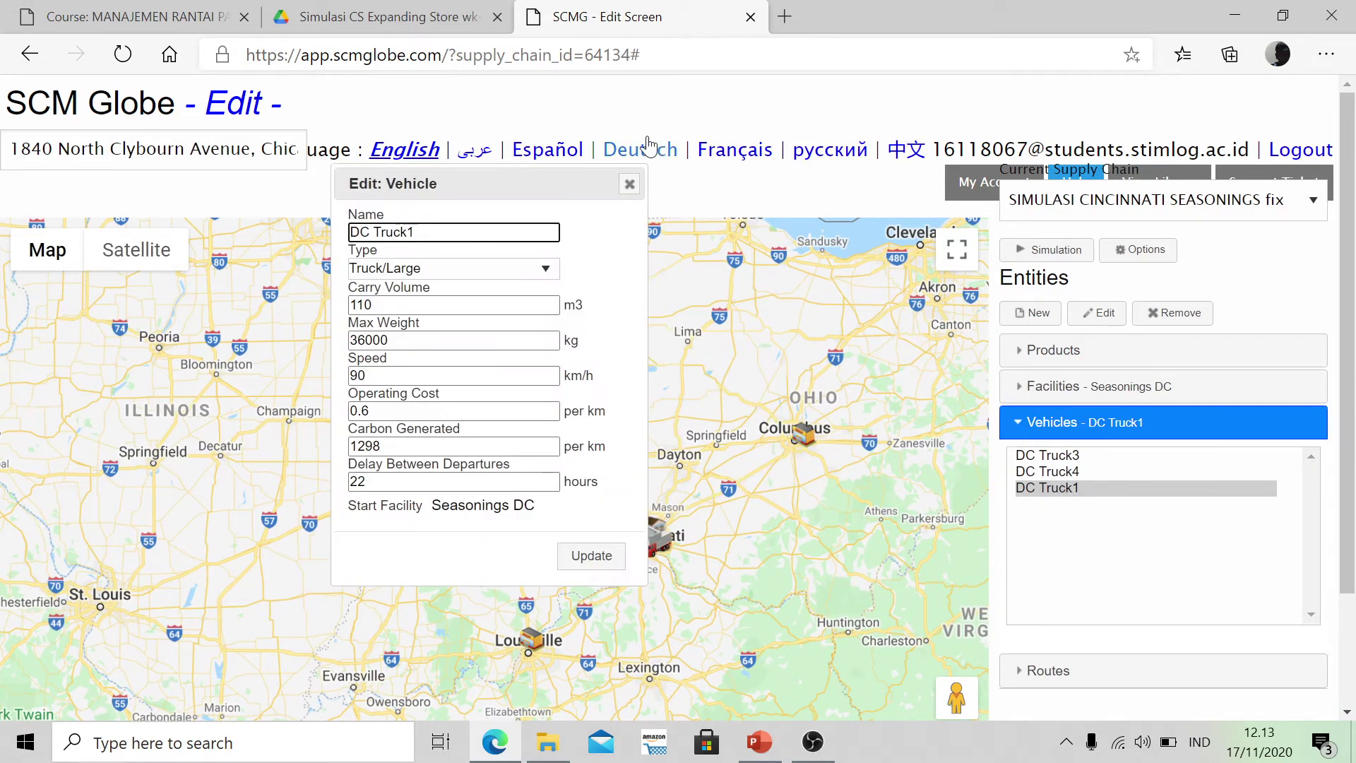
pyautogui.click(629, 185)
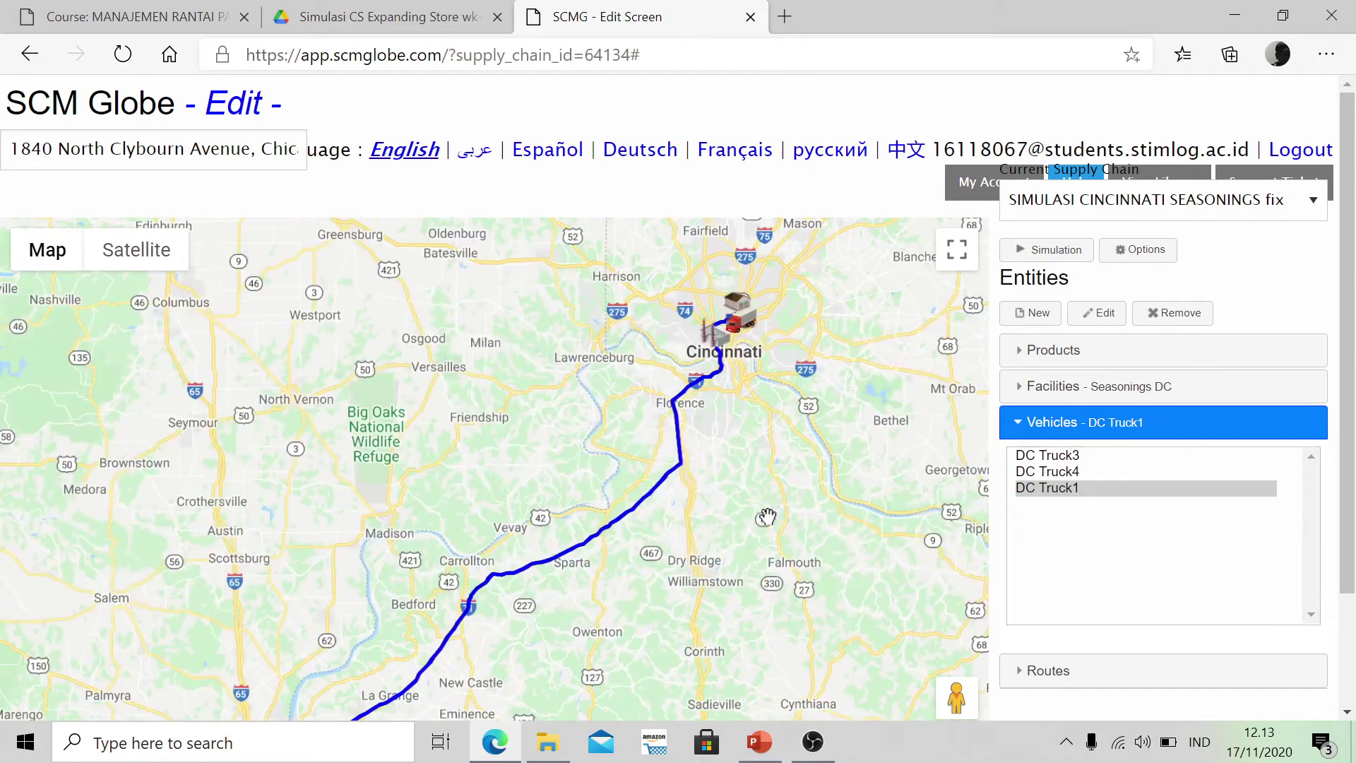
pyautogui.moveTo(629, 442); pyautogui.dragTo(827, 567)
pyautogui.scroll(-1, 574, 408)
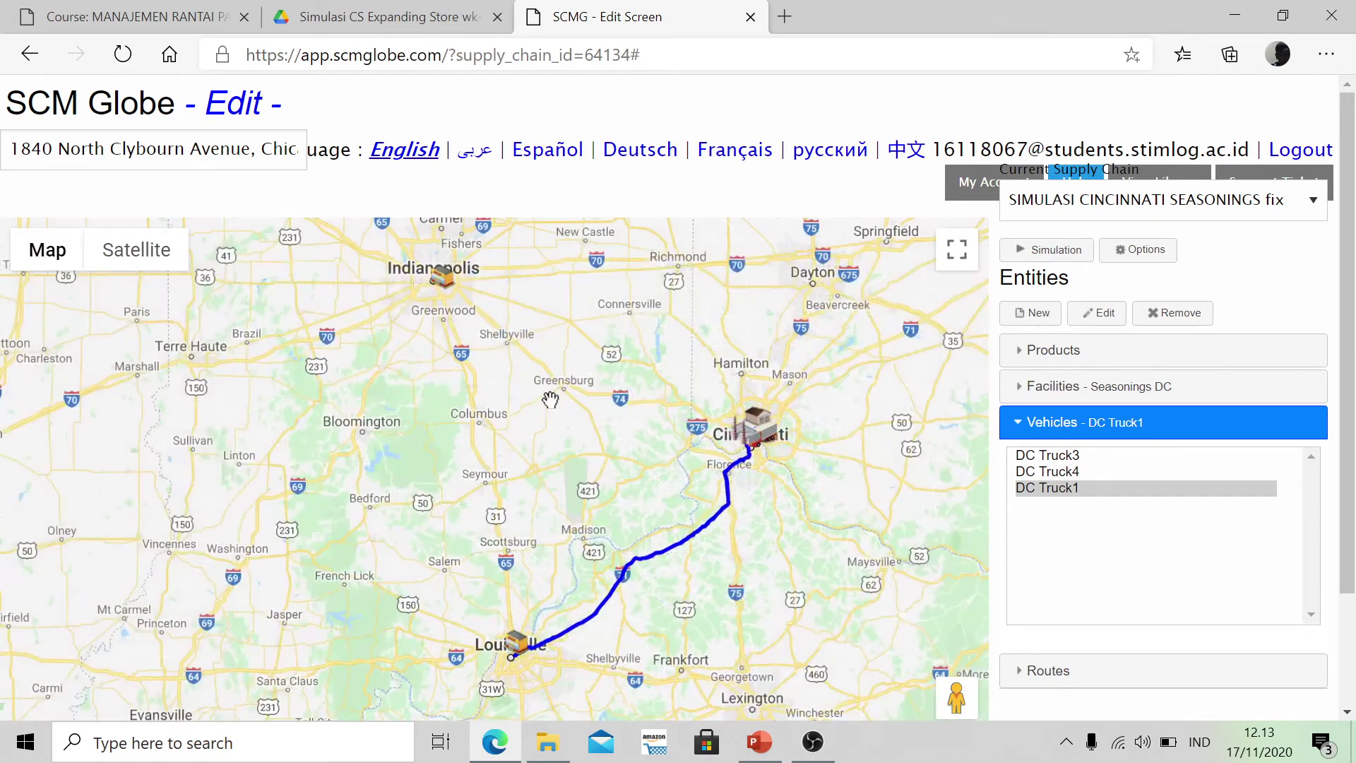
pyautogui.moveTo(847, 311); pyautogui.dragTo(966, 445)
# Check slide 12 in PowerPoint, and back in SCM Globe start a new Truck/Large vehicle named DC Truck5 for Seasonings DC.
pyautogui.hotkey('alt', 'Tab')
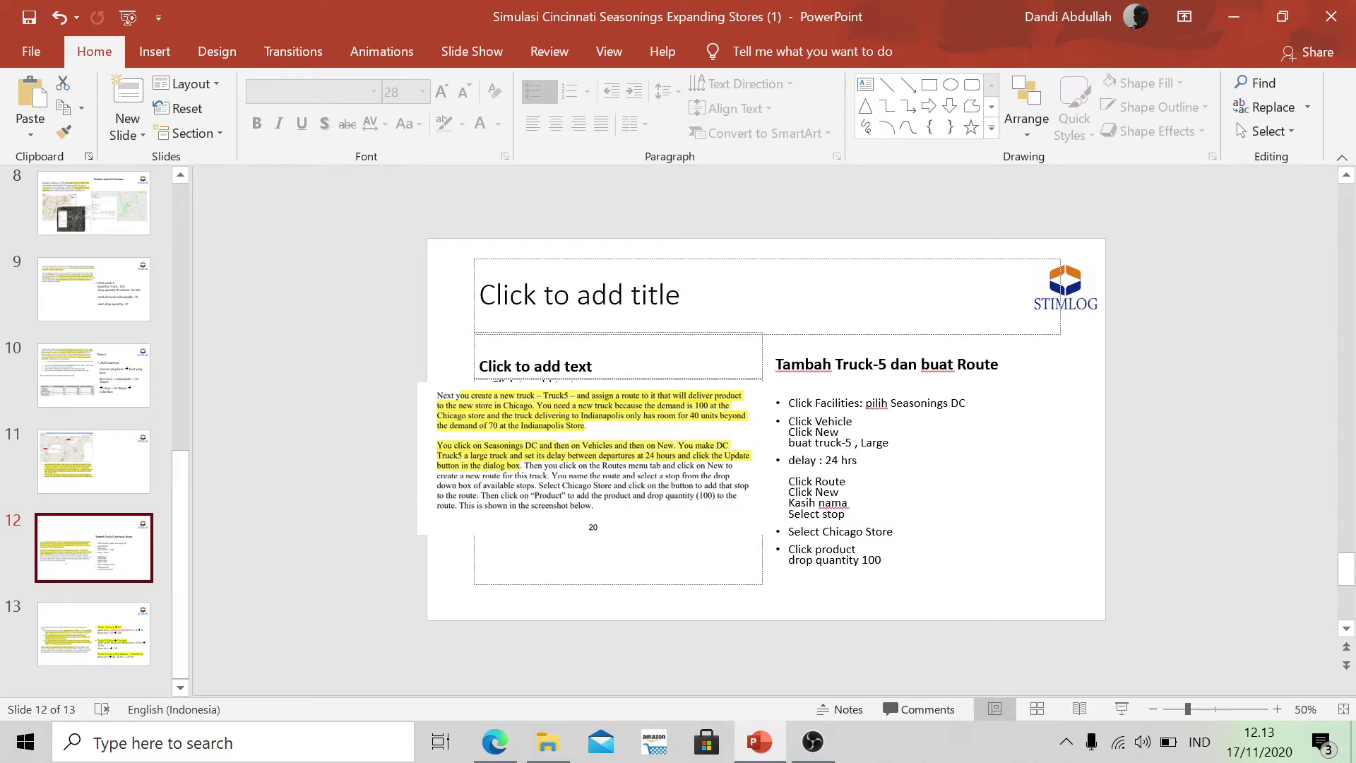
pyautogui.hotkey('alt', 'Tab')
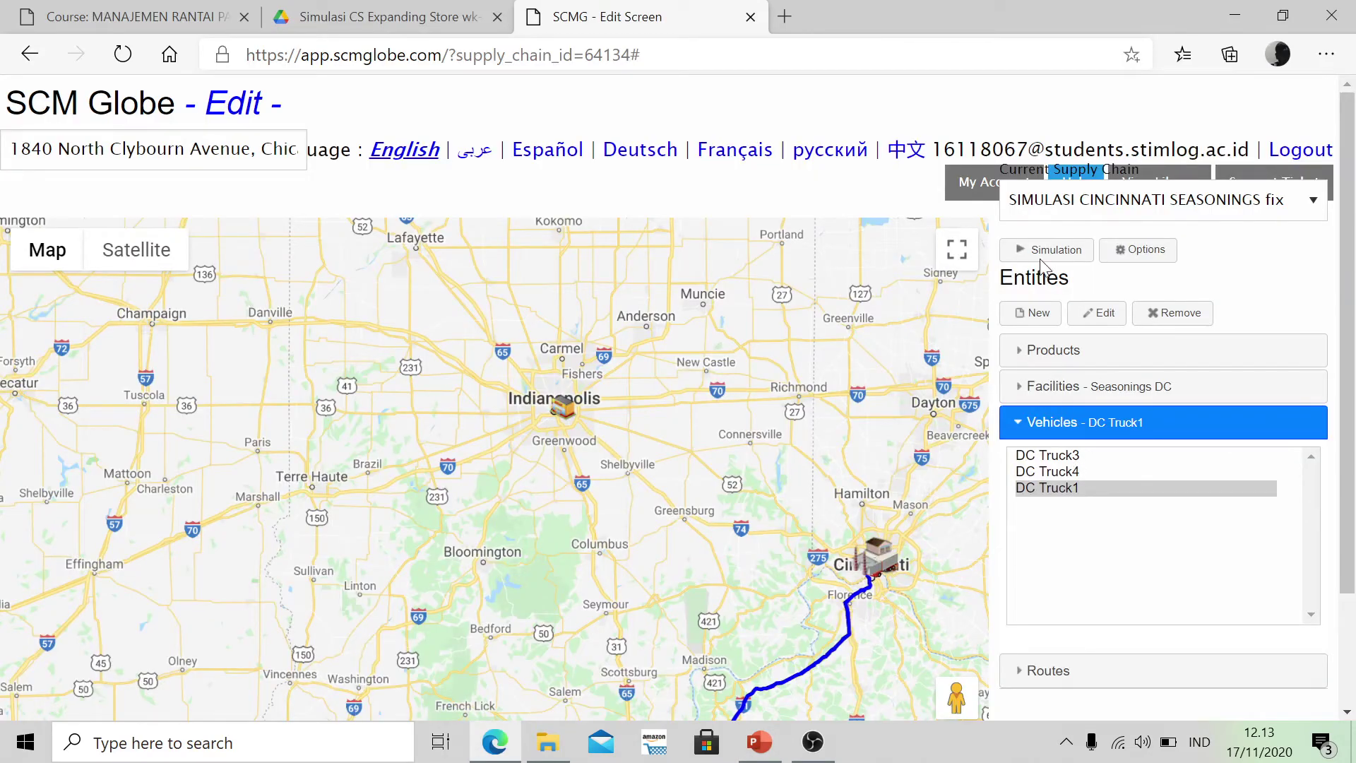
pyautogui.click(1032, 312)
pyautogui.click(452, 233)
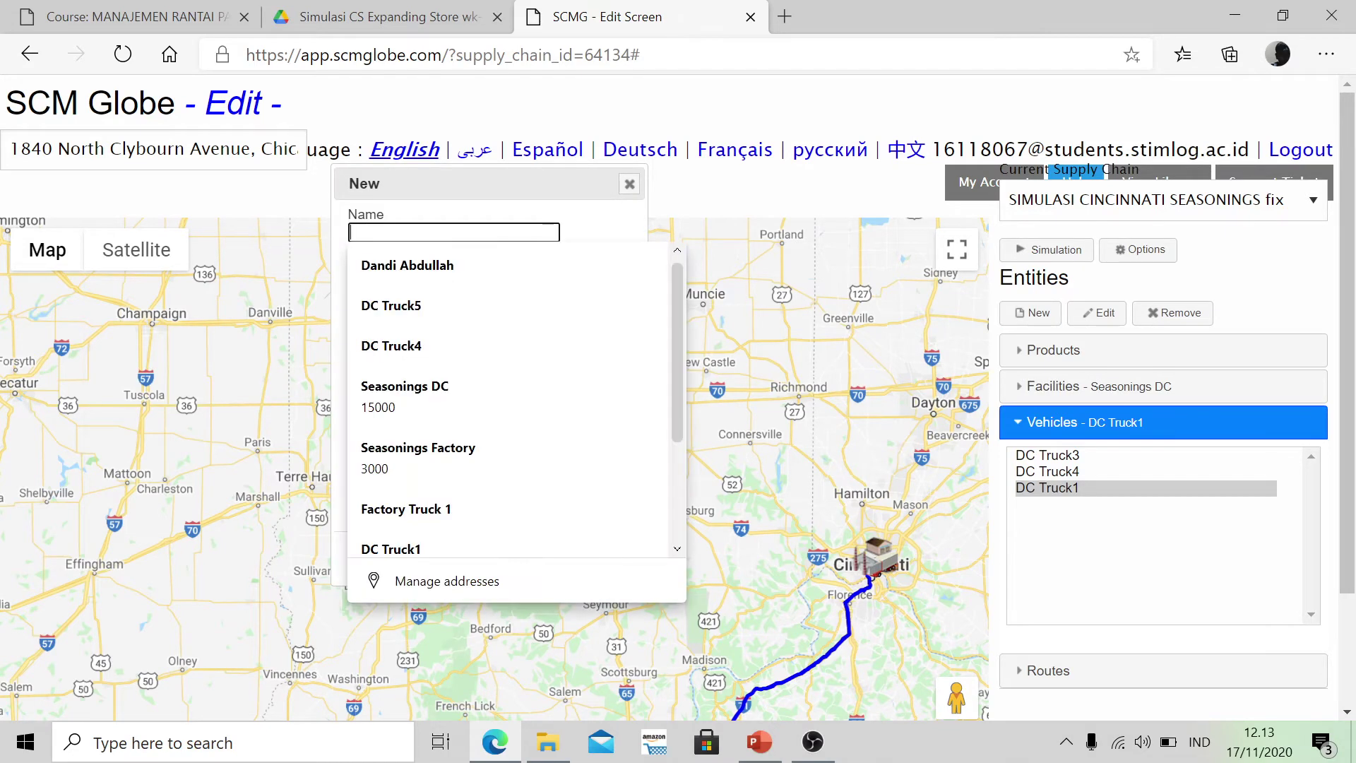
pyautogui.write('DC Truck5')
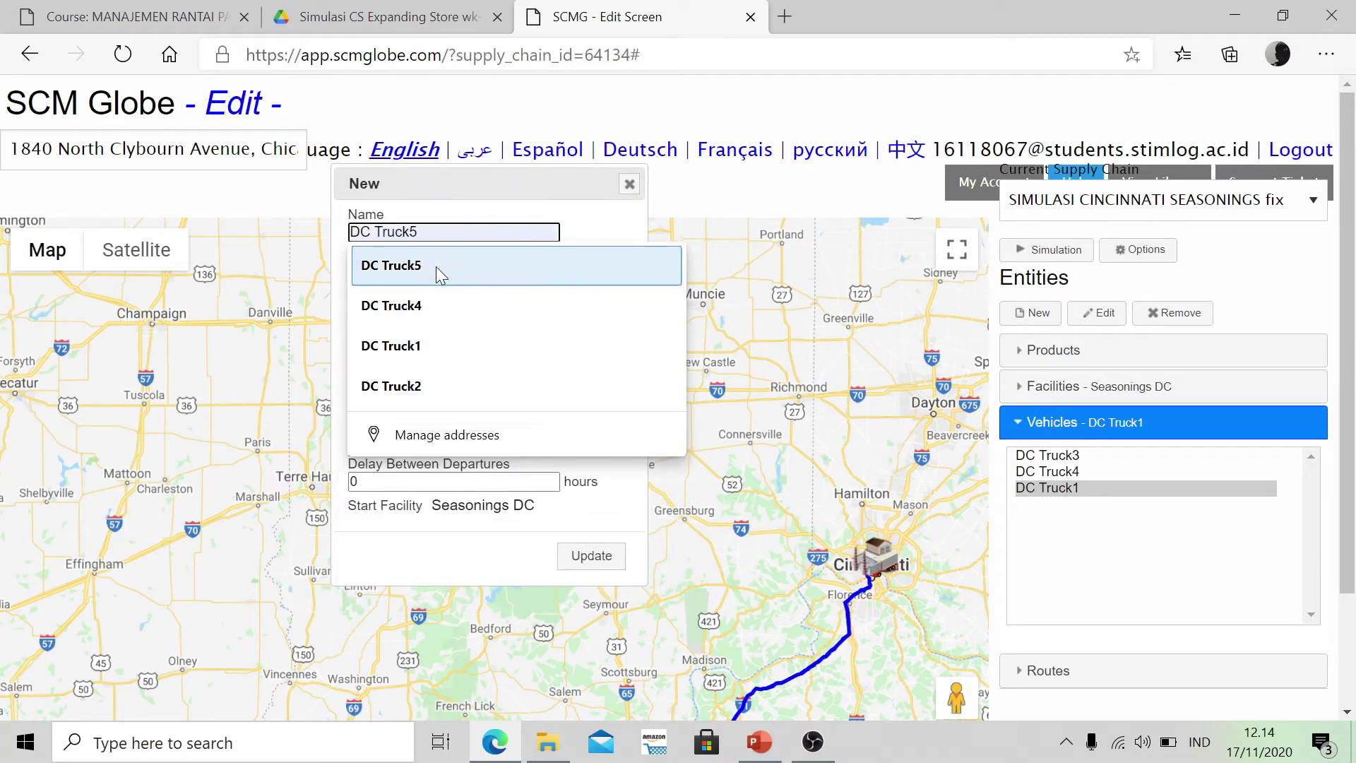
pyautogui.click(435, 265)
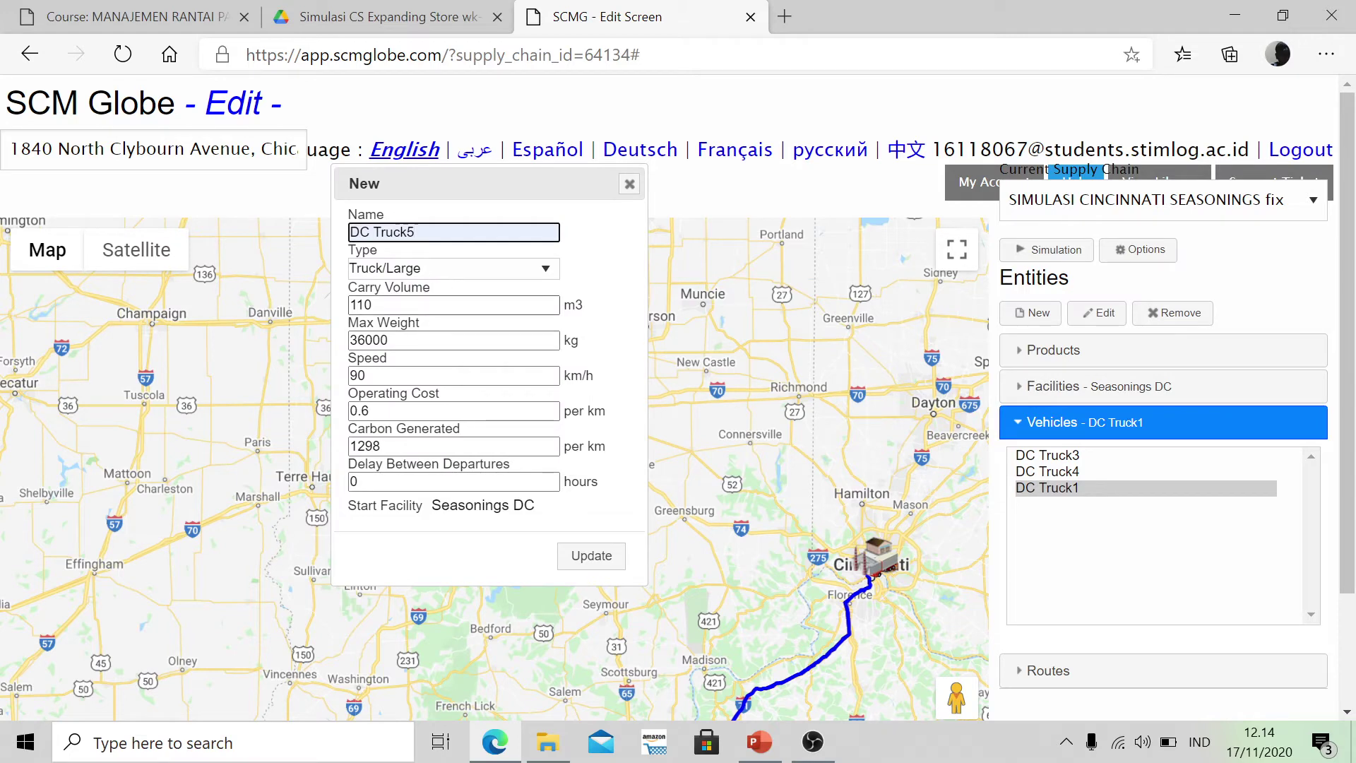
# Recheck the Truck-5 delay on slide 12, set DC Truck5's delay between departures to 24 hours, save it, and select the vehicle.
pyautogui.hotkey('alt', 'Tab')
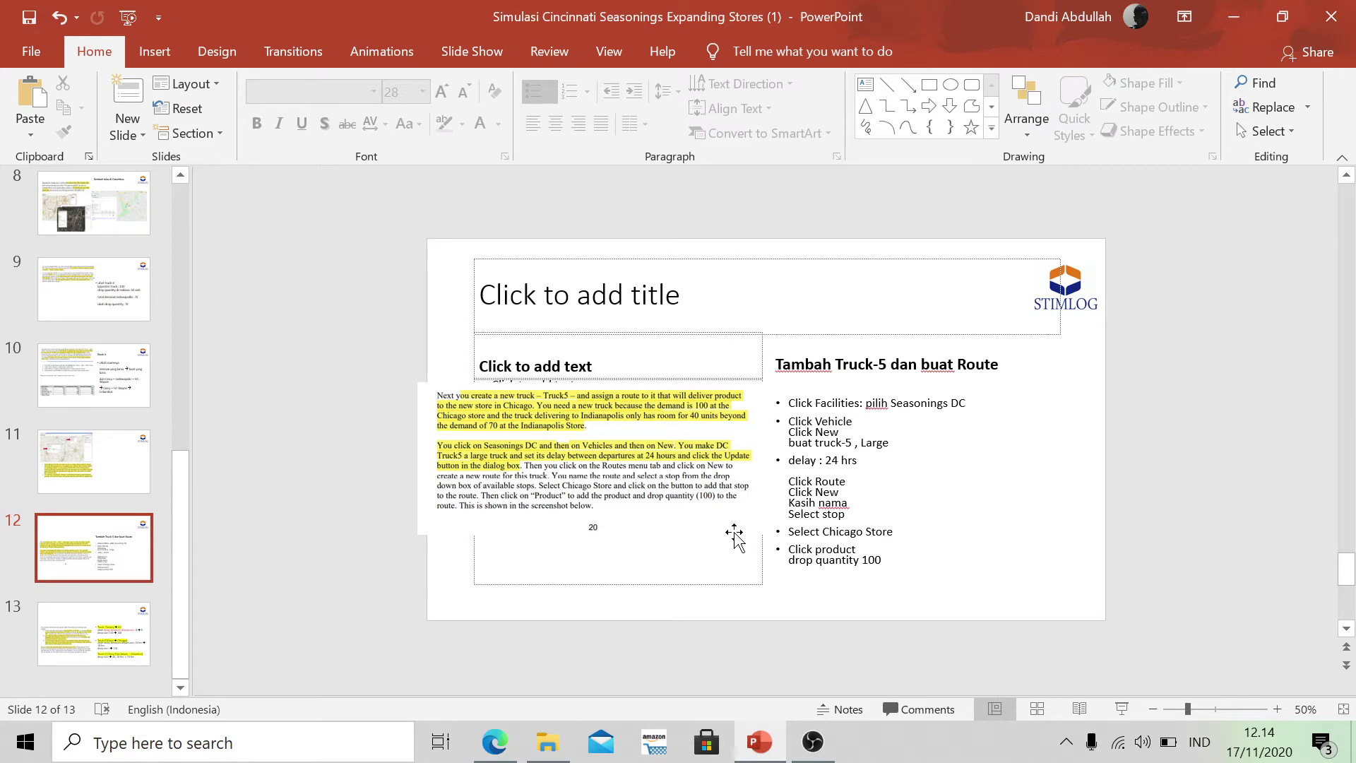
pyautogui.hotkey('alt', 'Tab')
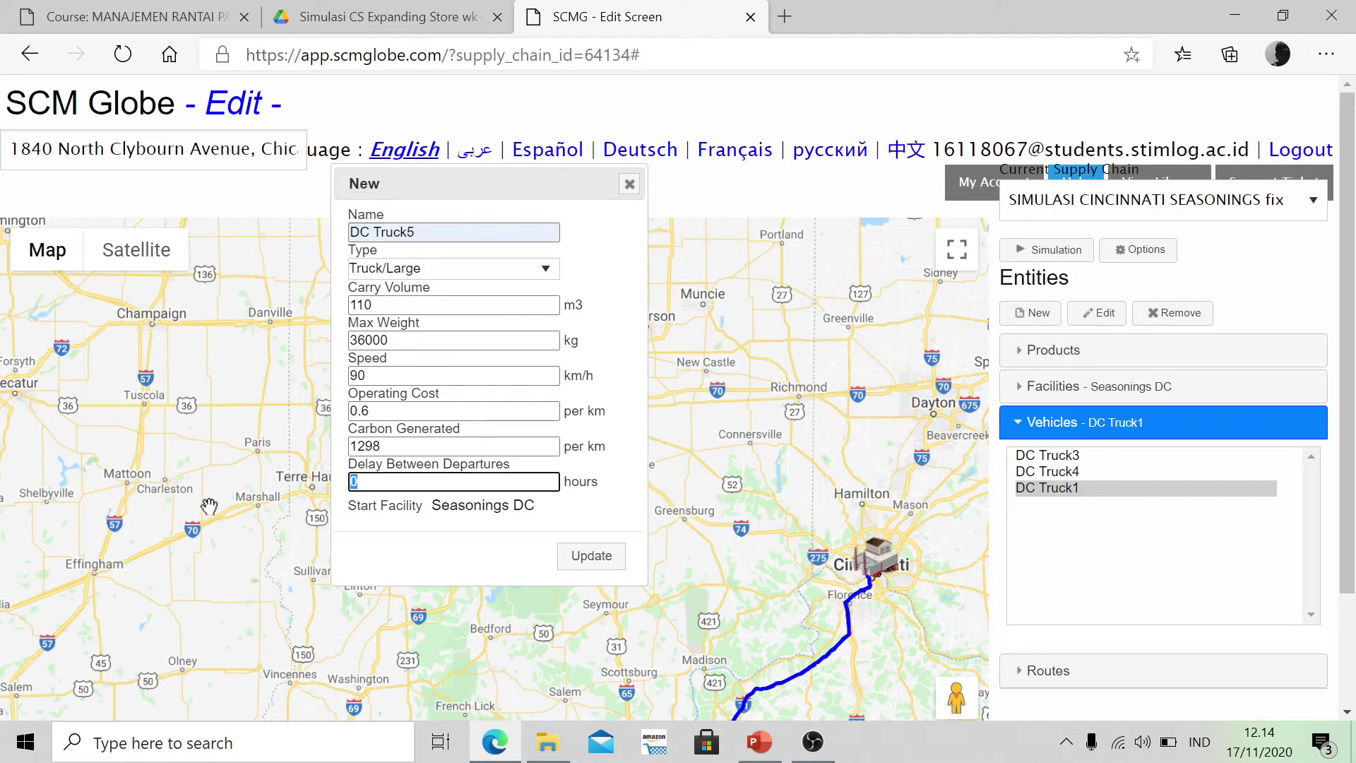
pyautogui.write('24')
pyautogui.click(590, 556)
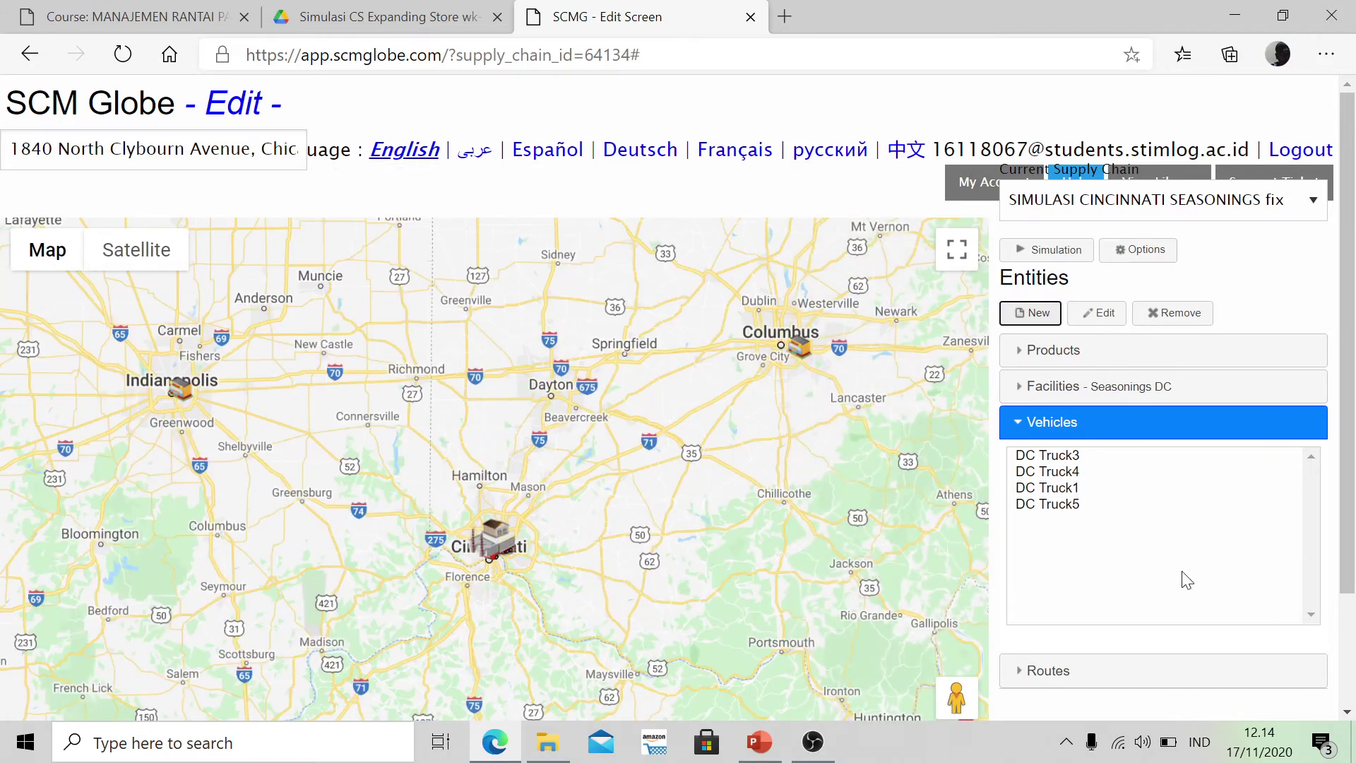
pyautogui.doubleClick(1044, 504)
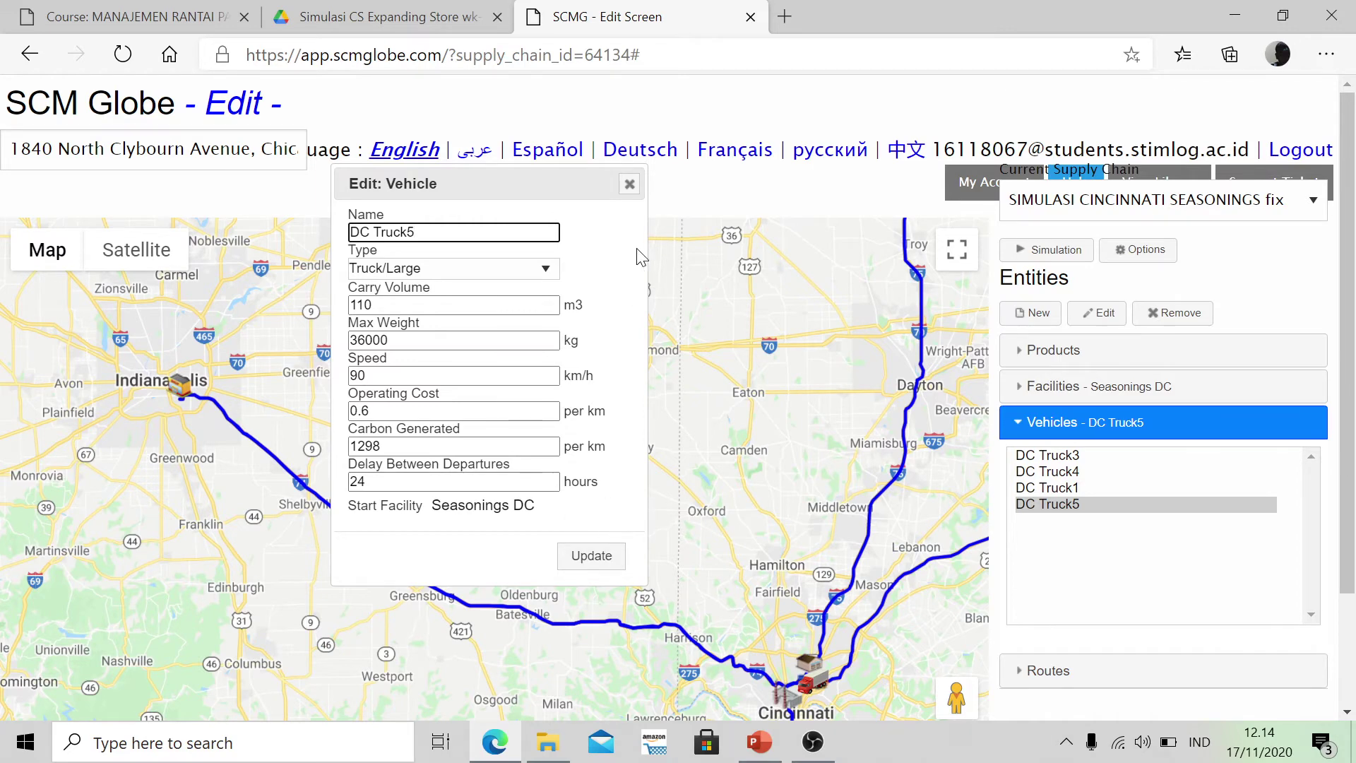
pyautogui.click(630, 184)
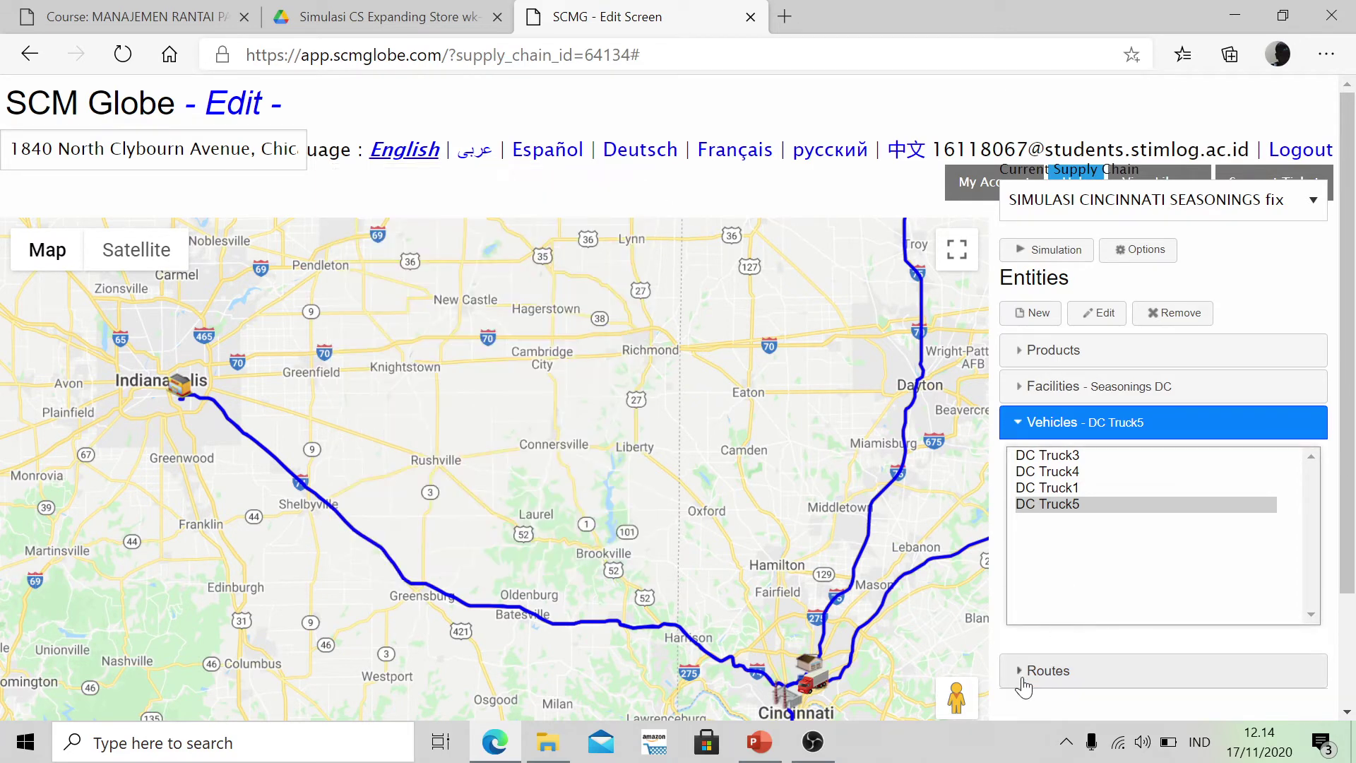
# Create a new route named Cincy-Chicago for DC Truck5 and add Chicago Store as its stop.
pyautogui.click(1038, 671)
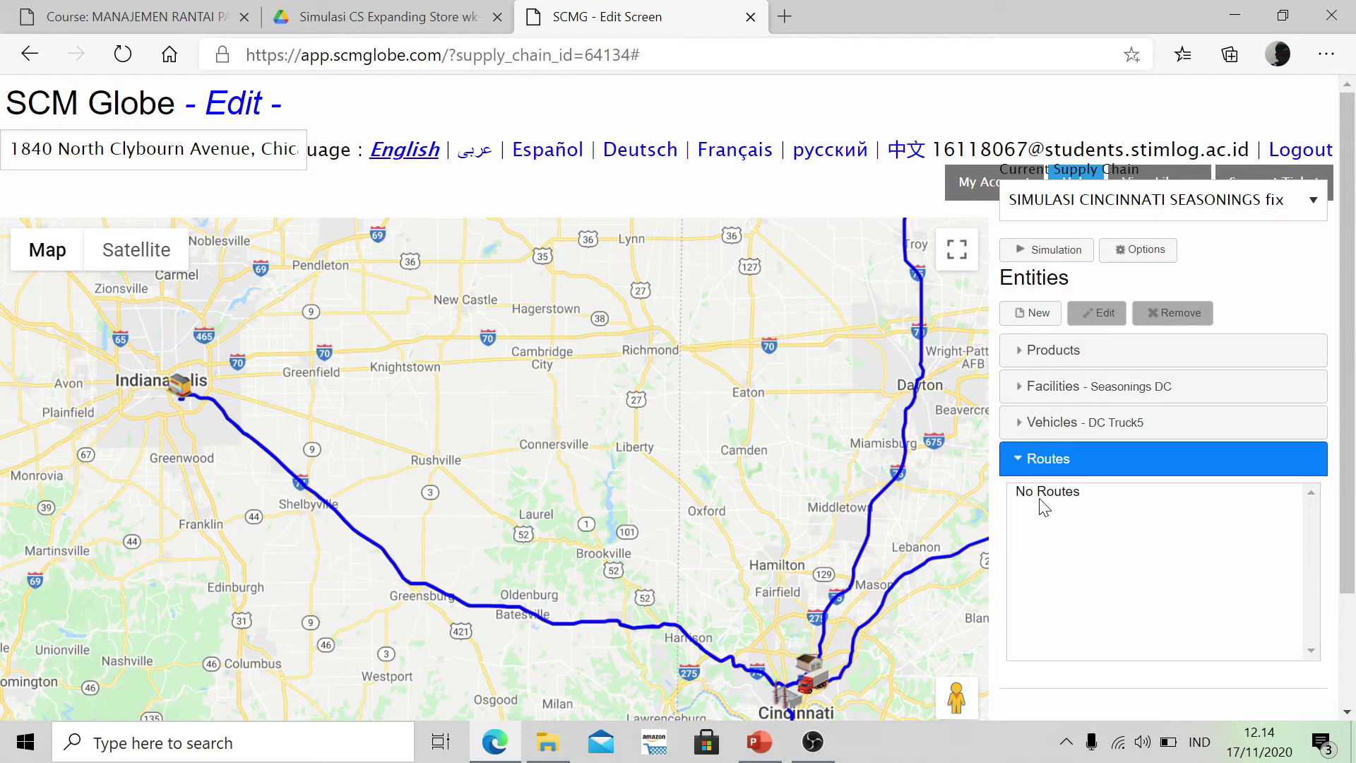
pyautogui.click(1027, 316)
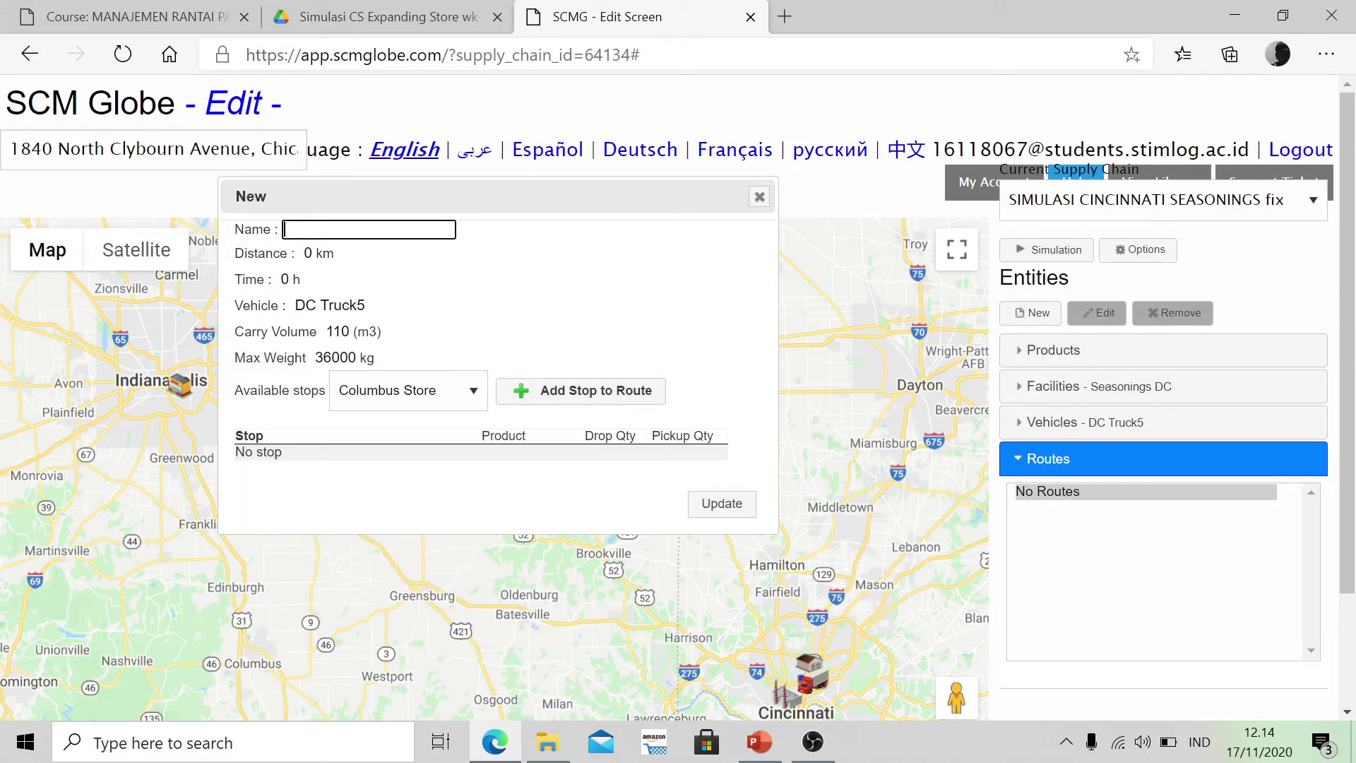
pyautogui.click(423, 229)
pyautogui.write('Cincy-Chicago')
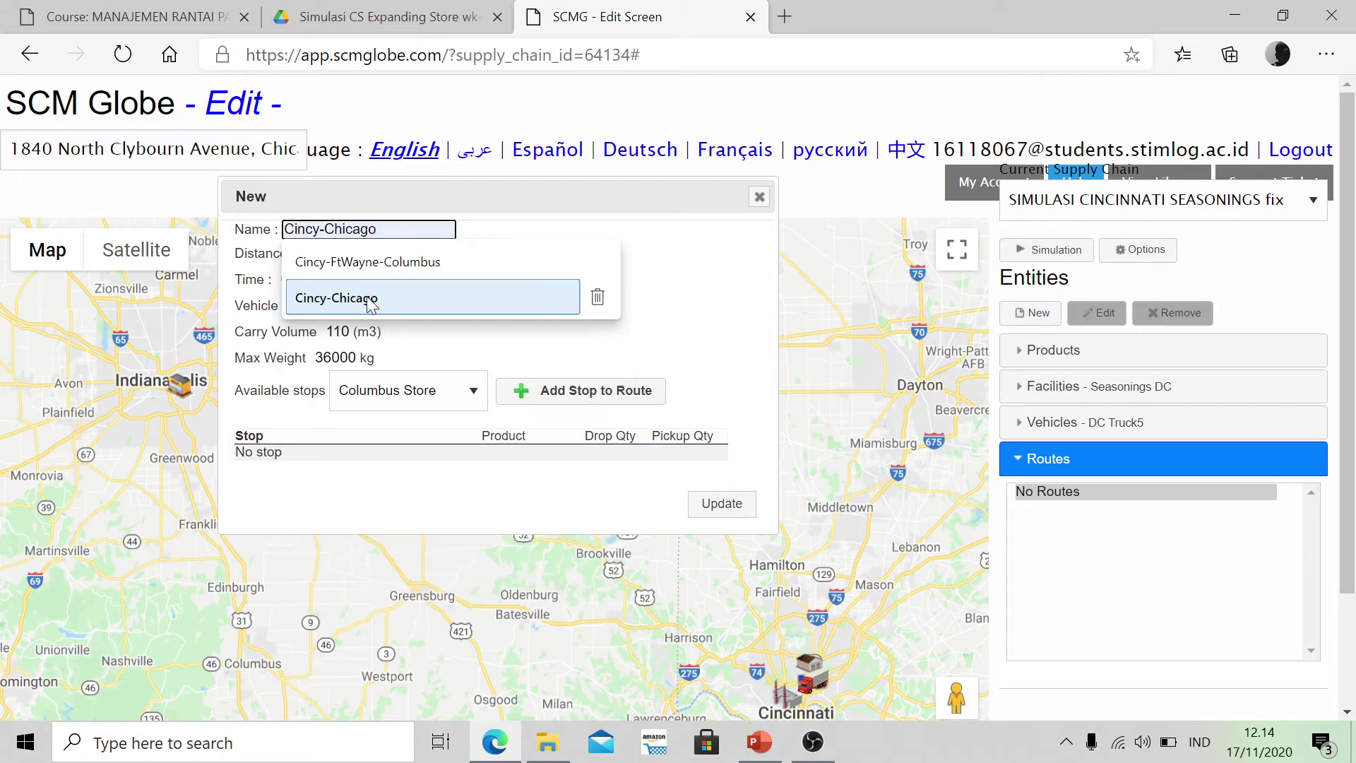
pyautogui.click(370, 301)
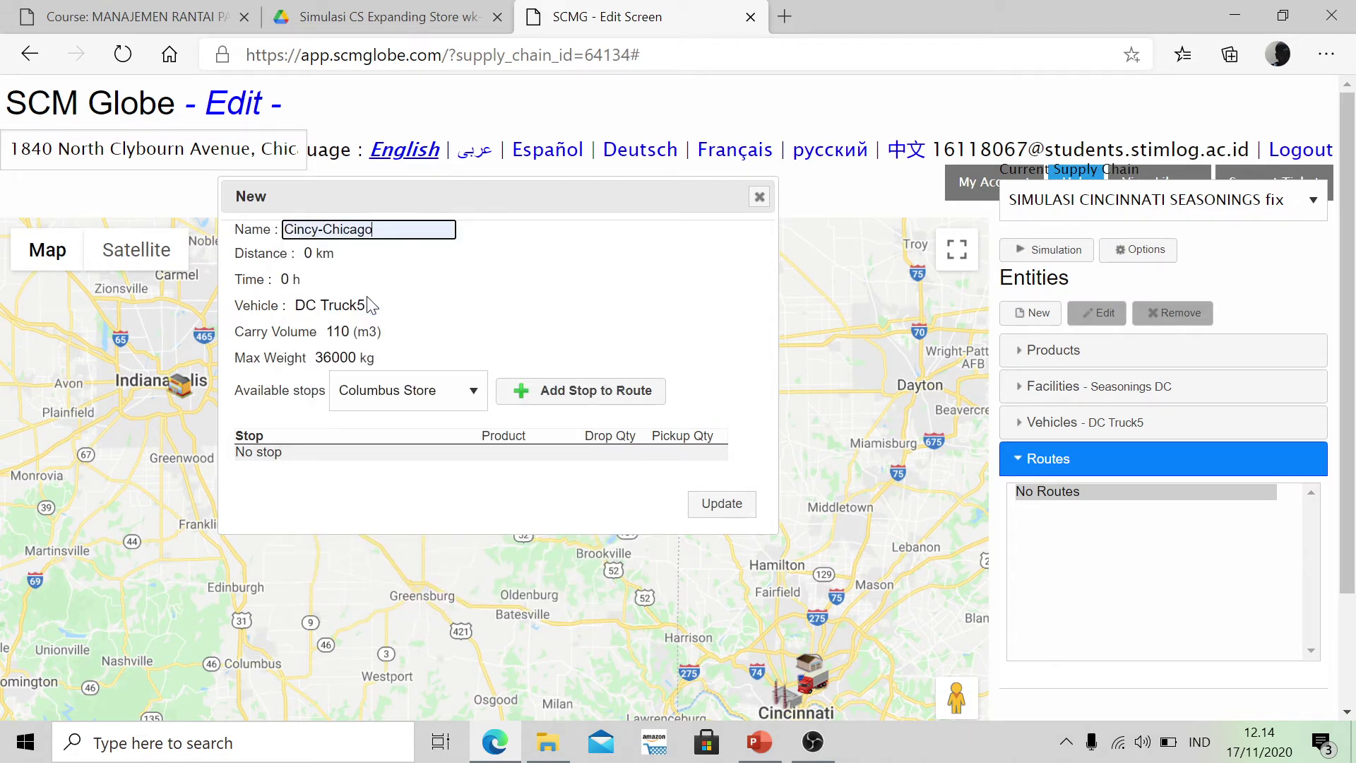
pyautogui.click(392, 401)
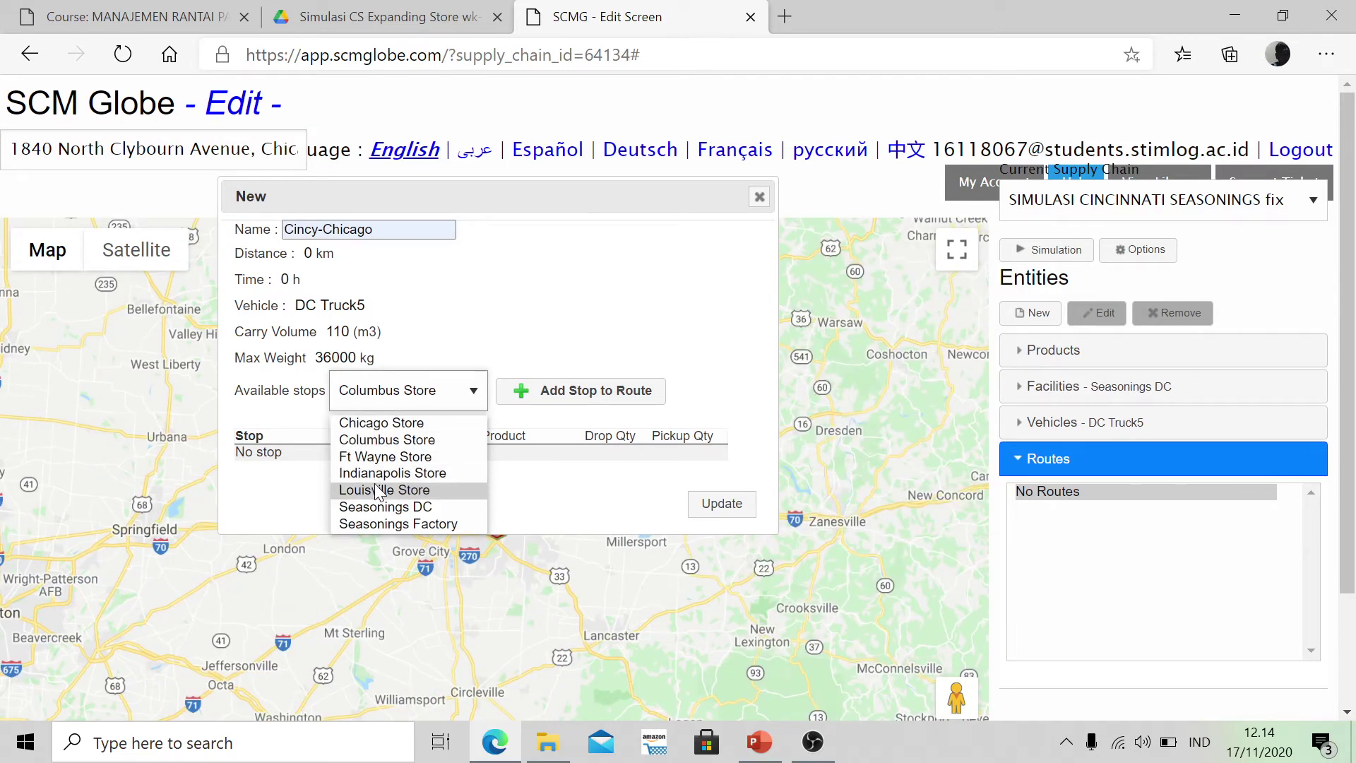
pyautogui.click(382, 422)
pyautogui.click(558, 395)
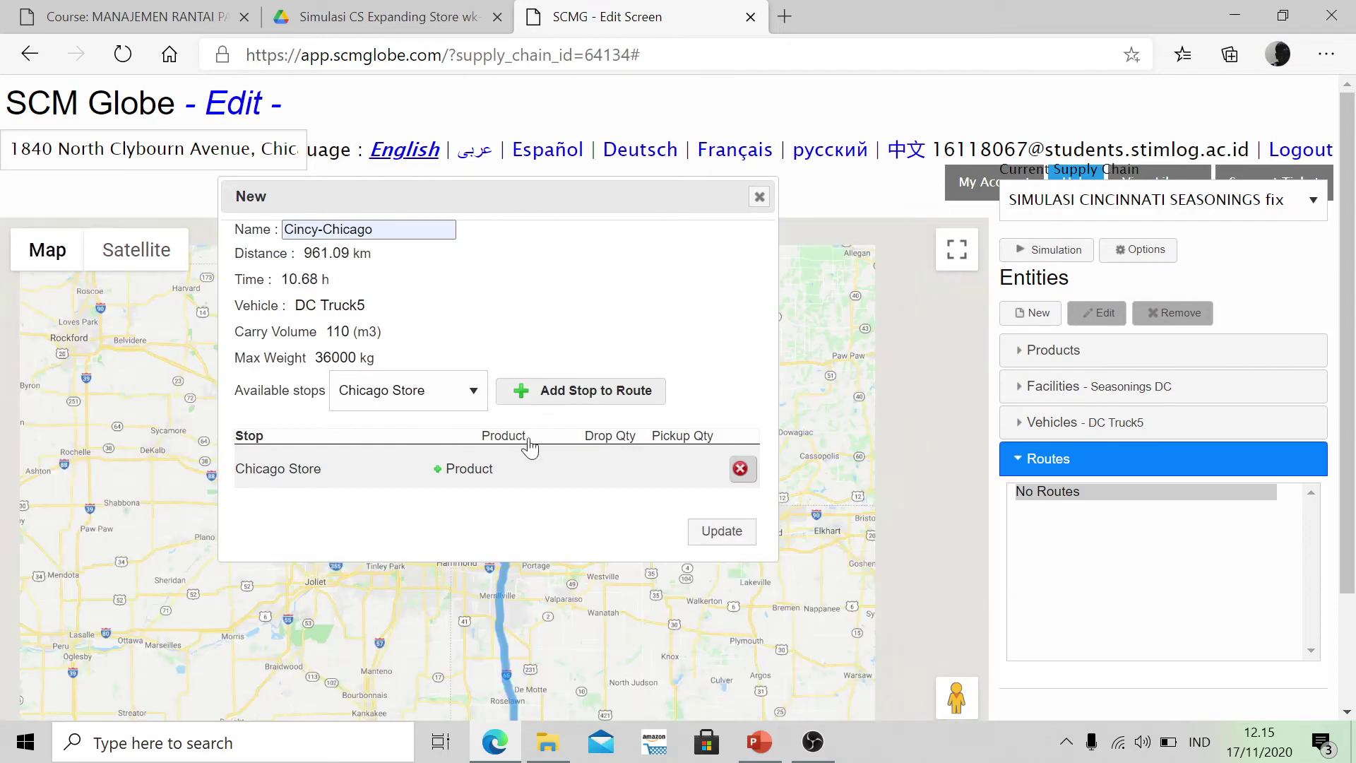
# Add Spicy Cube with a delivery quantity of 100 to the Chicago Store stop, checking the quantity on slide 12, and save the route.
pyautogui.click(470, 470)
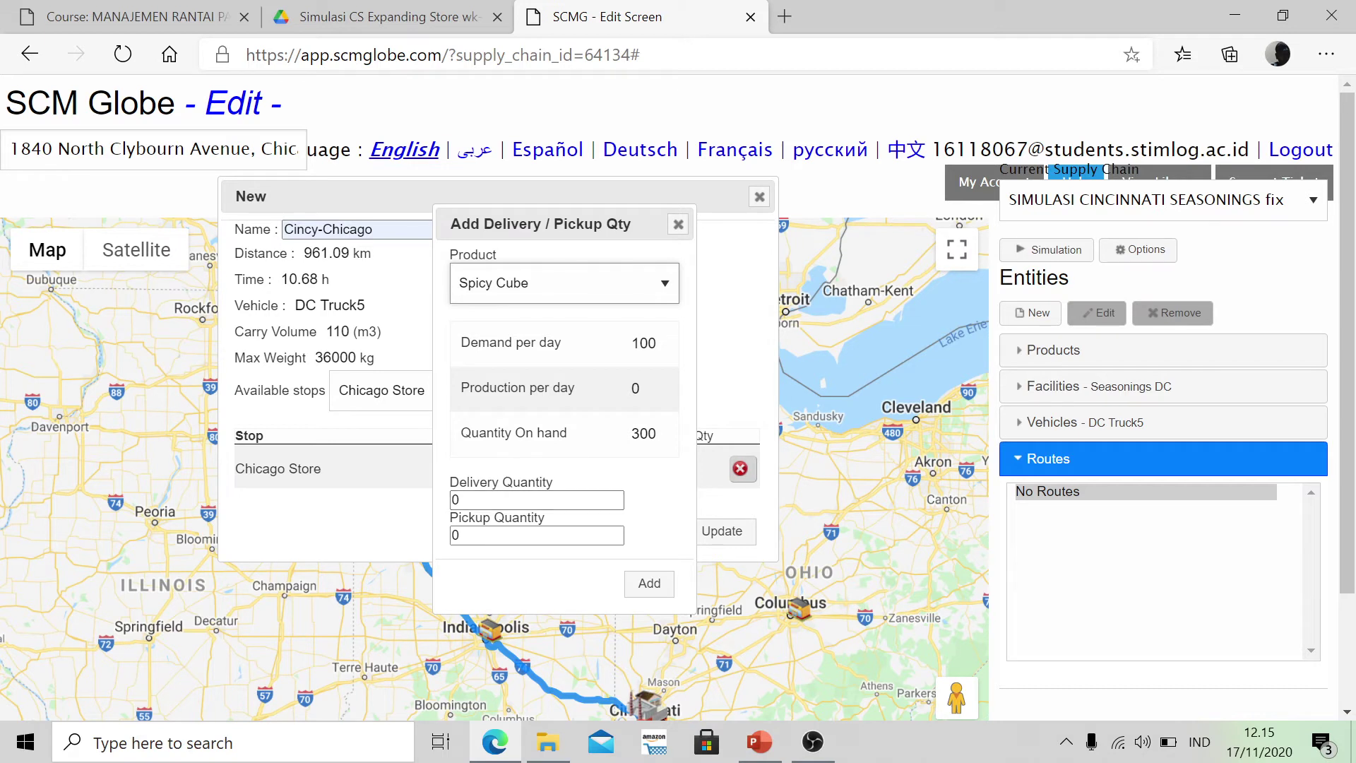
pyautogui.press('Tab')
pyautogui.write('100')
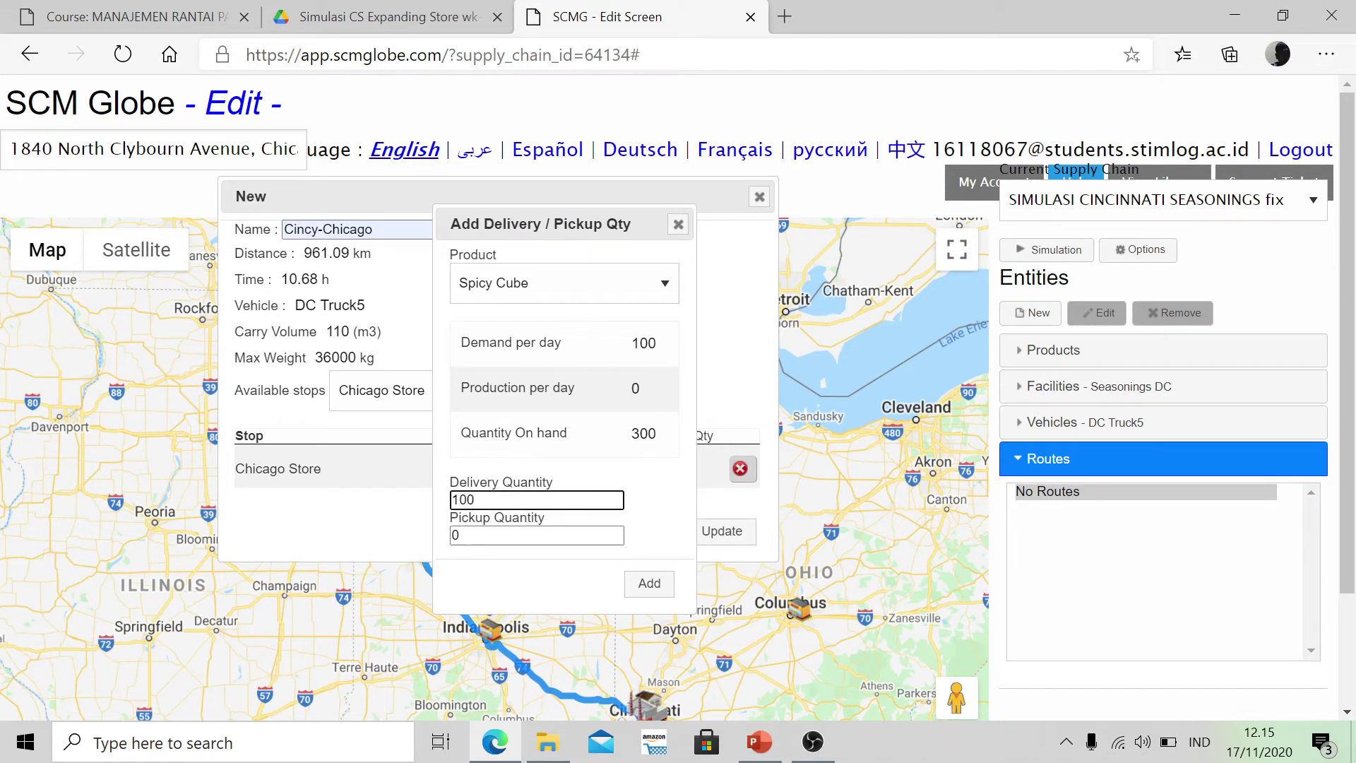
pyautogui.hotkey('alt', 'Tab')
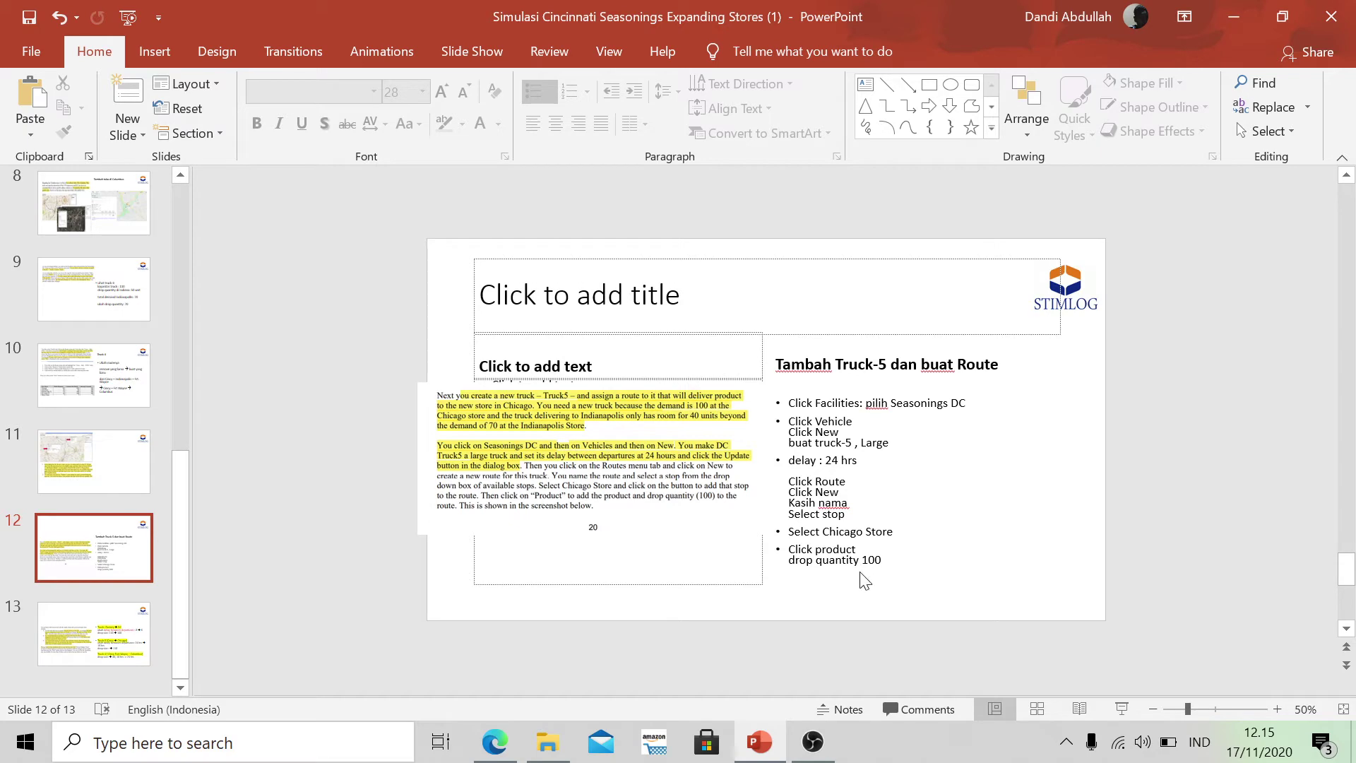
pyautogui.moveTo(816, 561); pyautogui.dragTo(880, 564)
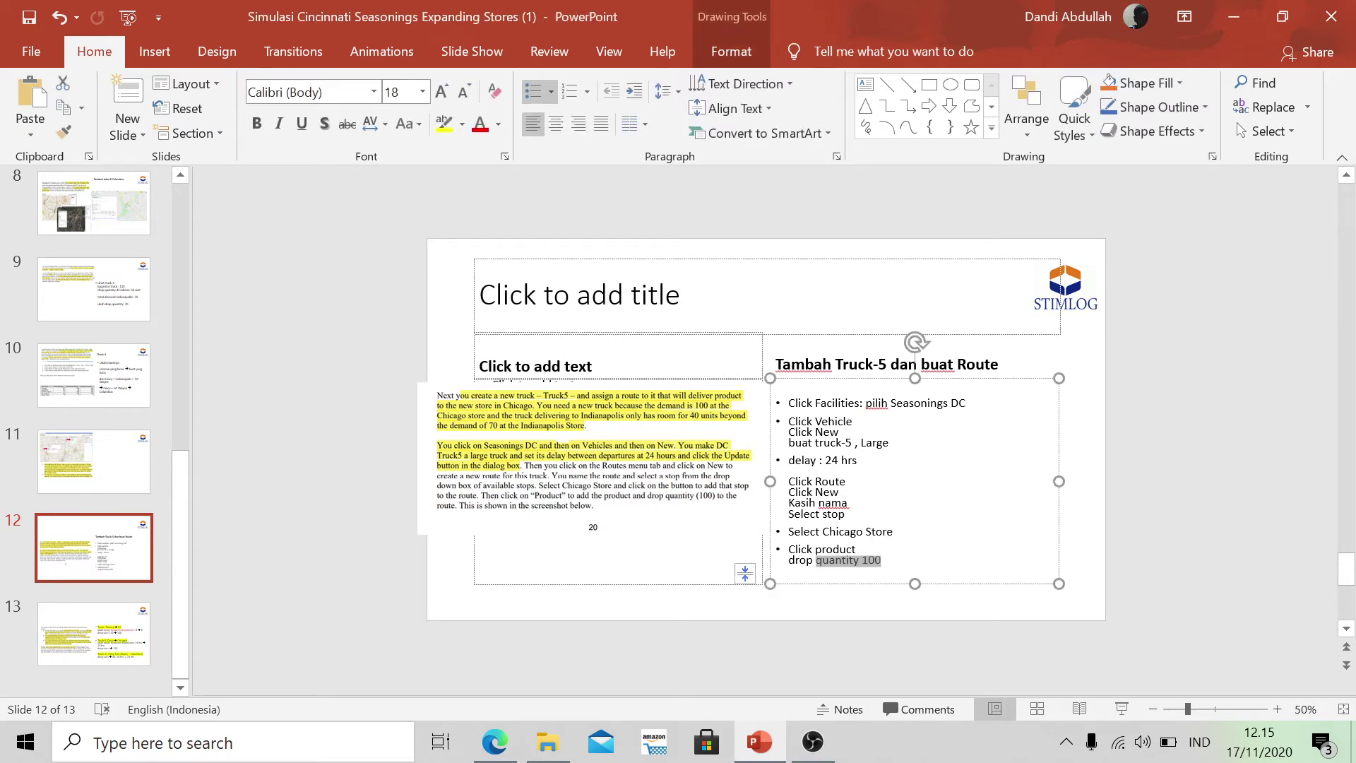
pyautogui.click(892, 566)
pyautogui.hotkey('alt', 'Tab')
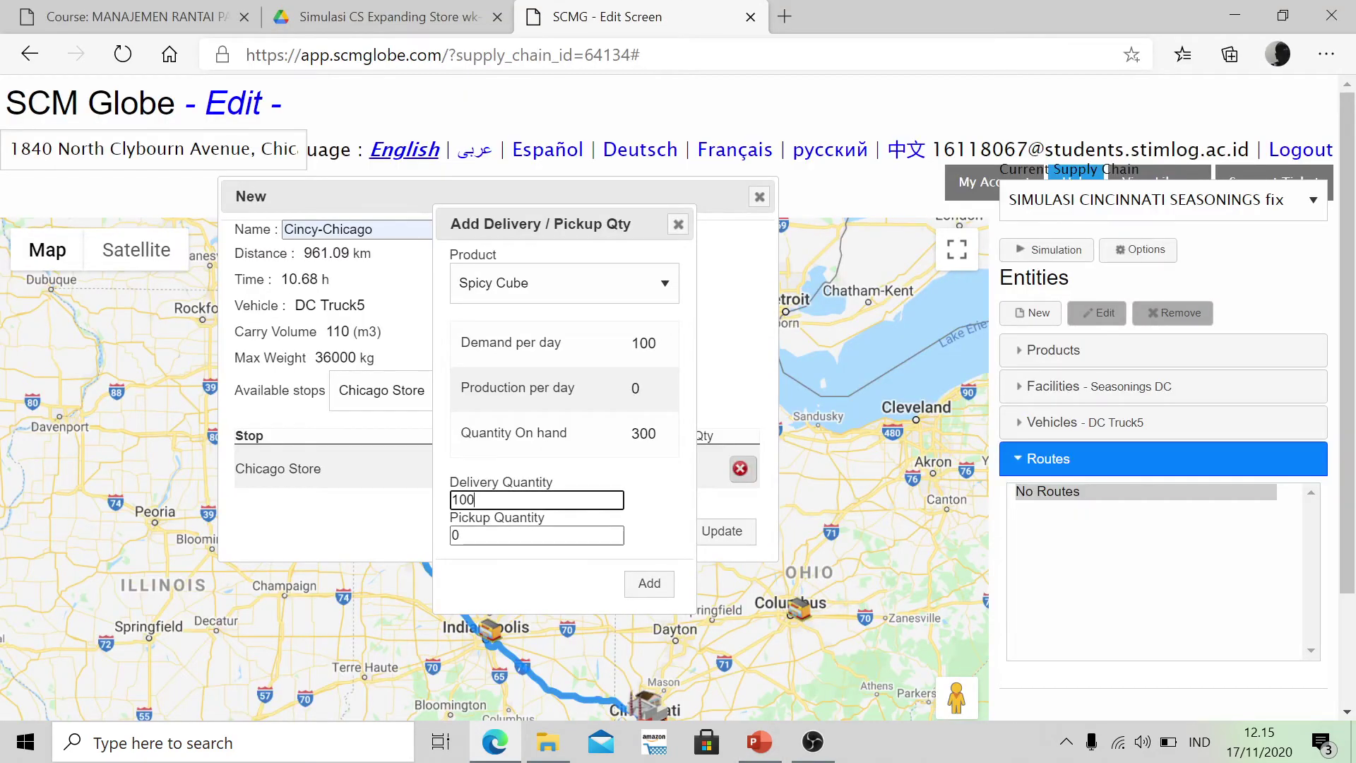
pyautogui.click(651, 584)
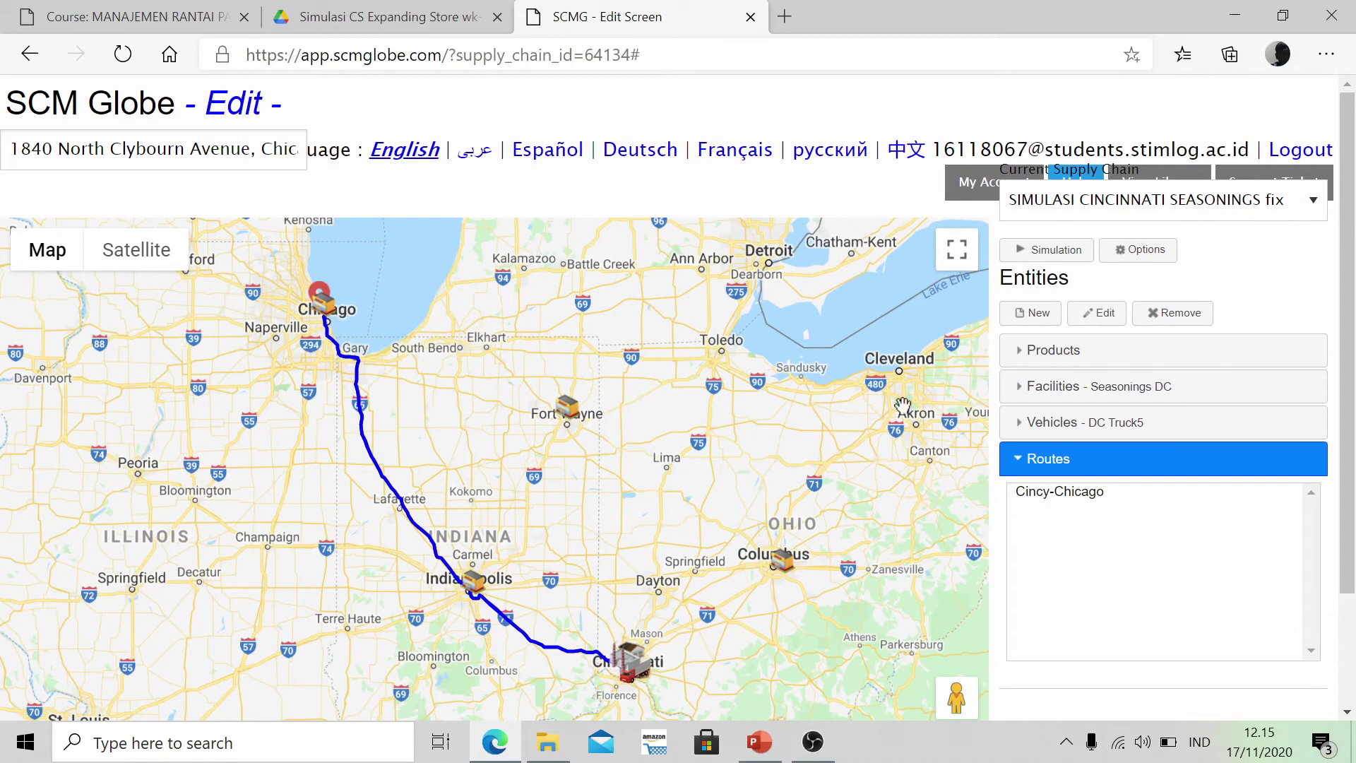
# Switch to PowerPoint to read the truck changes on slide 13, and return to SCM Globe.
pyautogui.hotkey('alt', 'Tab')
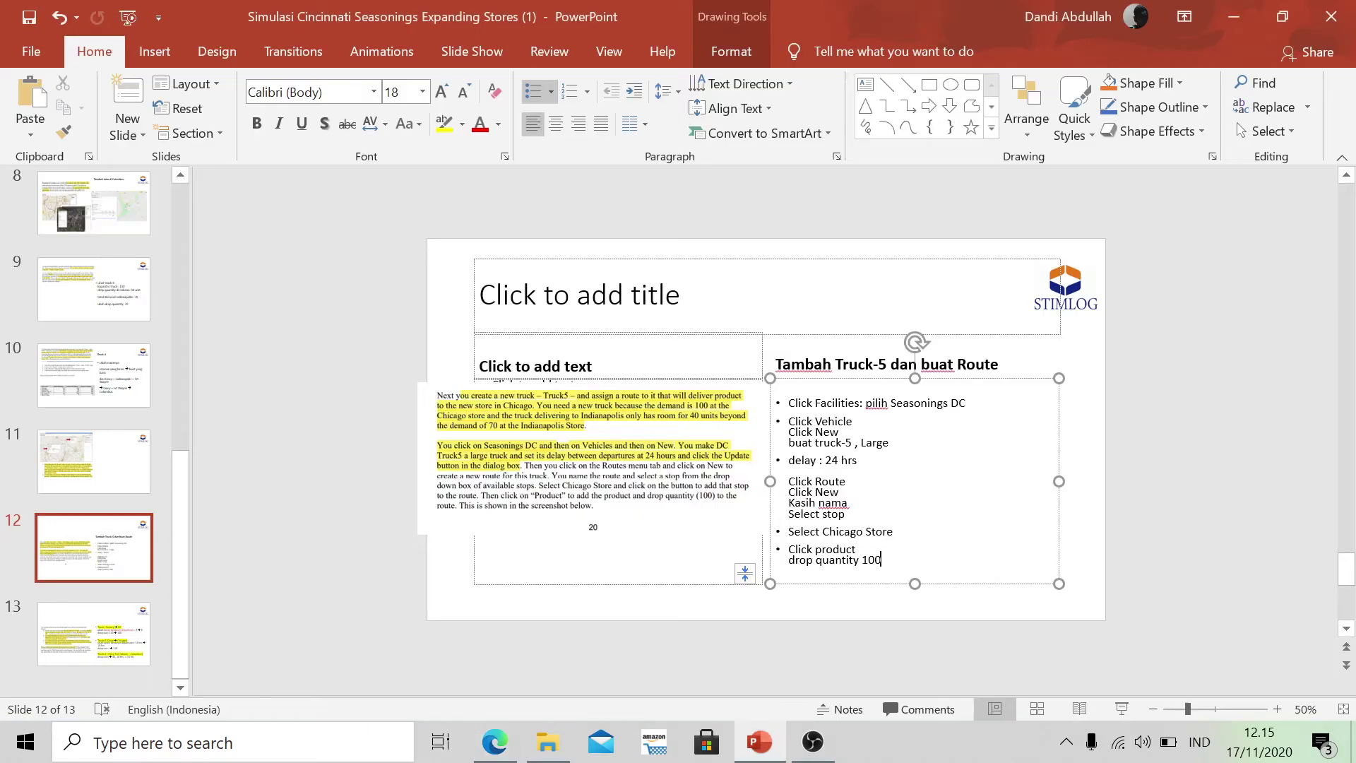
pyautogui.click(157, 622)
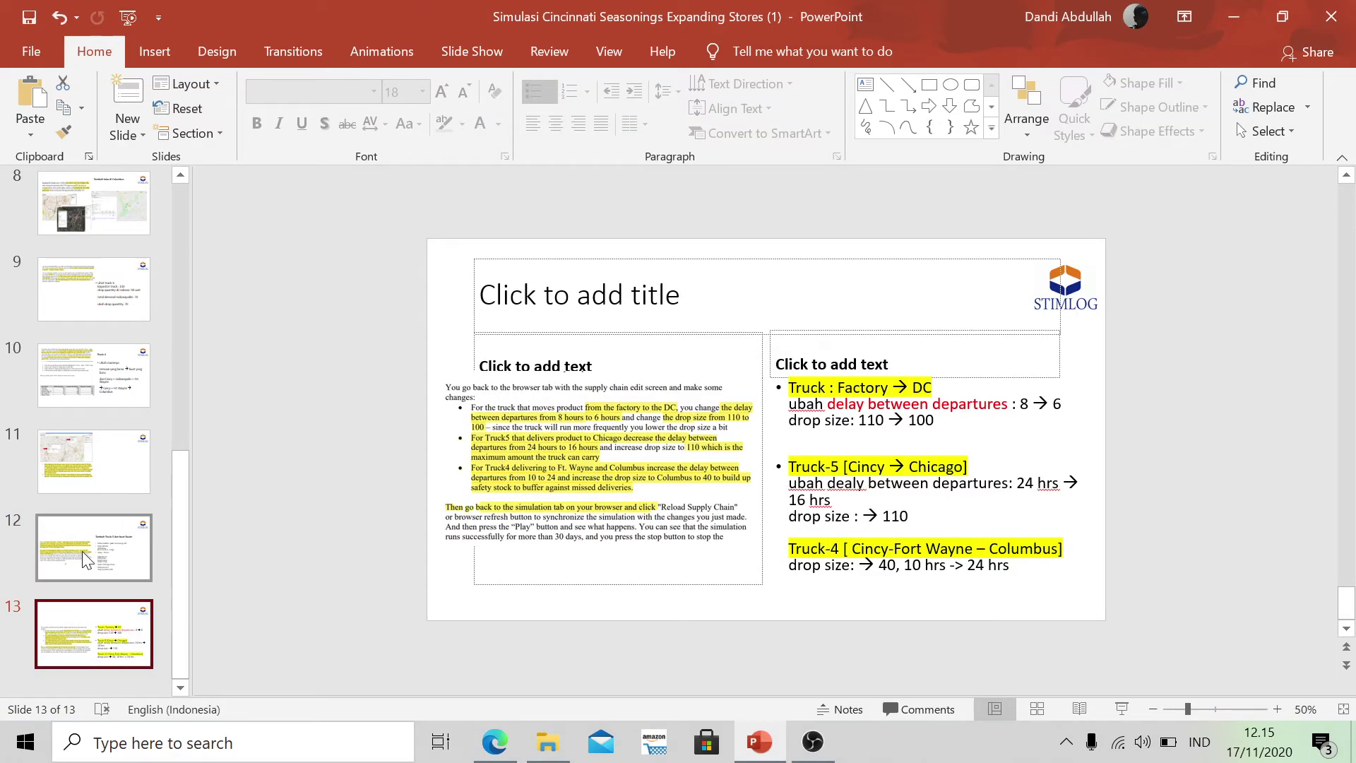
pyautogui.hotkey('alt', 'Tab')
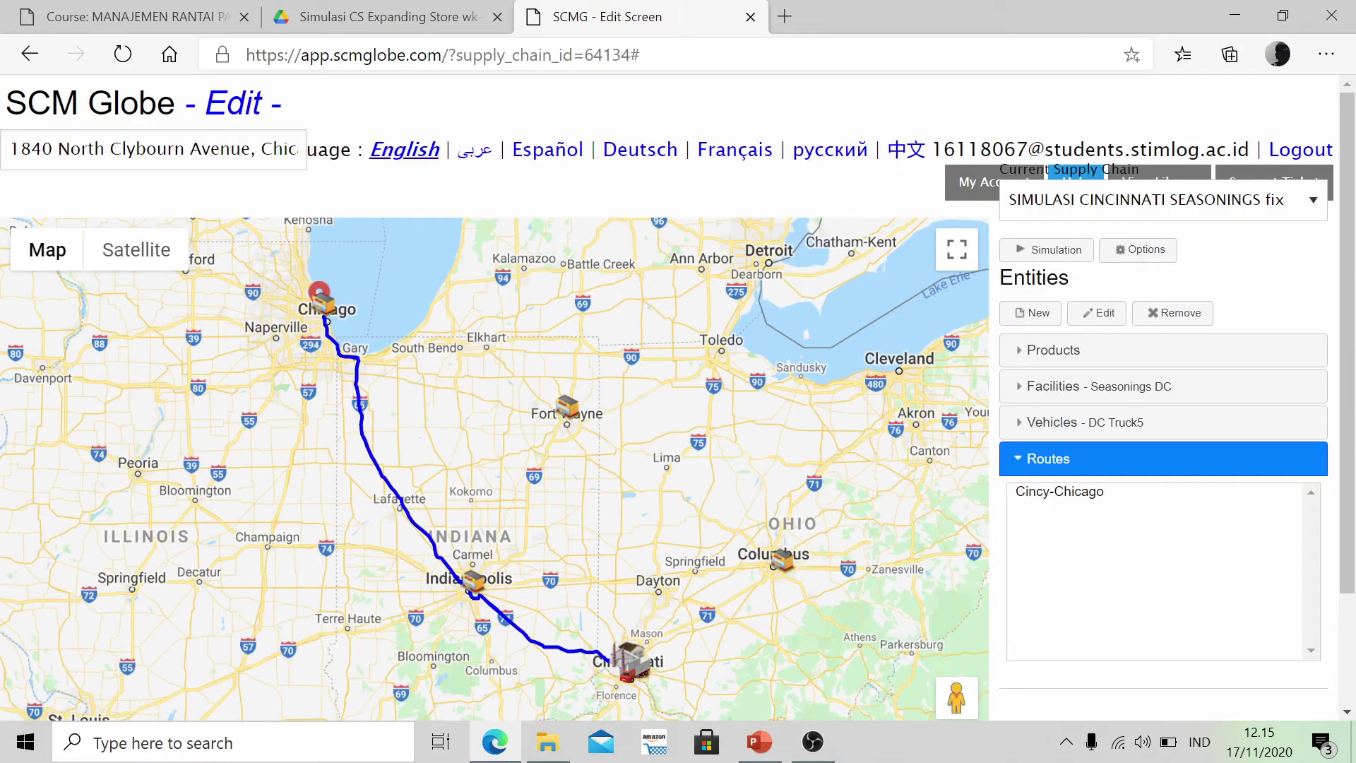
# Open the simulation of the supply chain, set its speed to Fastest, and run it while watching the facilities and map.
pyautogui.click(1054, 258)
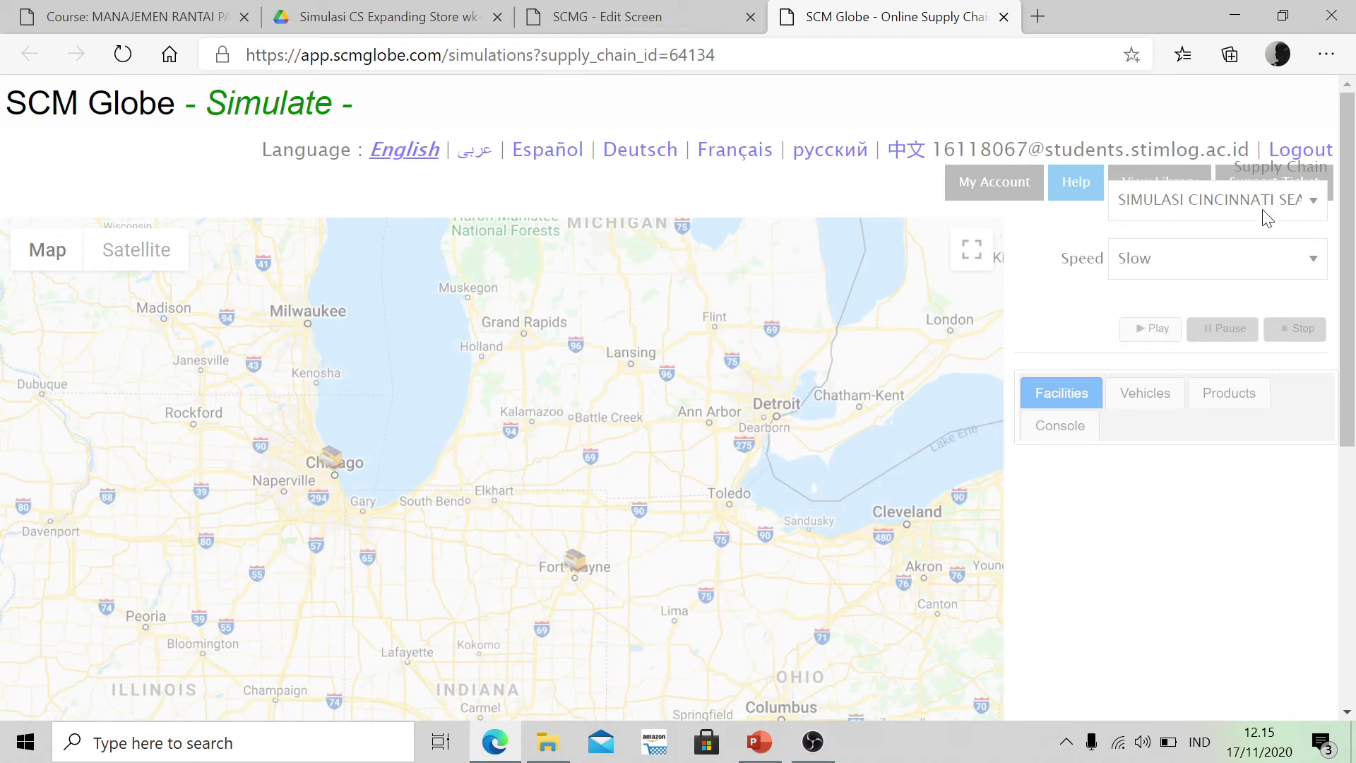
pyautogui.click(1163, 258)
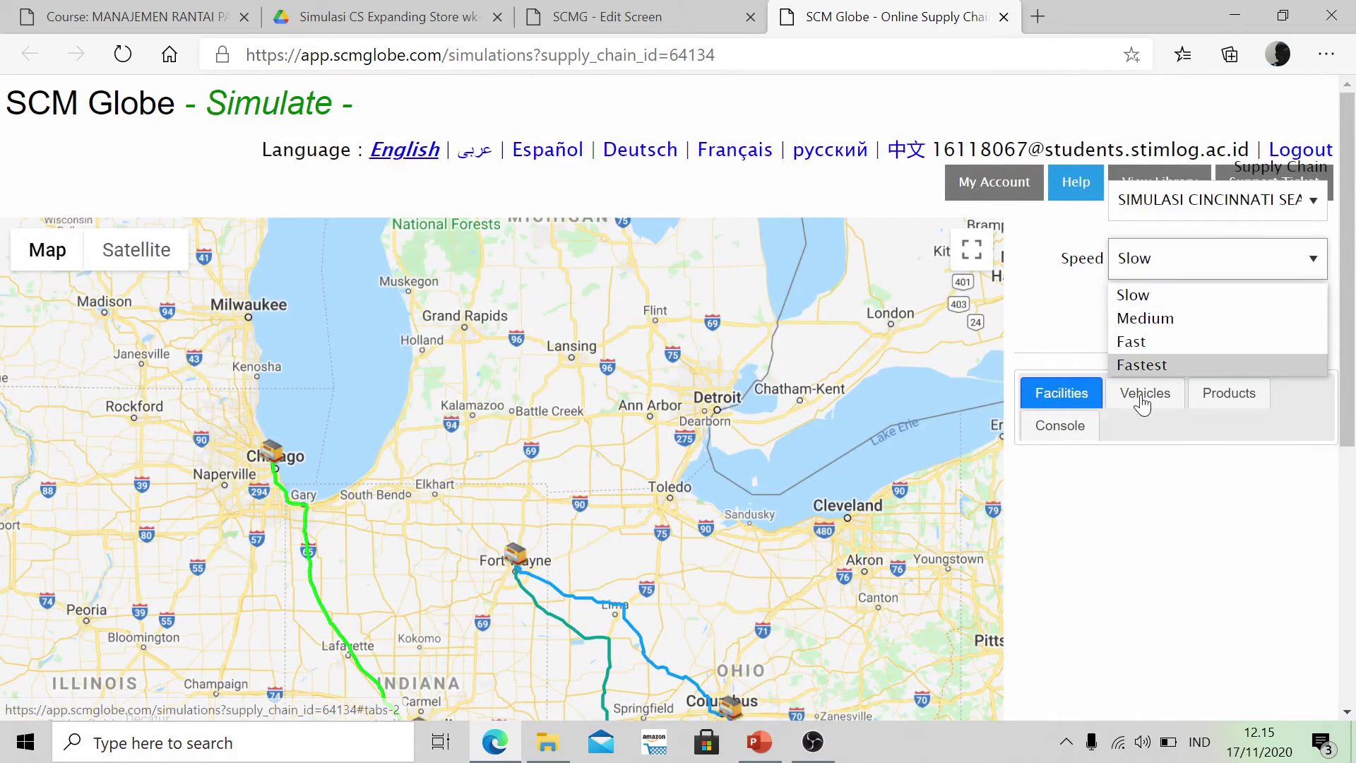
pyautogui.click(1128, 368)
pyautogui.click(1151, 330)
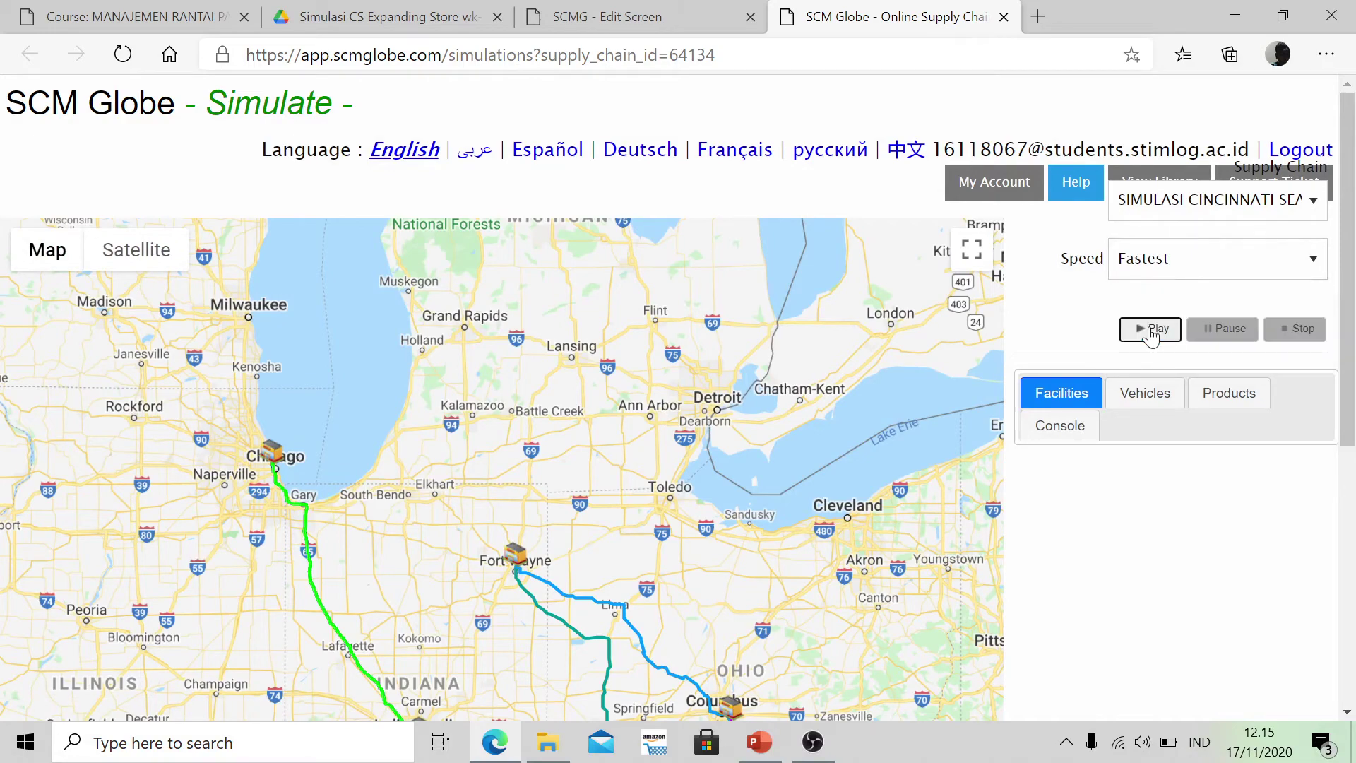
pyautogui.scroll(-6, 1264, 536)
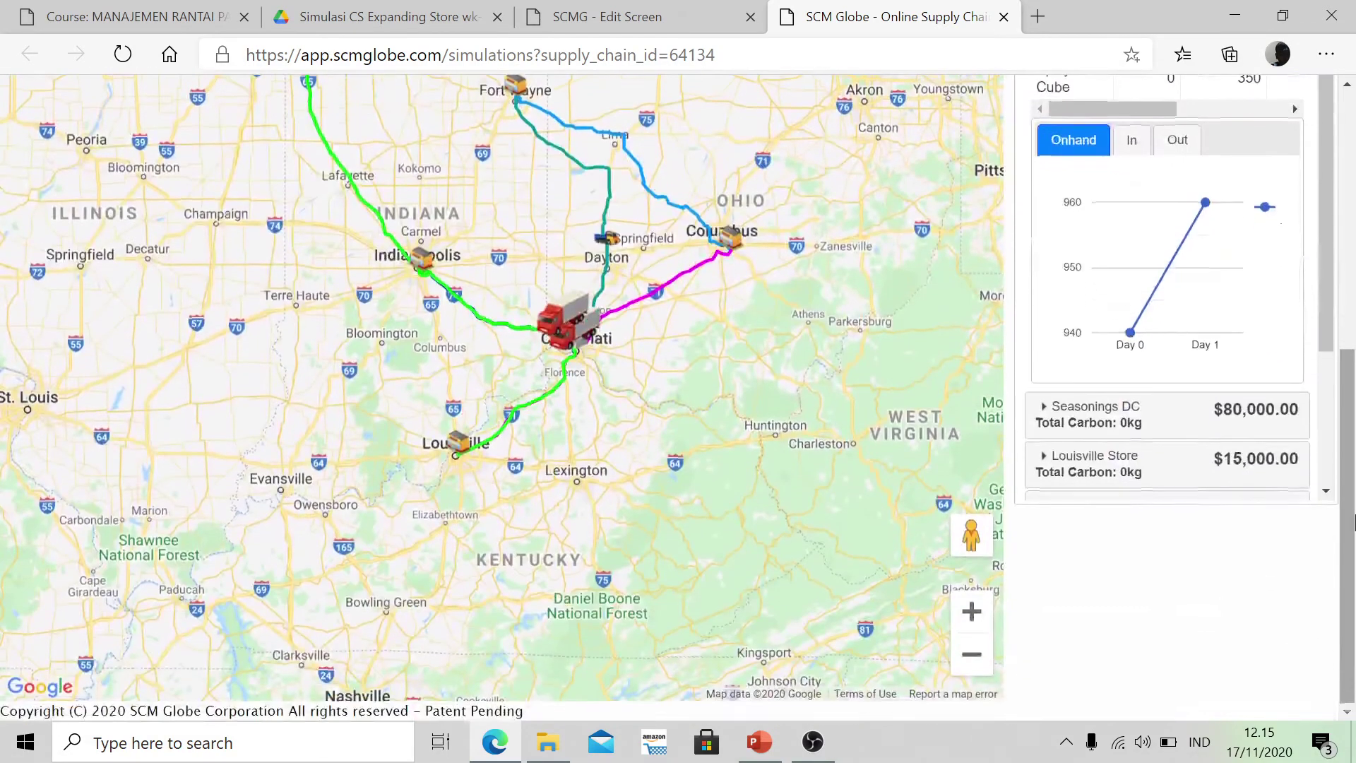
pyautogui.scroll(2, 1344, 481)
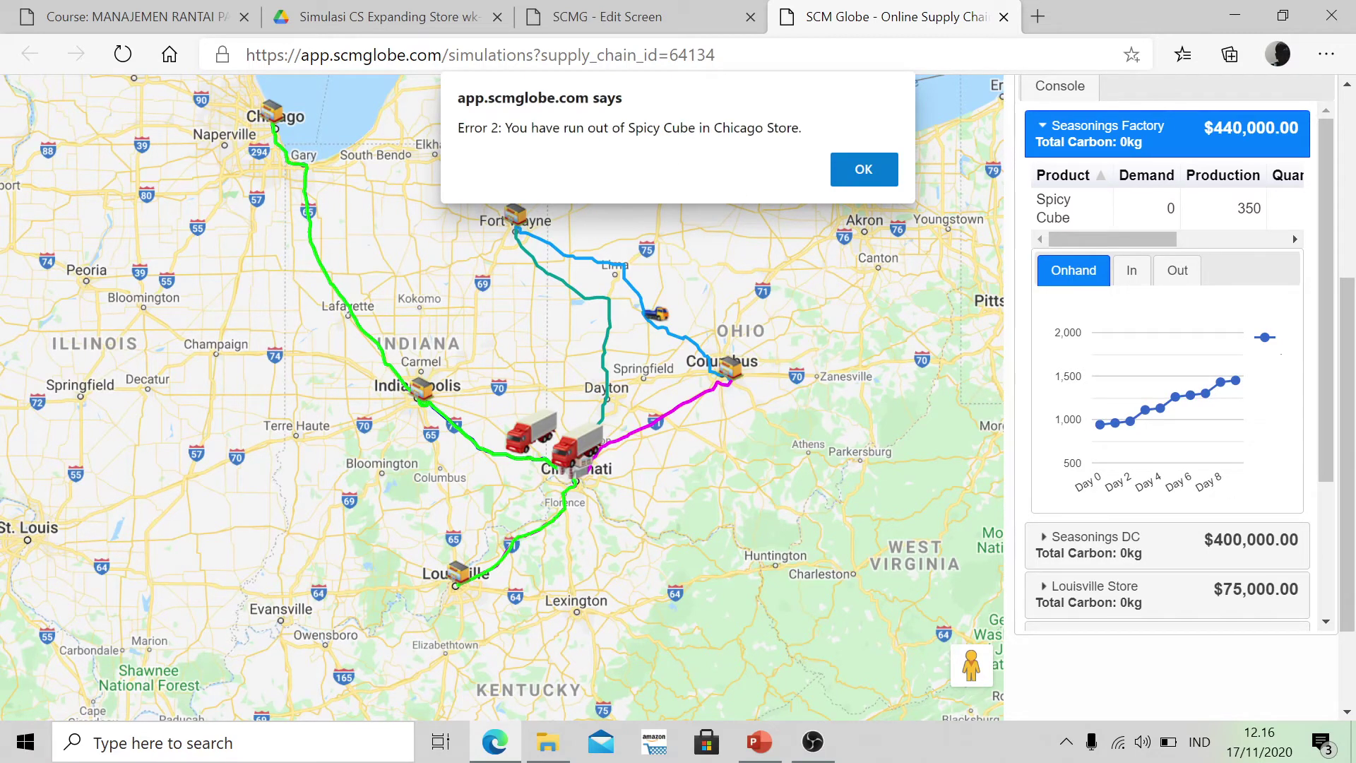
# Dismiss the simulation alert and examine the Chicago Store's facility statistics, including the Spicy Cube quantity on hand.
pyautogui.click(849, 171)
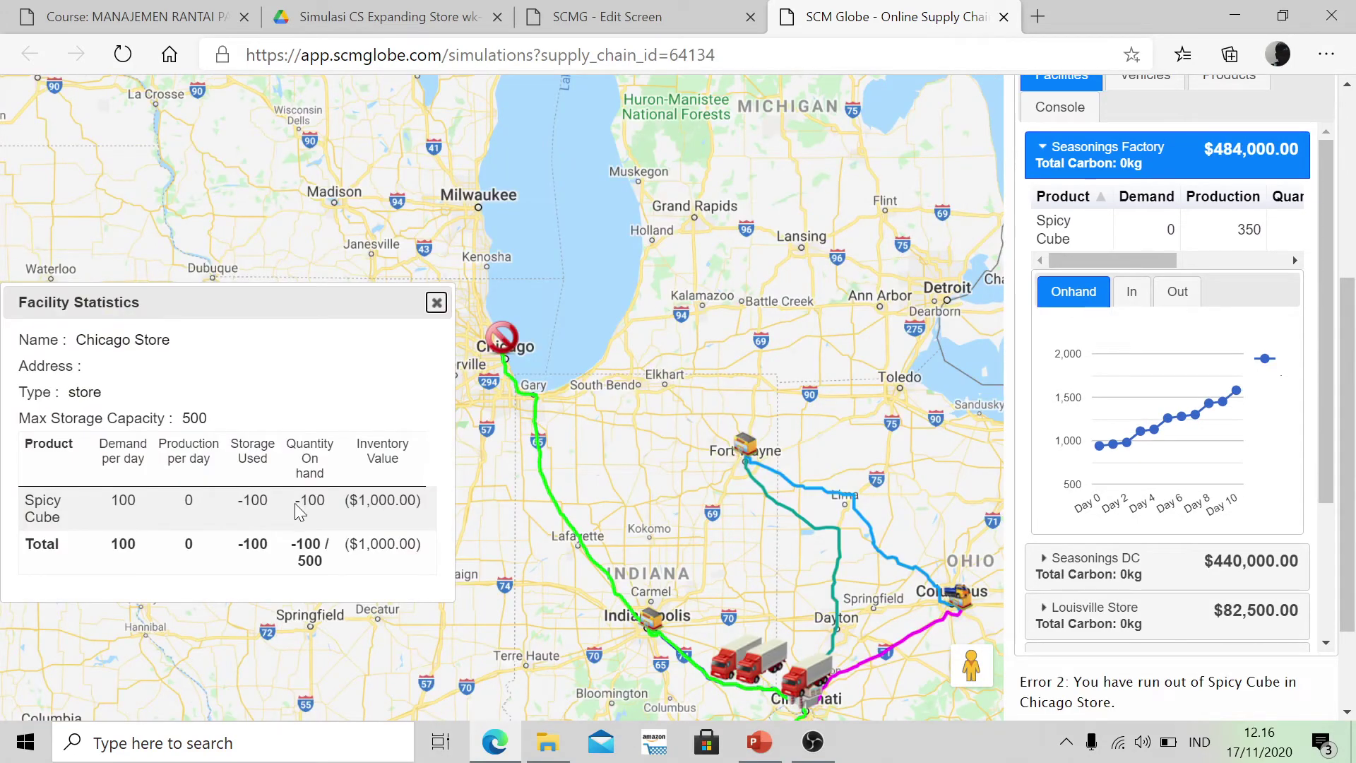
pyautogui.moveTo(293, 503); pyautogui.dragTo(327, 498)
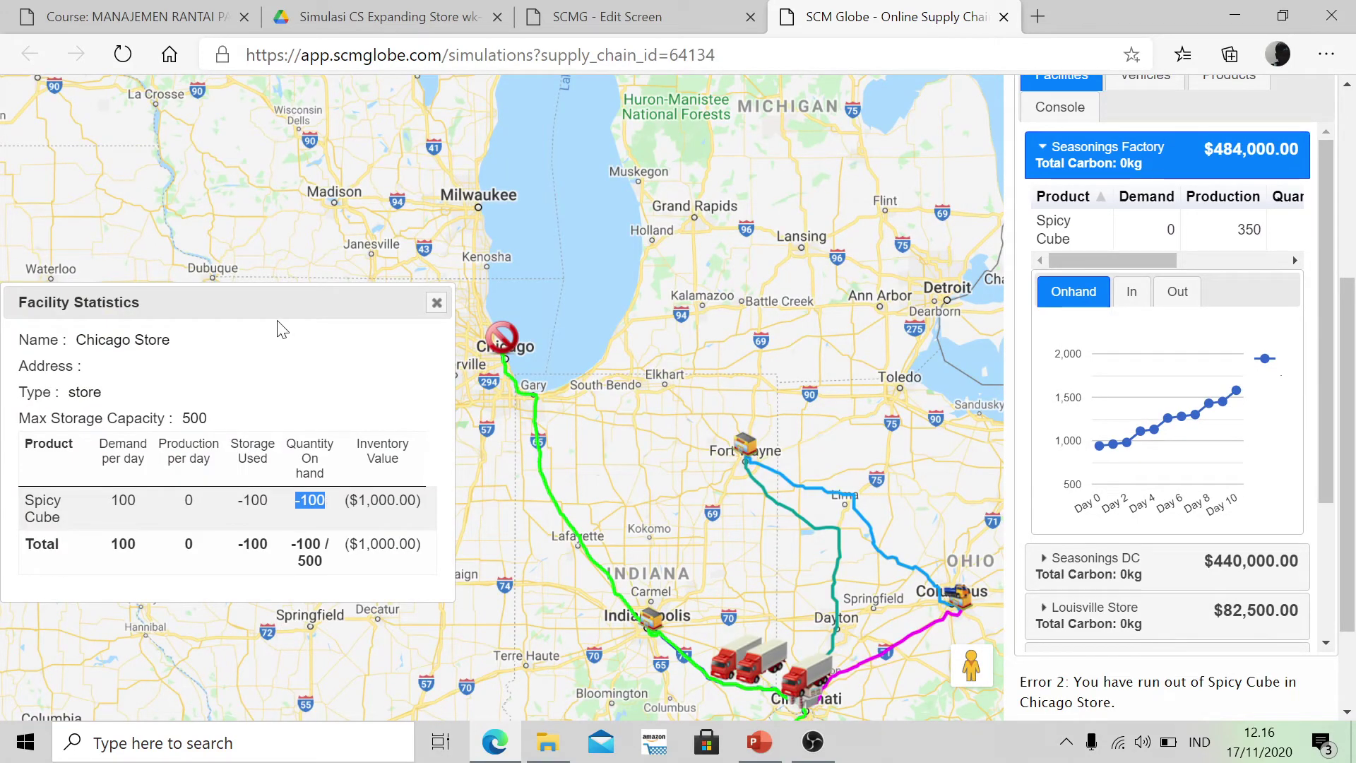
pyautogui.moveTo(266, 306); pyautogui.dragTo(501, 232)
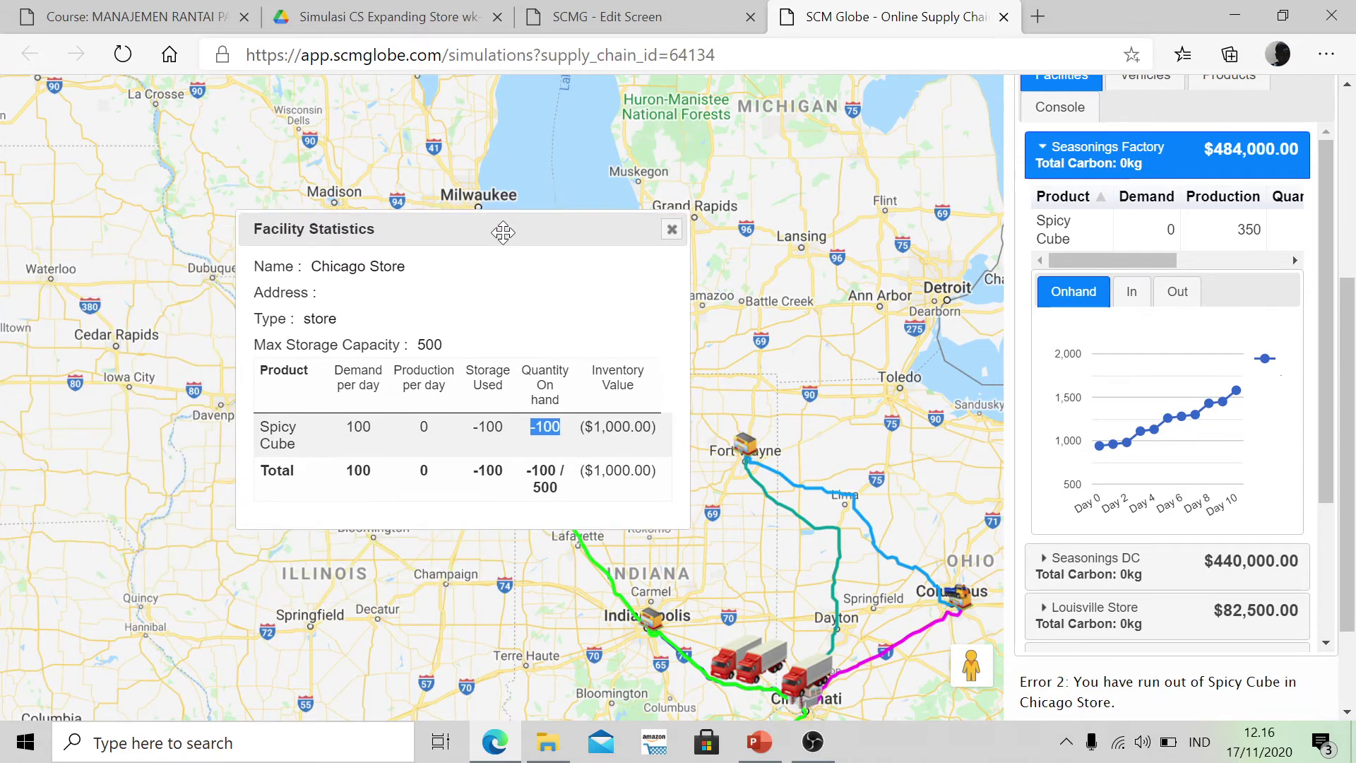
pyautogui.click(672, 231)
# Leave and close the simulation, return to the edit screen, and review the truck changes on slide 13 in PowerPoint.
pyautogui.click(676, 9)
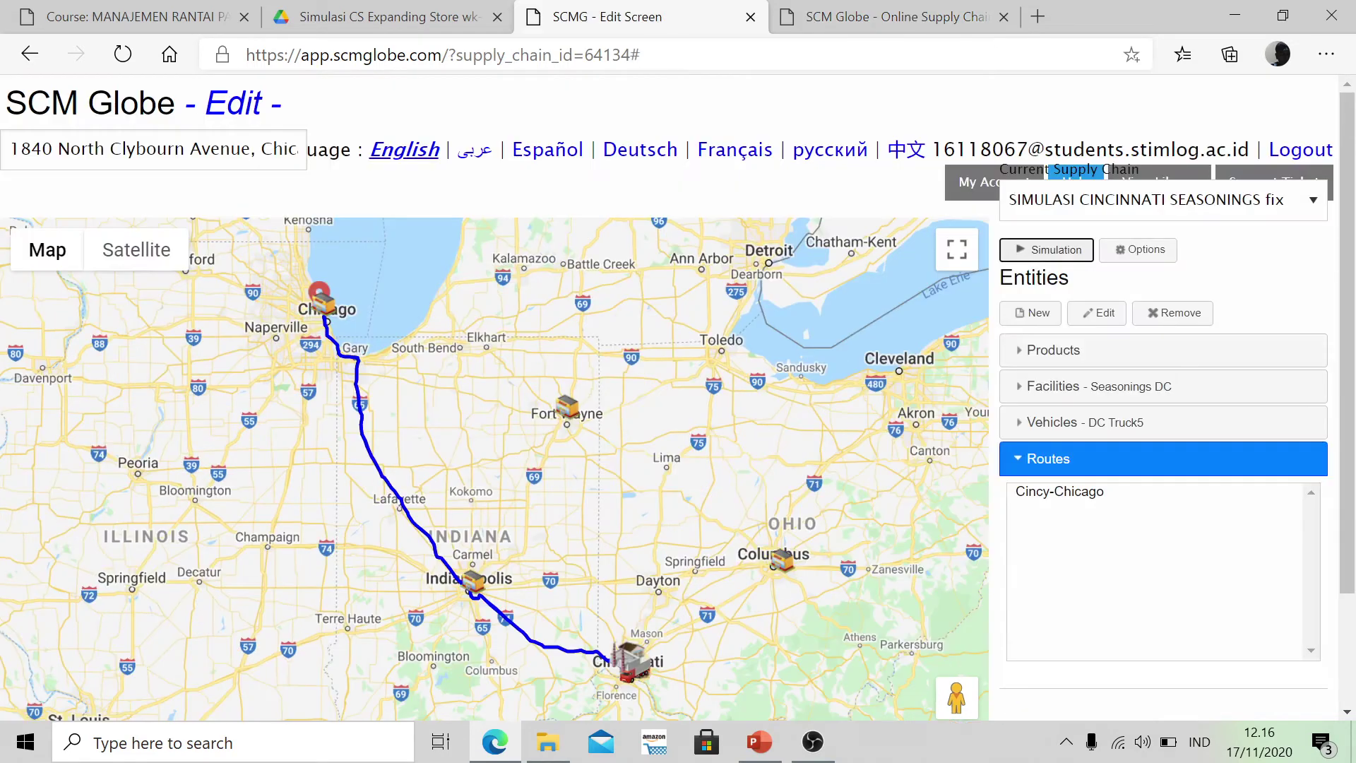
pyautogui.hotkey('alt', 'Tab')
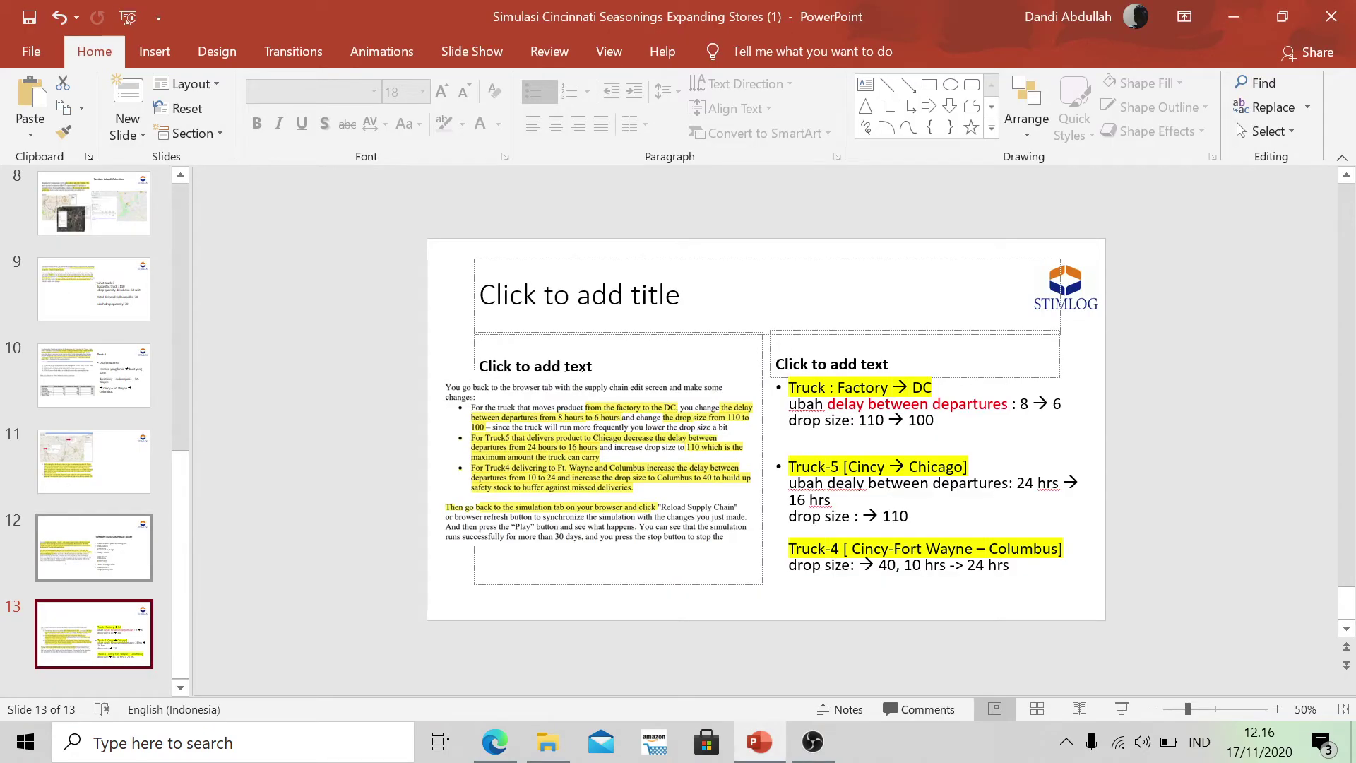
pyautogui.hotkey('alt', 'Tab')
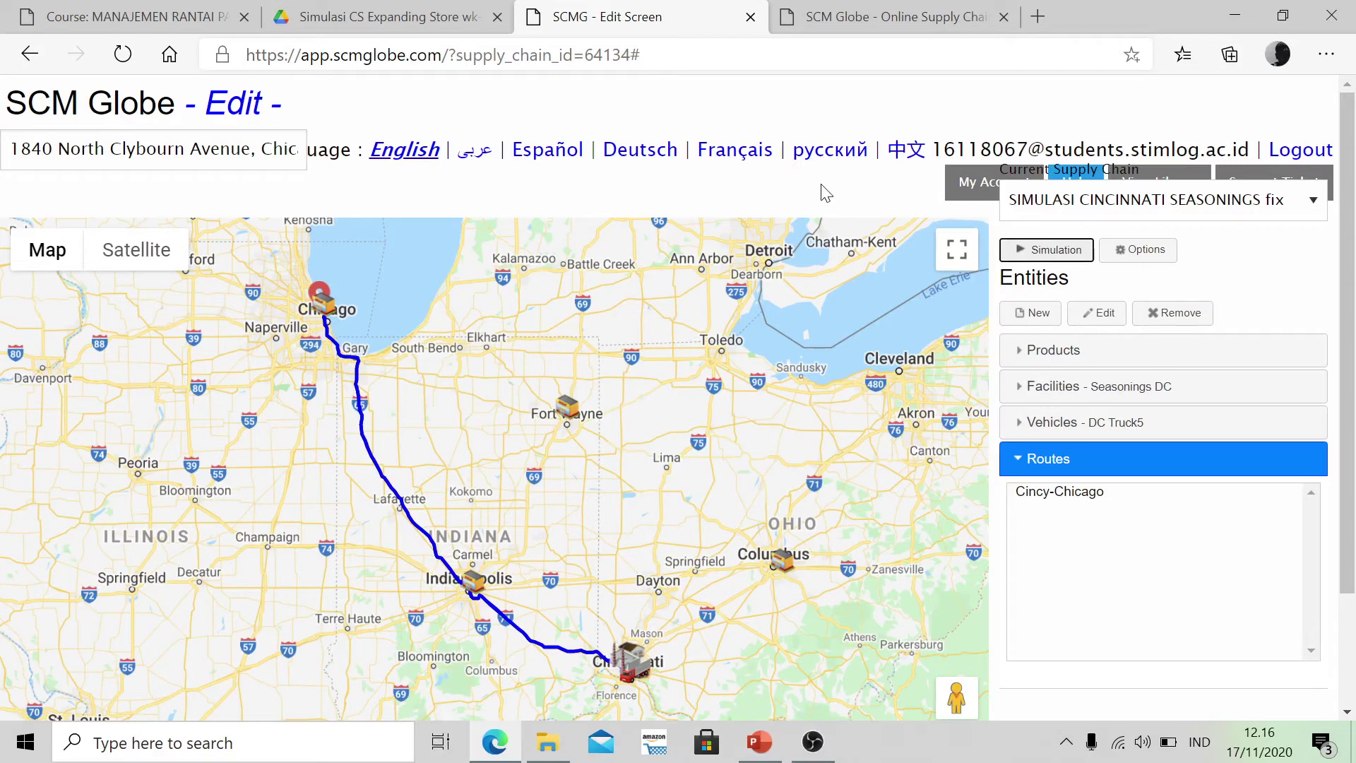
pyautogui.click(836, 11)
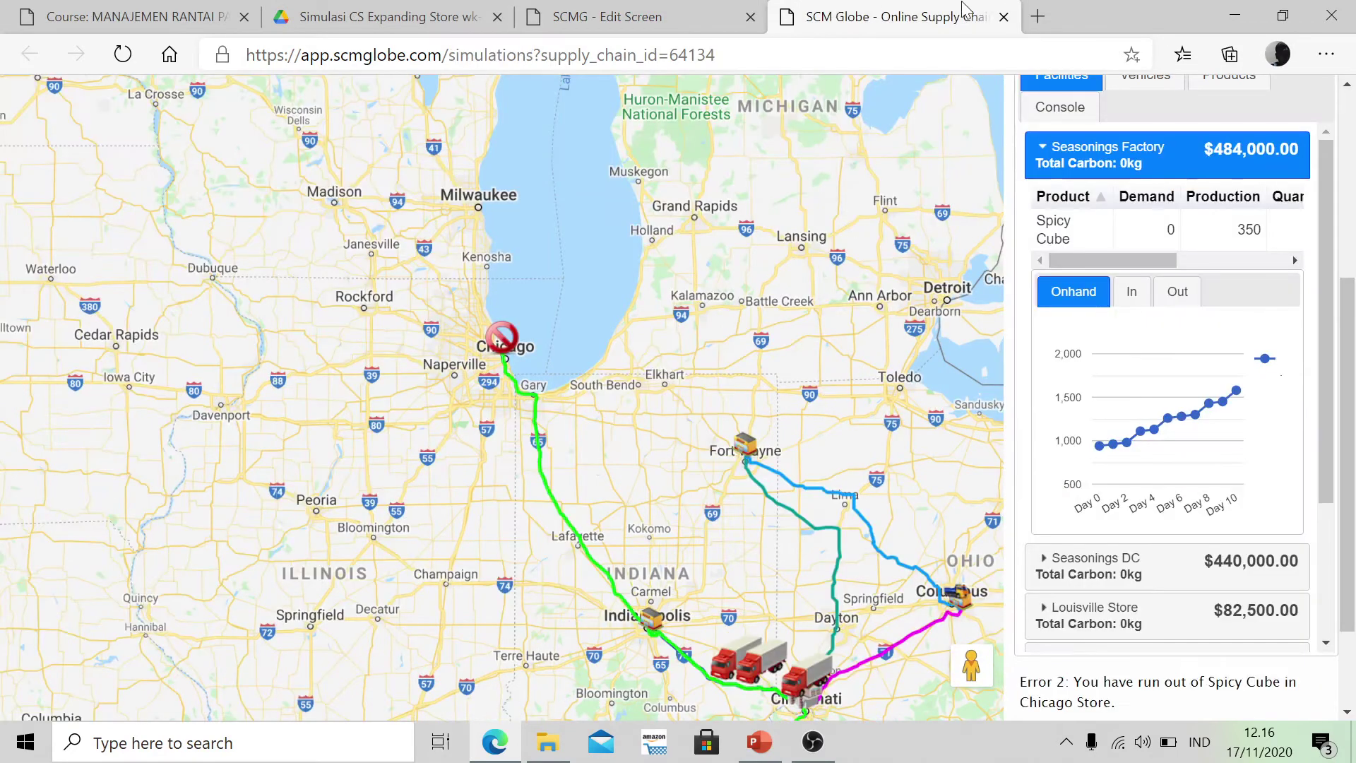
pyautogui.click(1003, 17)
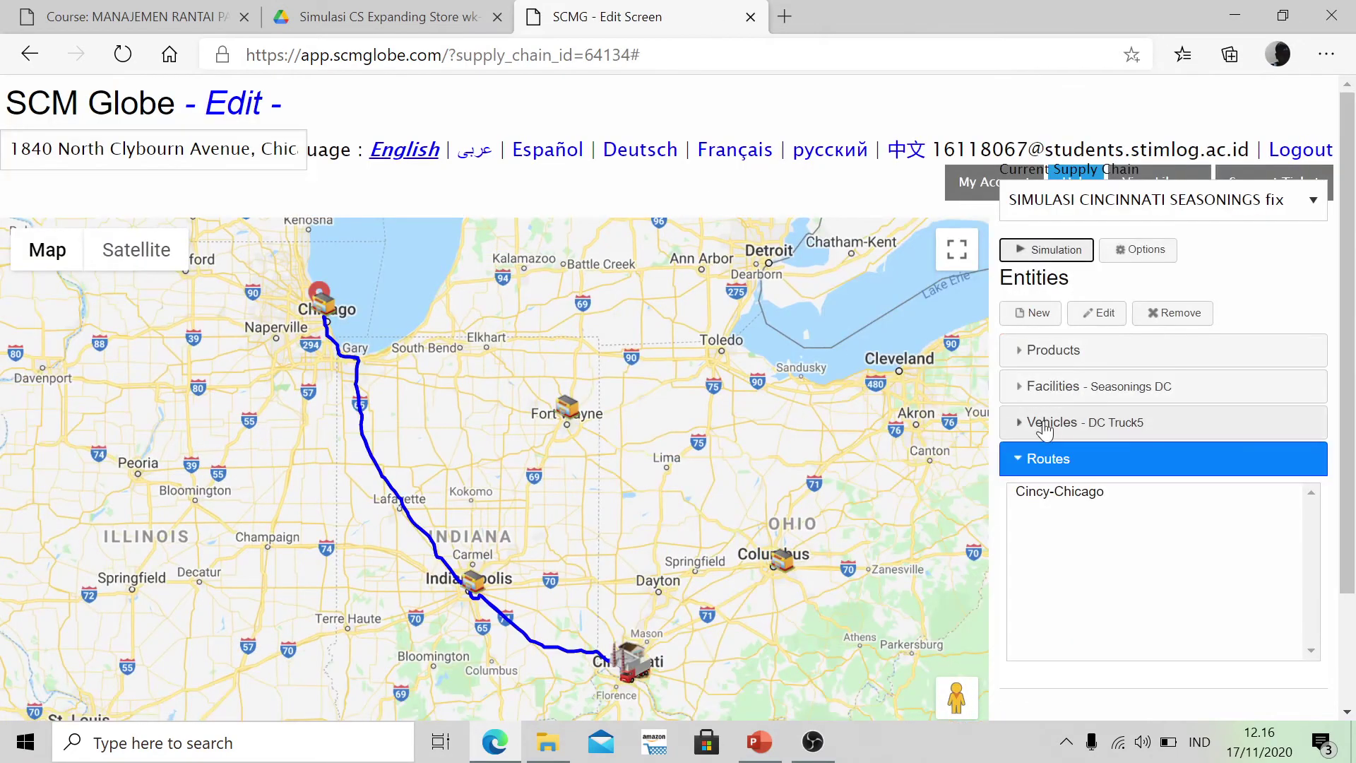
pyautogui.click(1047, 425)
pyautogui.hotkey('alt', 'Tab')
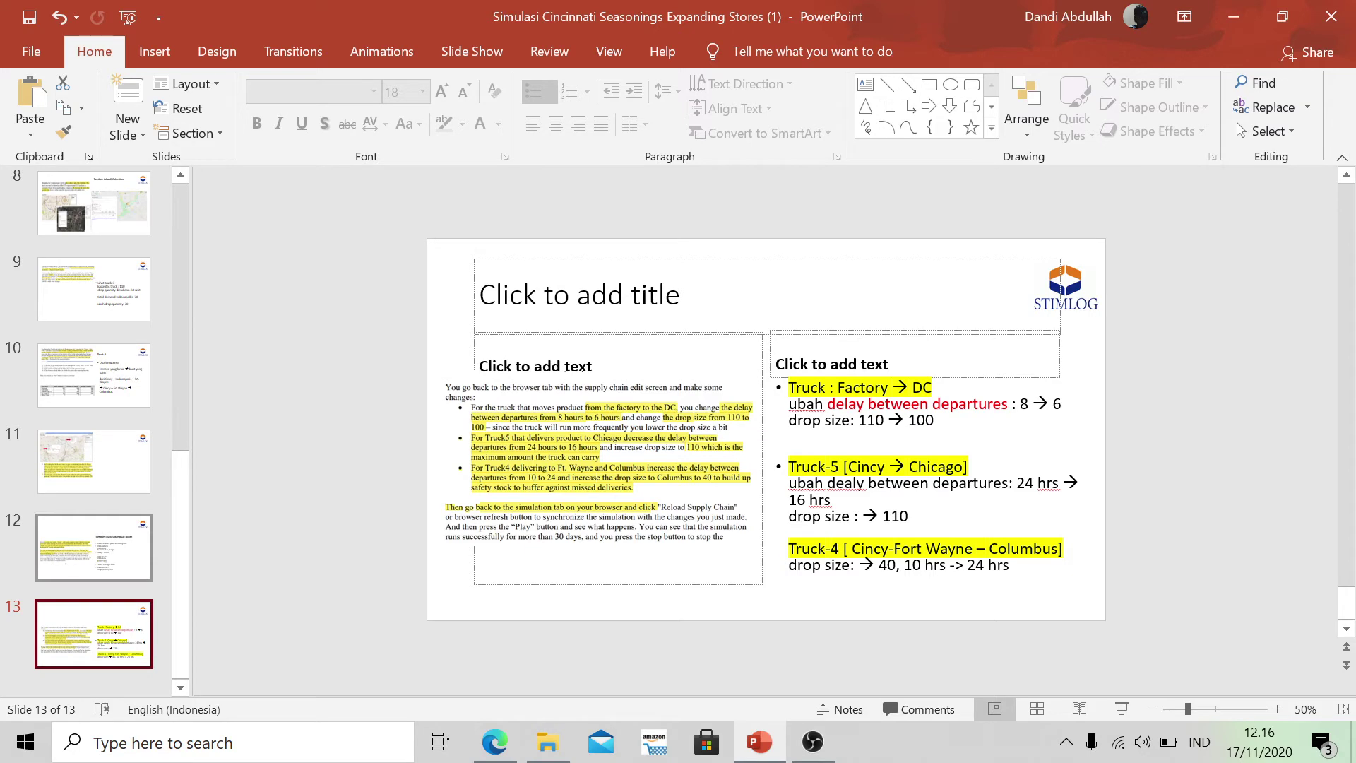
pyautogui.hotkey('alt', 'Tab')
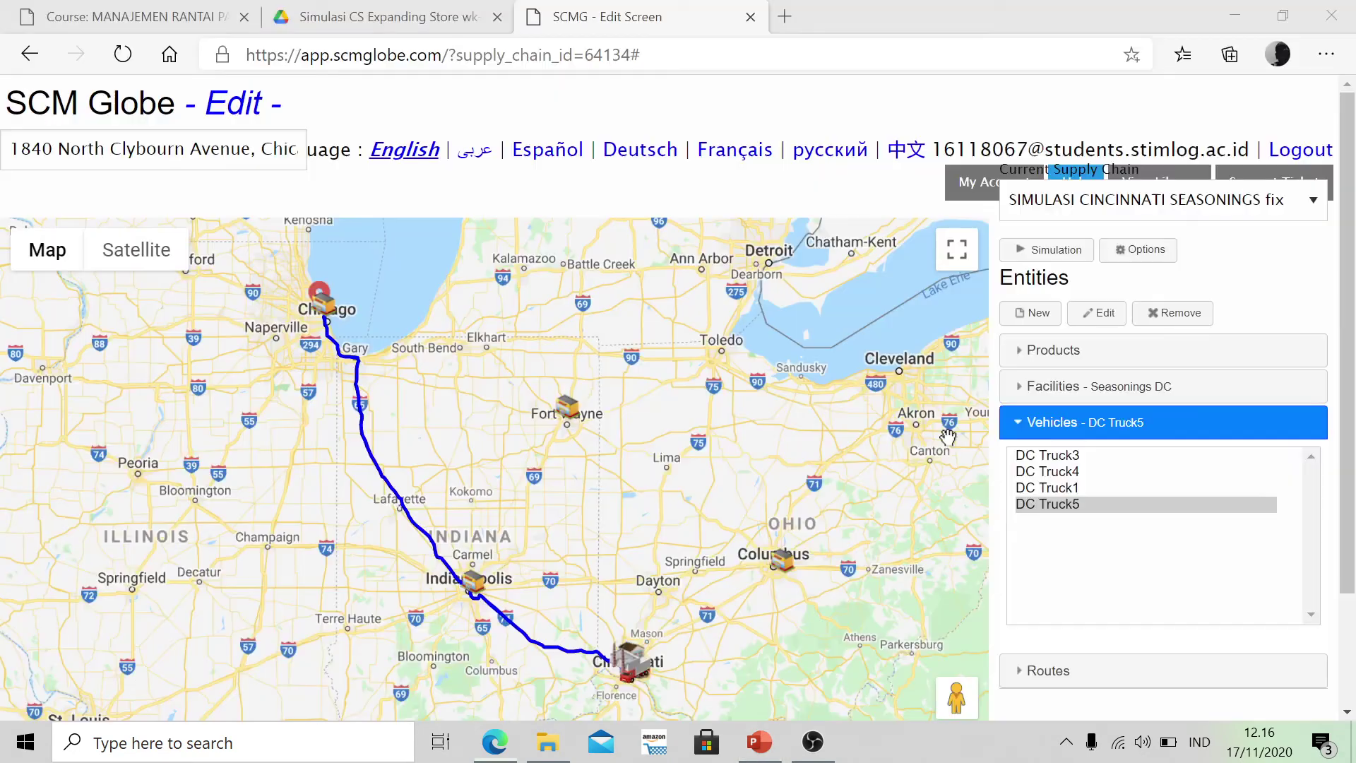
# Set the delay between departures of the Seasonings Factory's Factory Truck 1 to 6 hours, as listed on the PowerPoint slide, and save it.
pyautogui.click(1106, 404)
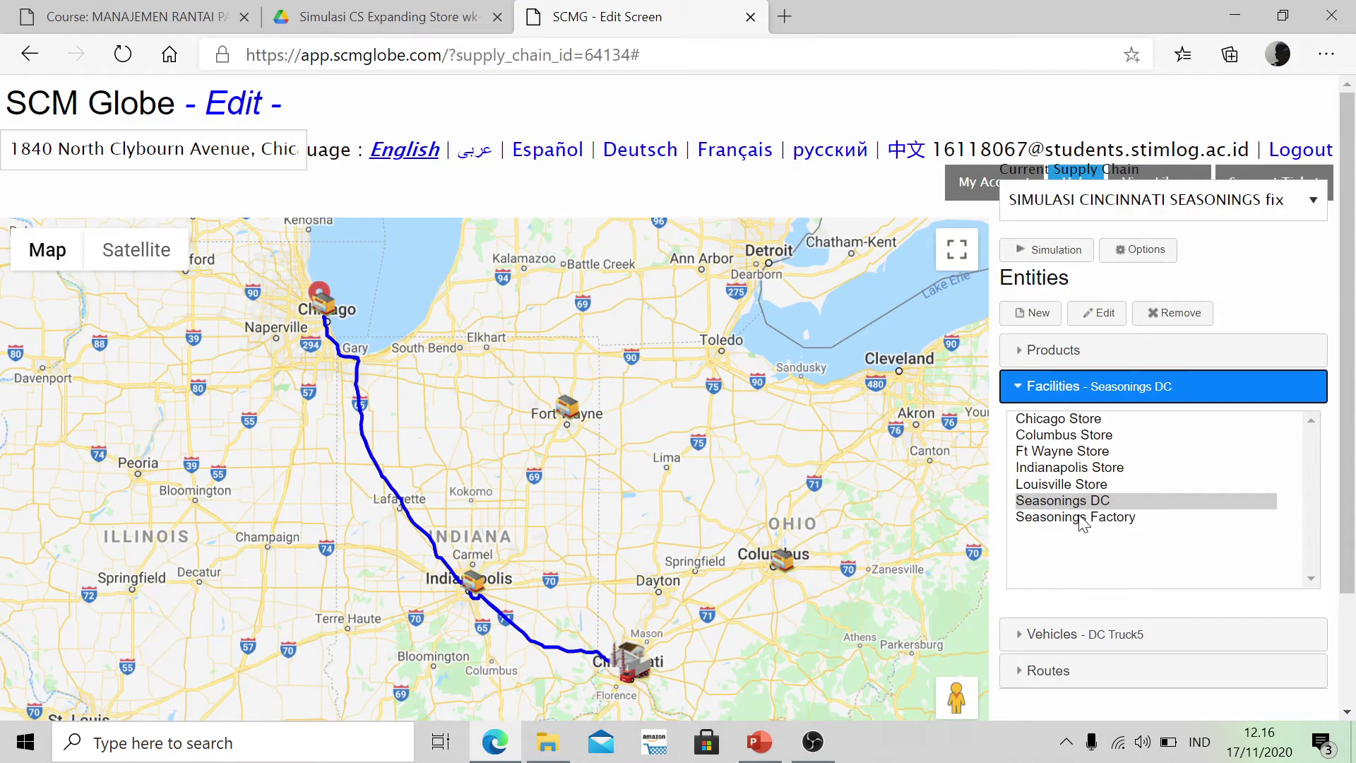
pyautogui.click(1080, 519)
pyautogui.doubleClick(1081, 520)
pyautogui.click(1060, 634)
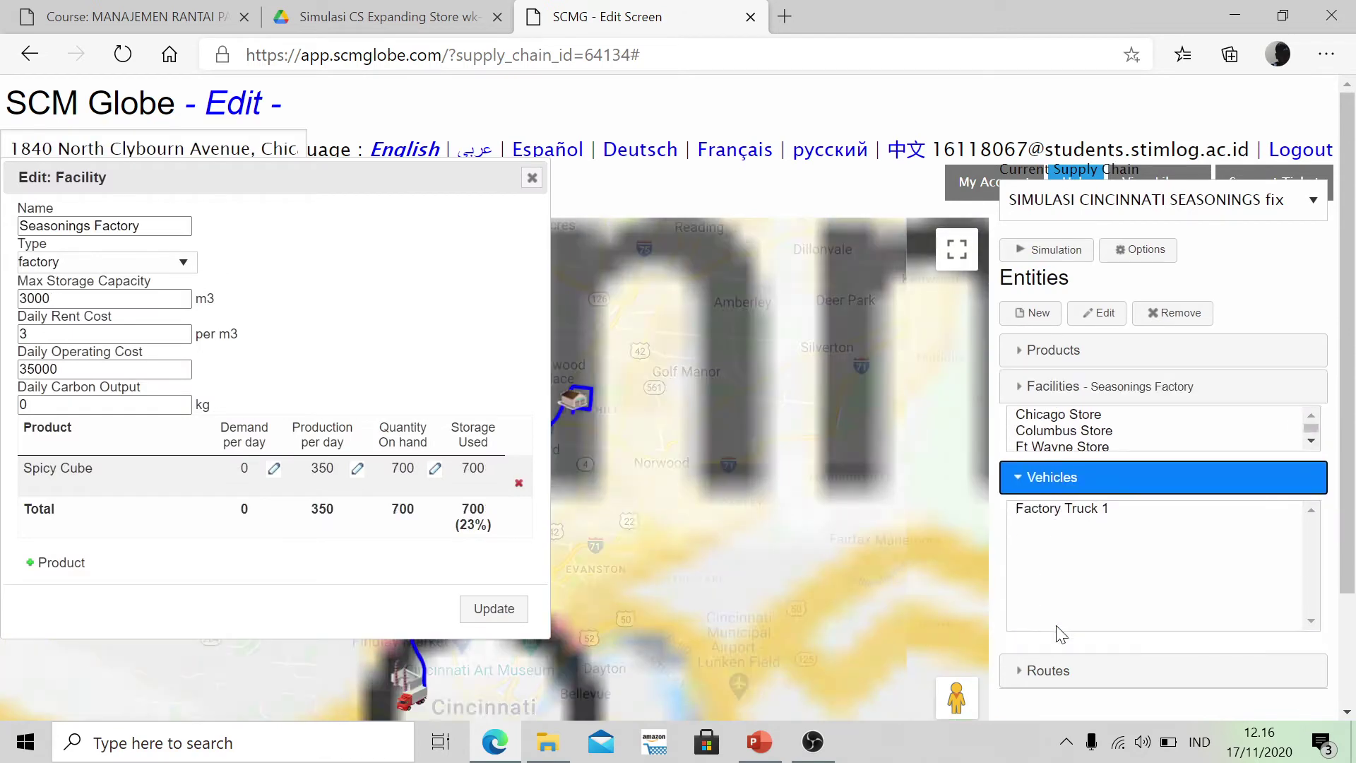
pyautogui.doubleClick(1061, 459)
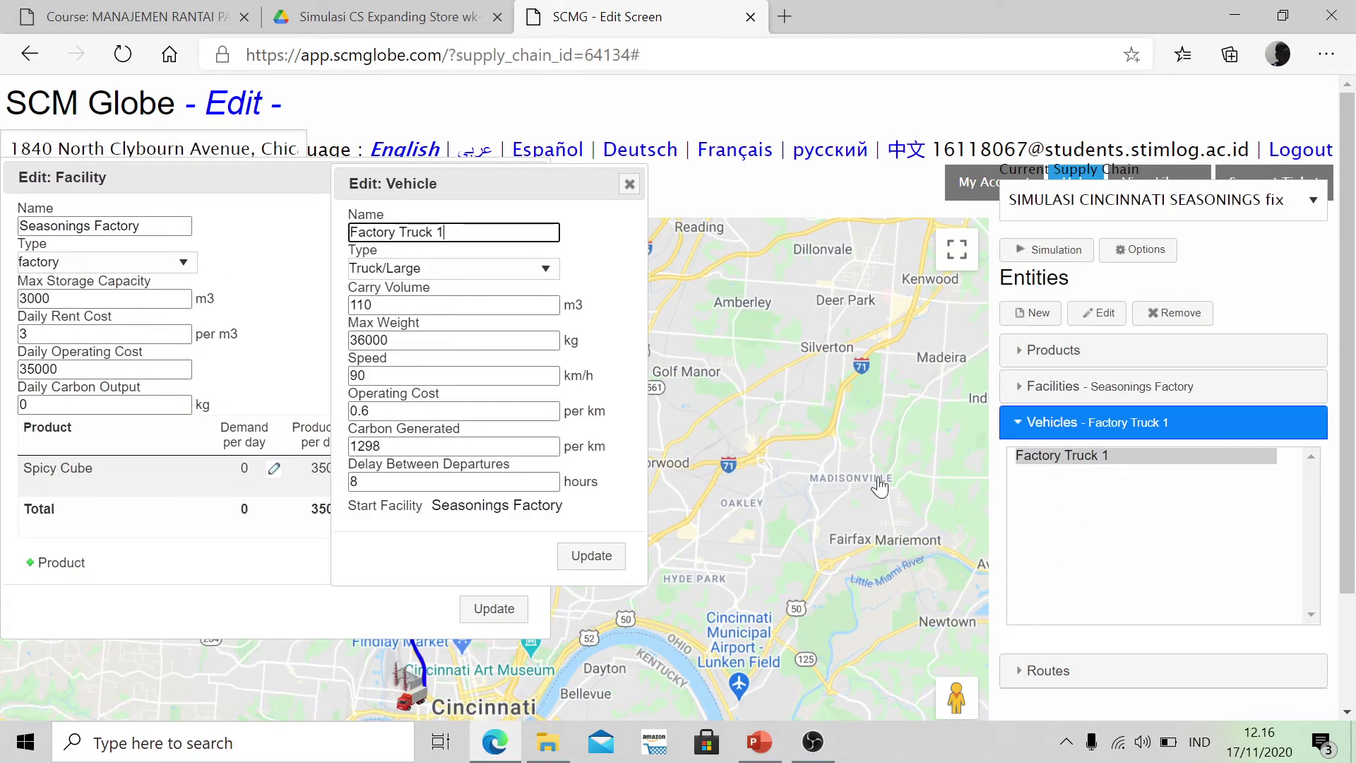
pyautogui.hotkey('alt', 'Tab')
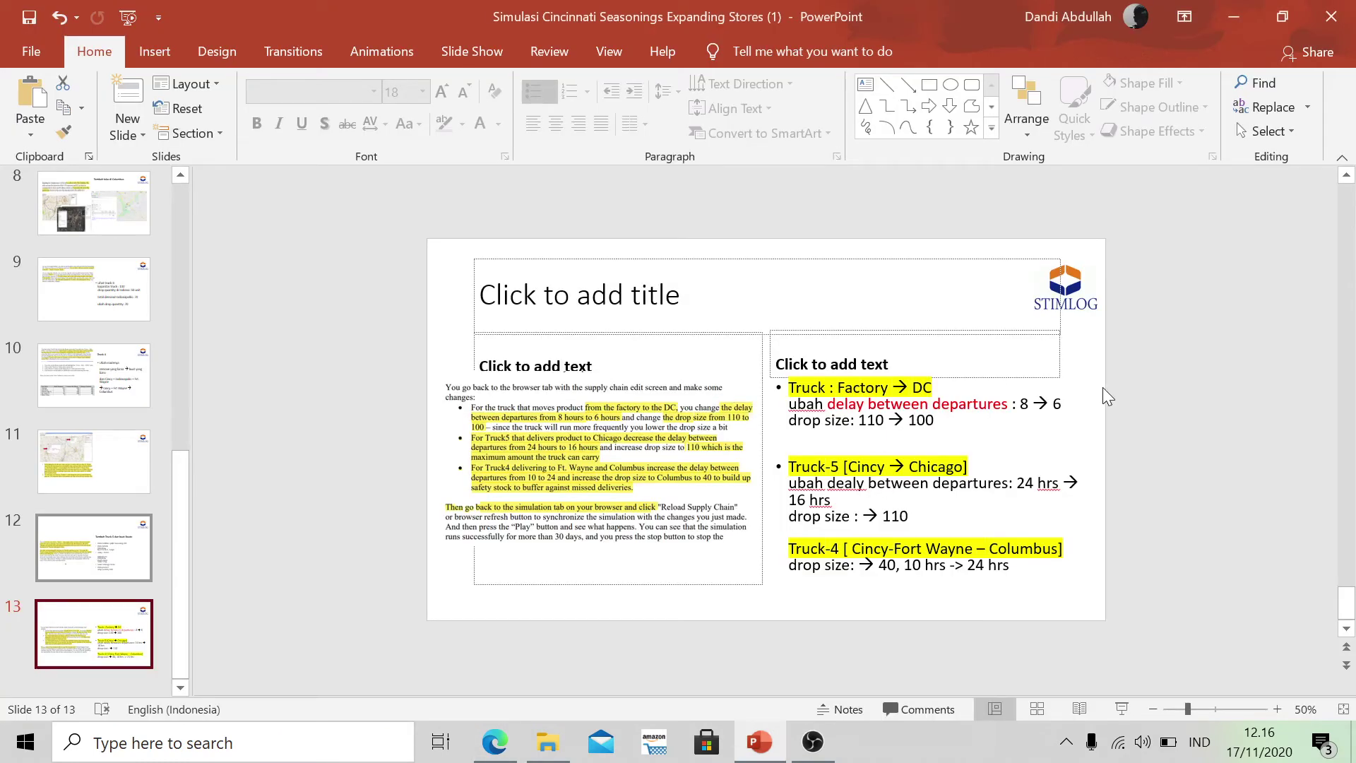
pyautogui.hotkey('alt', 'Tab')
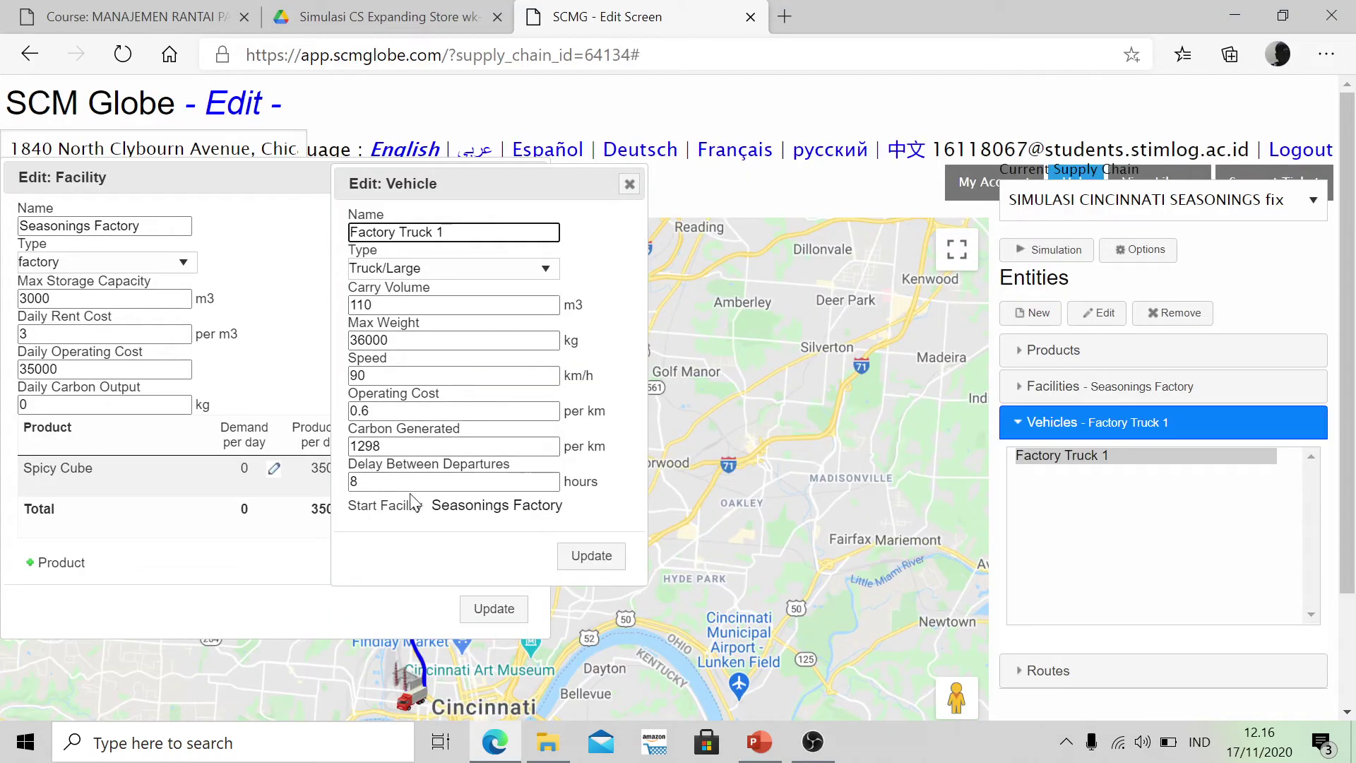
pyautogui.click(355, 481)
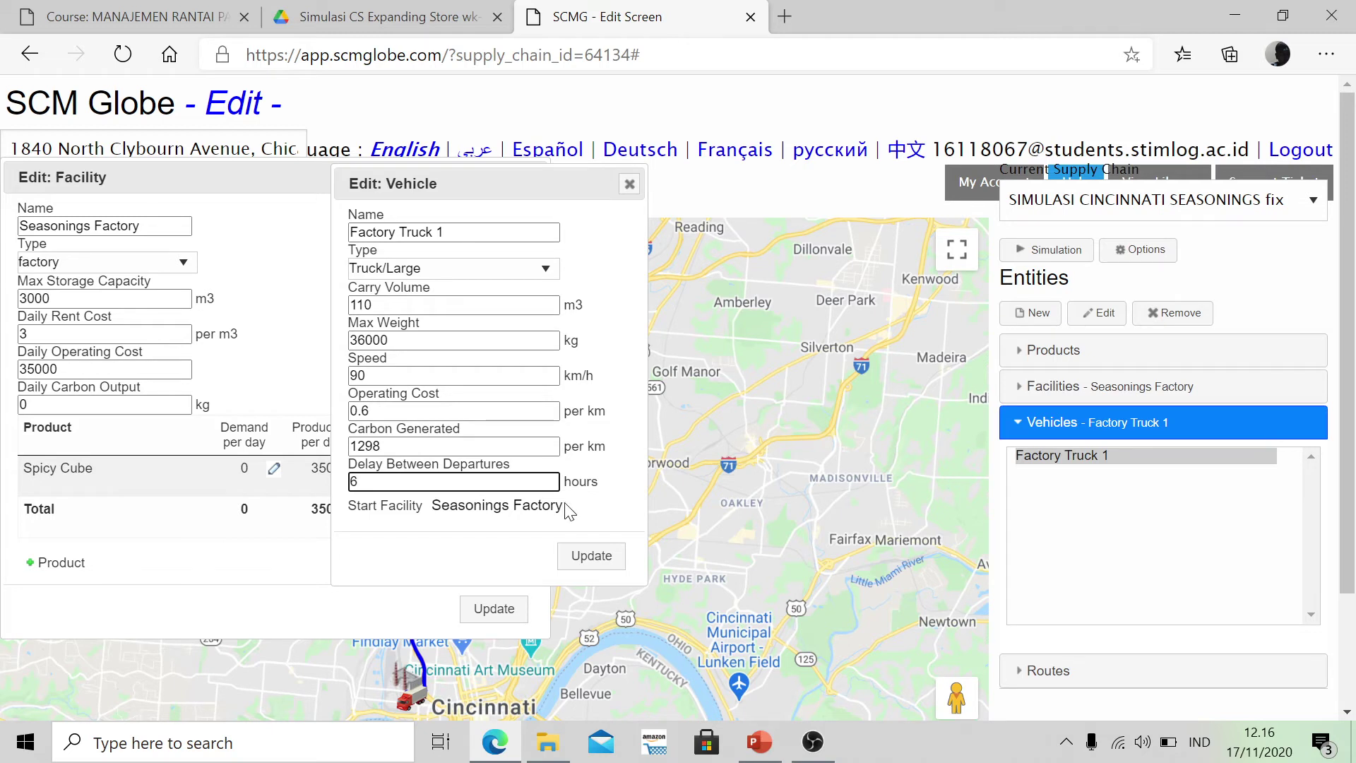
pyautogui.click(588, 555)
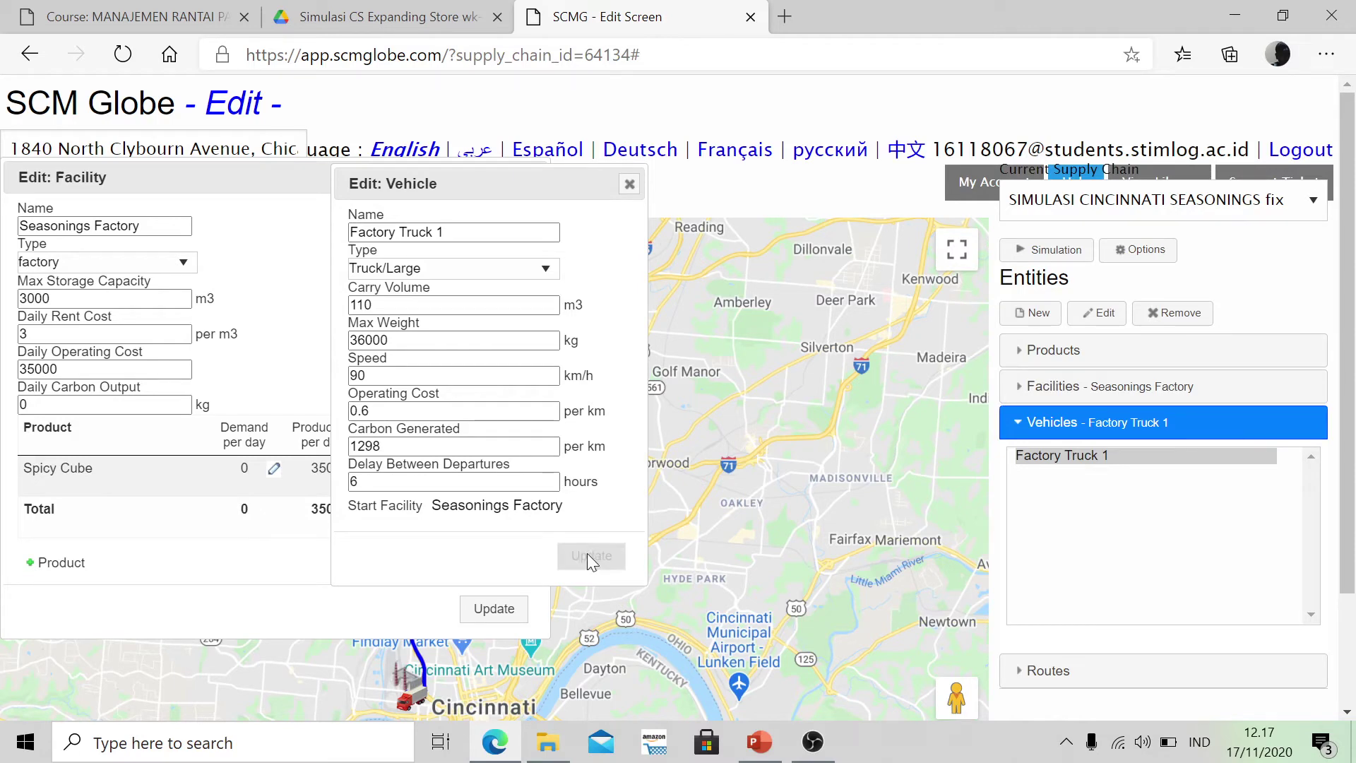
# Try to set the Spicy Cube drop quantity on the Factory to DC route to 100, and reload the edit screen.
pyautogui.click(1032, 671)
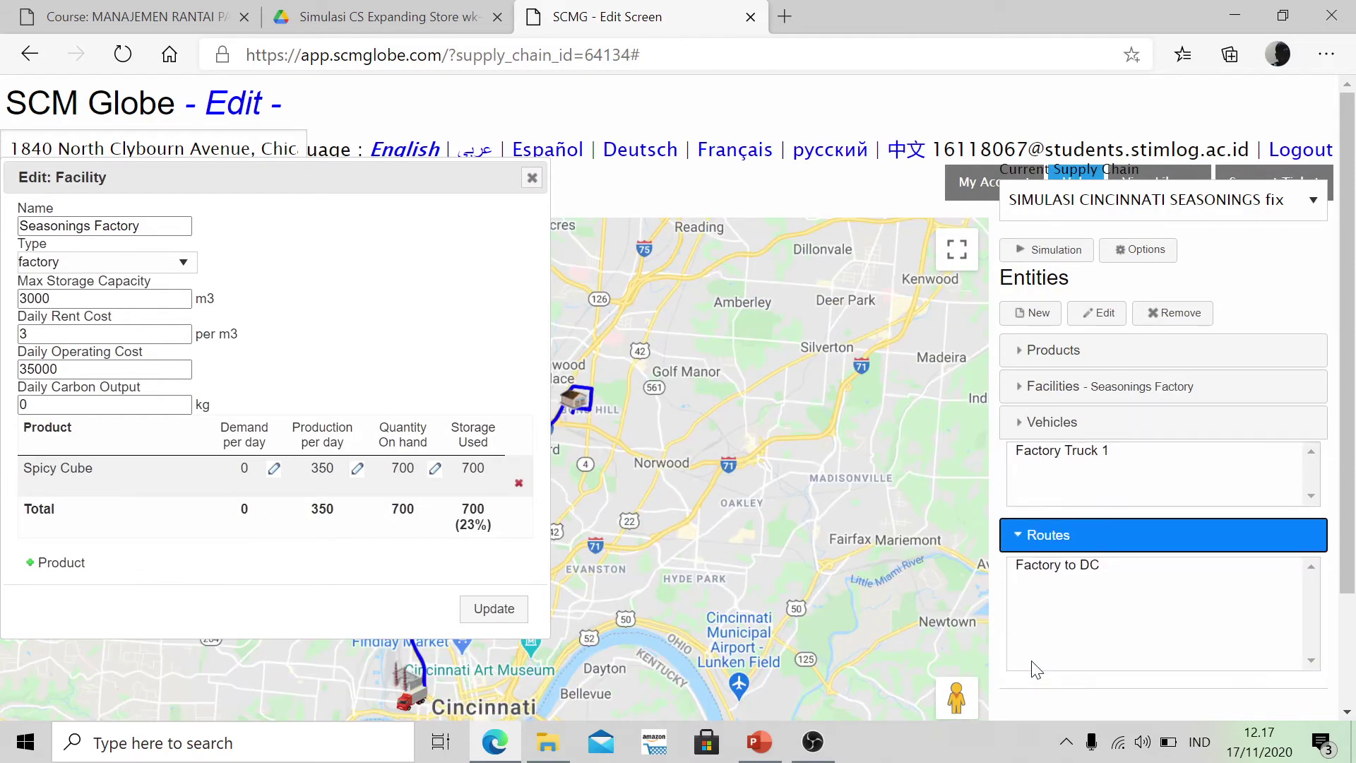
pyautogui.doubleClick(1074, 490)
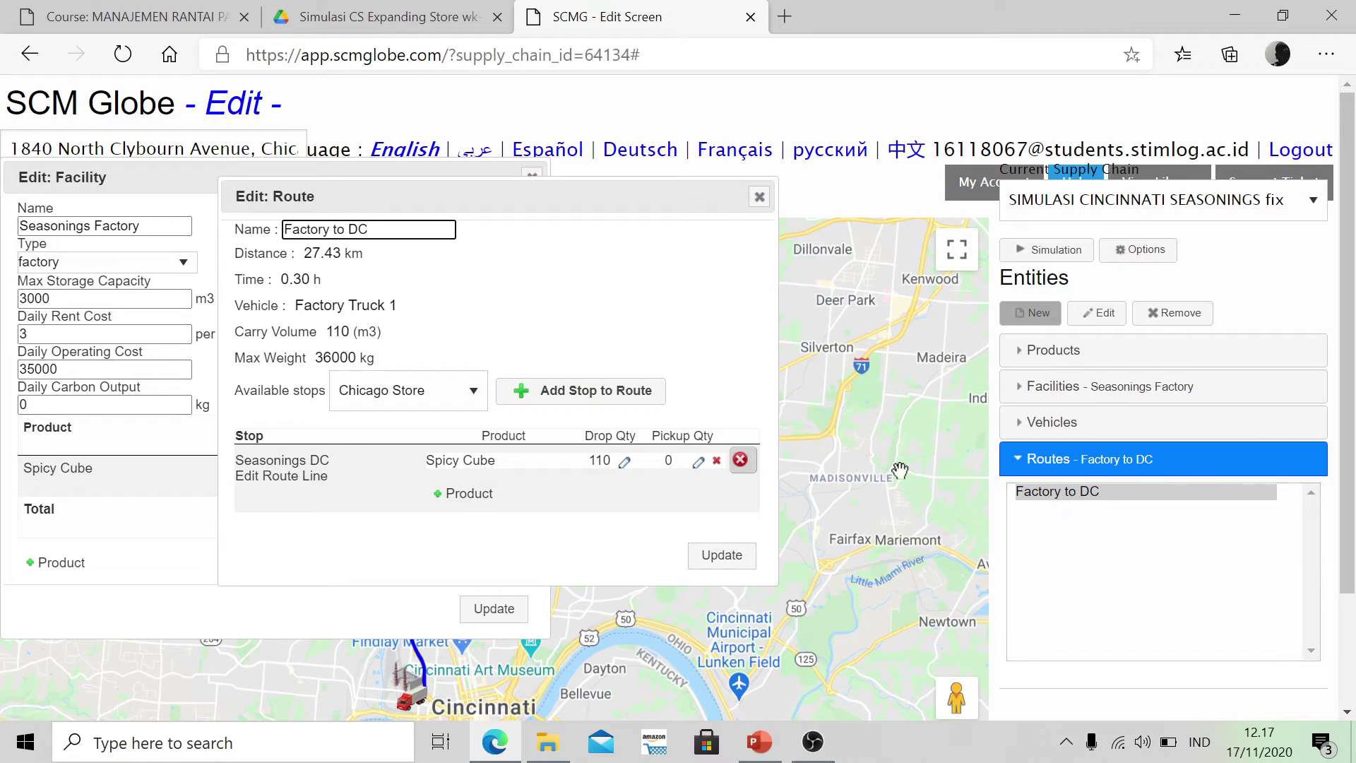
pyautogui.hotkey('alt', 'Tab')
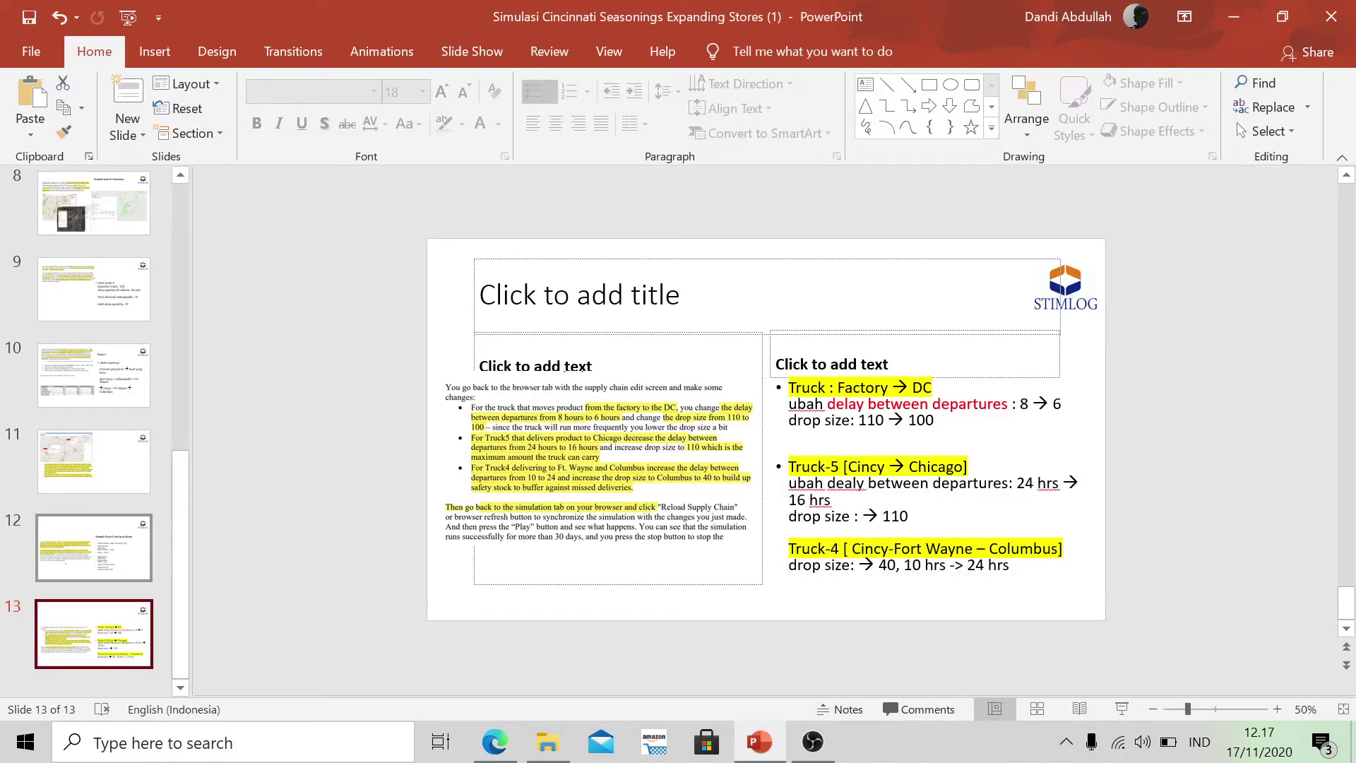
pyautogui.hotkey('alt', 'Tab')
pyautogui.click(624, 461)
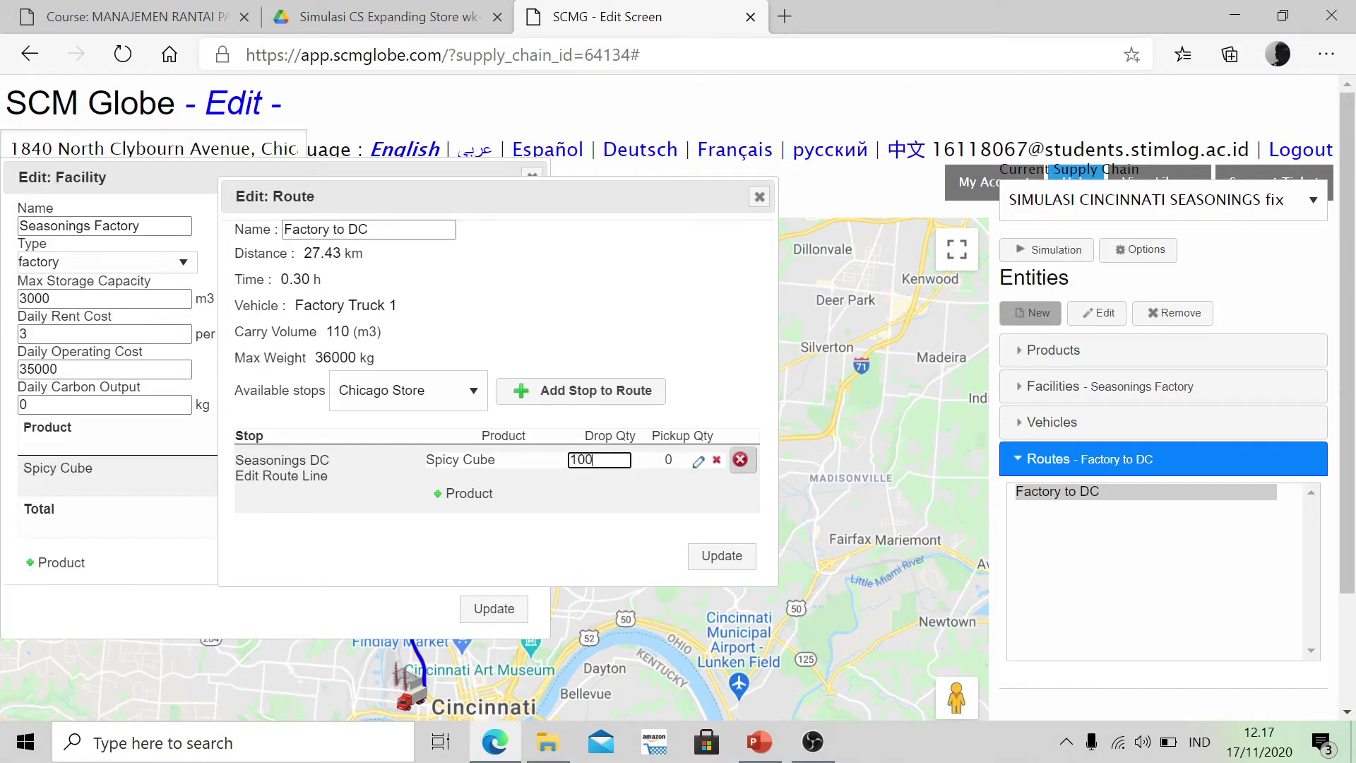
pyautogui.click(704, 554)
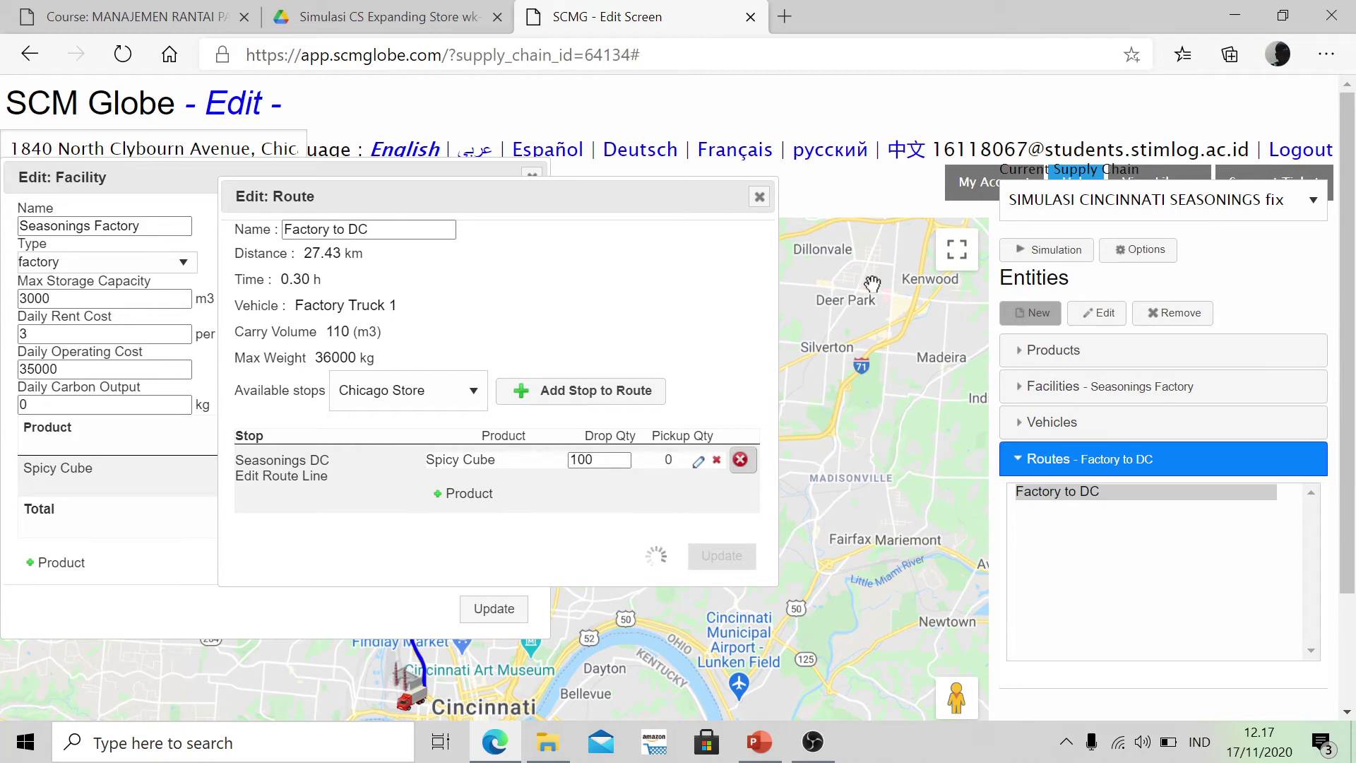
pyautogui.click(759, 197)
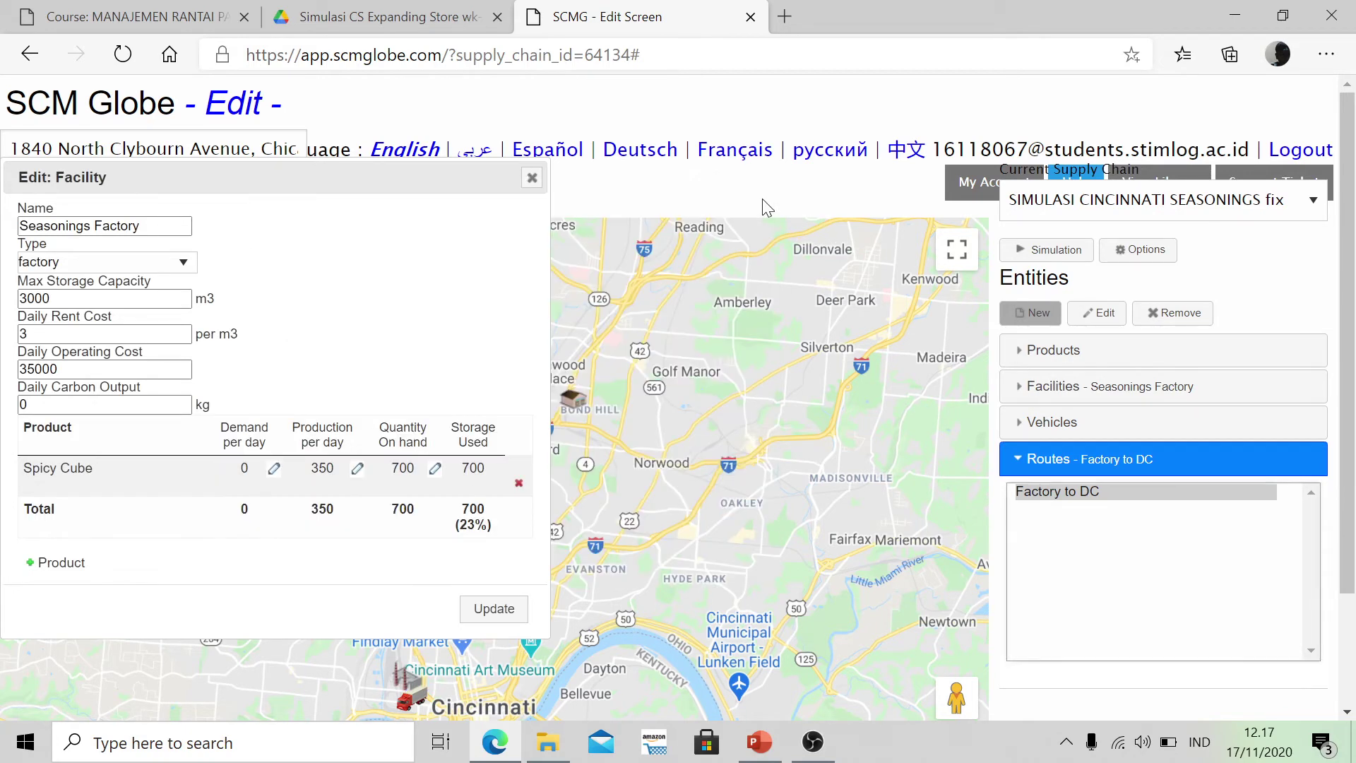
pyautogui.rightClick(766, 206)
pyautogui.click(825, 297)
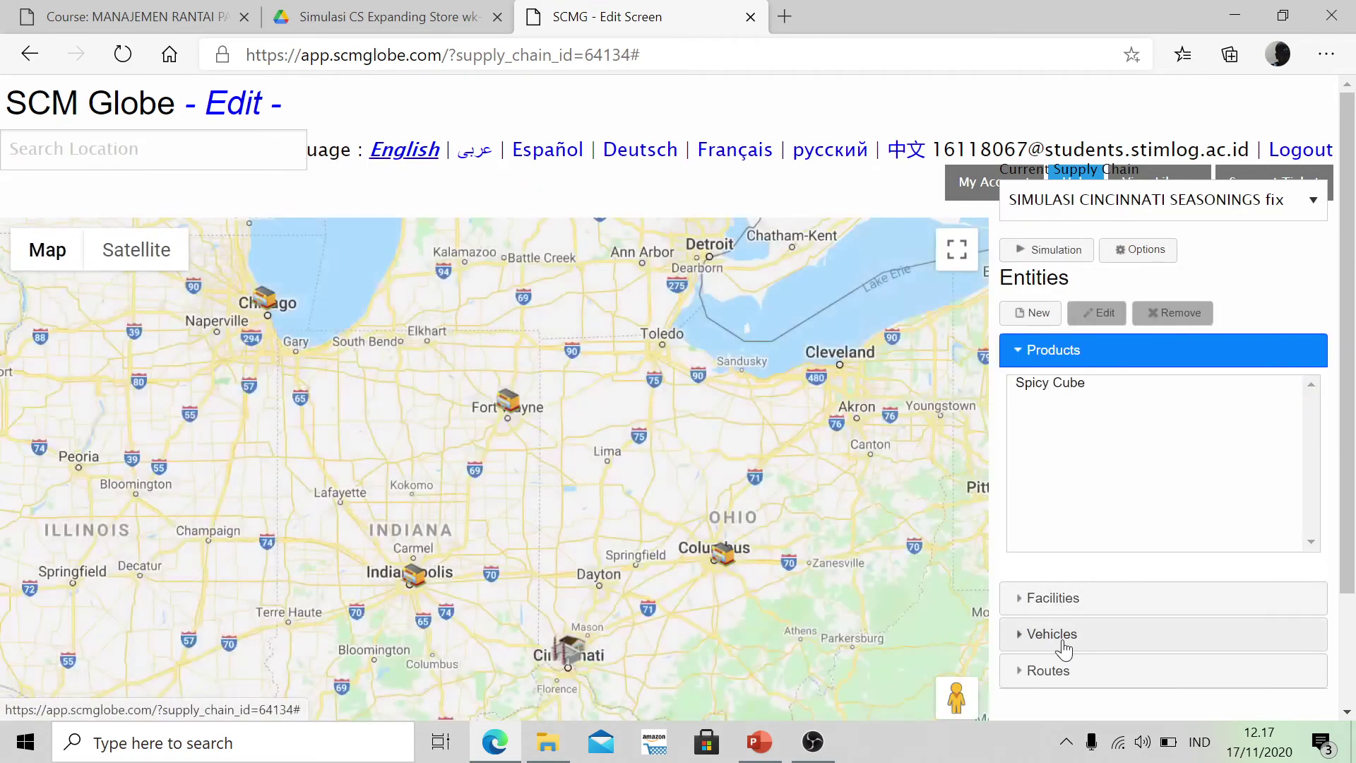
# Set the Spicy Cube drop quantity at Seasonings DC on the Factory to DC route to 100, save it, and close the truck's details.
pyautogui.click(1064, 644)
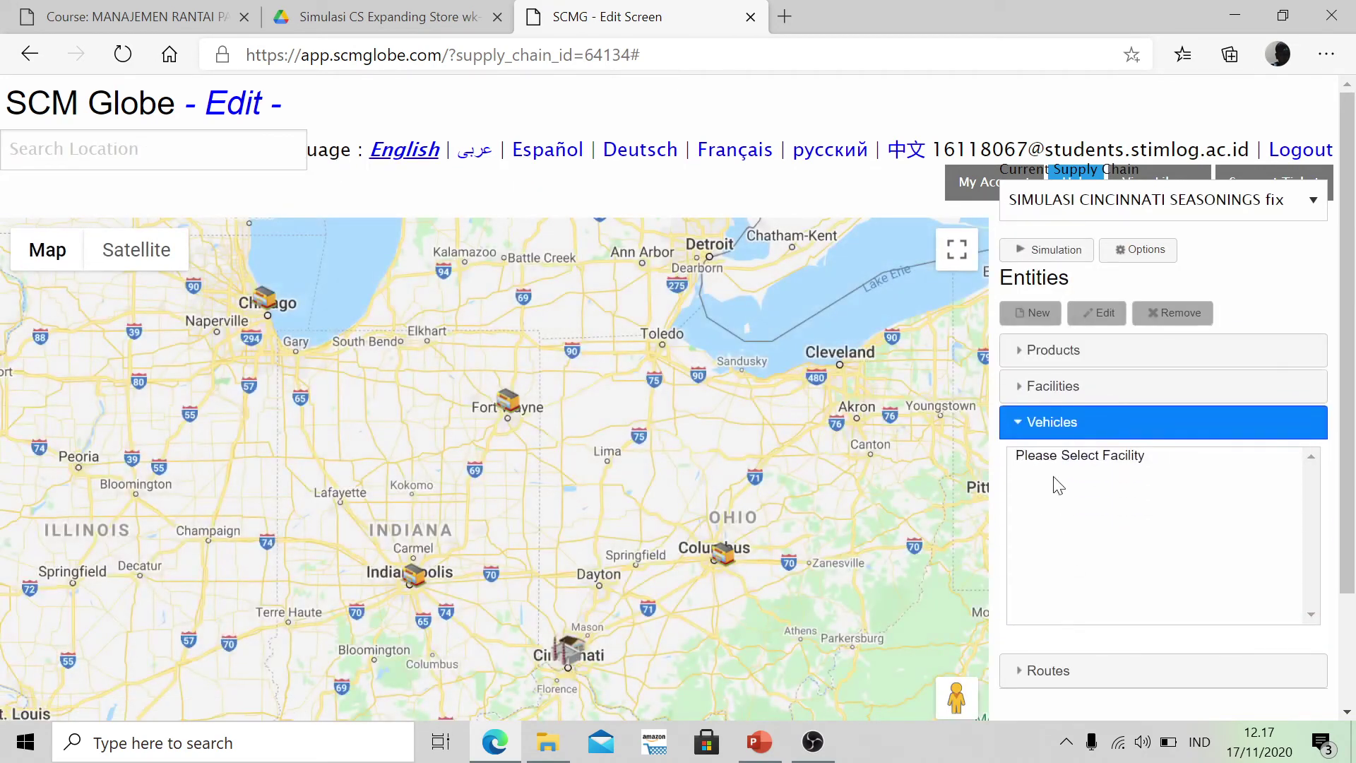
pyautogui.click(1037, 387)
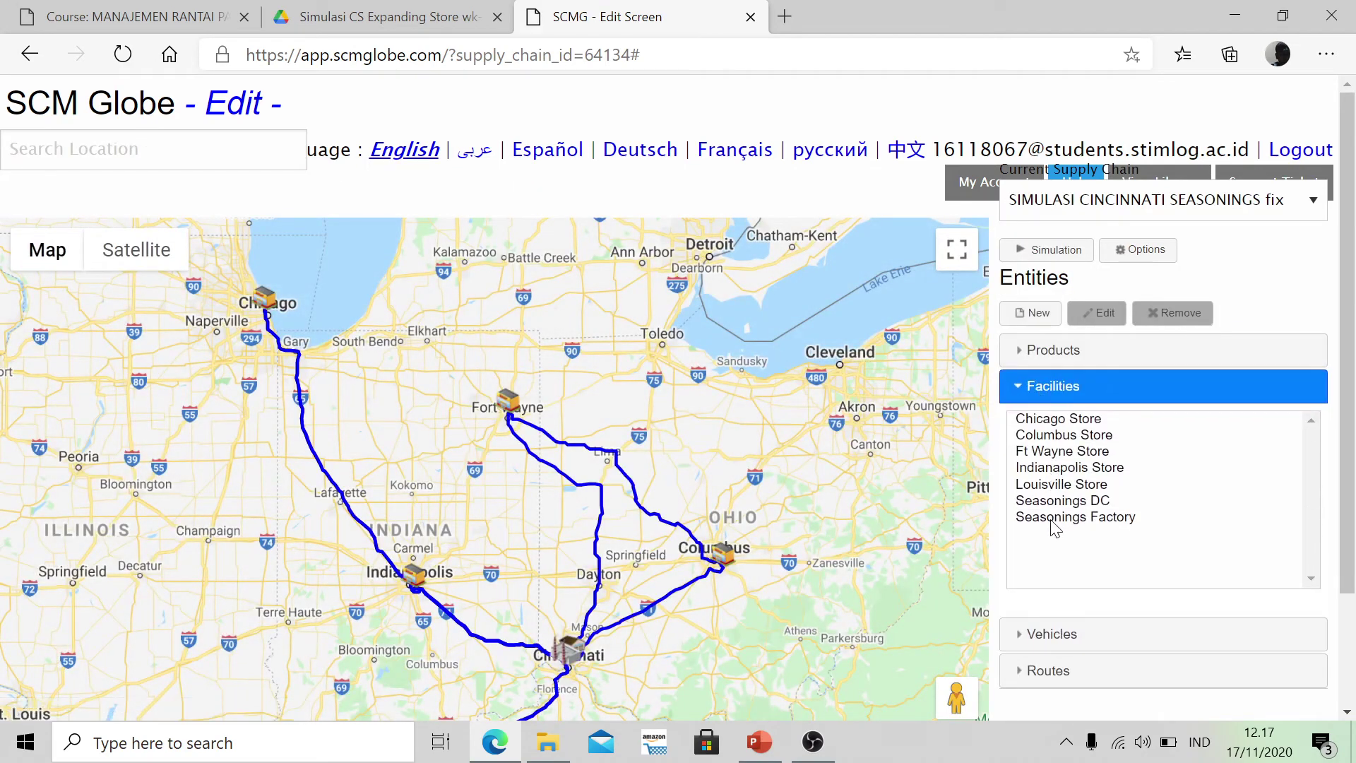
pyautogui.click(1055, 523)
pyautogui.click(1048, 648)
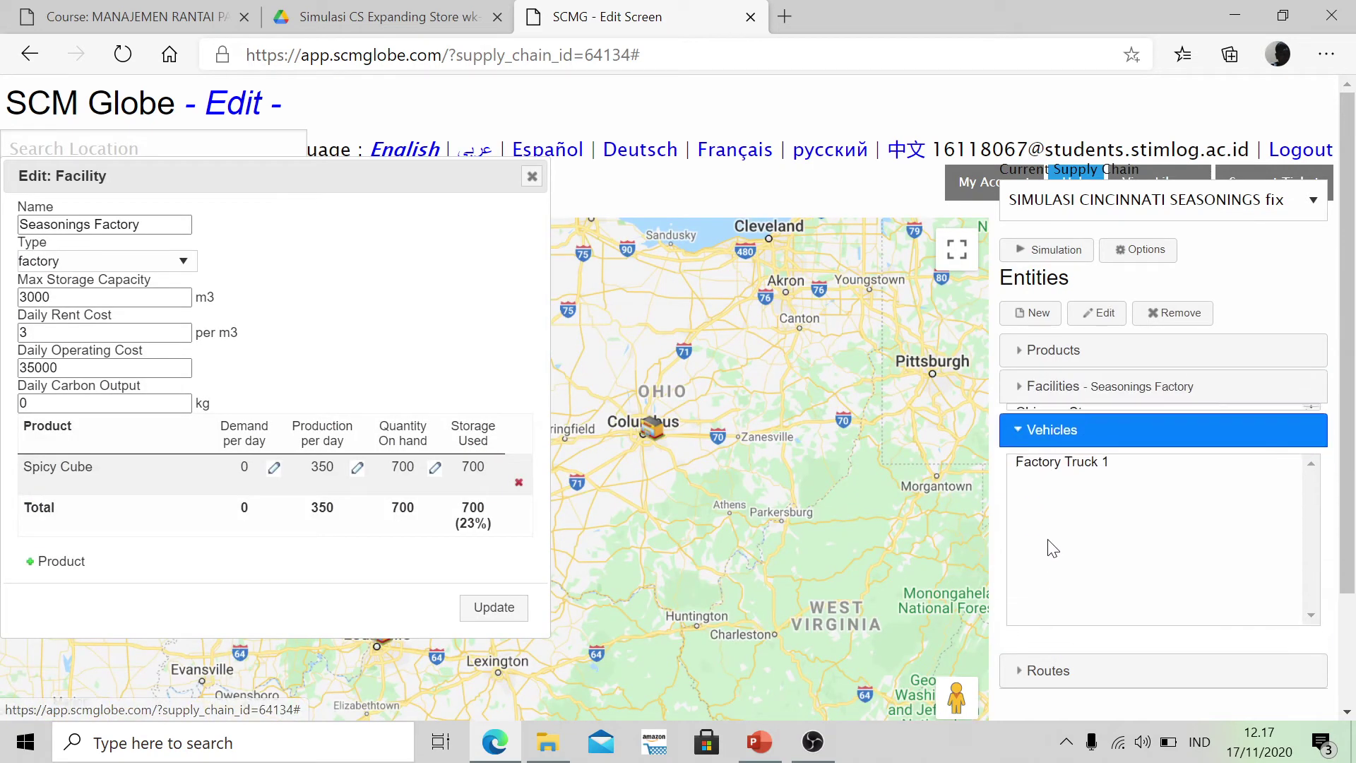
pyautogui.click(1033, 456)
pyautogui.click(1067, 671)
pyautogui.click(1052, 494)
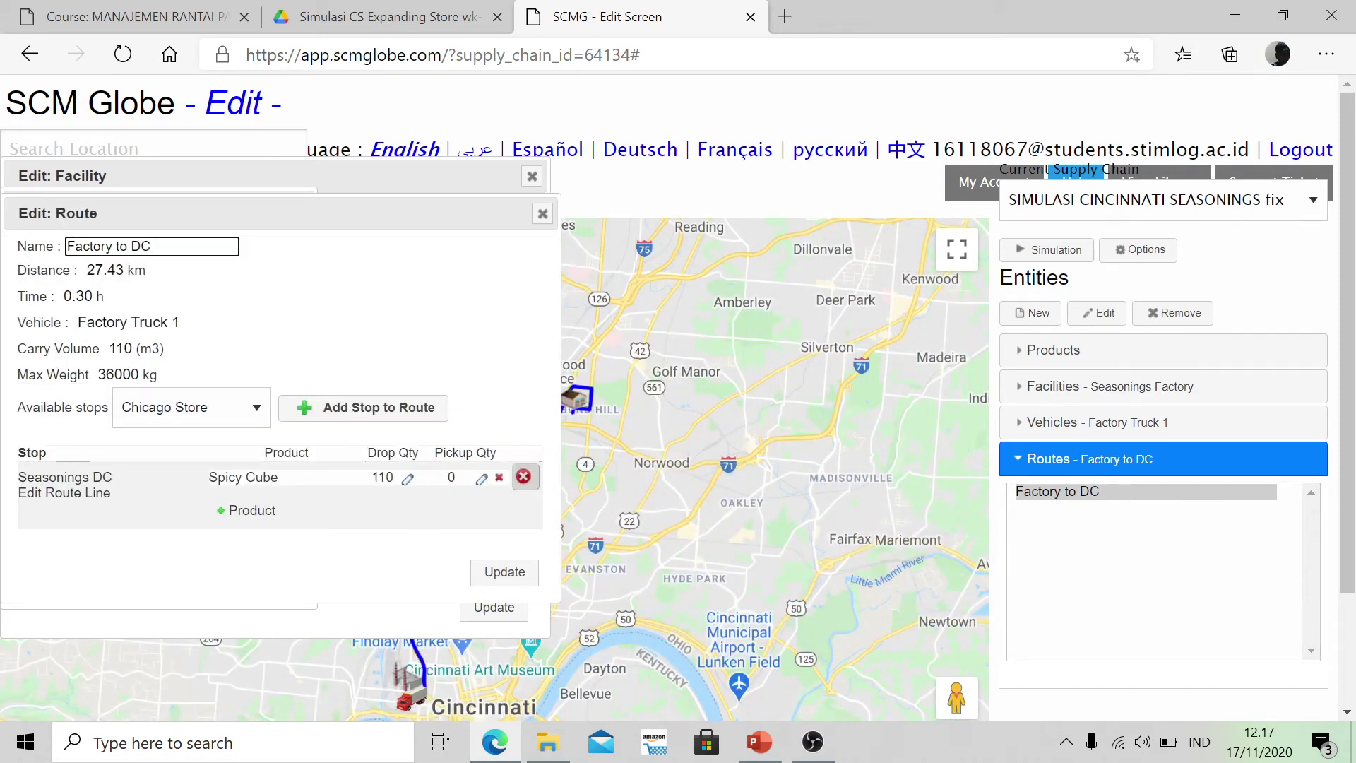
pyautogui.click(407, 479)
pyautogui.press('BackSpace')
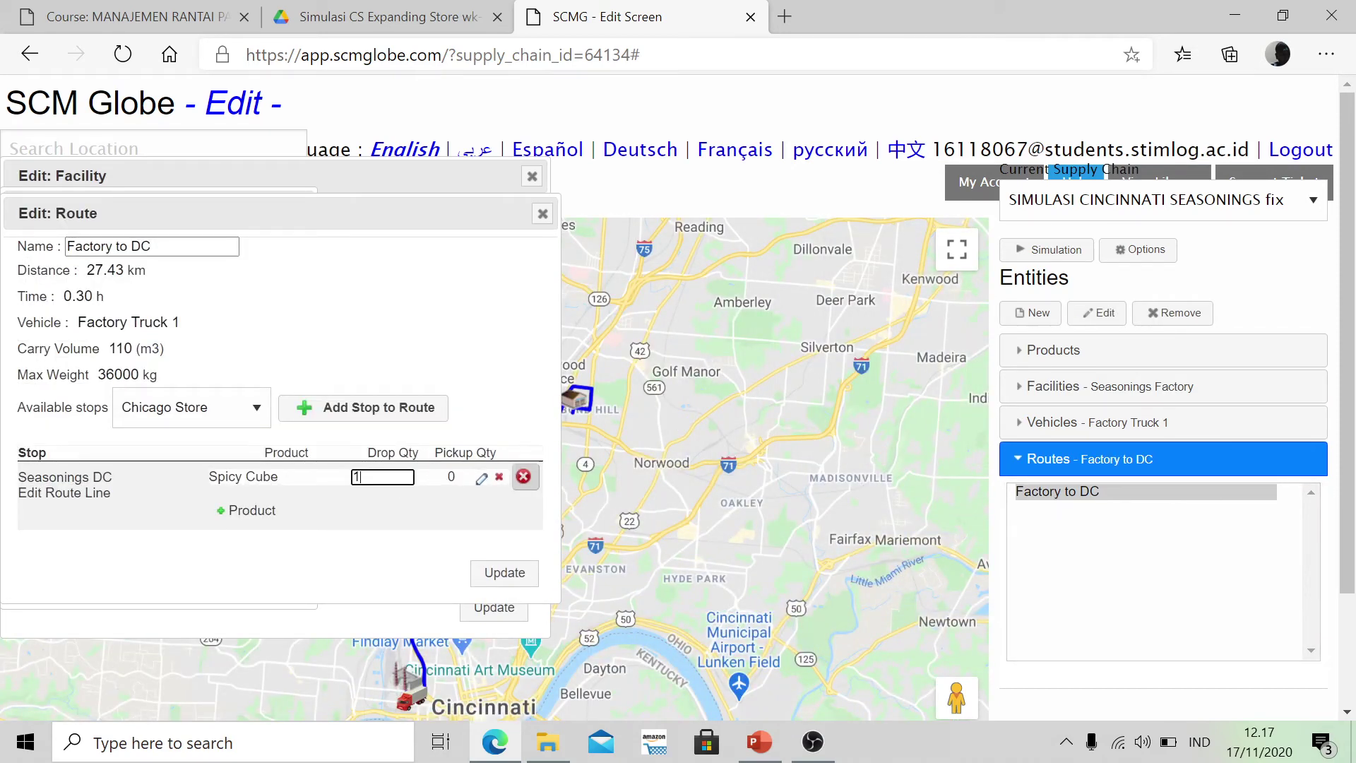
pyautogui.write('00')
pyautogui.click(498, 578)
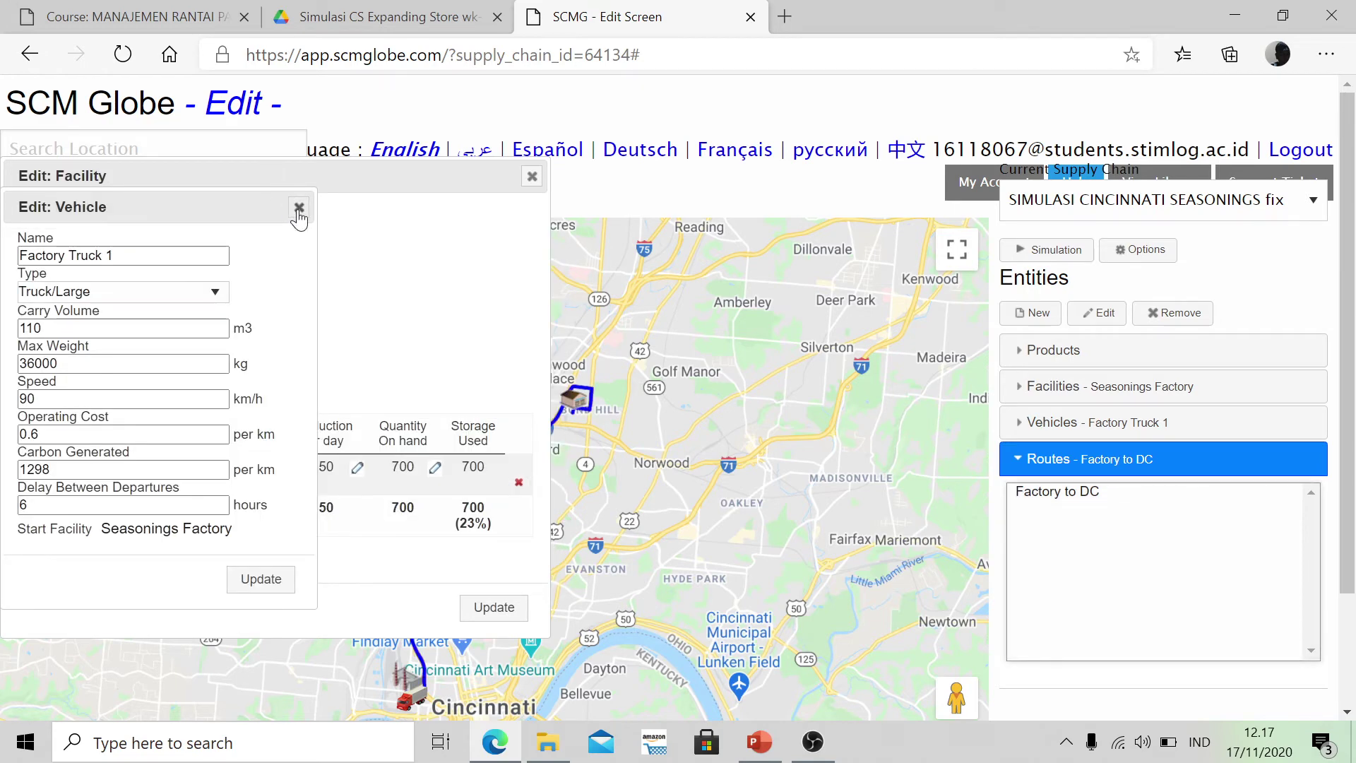
pyautogui.click(298, 210)
# Set the delay between departures of the Seasonings DC's DC Truck5 to 16 hours, following the PowerPoint slide, and save it.
pyautogui.hotkey('alt', 'Tab')
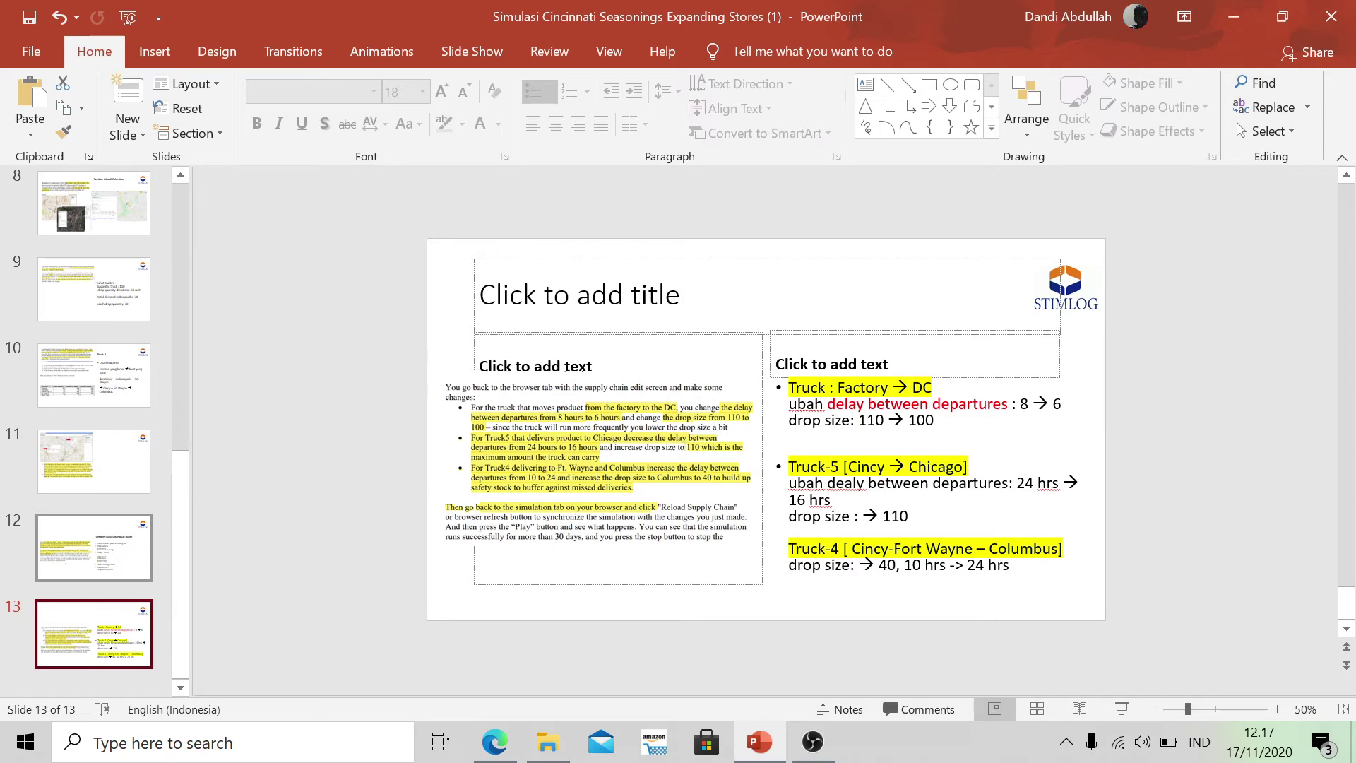
pyautogui.hotkey('alt', 'Tab')
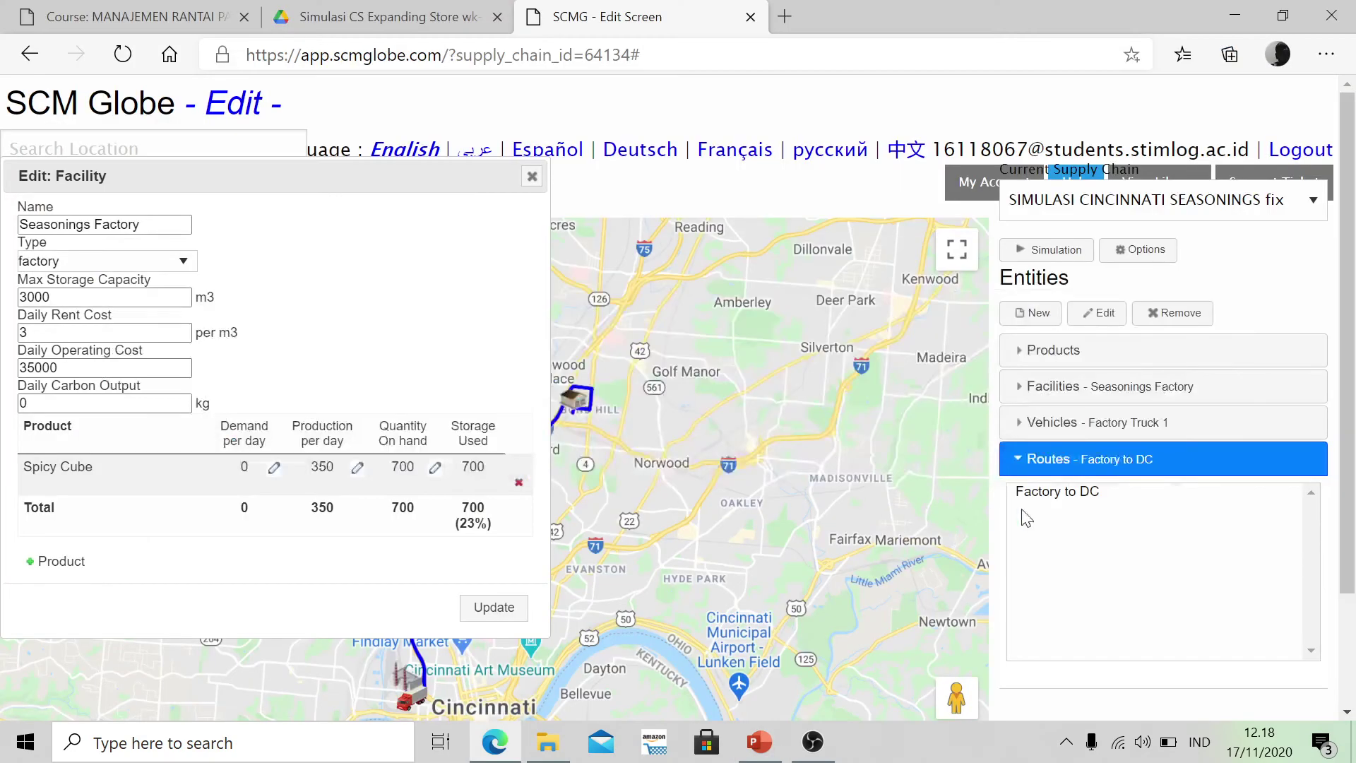
pyautogui.click(1143, 432)
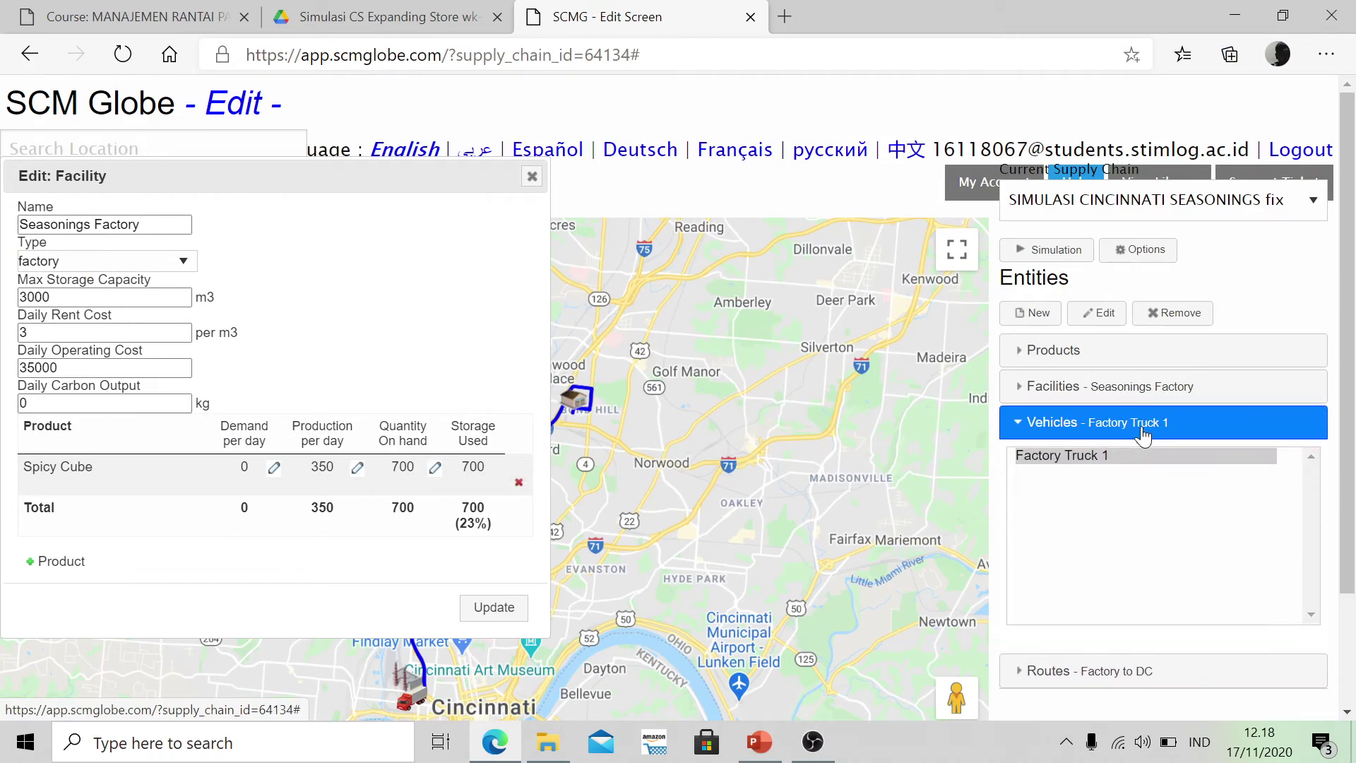
pyautogui.click(1122, 387)
pyautogui.click(1090, 499)
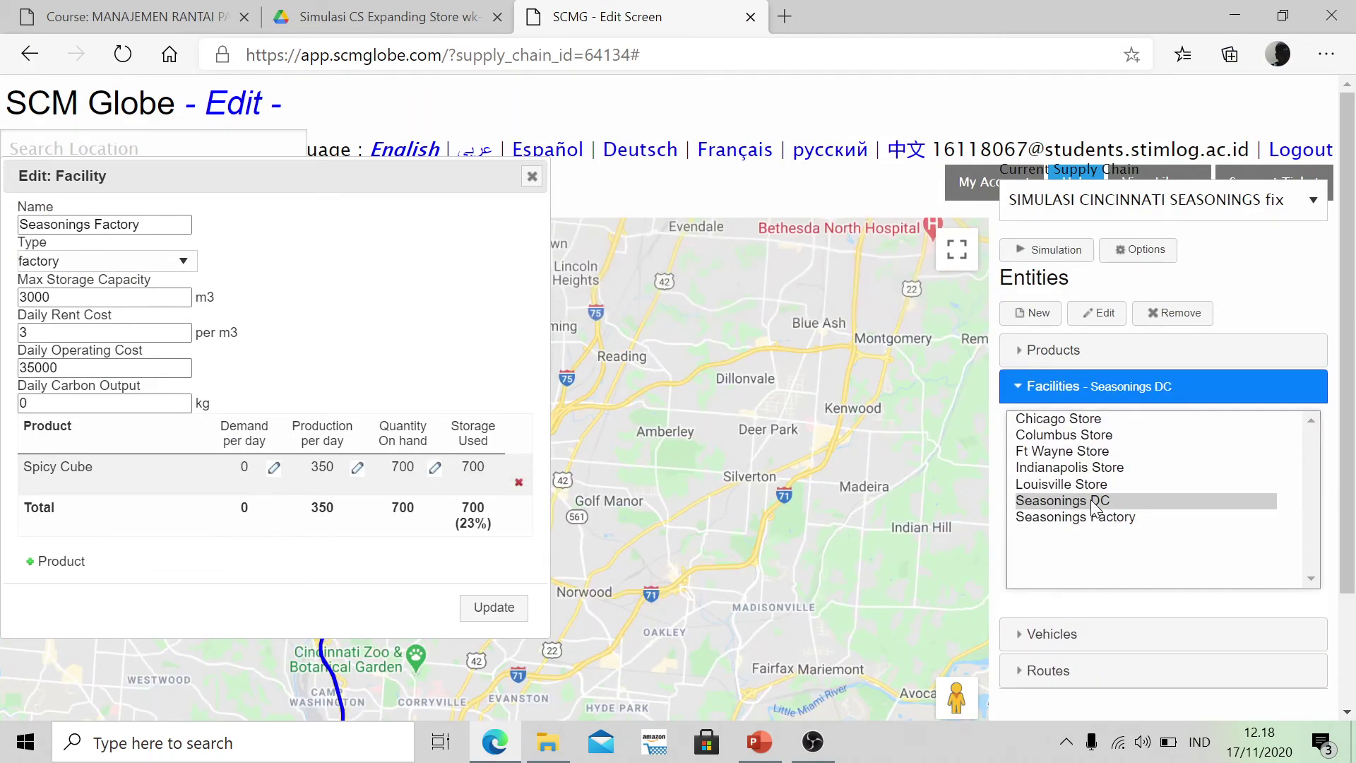
pyautogui.click(1039, 636)
pyautogui.click(1070, 504)
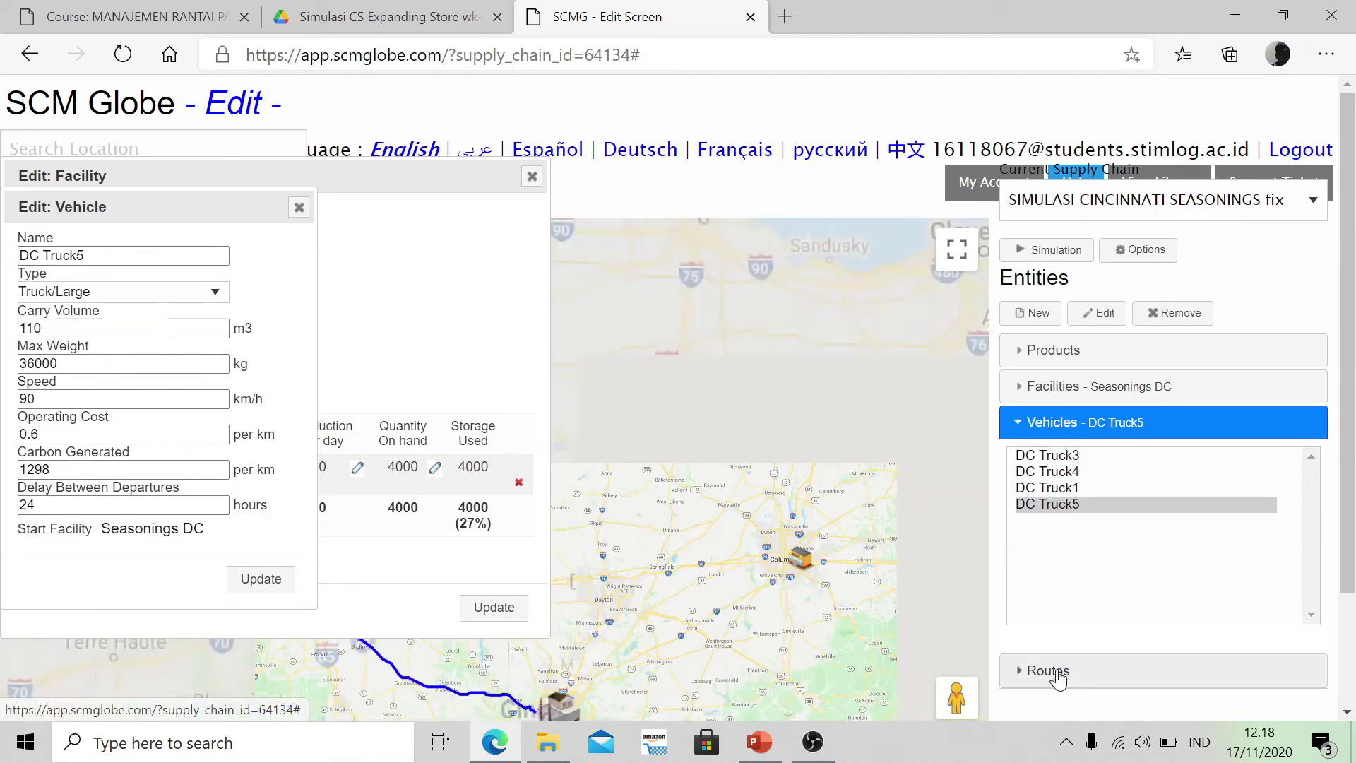
pyautogui.click(1057, 670)
pyautogui.click(70, 505)
pyautogui.hotkey('ctrl', 'a')
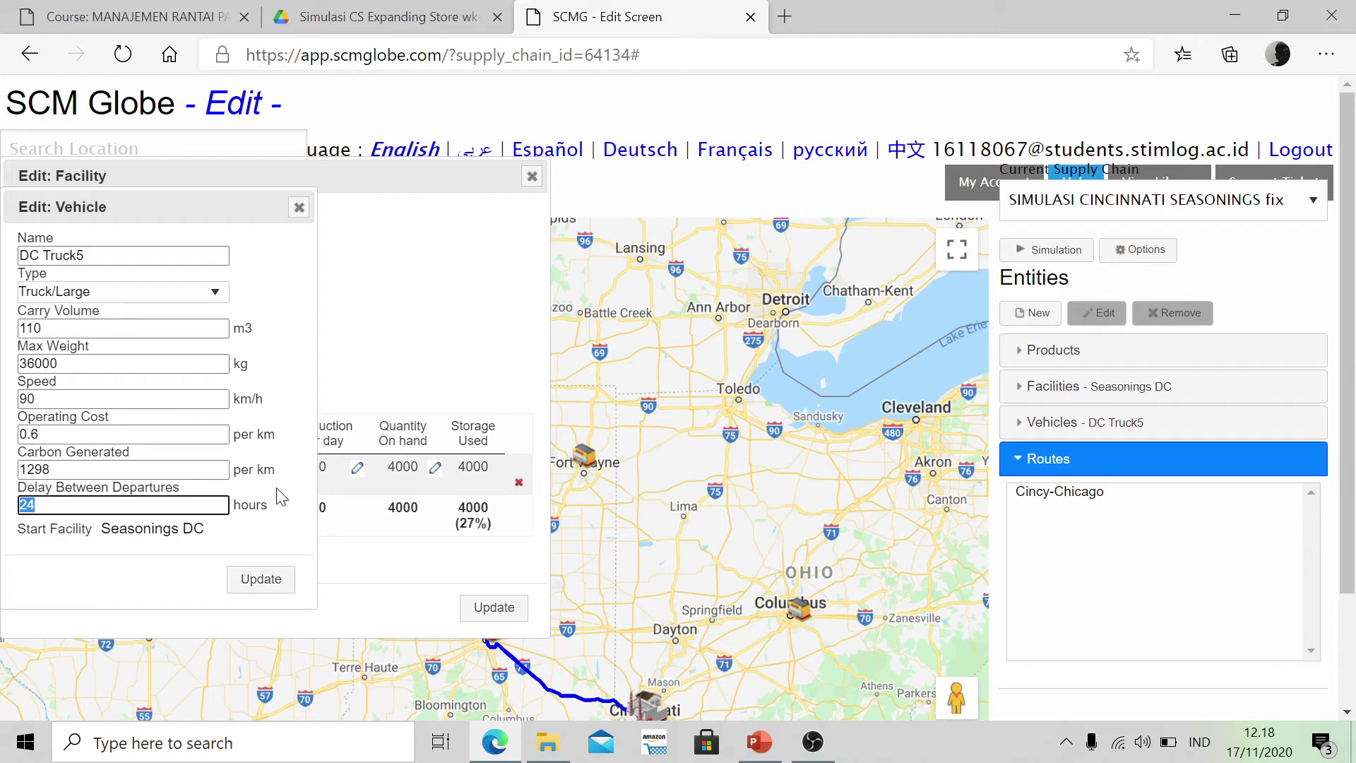
pyautogui.hotkey('alt', 'Tab')
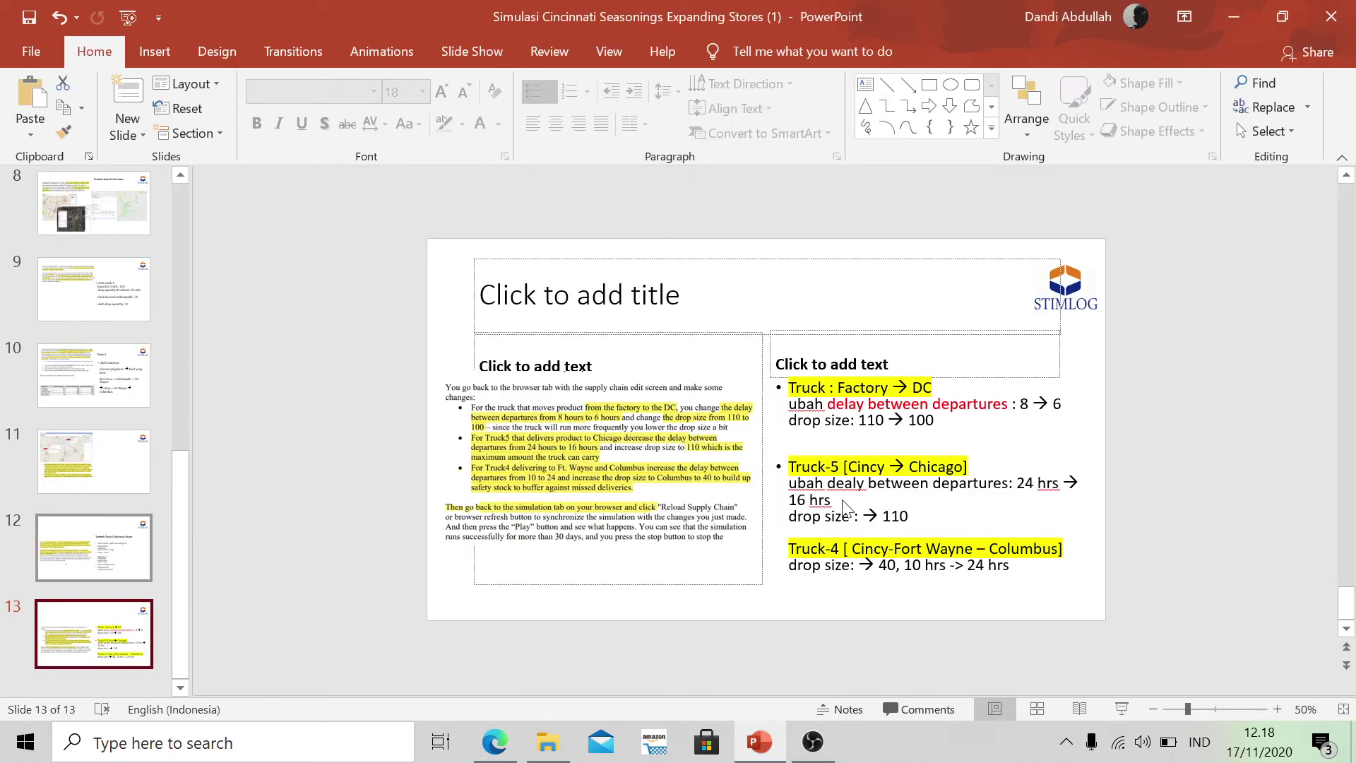
pyautogui.hotkey('alt', 'Tab')
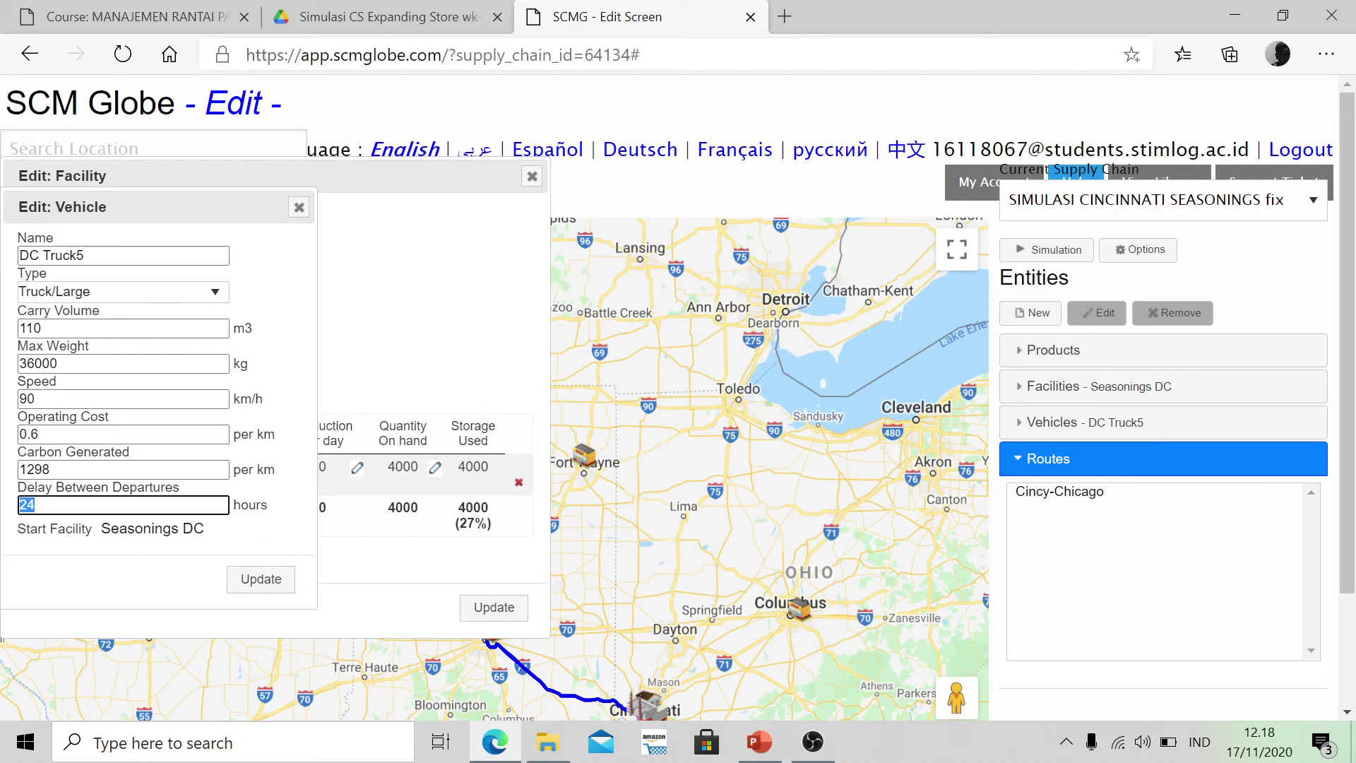
pyautogui.click(260, 580)
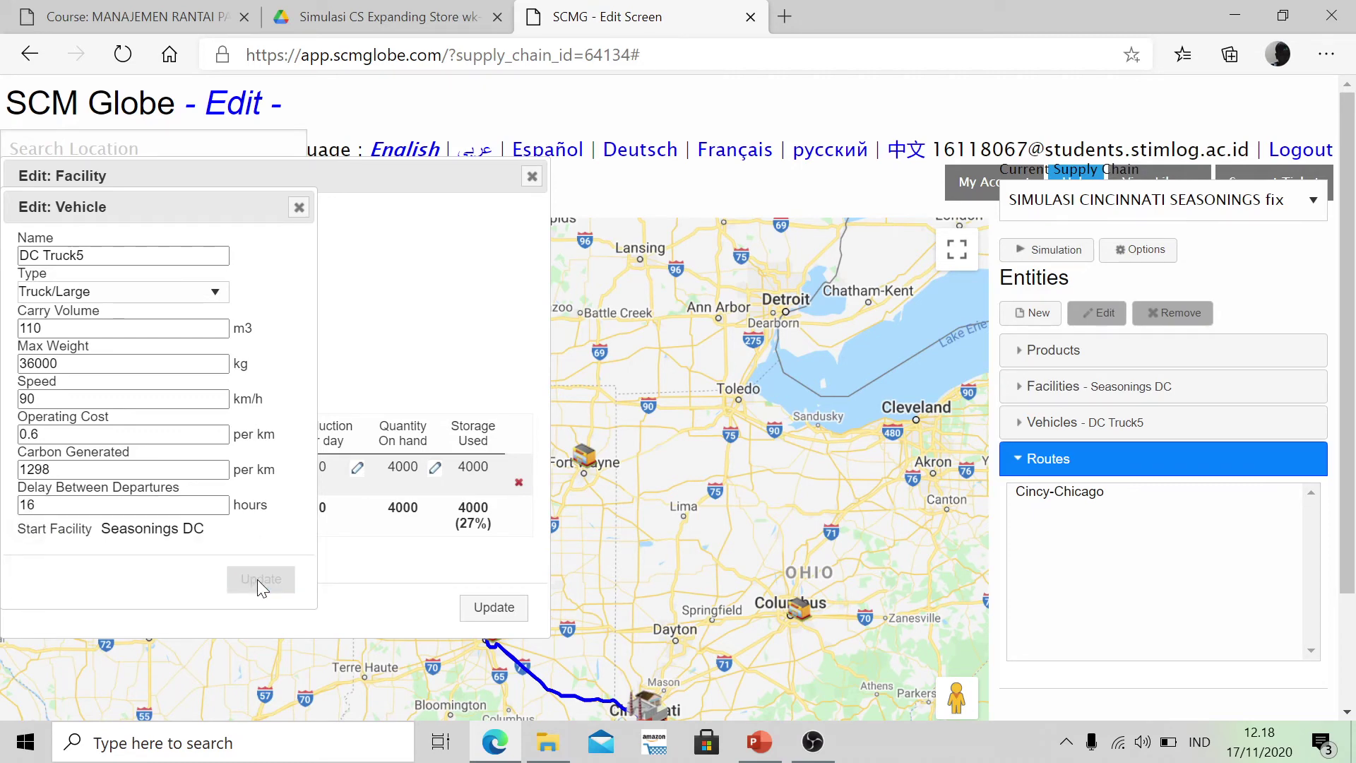
# Set the Spicy Cube drop quantity at Chicago Store on the Cincy-Chicago route to 110, save it, and reload the edit screen.
pyautogui.click(1059, 494)
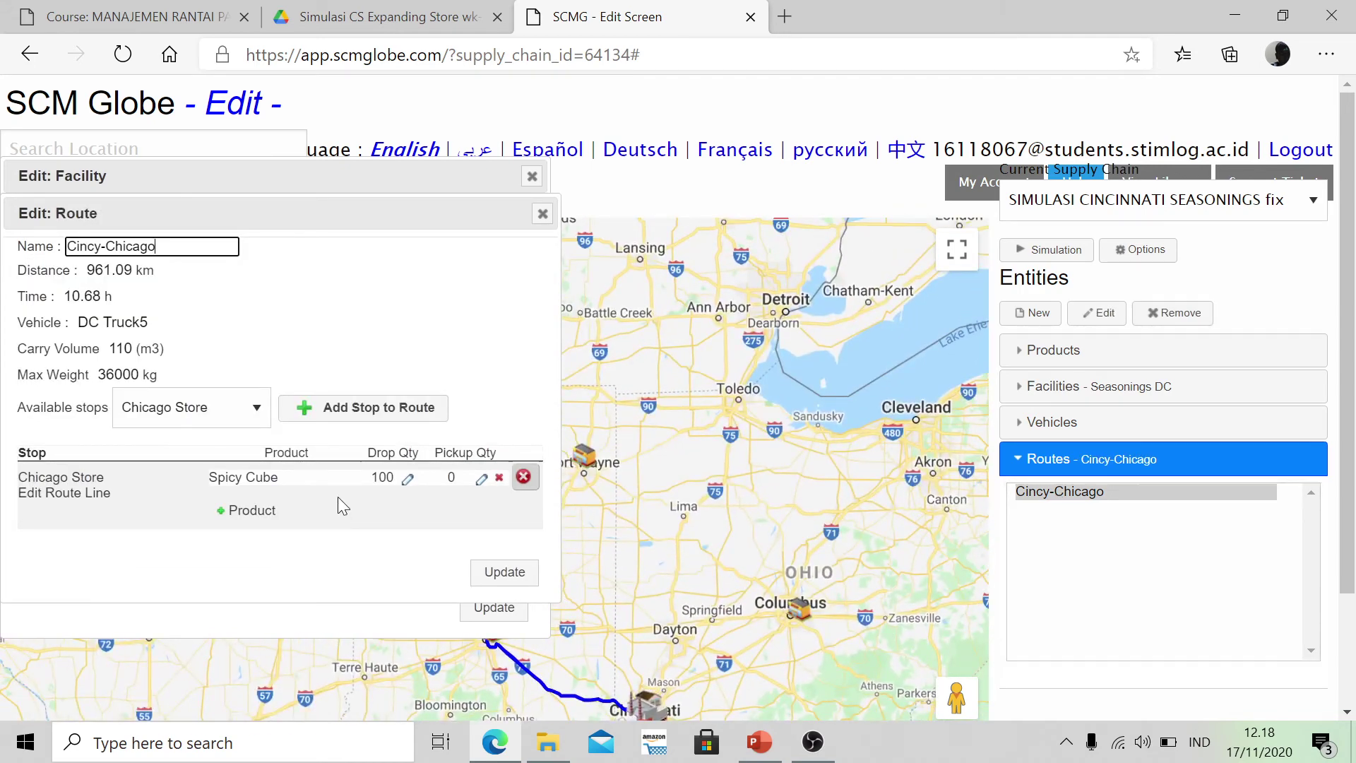
pyautogui.hotkey('alt', 'Tab')
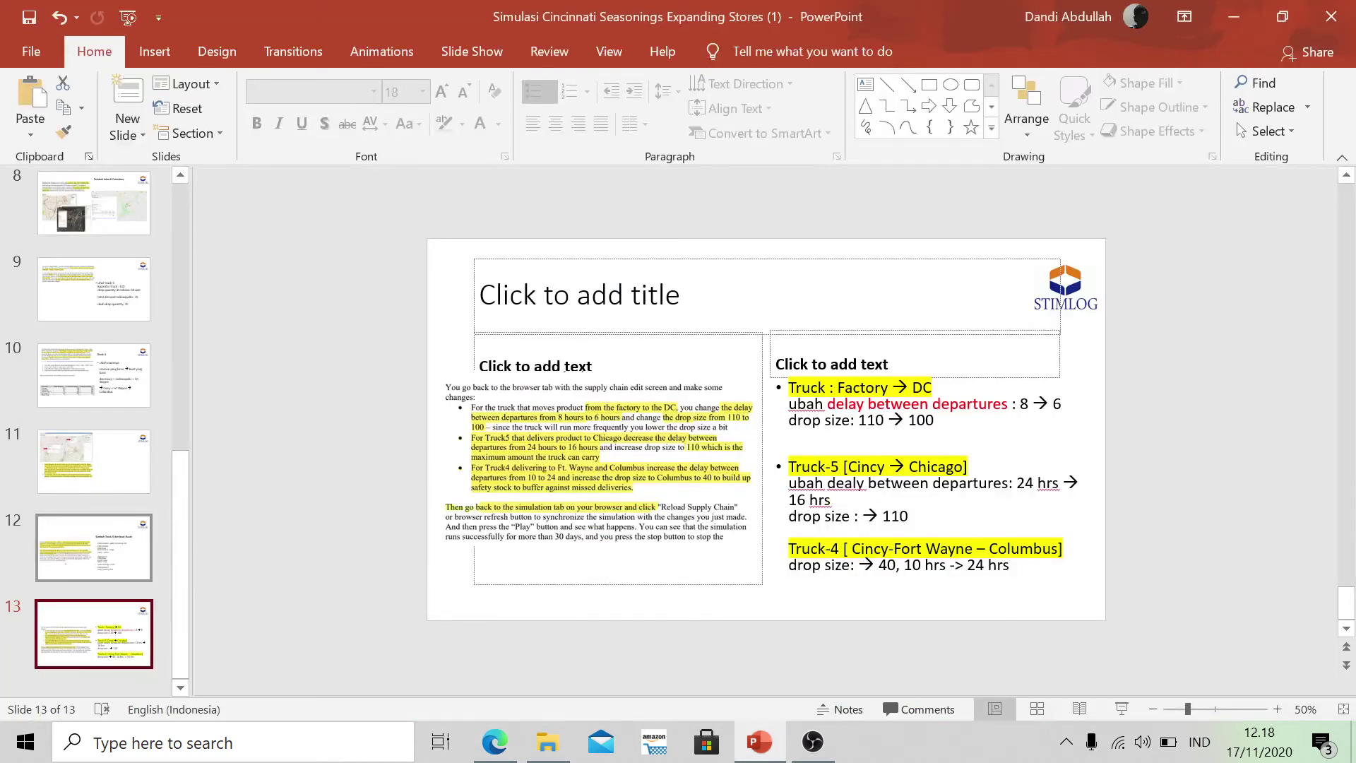
pyautogui.hotkey('alt', 'Tab')
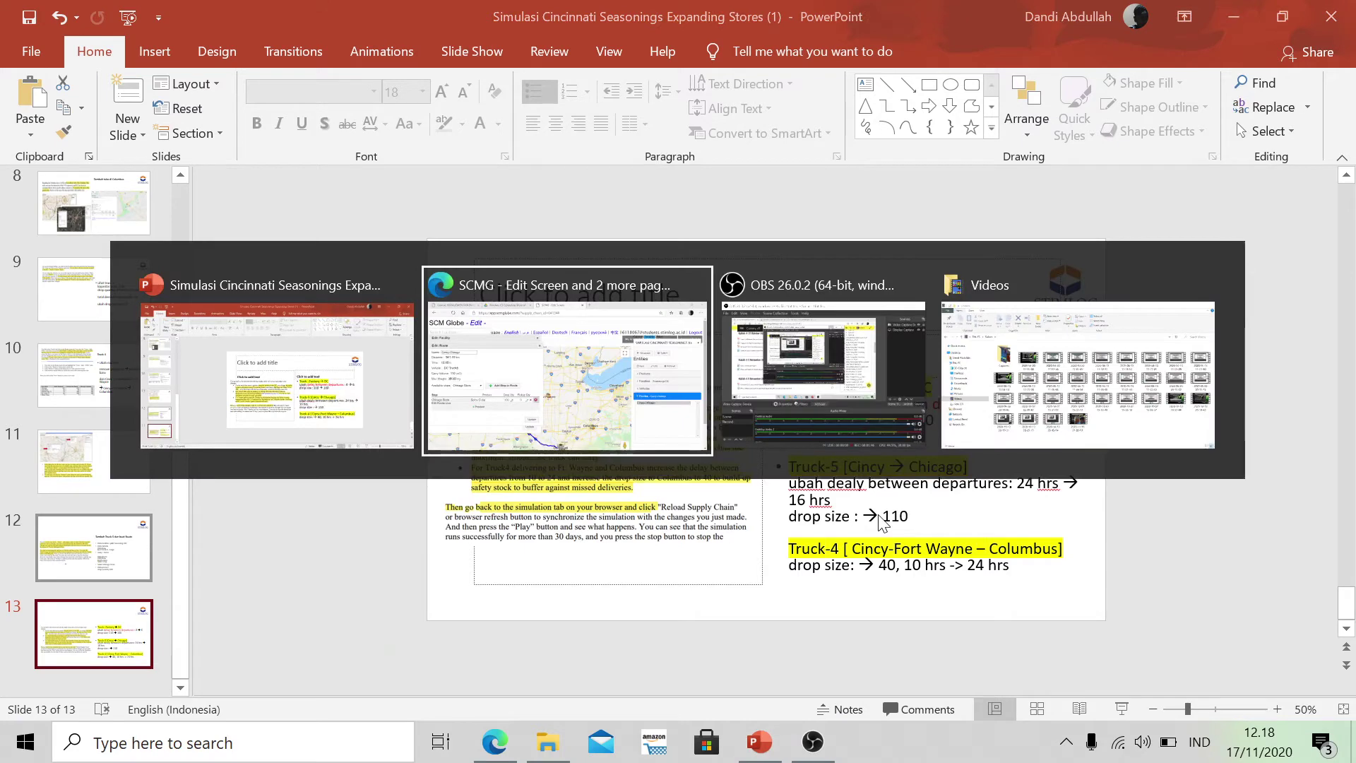
pyautogui.click(407, 479)
pyautogui.press('BackSpace')
pyautogui.press('BackSpace')
pyautogui.click(488, 573)
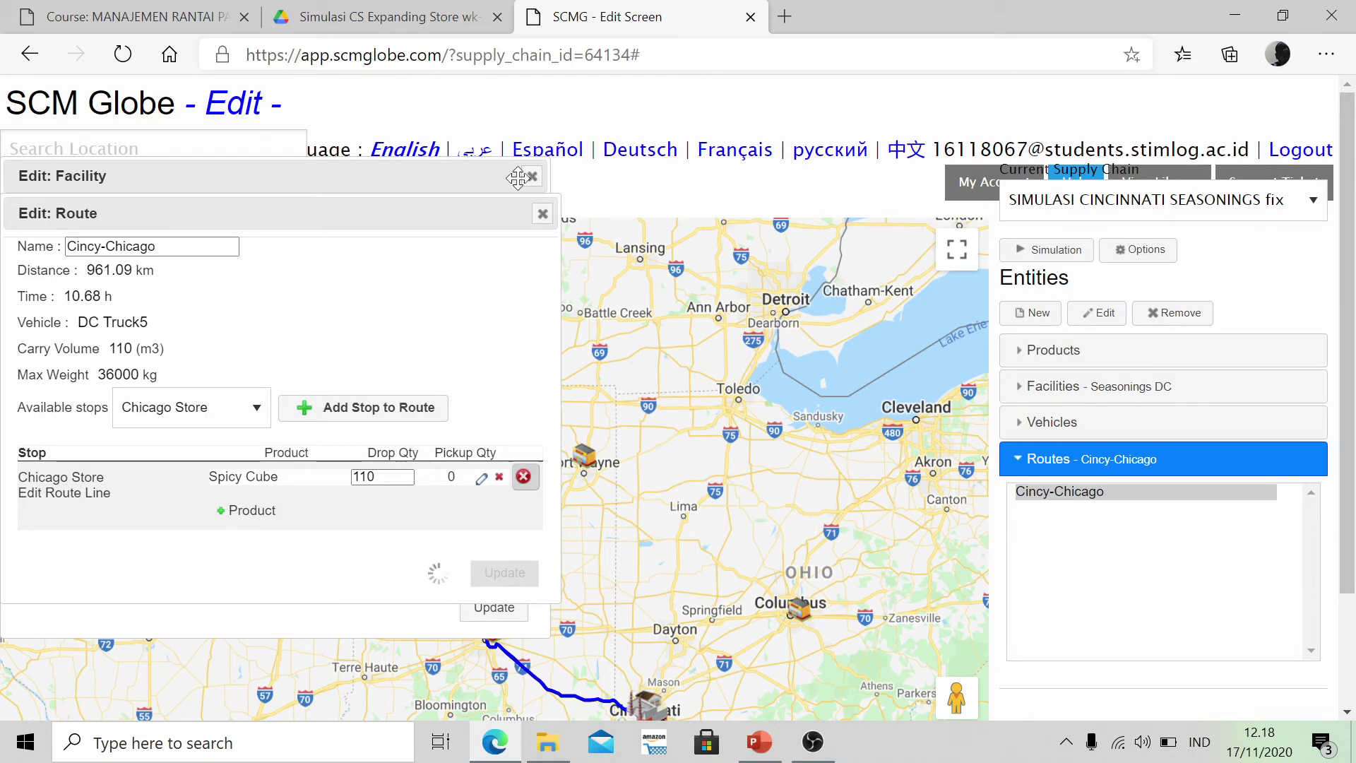
pyautogui.click(543, 213)
pyautogui.rightClick(620, 210)
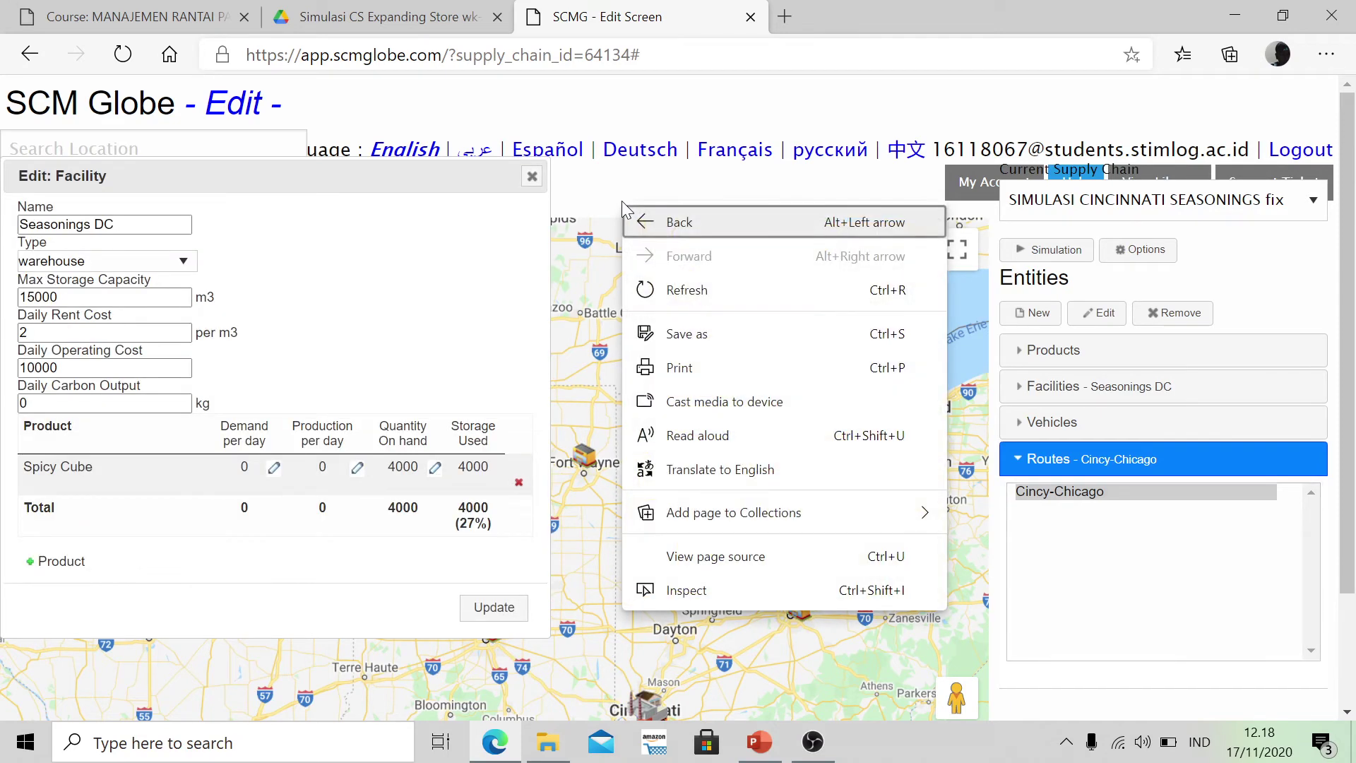
pyautogui.click(685, 286)
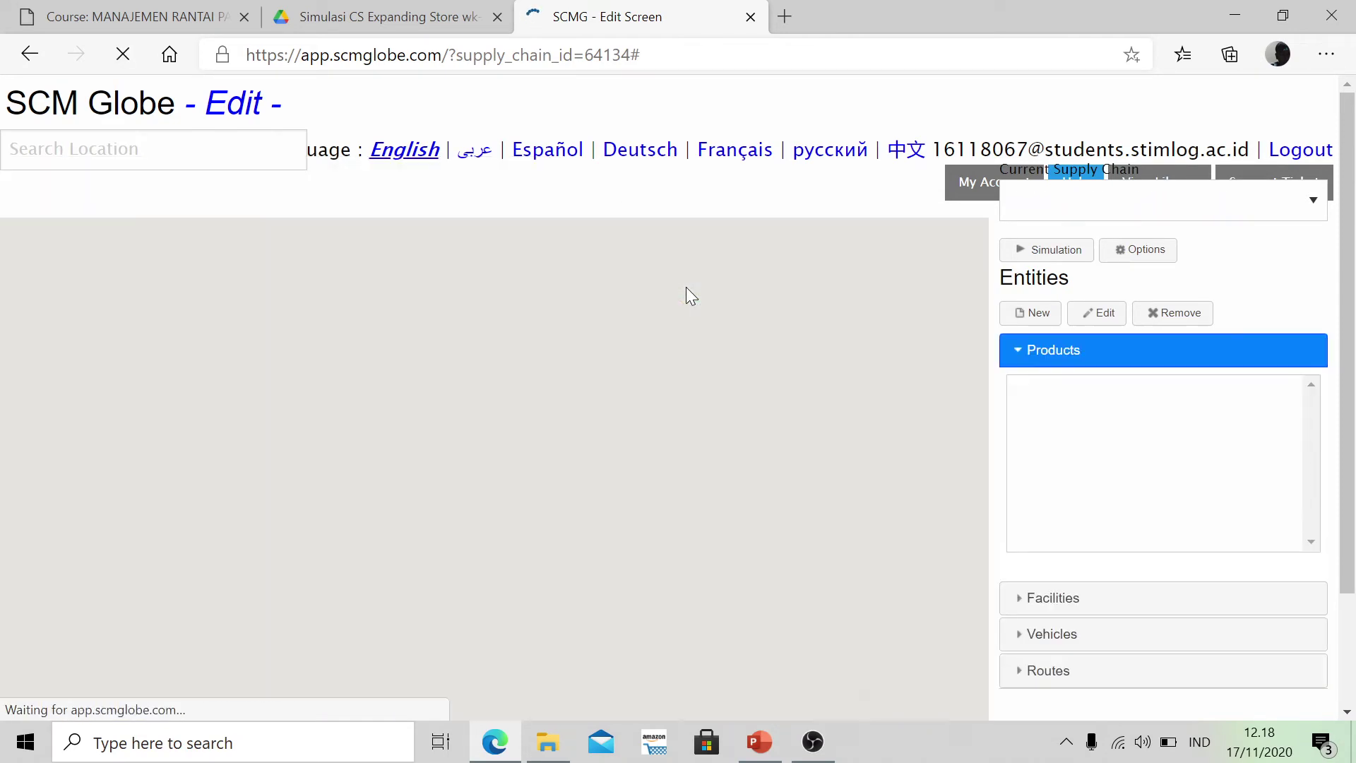
# Reopen the Cincy-Chicago route of Seasonings DC's DC Truck5, enter 110 as Chicago Store's Spicy Cube drop quantity, and save the route.
pyautogui.click(1052, 598)
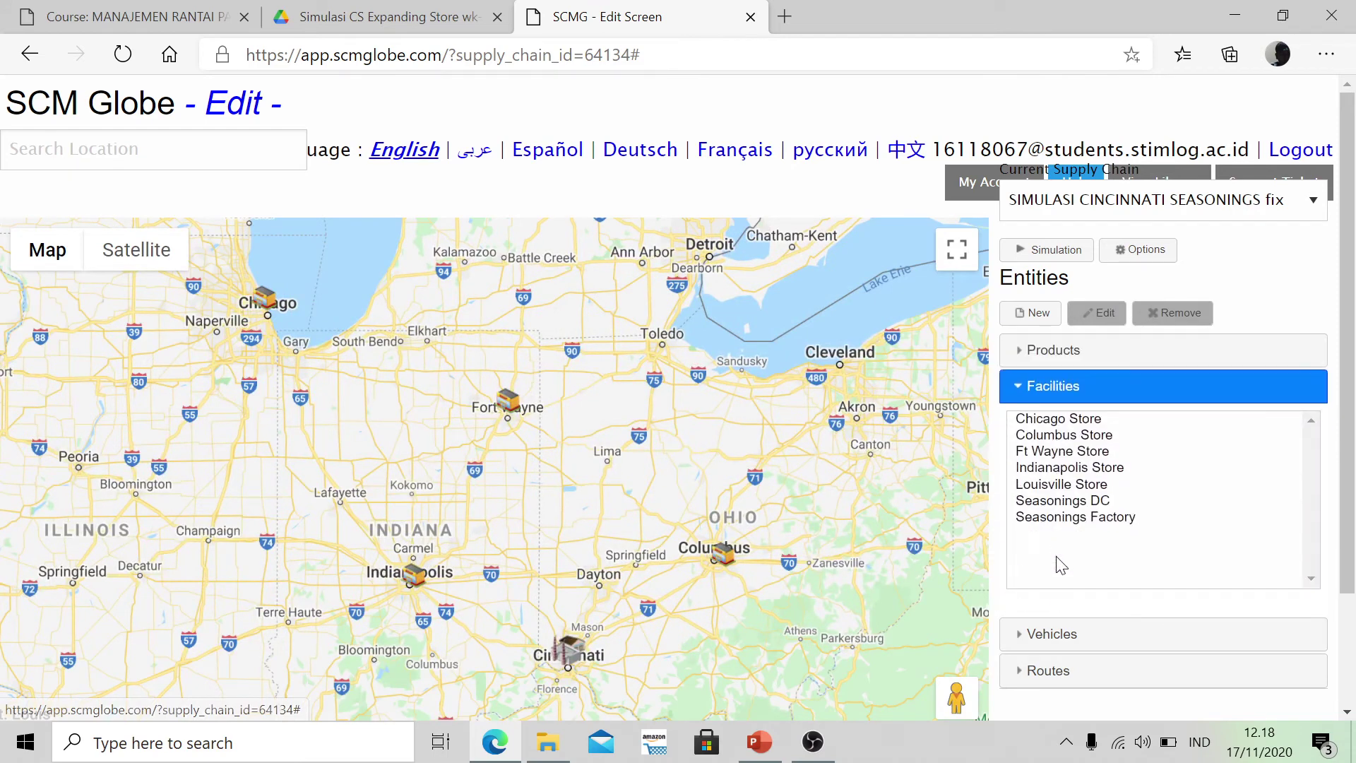
pyautogui.click(1061, 505)
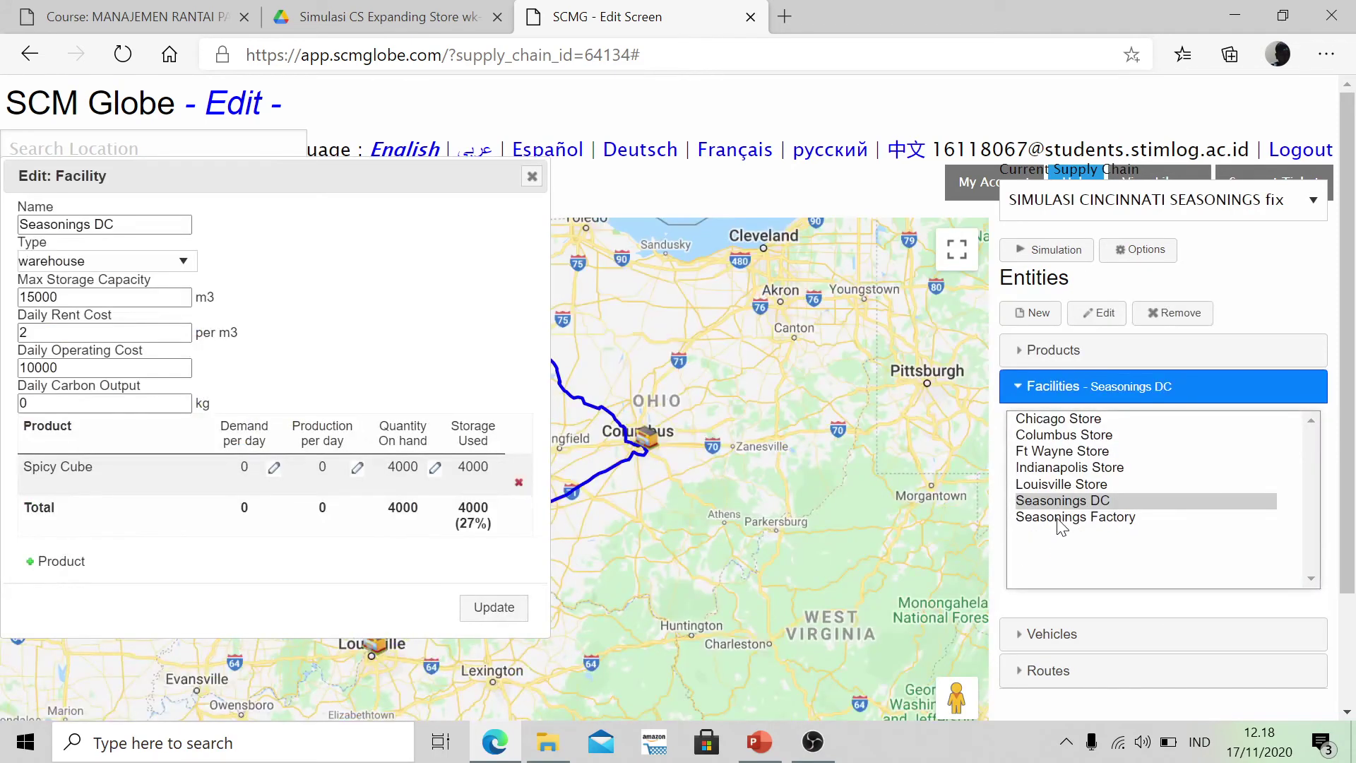
pyautogui.click(1064, 634)
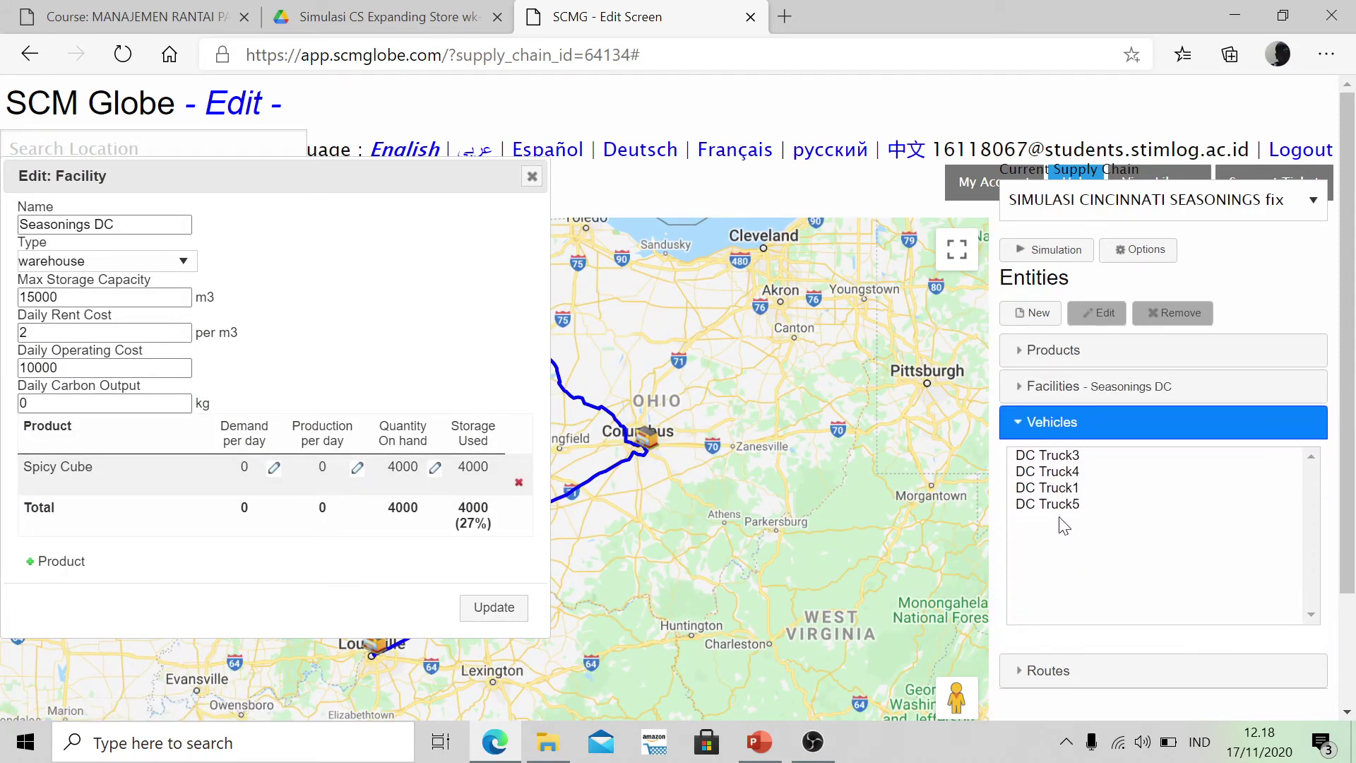
pyautogui.click(1060, 505)
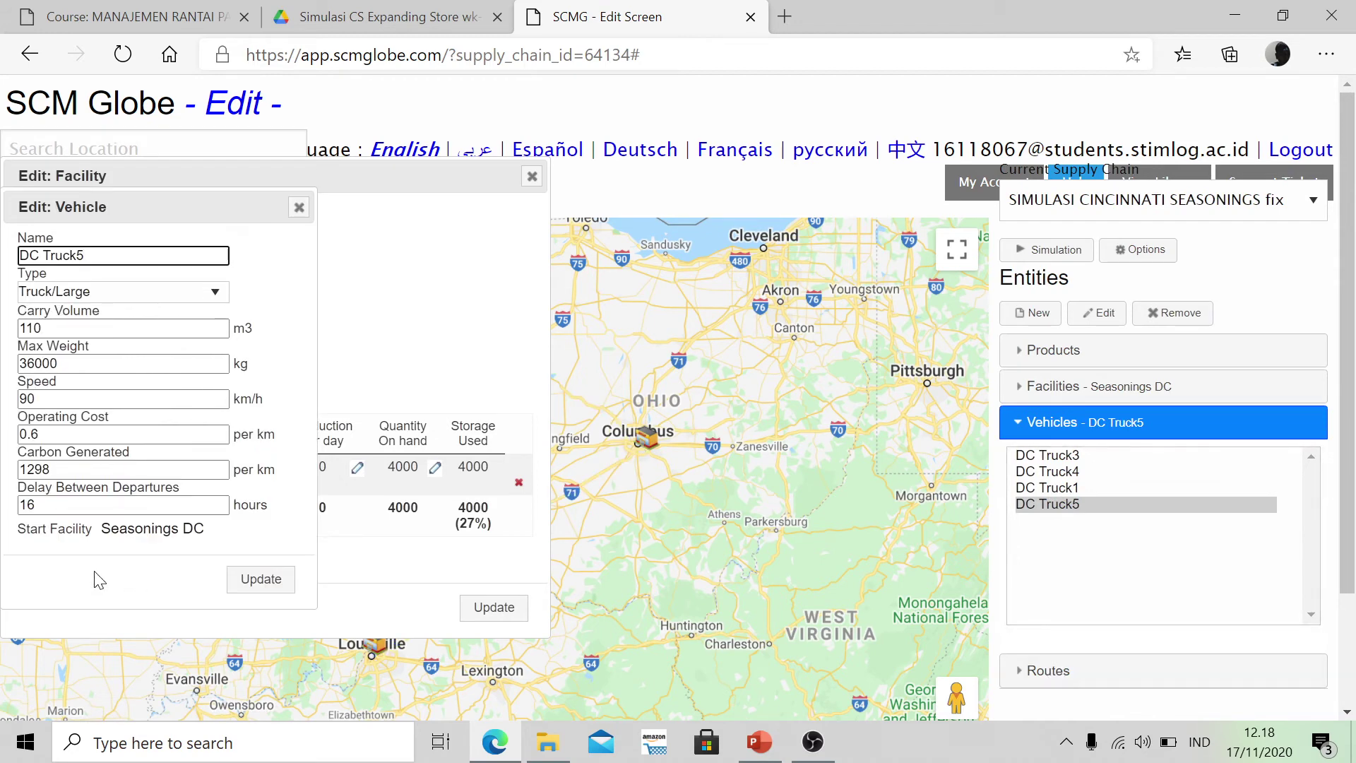
pyautogui.click(1260, 675)
pyautogui.click(1059, 490)
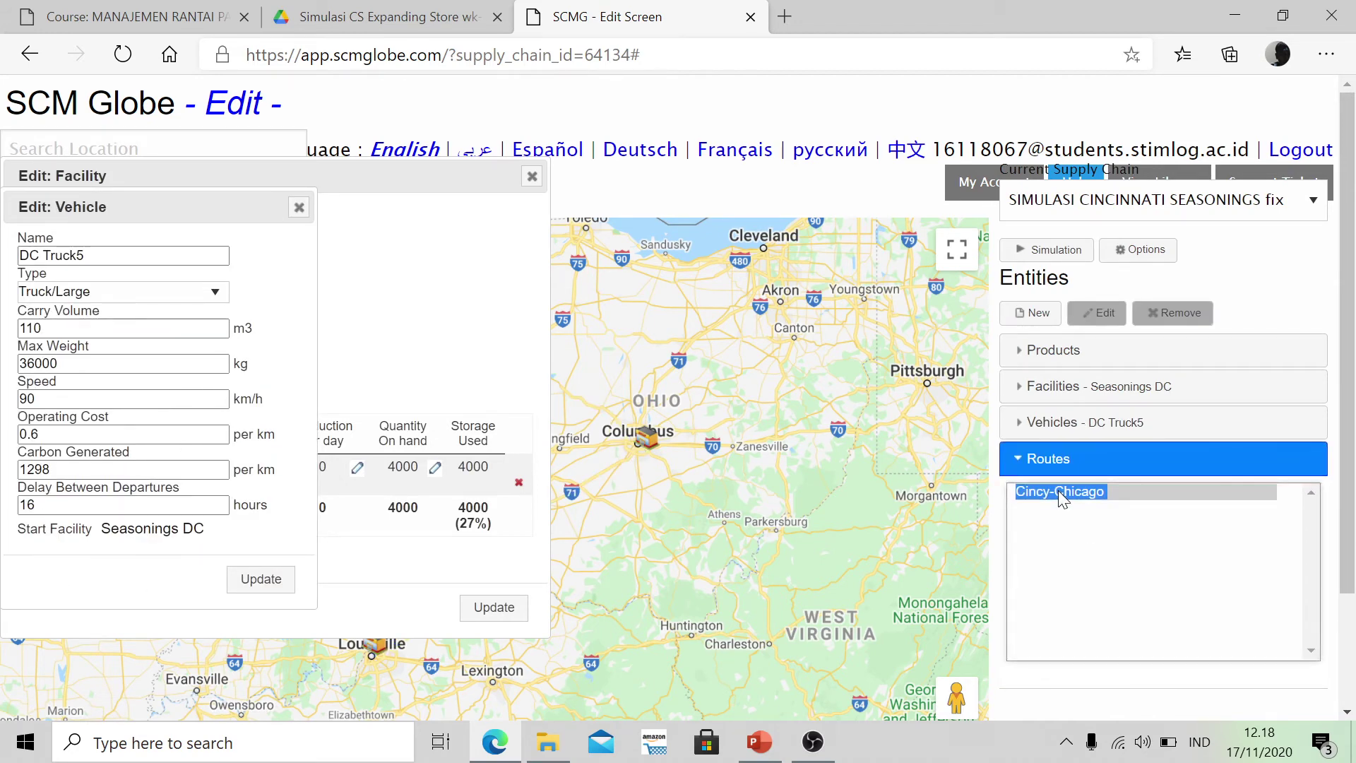
pyautogui.click(407, 478)
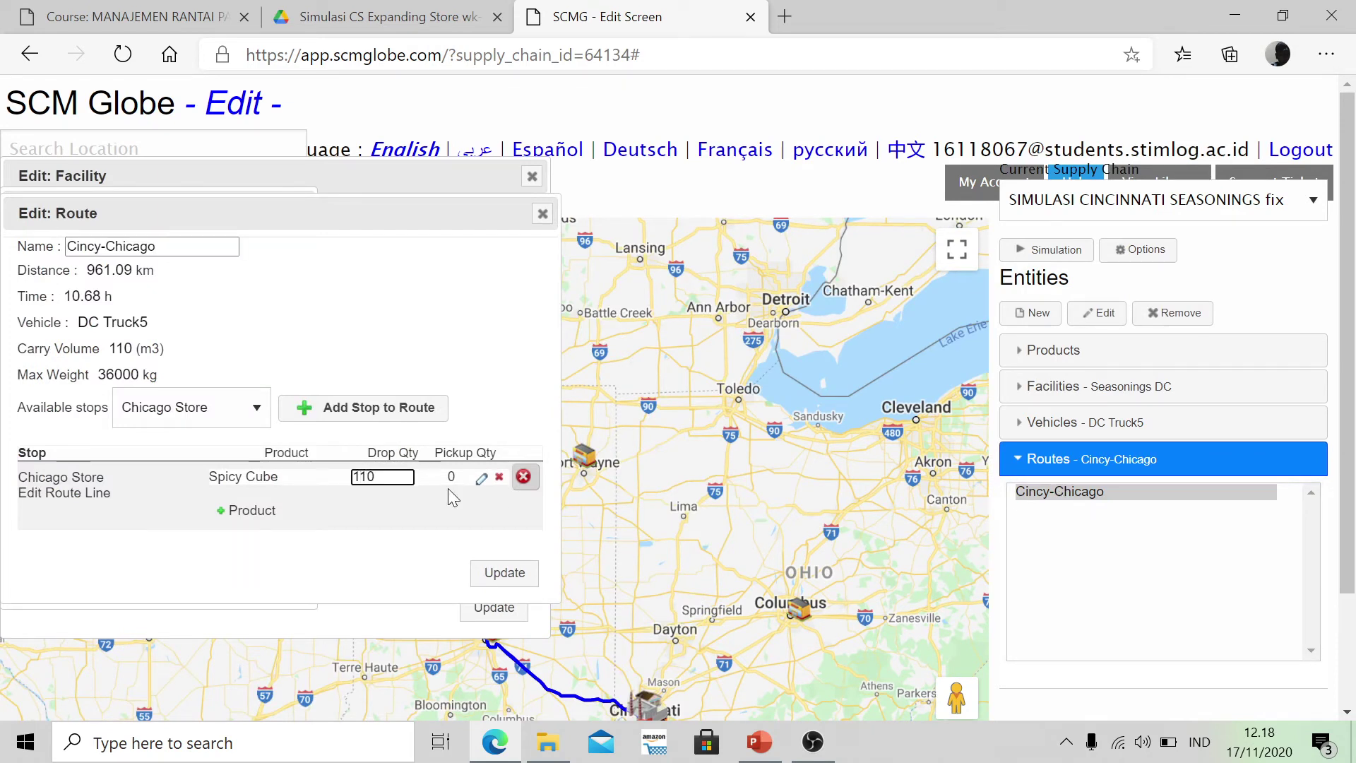
pyautogui.click(493, 583)
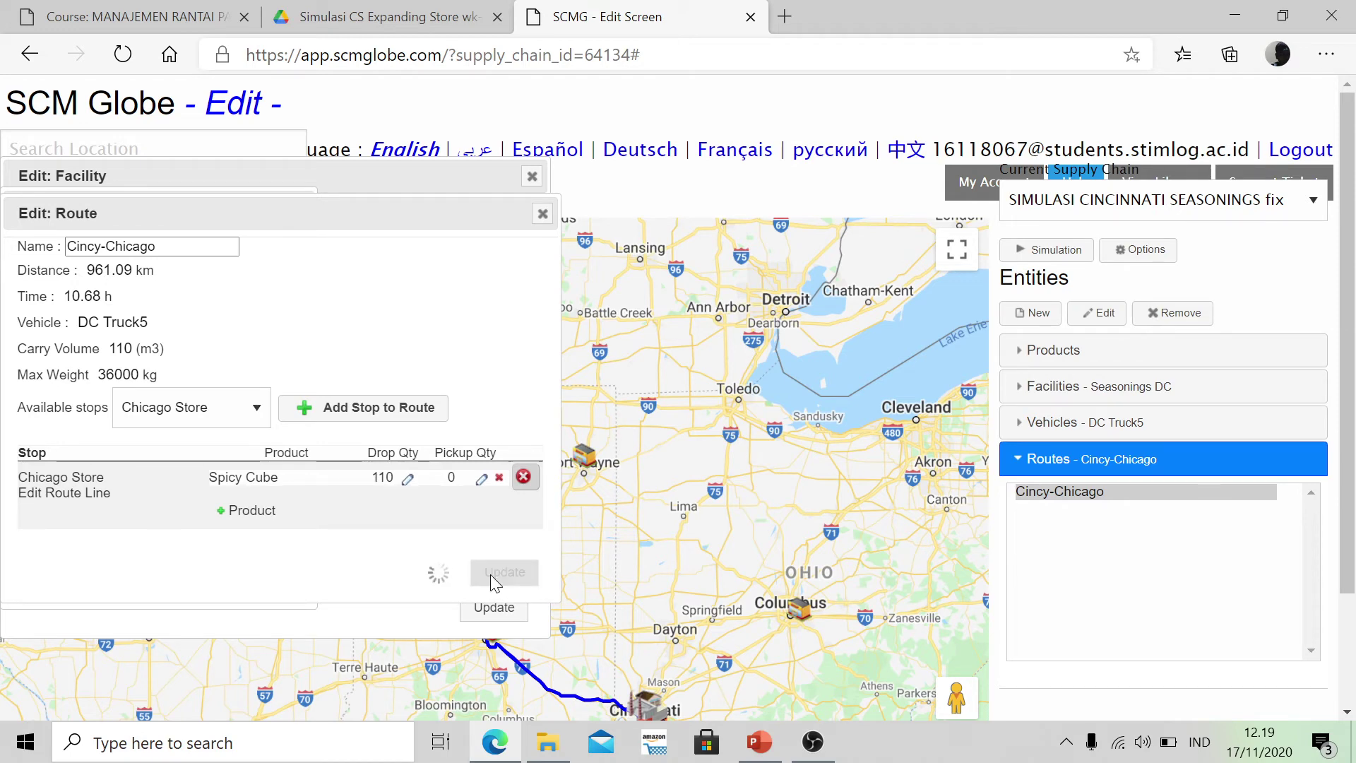
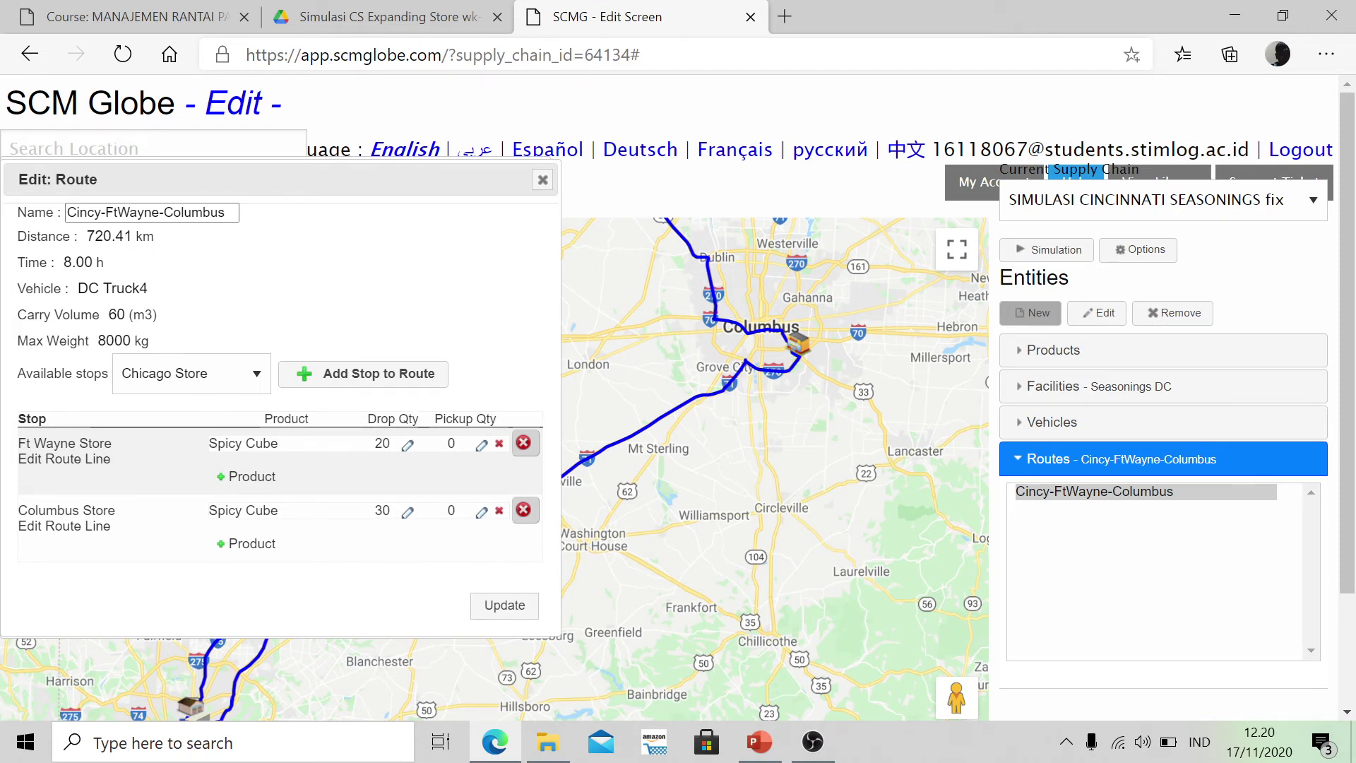
# Try to set the Spicy Cube drop quantity at Columbus Store on the Cincy-FtWayne-Columbus route to 40, and reload the edit screen.
pyautogui.click(408, 511)
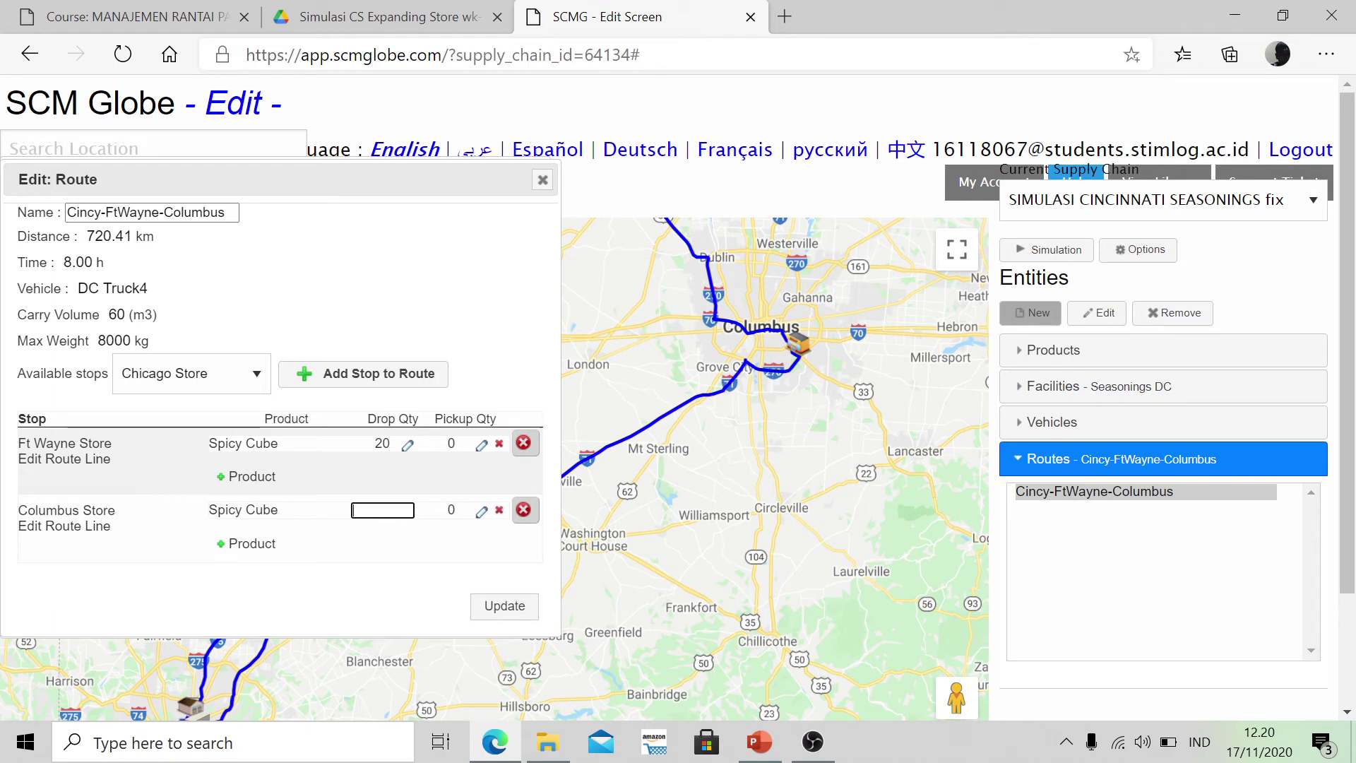
pyautogui.click(408, 596)
pyautogui.click(407, 444)
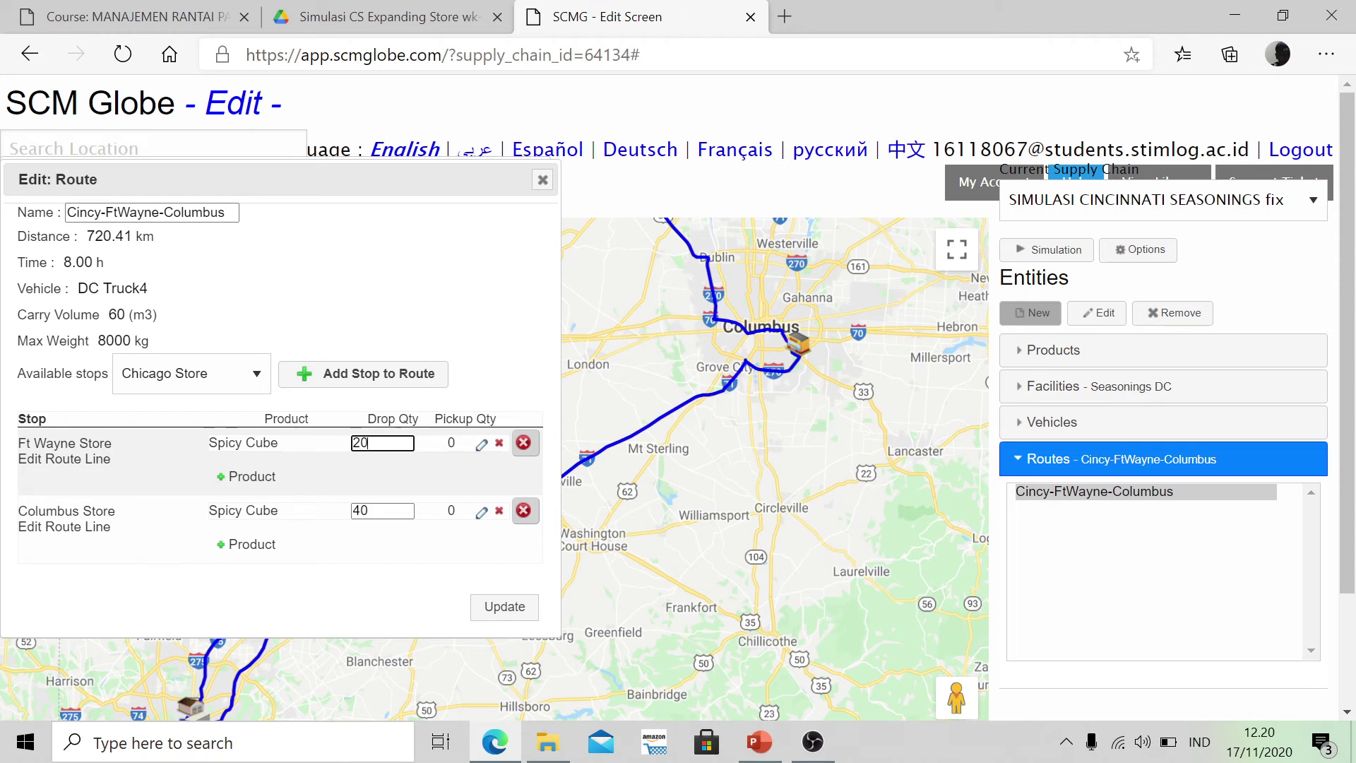
pyautogui.click(465, 396)
pyautogui.click(514, 607)
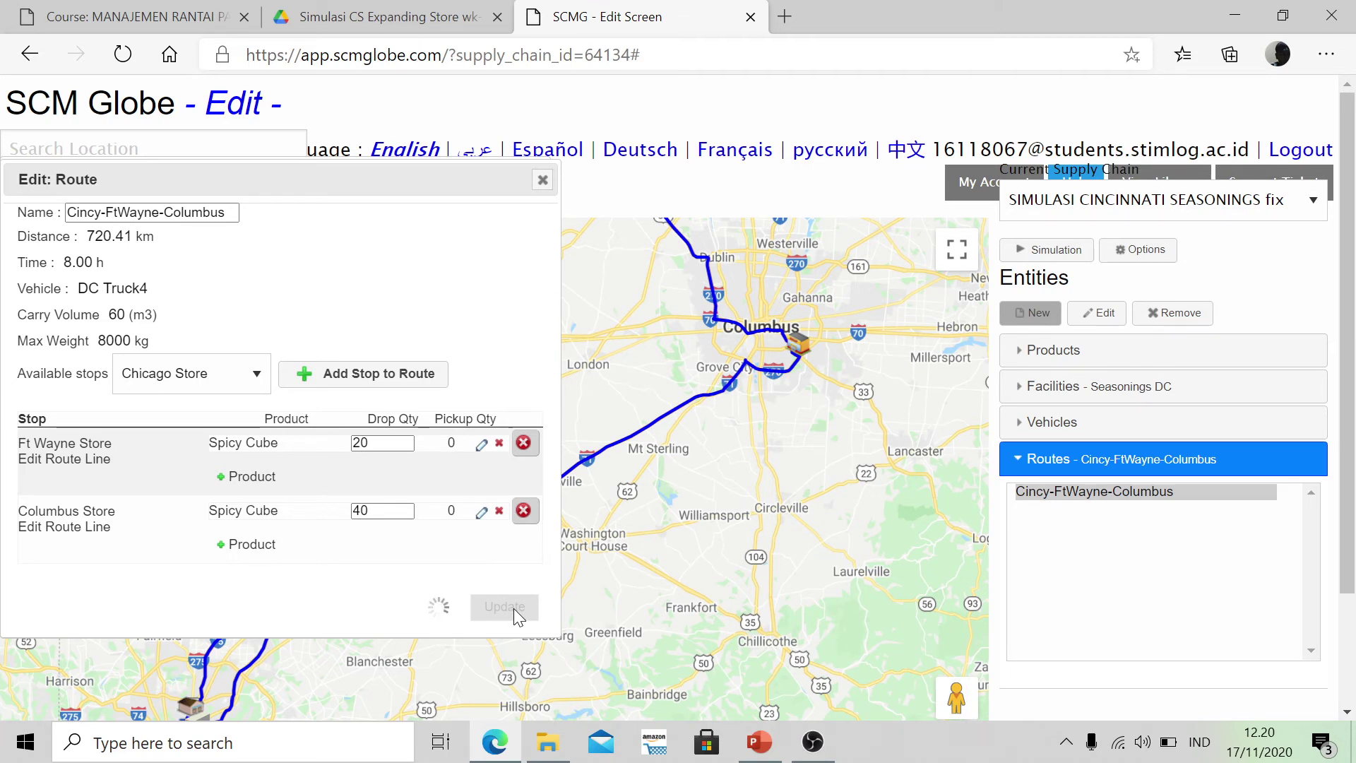
pyautogui.click(542, 180)
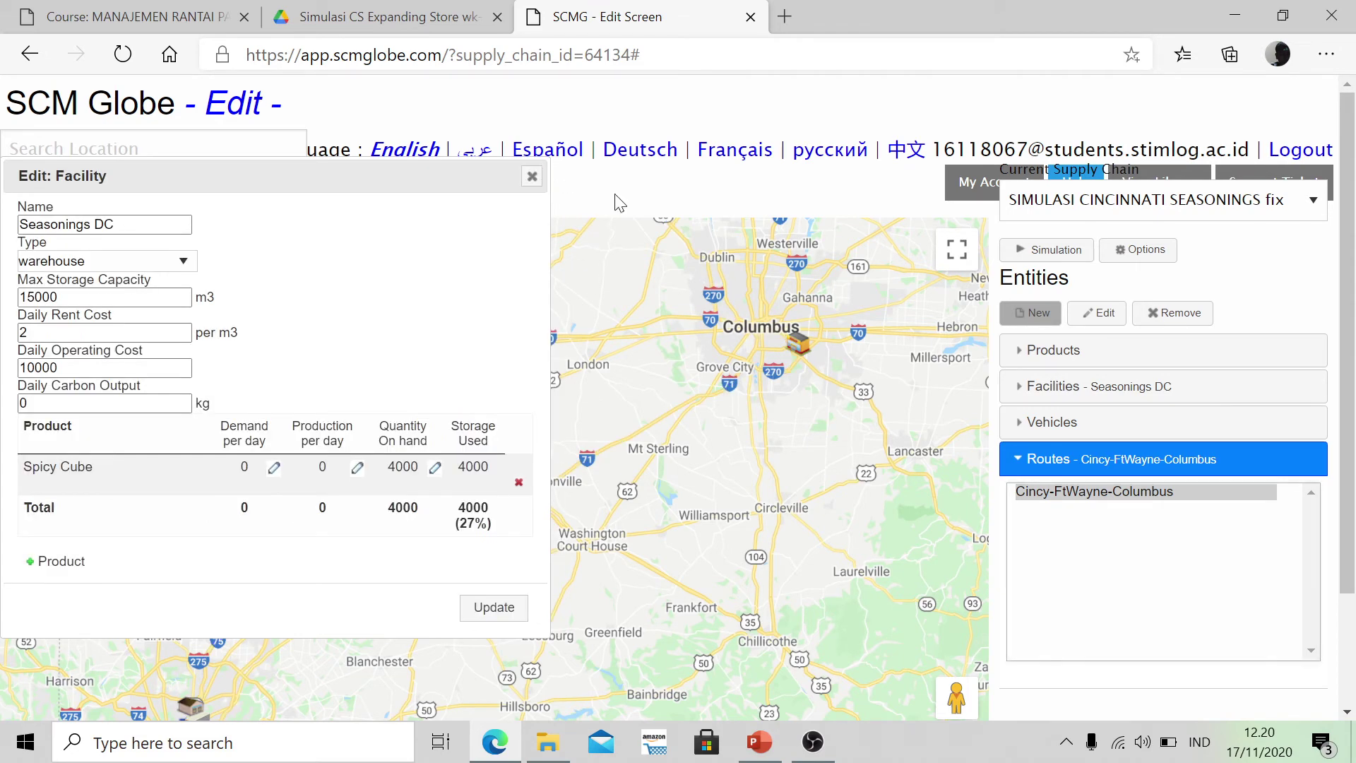
pyautogui.rightClick(684, 220)
pyautogui.click(768, 301)
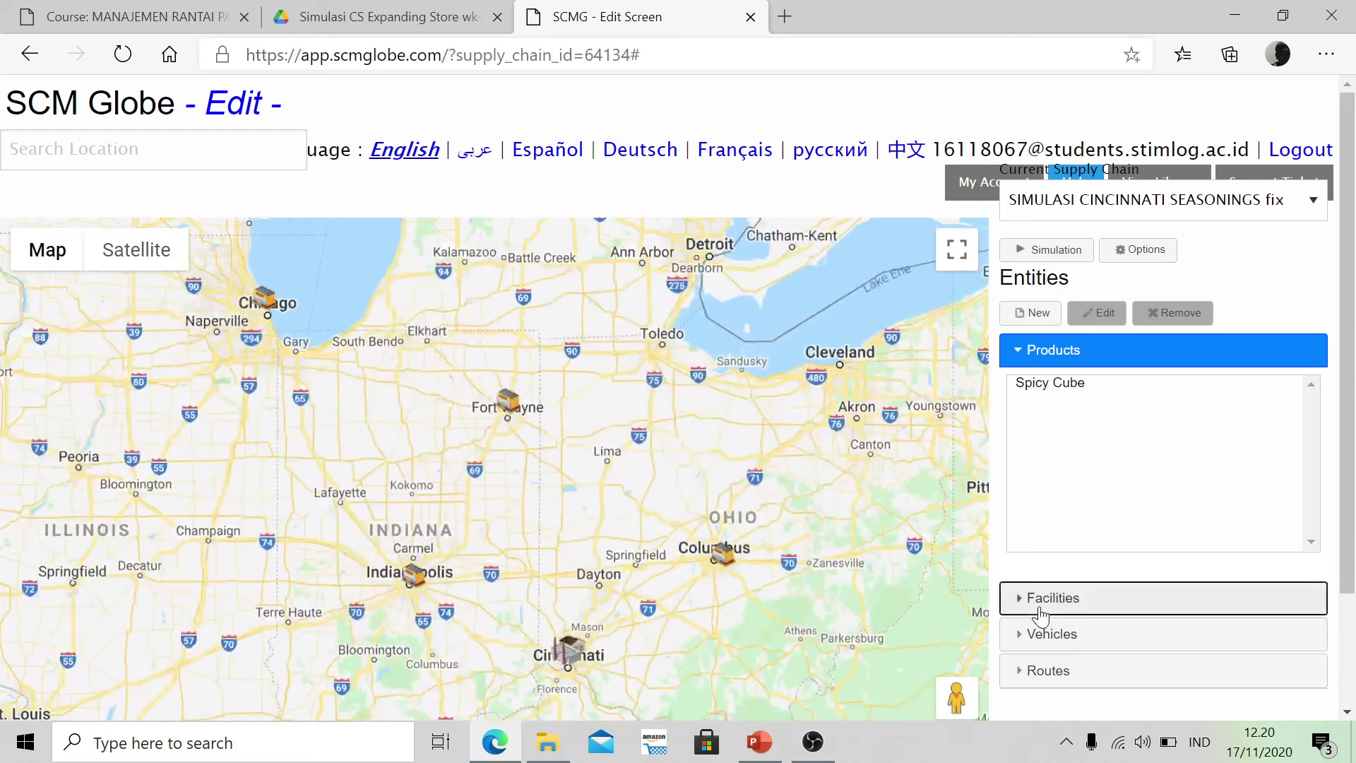
# Check the saved drop quantity on the Cincy-Chicago route of Seasonings DC's DC Truck5 and compare it with the PowerPoint slide.
pyautogui.click(1049, 600)
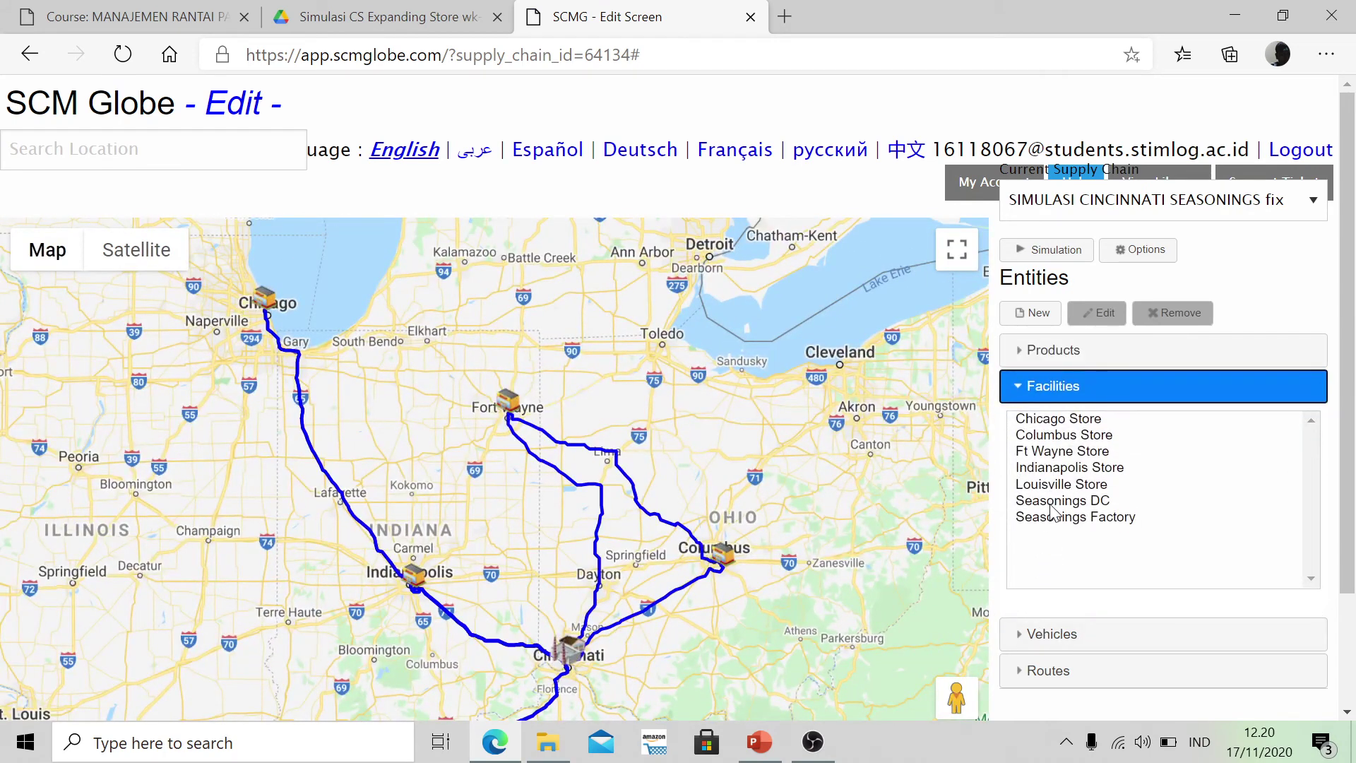
pyautogui.doubleClick(1052, 501)
pyautogui.click(1033, 634)
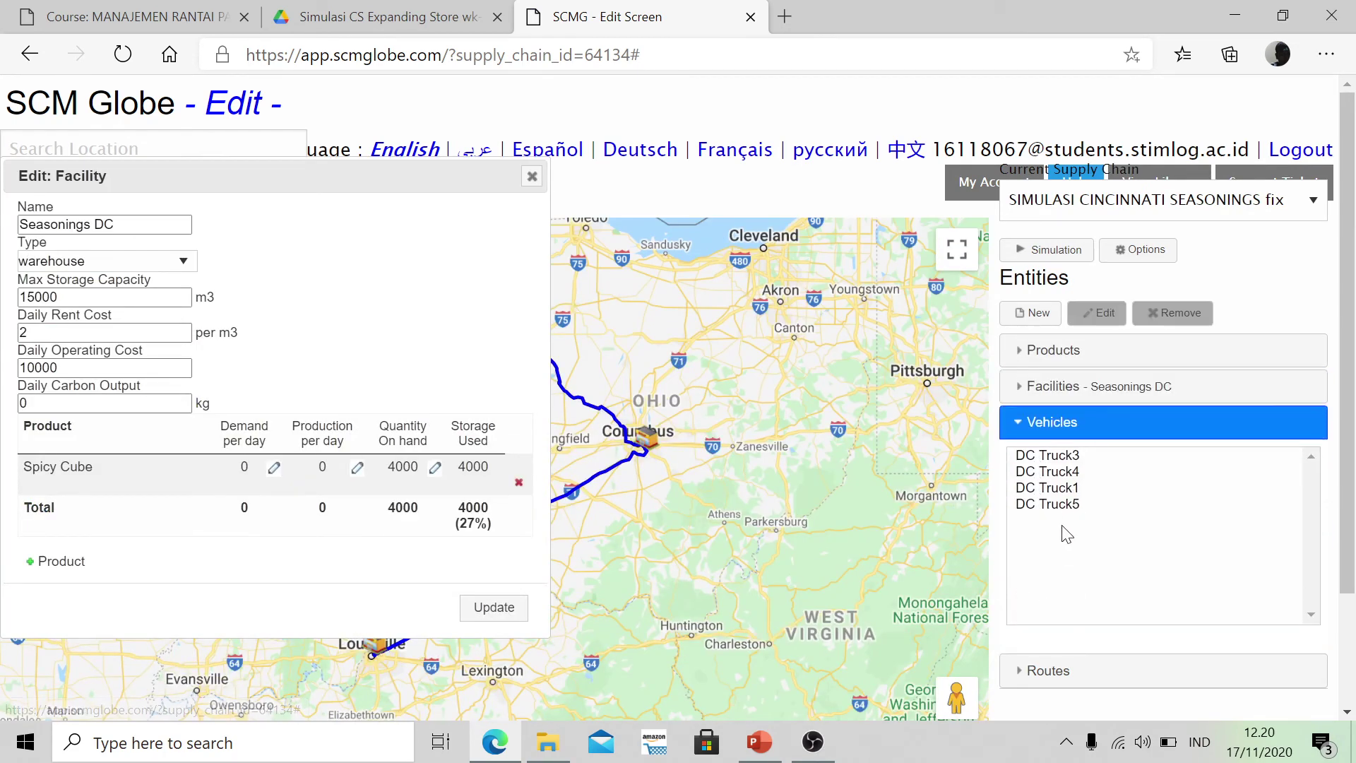
pyautogui.doubleClick(1052, 503)
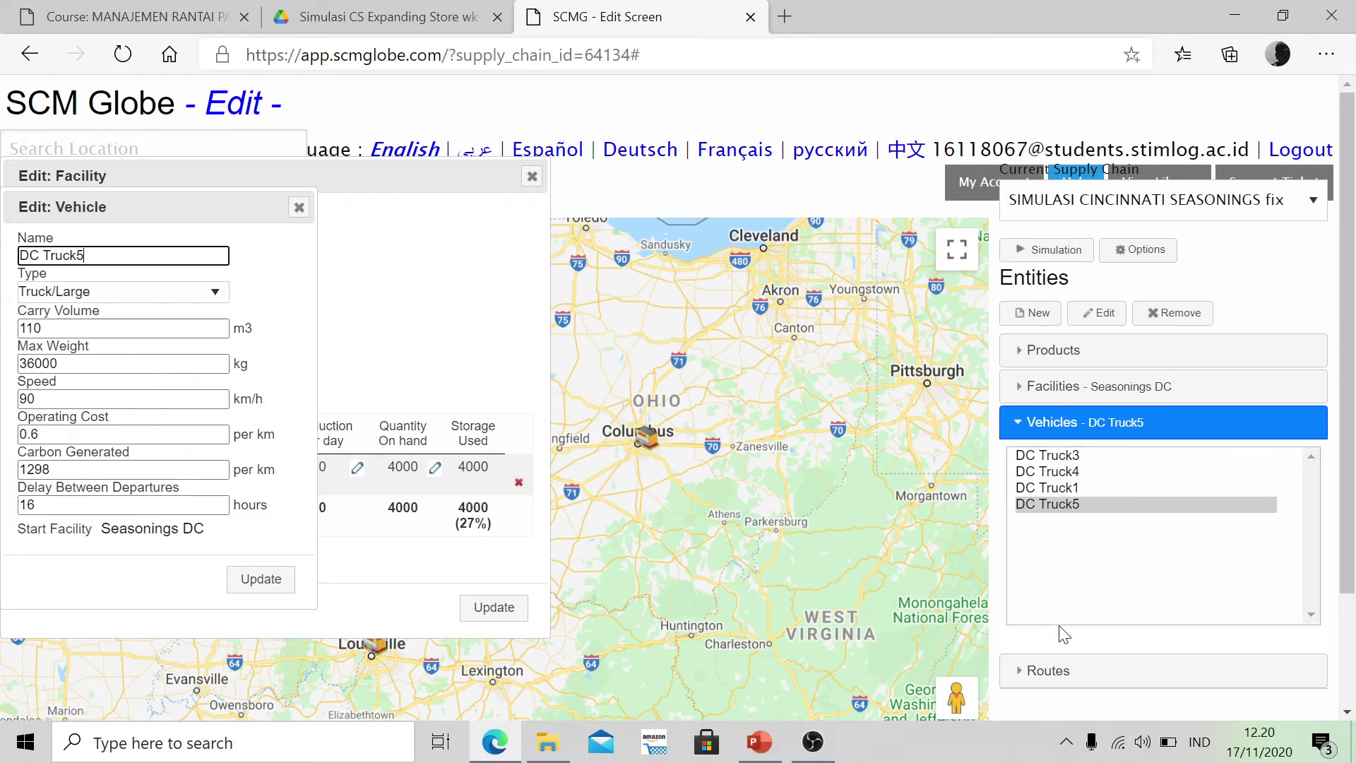
pyautogui.click(1055, 670)
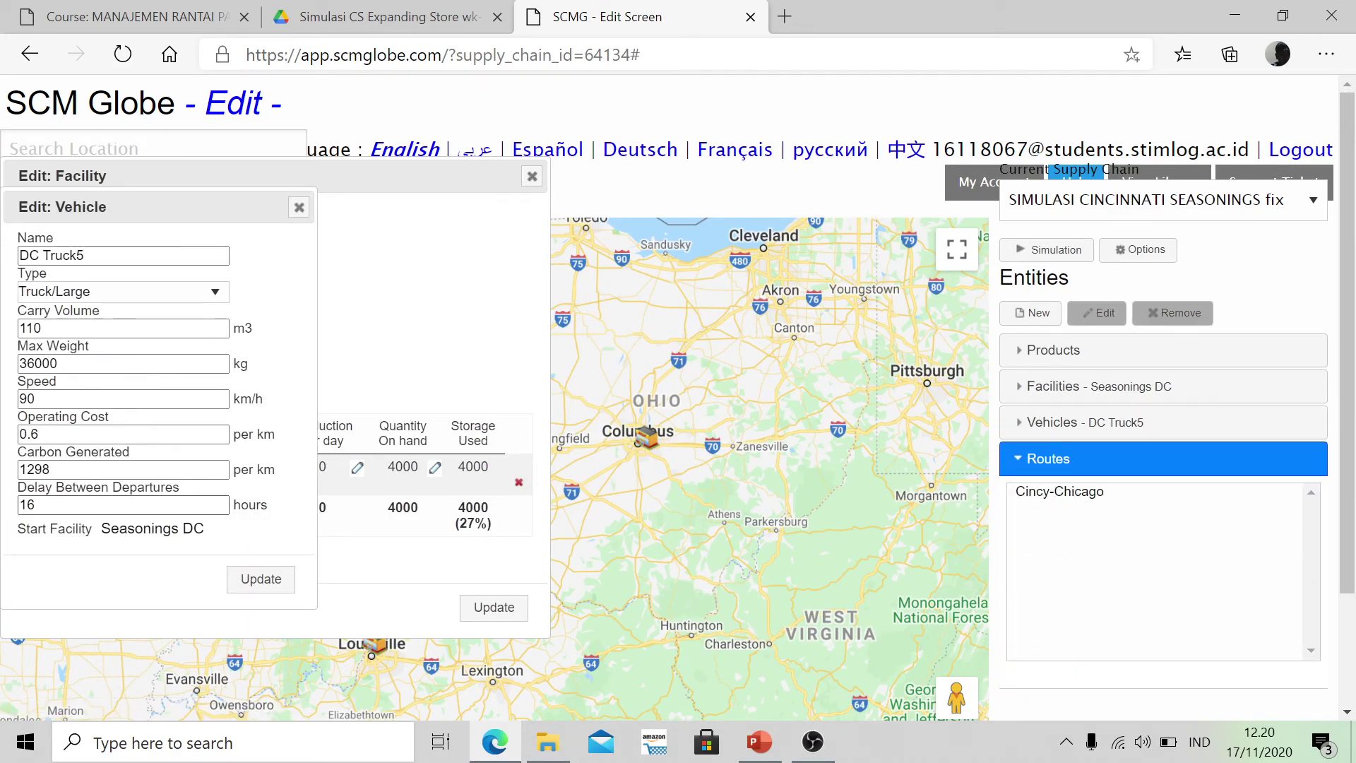
pyautogui.doubleClick(1073, 492)
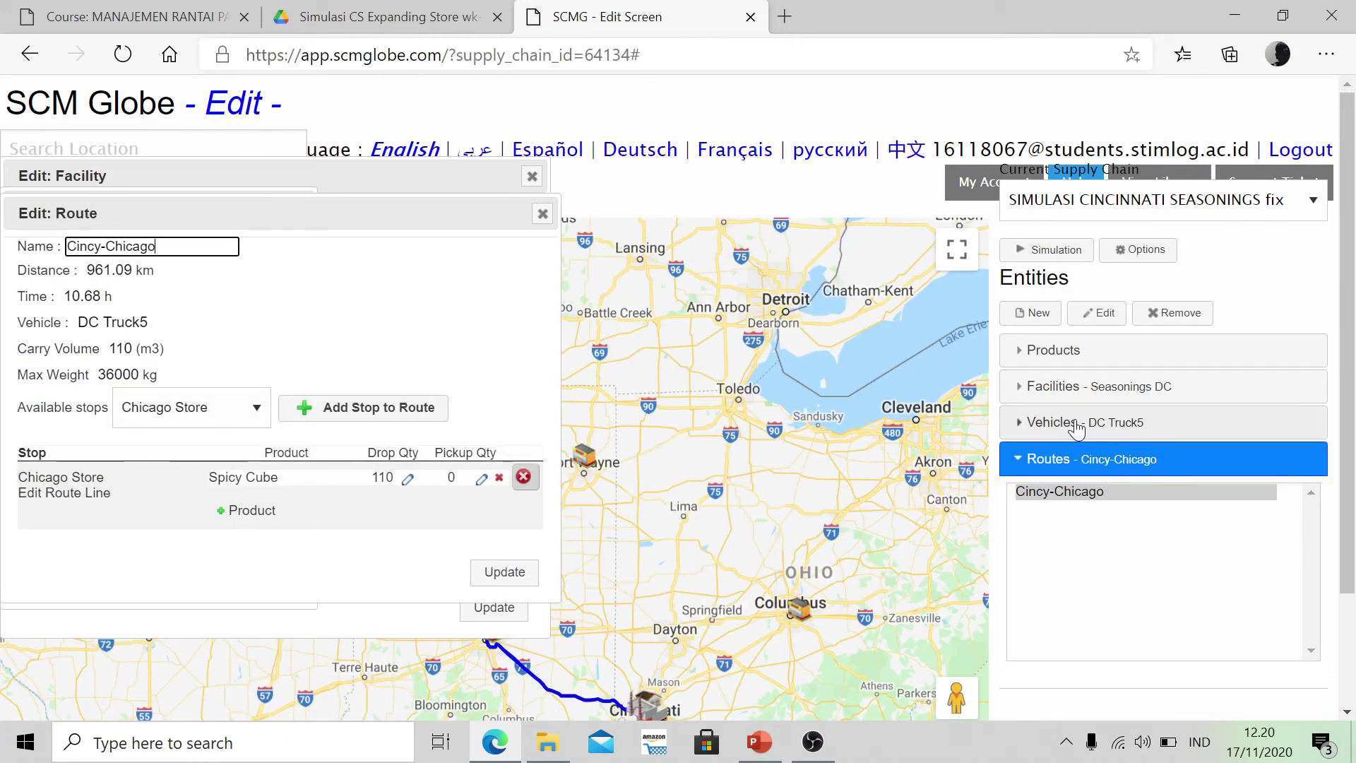
pyautogui.hotkey('alt', 'Tab')
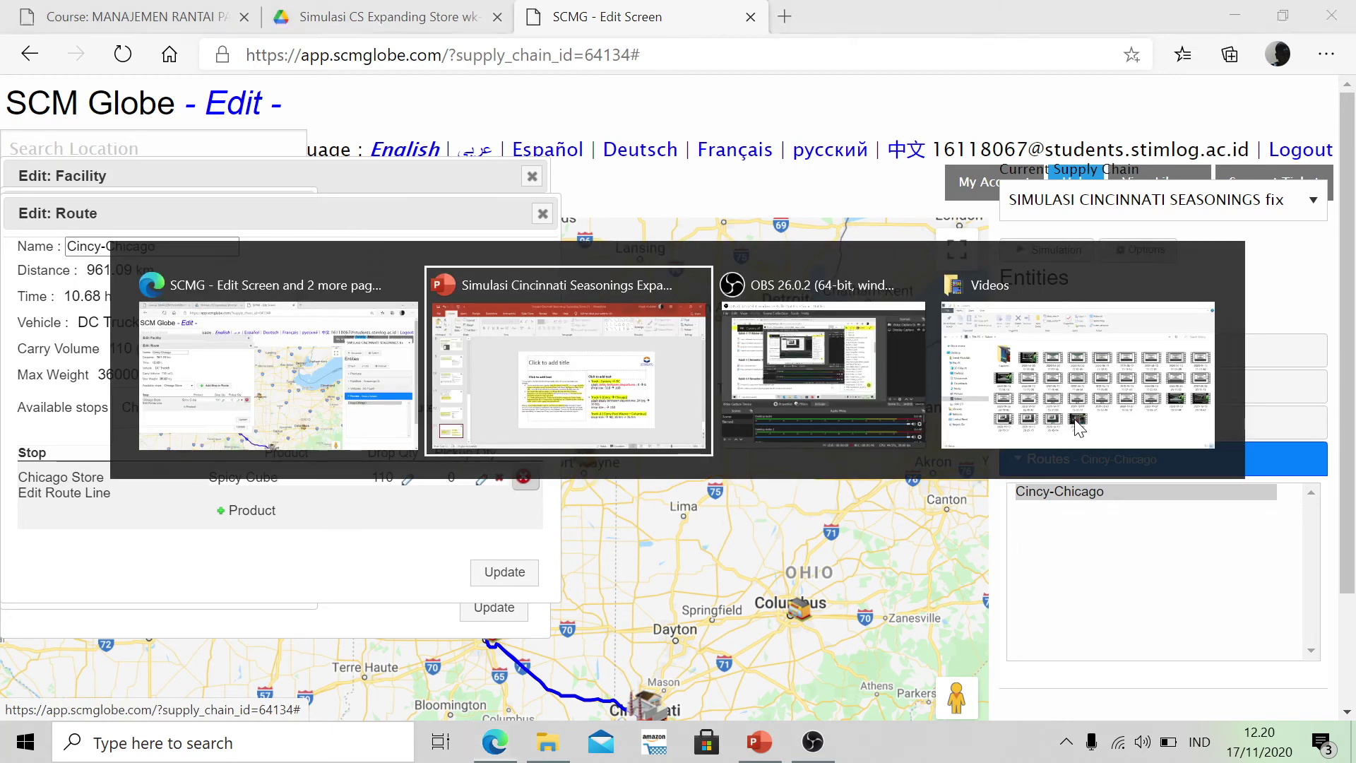
pyautogui.hotkey('alt', 'Tab')
# Set Columbus Store's Spicy Cube drop quantity on DC Truck4's Cincy-FtWayne-Columbus route to 40, save it, check the slide, and close the vehicle and facility details.
pyautogui.click(1106, 432)
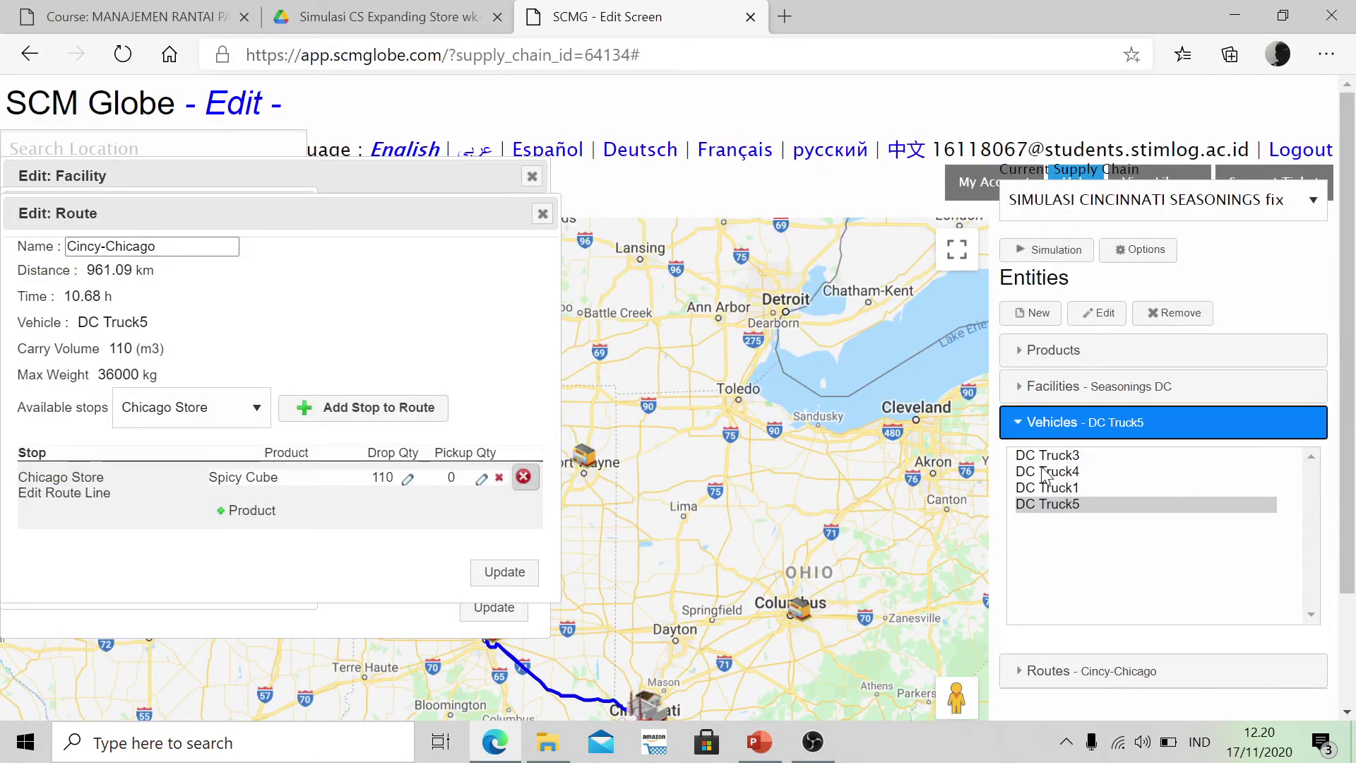
pyautogui.click(1048, 471)
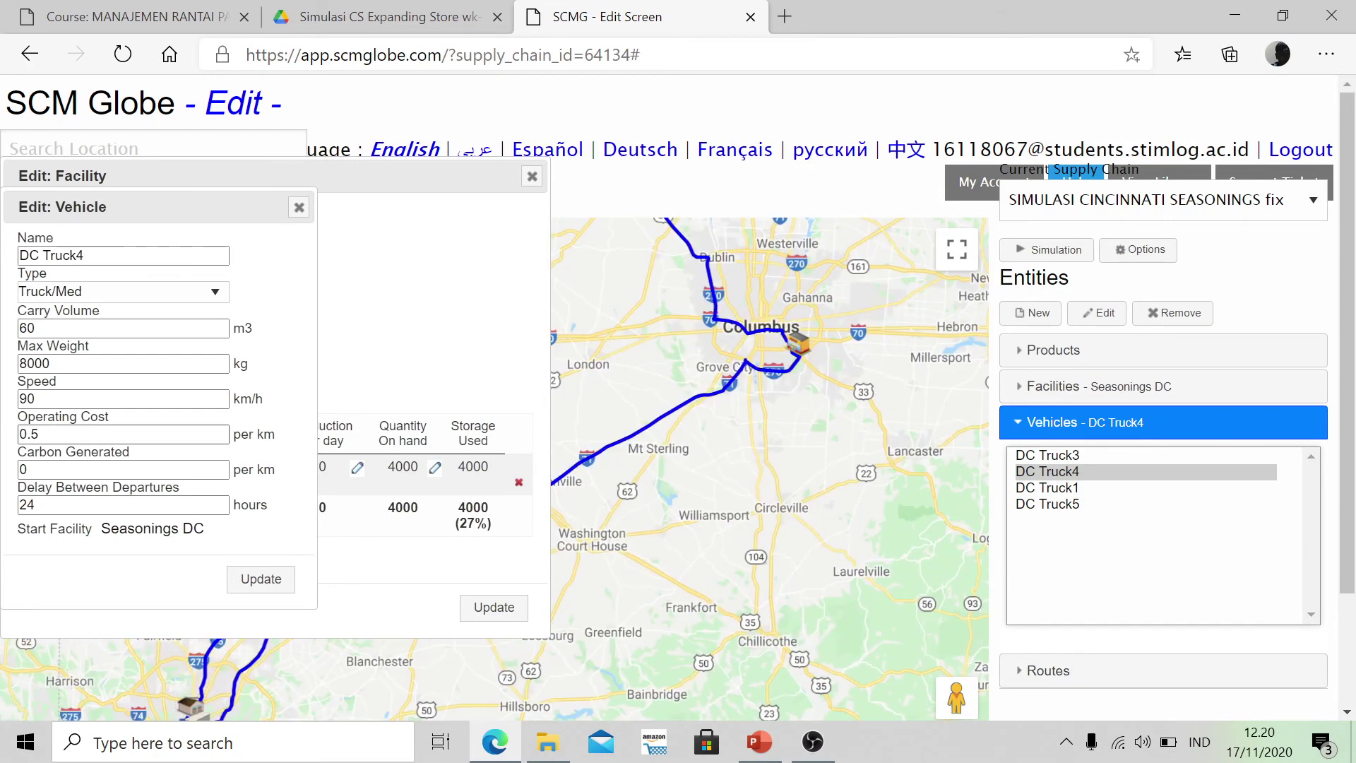
pyautogui.click(1076, 671)
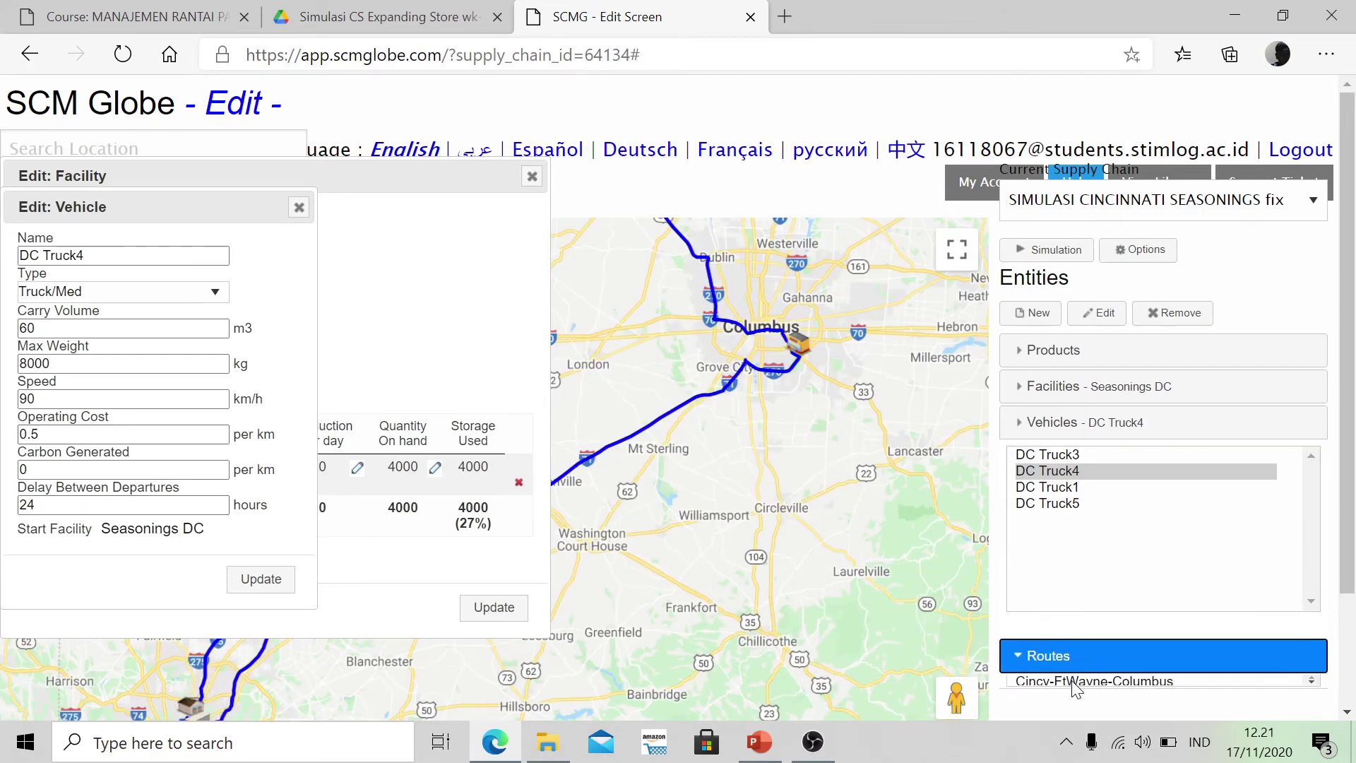
pyautogui.click(1053, 491)
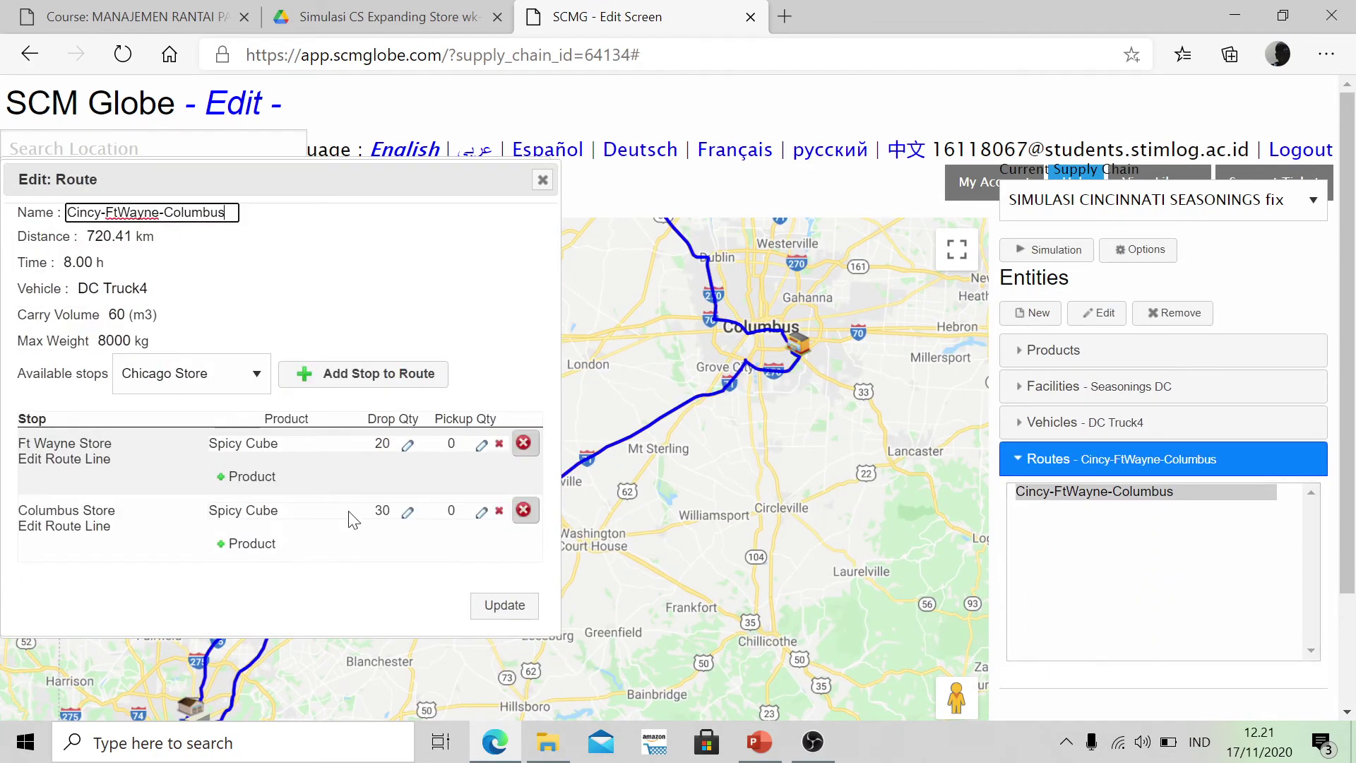
pyautogui.click(407, 511)
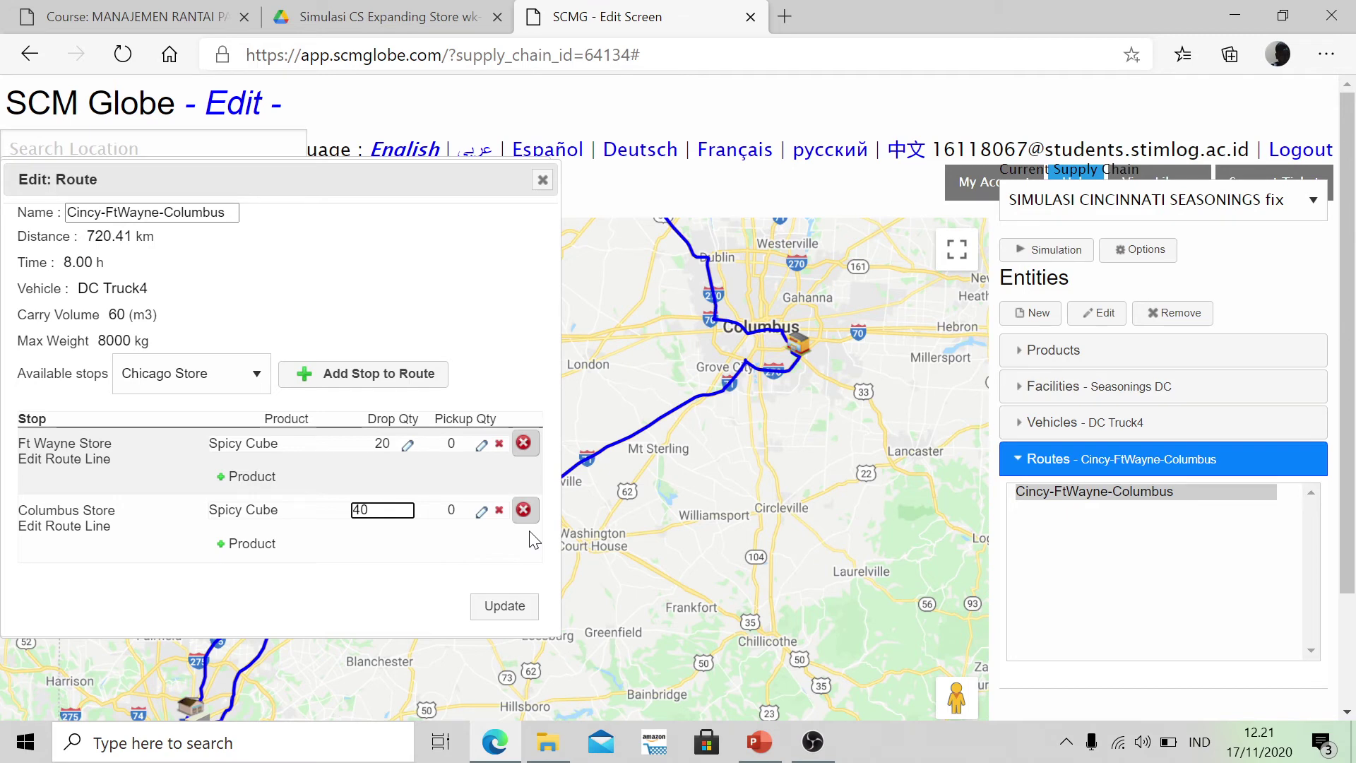
pyautogui.click(510, 604)
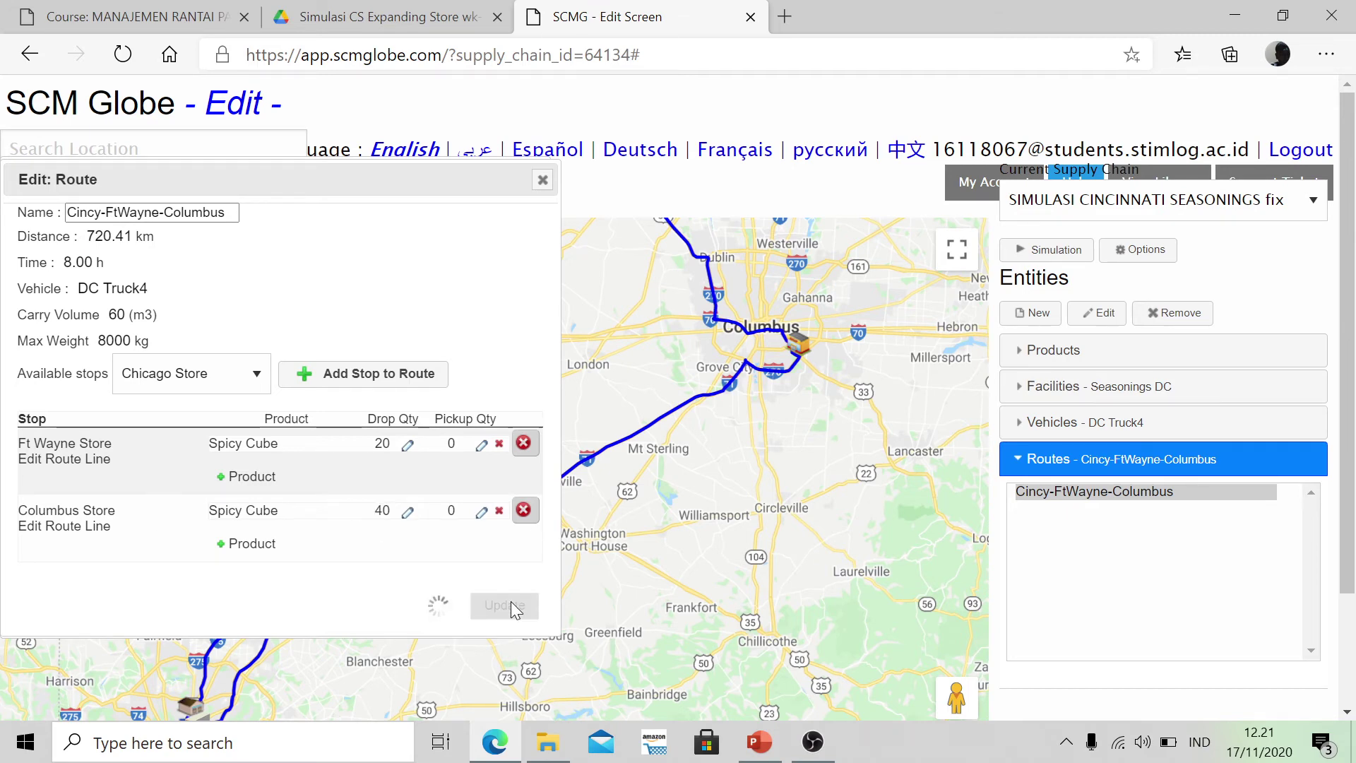
pyautogui.hotkey('alt', 'Tab')
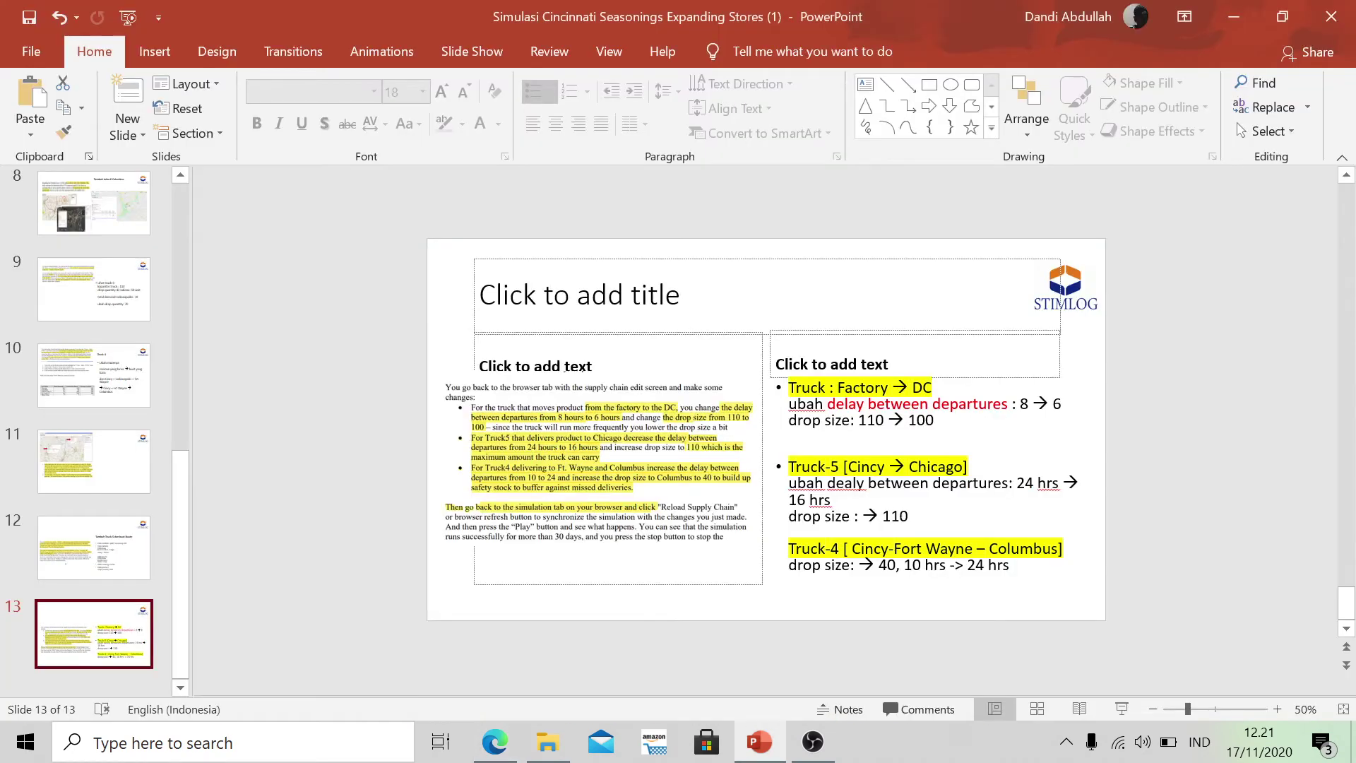
pyautogui.hotkey('alt', 'Tab')
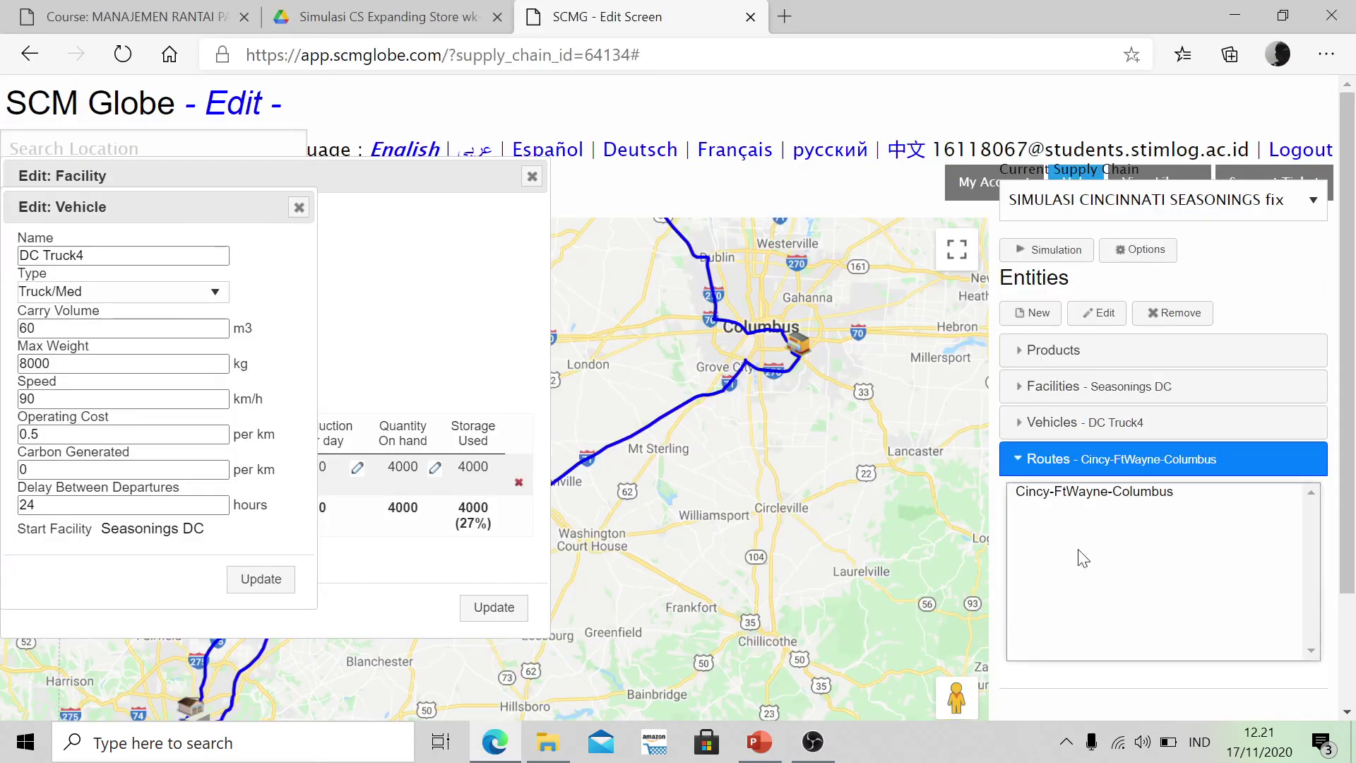
pyautogui.click(532, 175)
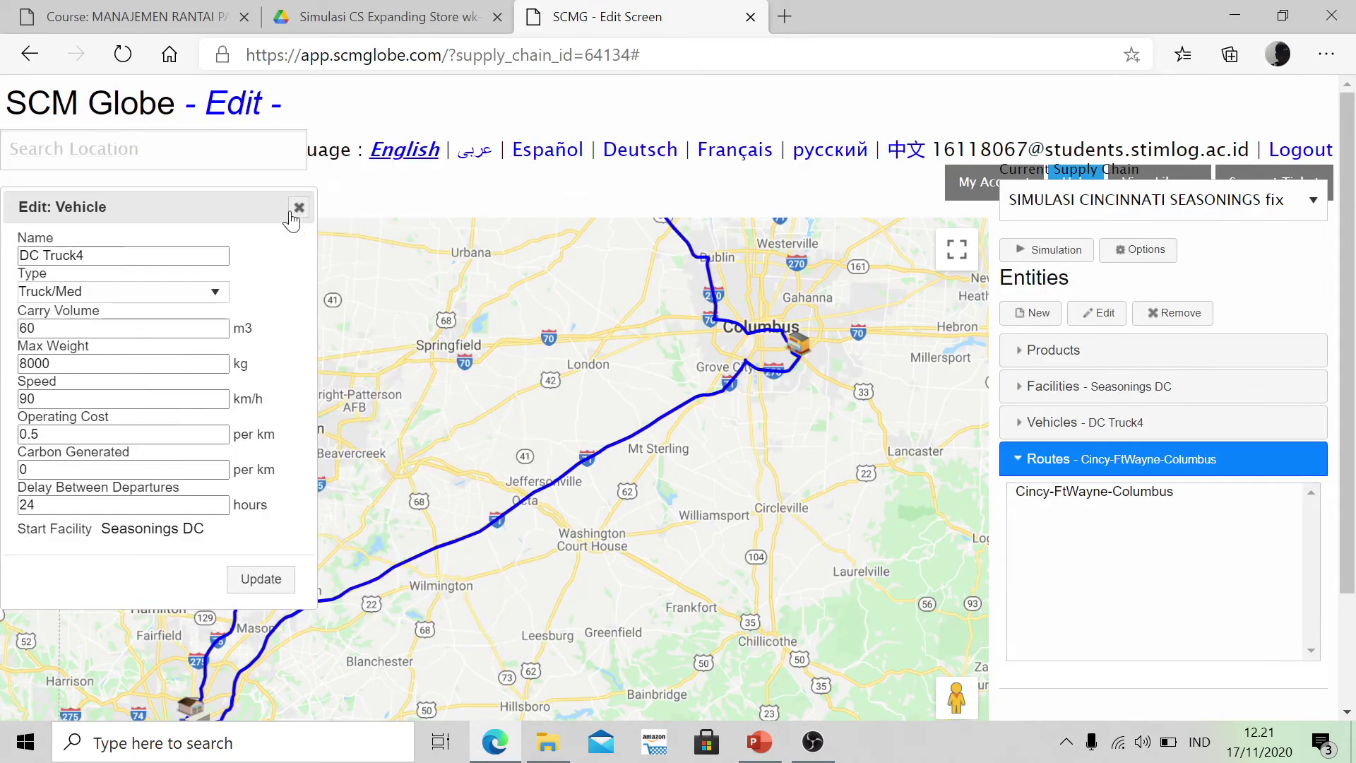
pyautogui.click(296, 210)
# Open the simulation of the supply chain and run it at the Fastest speed.
pyautogui.click(1050, 249)
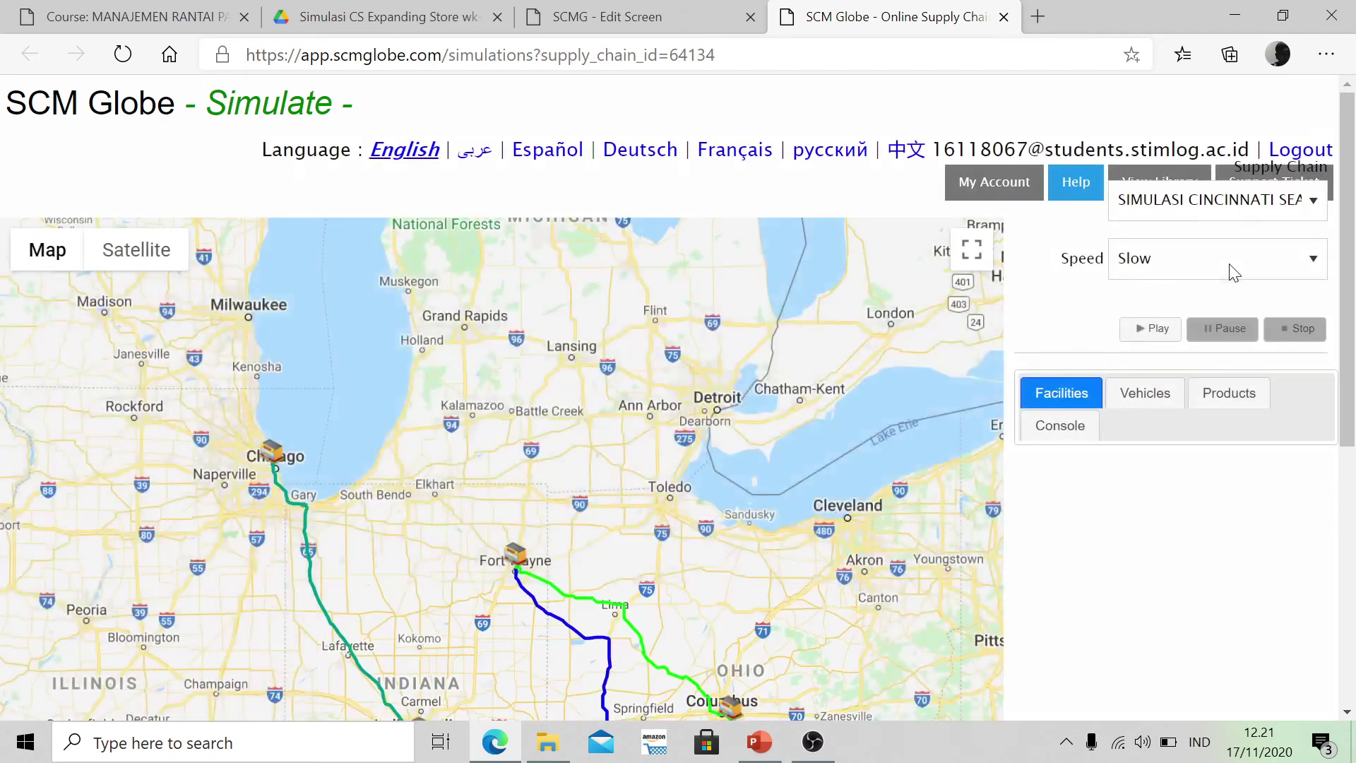
pyautogui.click(1227, 268)
pyautogui.click(1163, 363)
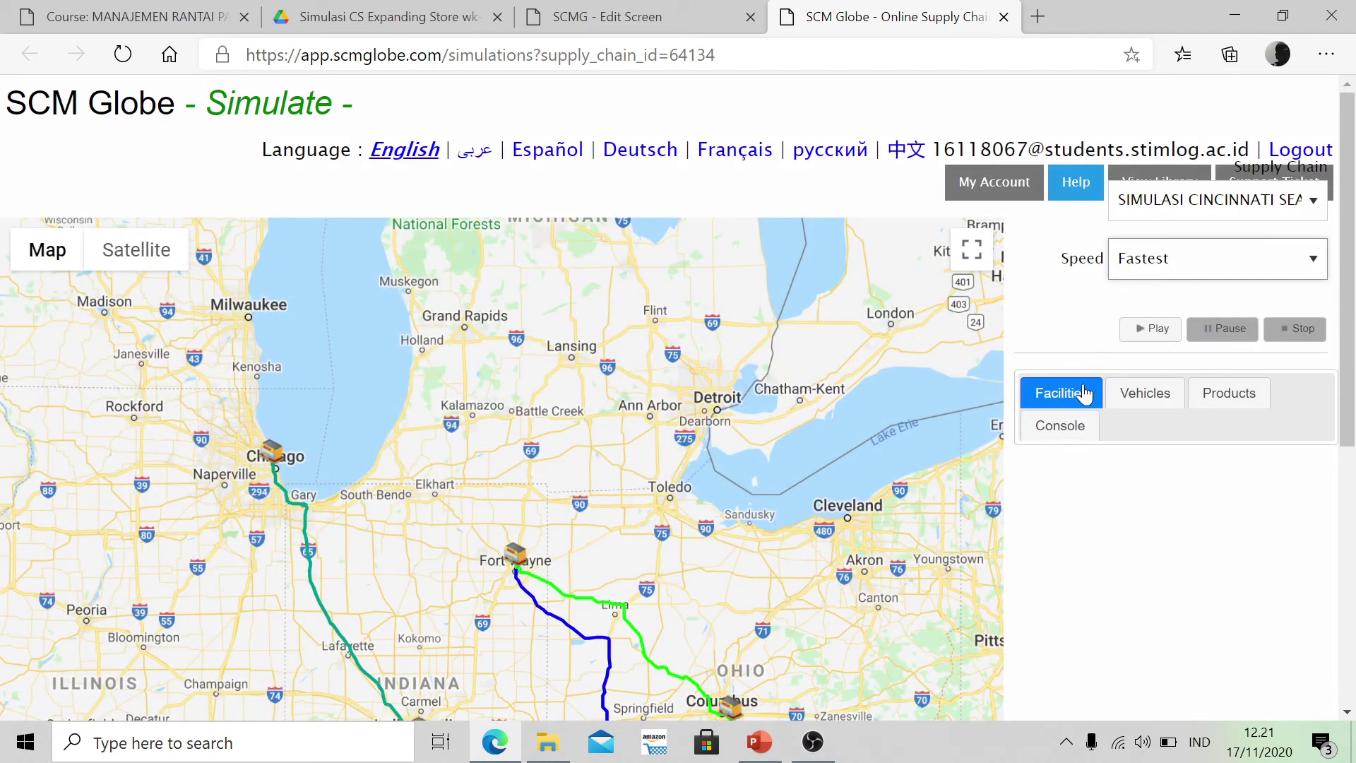
pyautogui.click(1151, 331)
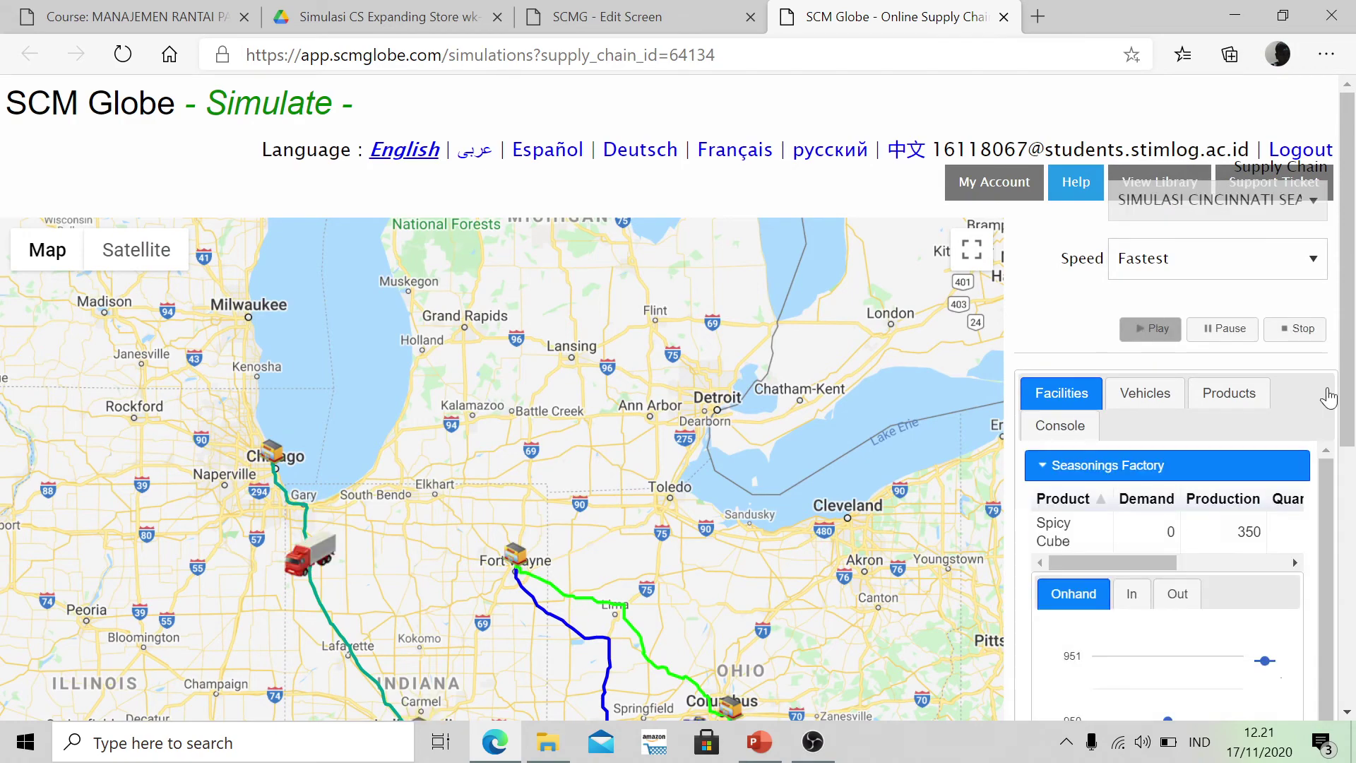
# Monitor the facility results of the running simulation until it halts, read the alert, and dismiss it.
pyautogui.scroll(-3, 905, 430)
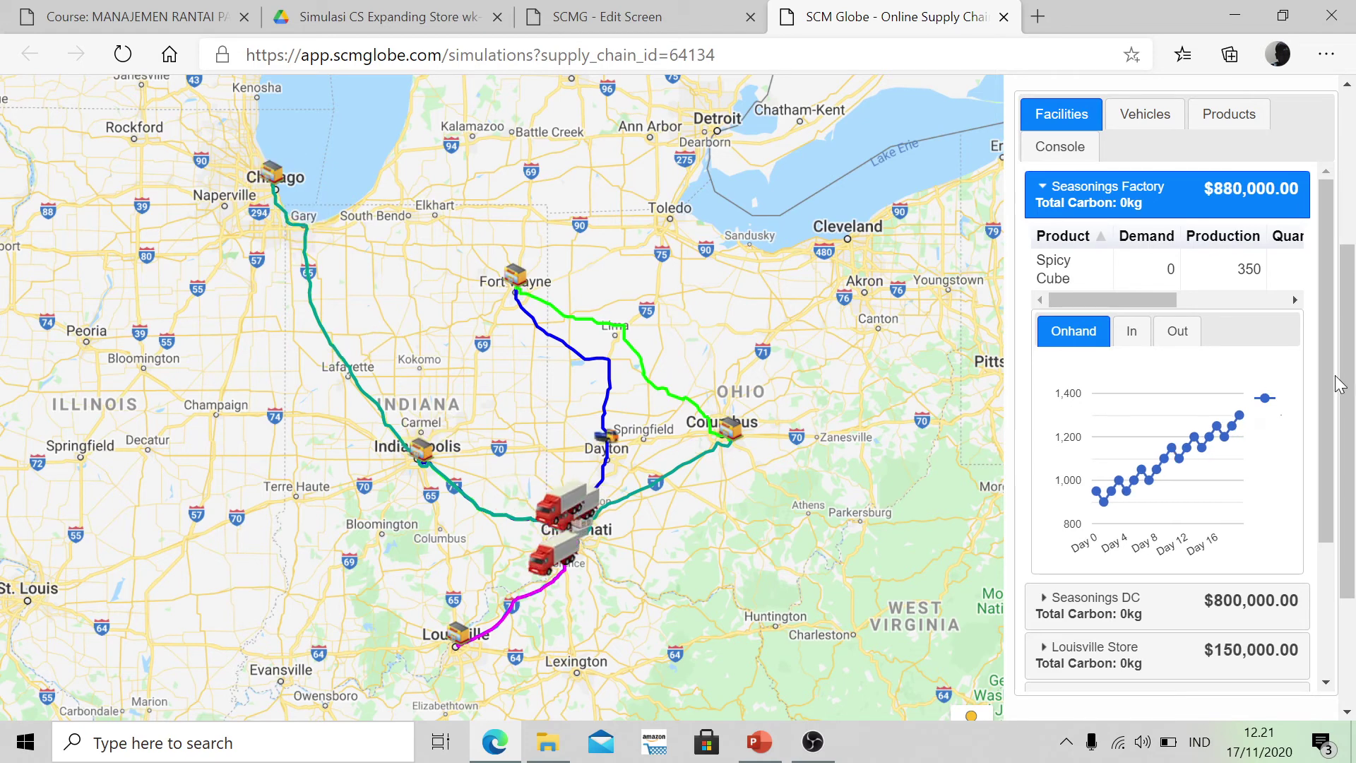
pyautogui.moveTo(1335, 454)
pyautogui.mouseDown()
pyautogui.moveTo(1335, 611)
pyautogui.moveTo(1322, 461)
pyautogui.mouseUp()
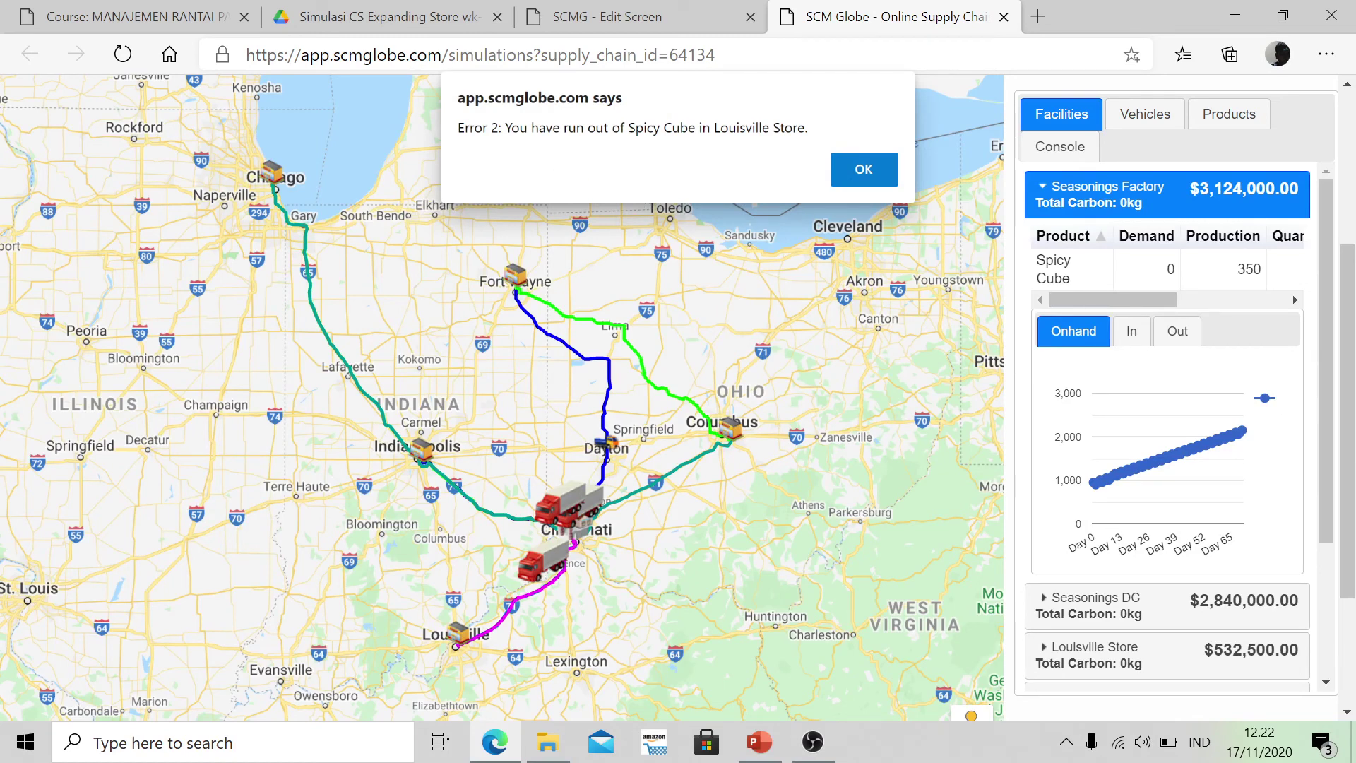
pyautogui.moveTo(519, 128); pyautogui.dragTo(869, 172)
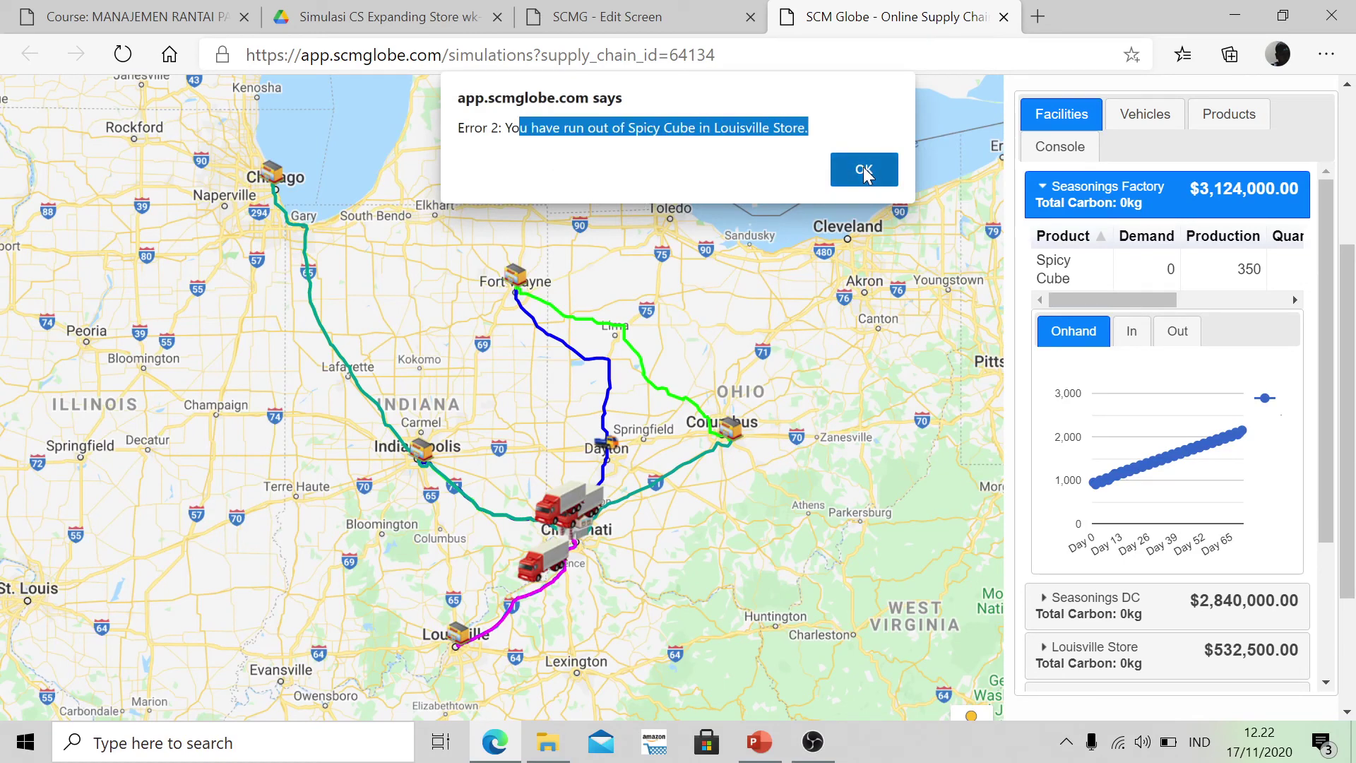
pyautogui.click(866, 170)
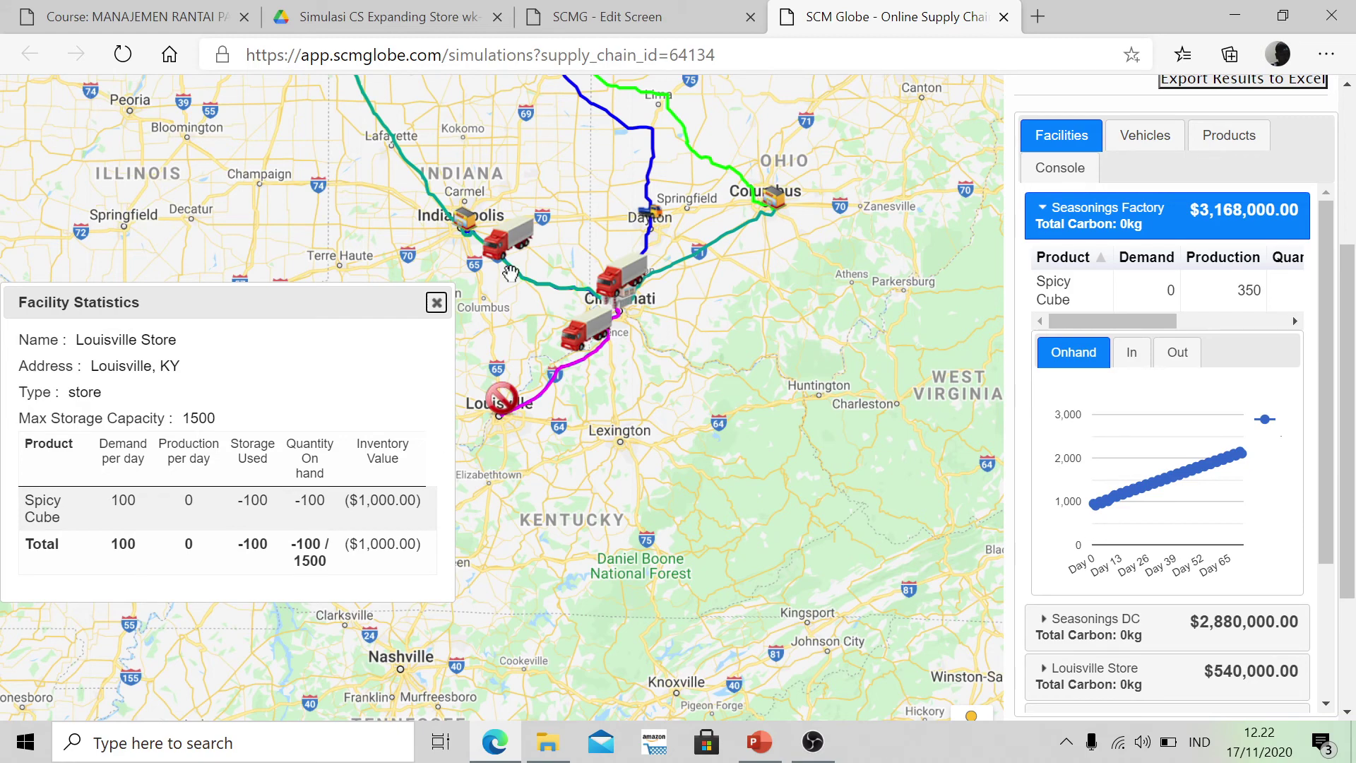
# Examine the Louisville Store's facility statistics, compare them with the truck changes on the PowerPoint slide, and close the statistics.
pyautogui.moveTo(321, 303); pyautogui.dragTo(512, 260)
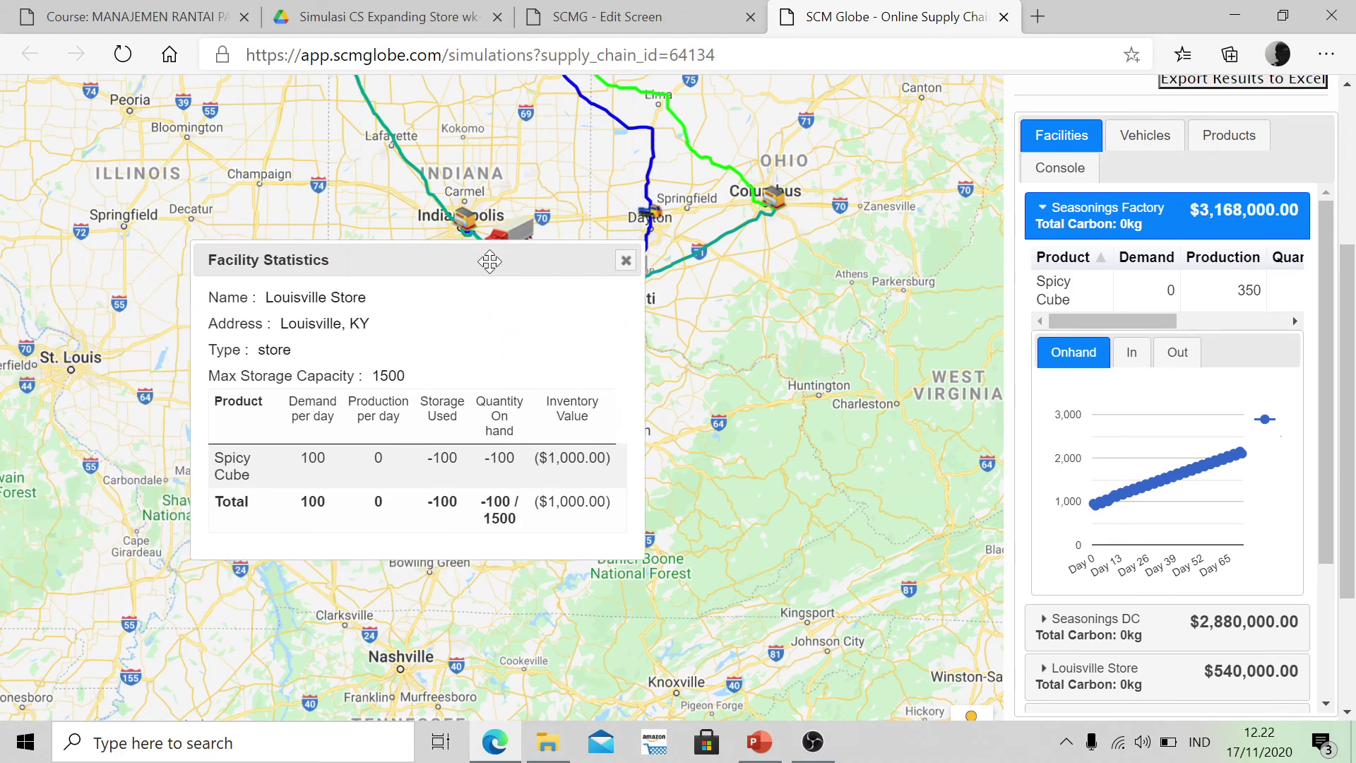
pyautogui.hotkey('alt', 'Tab')
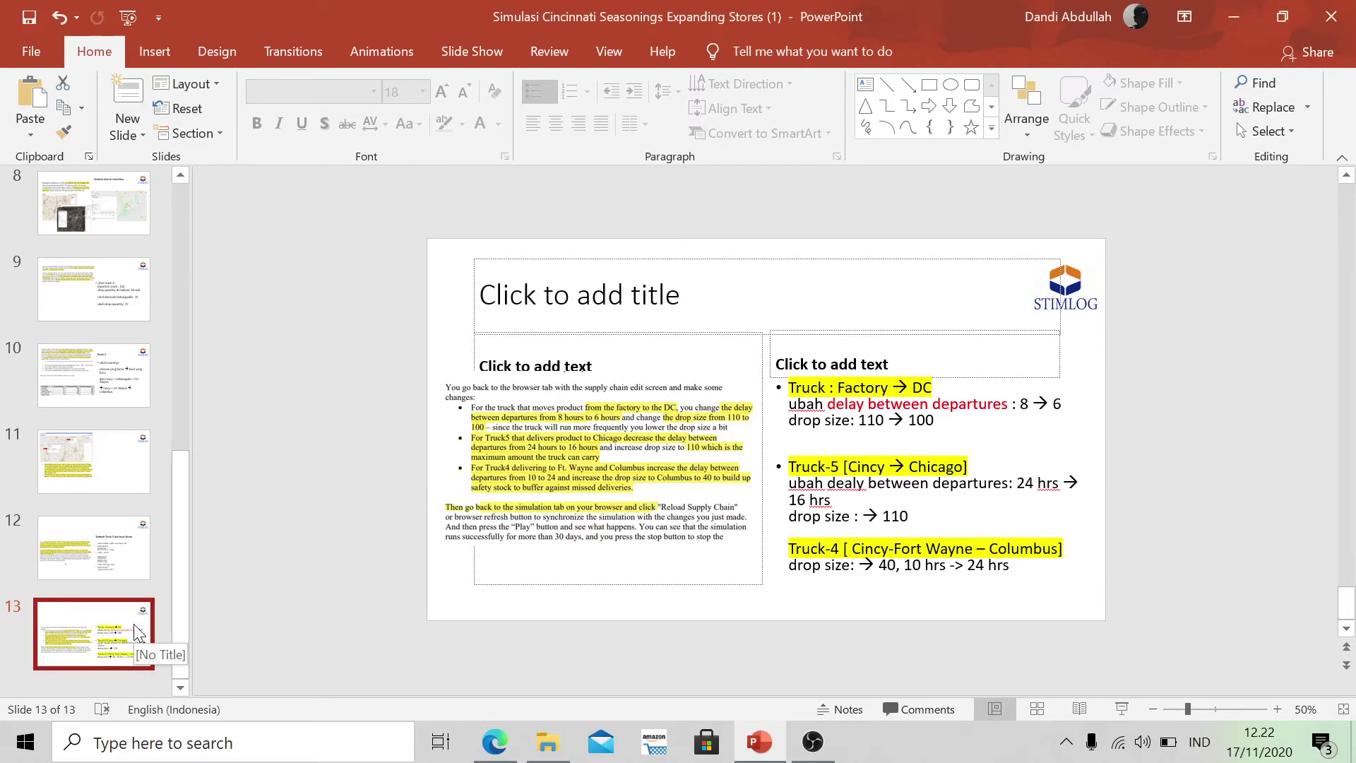
pyautogui.hotkey('alt', 'Tab')
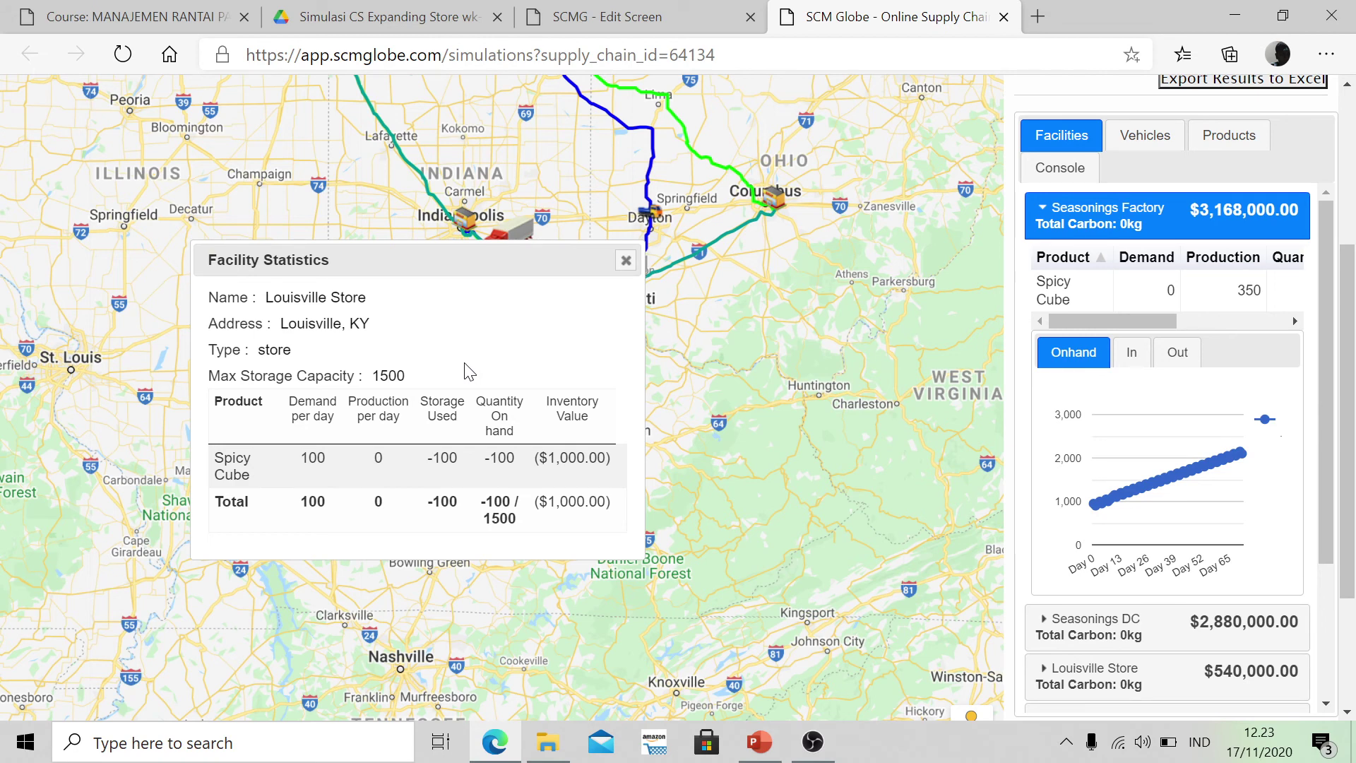
pyautogui.click(626, 261)
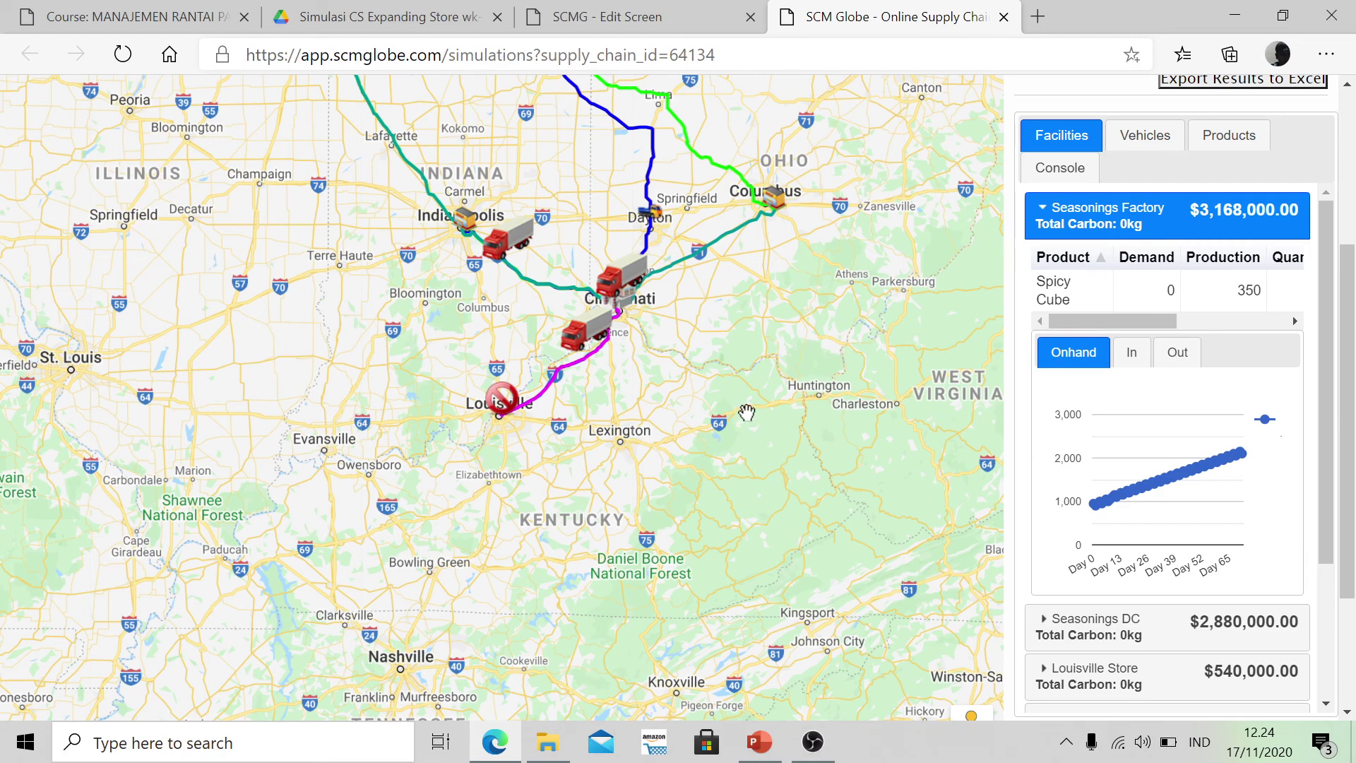
pyautogui.moveTo(763, 401); pyautogui.dragTo(772, 437)
pyautogui.click(134, 10)
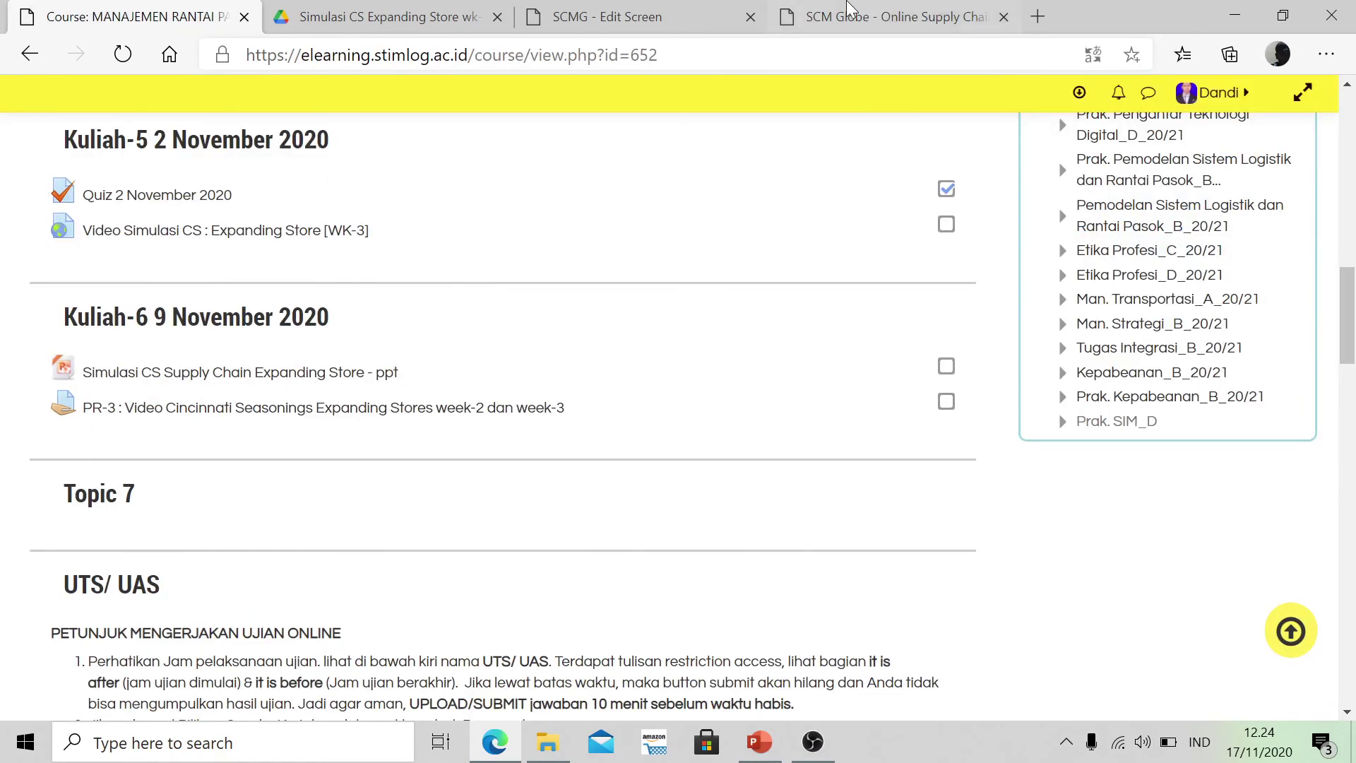
pyautogui.click(855, 17)
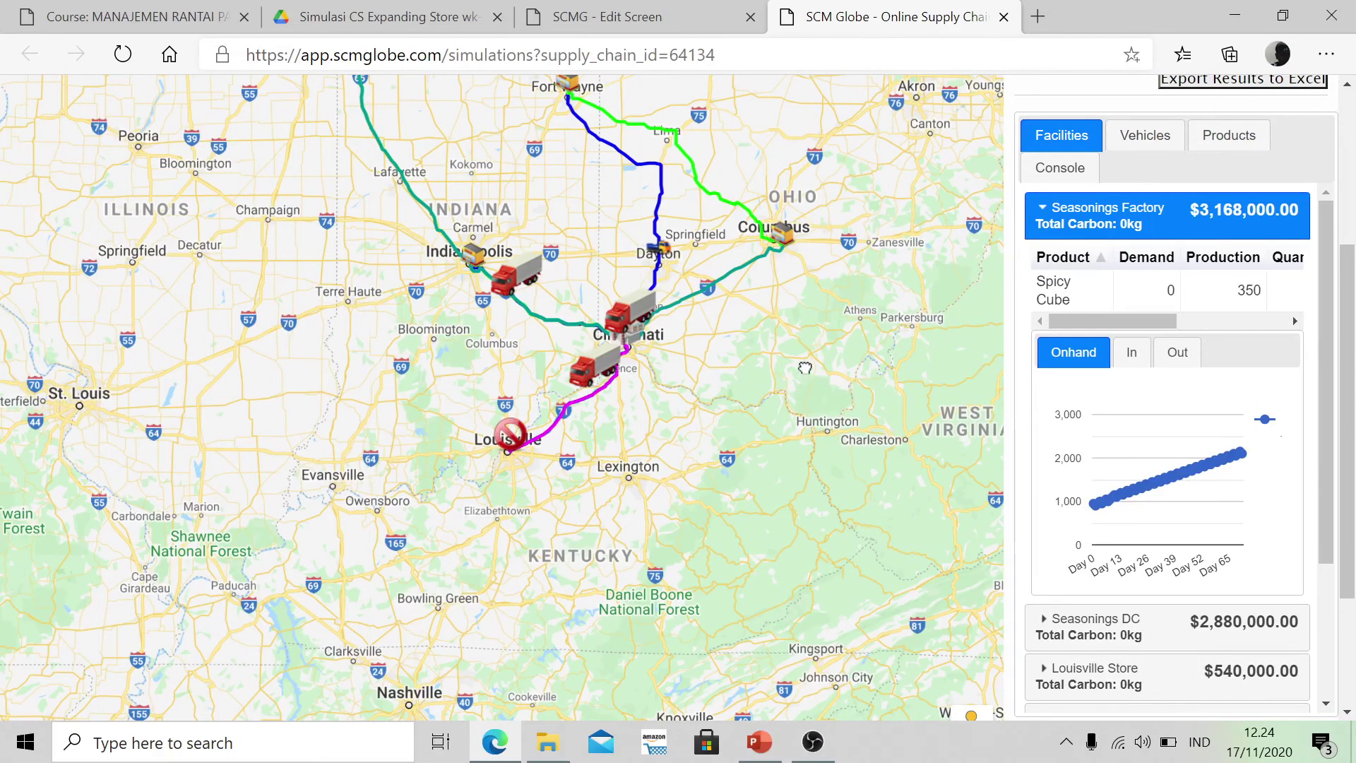
pyautogui.moveTo(807, 343); pyautogui.dragTo(800, 382)
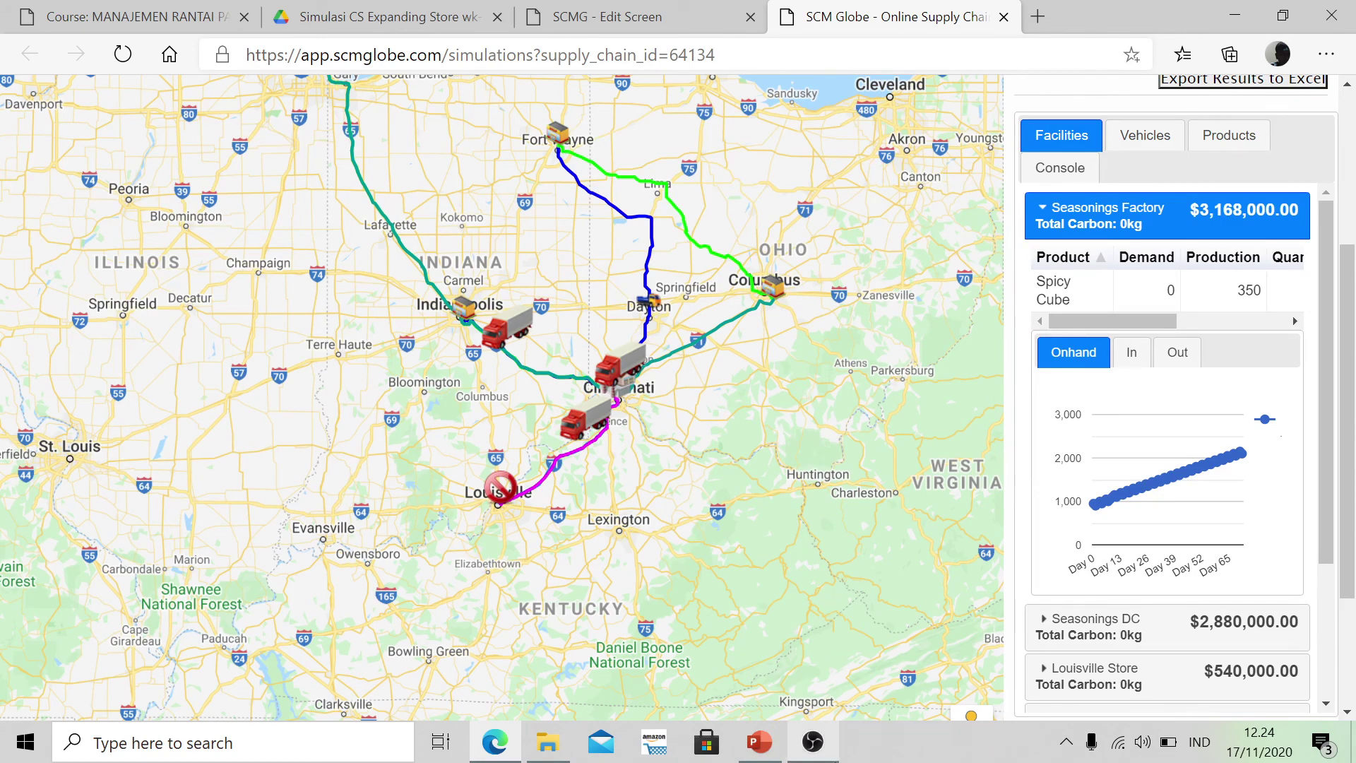
# Switch to OBS, activate the Video Capture Device source, and show the recording controls.
pyautogui.click(813, 742)
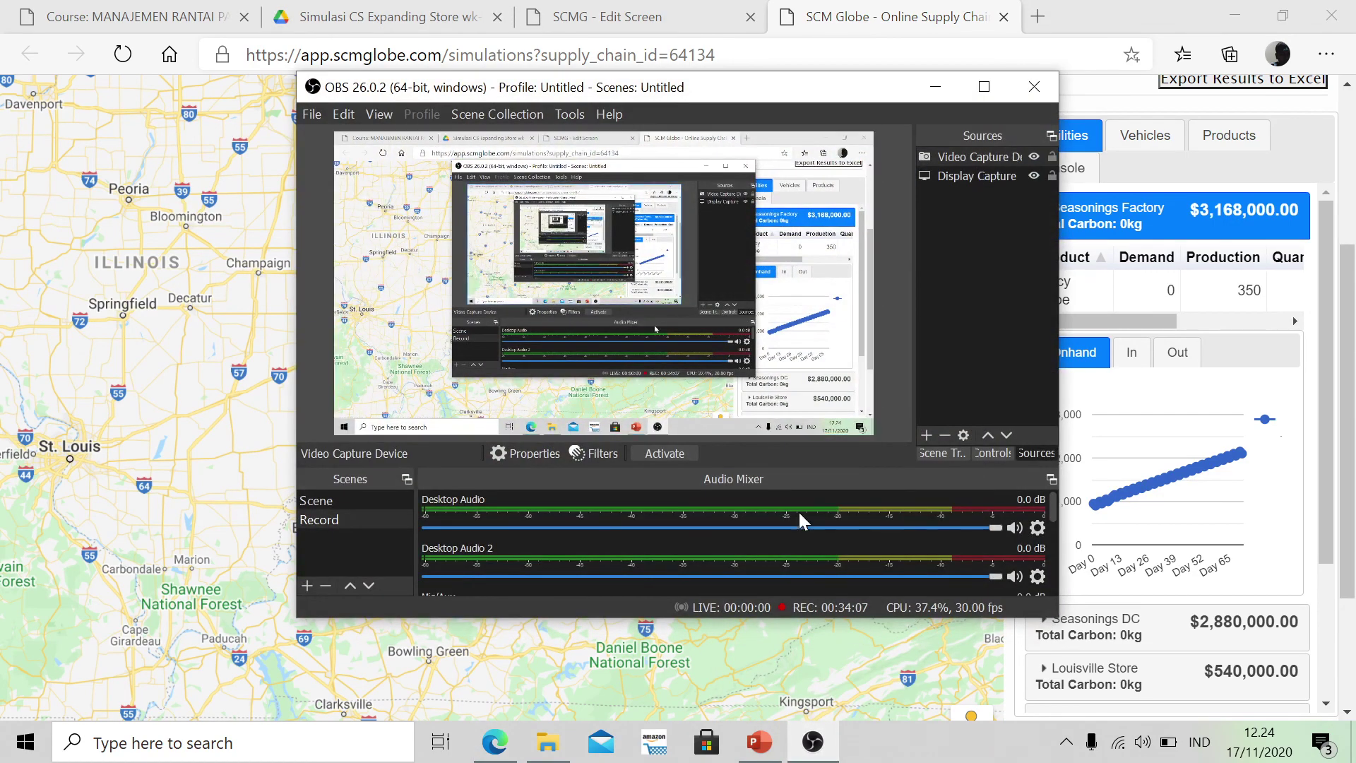
pyautogui.click(676, 454)
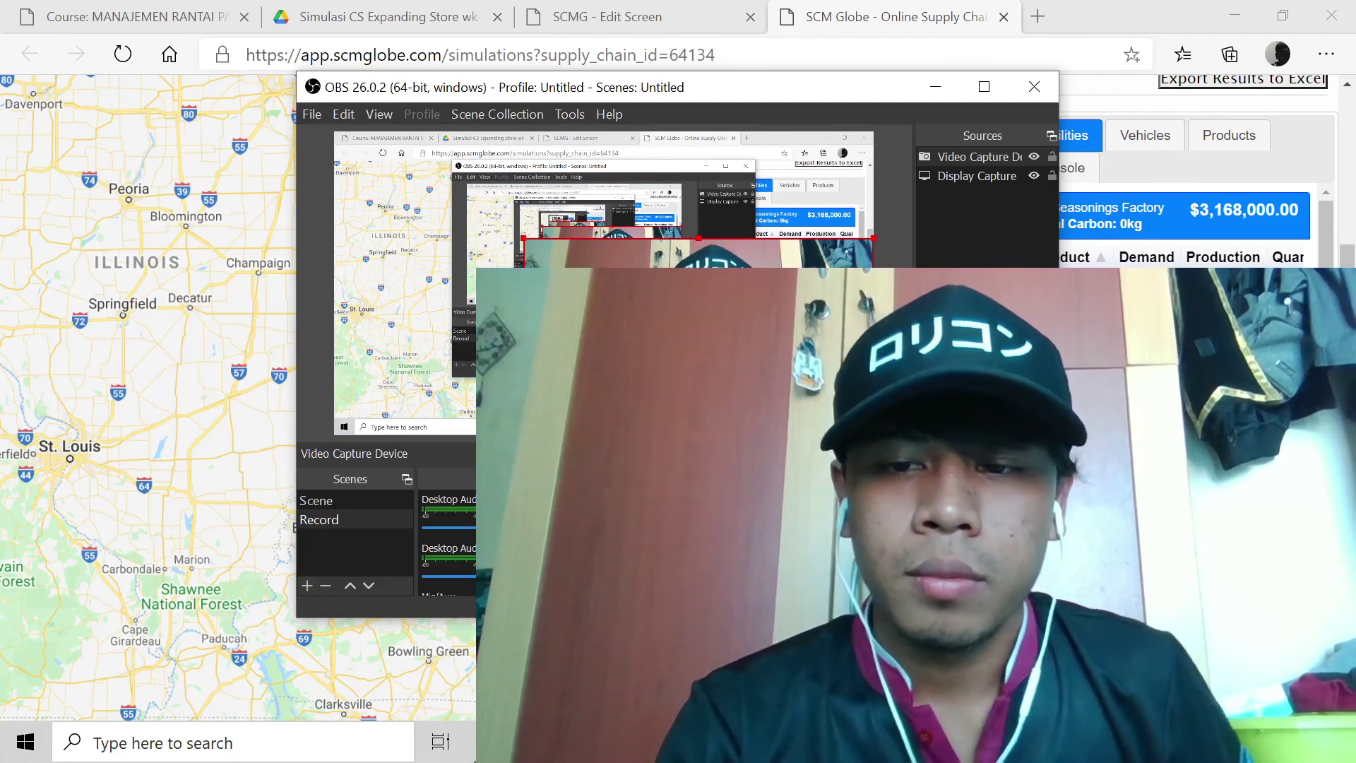
pyautogui.click(995, 458)
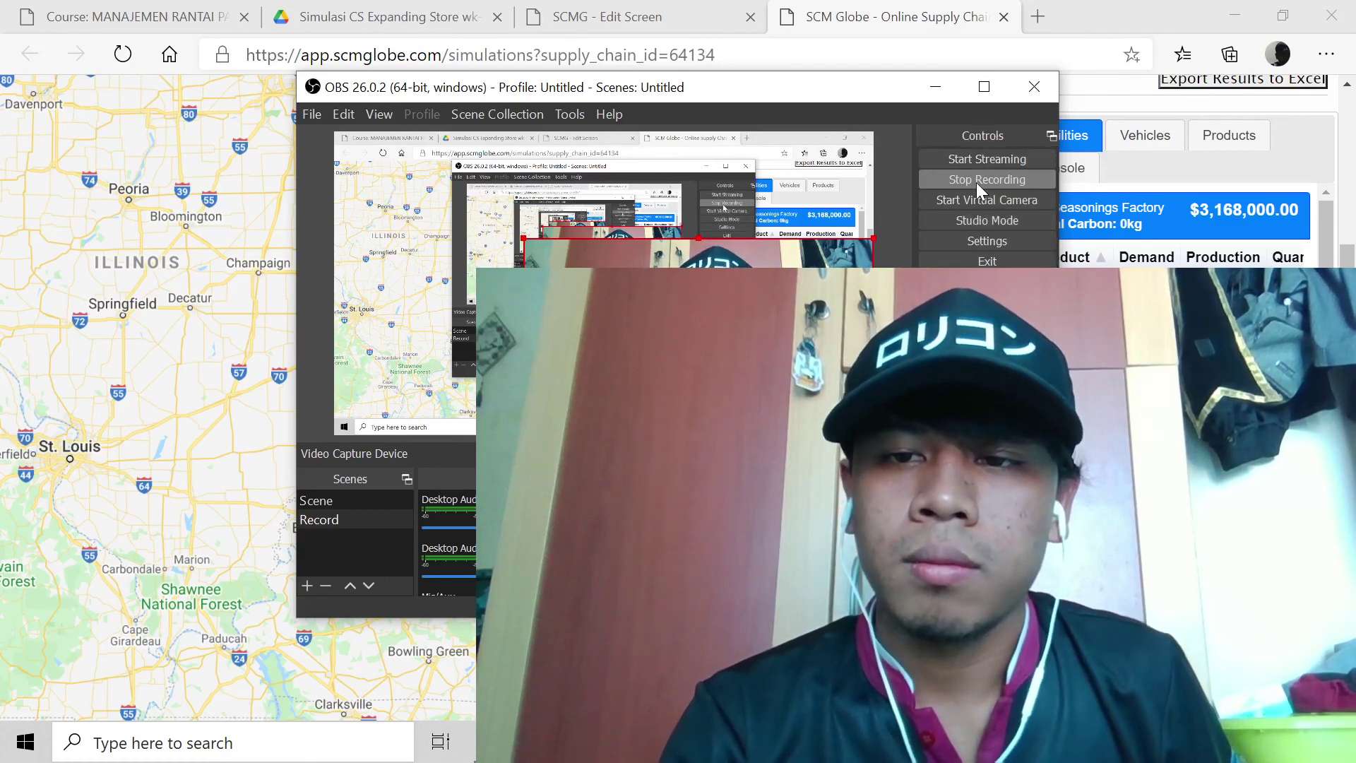